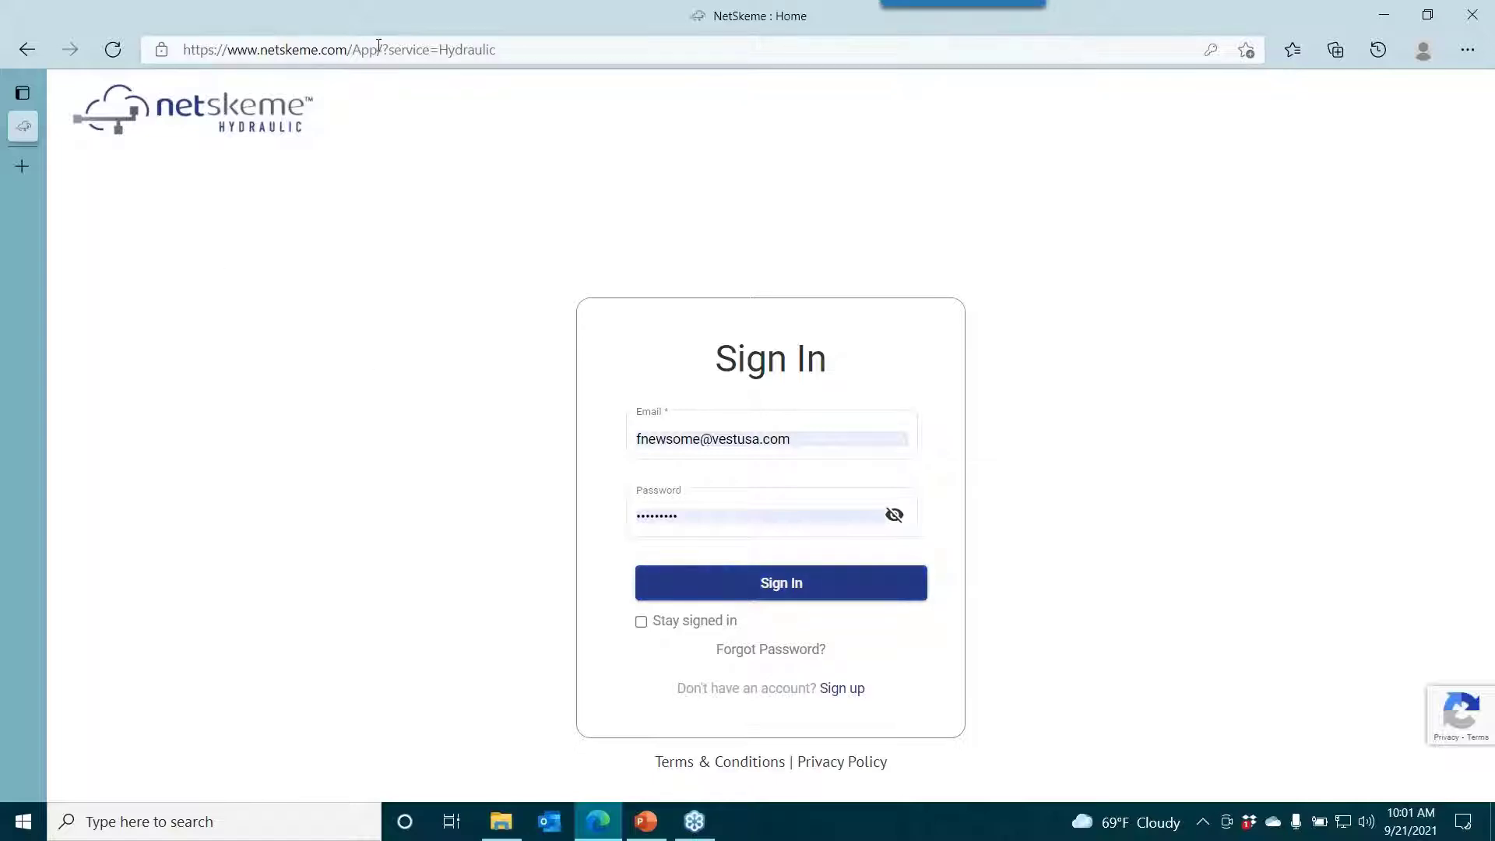
Sign in with the prefilled account credentials and start a new drawing on sheet size B (11 in X 17 in).
{"action": "left_click", "coordinate": [801, 577]}
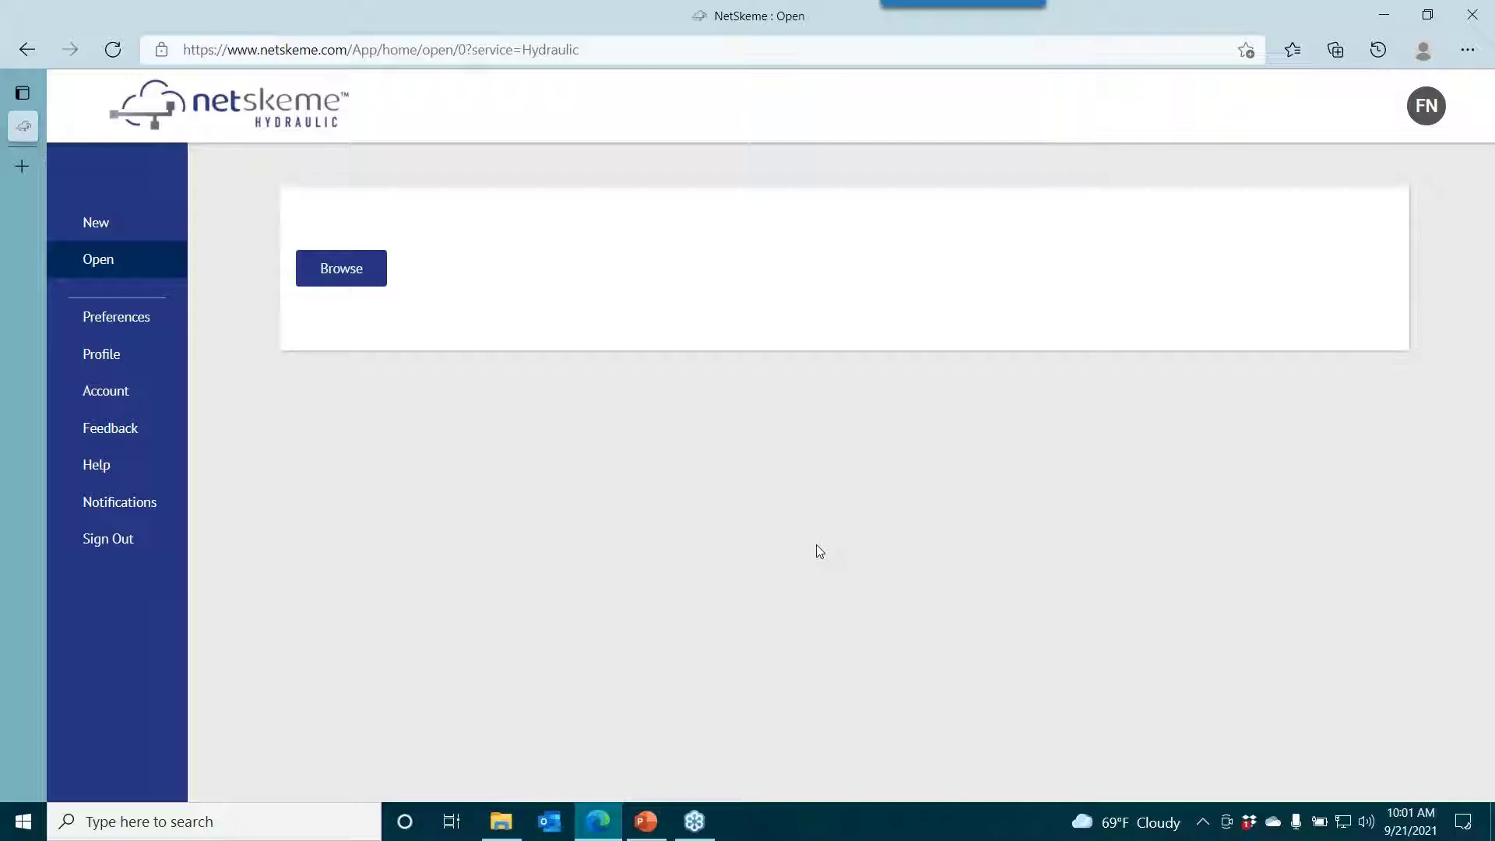
{"action": "left_click", "coordinate": [142, 226]}
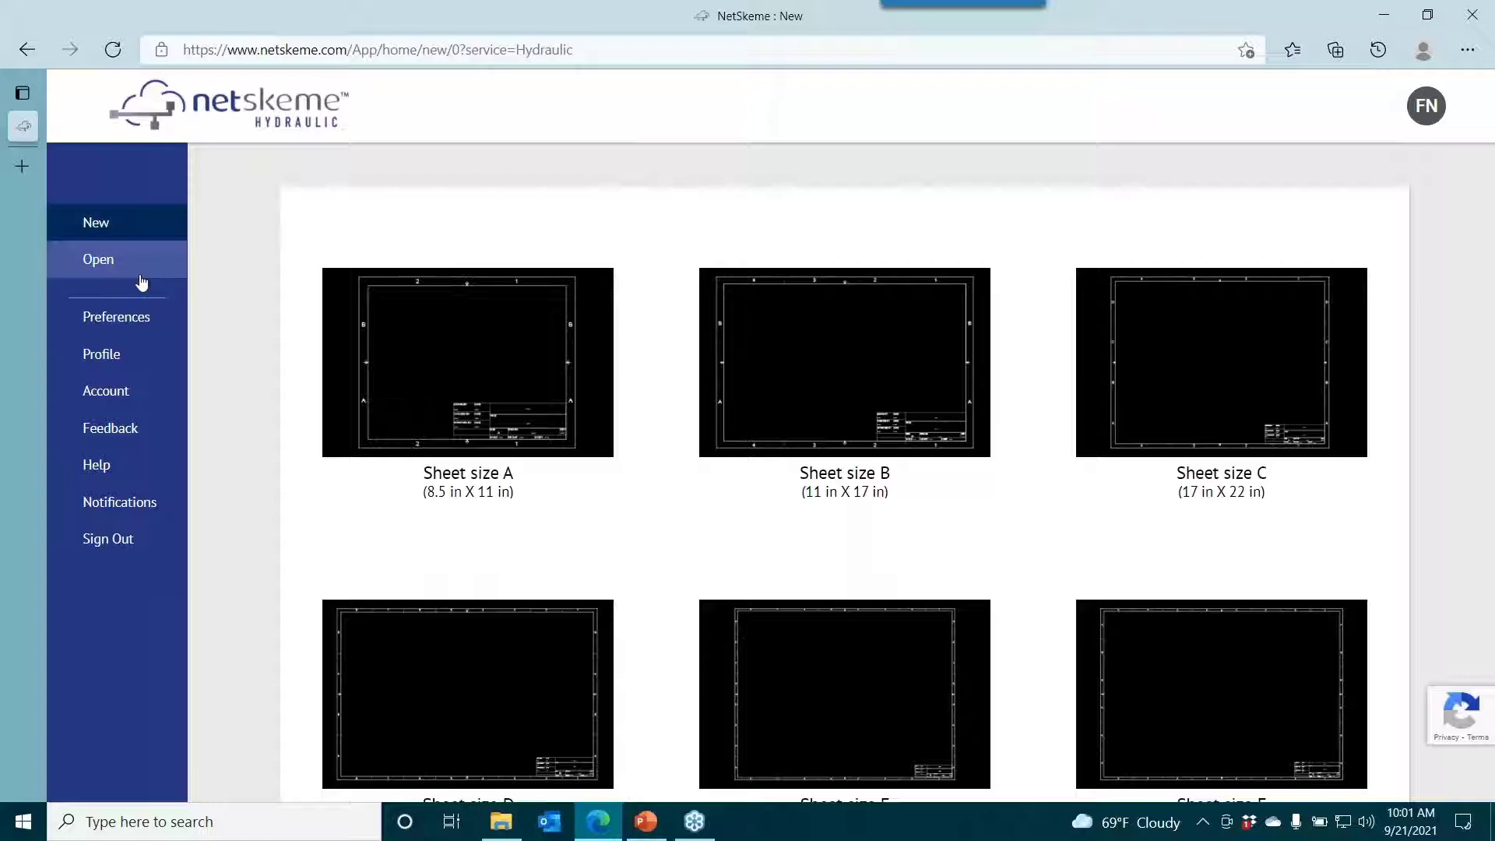
{"action": "left_click", "coordinate": [881, 327]}
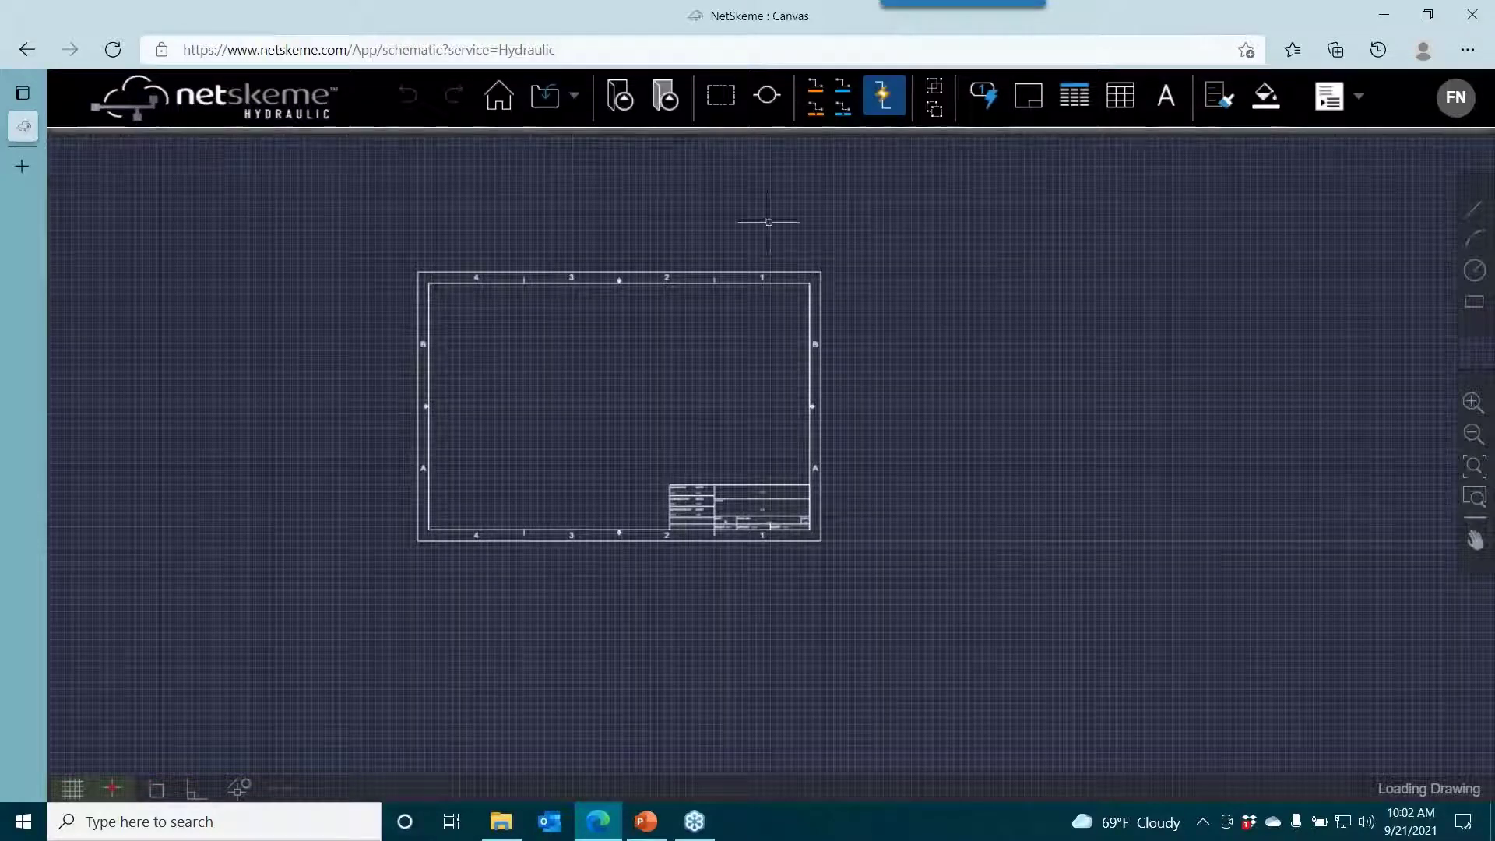
{"action": "scroll", "coordinate": [717, 414], "scroll_direction": "up", "scroll_amount": 2}
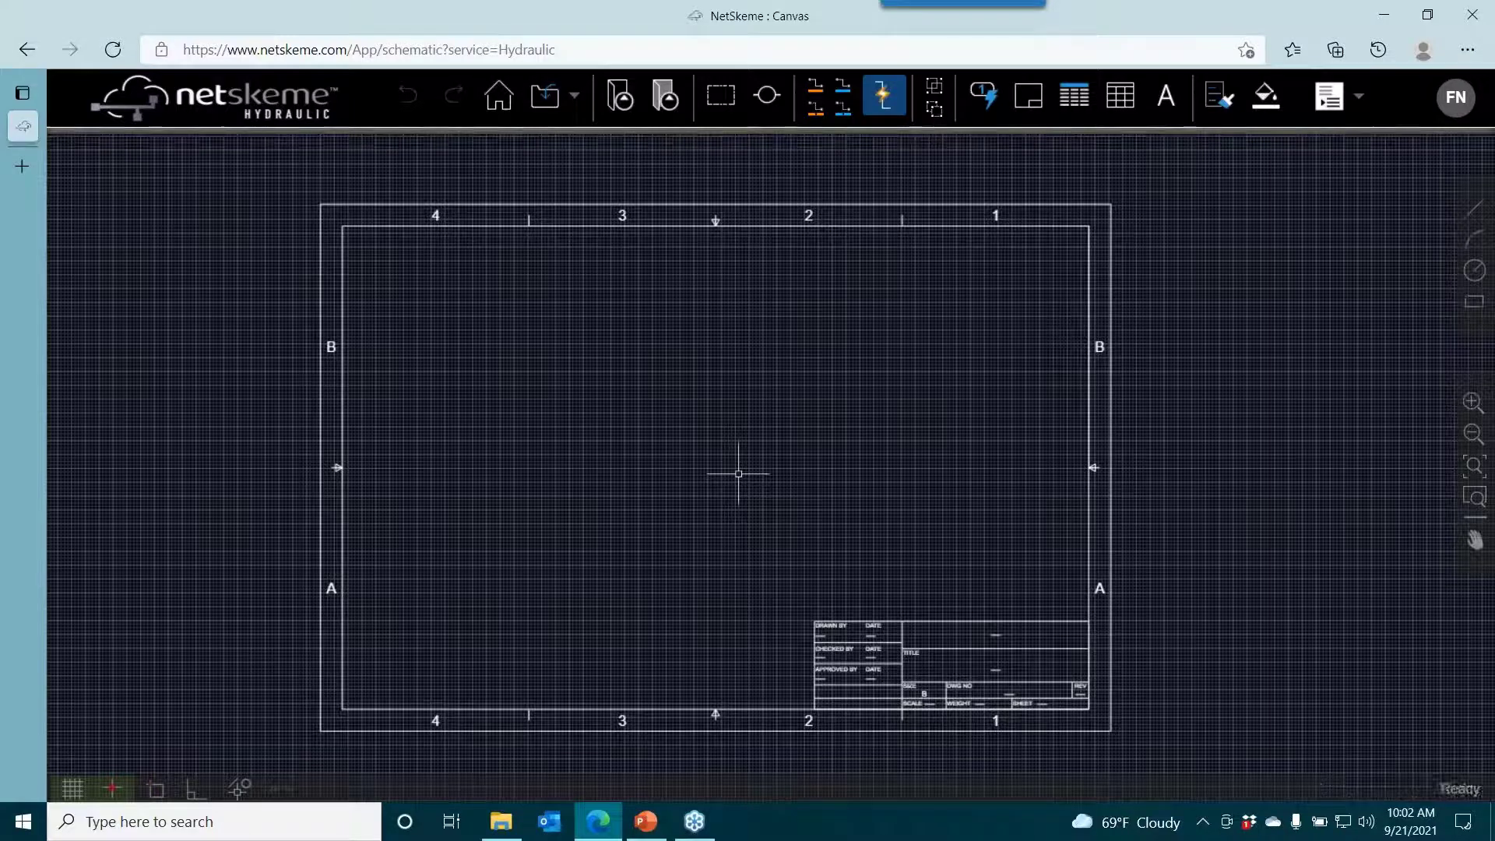
Search the NetSkeme symbols for model PVM07 and place the first pump symbol near the sheet's lower-left corner.
{"action": "left_click", "coordinate": [621, 95]}
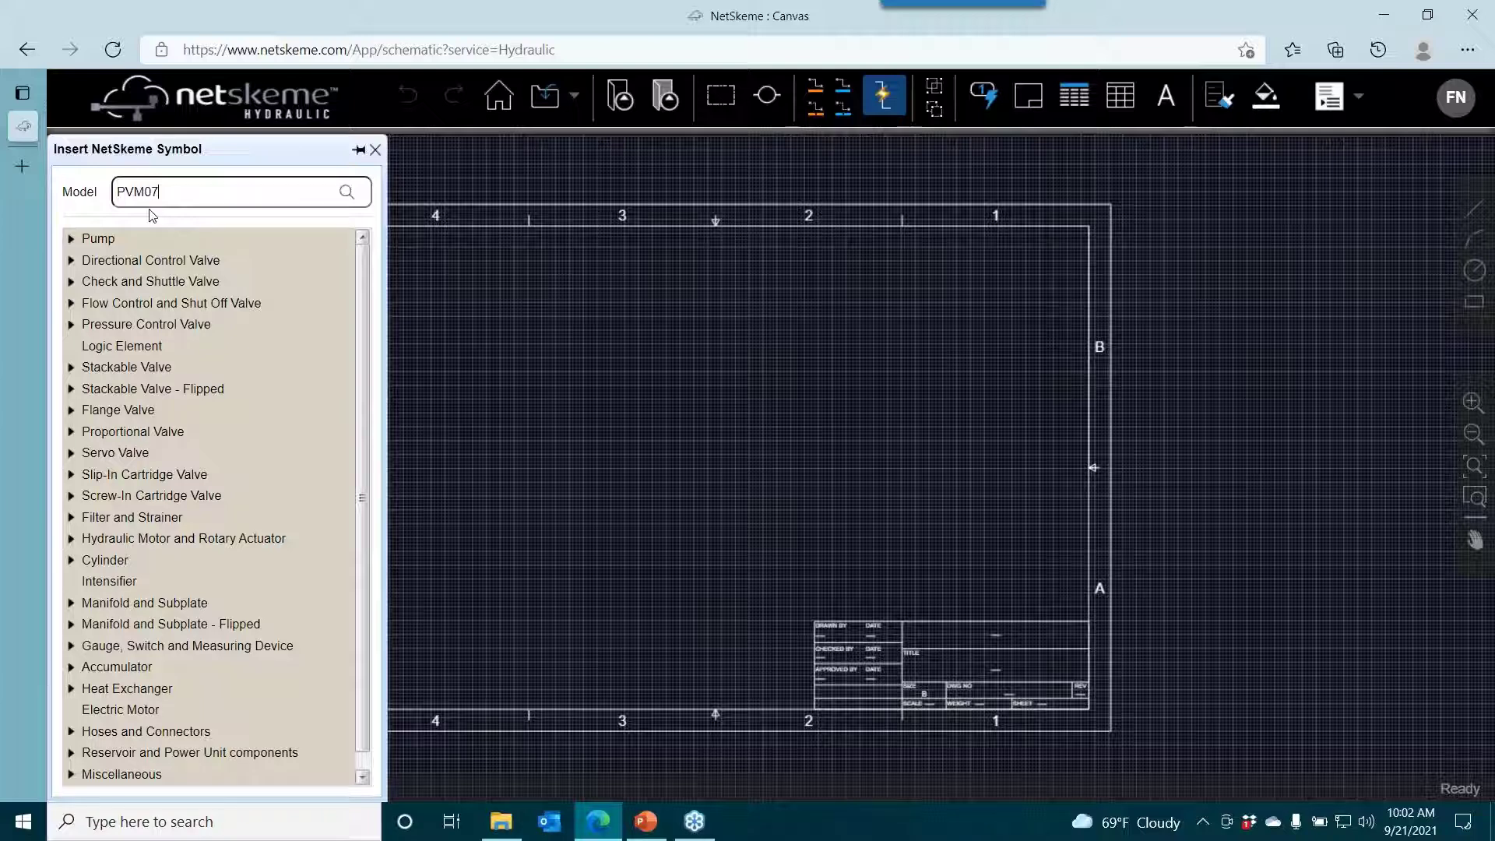
{"action": "key", "text": "Return"}
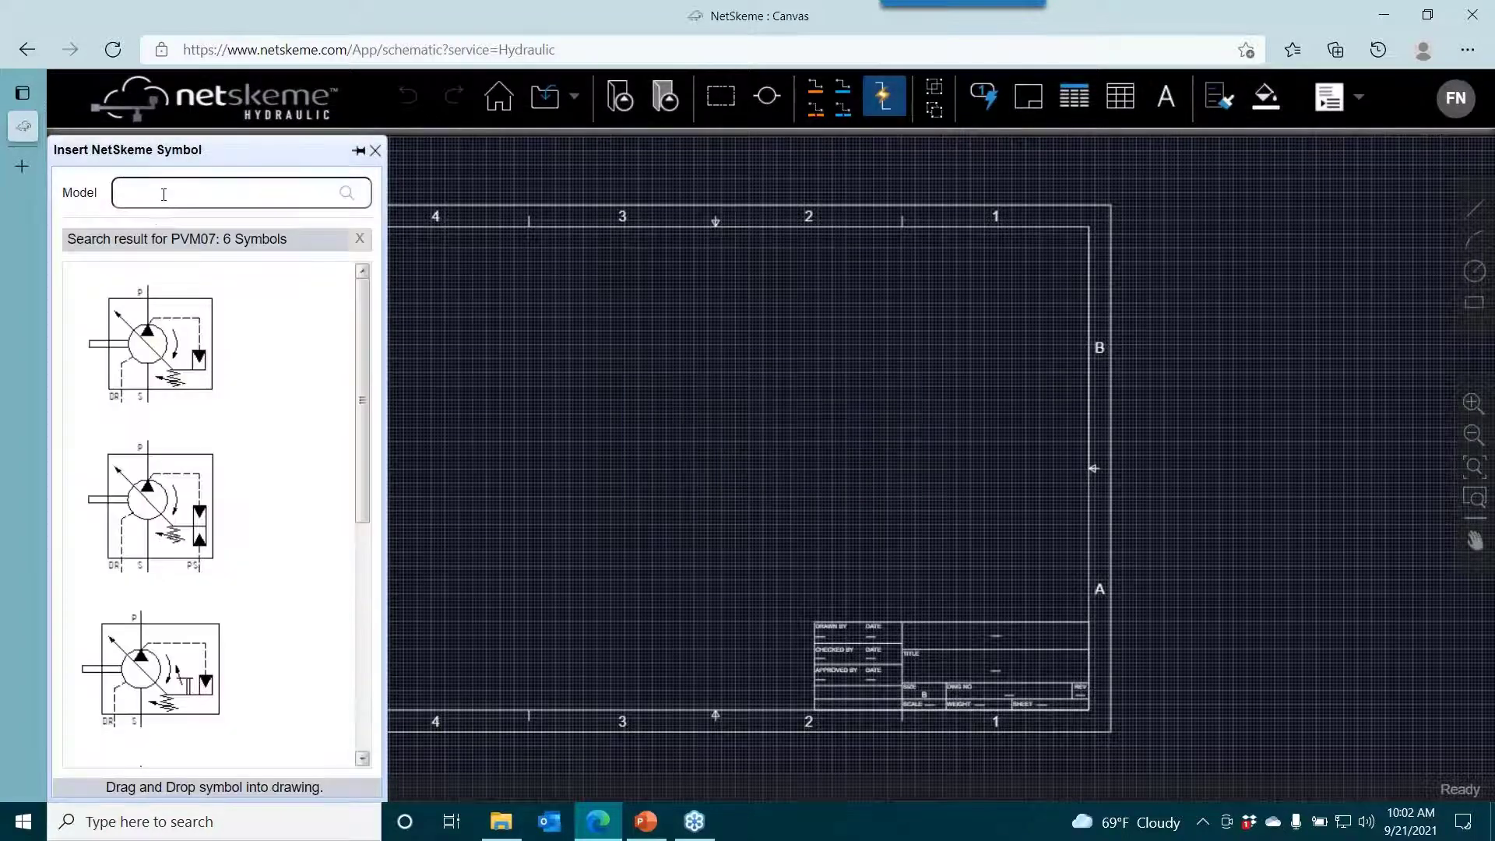
{"action": "left_click", "coordinate": [150, 342]}
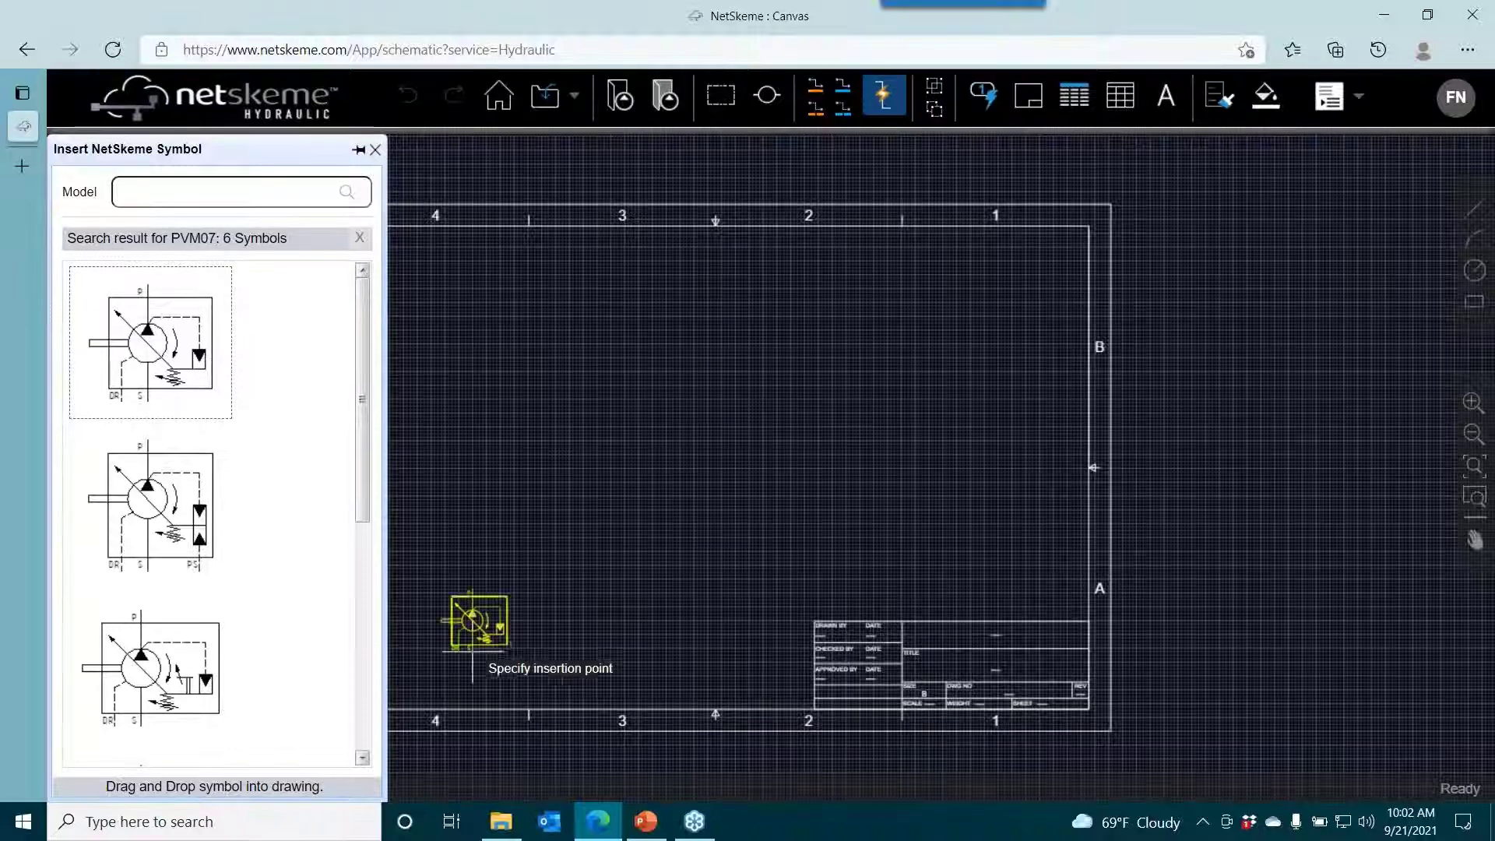
{"action": "scroll", "coordinate": [565, 563], "scroll_direction": "up", "scroll_amount": 5}
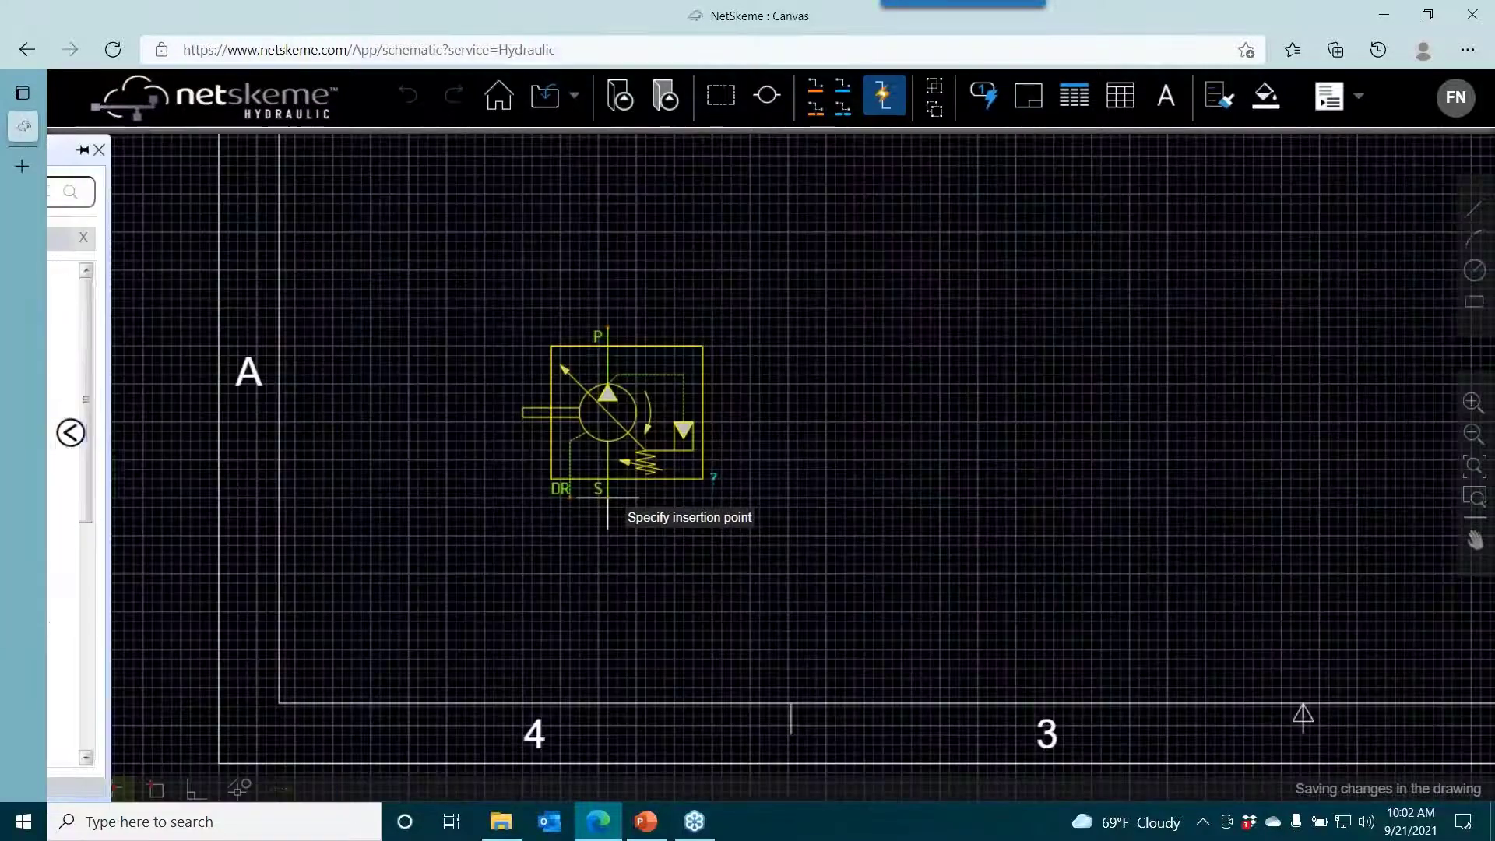
{"action": "left_click", "coordinate": [599, 496]}
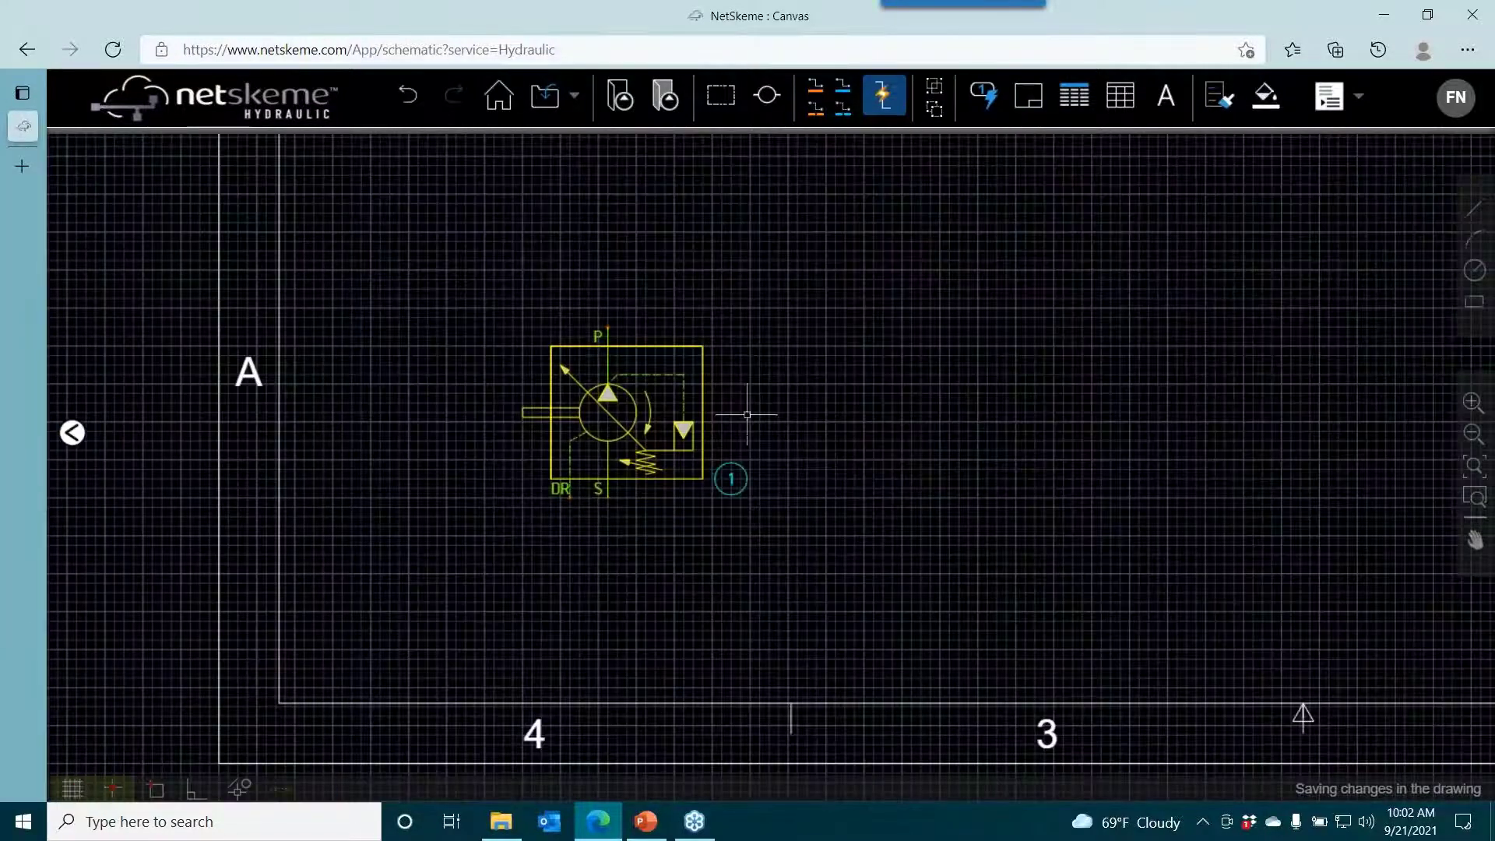
Flip the pump symbol horizontally.
{"action": "left_click", "coordinate": [678, 383]}
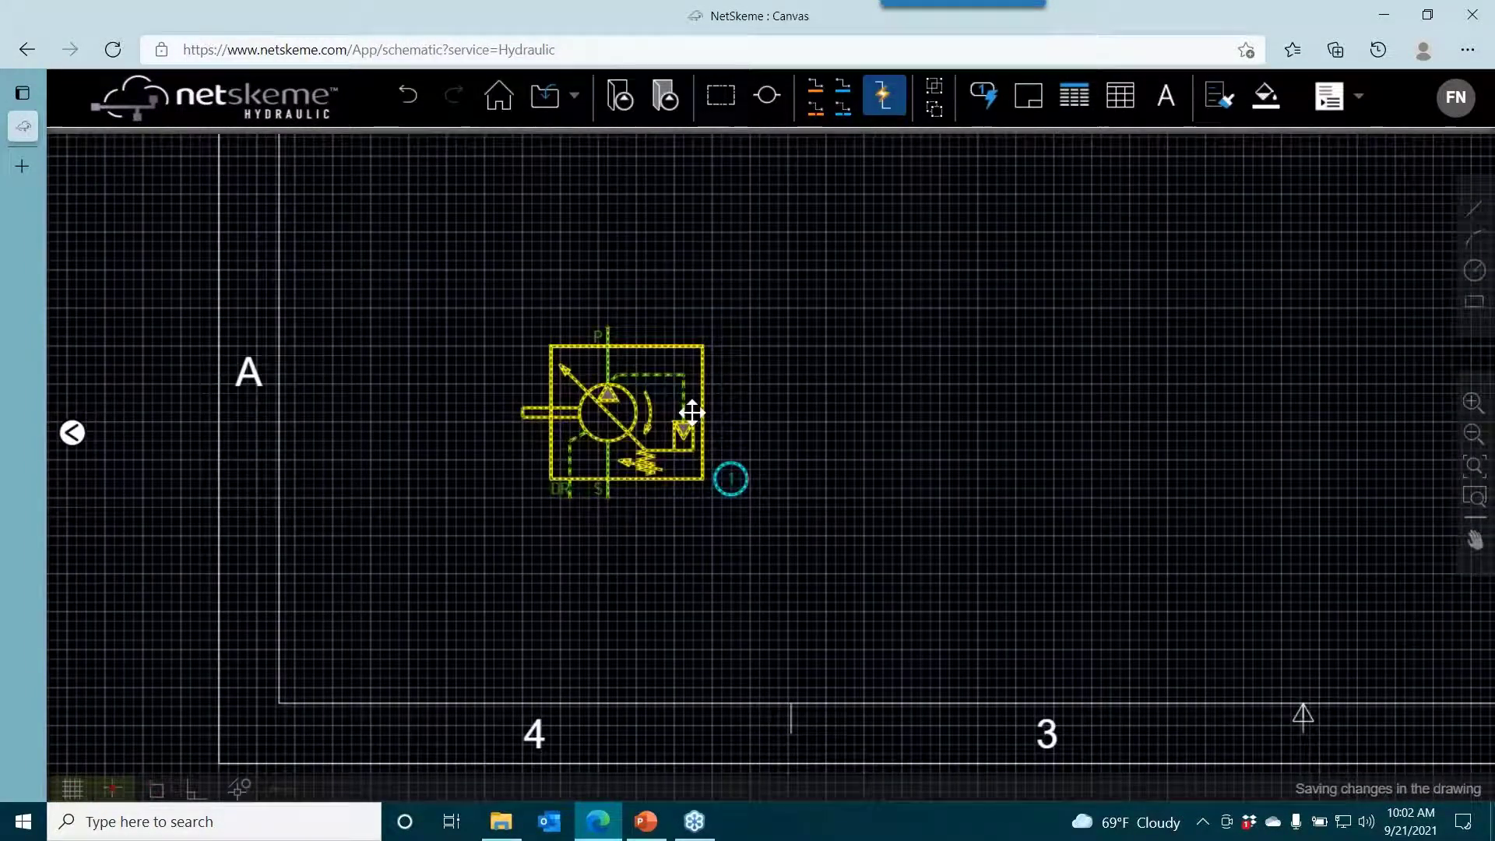
{"action": "right_click", "coordinate": [662, 374]}
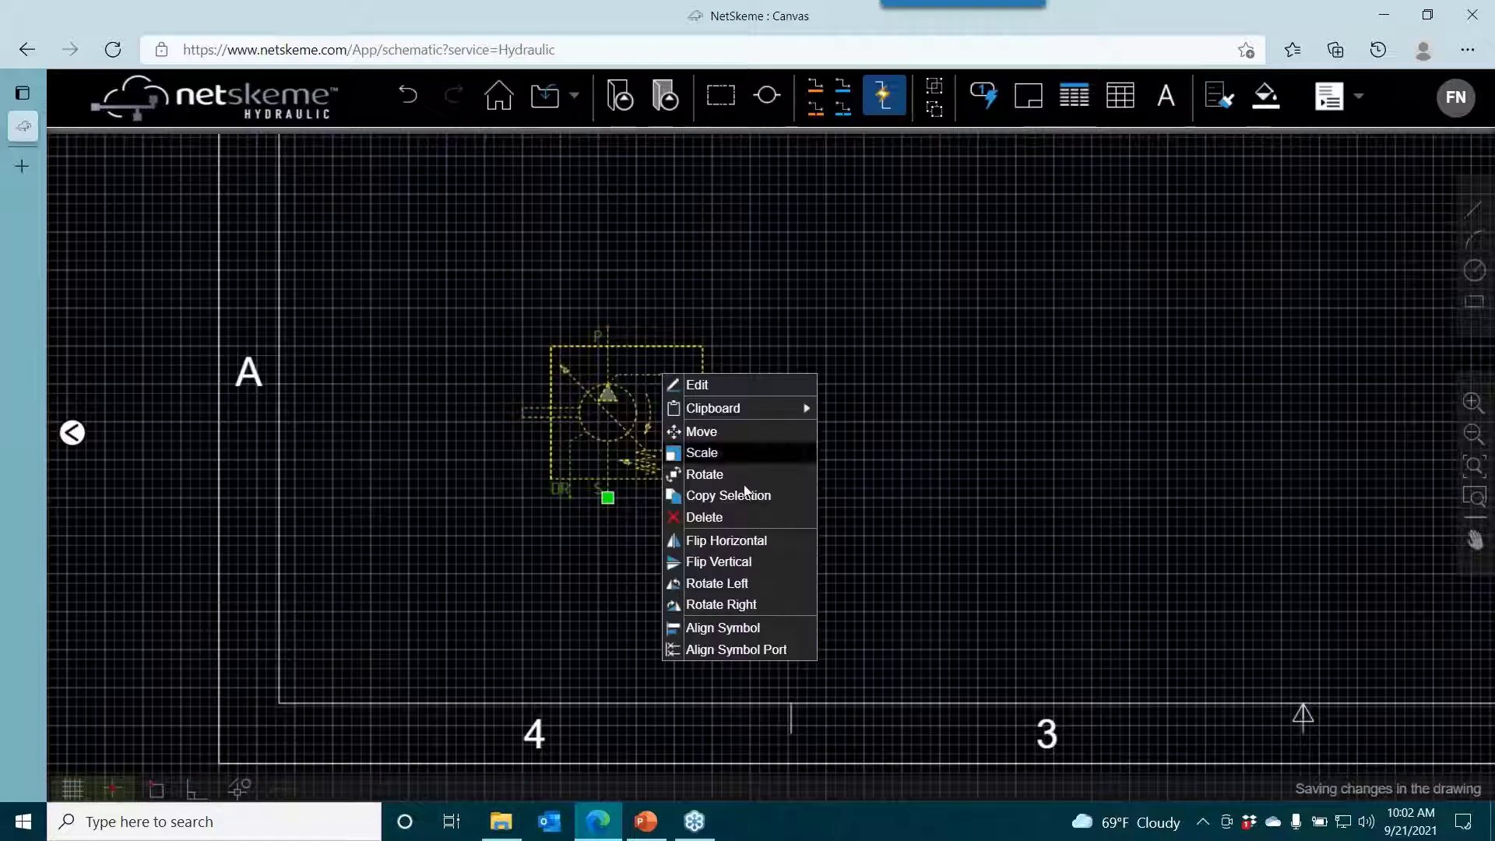
{"action": "left_click", "coordinate": [745, 543]}
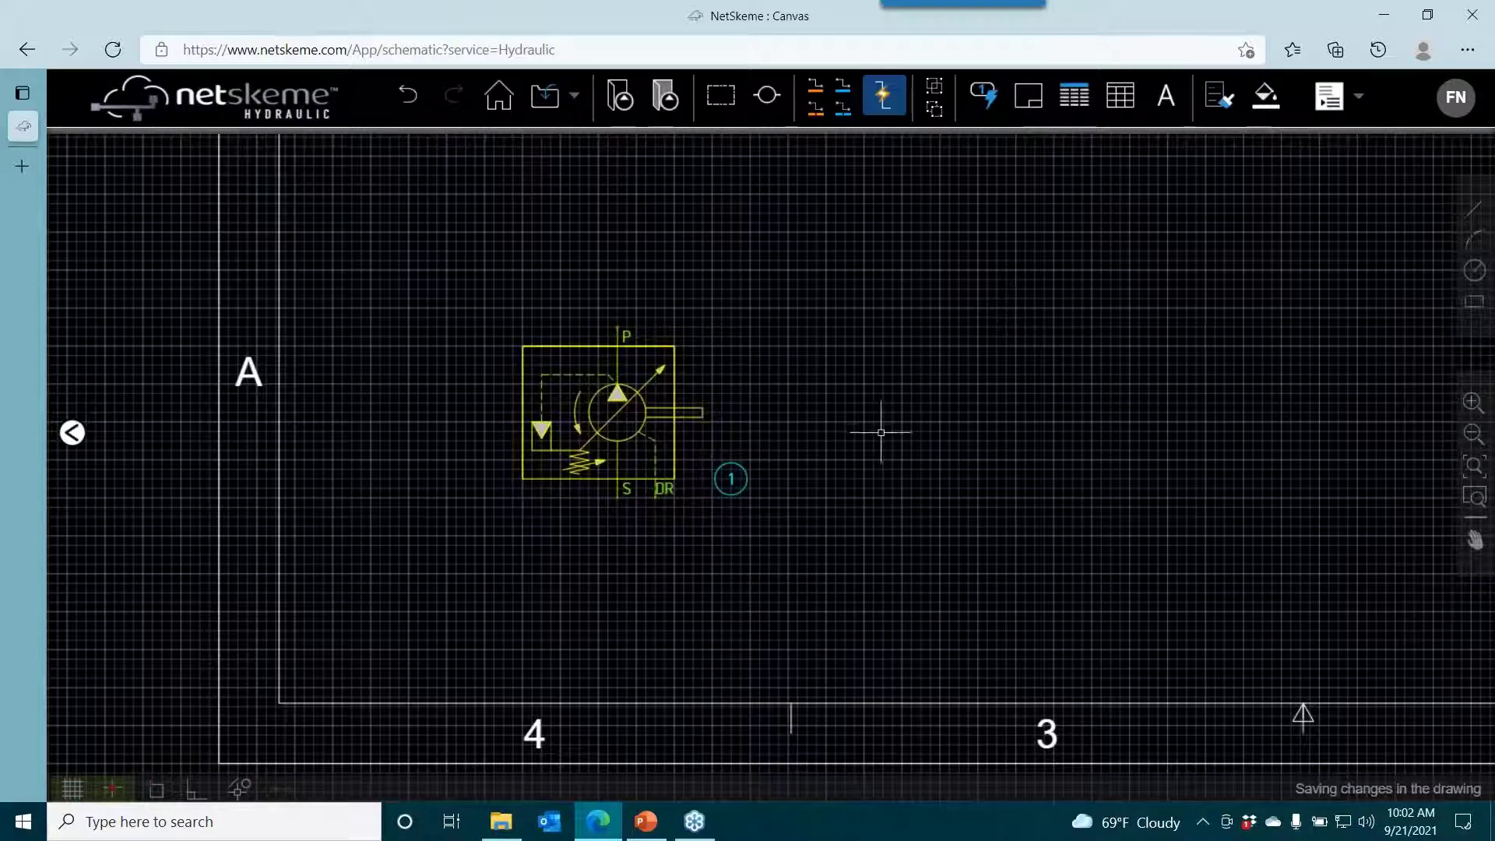
Search the symbols for model A4D01320303 and place the unframed directional valve, with A and B ports on its upper side, above the pump.
{"action": "scroll", "coordinate": [882, 430], "scroll_direction": "up", "scroll_amount": 2}
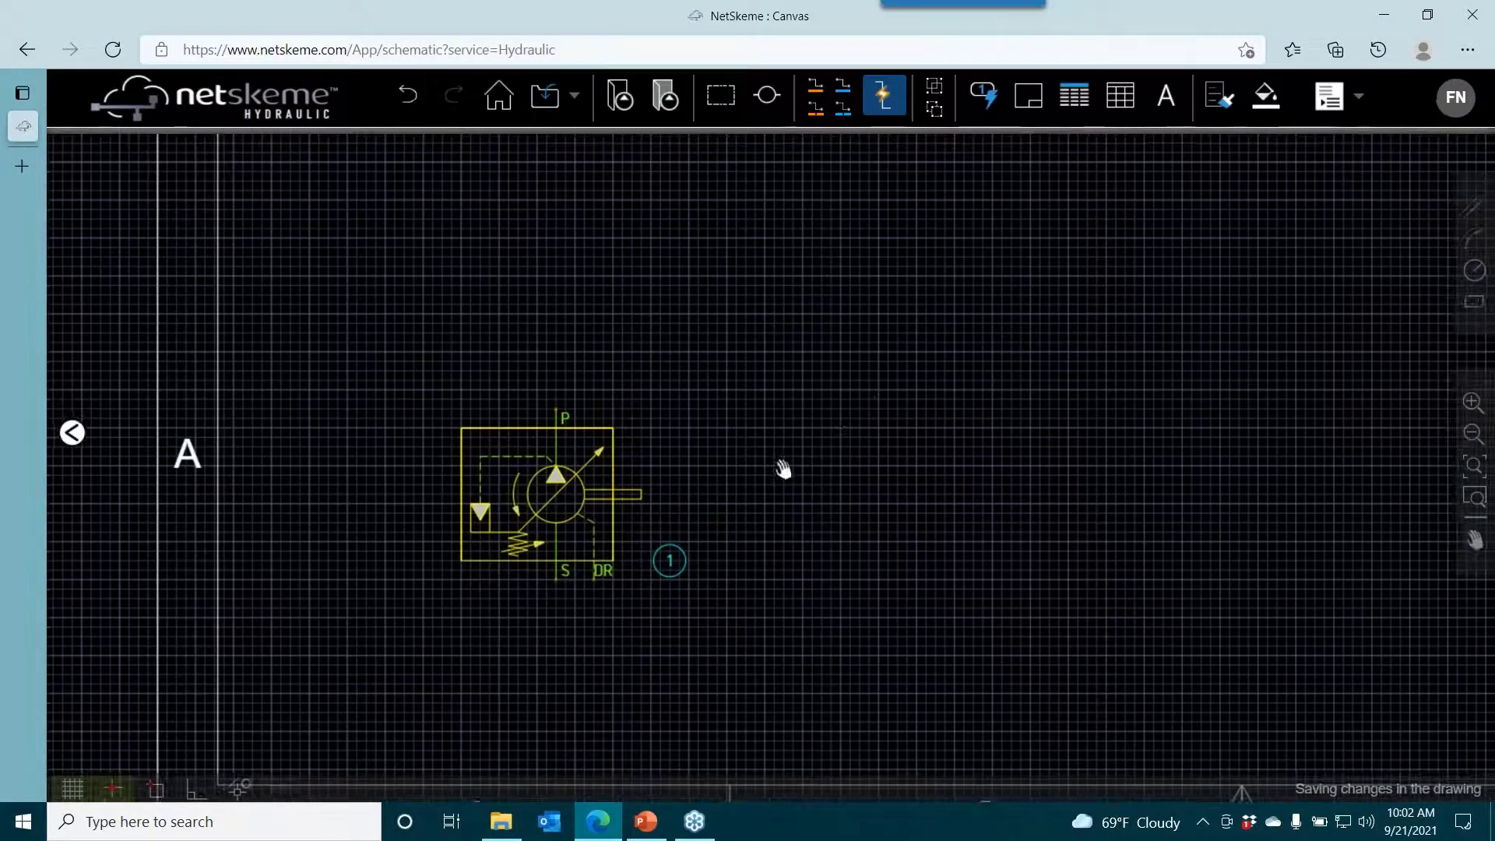
{"action": "scroll", "coordinate": [760, 440], "scroll_direction": "right", "scroll_amount": 3}
{"action": "scroll", "coordinate": [760, 440], "scroll_direction": "down", "scroll_amount": 2}
{"action": "left_click", "coordinate": [621, 95]}
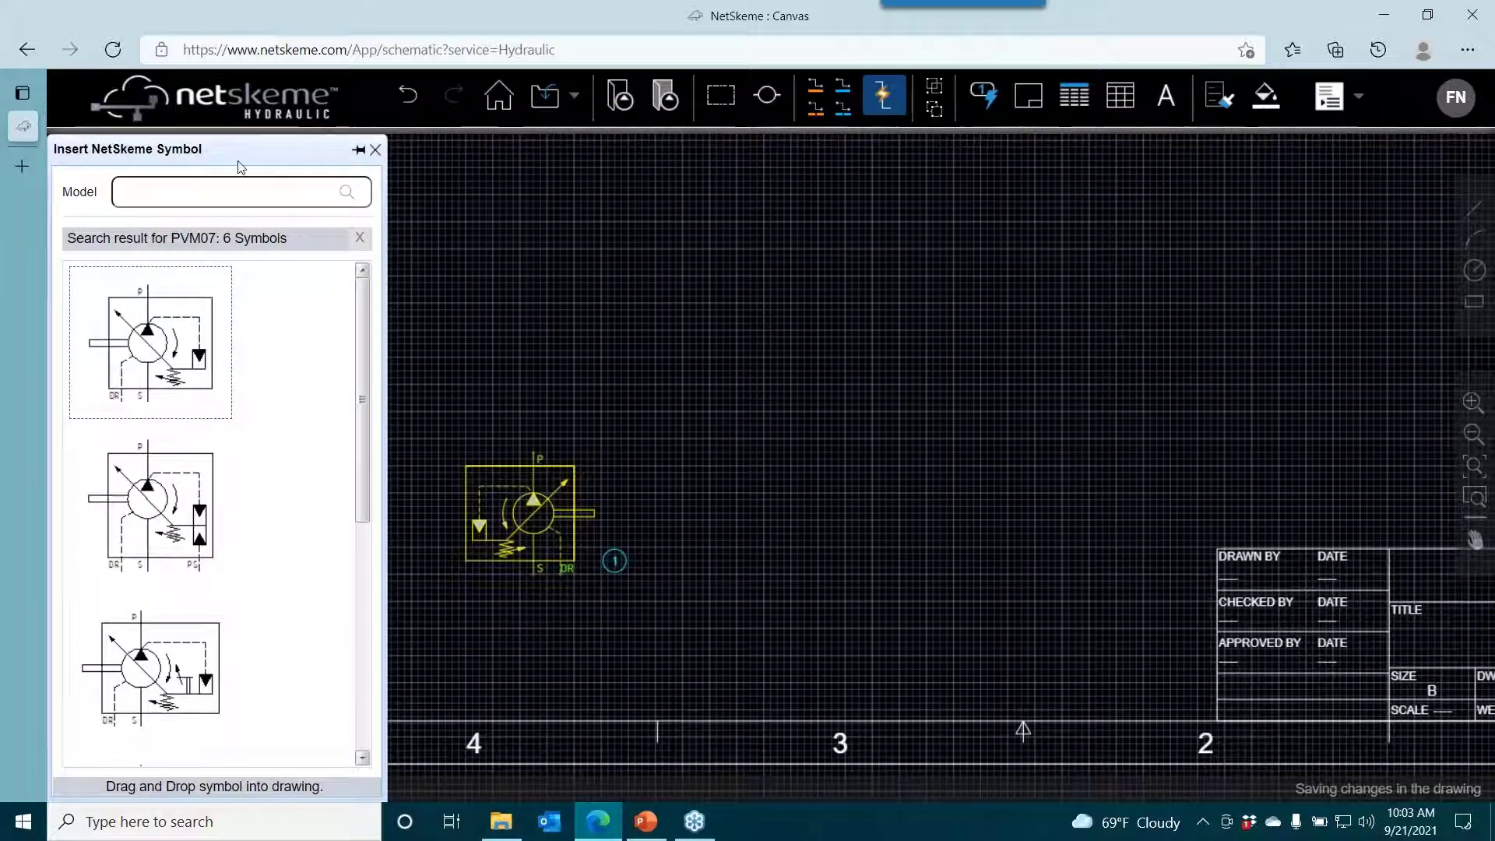
{"action": "left_click", "coordinate": [357, 239]}
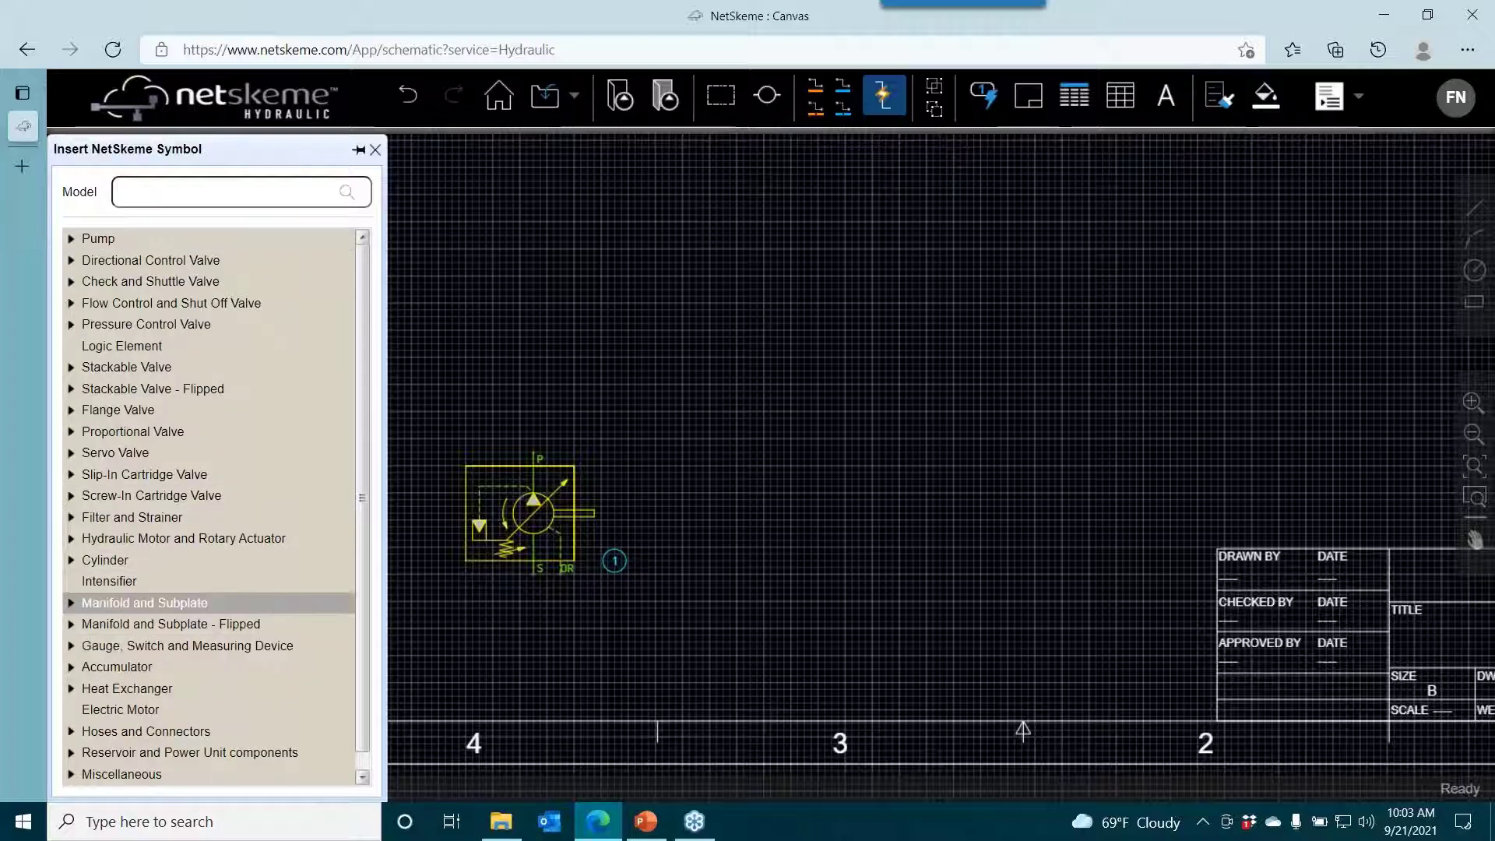
{"action": "left_click", "coordinate": [324, 580]}
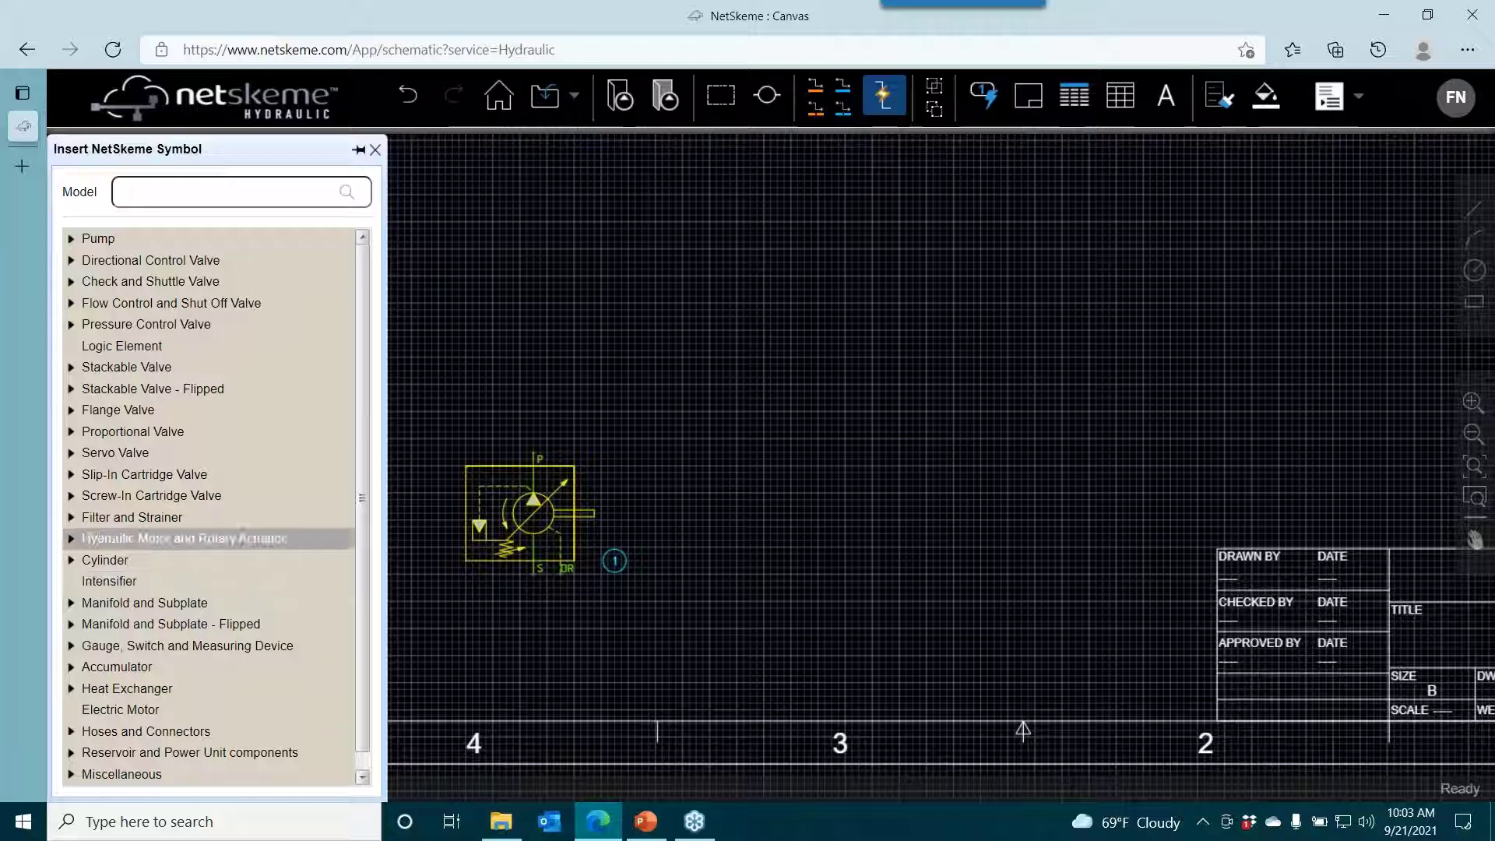
{"action": "left_click", "coordinate": [215, 195]}
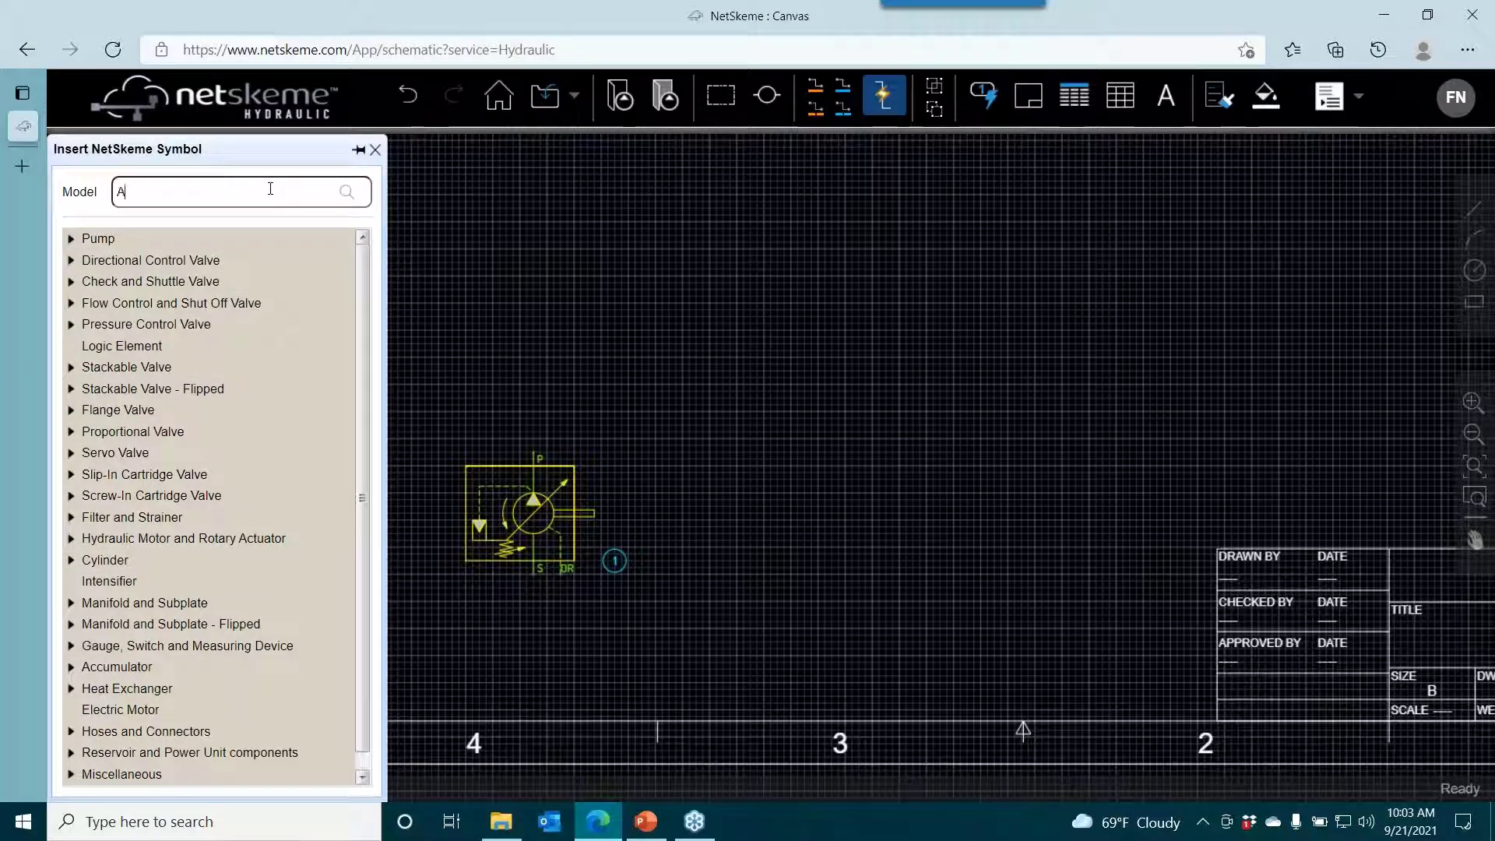
{"action": "type", "text": "A4D01320303"}
{"action": "key", "text": "Return"}
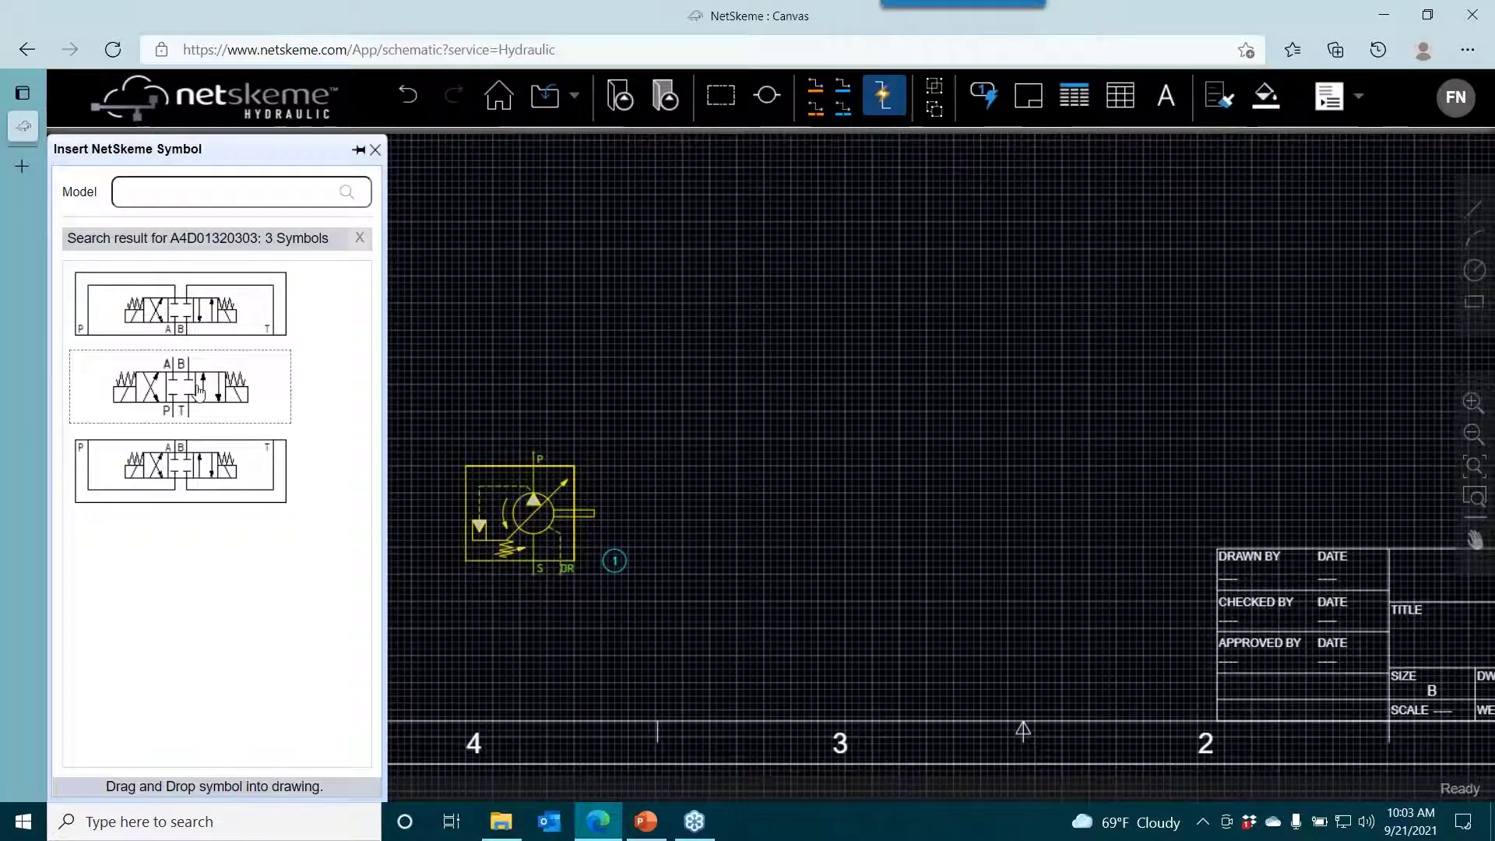
{"action": "left_click", "coordinate": [199, 392]}
{"action": "scroll", "coordinate": [597, 374], "scroll_direction": "up", "scroll_amount": 2}
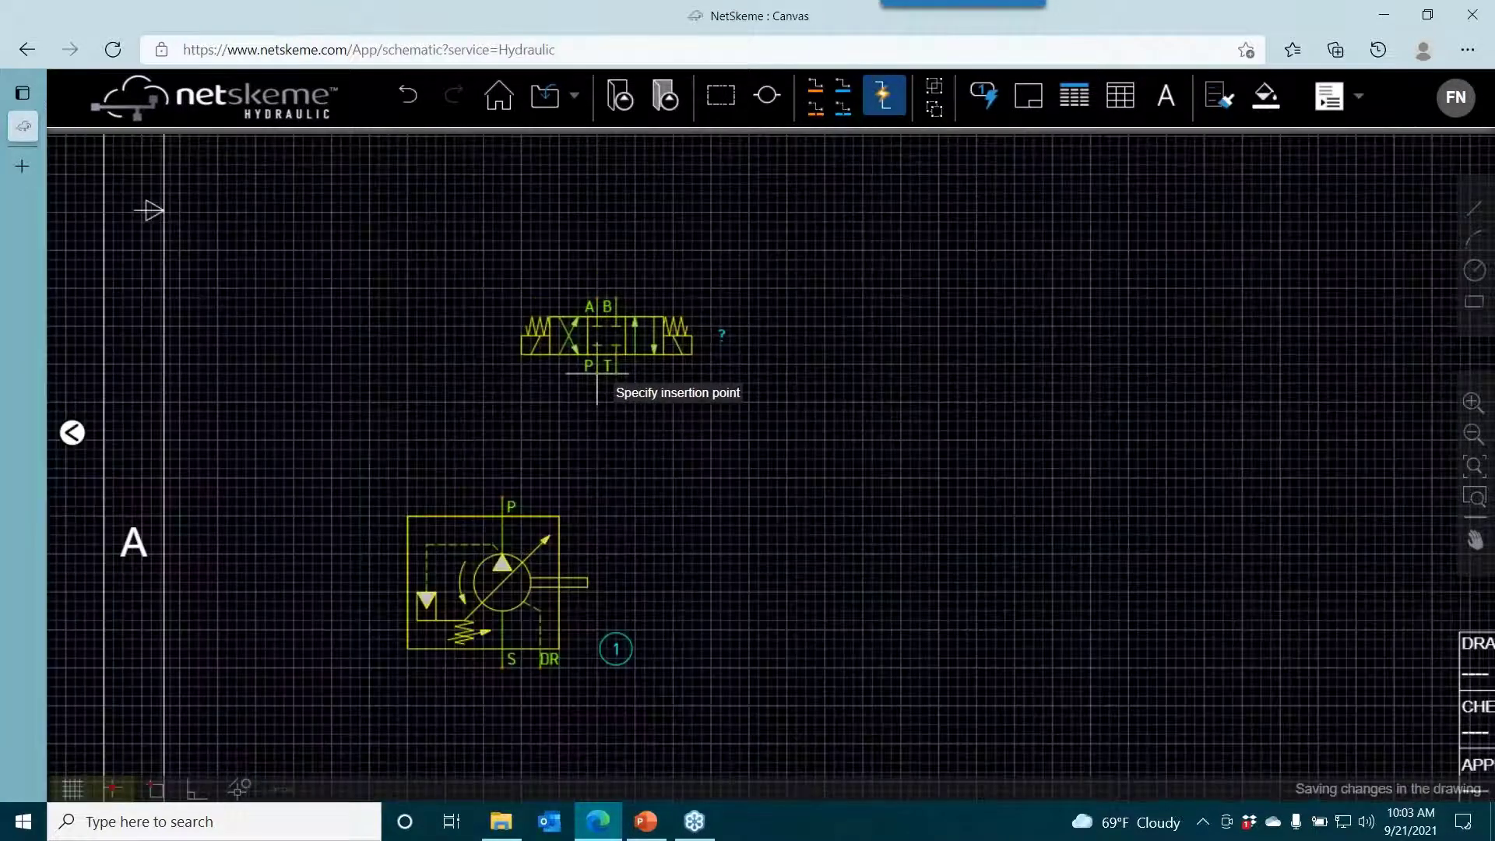
{"action": "left_click", "coordinate": [598, 421]}
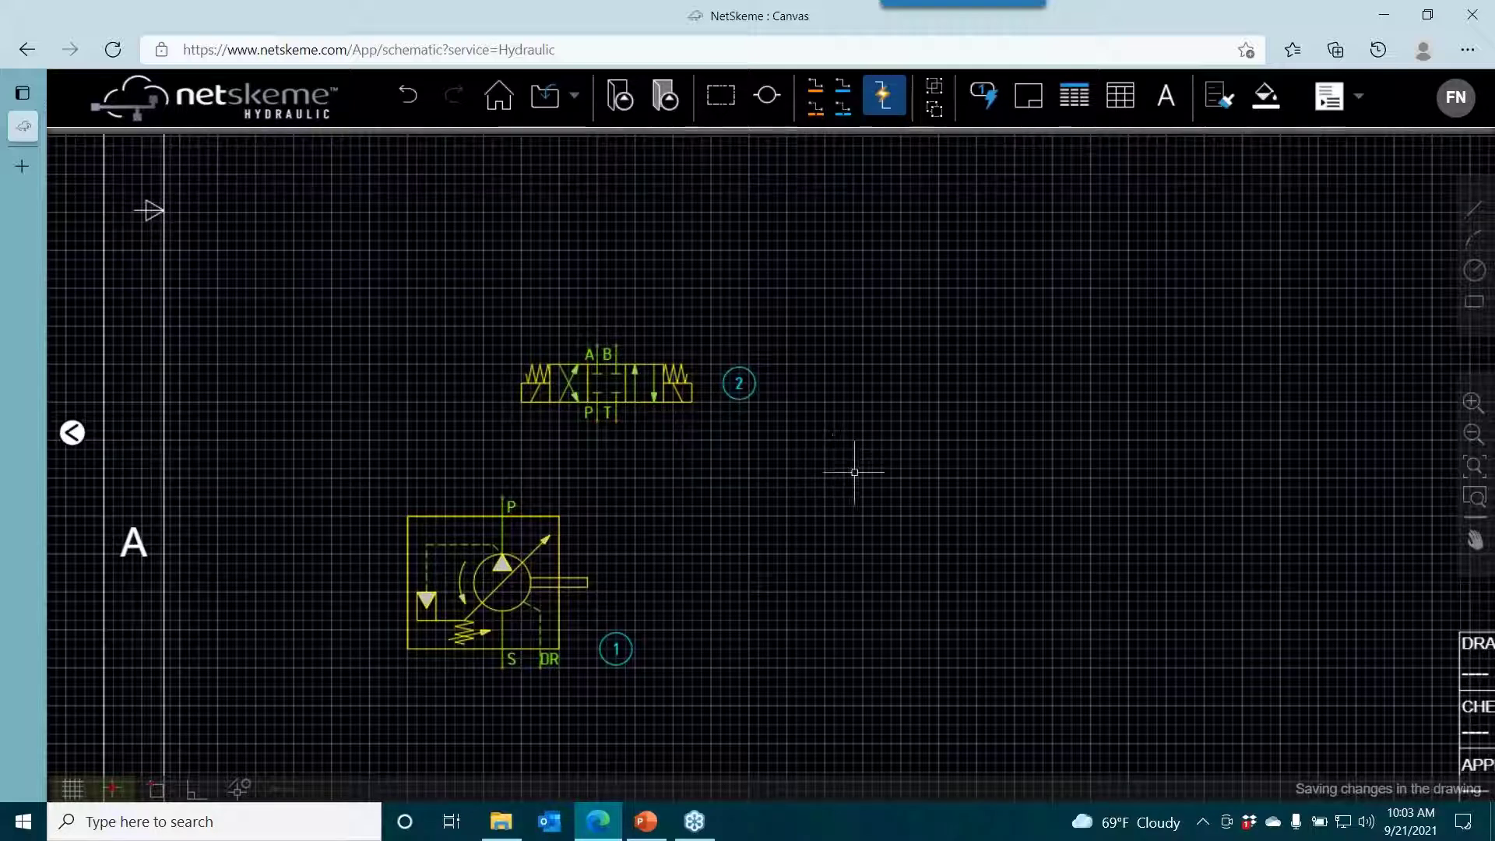
Connect the pump's port P to the directional valve's port P with a solid orange line.
{"action": "left_click", "coordinate": [815, 87]}
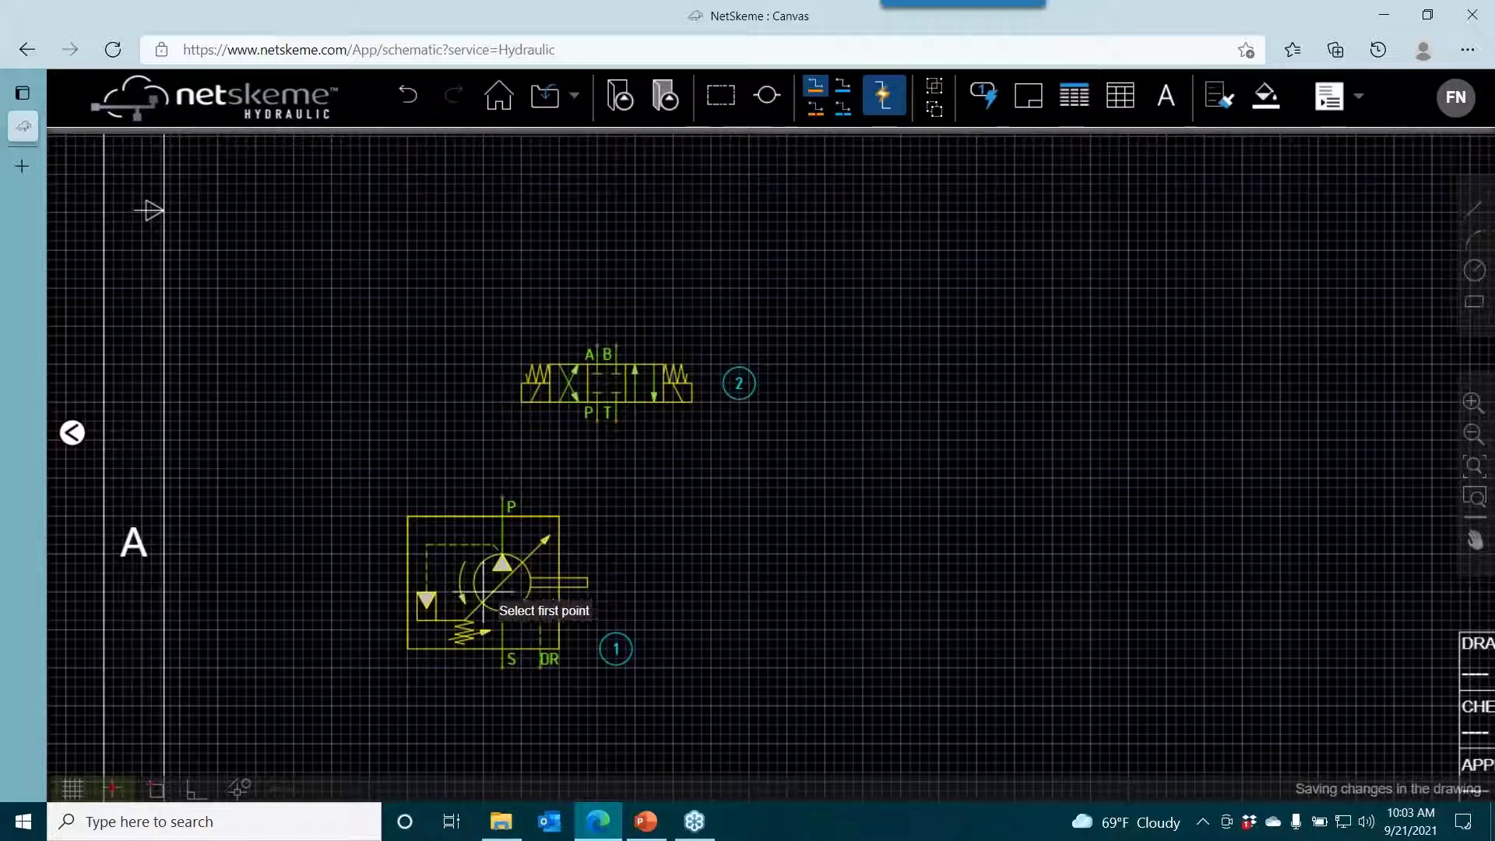
{"action": "left_click", "coordinate": [502, 502]}
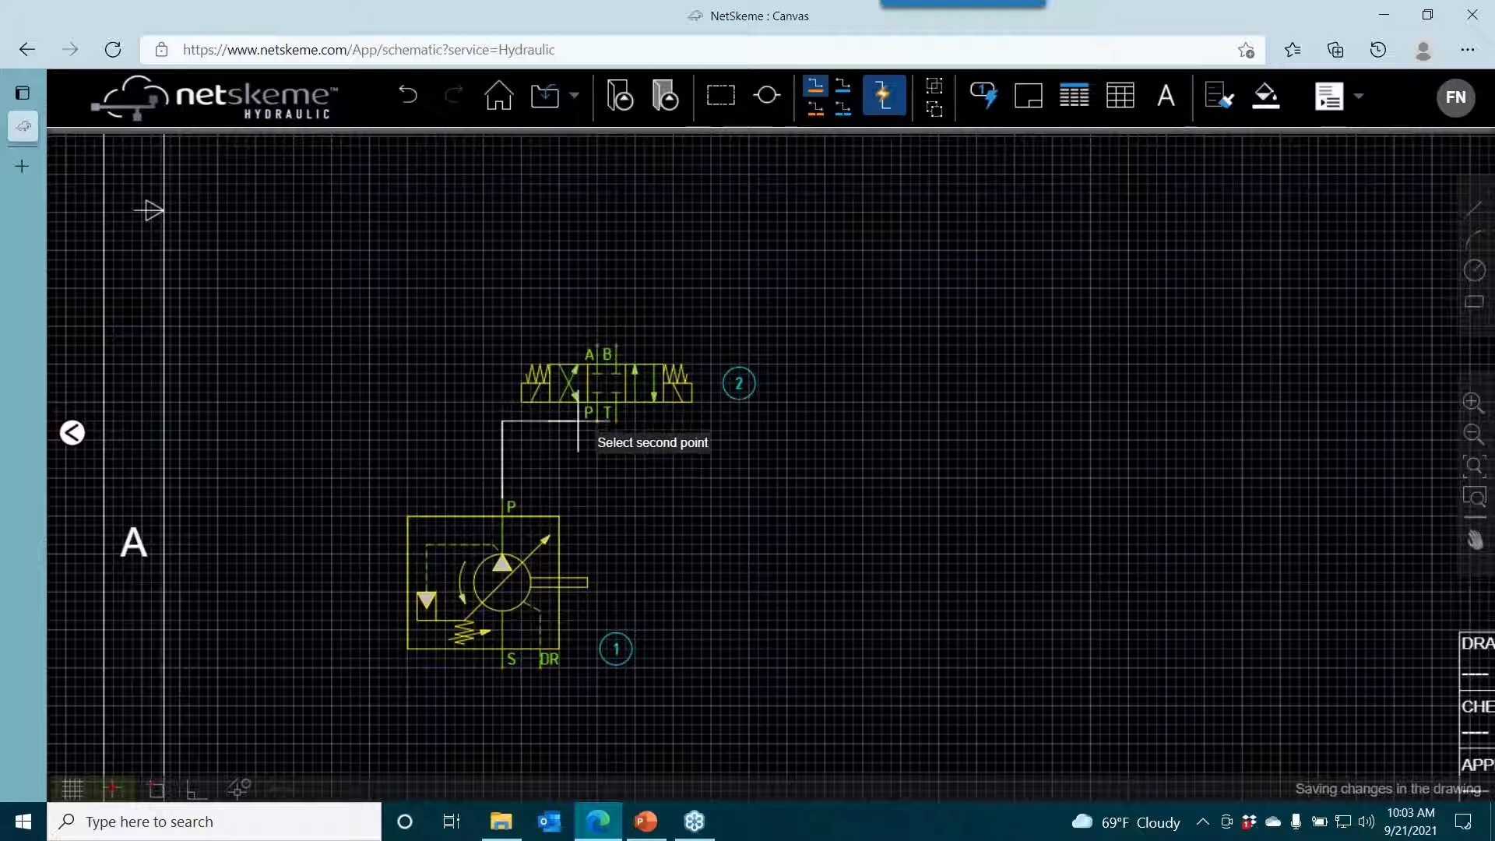
{"action": "left_click", "coordinate": [597, 421]}
{"action": "key", "text": "Escape"}
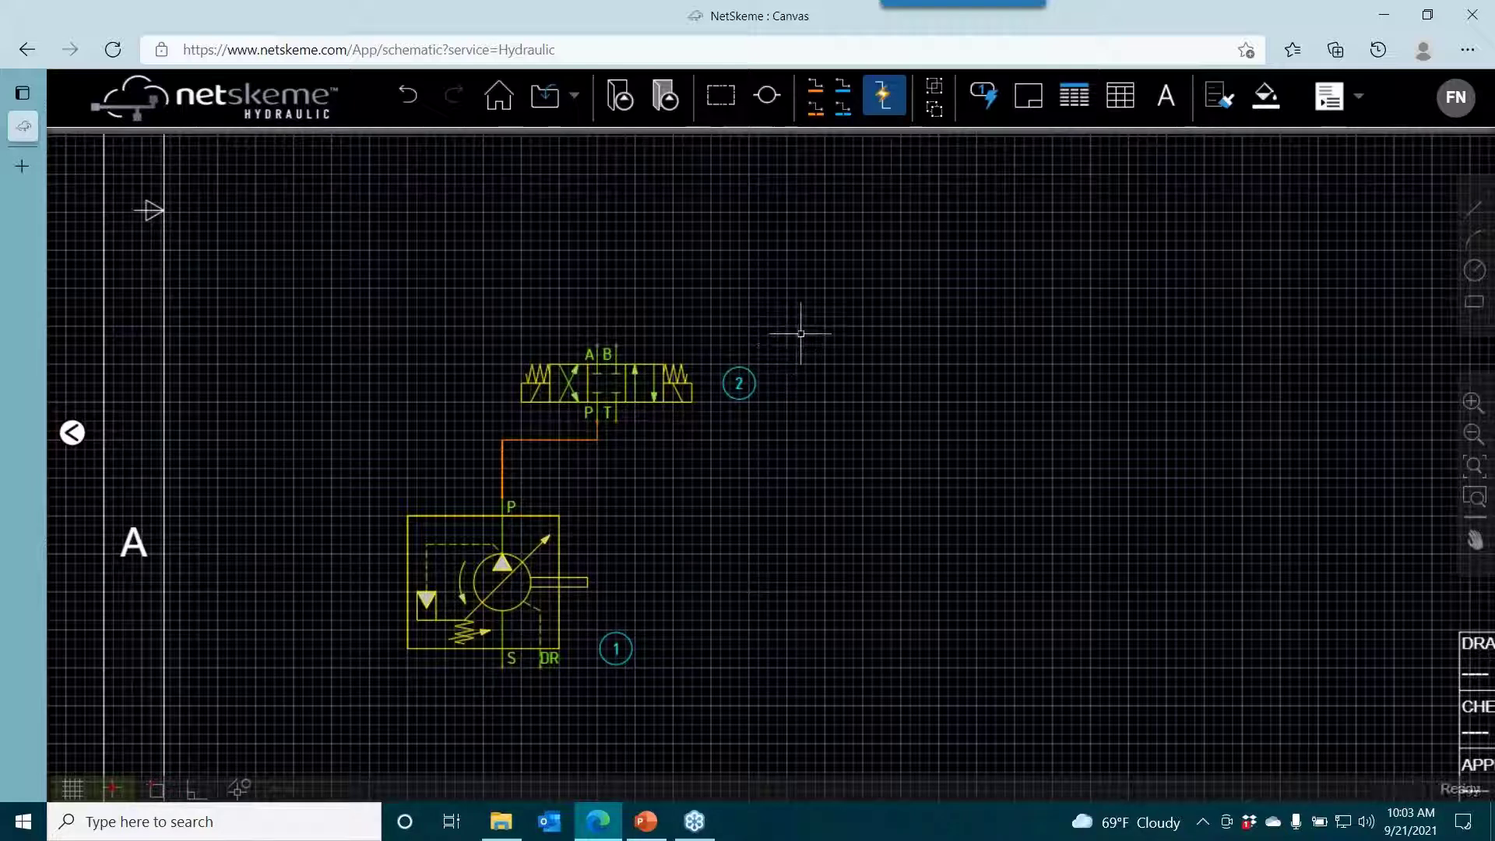
Search the symbols for model 04.94.03 and place the shuttle valve above the directional valve.
{"action": "left_click", "coordinate": [73, 432]}
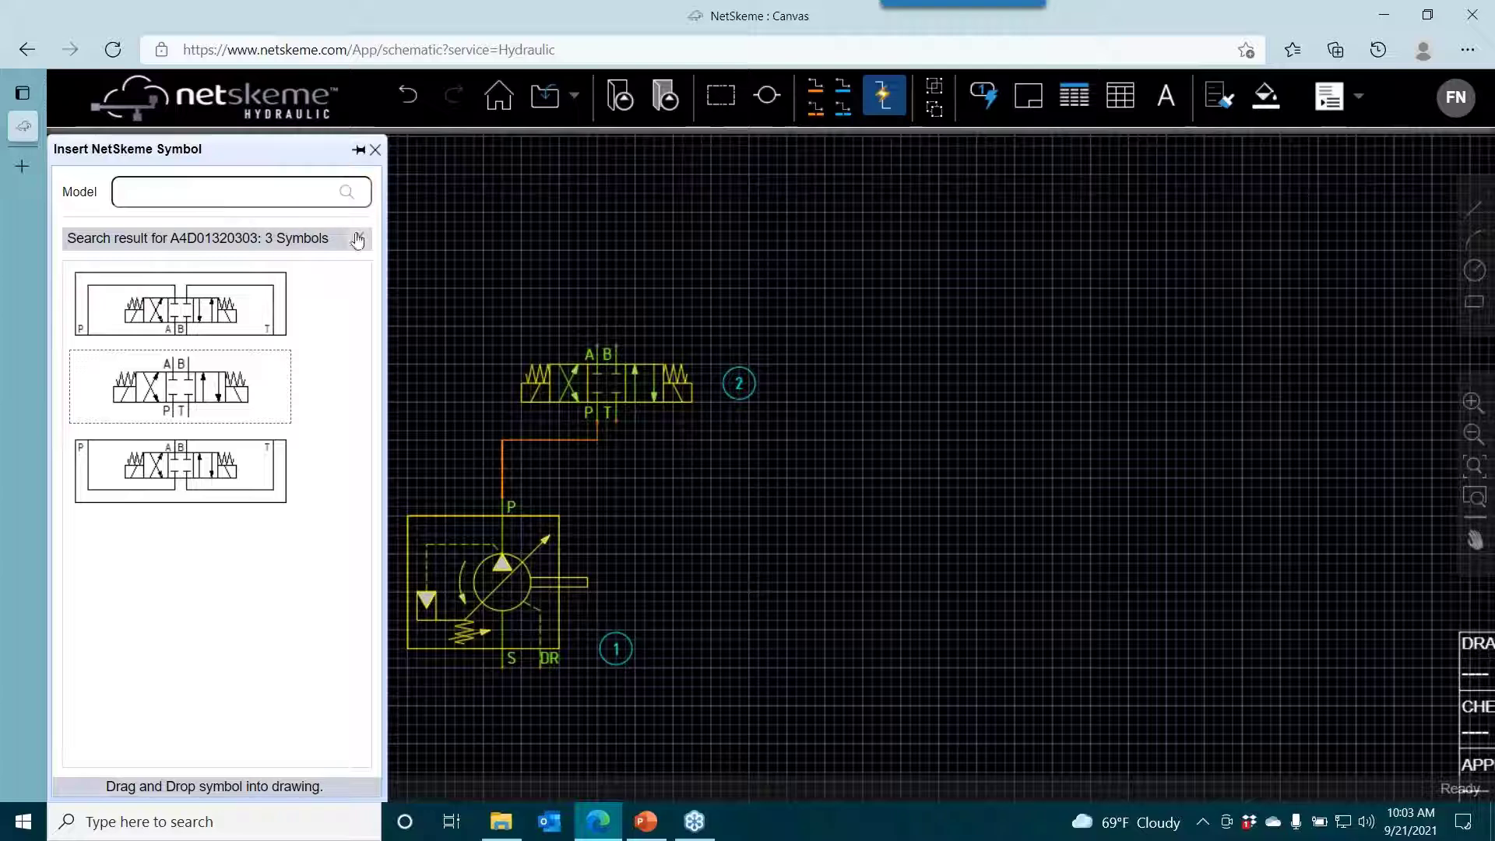
{"action": "left_click", "coordinate": [357, 241]}
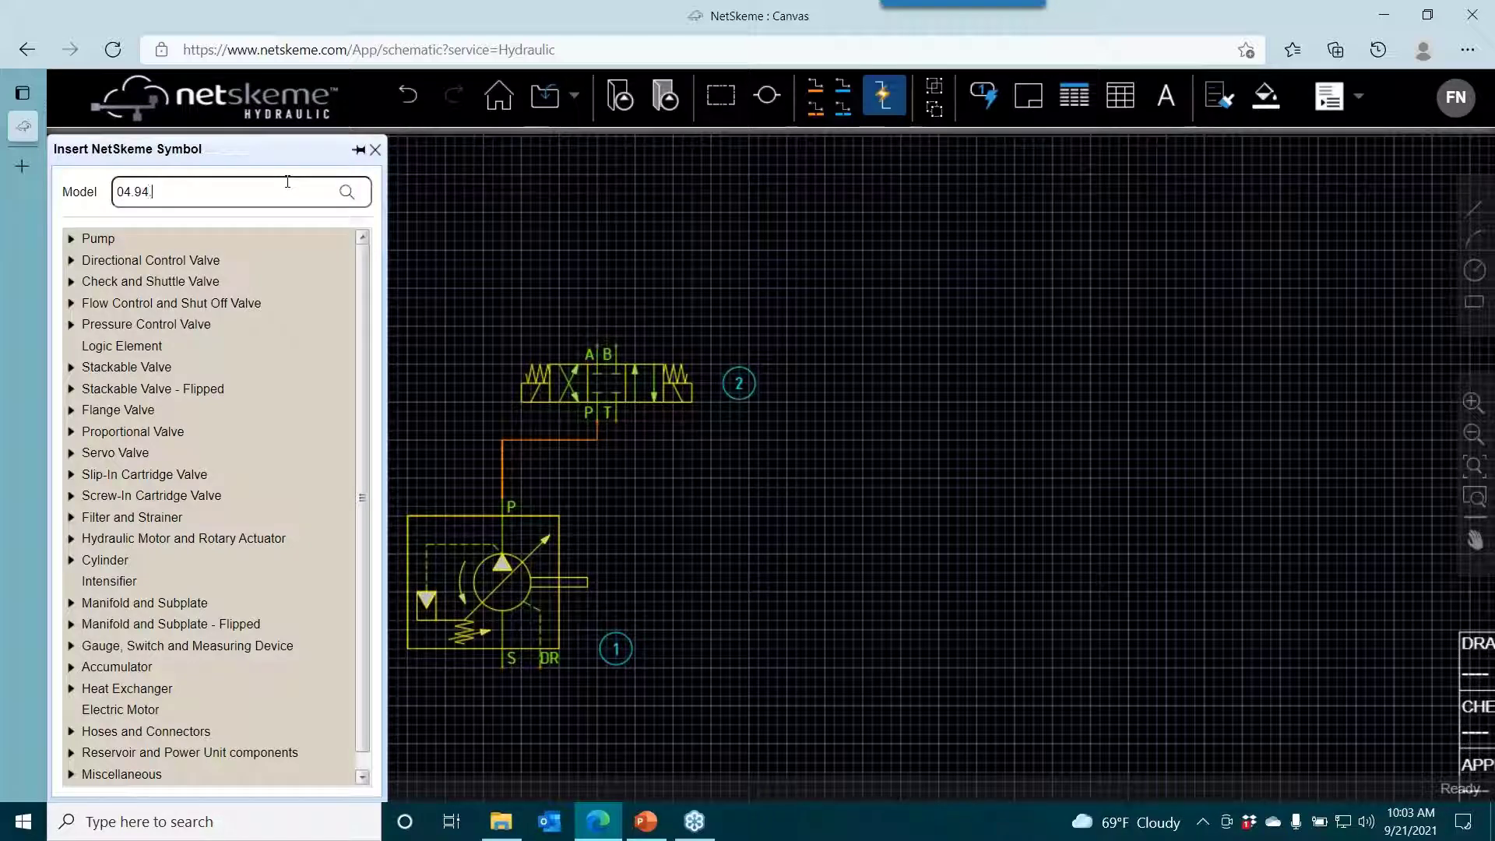
{"action": "key", "text": "Return"}
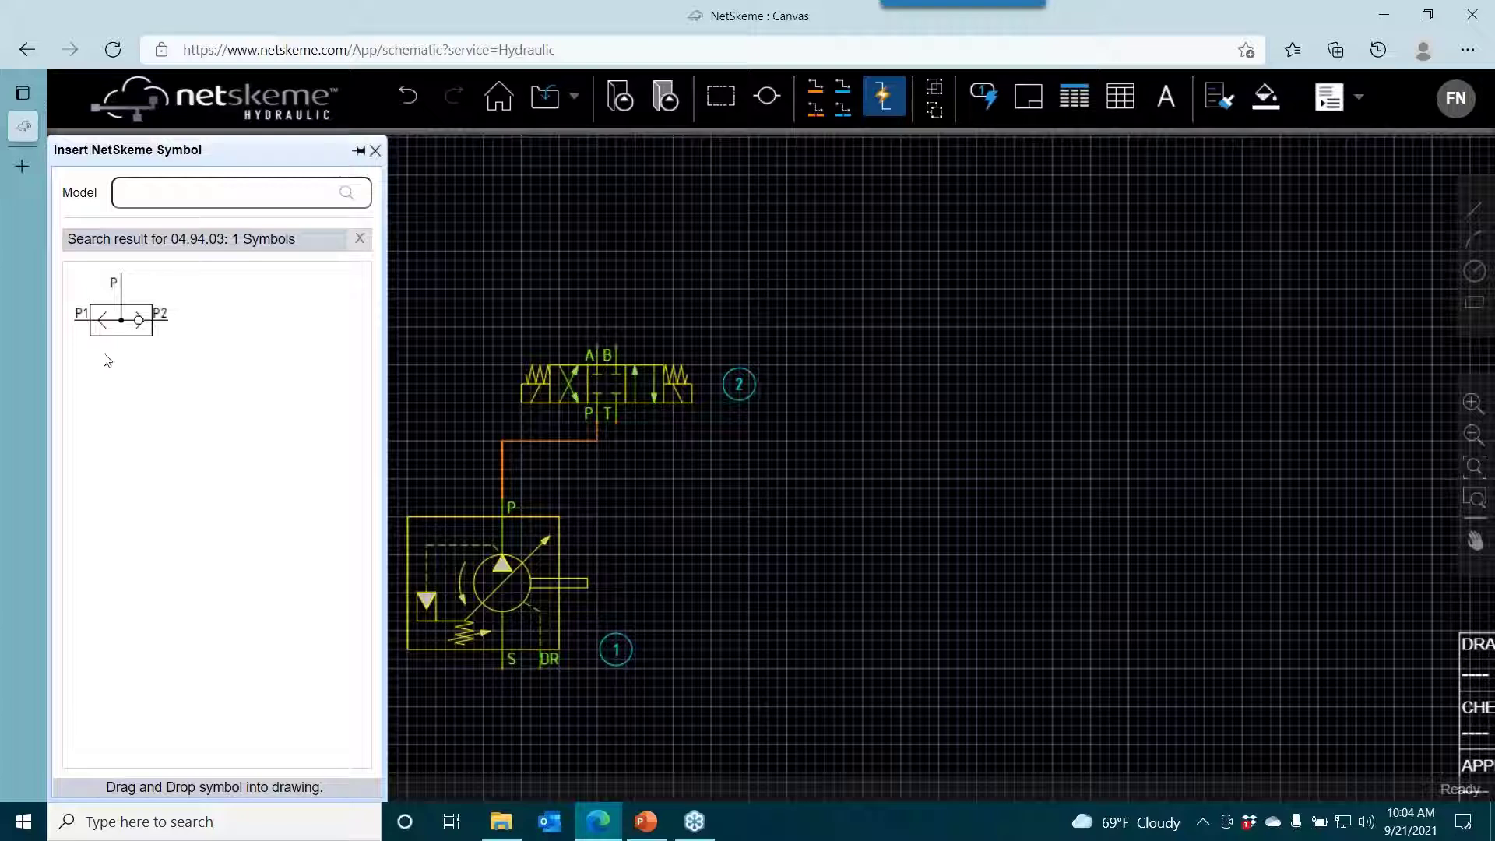
{"action": "left_click_drag", "start_coordinate": [116, 315], "coordinate": [638, 216]}
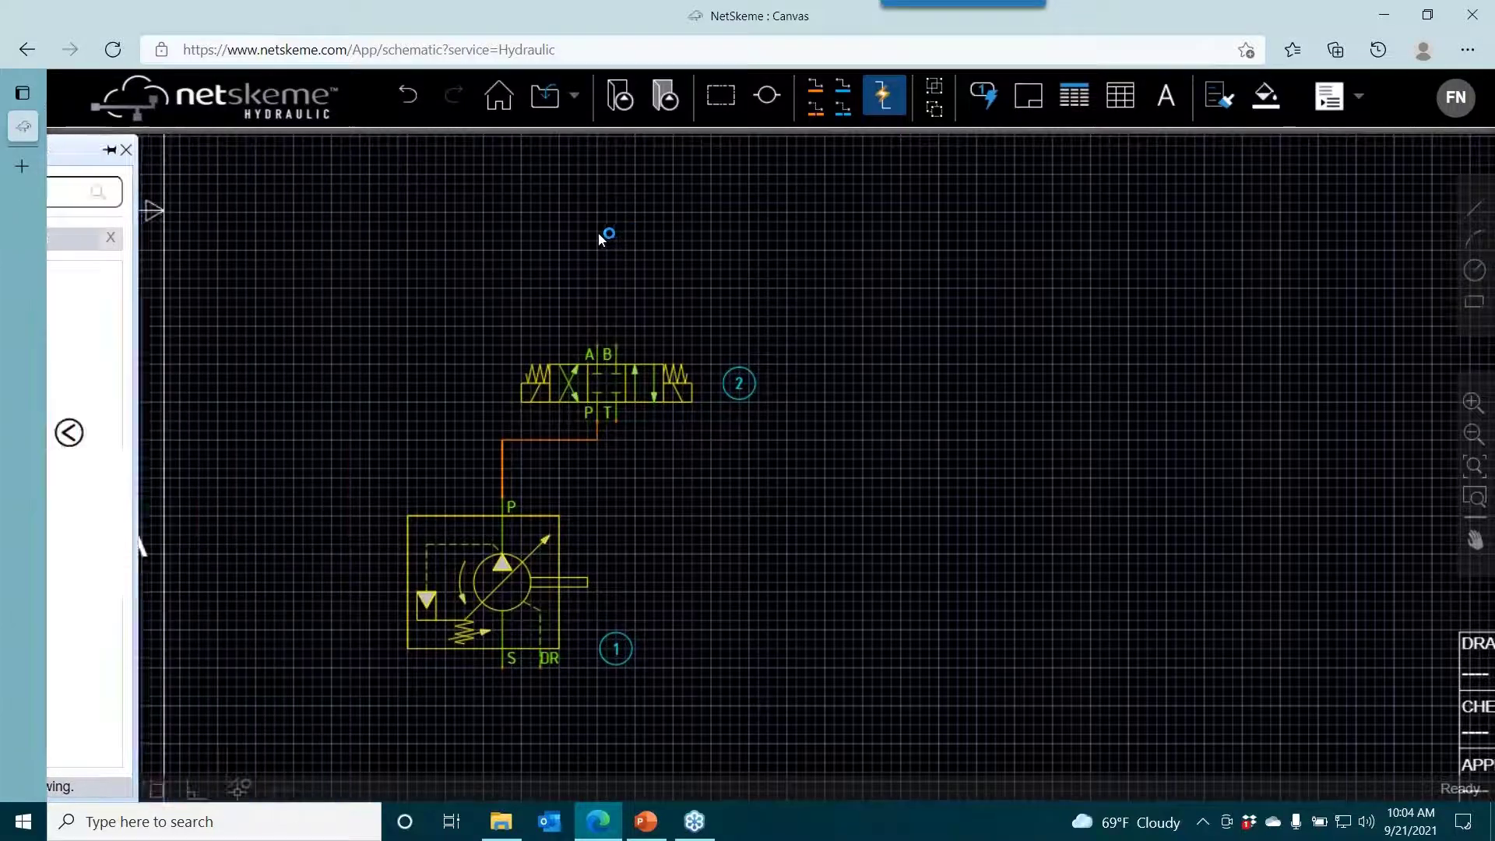
{"action": "left_click", "coordinate": [538, 249]}
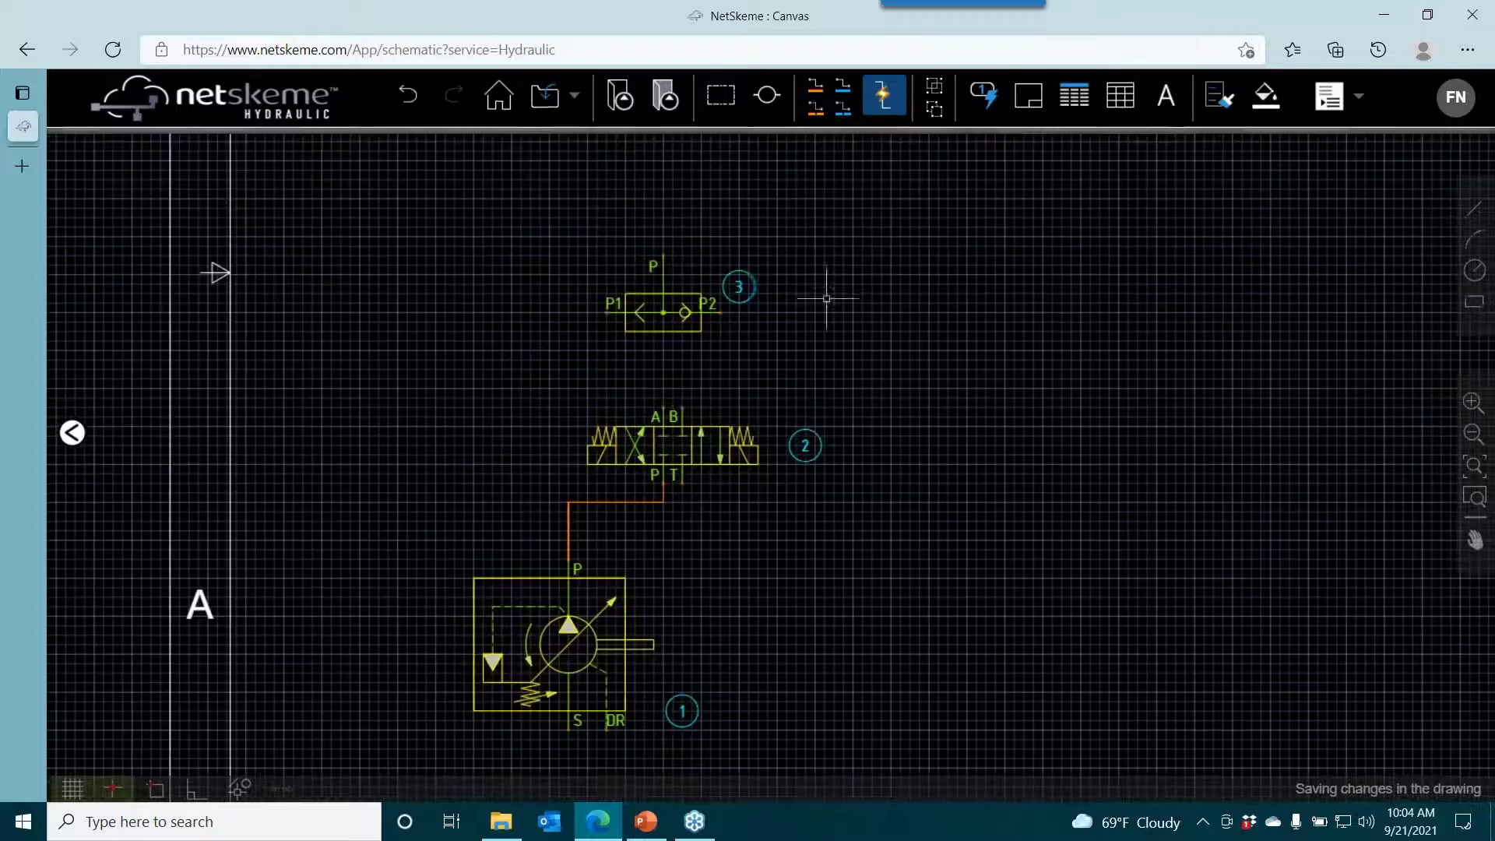
Flip the shuttle valve symbol vertically and horizontally so port P points down and P2 is on the left.
{"action": "left_click", "coordinate": [672, 316]}
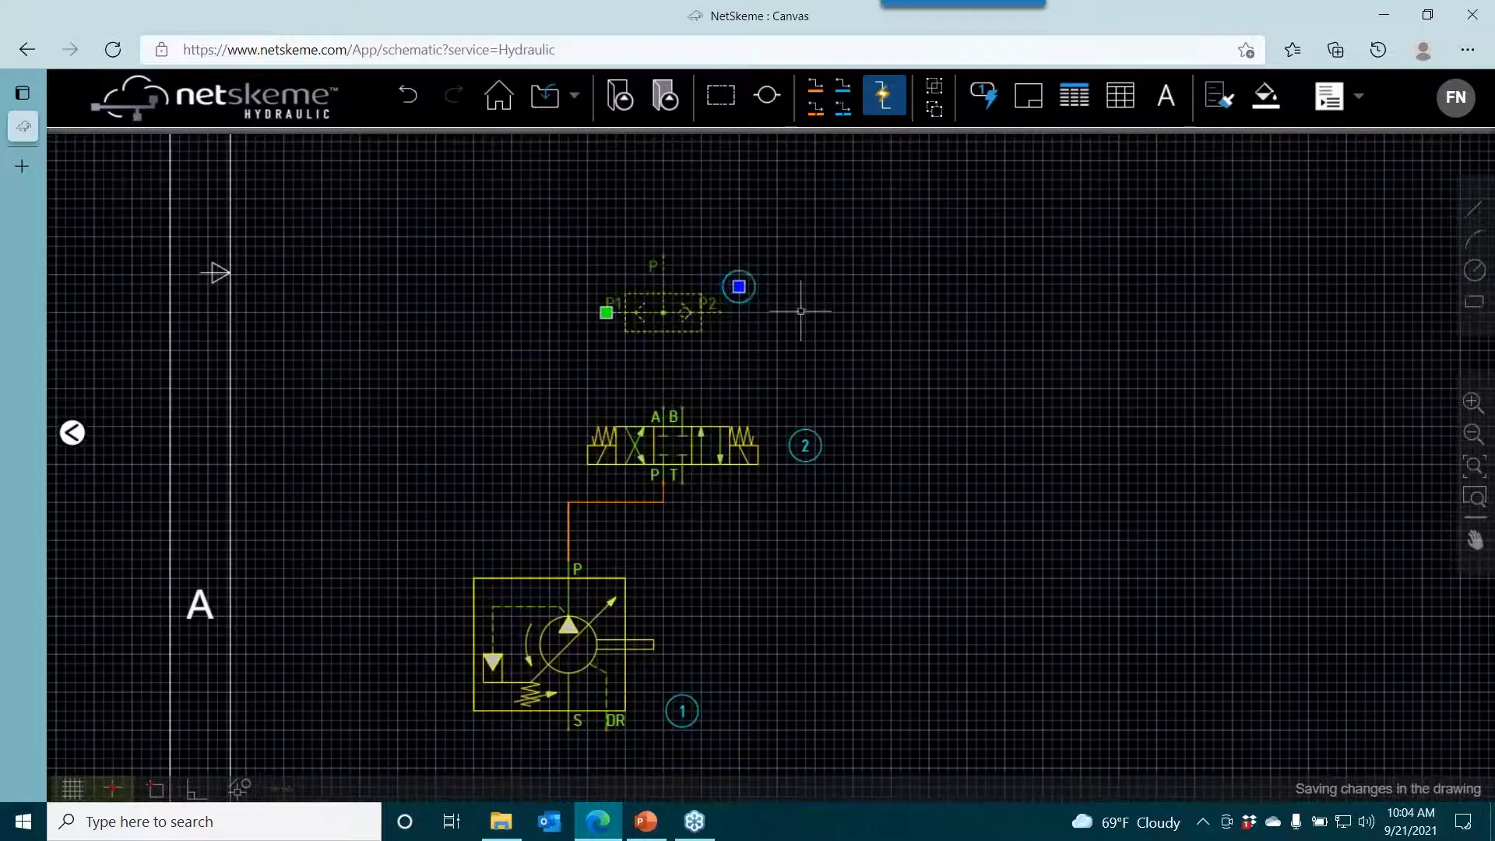
{"action": "right_click", "coordinate": [674, 298]}
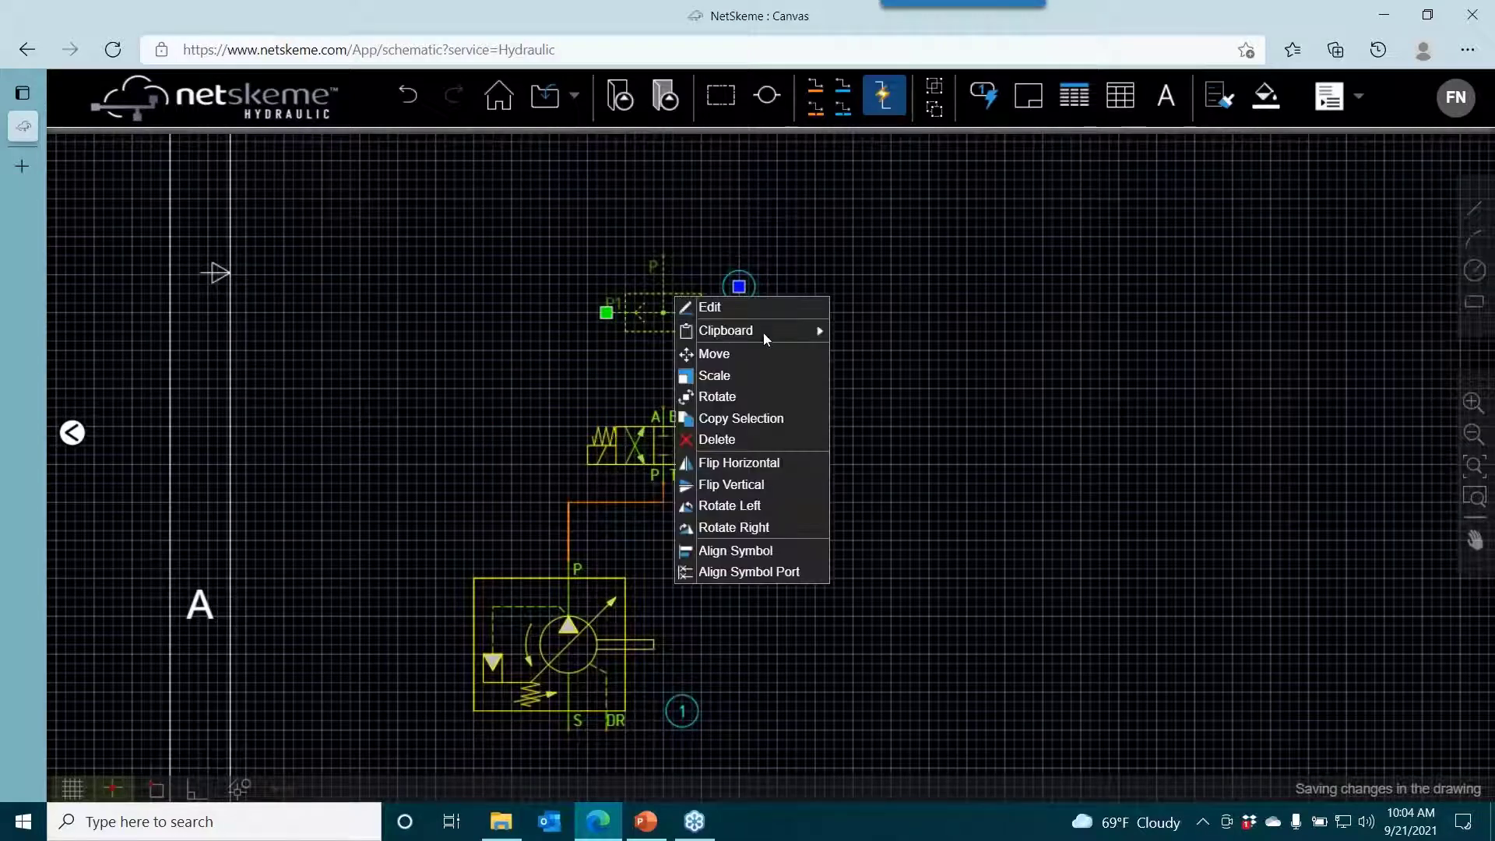
{"action": "left_click", "coordinate": [728, 489]}
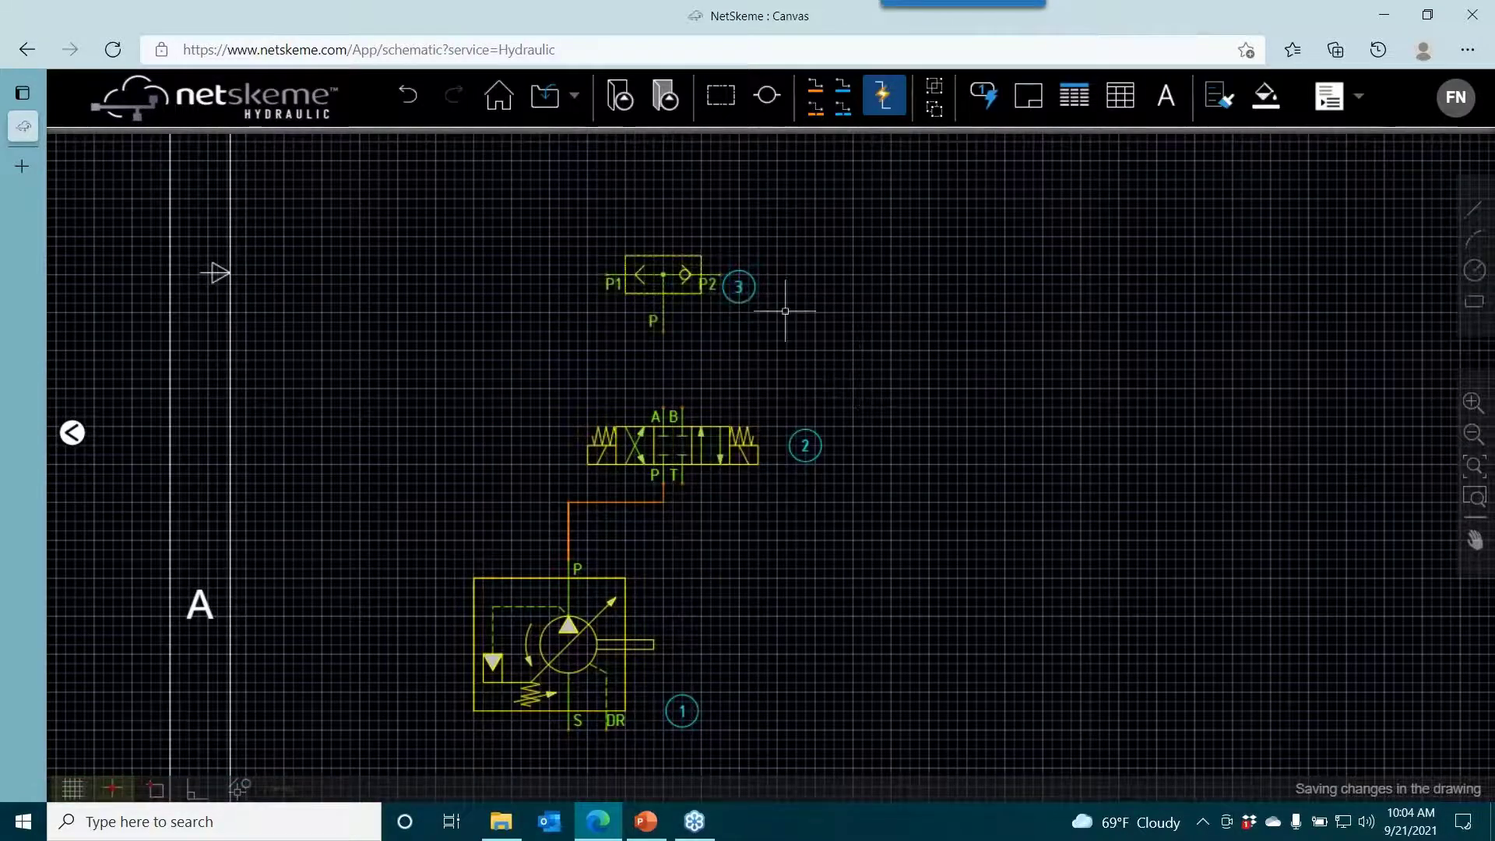
{"action": "right_click", "coordinate": [674, 296]}
{"action": "left_click", "coordinate": [699, 461]}
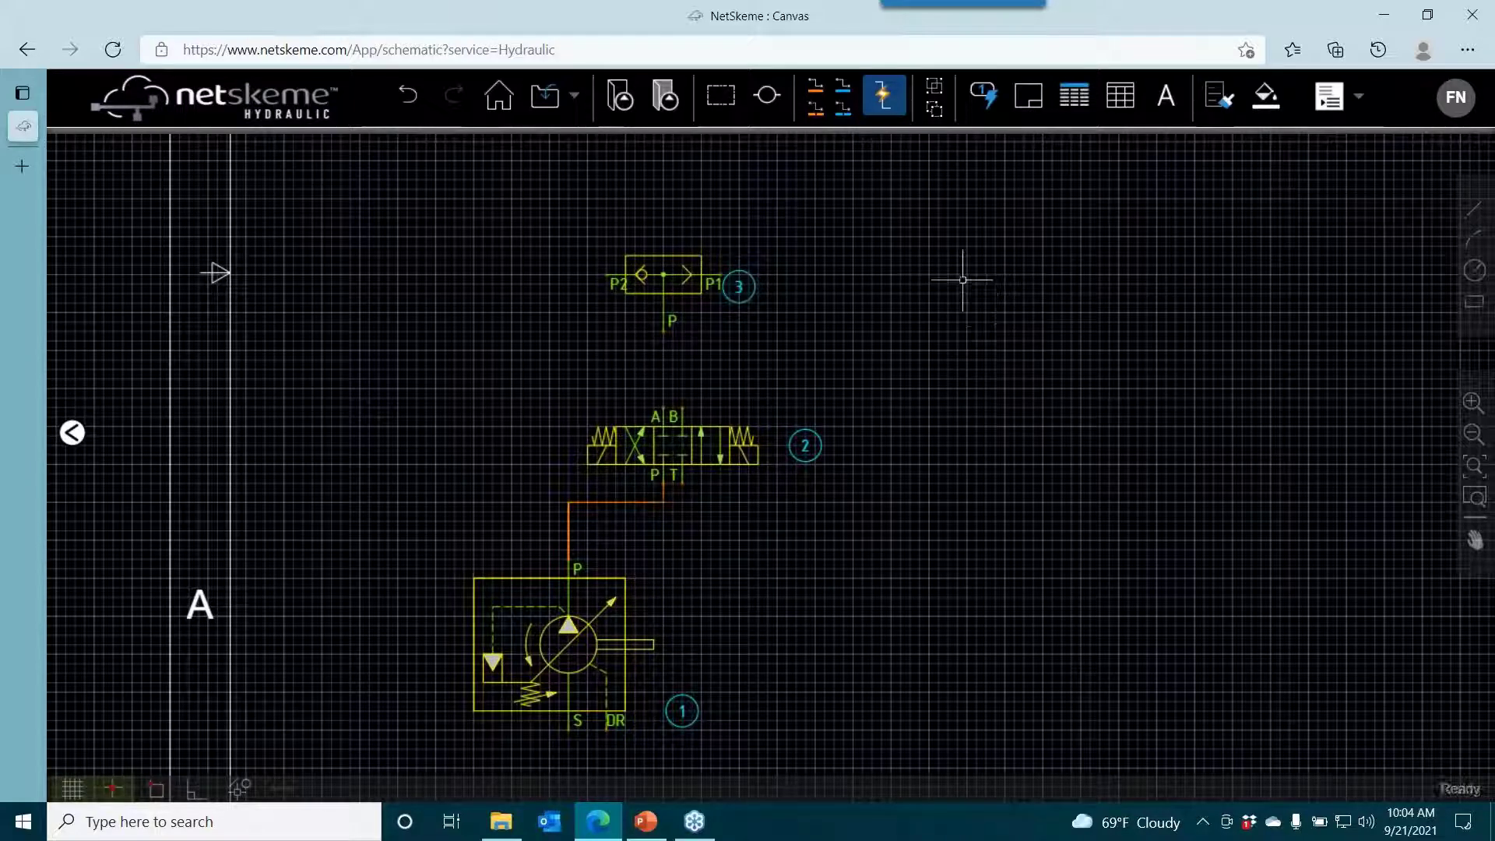
{"action": "mouse_move", "coordinate": [972, 386]}
{"action": "left_mouse_down"}
{"action": "mouse_move", "coordinate": [1012, 339]}
{"action": "mouse_move", "coordinate": [991, 327]}
{"action": "mouse_move", "coordinate": [1028, 296]}
{"action": "left_mouse_up"}
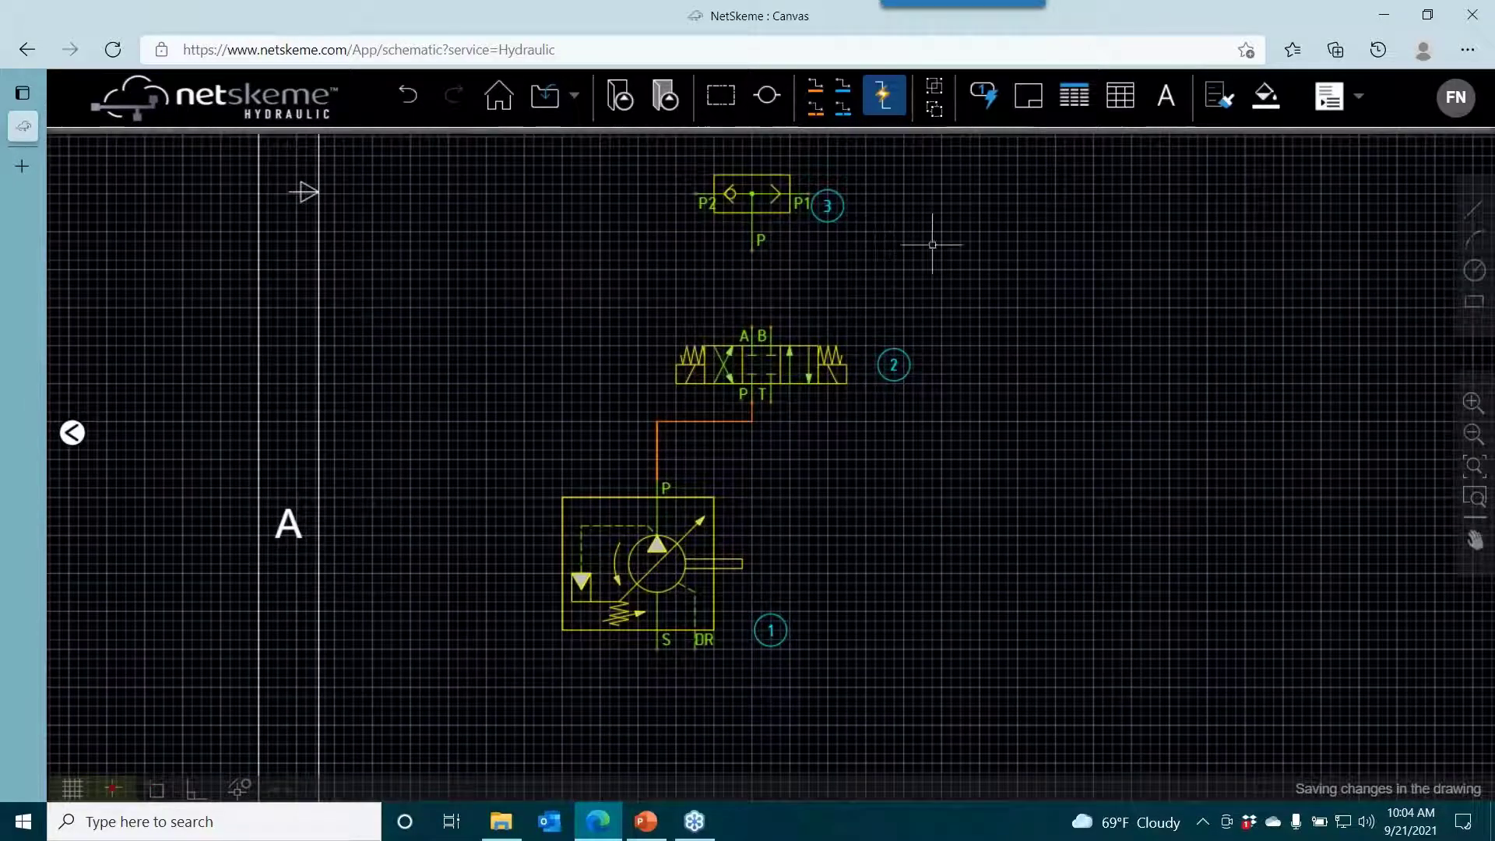
{"action": "left_click", "coordinate": [816, 107]}
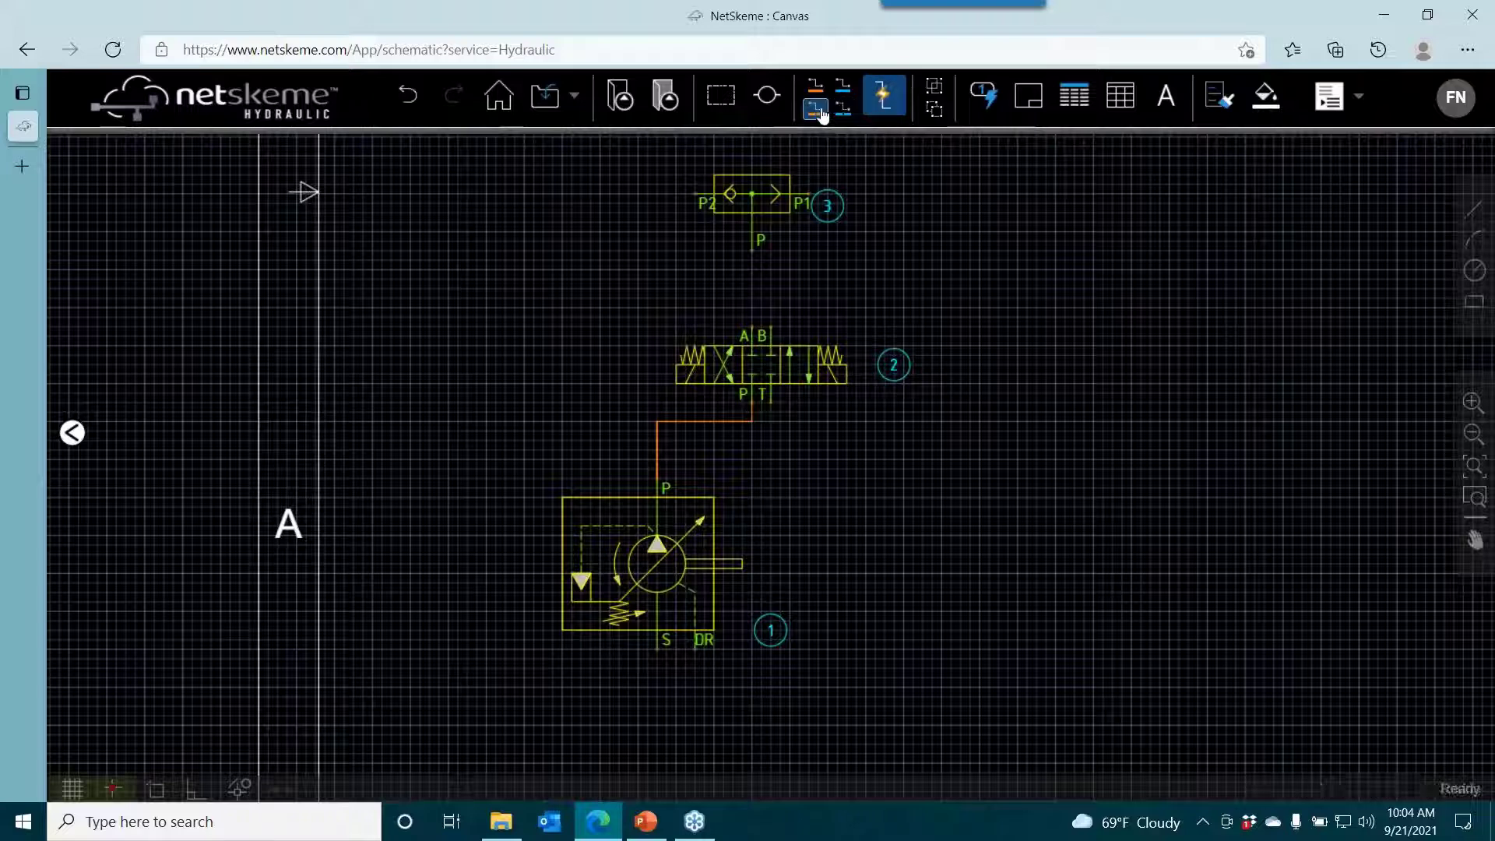
{"action": "left_click", "coordinate": [753, 242]}
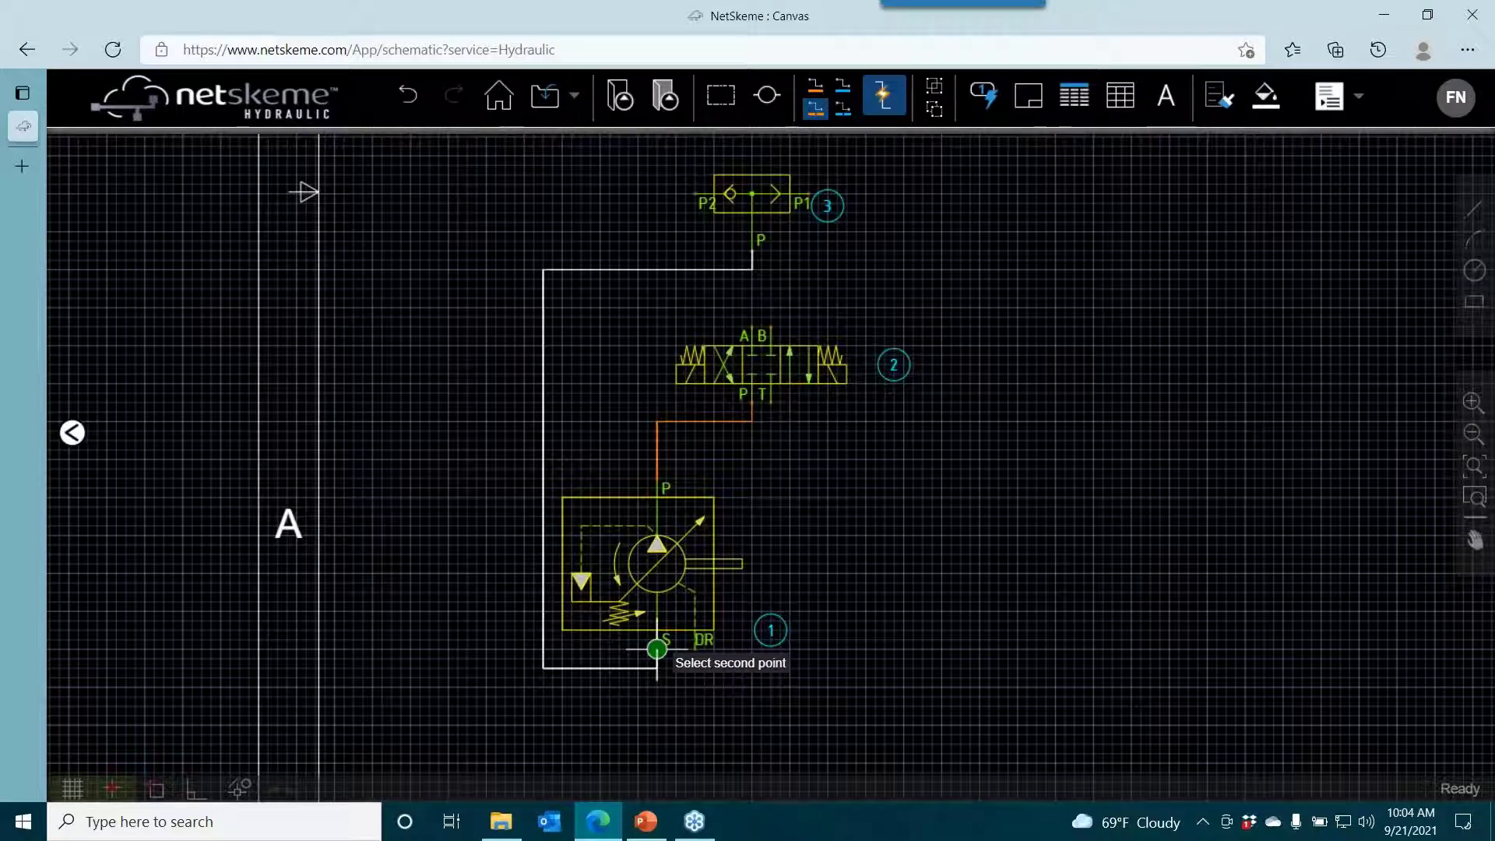
{"action": "left_click", "coordinate": [752, 421]}
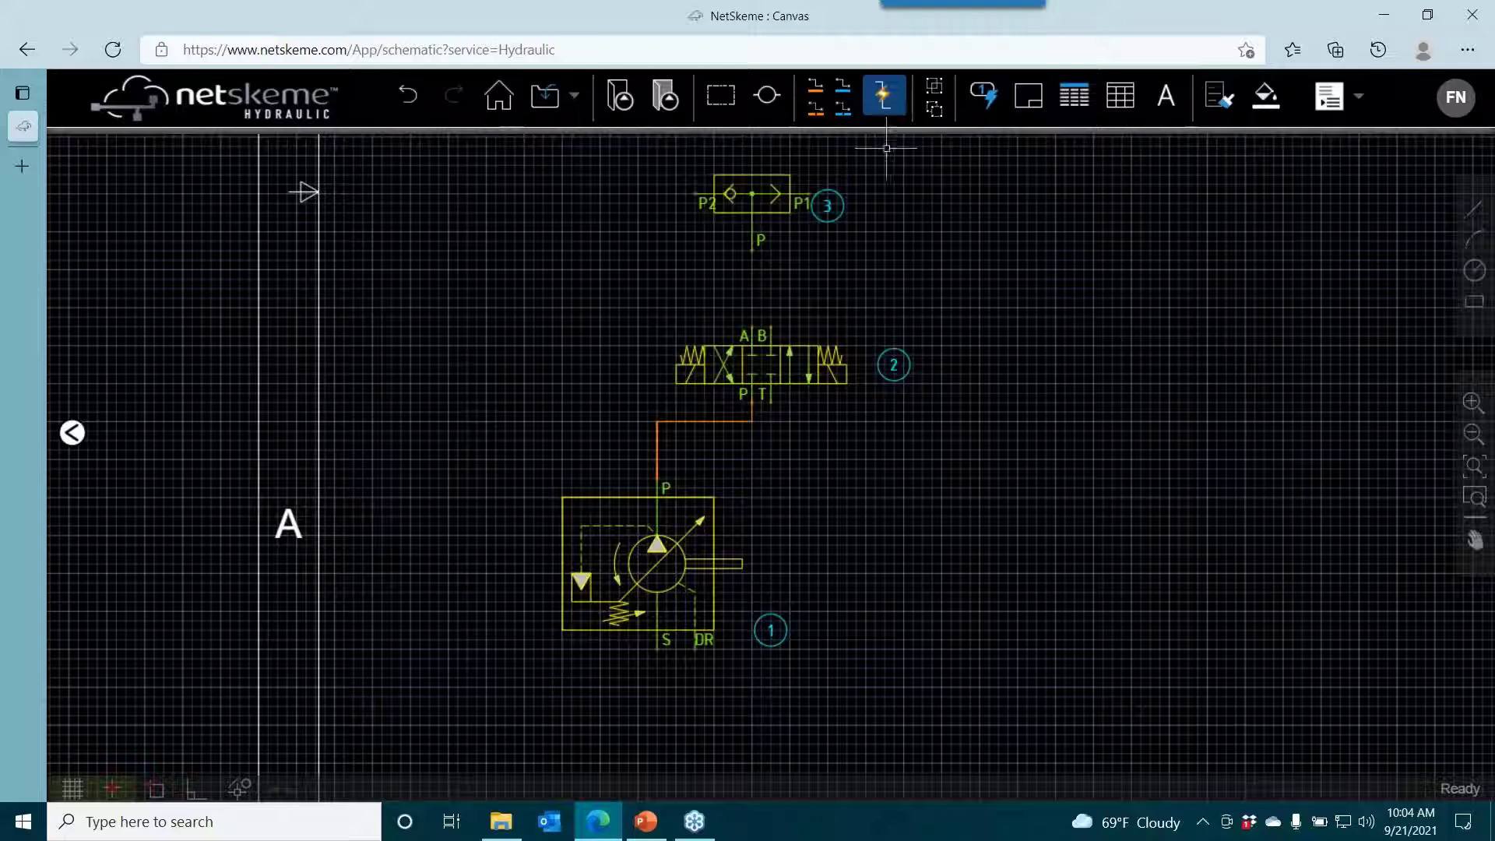
Route a dashed orange line from the shuttle valve's port P around the left of the pump to the pump's port S.
{"action": "left_click", "coordinate": [815, 107]}
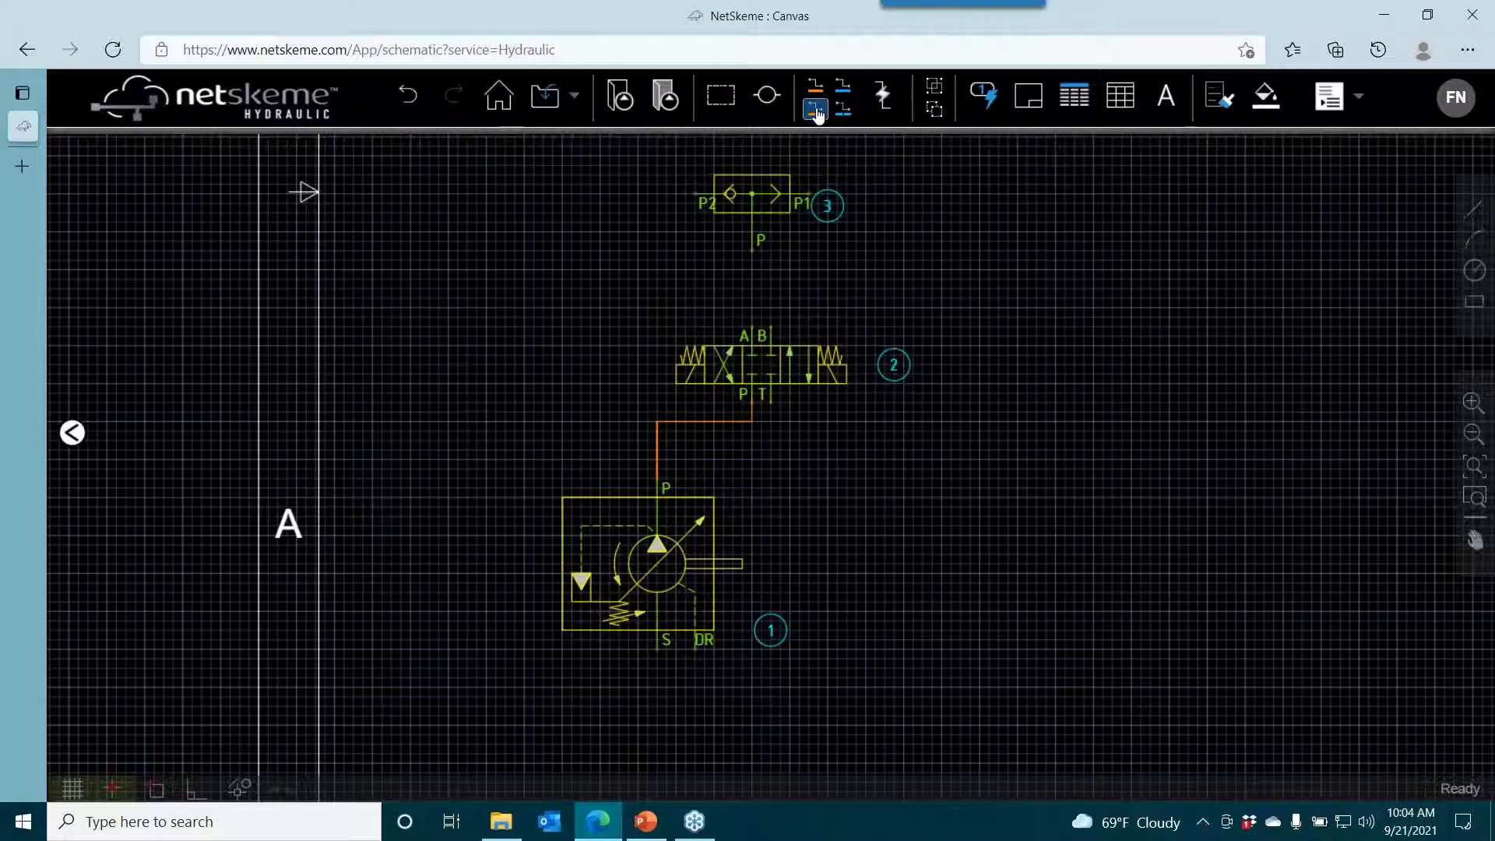
{"action": "left_click", "coordinate": [751, 250]}
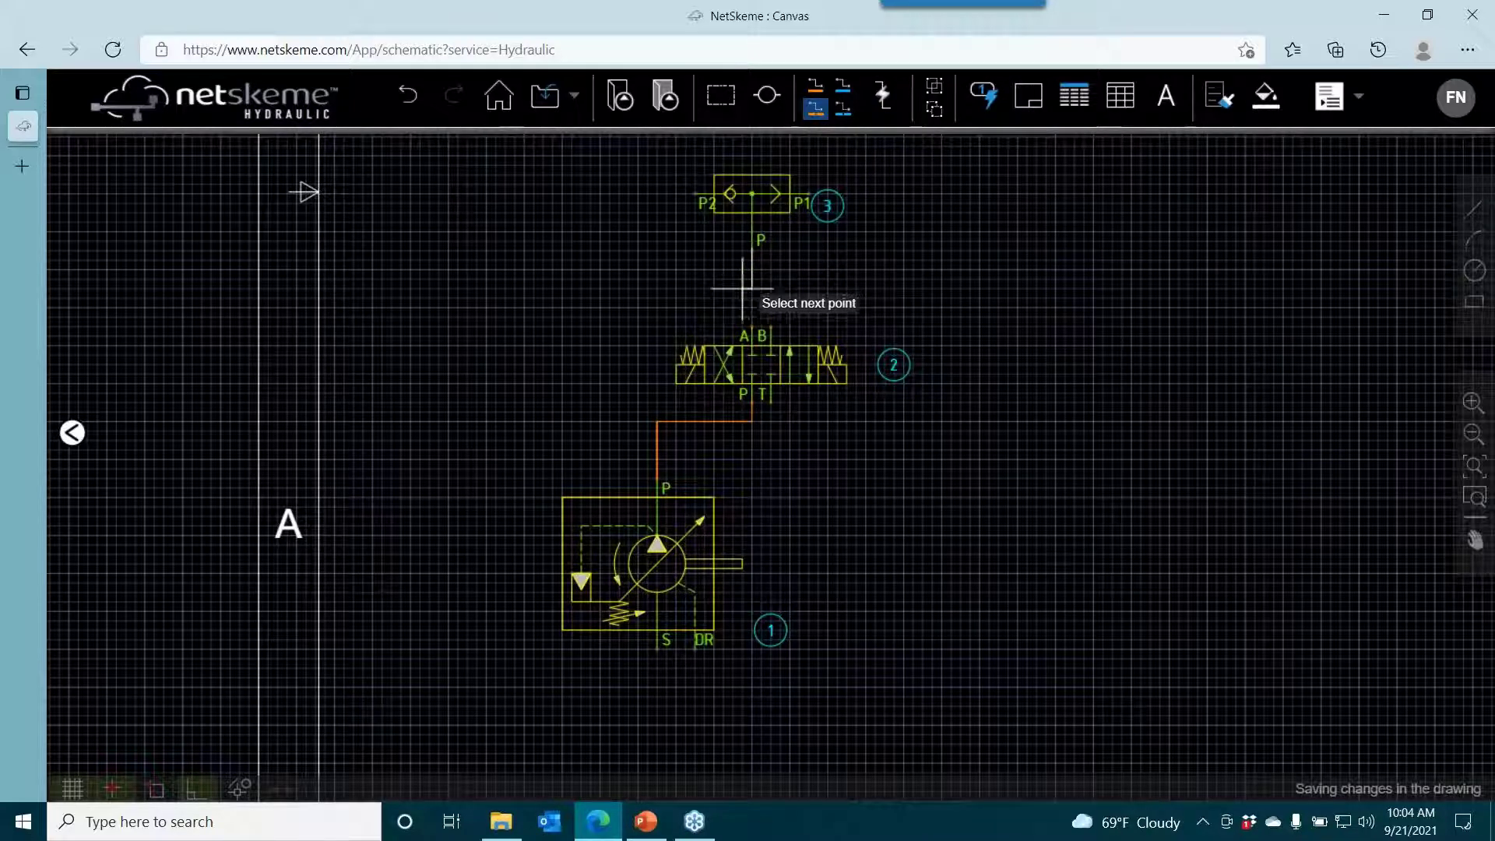
{"action": "left_click", "coordinate": [457, 724]}
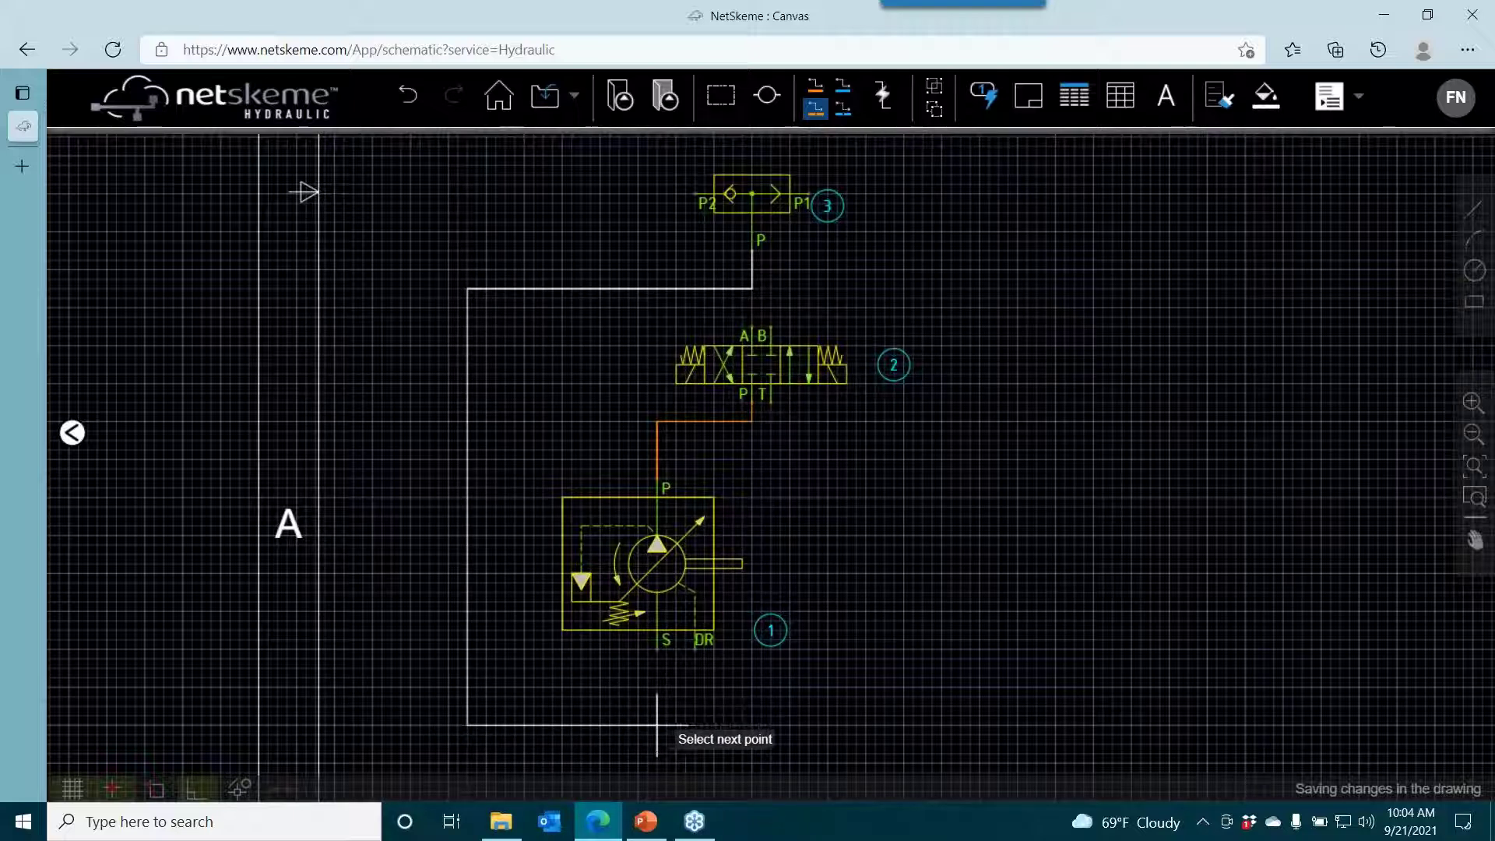
{"action": "left_click", "coordinate": [657, 649]}
{"action": "right_click", "coordinate": [900, 500]}
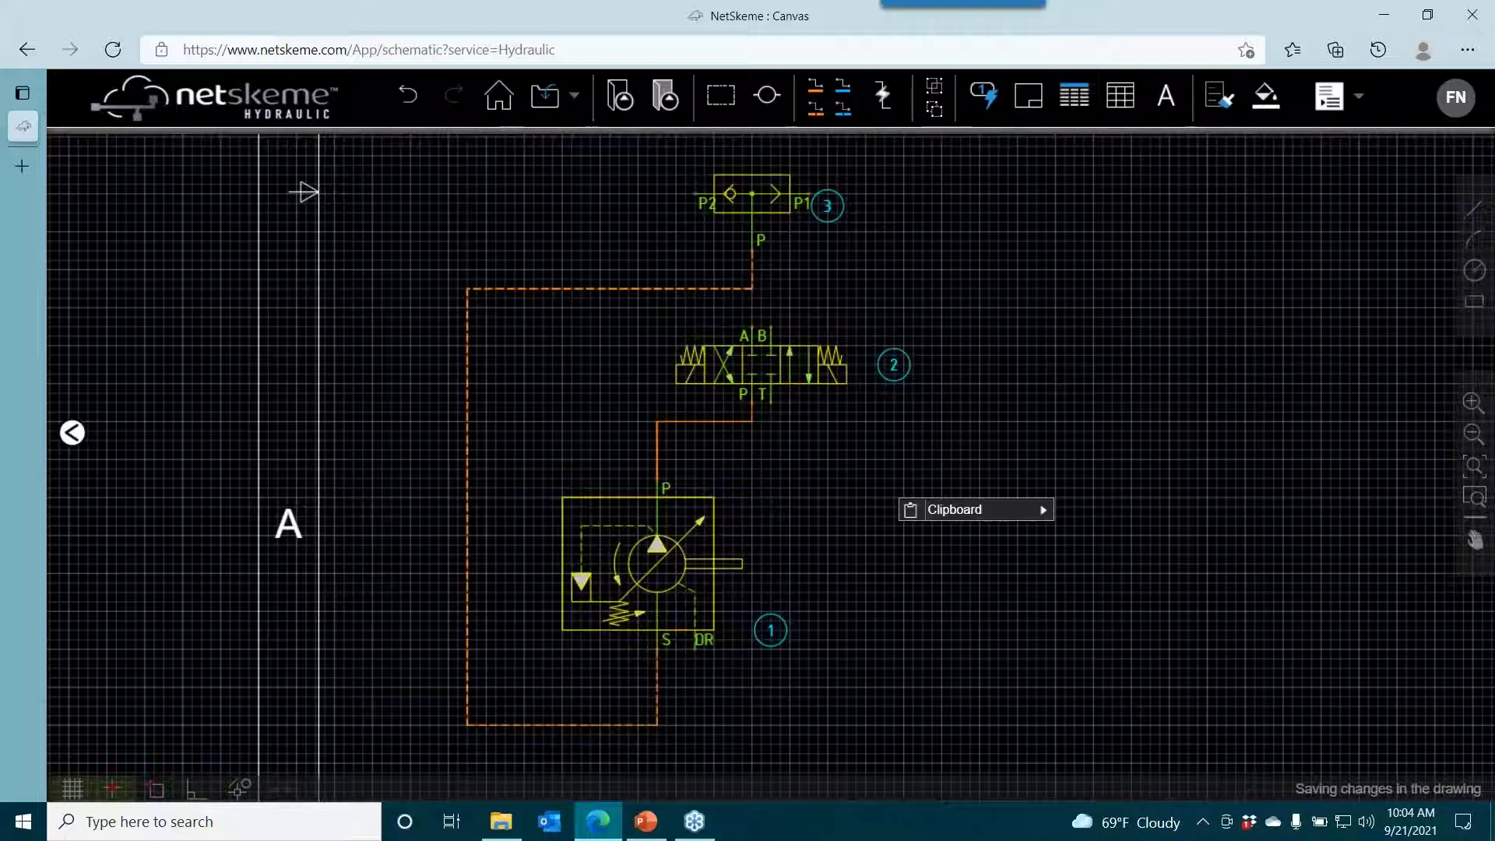
{"action": "left_click", "coordinate": [970, 438]}
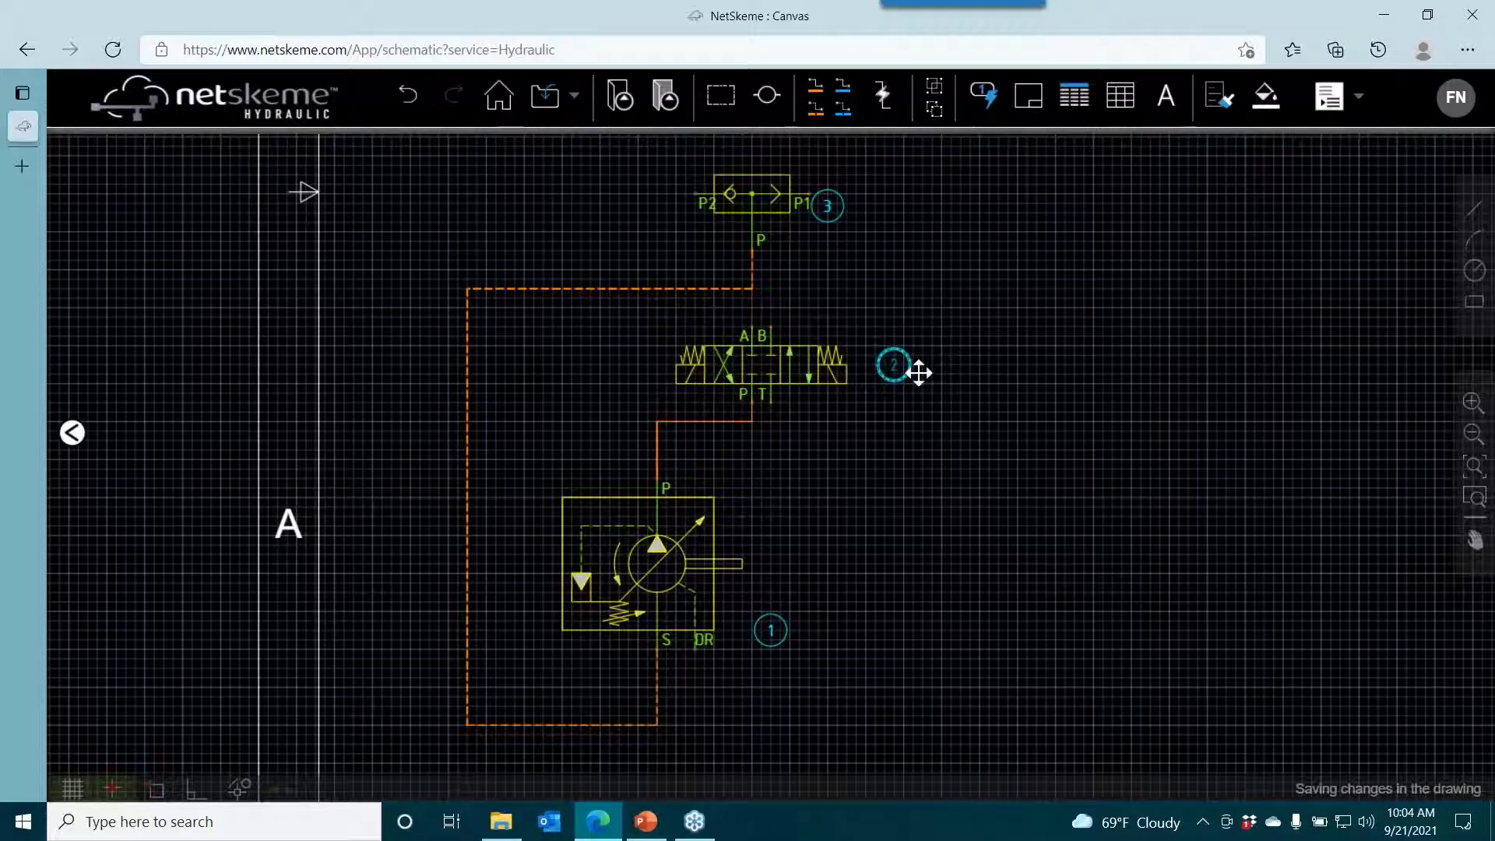
Draw a rectangular enclosure above the shuttle valve, near the sheet's upper-left area, and turn automatic line routing back on.
{"action": "scroll", "coordinate": [919, 373], "scroll_direction": "down", "scroll_amount": 2}
{"action": "scroll", "coordinate": [874, 377], "scroll_direction": "up", "scroll_amount": 5}
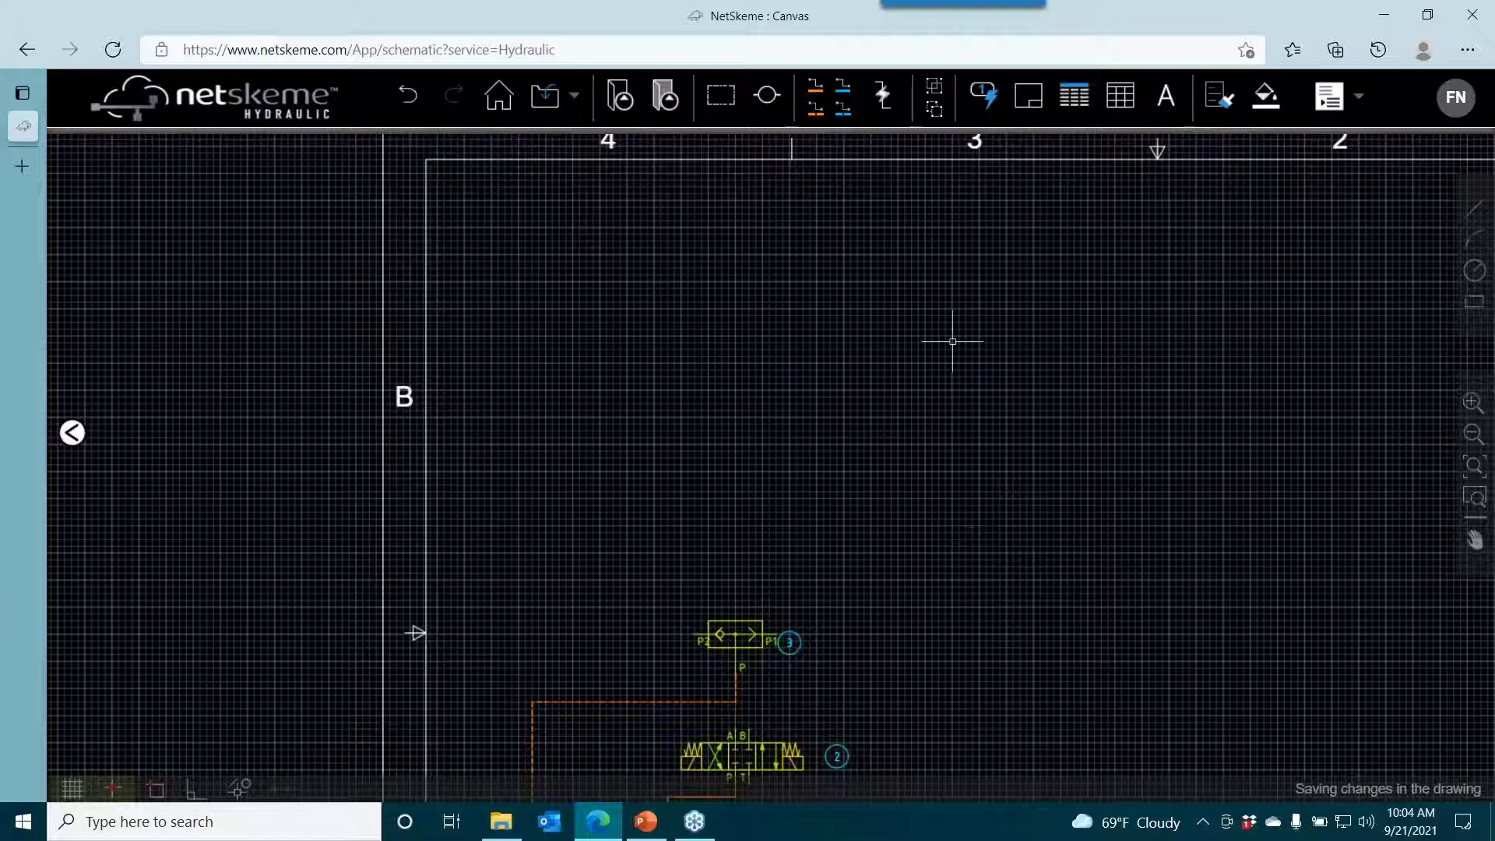
{"action": "left_click", "coordinate": [720, 95]}
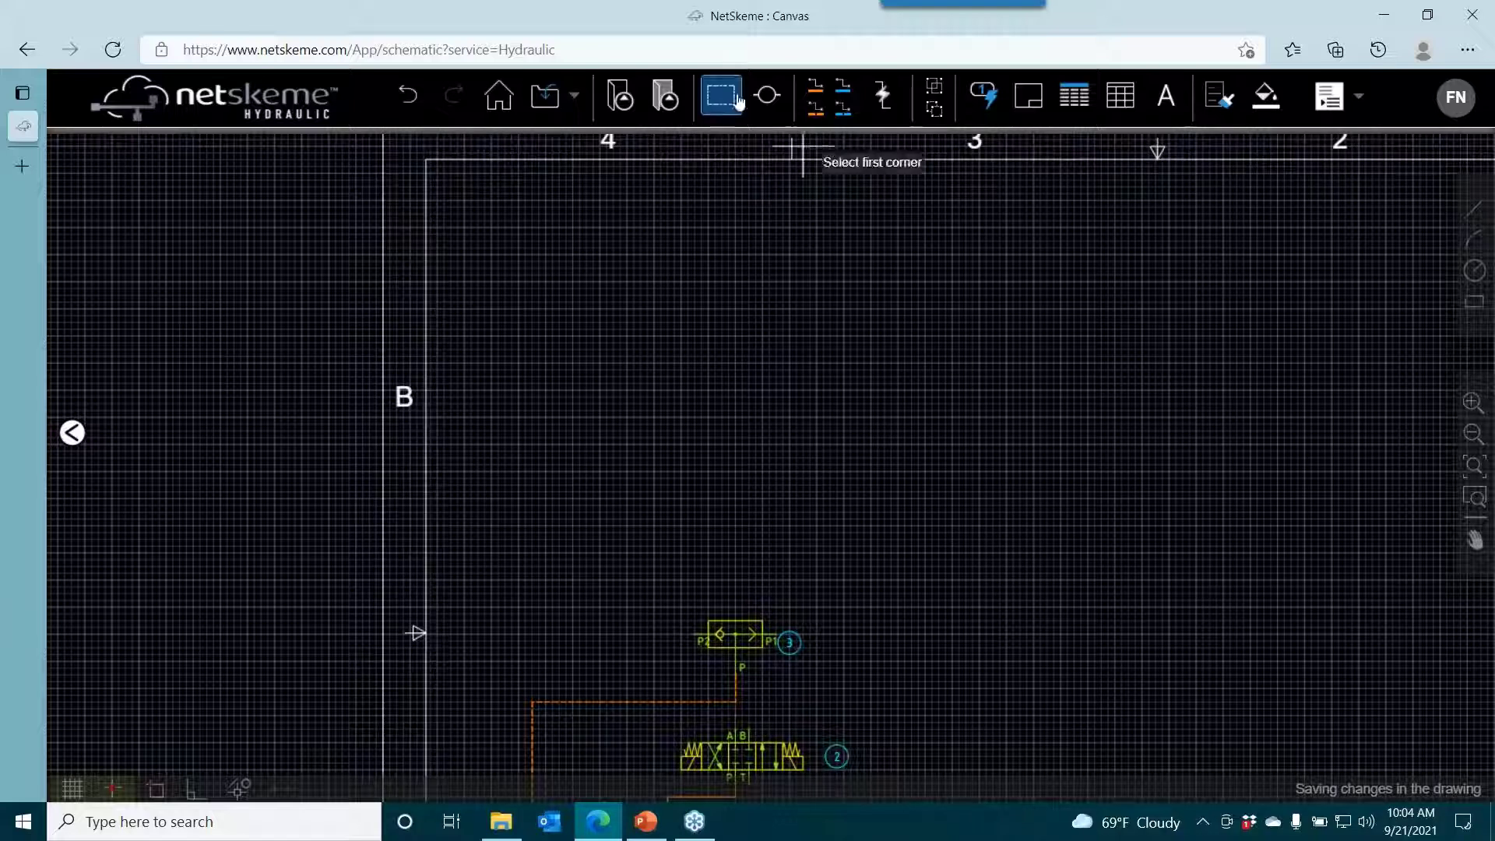
{"action": "left_click", "coordinate": [545, 309]}
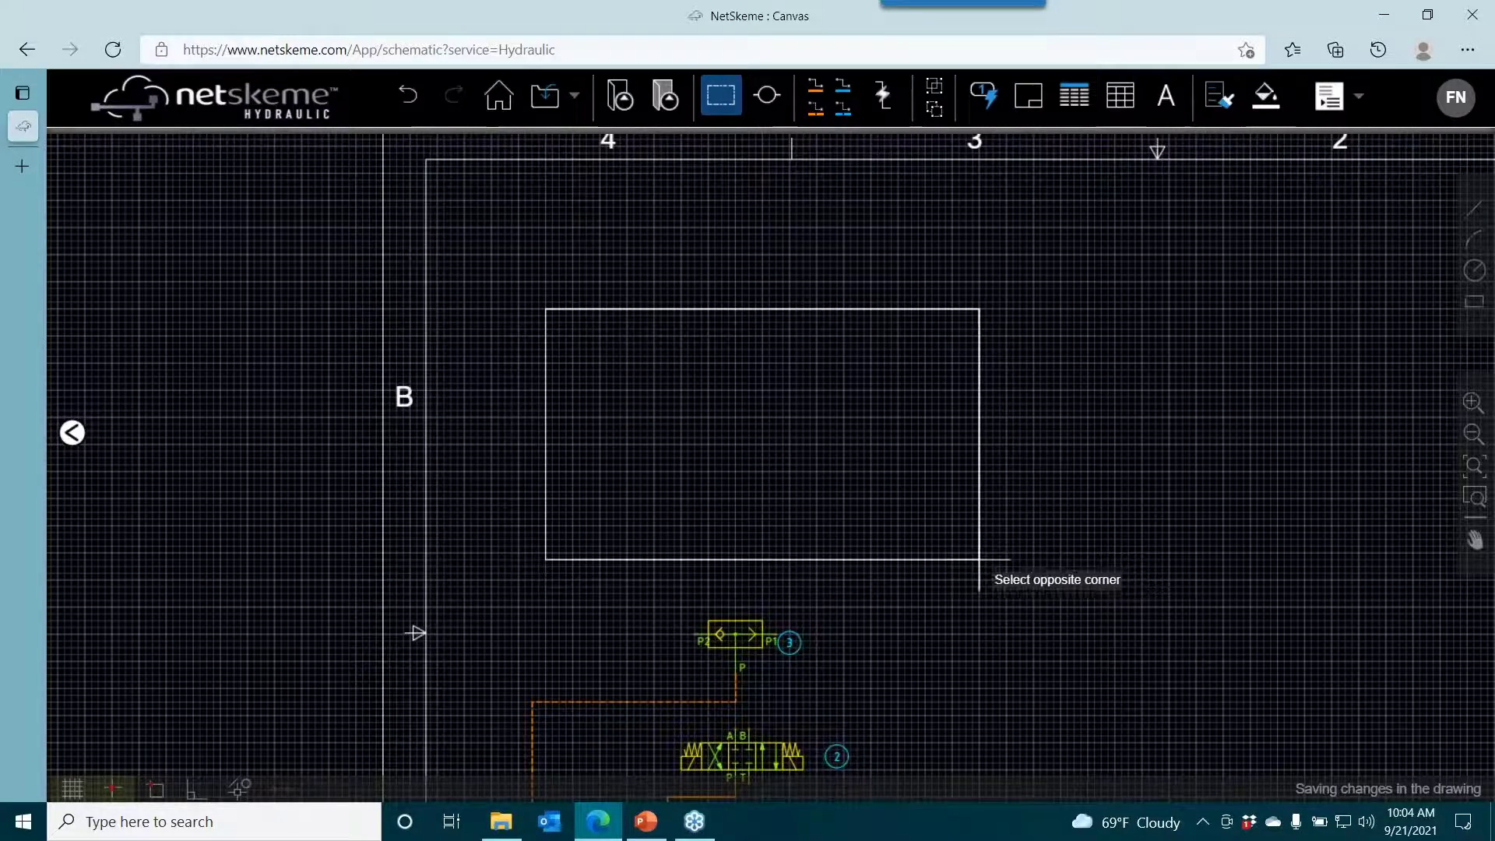
{"action": "left_click", "coordinate": [953, 580]}
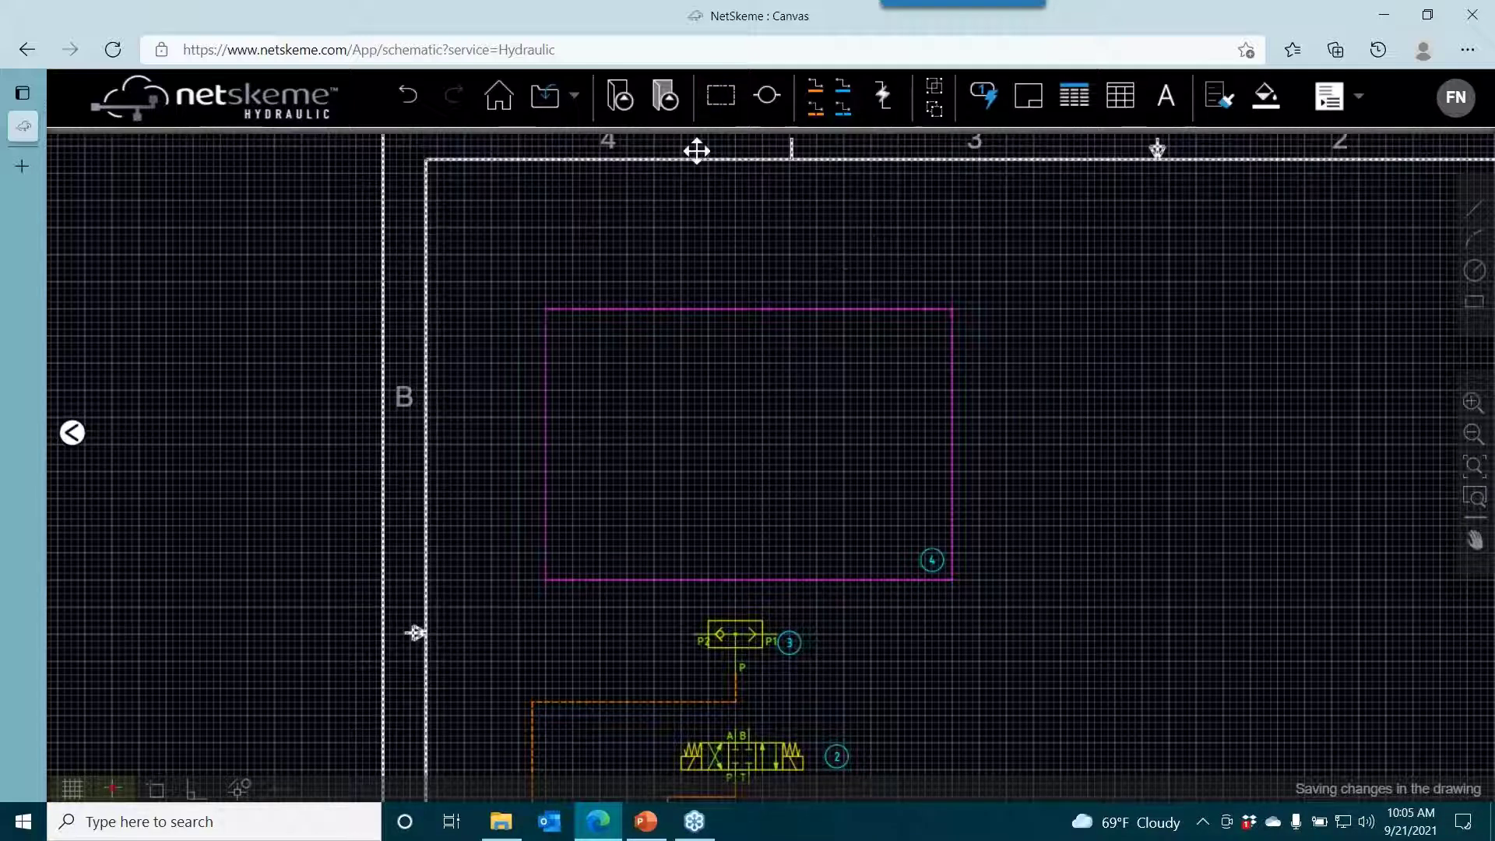
{"action": "left_click", "coordinate": [884, 107]}
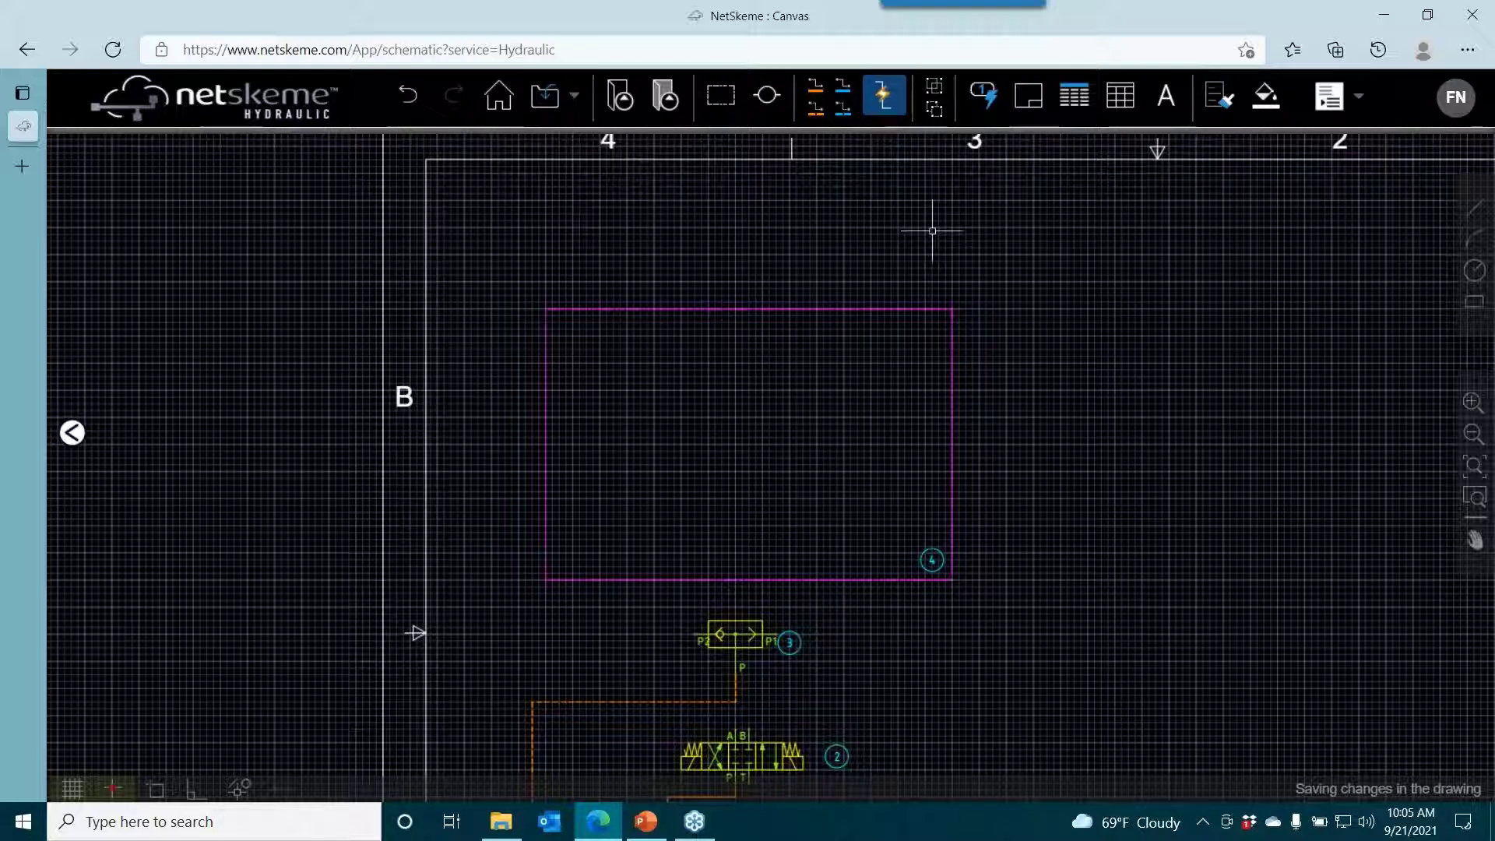
Place an open SAE O-ring port of size #16 SAE on the left part of the enclosure's lower edge.
{"action": "left_click", "coordinate": [767, 97]}
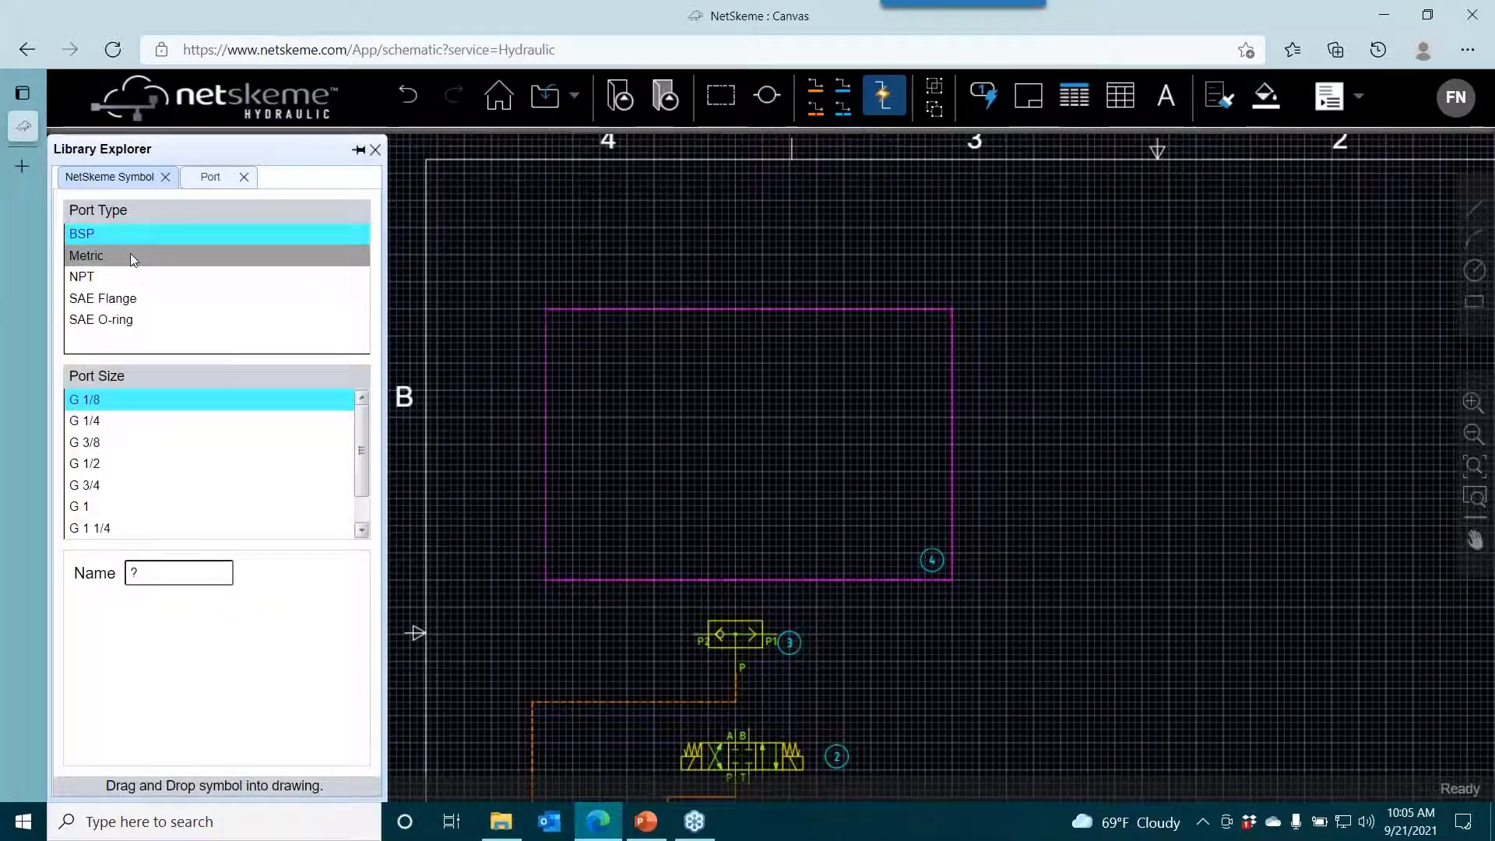
{"action": "left_click", "coordinate": [100, 319]}
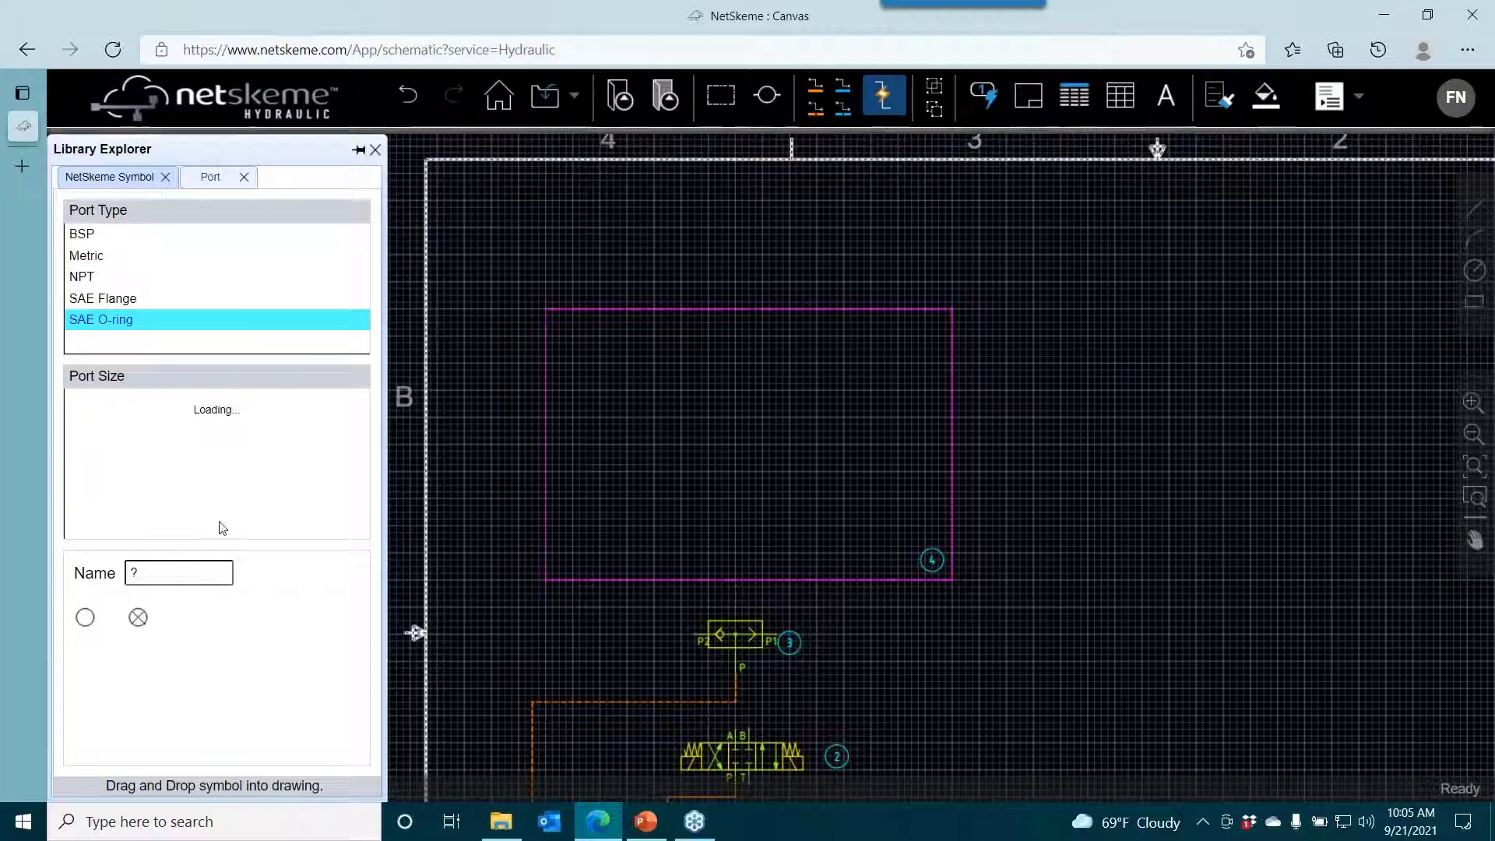
{"action": "left_click", "coordinate": [191, 574]}
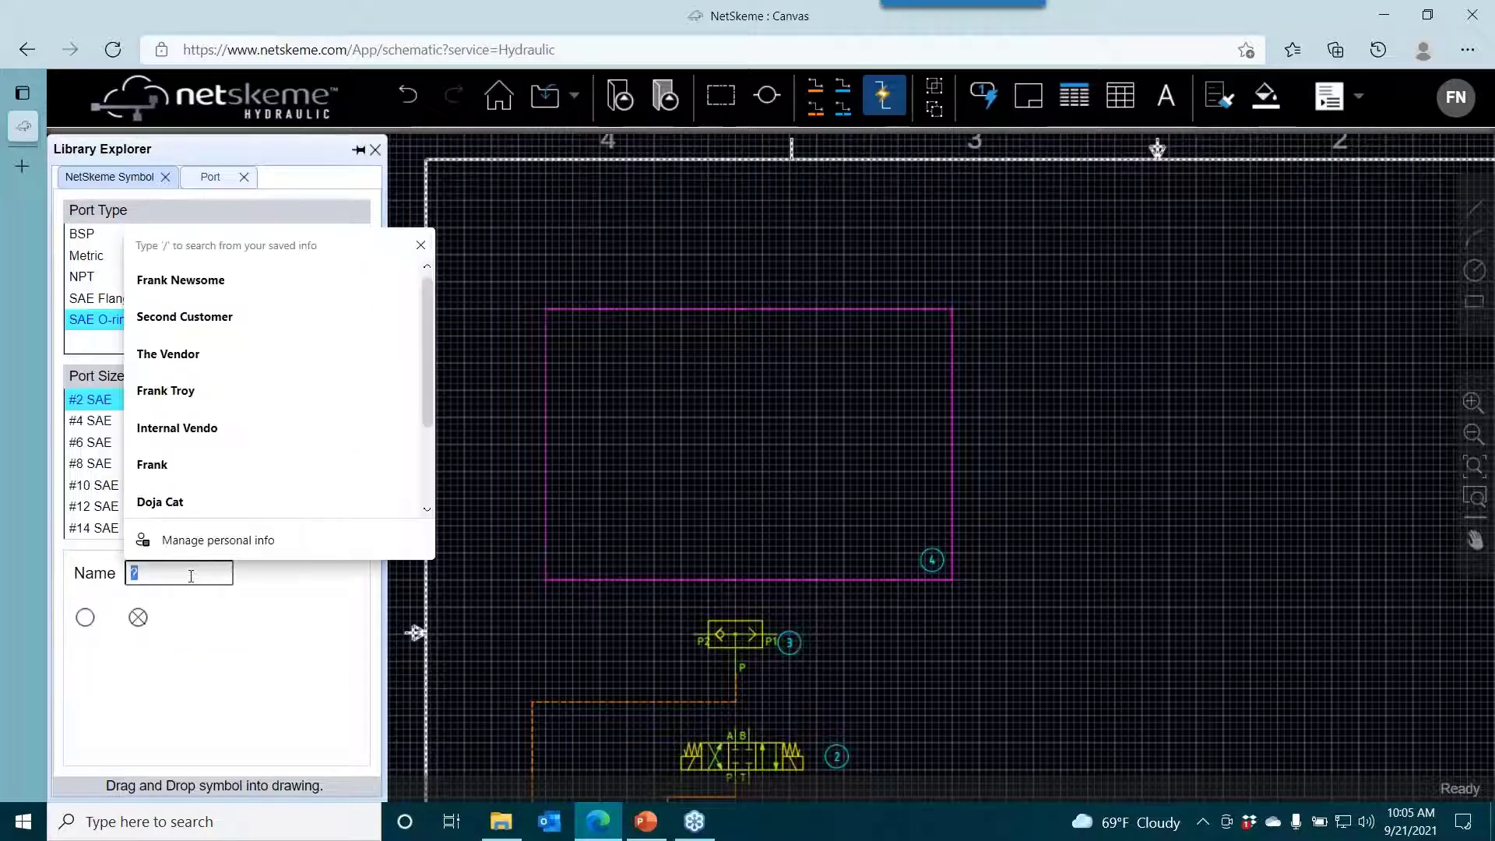
{"action": "left_click", "coordinate": [220, 675]}
{"action": "scroll", "coordinate": [137, 507], "scroll_direction": "down", "scroll_amount": 1}
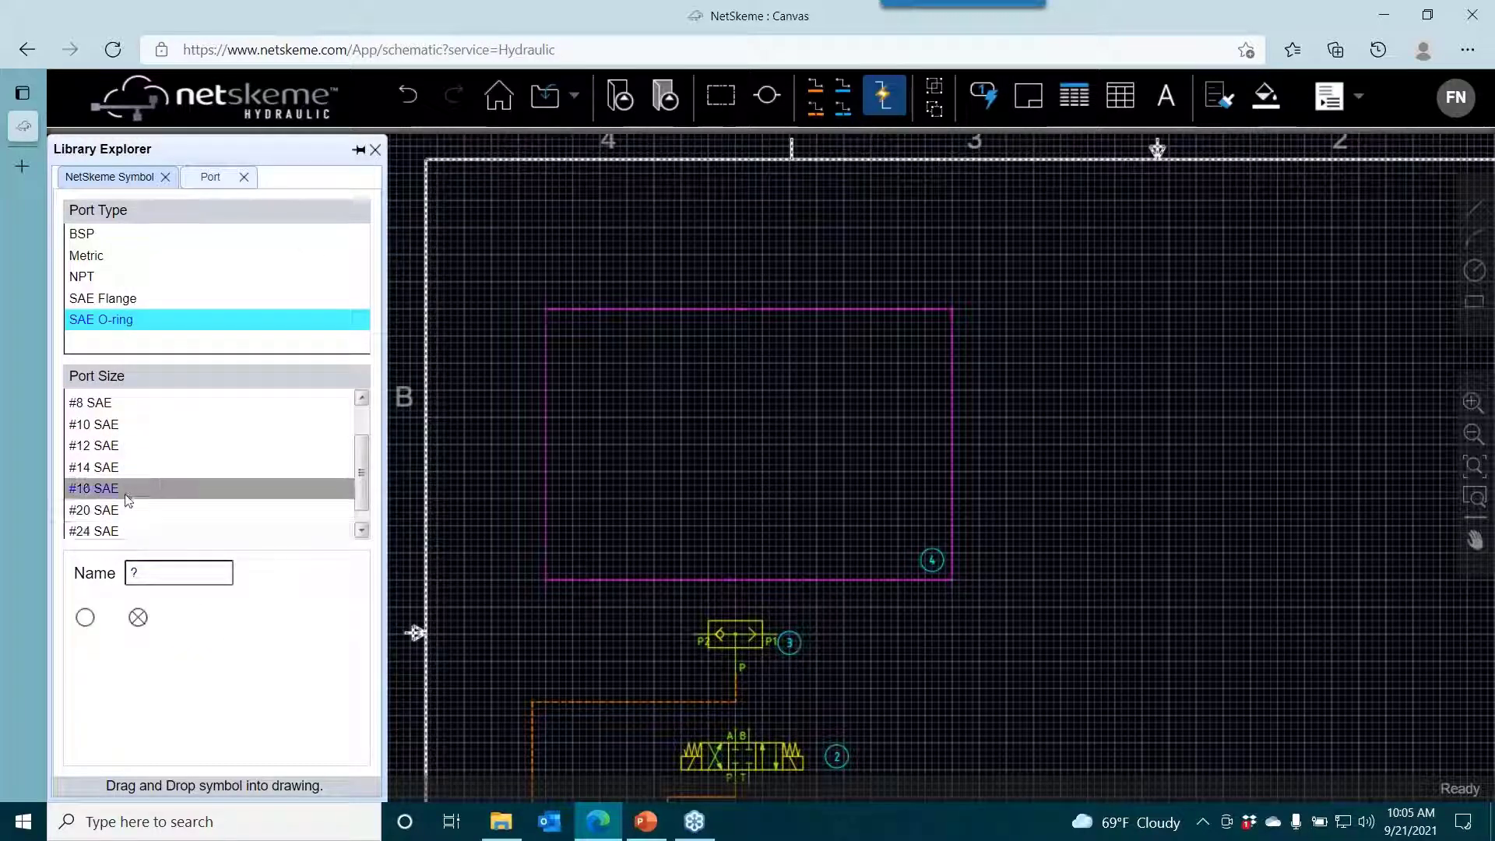
{"action": "left_click", "coordinate": [128, 499]}
{"action": "left_click", "coordinate": [85, 617]}
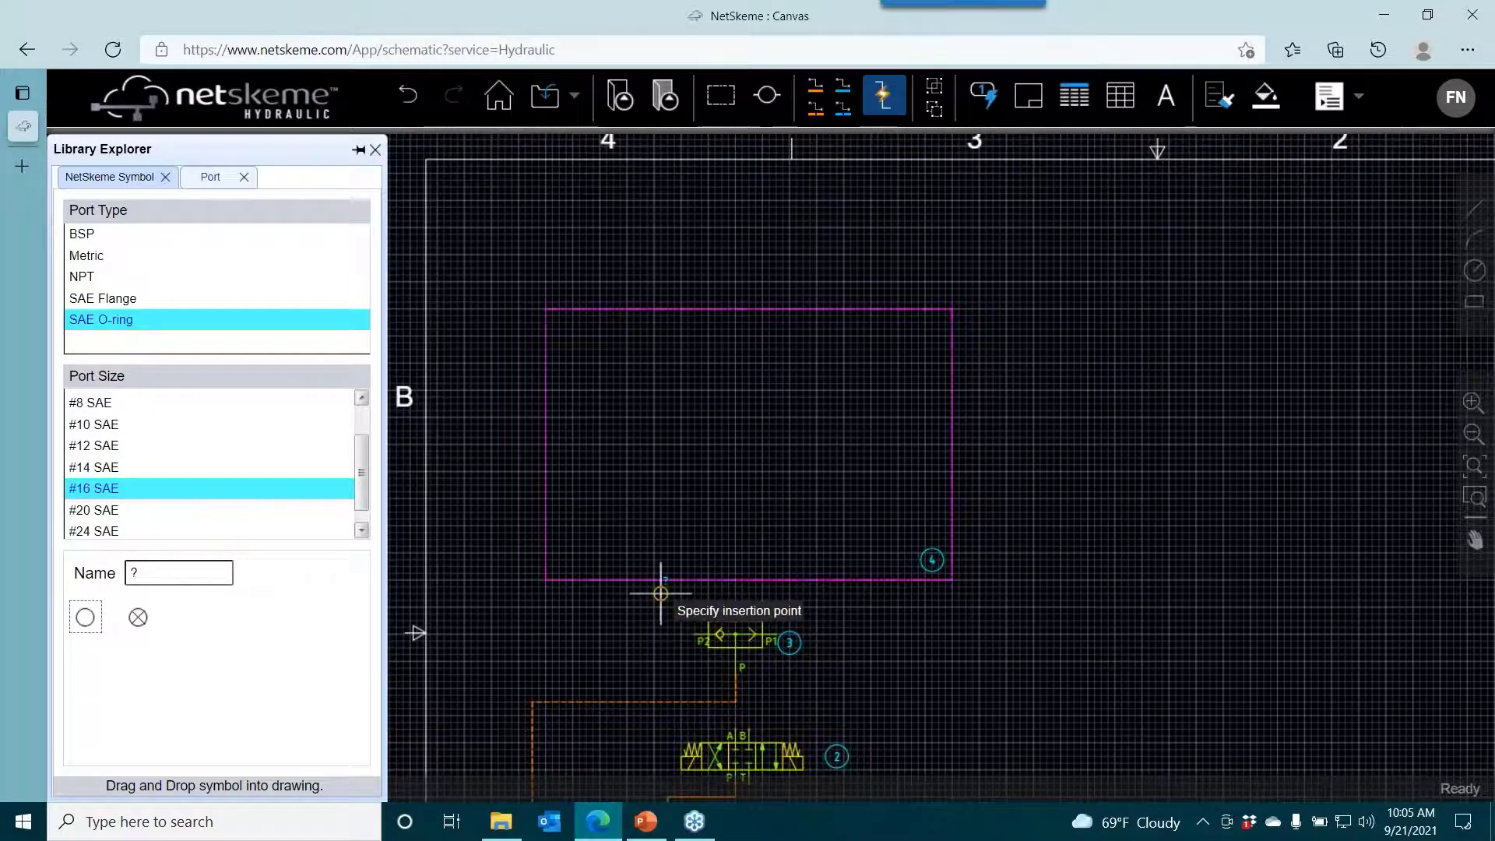
{"action": "scroll", "coordinate": [660, 593], "scroll_direction": "up", "scroll_amount": 3}
{"action": "left_click", "coordinate": [541, 534]}
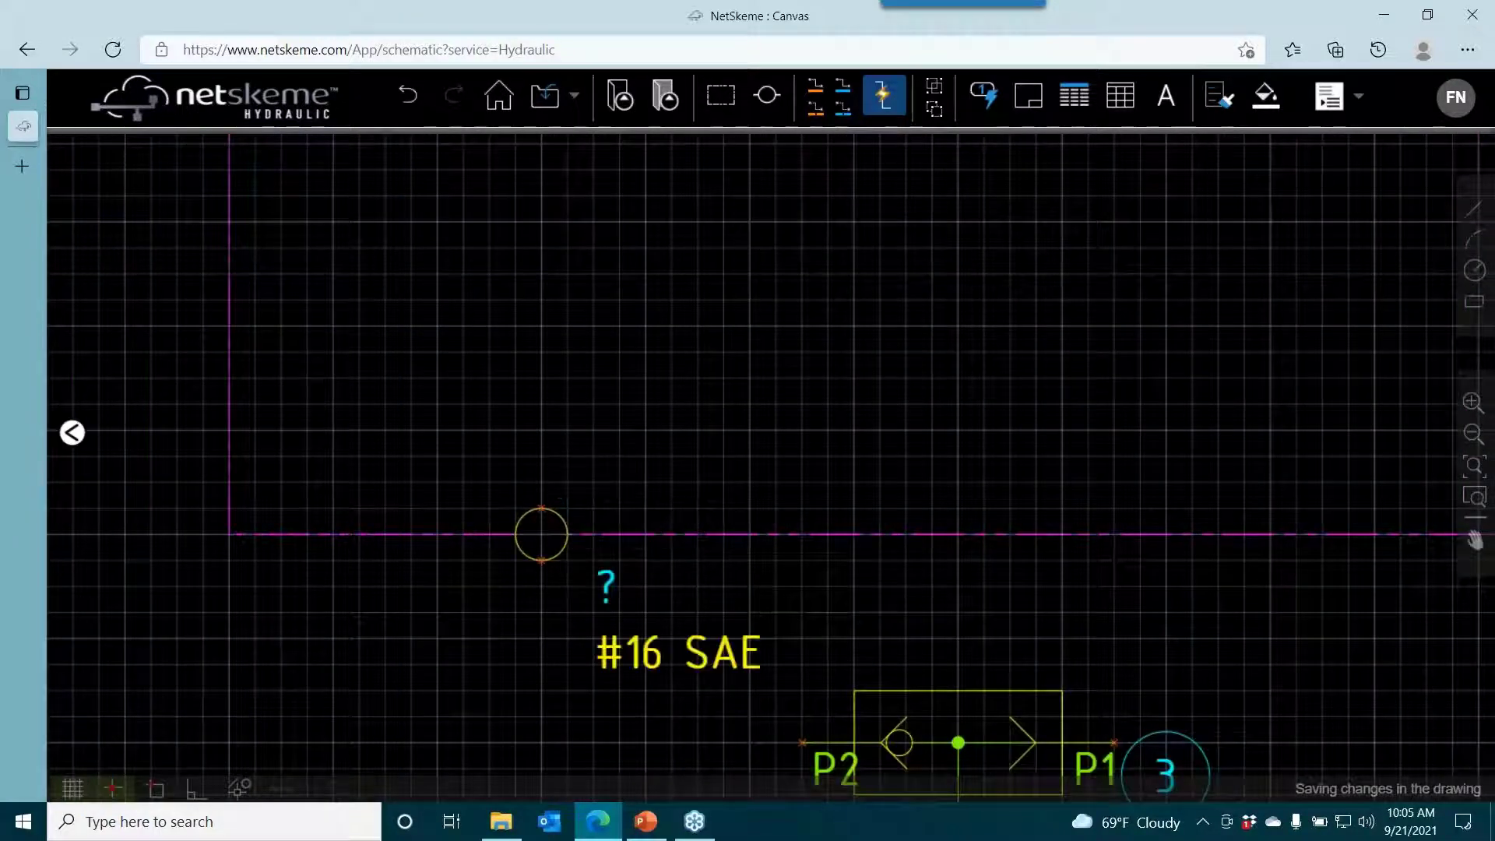
Copy the #16 SAE port to two more points on the enclosure's lower edge and two points on its upper edge.
{"action": "right_click", "coordinate": [539, 534]}
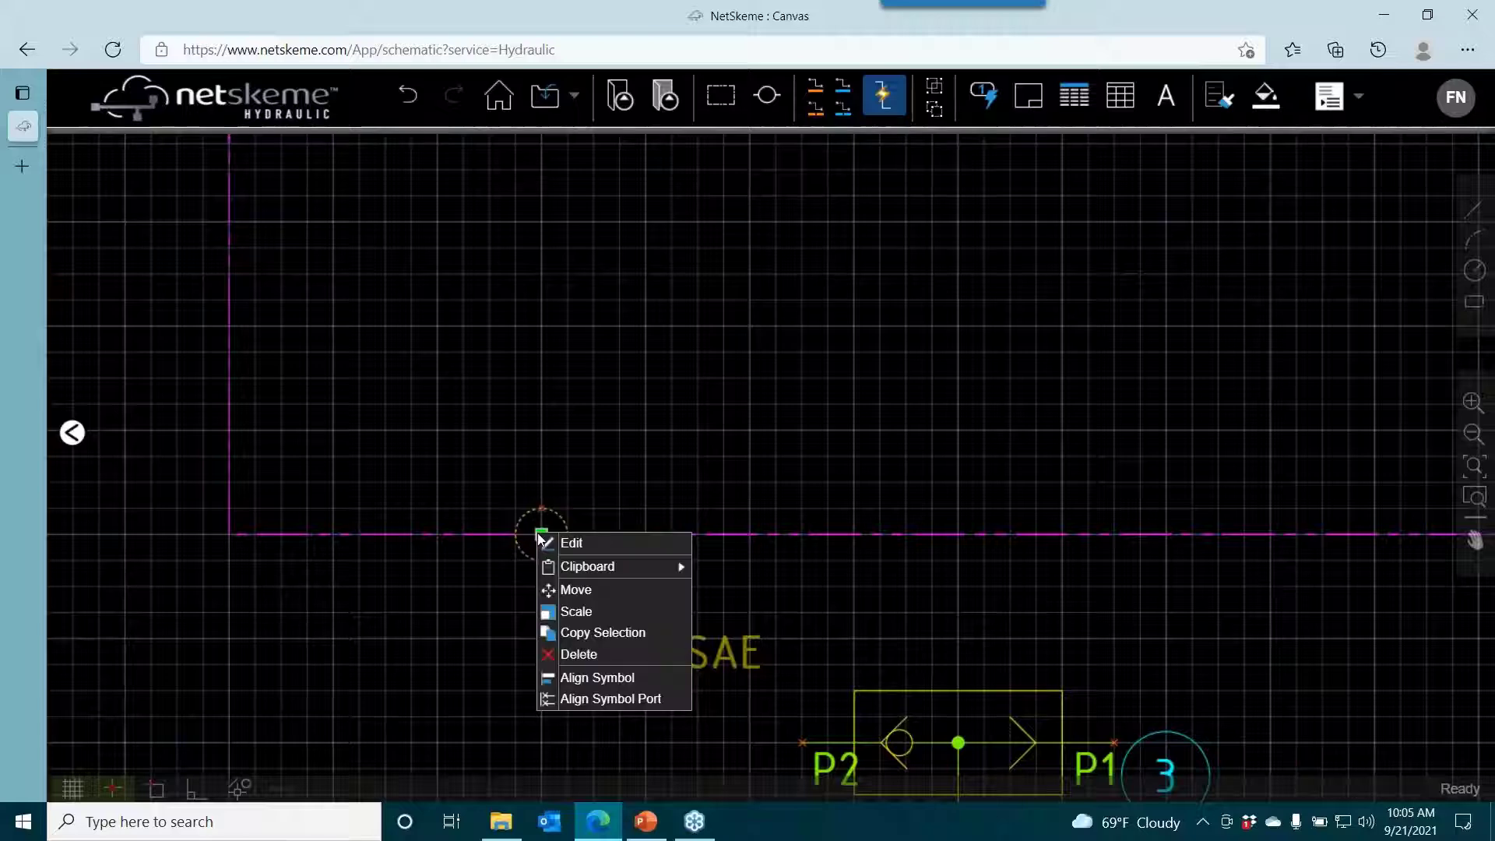
{"action": "left_click", "coordinate": [580, 632]}
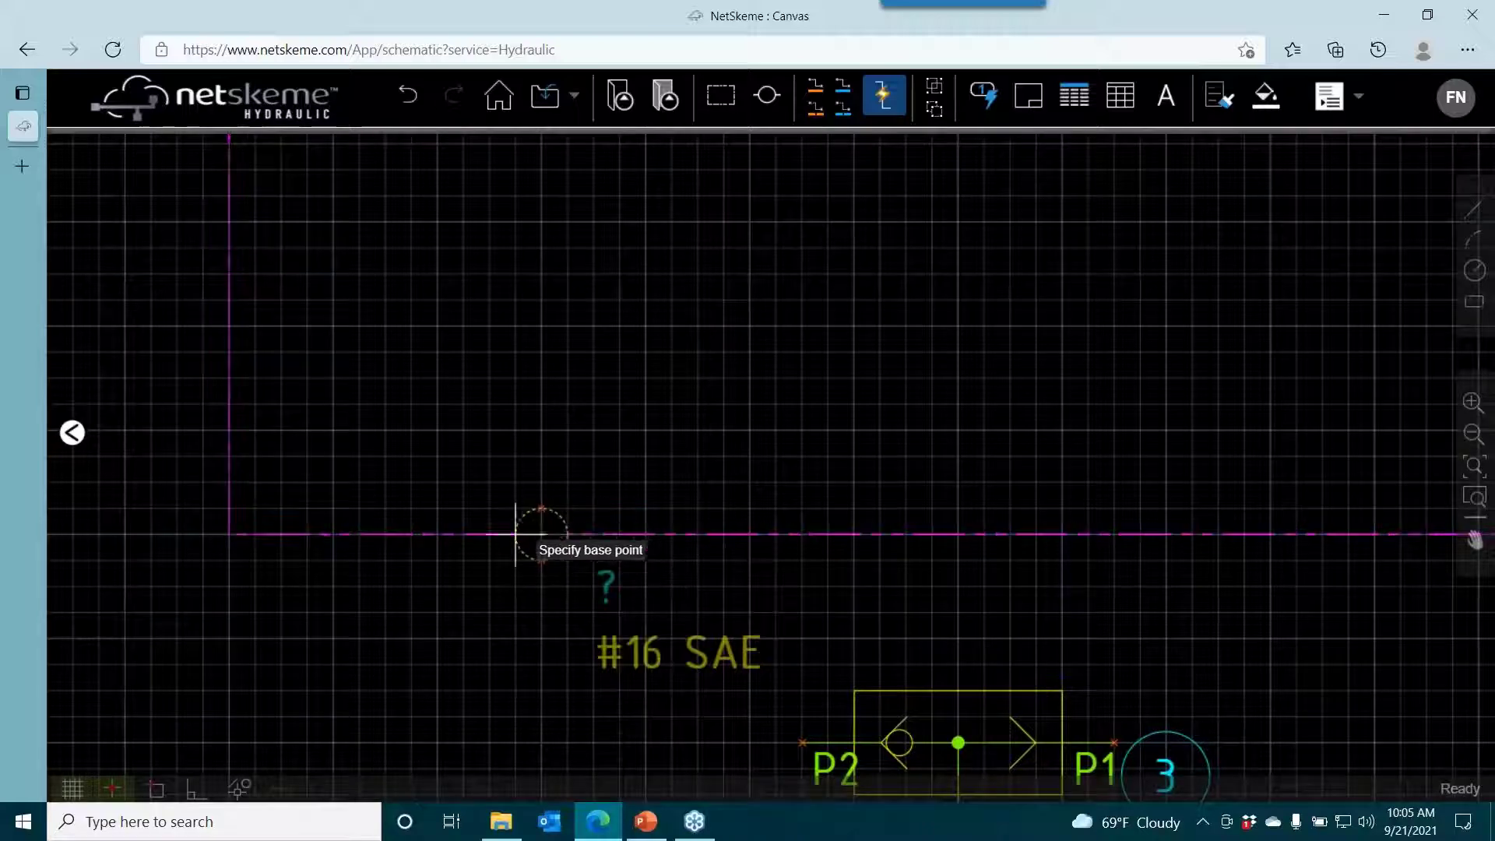
{"action": "left_click", "coordinate": [538, 534]}
{"action": "left_click_drag", "start_coordinate": [1205, 535], "coordinate": [832, 502]}
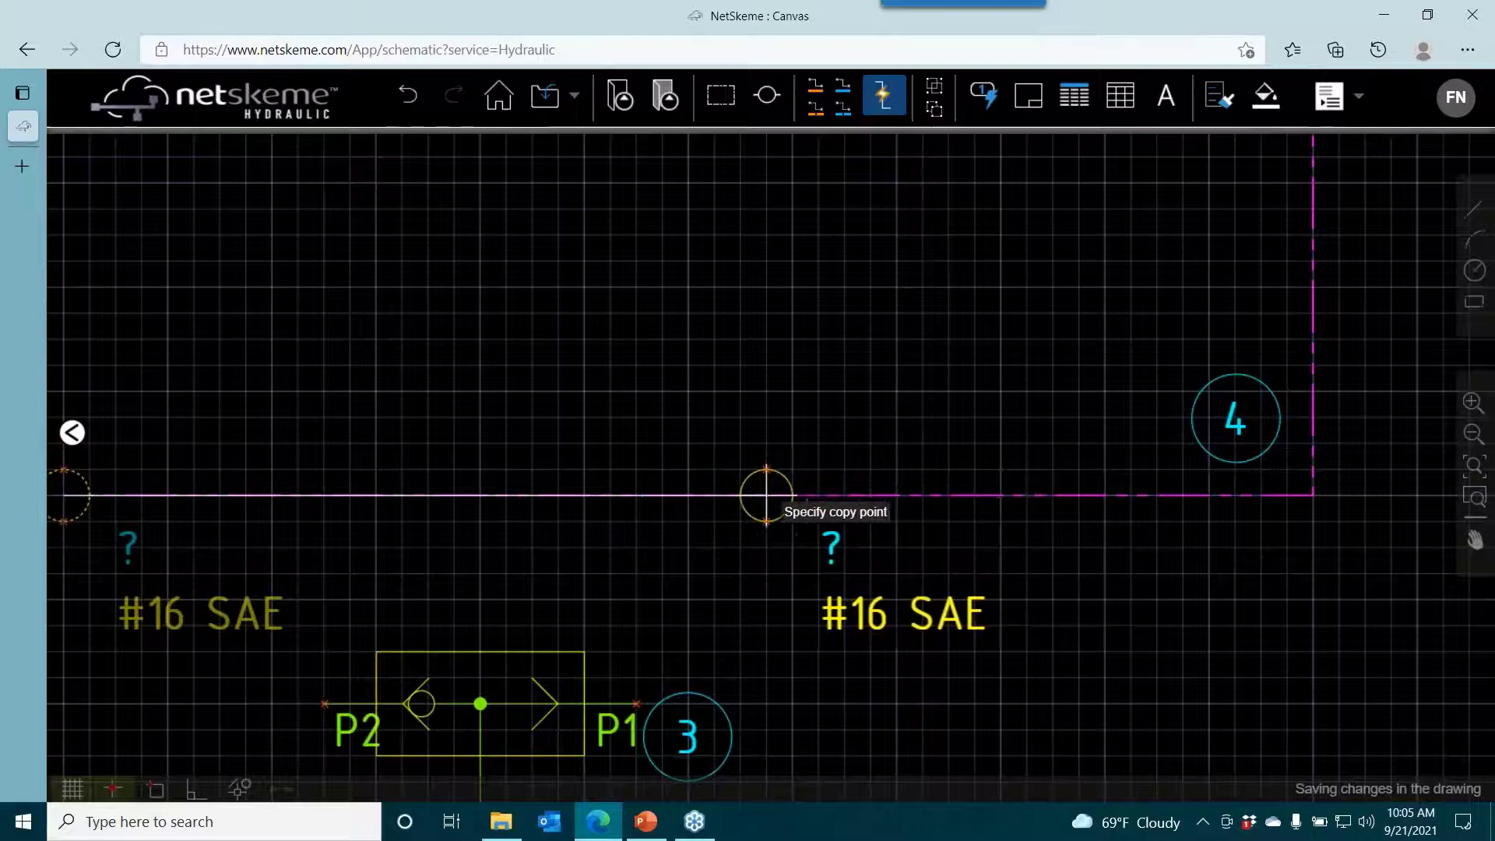
{"action": "left_click", "coordinate": [792, 495]}
{"action": "left_click", "coordinate": [1105, 495]}
{"action": "scroll", "coordinate": [1033, 345], "scroll_direction": "down", "scroll_amount": 2}
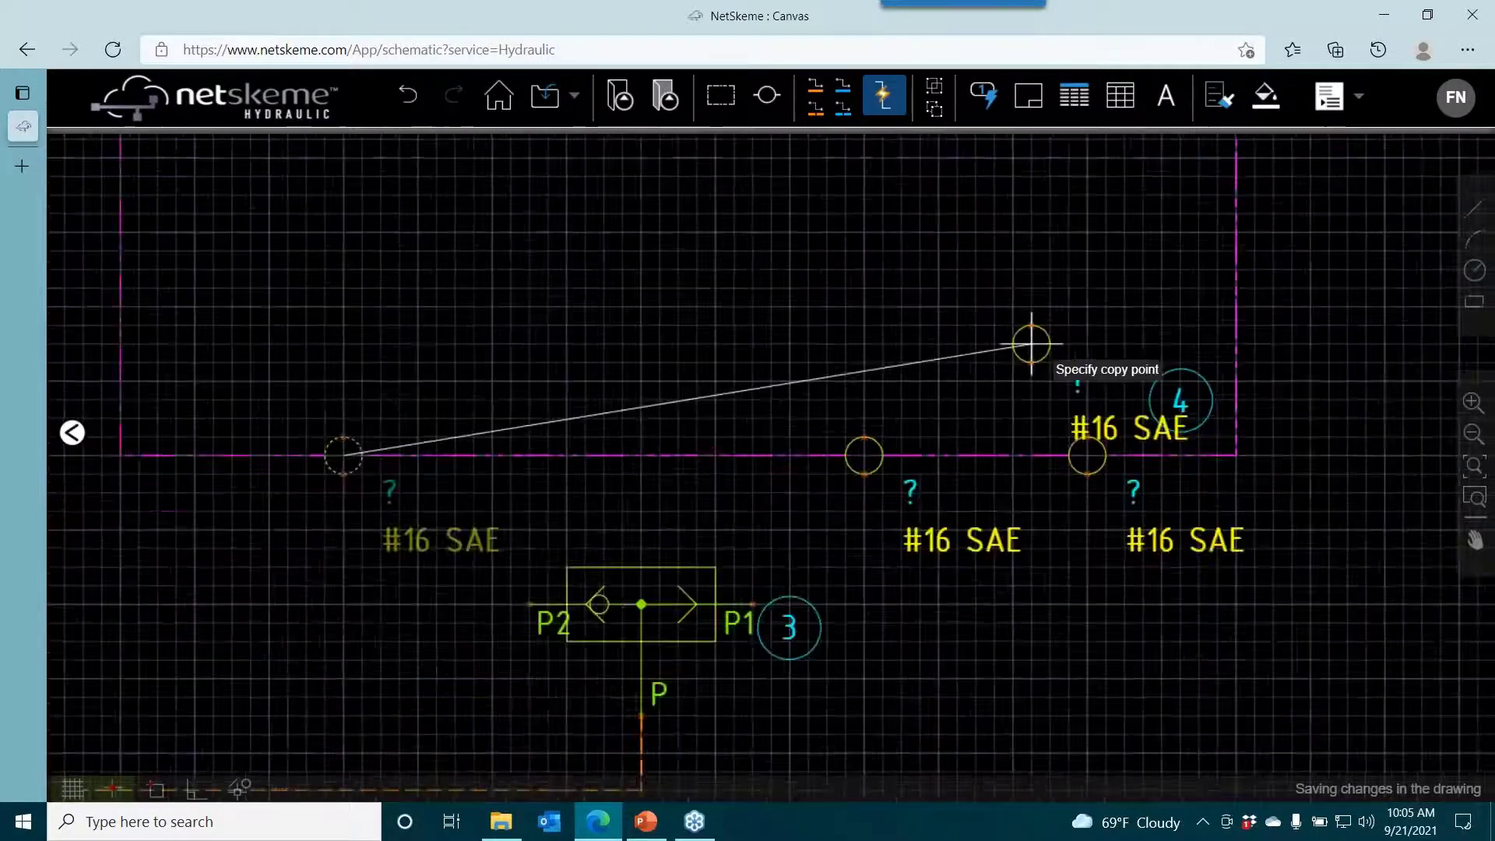
{"action": "left_click_drag", "start_coordinate": [1034, 348], "coordinate": [1053, 629]}
{"action": "left_click", "coordinate": [586, 177]}
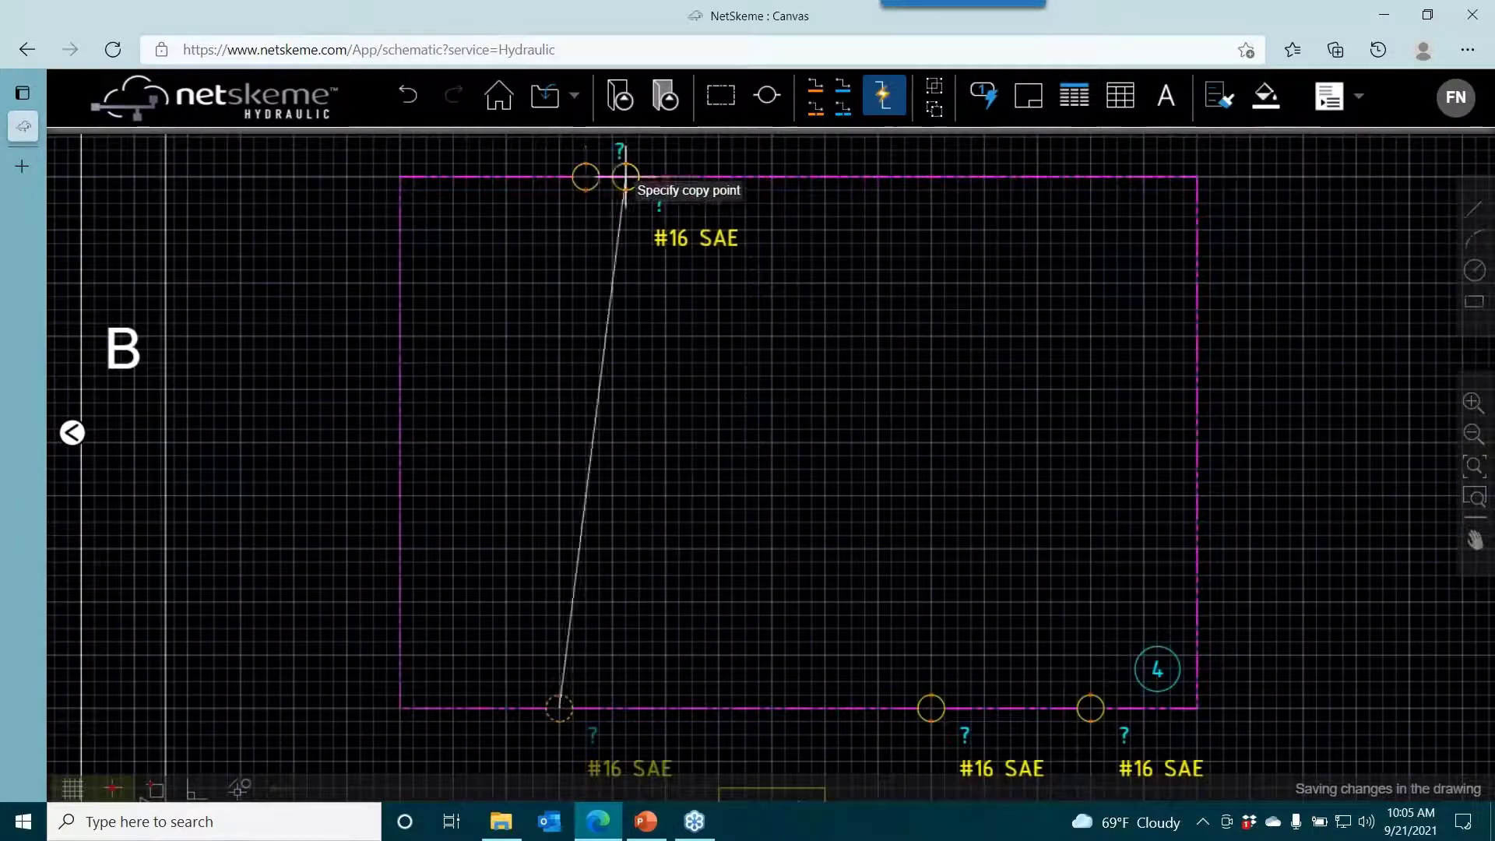
{"action": "left_click", "coordinate": [930, 177]}
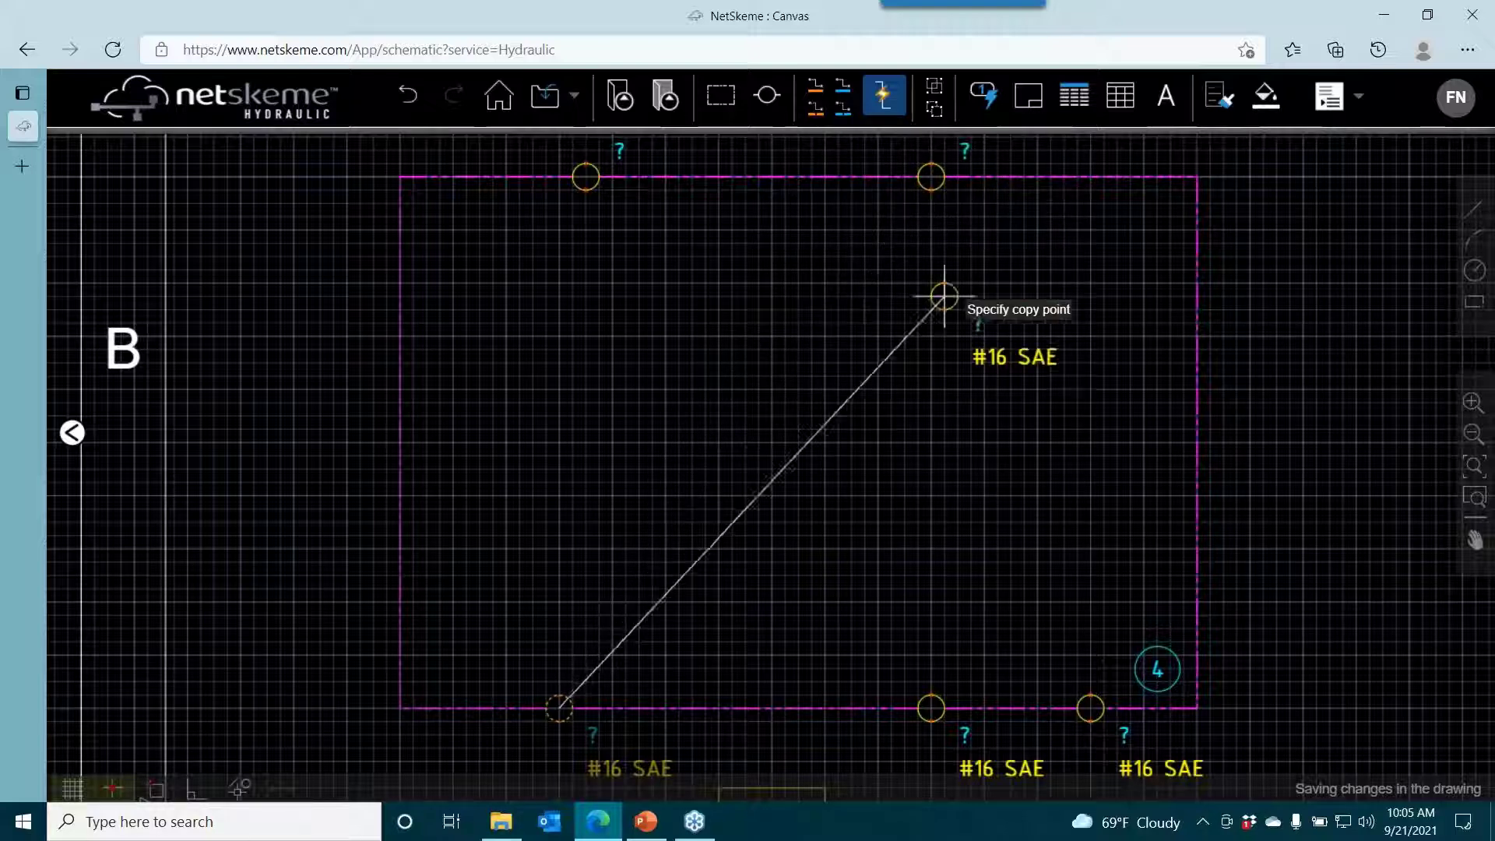
{"action": "key", "text": "Escape"}
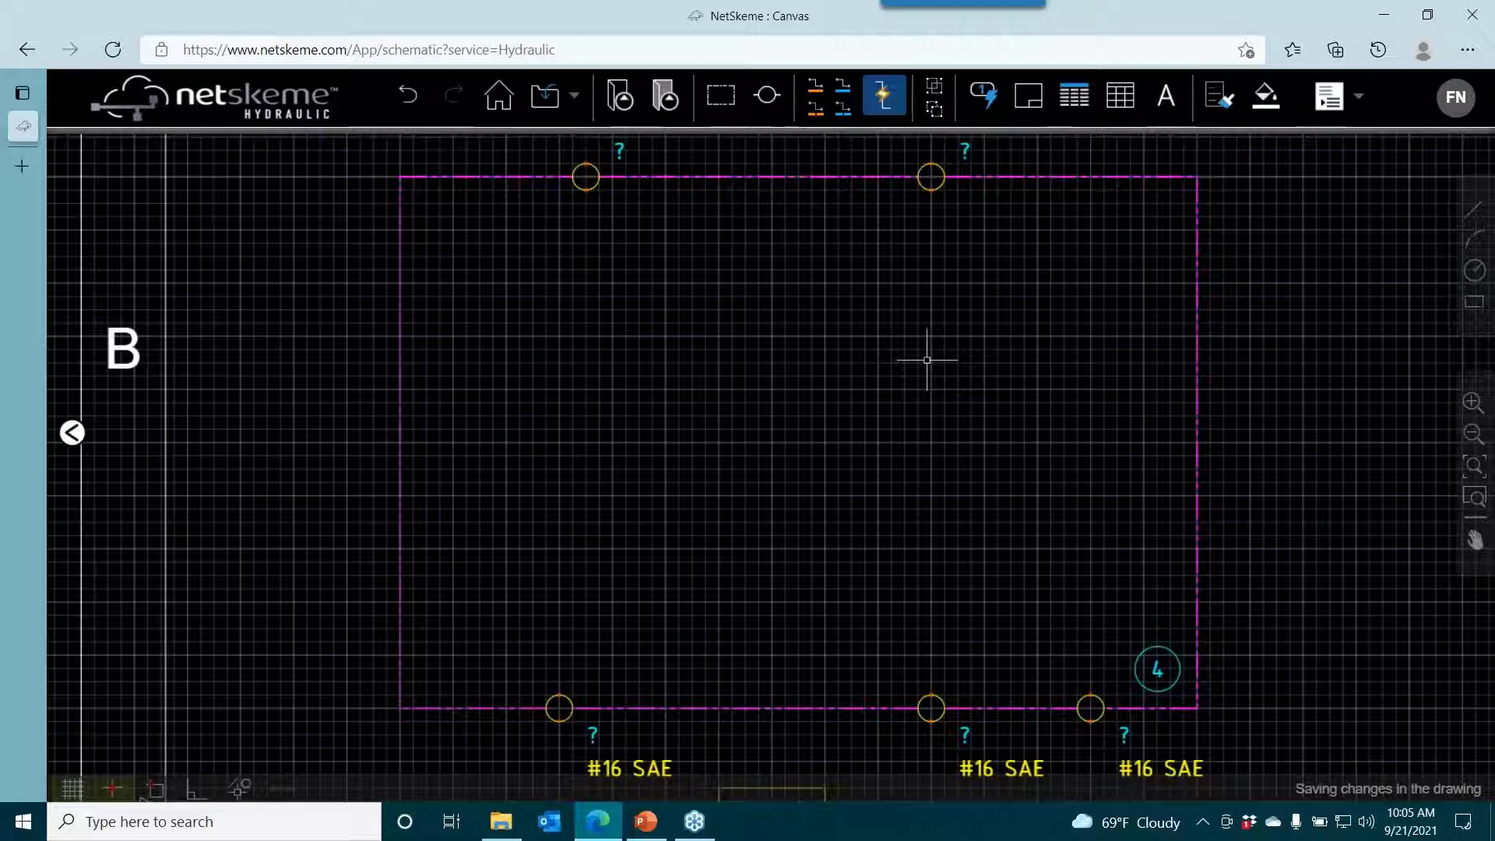
Name the left port on the enclosure's lower edge P1 and the middle port P2.
{"action": "left_click_drag", "start_coordinate": [784, 470], "coordinate": [769, 254]}
{"action": "scroll", "coordinate": [631, 628], "scroll_direction": "up", "scroll_amount": 1}
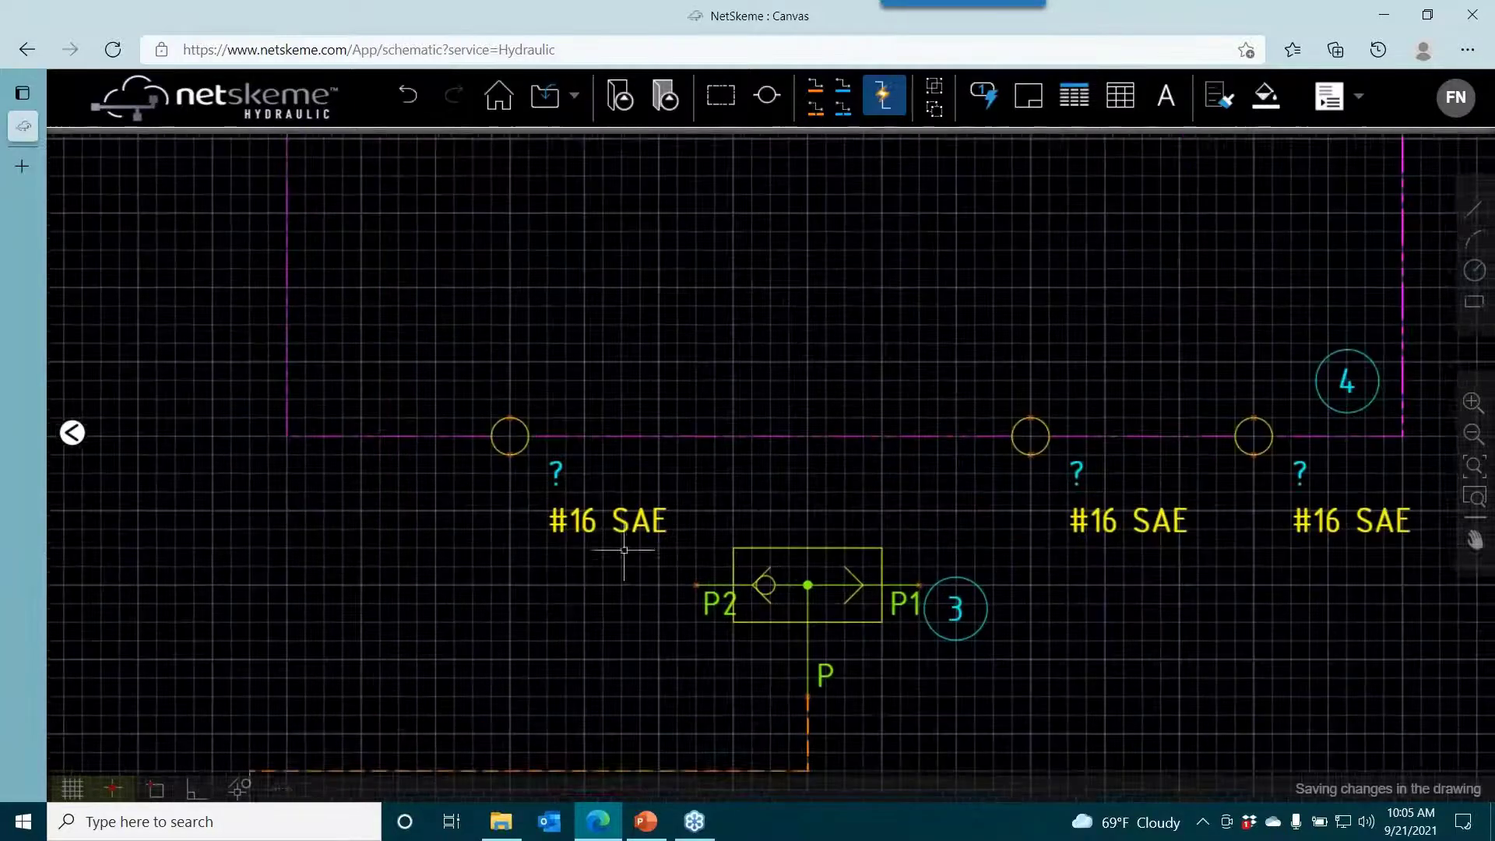
{"action": "left_click_drag", "start_coordinate": [643, 465], "coordinate": [709, 496]}
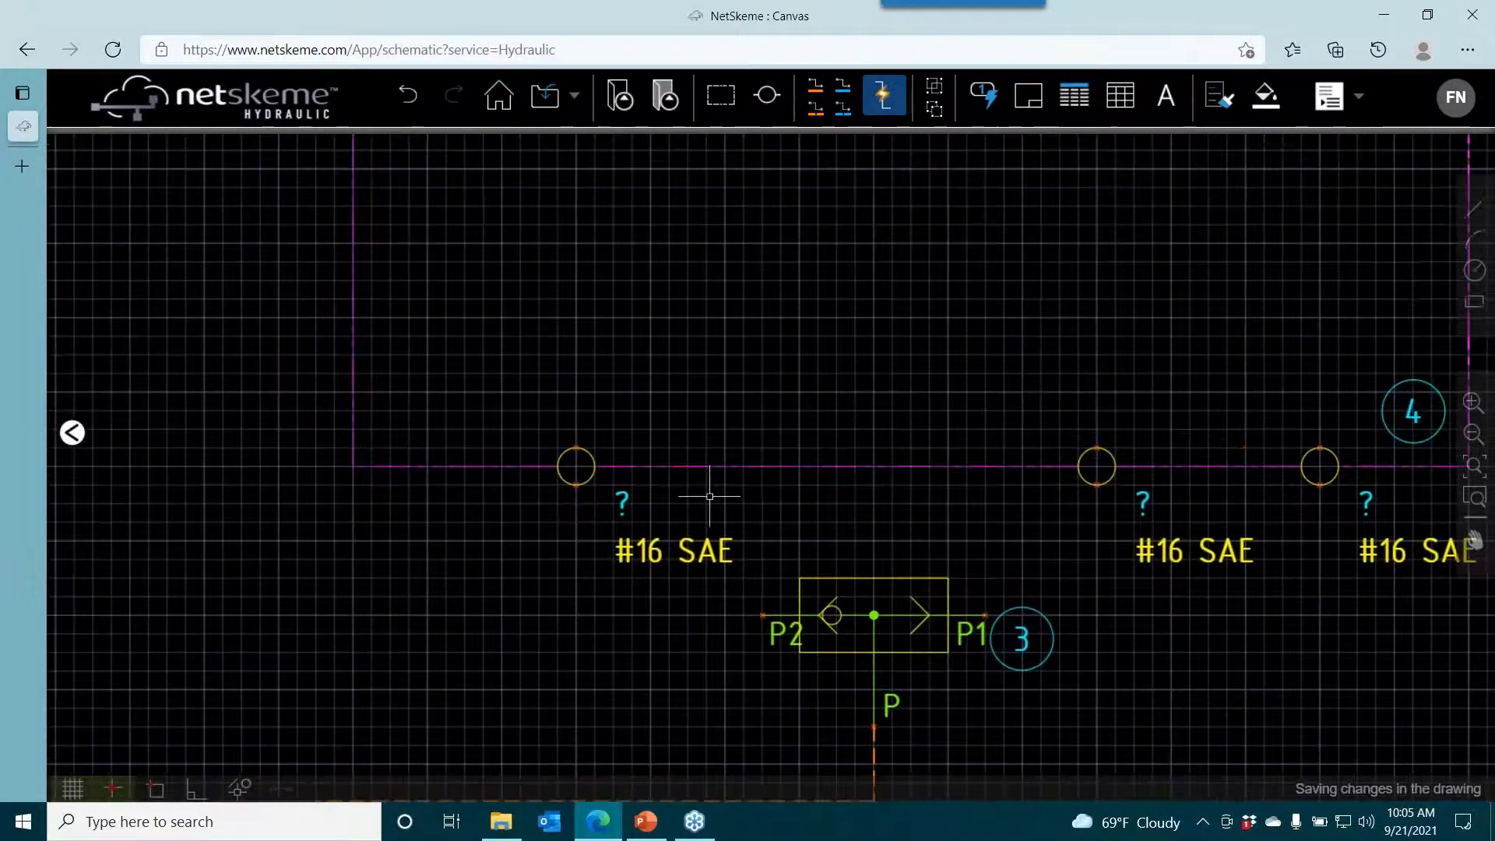
{"action": "double_click", "coordinate": [619, 503]}
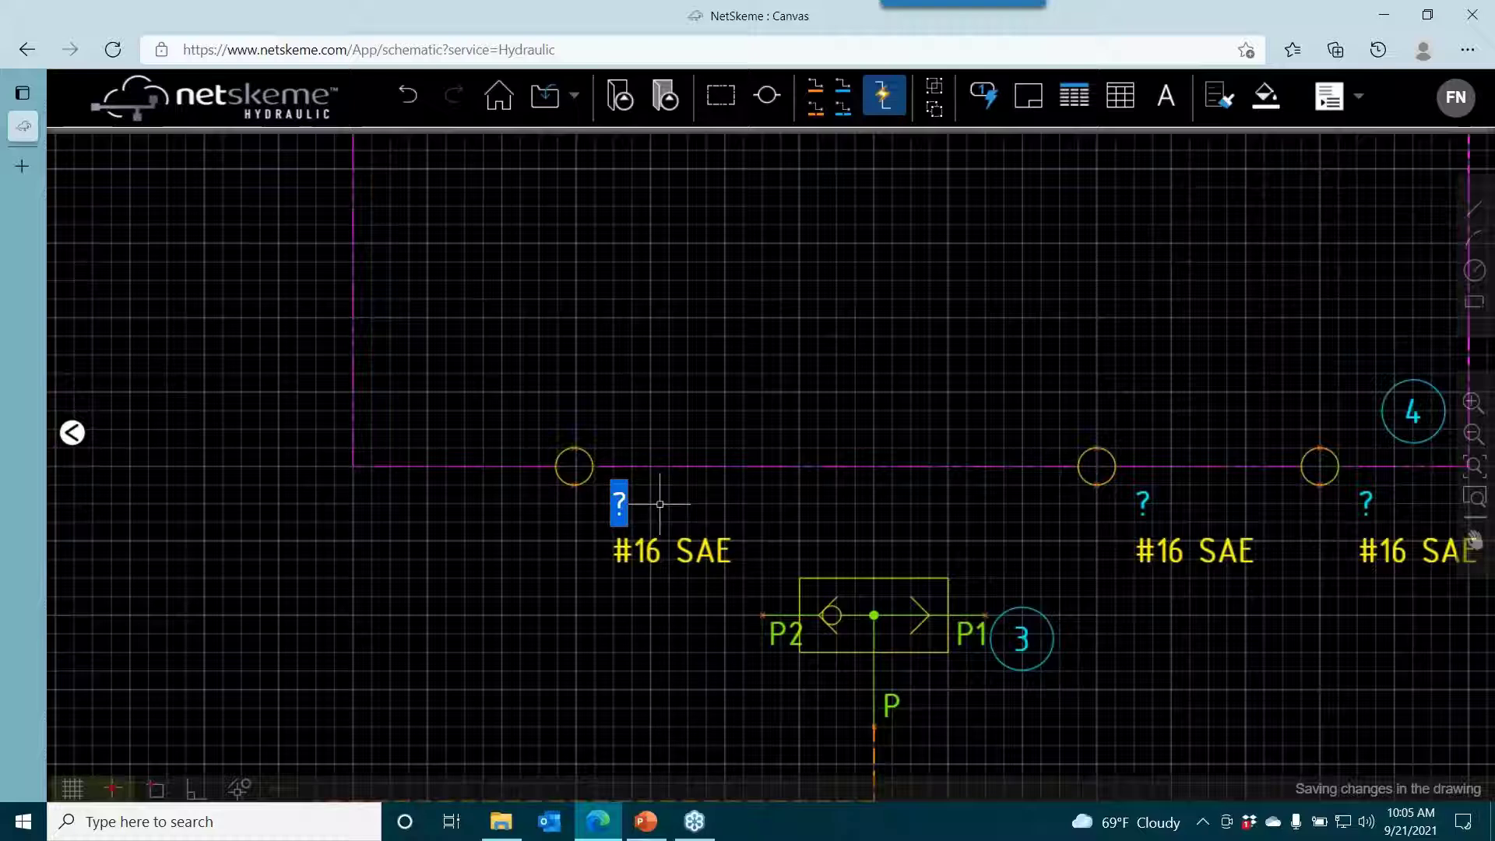
{"action": "type", "text": "P1"}
{"action": "key", "text": "Return"}
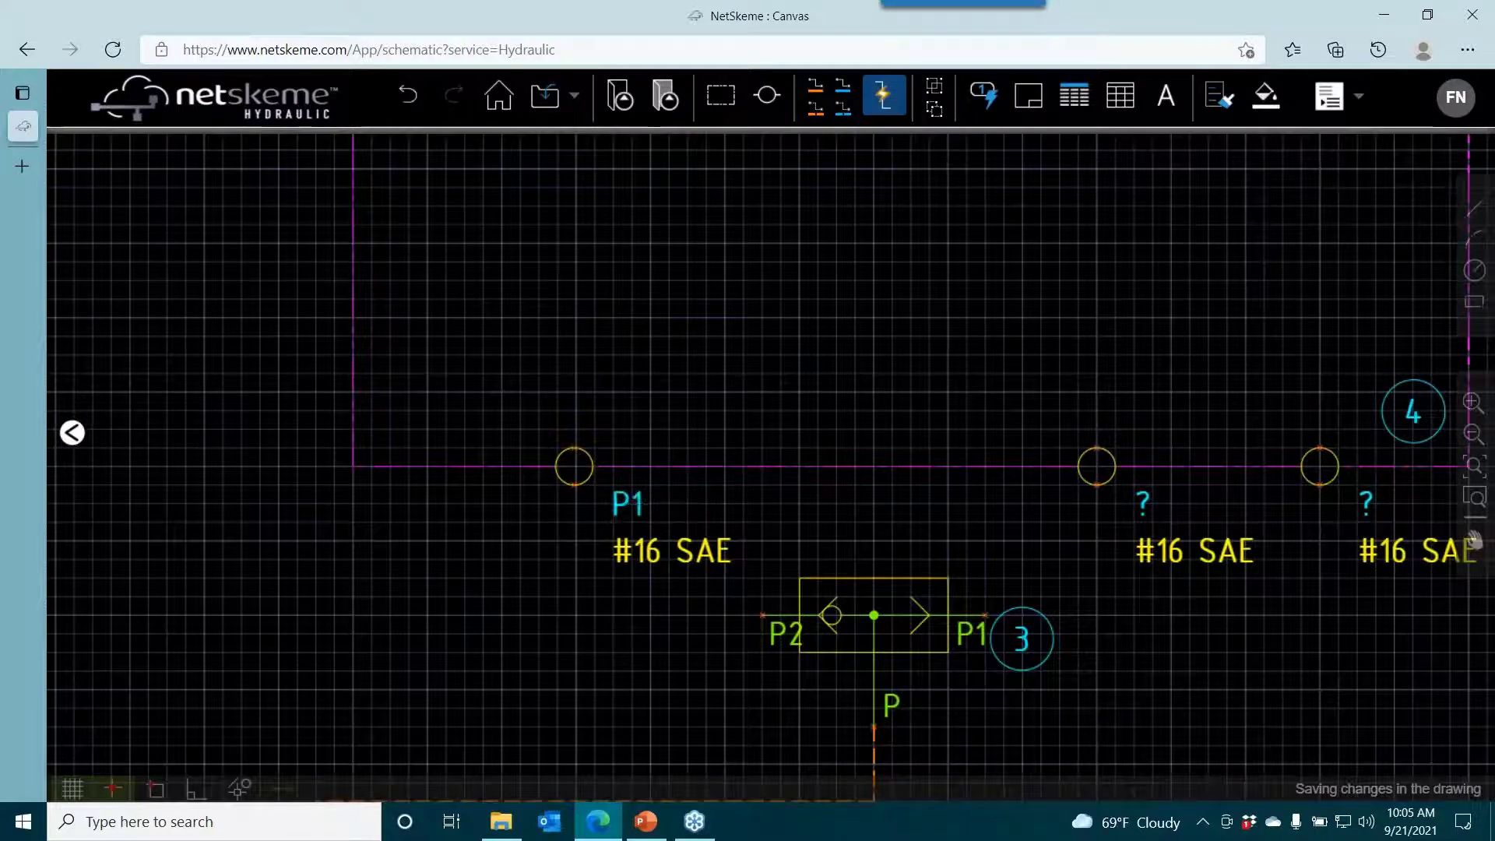
{"action": "double_click", "coordinate": [1143, 502]}
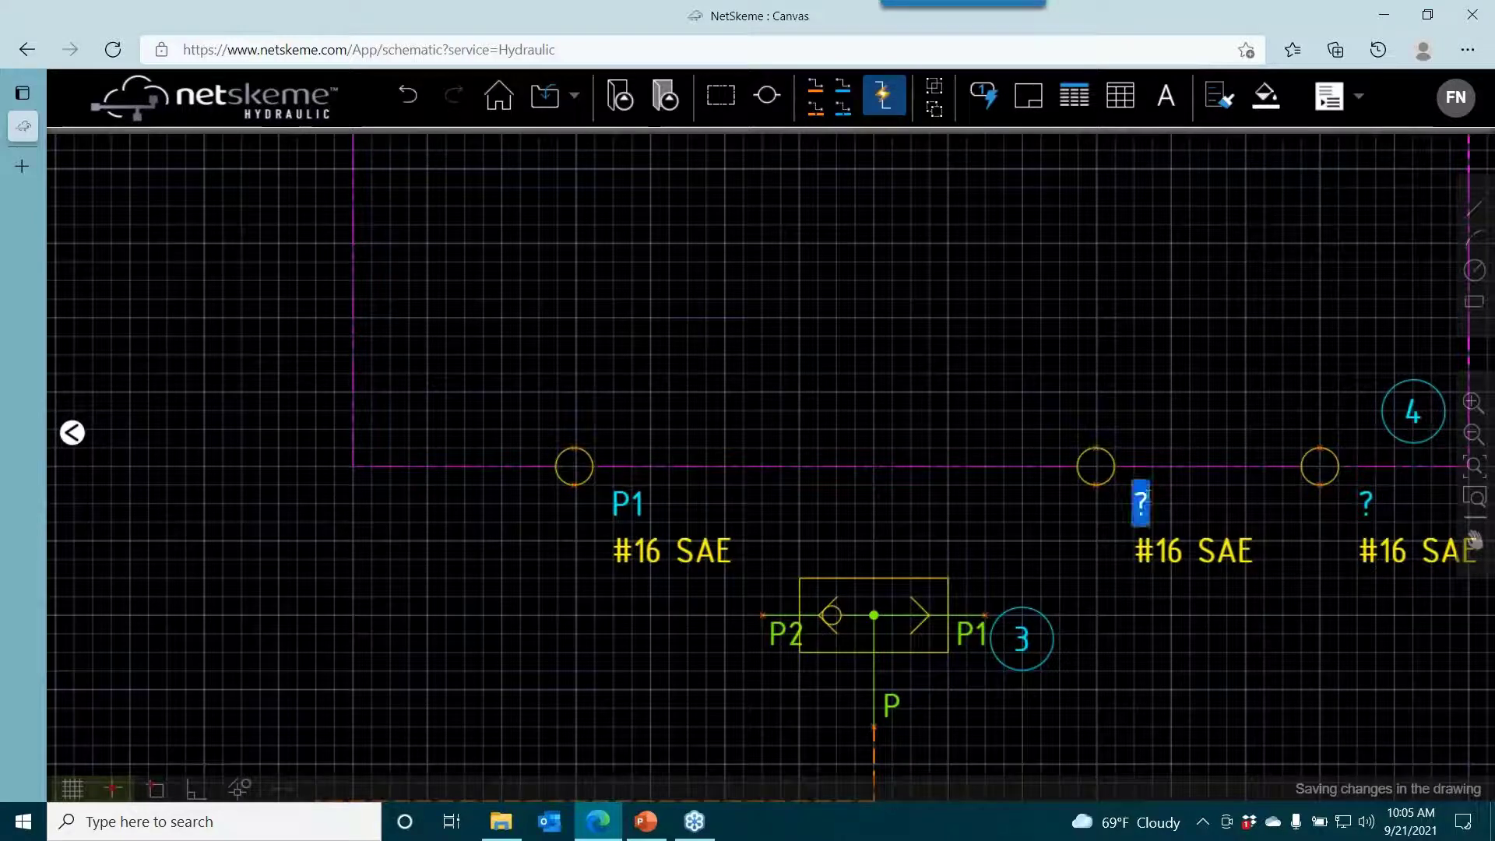
{"action": "type", "text": "P2"}
{"action": "key", "text": "Return"}
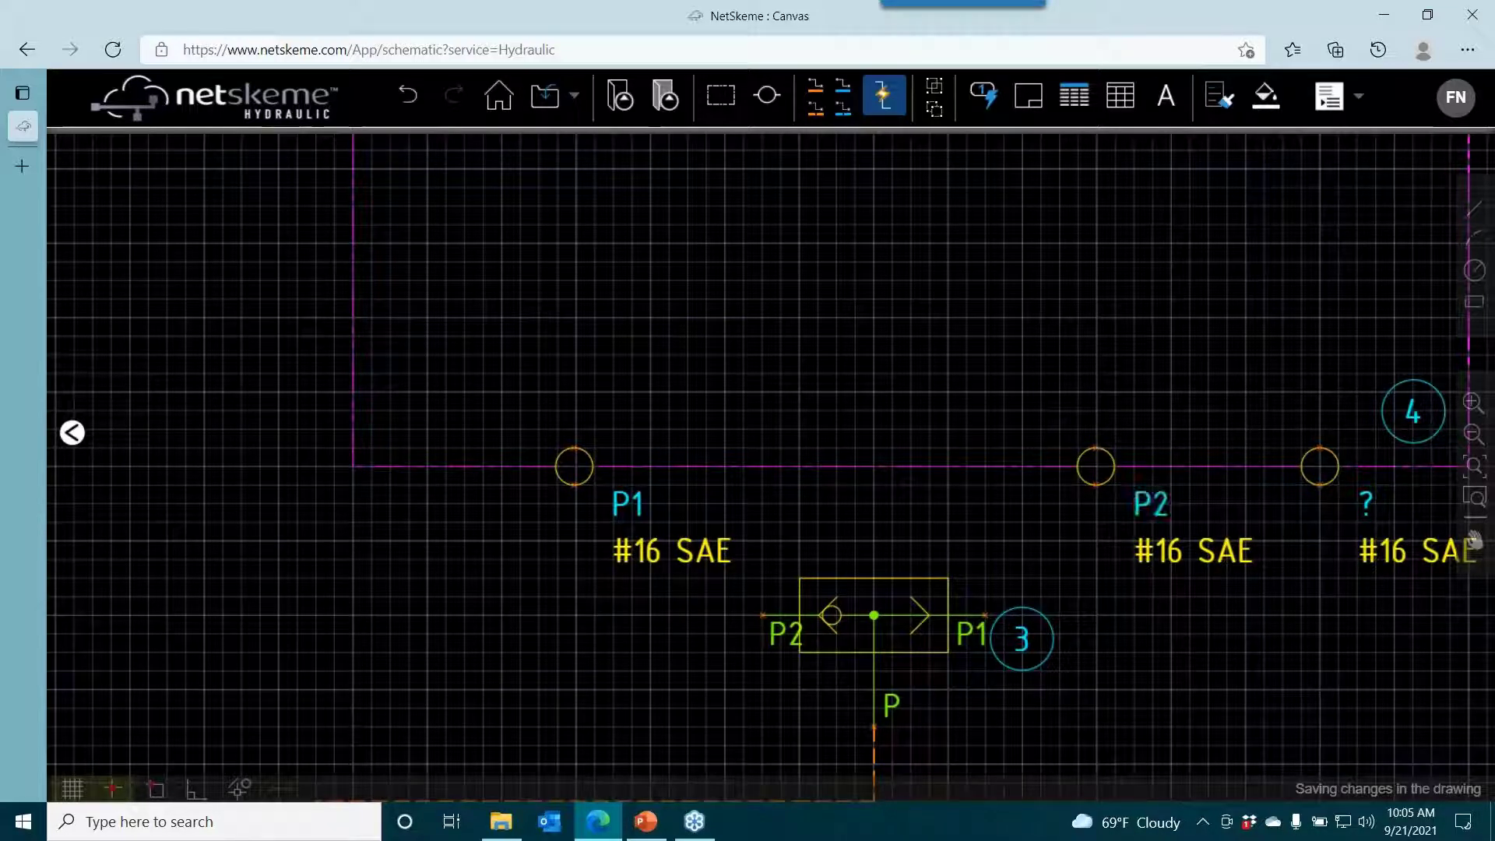
Set the port name of the rightmost port on the enclosure's lower edge to T.
{"action": "double_click", "coordinate": [1322, 450]}
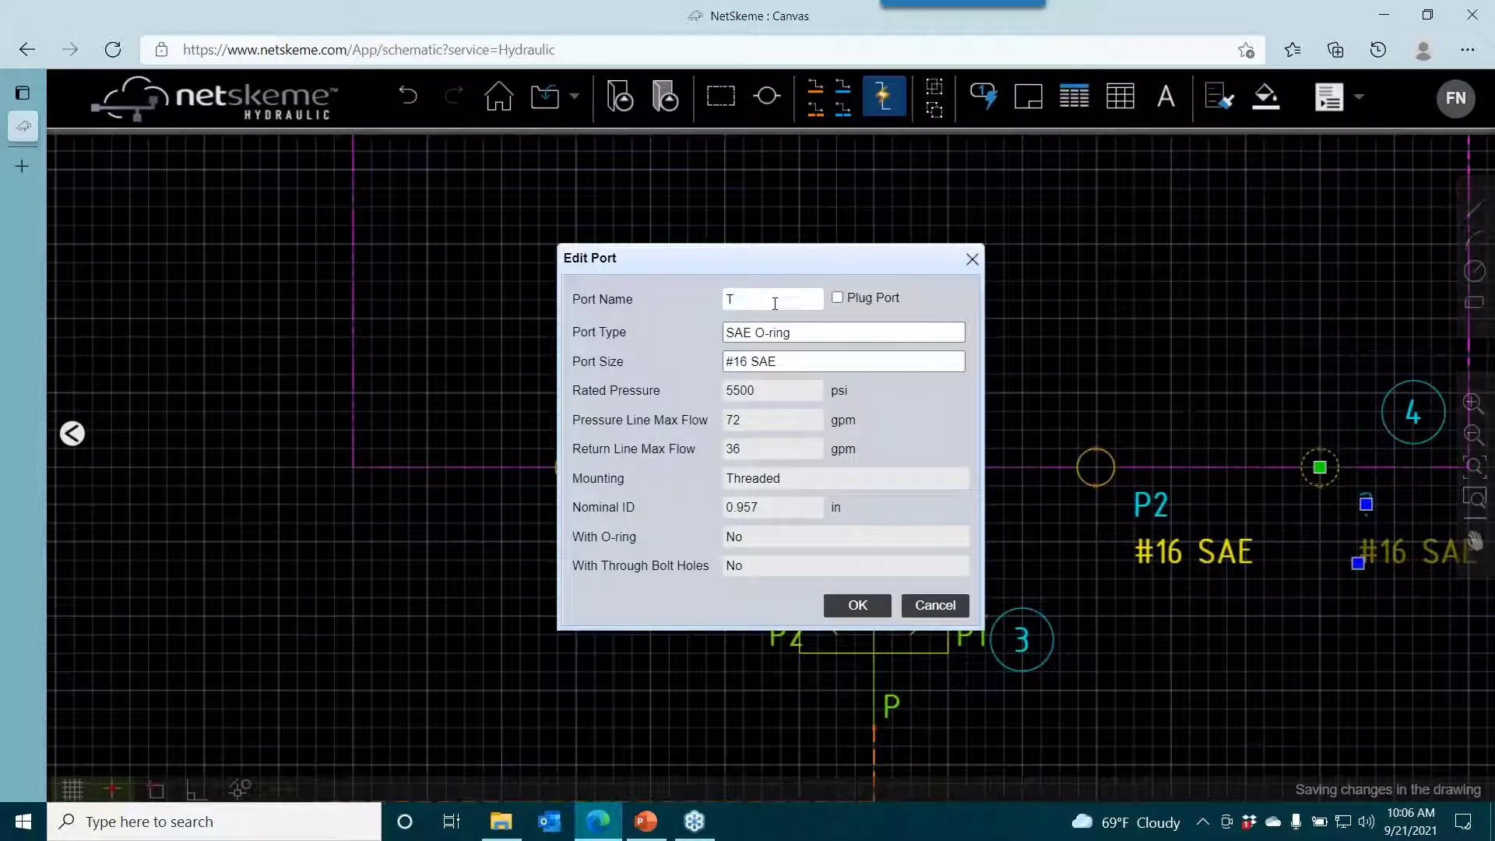
{"action": "left_click", "coordinate": [876, 599]}
{"action": "scroll", "coordinate": [938, 442], "scroll_direction": "down", "scroll_amount": 3}
{"action": "scroll", "coordinate": [939, 443], "scroll_direction": "down", "scroll_amount": 2}
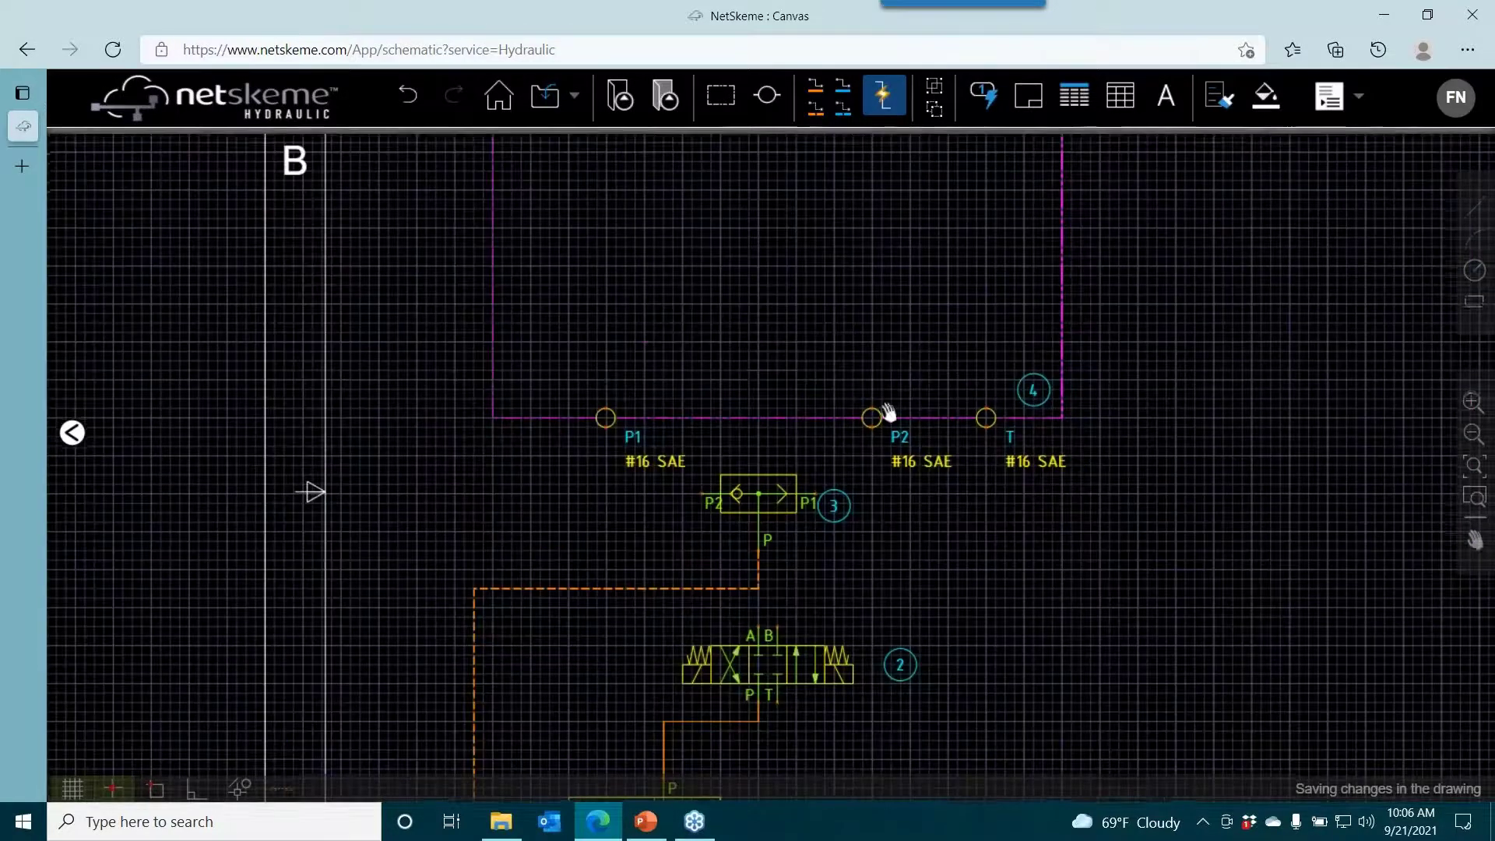
Connect directional valve 2's port A to enclosure port P1 and its port B to P2 with solid orange lines.
{"action": "left_click_drag", "start_coordinate": [888, 413], "coordinate": [1000, 767]}
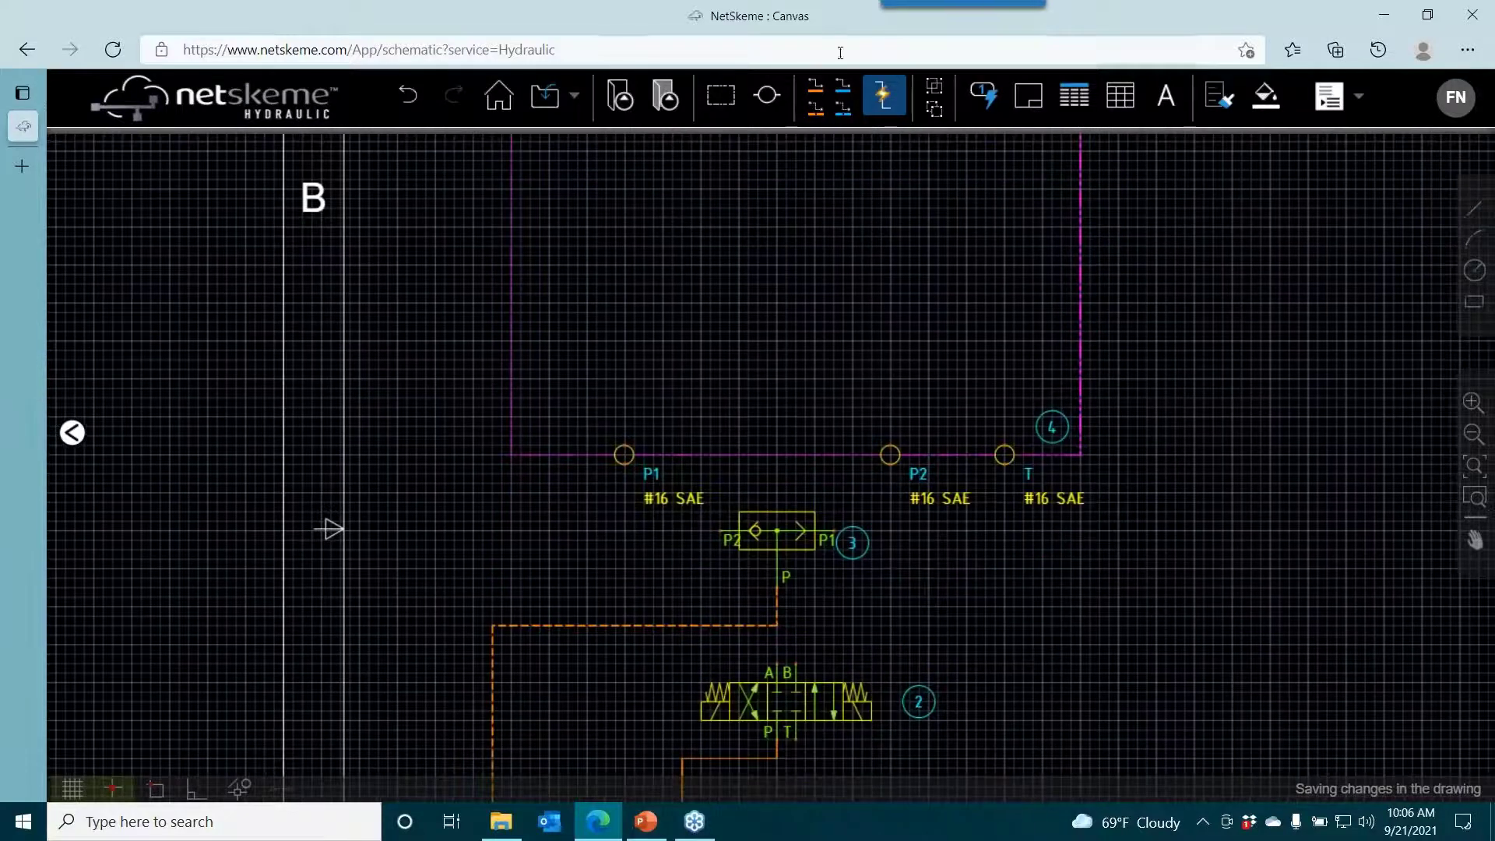
{"action": "left_click", "coordinate": [815, 86]}
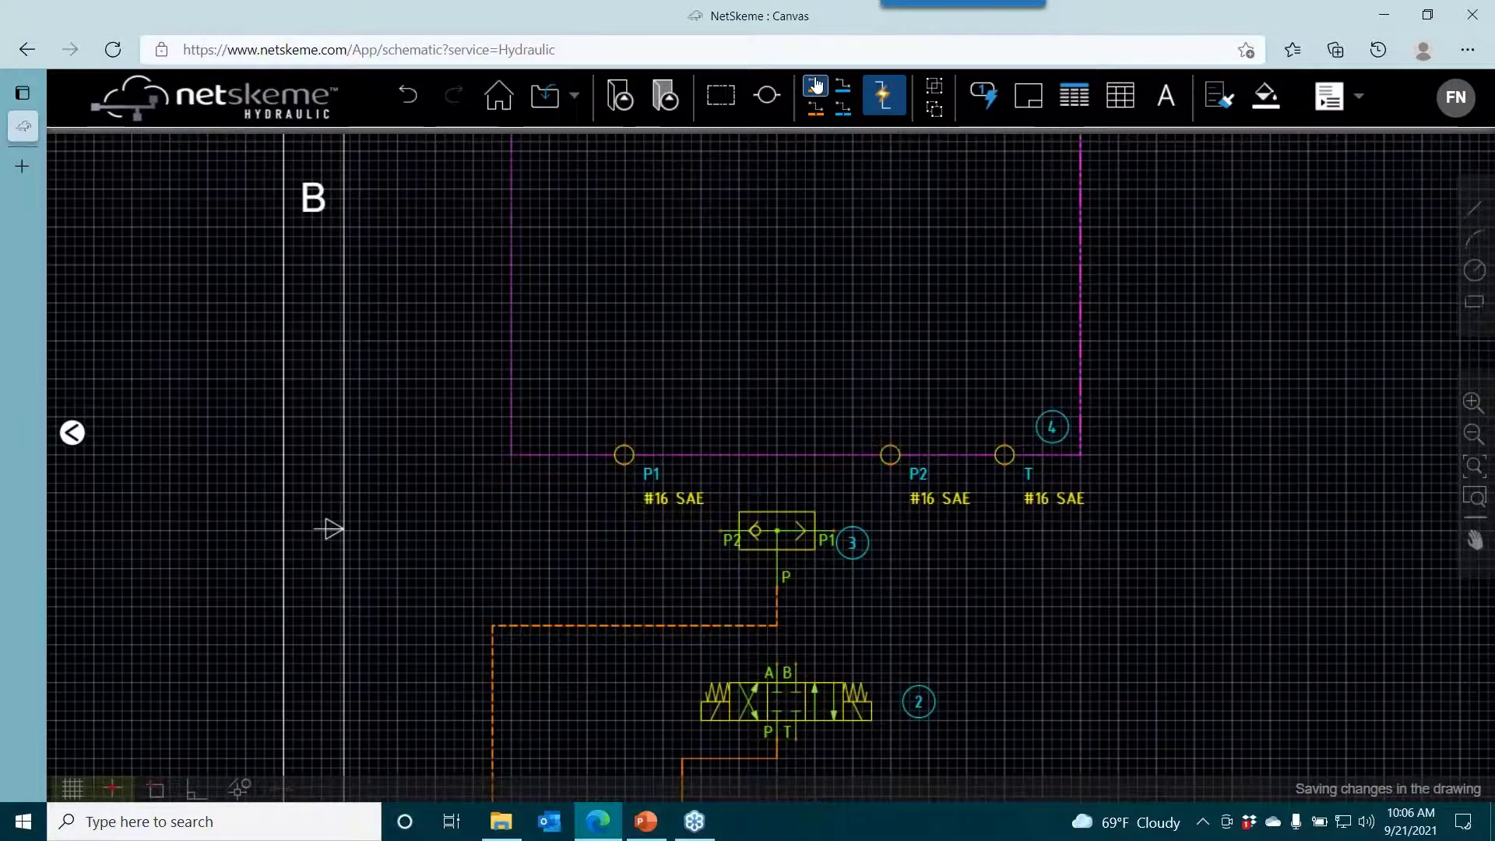
{"action": "left_click", "coordinate": [776, 663]}
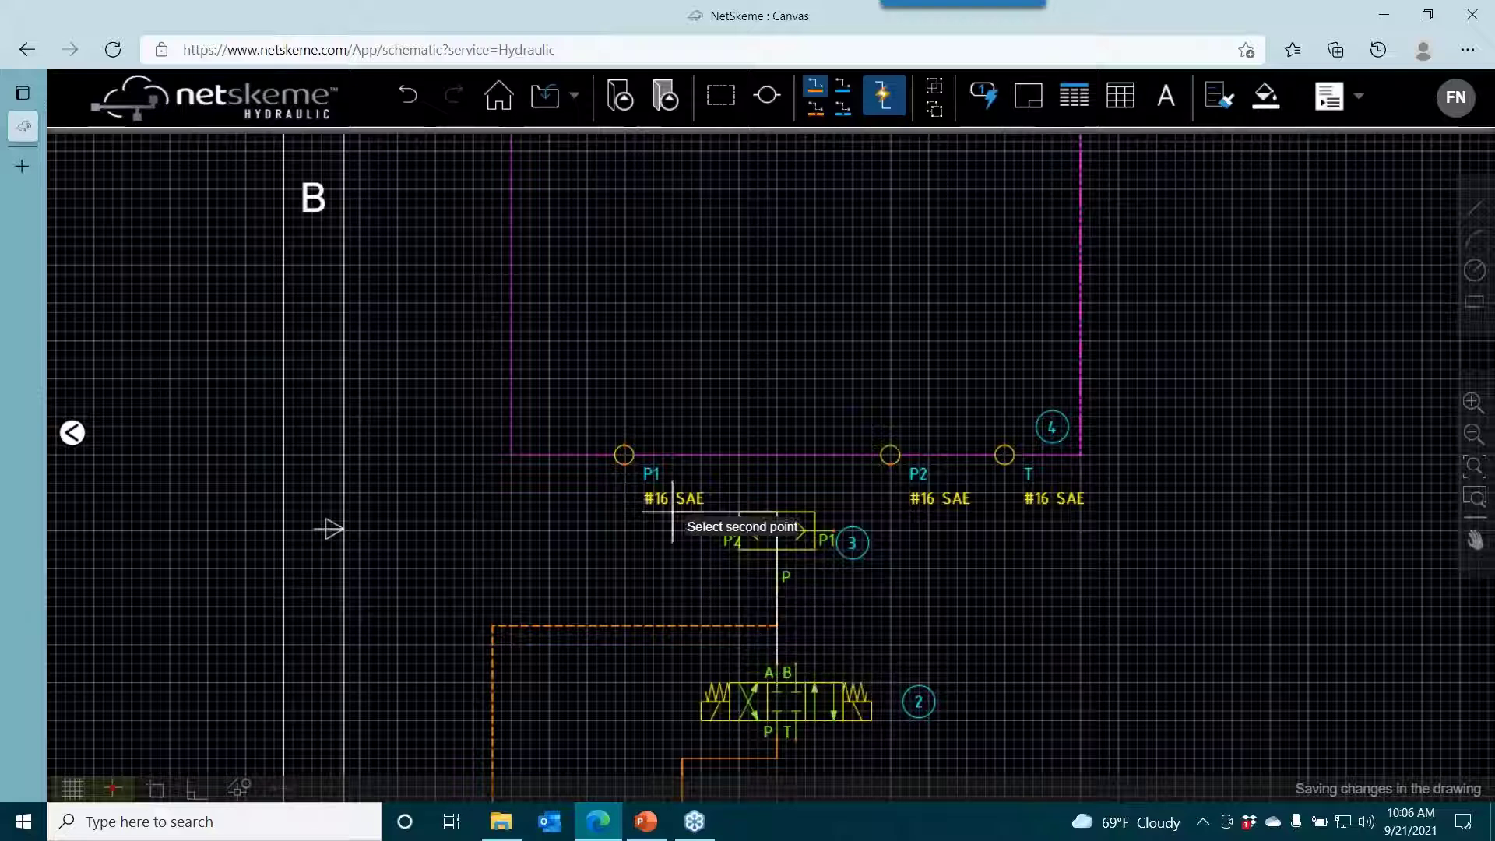
{"action": "left_click", "coordinate": [624, 473]}
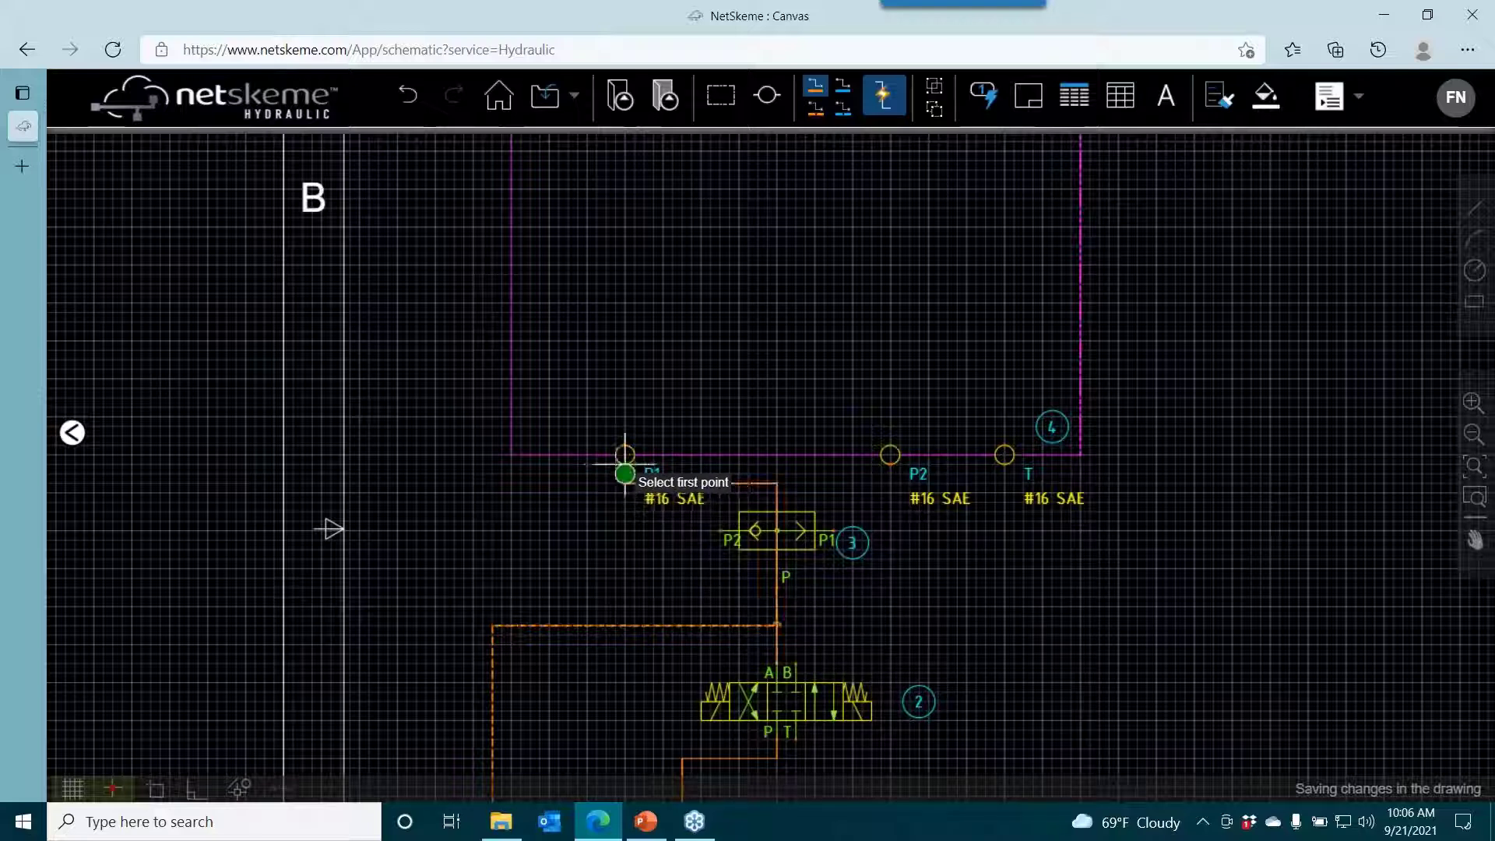
{"action": "left_click", "coordinate": [795, 666]}
{"action": "left_click", "coordinate": [891, 465]}
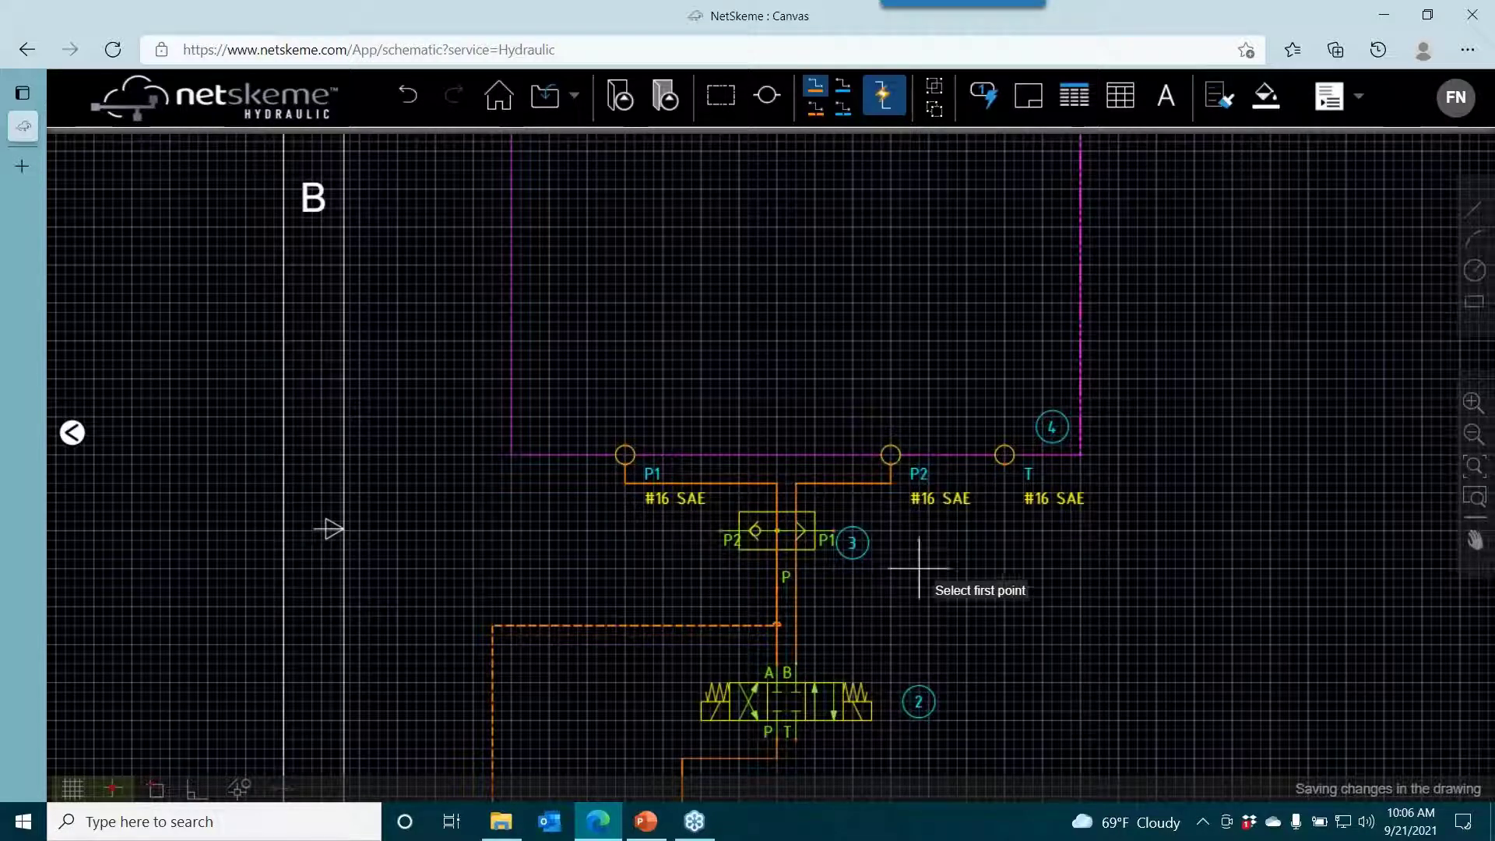
{"action": "right_click", "coordinate": [926, 585]}
{"action": "left_click", "coordinate": [951, 603]}
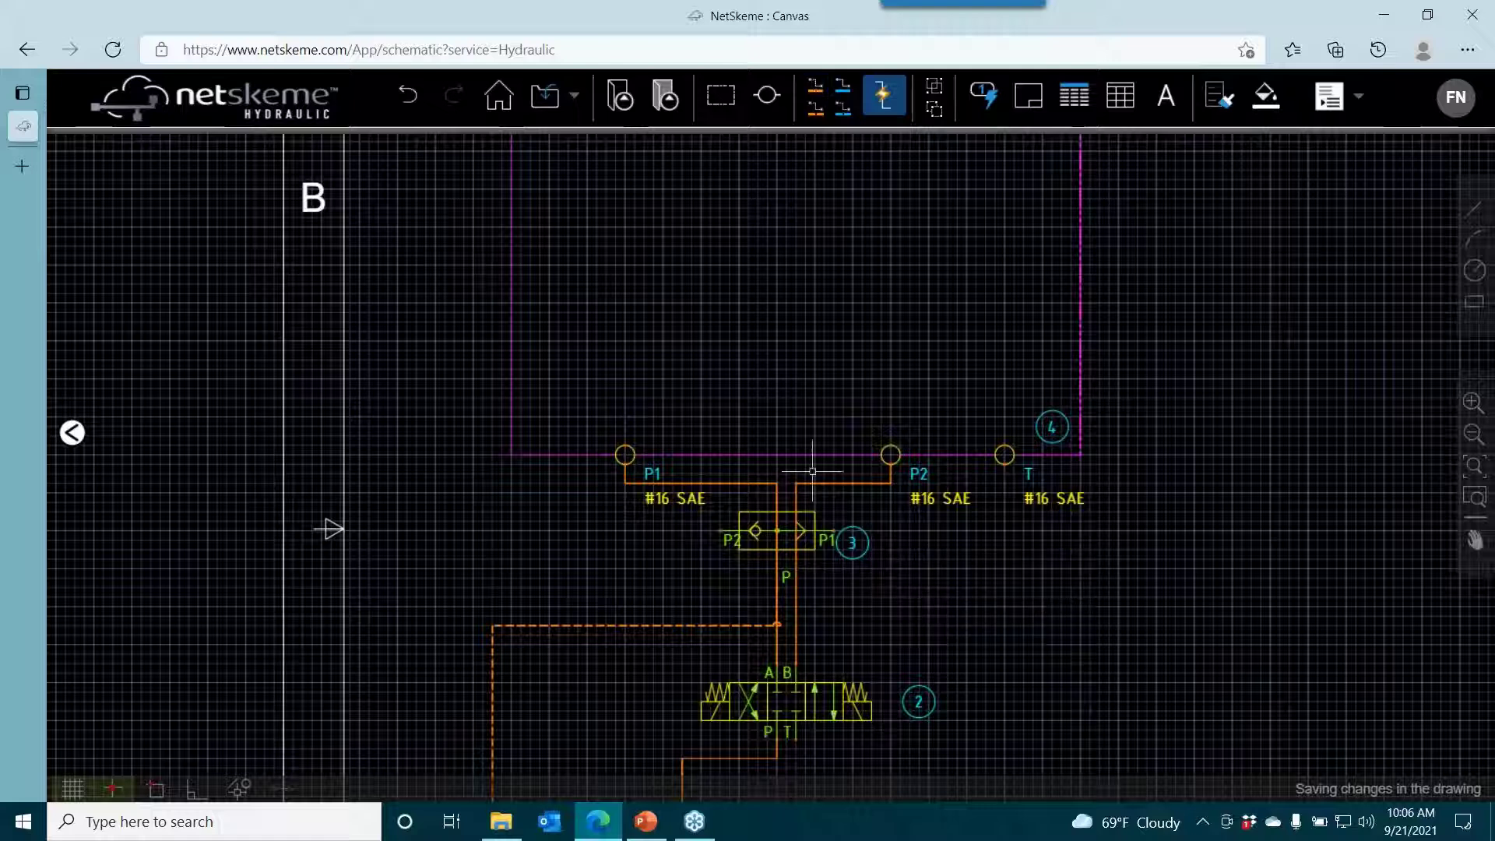
Reroute the P1 and P2 lines so their horizontal segments run between shuttle valve 3 and directional valve 2.
{"action": "scroll", "coordinate": [841, 574], "scroll_direction": "up", "scroll_amount": 3}
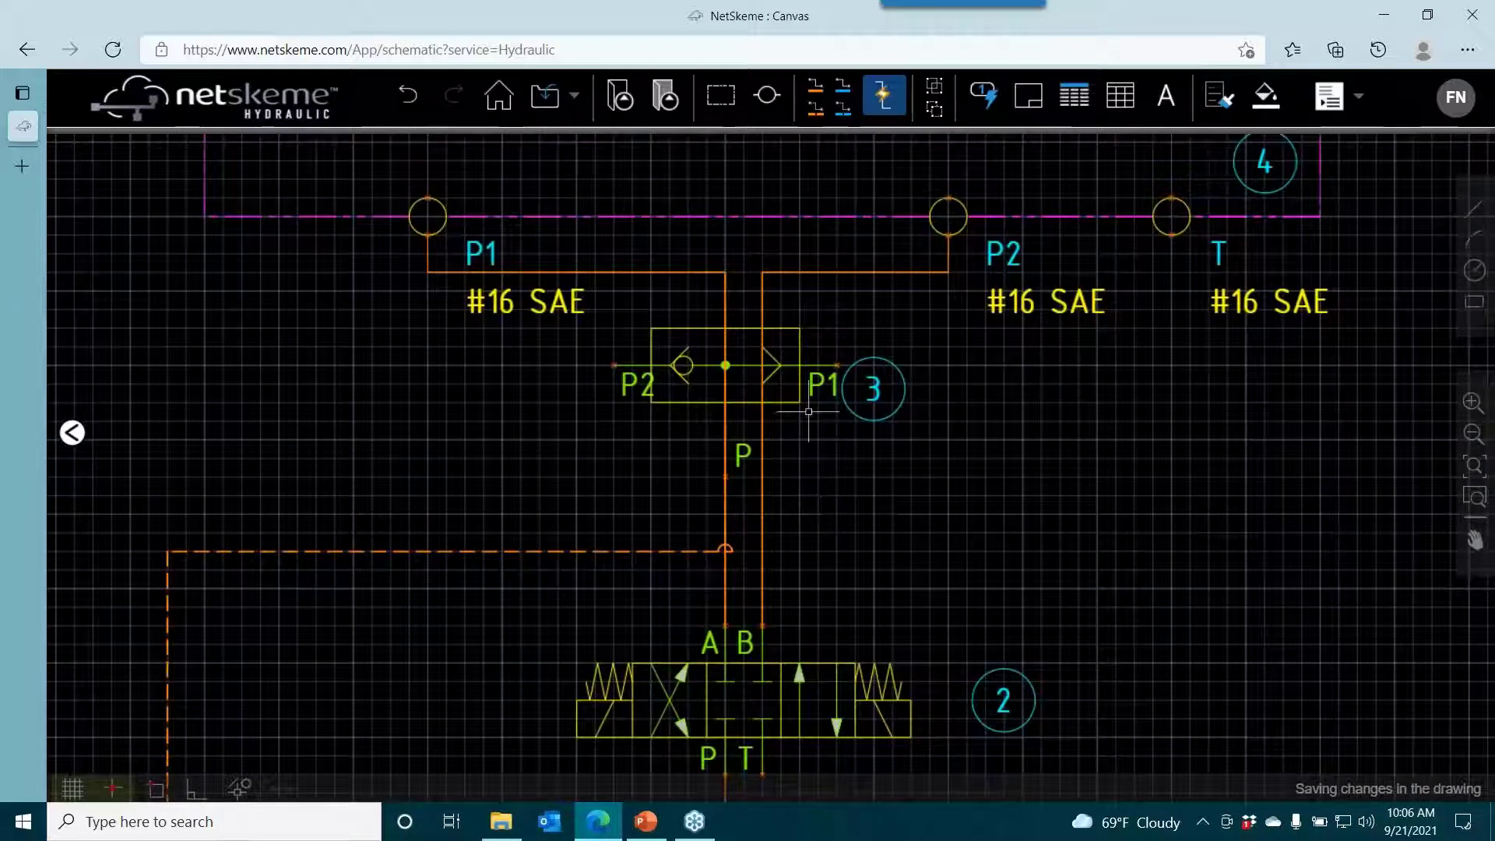
{"action": "left_click", "coordinate": [836, 272]}
{"action": "left_click_drag", "start_coordinate": [855, 272], "coordinate": [855, 569]}
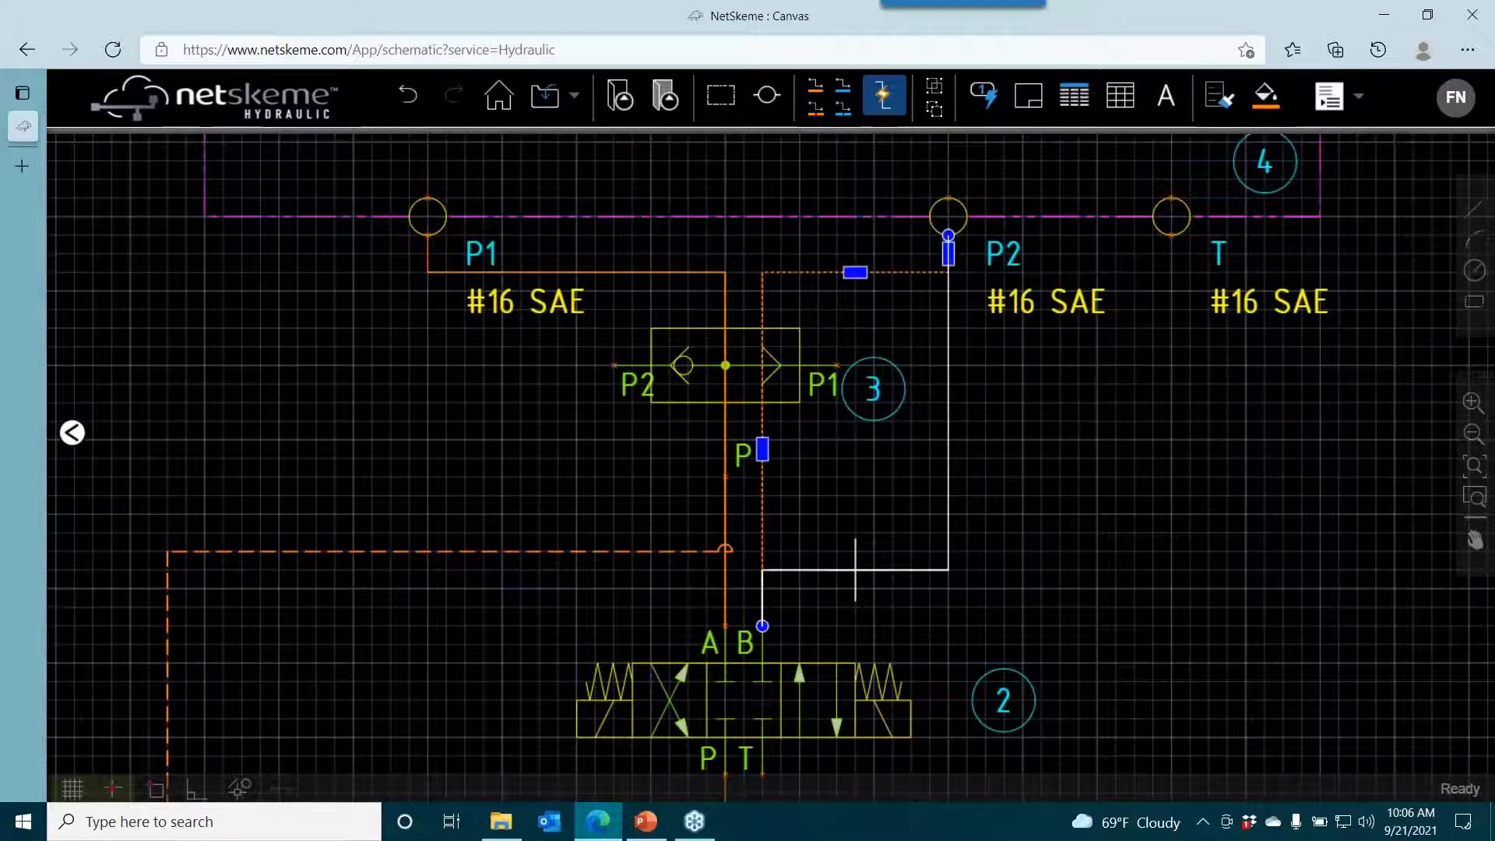
{"action": "left_click", "coordinate": [594, 274]}
{"action": "left_click_drag", "start_coordinate": [574, 271], "coordinate": [627, 543]}
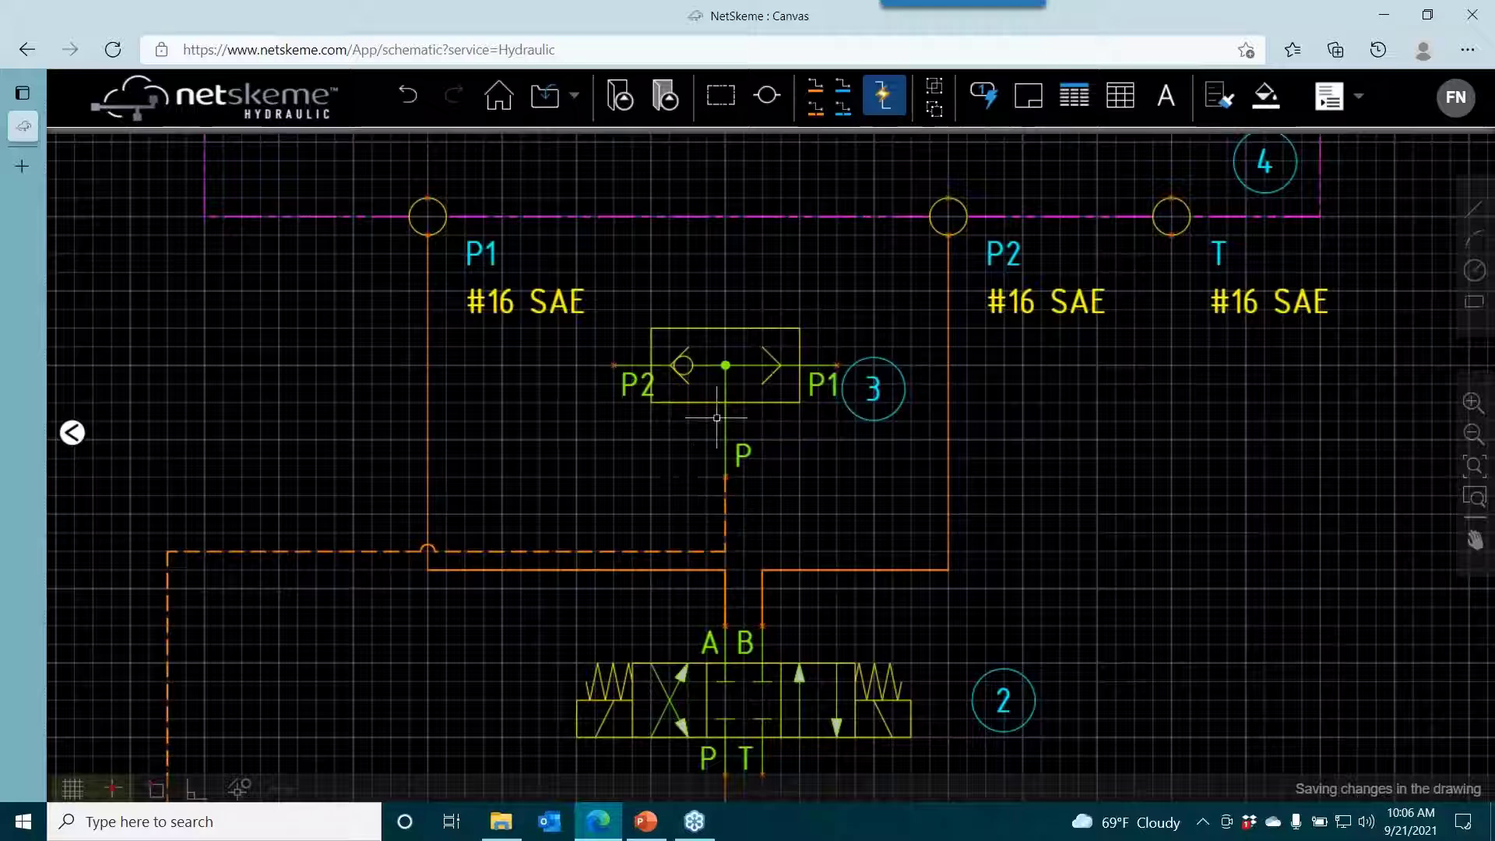
Connect shuttle valve 3's P2 port to the enclosure's P1 line and its P1 port to the P2 line with solid orange lines.
{"action": "left_click", "coordinate": [851, 99]}
{"action": "left_click", "coordinate": [615, 365]}
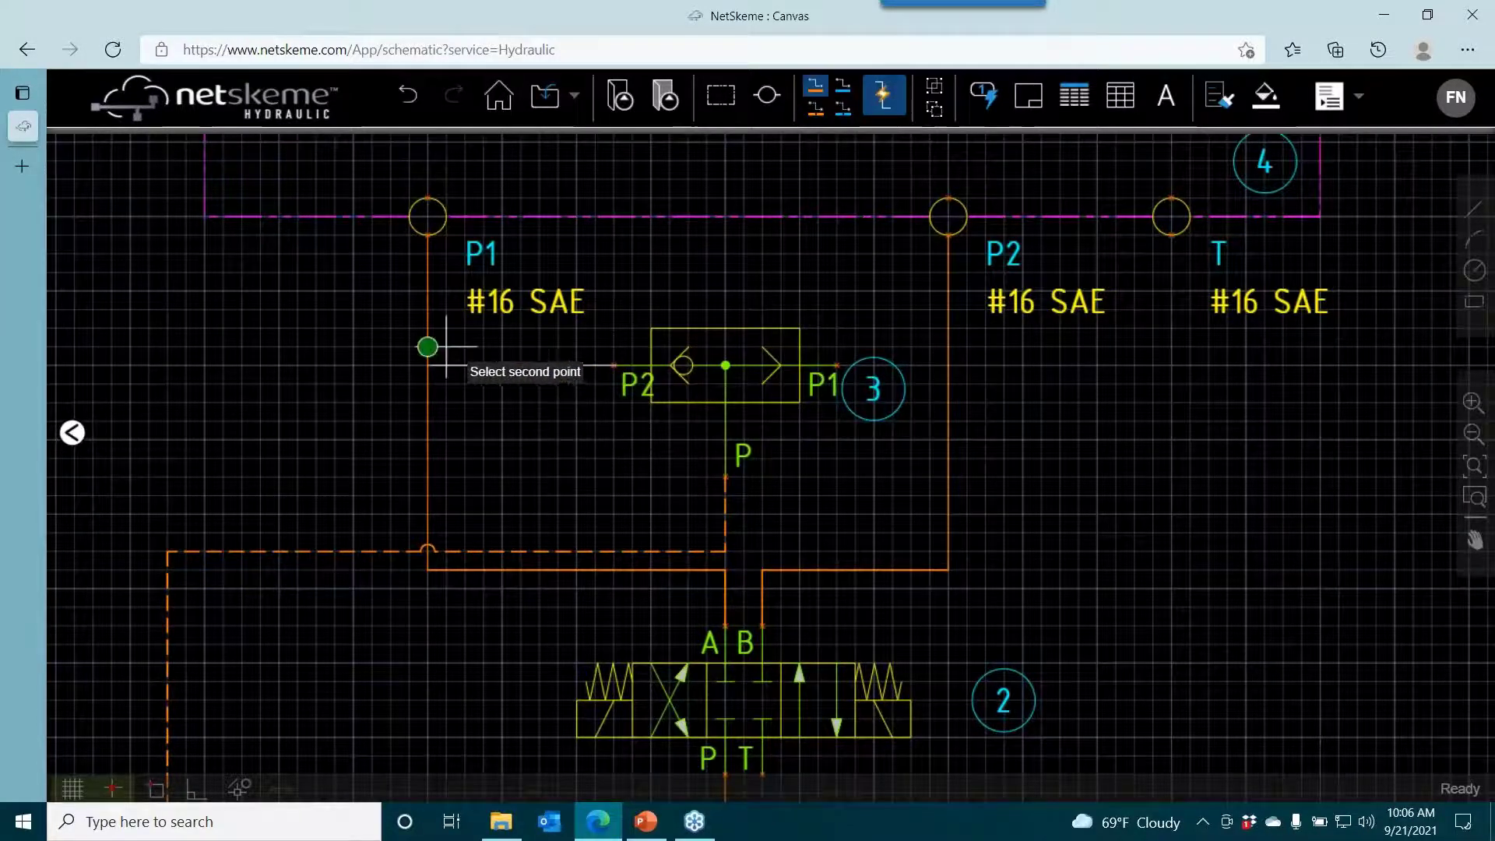
{"action": "left_click", "coordinate": [430, 365]}
{"action": "left_click", "coordinate": [837, 365]}
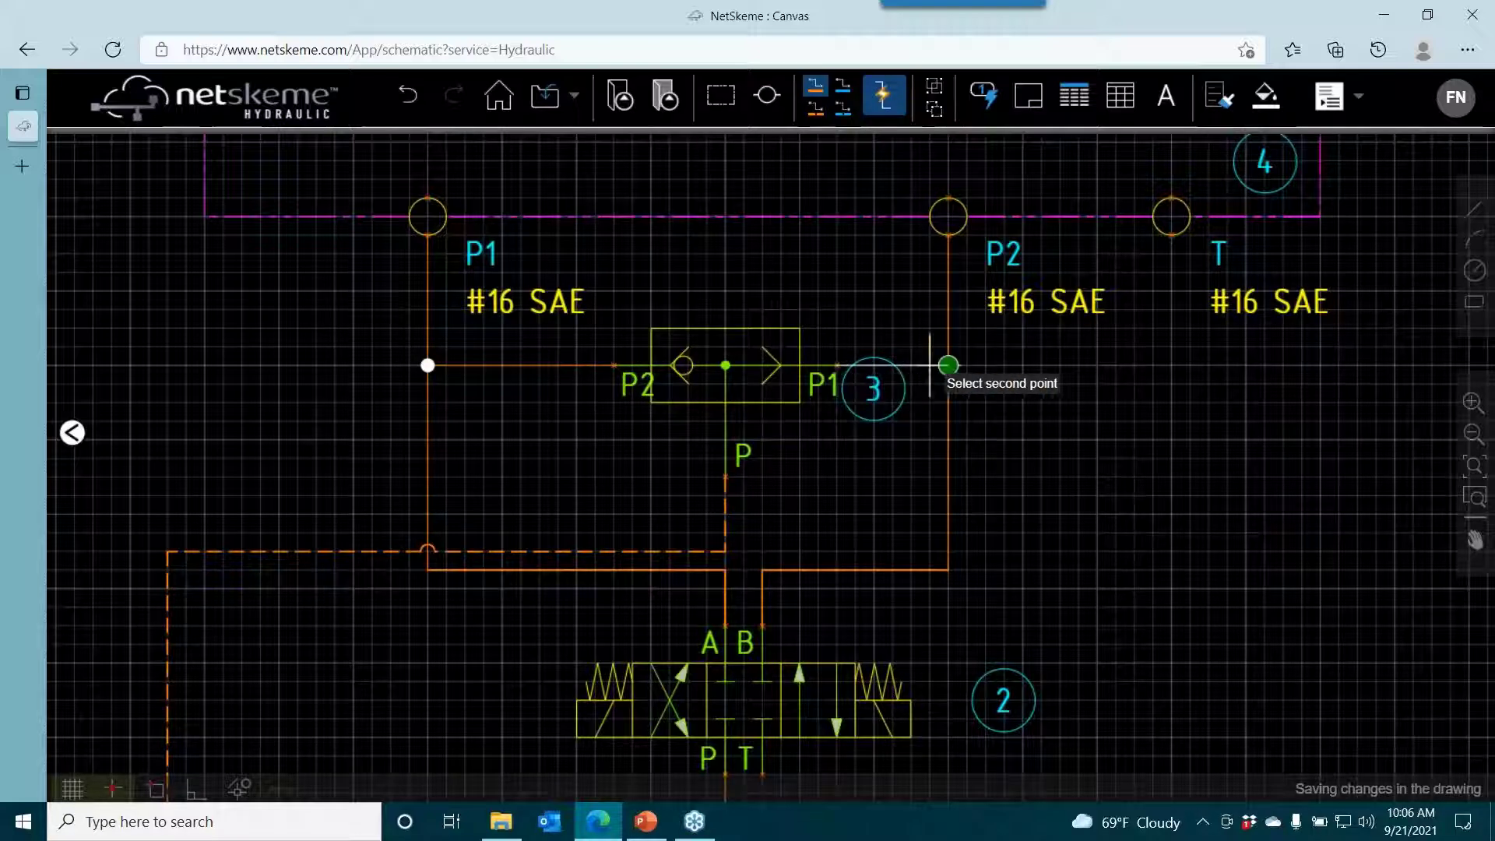
{"action": "left_click", "coordinate": [947, 365]}
{"action": "right_click", "coordinate": [1026, 378]}
{"action": "left_click", "coordinate": [1044, 379]}
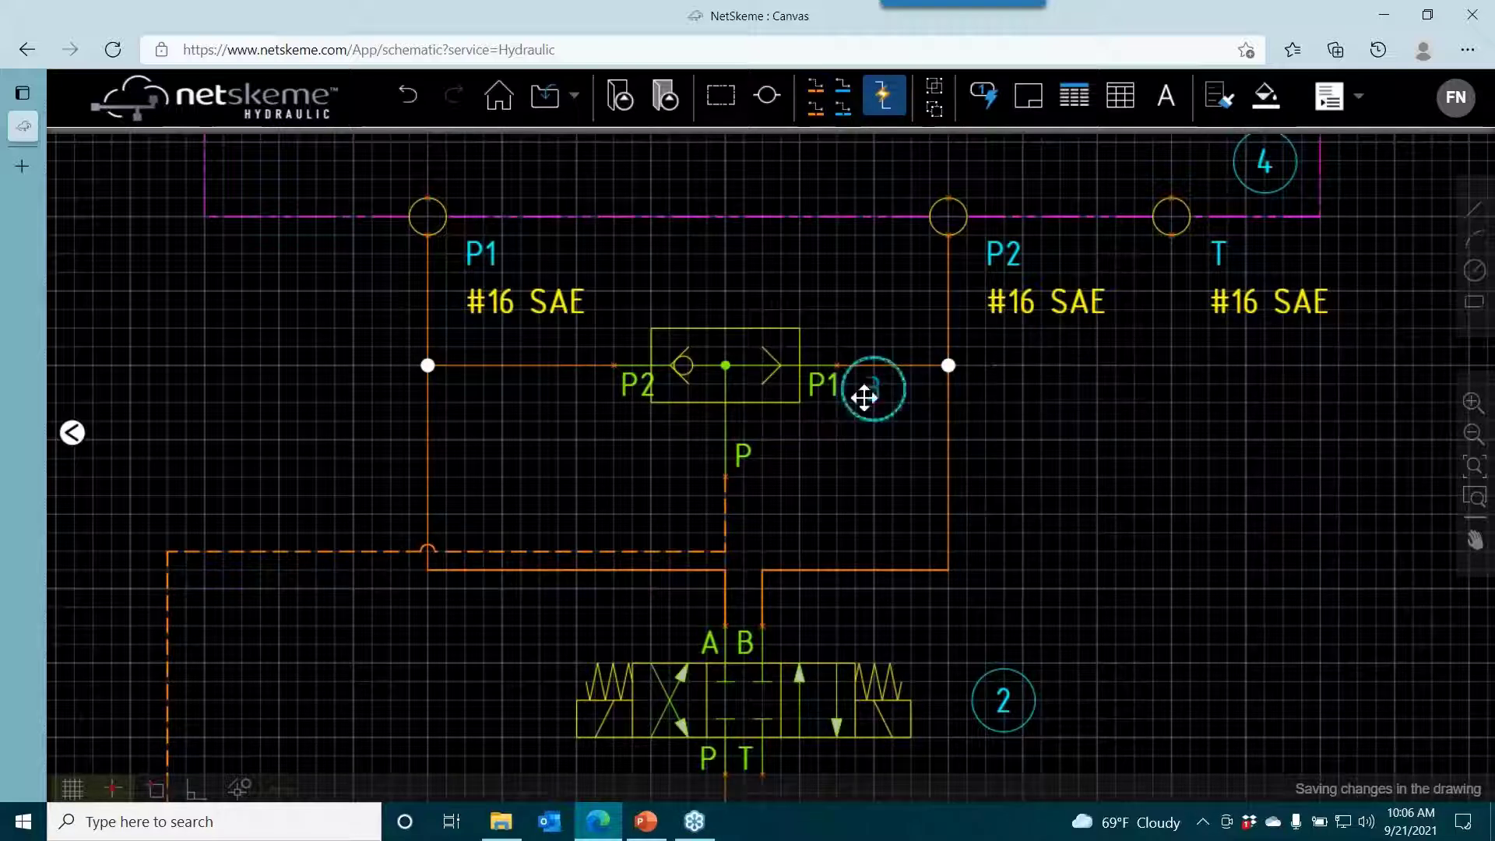
Move item balloon 3 below the shuttle valve's P1 label, clear of the connecting line.
{"action": "left_click", "coordinate": [866, 393]}
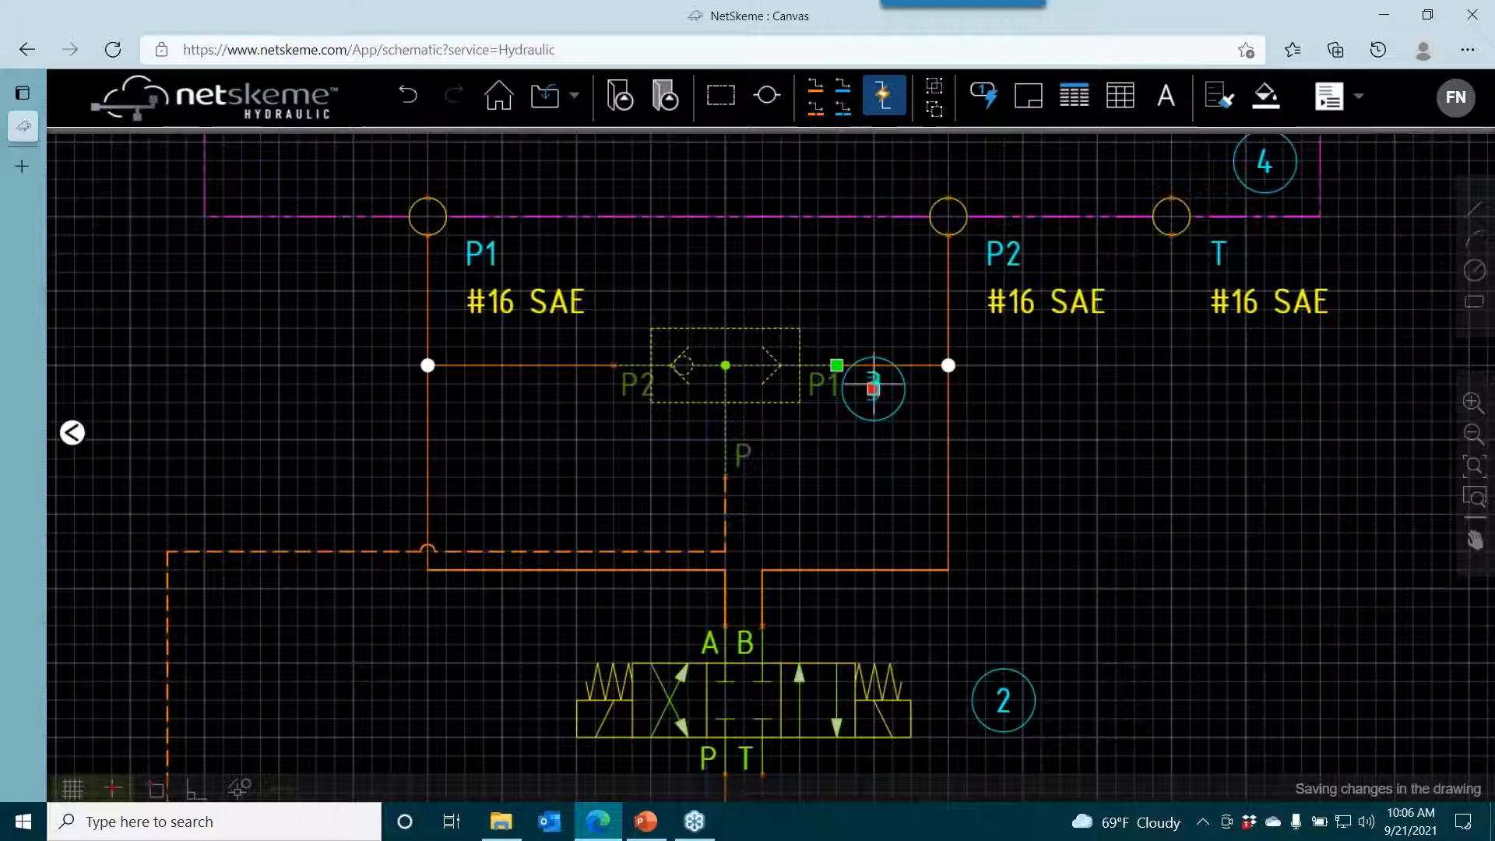
{"action": "left_click_drag", "start_coordinate": [873, 387], "coordinate": [817, 420]}
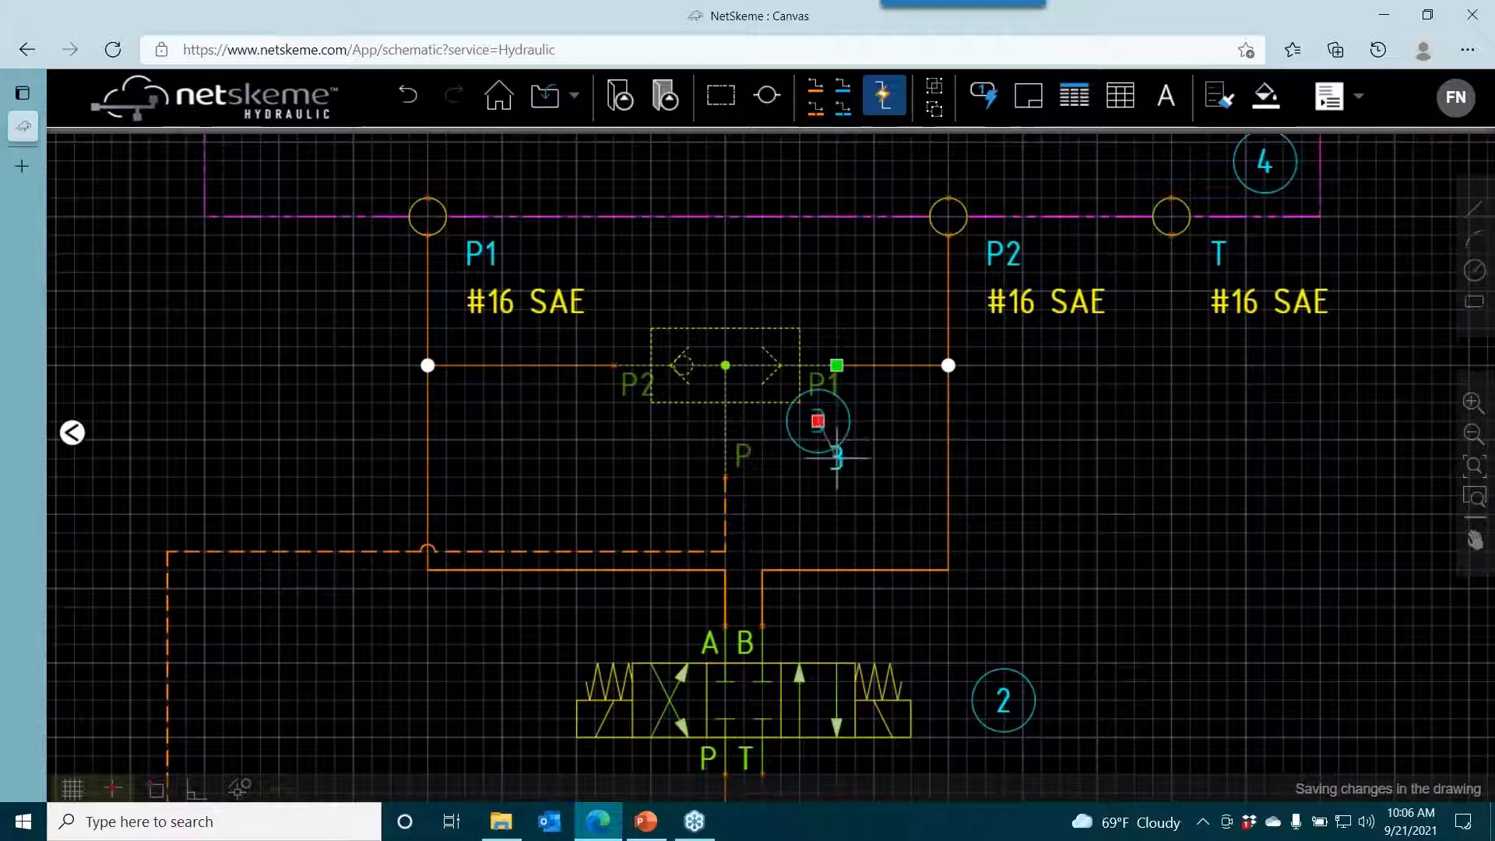
{"action": "left_click", "coordinate": [837, 458]}
Draw an open-topped reservoir below and to the right of the pump with three straight line segments.
{"action": "scroll", "coordinate": [1071, 545], "scroll_direction": "down", "scroll_amount": 1}
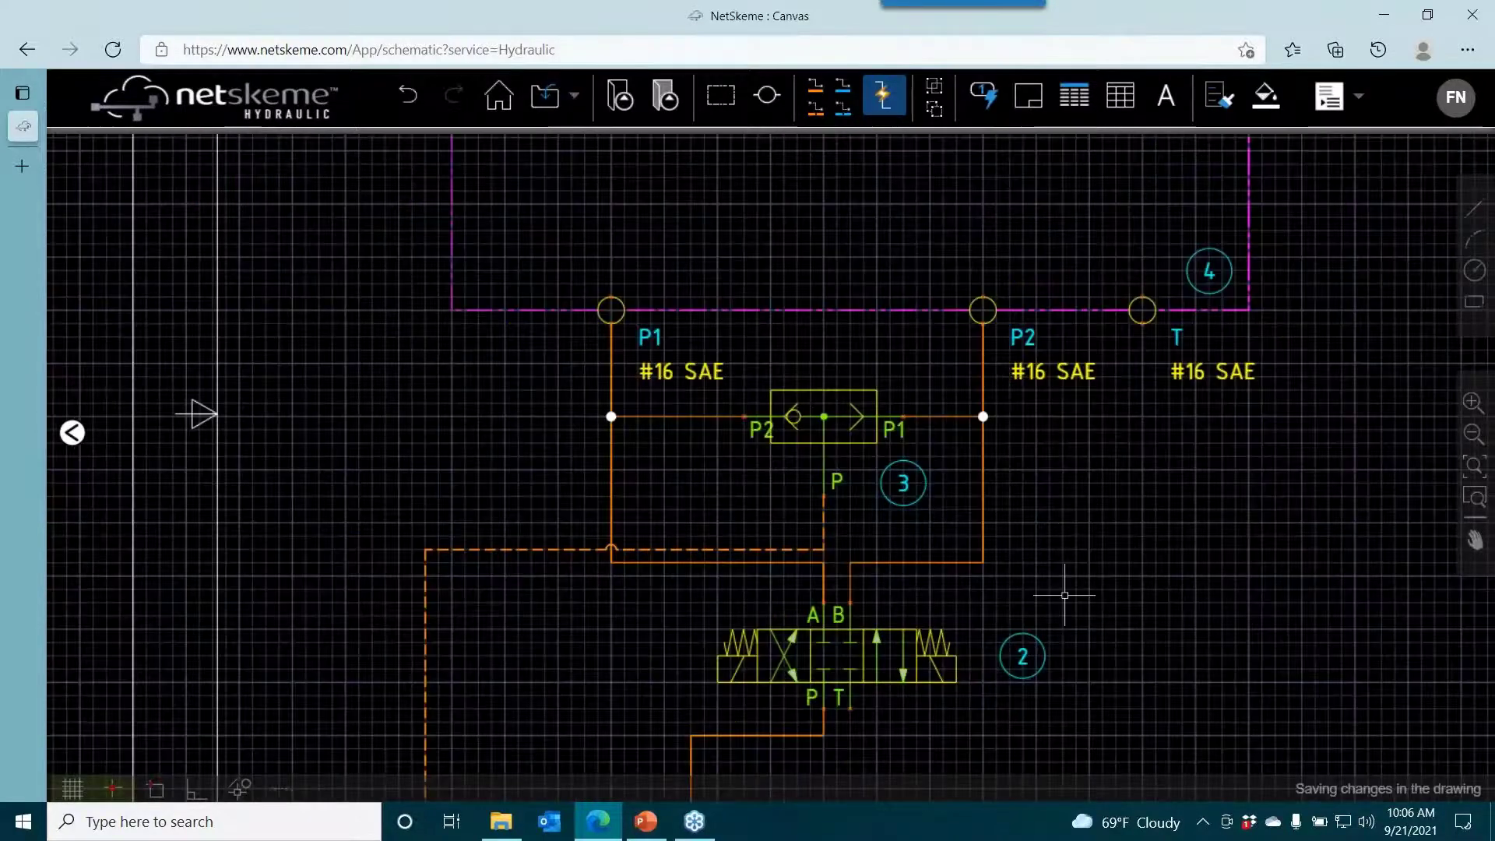
{"action": "left_click_drag", "start_coordinate": [1064, 595], "coordinate": [954, 196]}
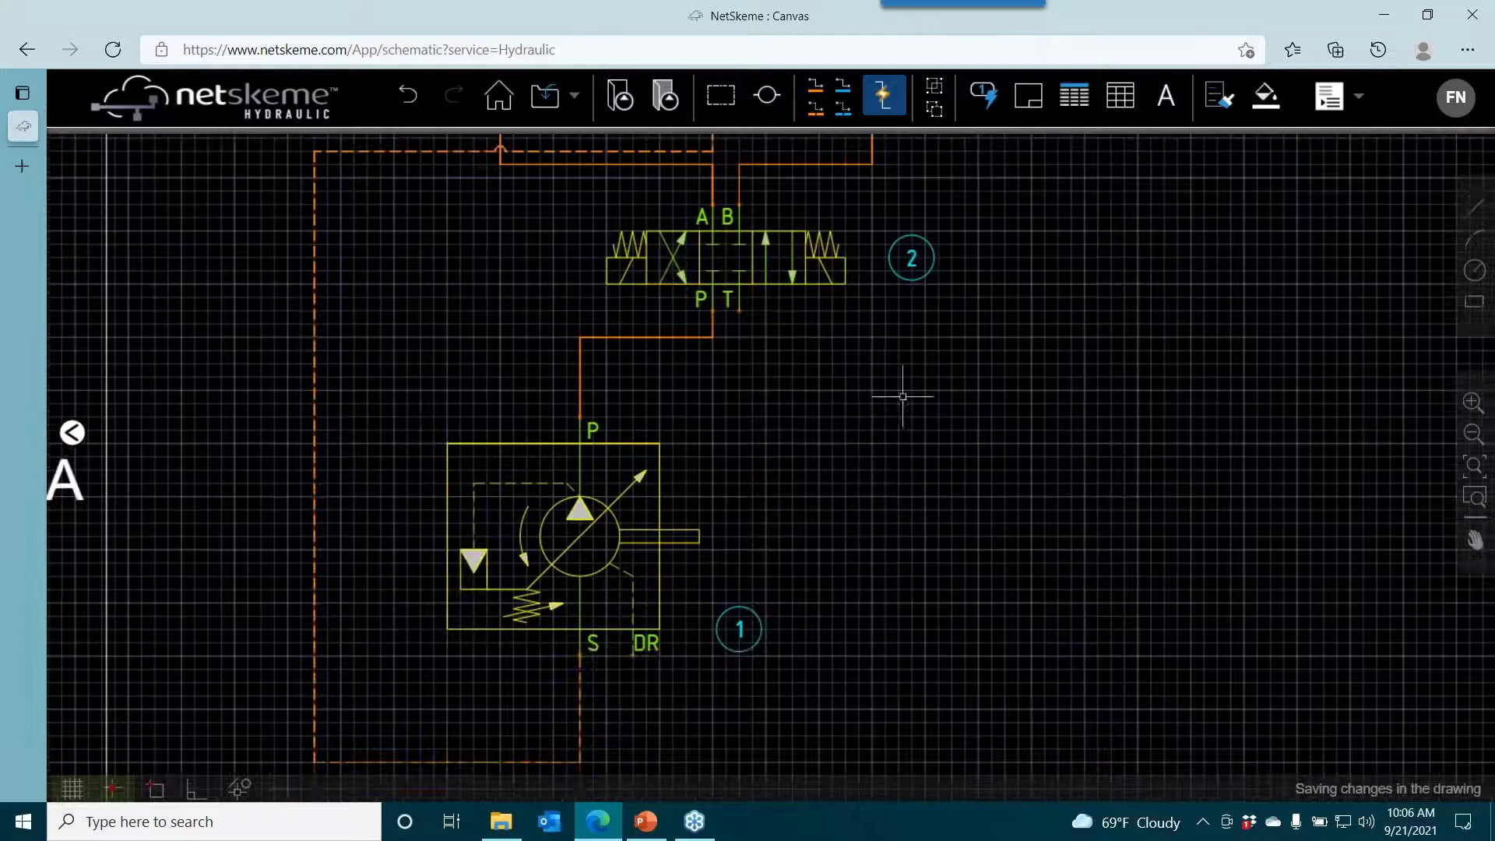
{"action": "scroll", "coordinate": [784, 327], "scroll_direction": "down", "scroll_amount": 4}
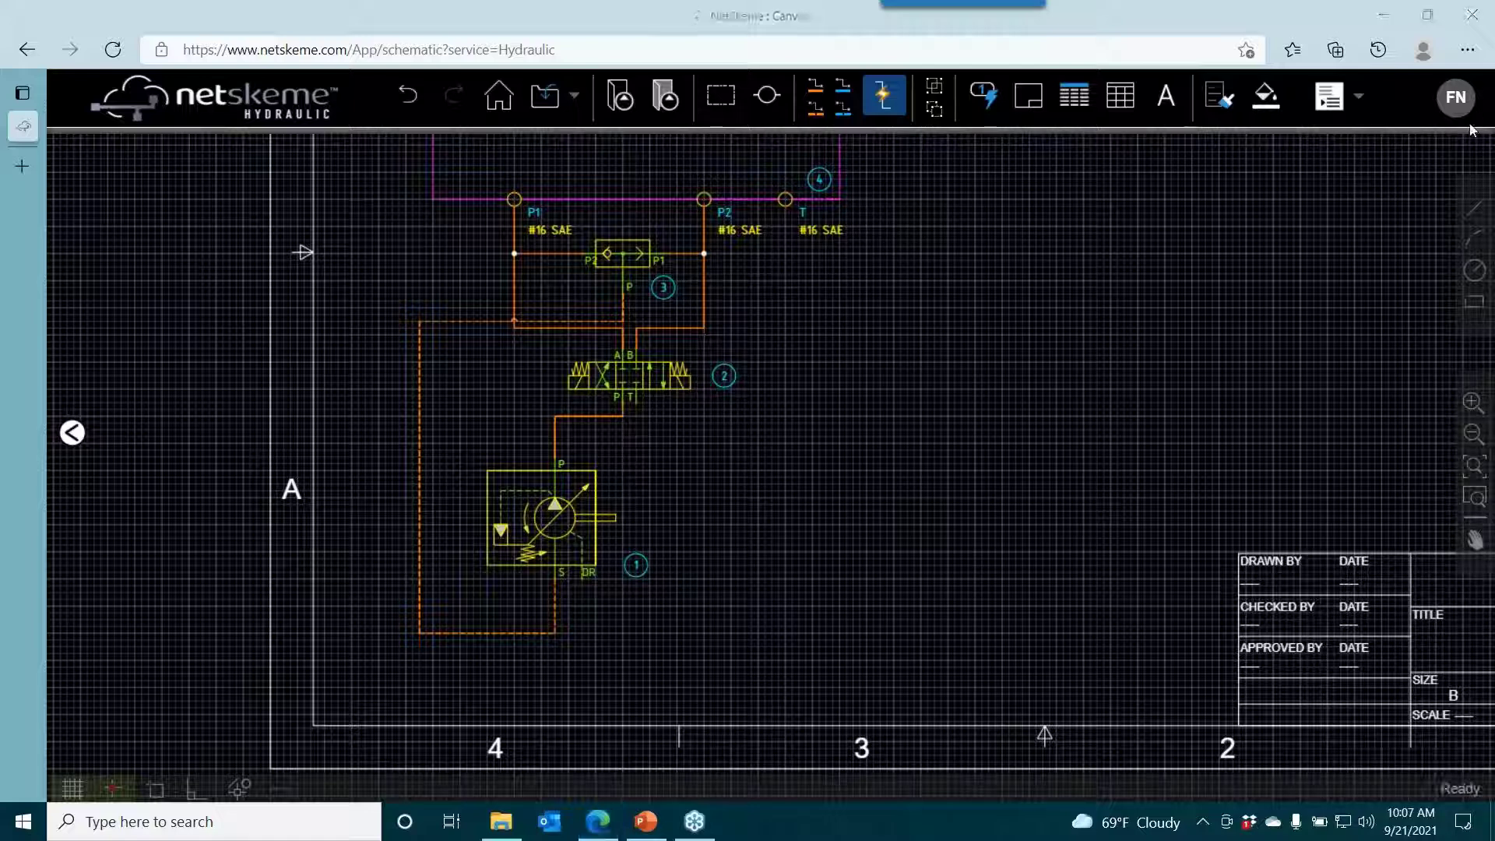
{"action": "scroll", "coordinate": [623, 654], "scroll_direction": "up", "scroll_amount": 1}
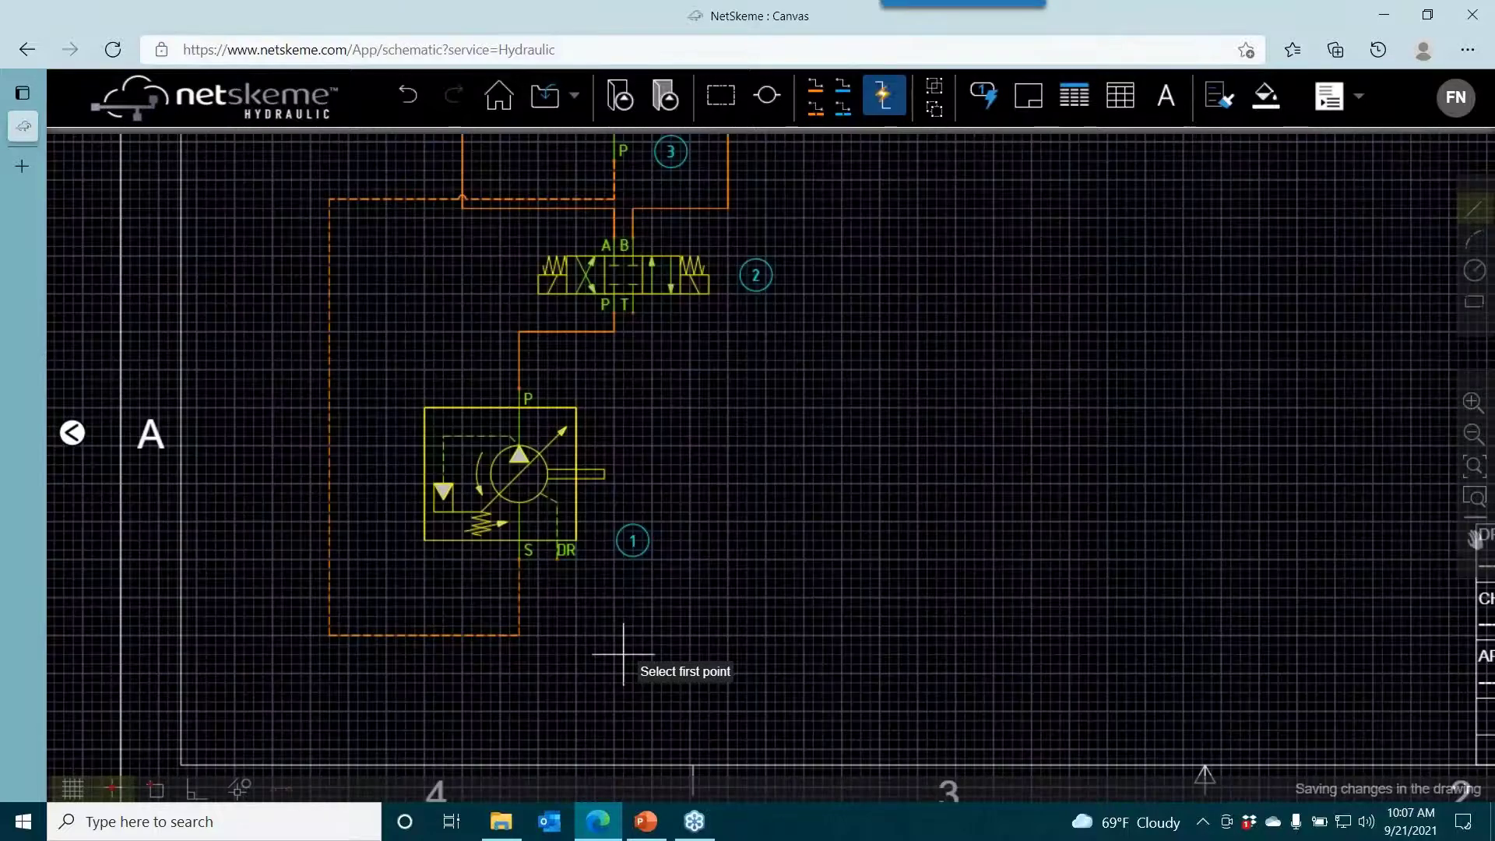
{"action": "scroll", "coordinate": [623, 654], "scroll_direction": "up", "scroll_amount": 1}
{"action": "left_click", "coordinate": [558, 628]}
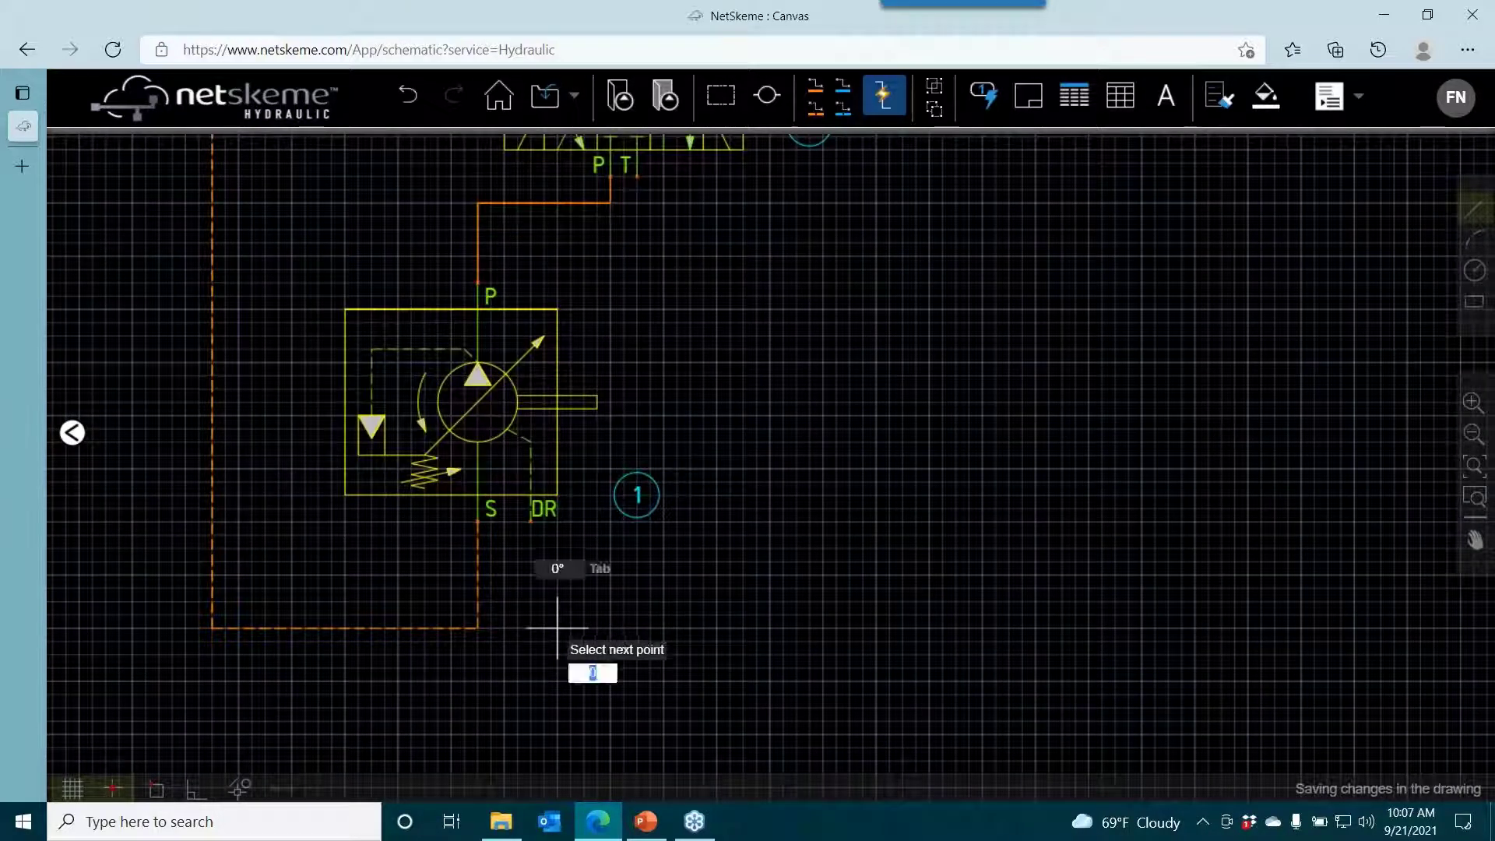
{"action": "left_click", "coordinate": [557, 669]}
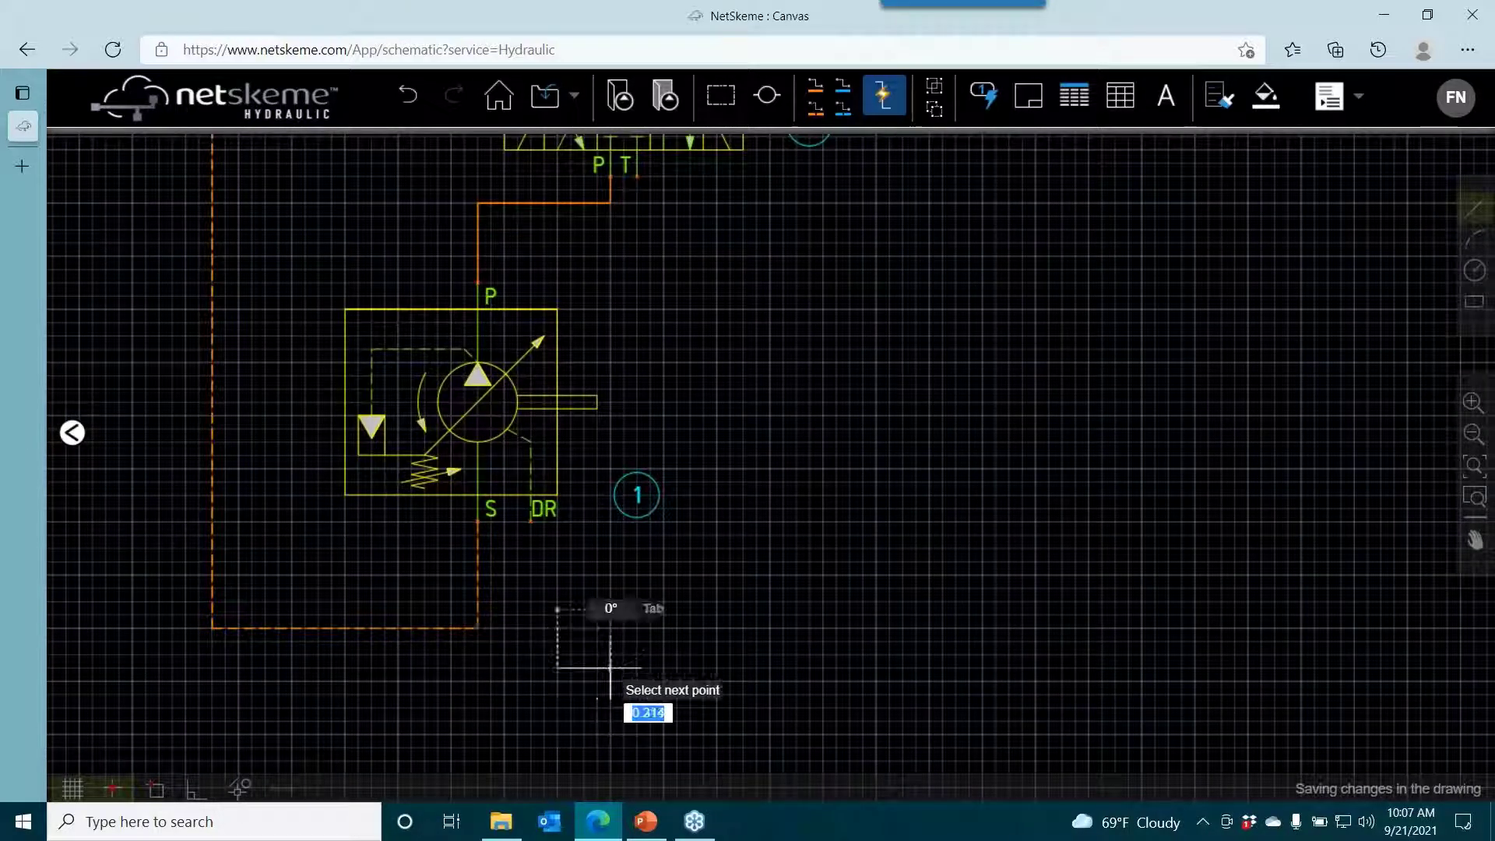
{"action": "left_click", "coordinate": [1088, 668]}
{"action": "left_click", "coordinate": [1088, 627]}
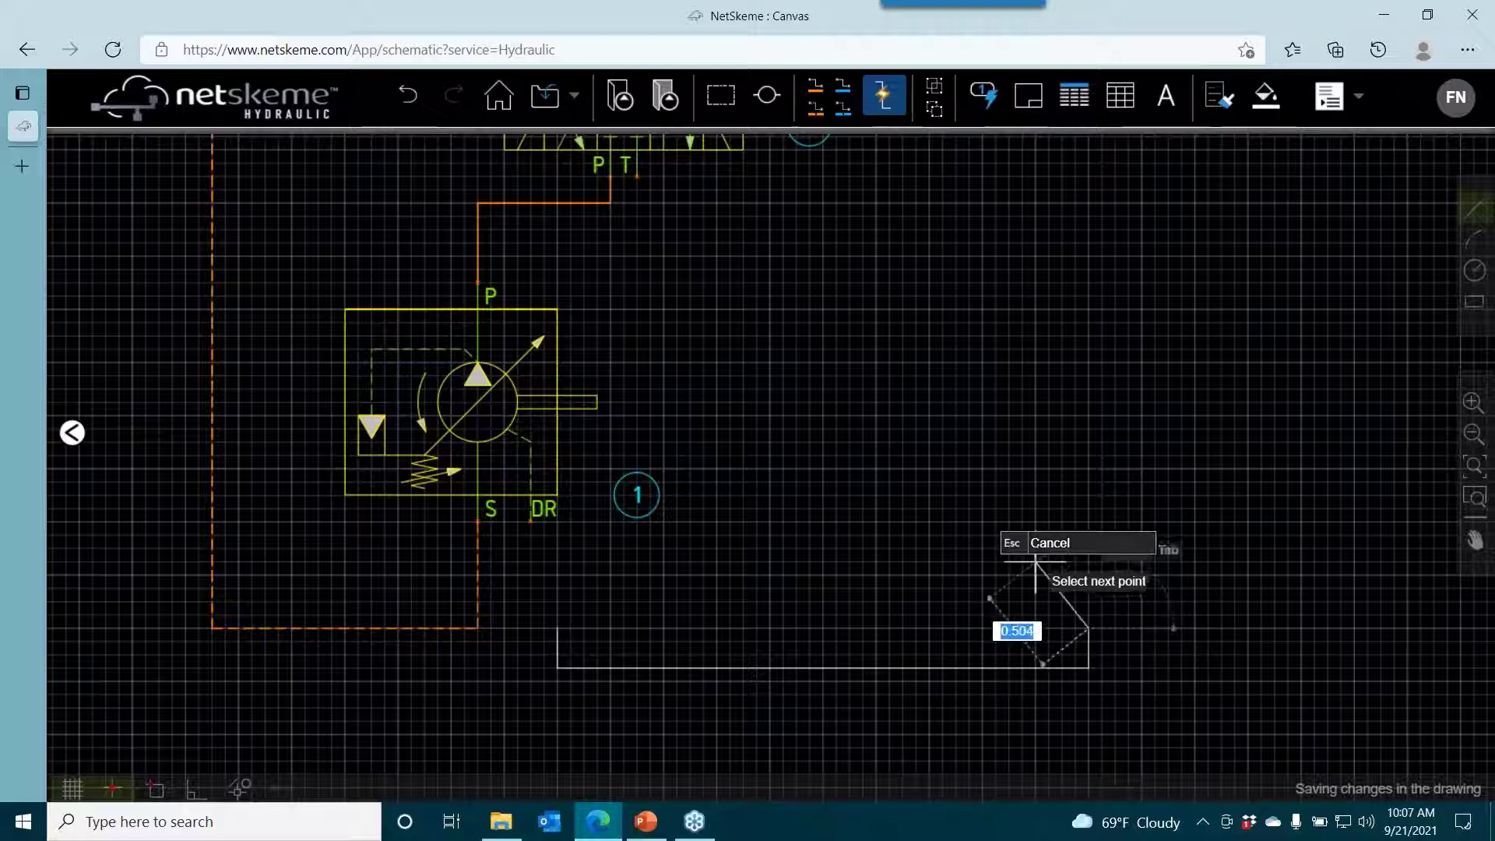
{"action": "key", "text": "Escape"}
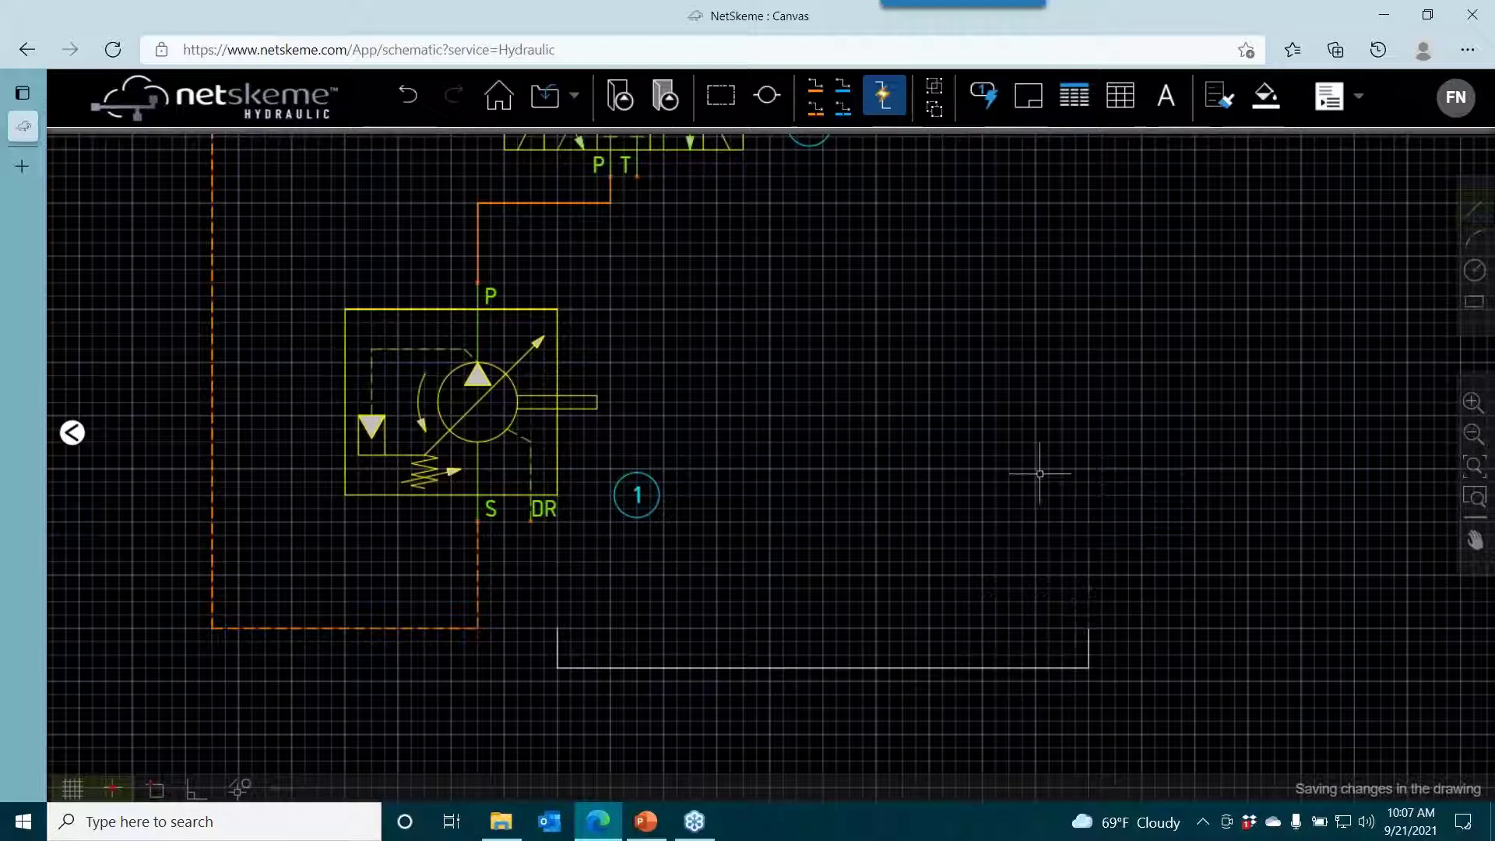
{"action": "left_click", "coordinate": [842, 86]}
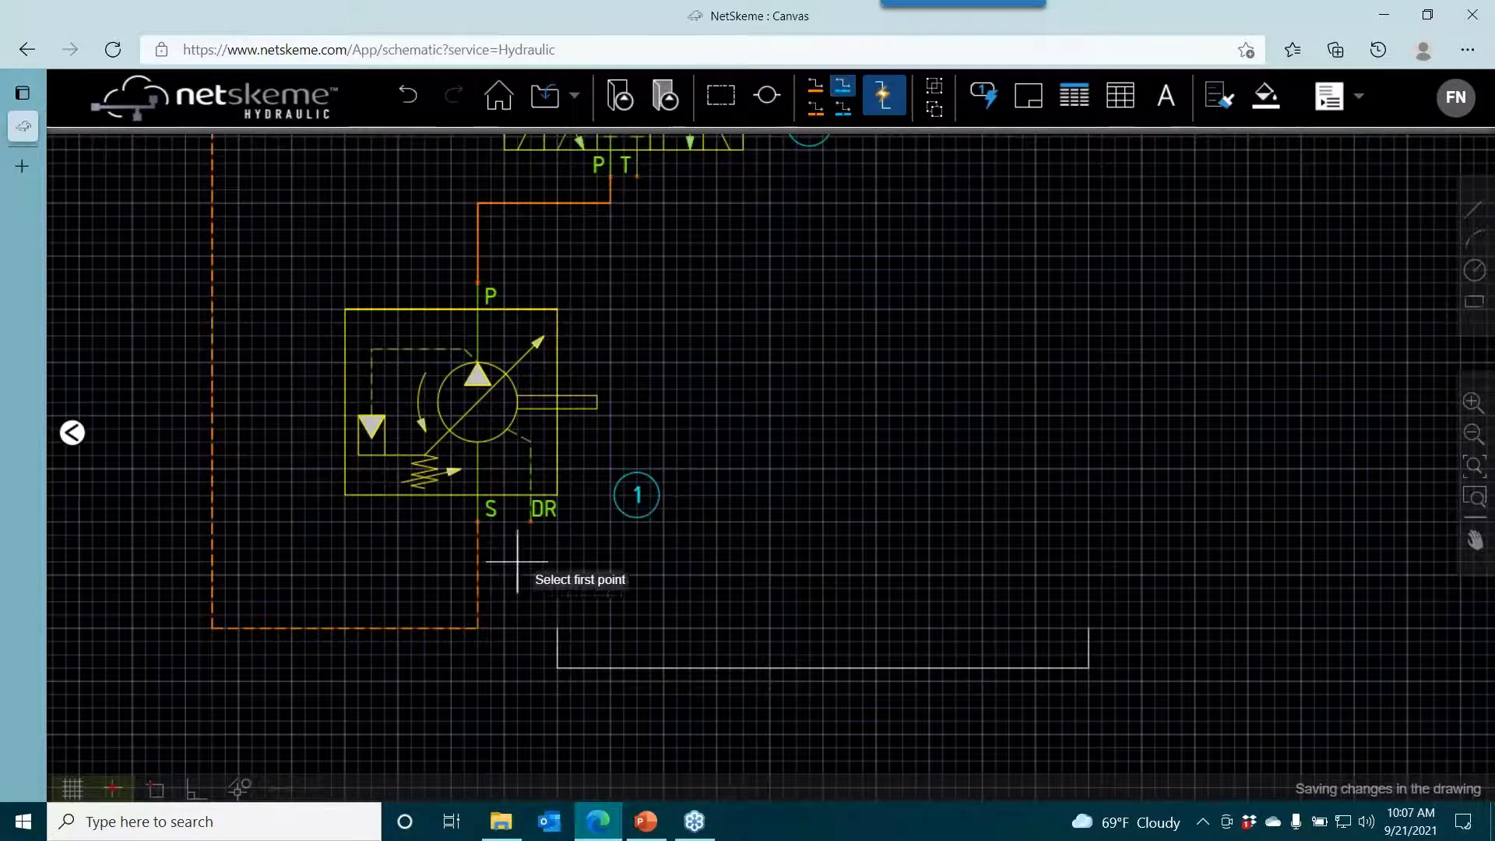
{"action": "left_click", "coordinate": [531, 521]}
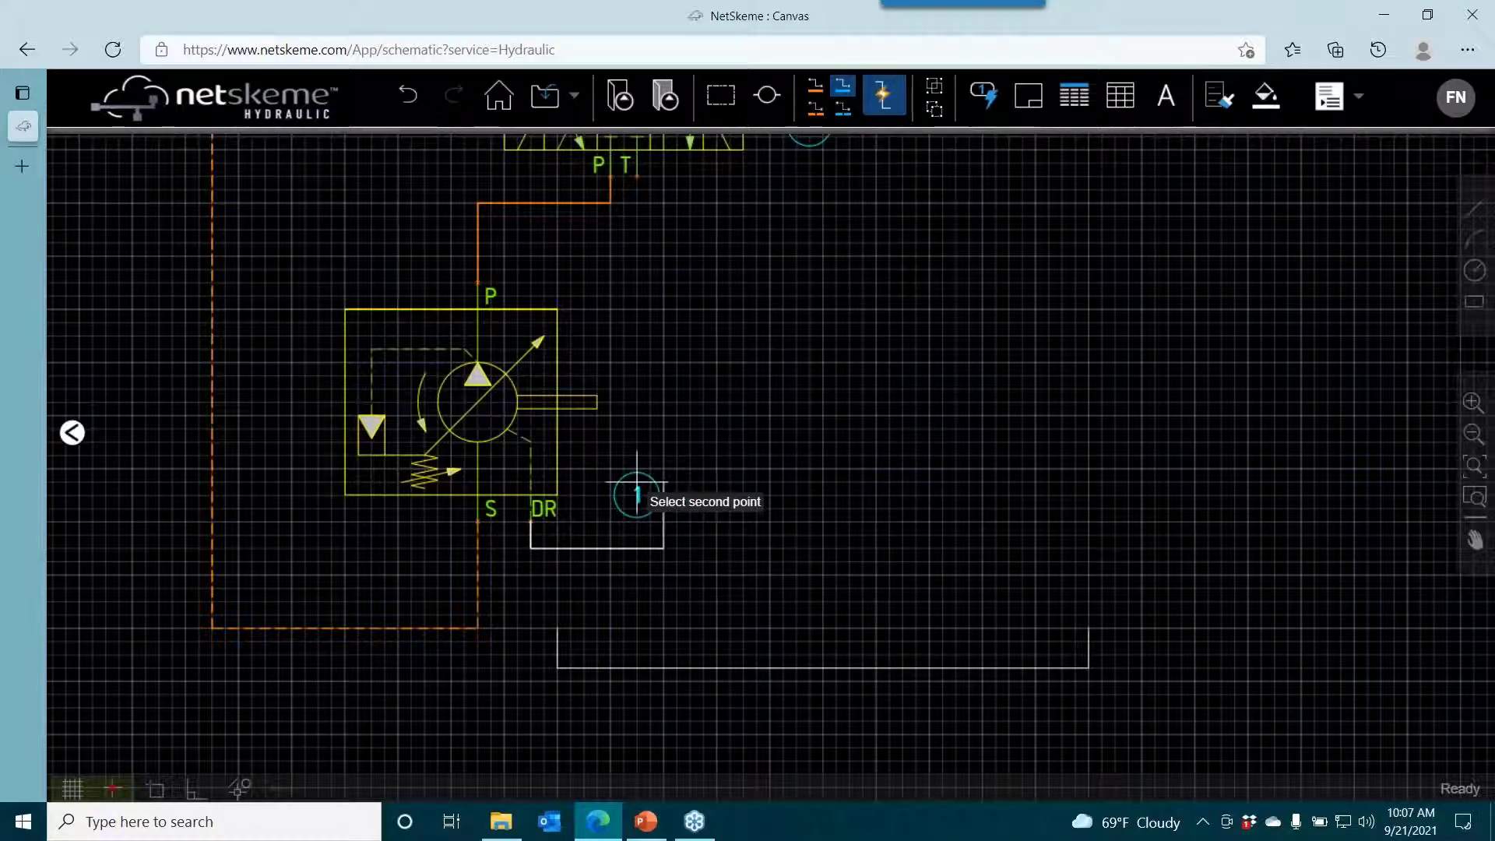
{"action": "key", "text": "Escape"}
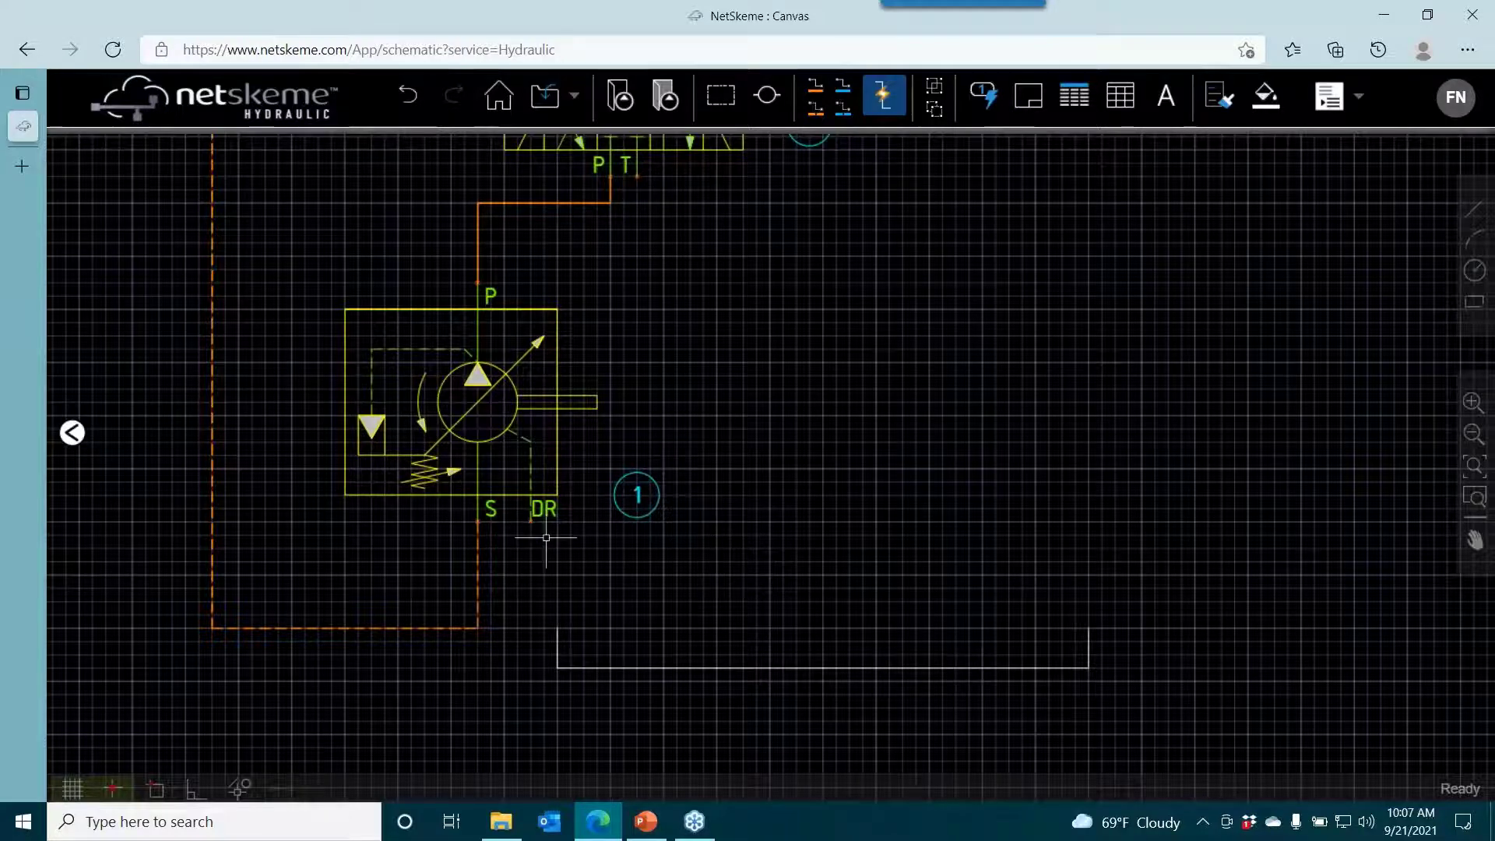
Turn off automatic line routing and draw a solid blue line with two bends from the pump's DR port to the reservoir's bottom edge.
{"action": "scroll", "coordinate": [545, 538], "scroll_direction": "up", "scroll_amount": 3}
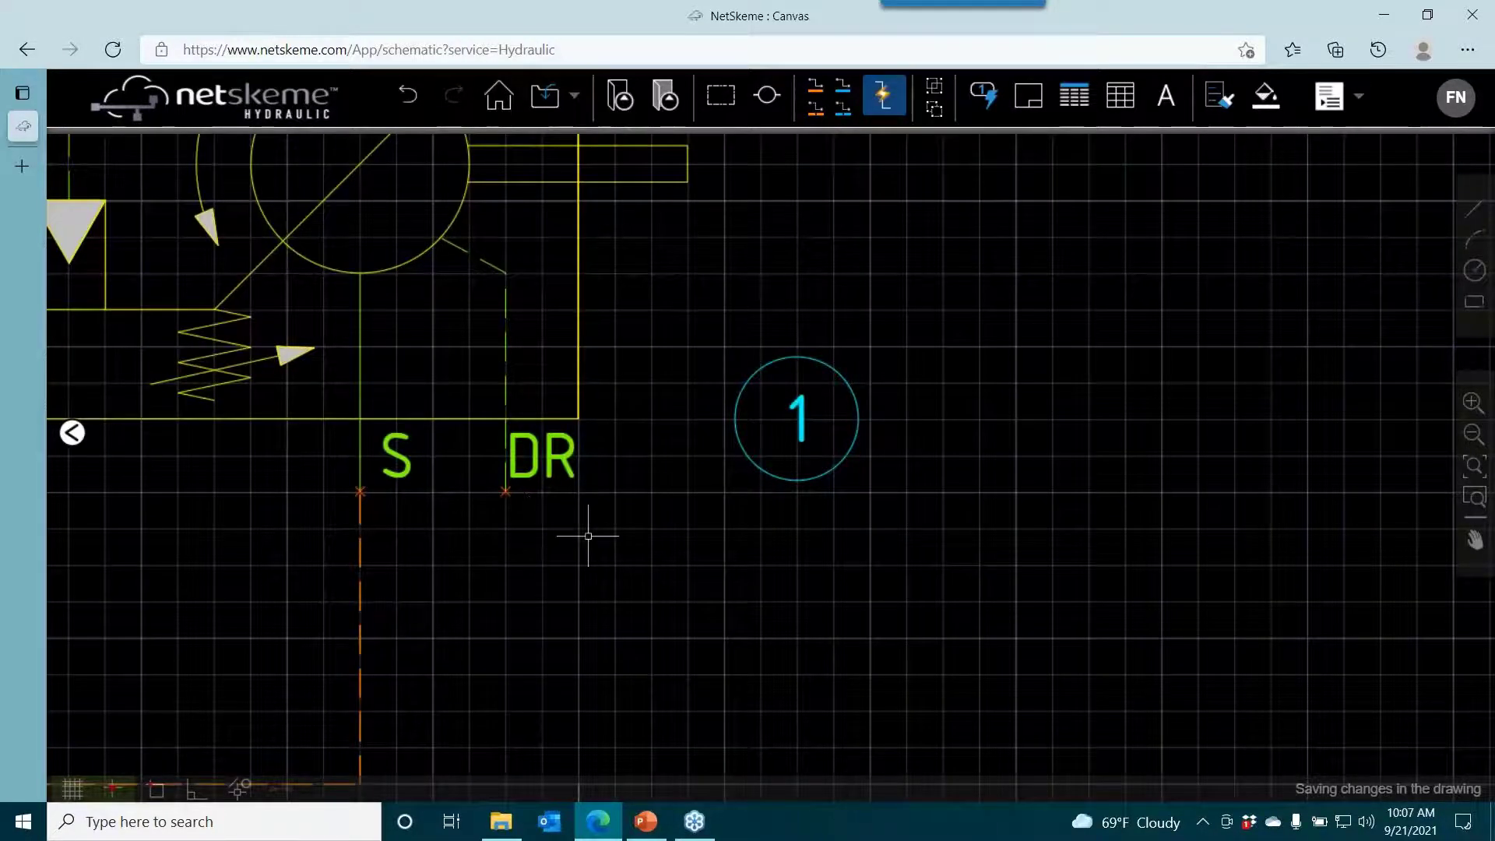
{"action": "scroll", "coordinate": [667, 535], "scroll_direction": "down", "scroll_amount": 1}
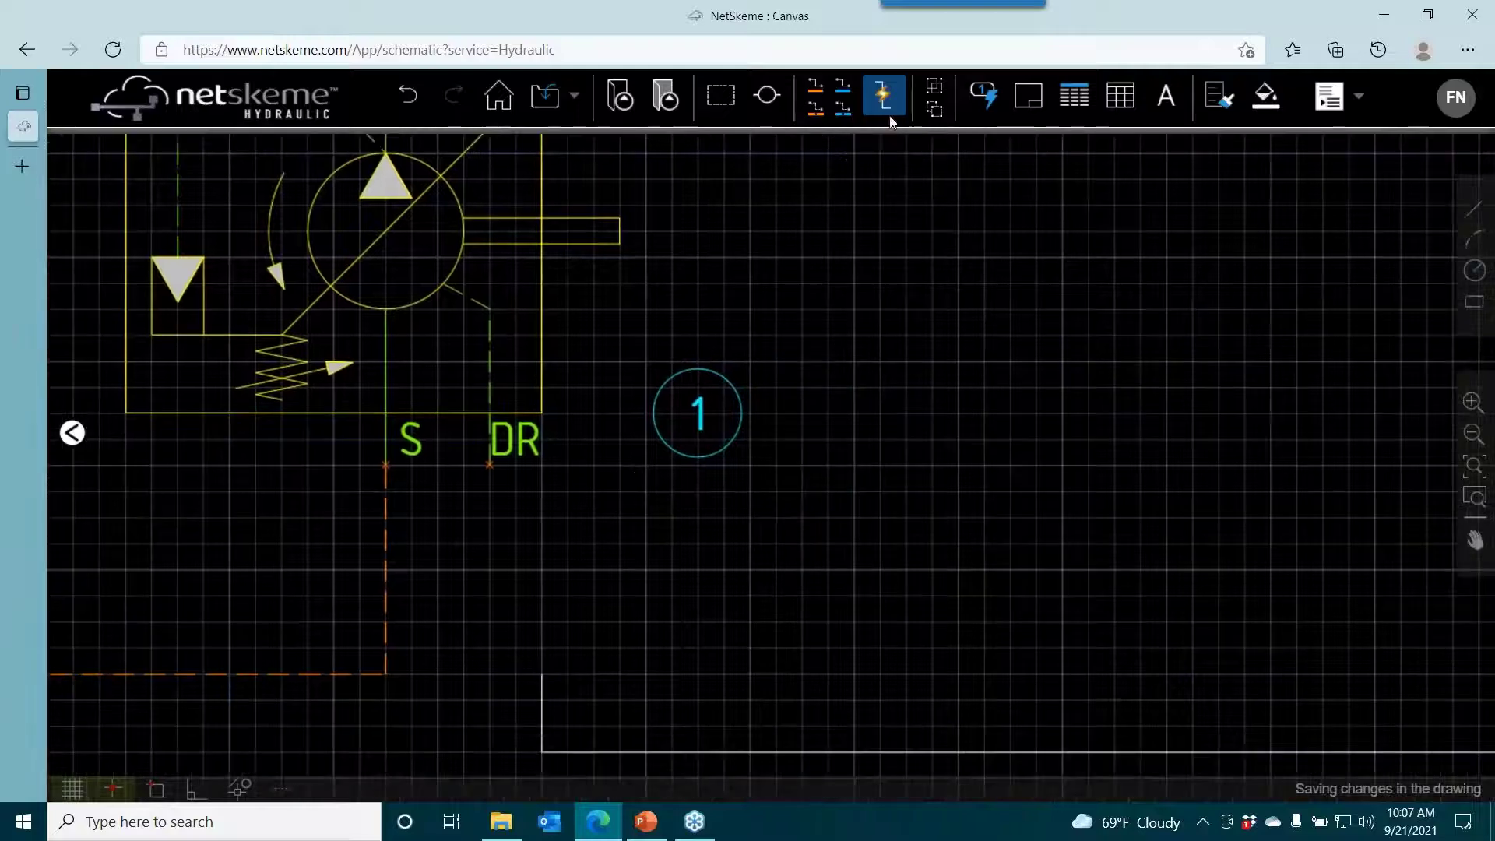
{"action": "left_click", "coordinate": [843, 86]}
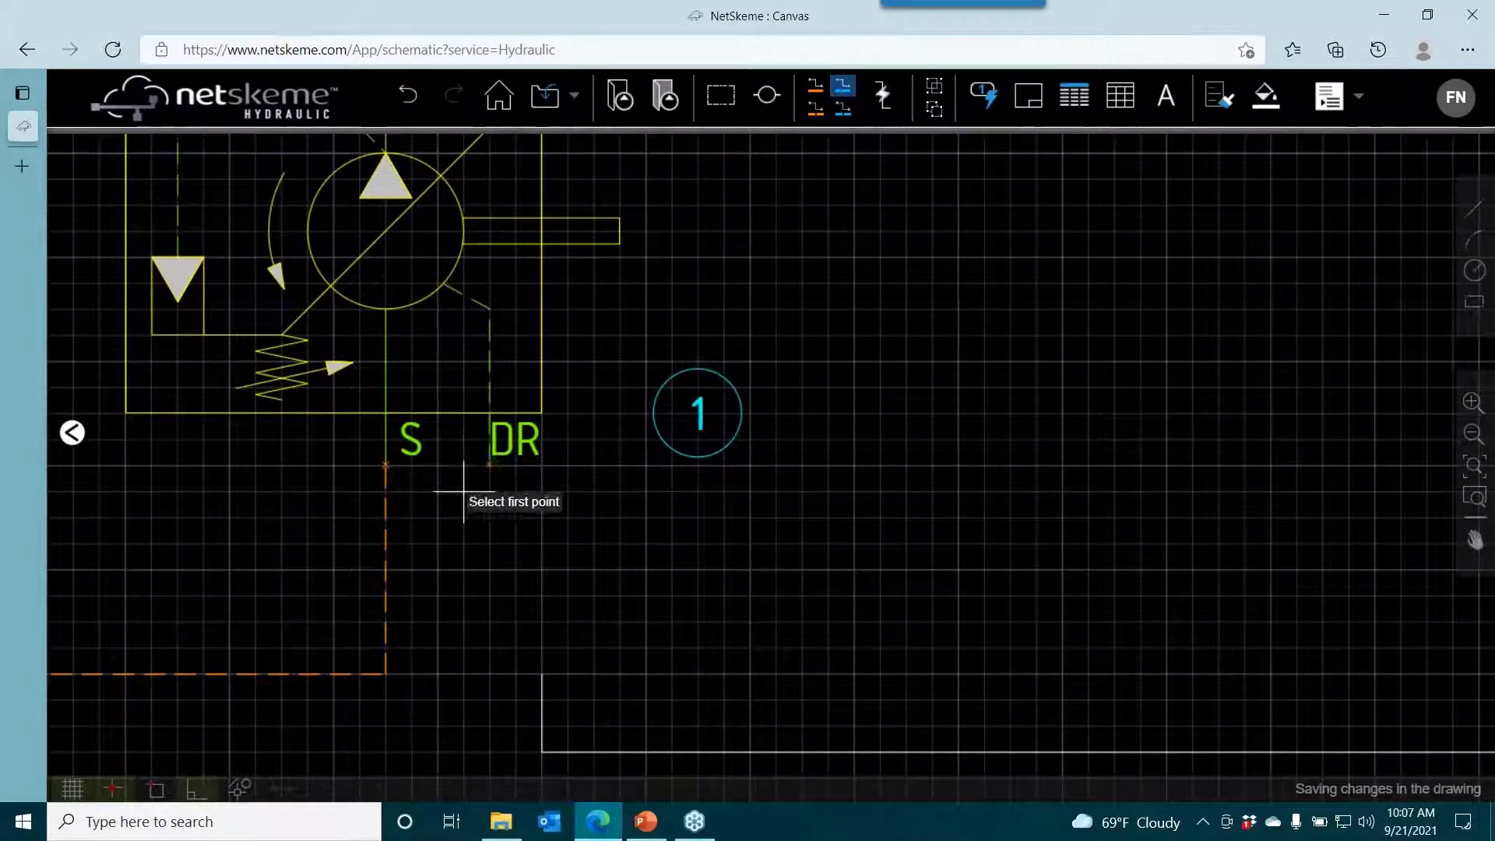
{"action": "left_click", "coordinate": [490, 465]}
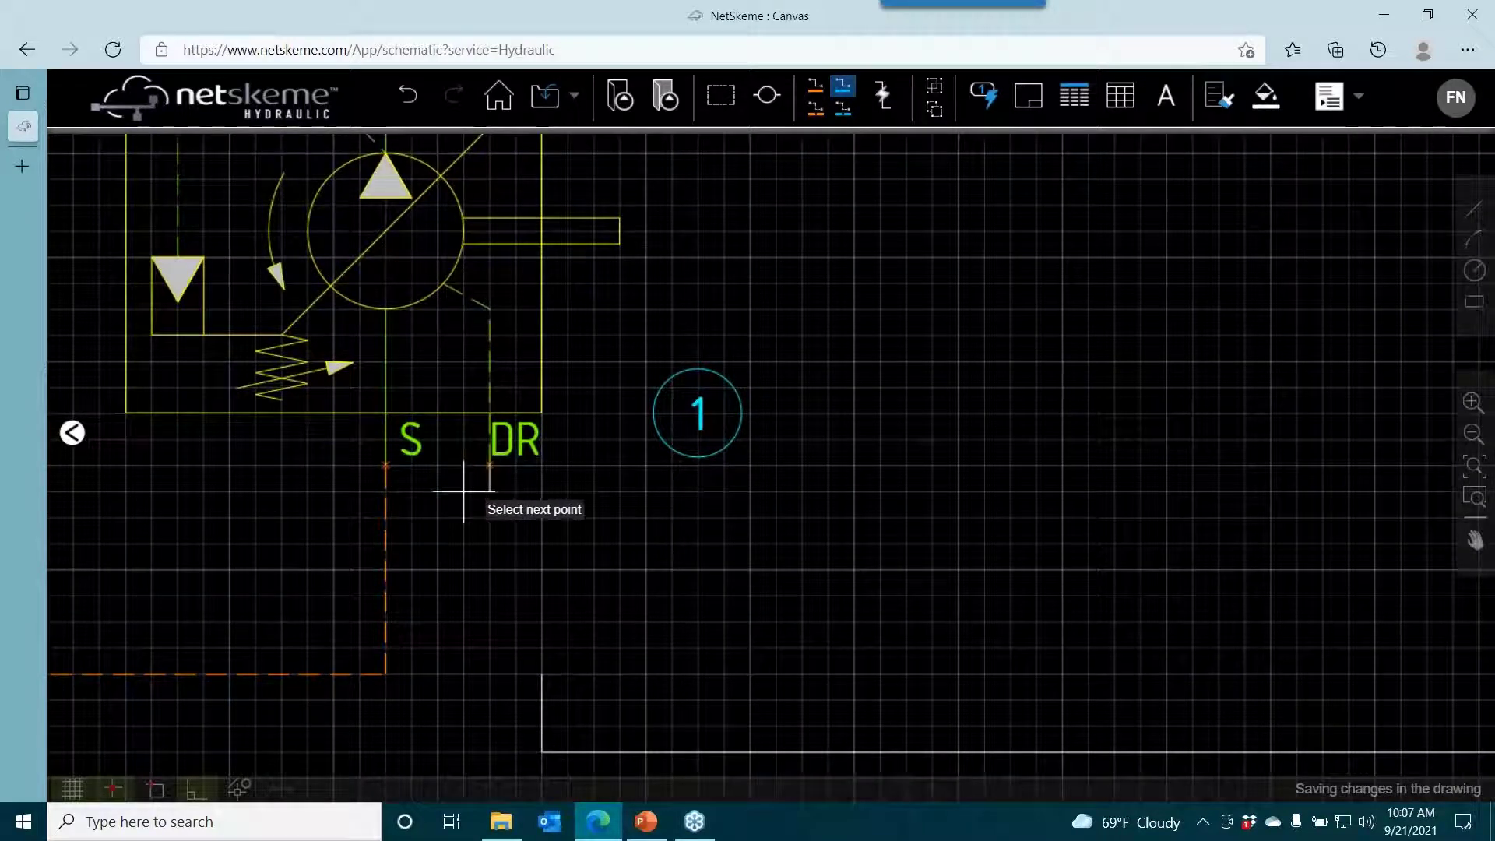
{"action": "left_click", "coordinate": [645, 570]}
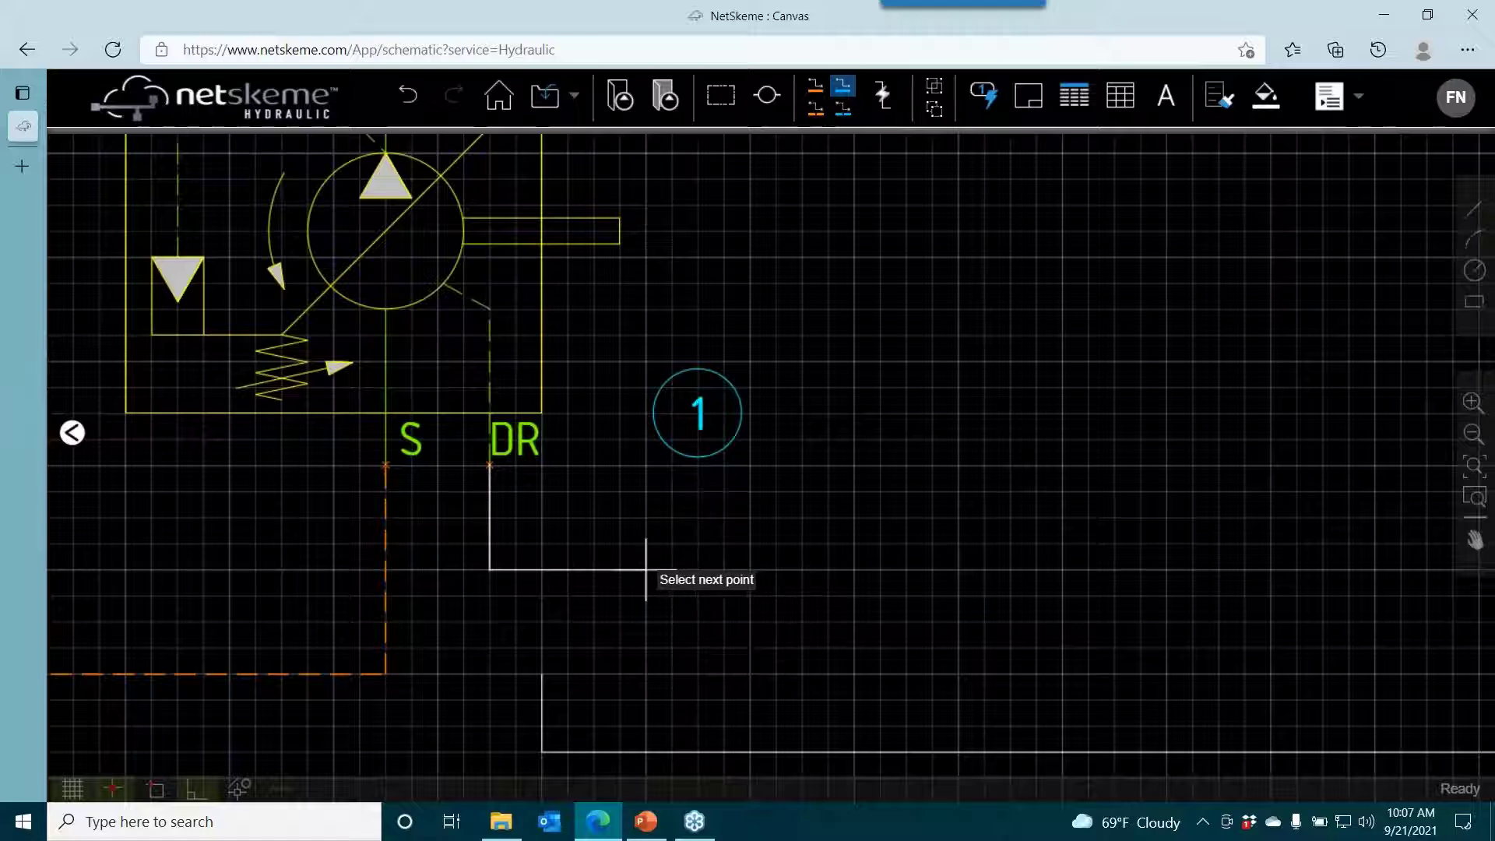
{"action": "left_click", "coordinate": [620, 752]}
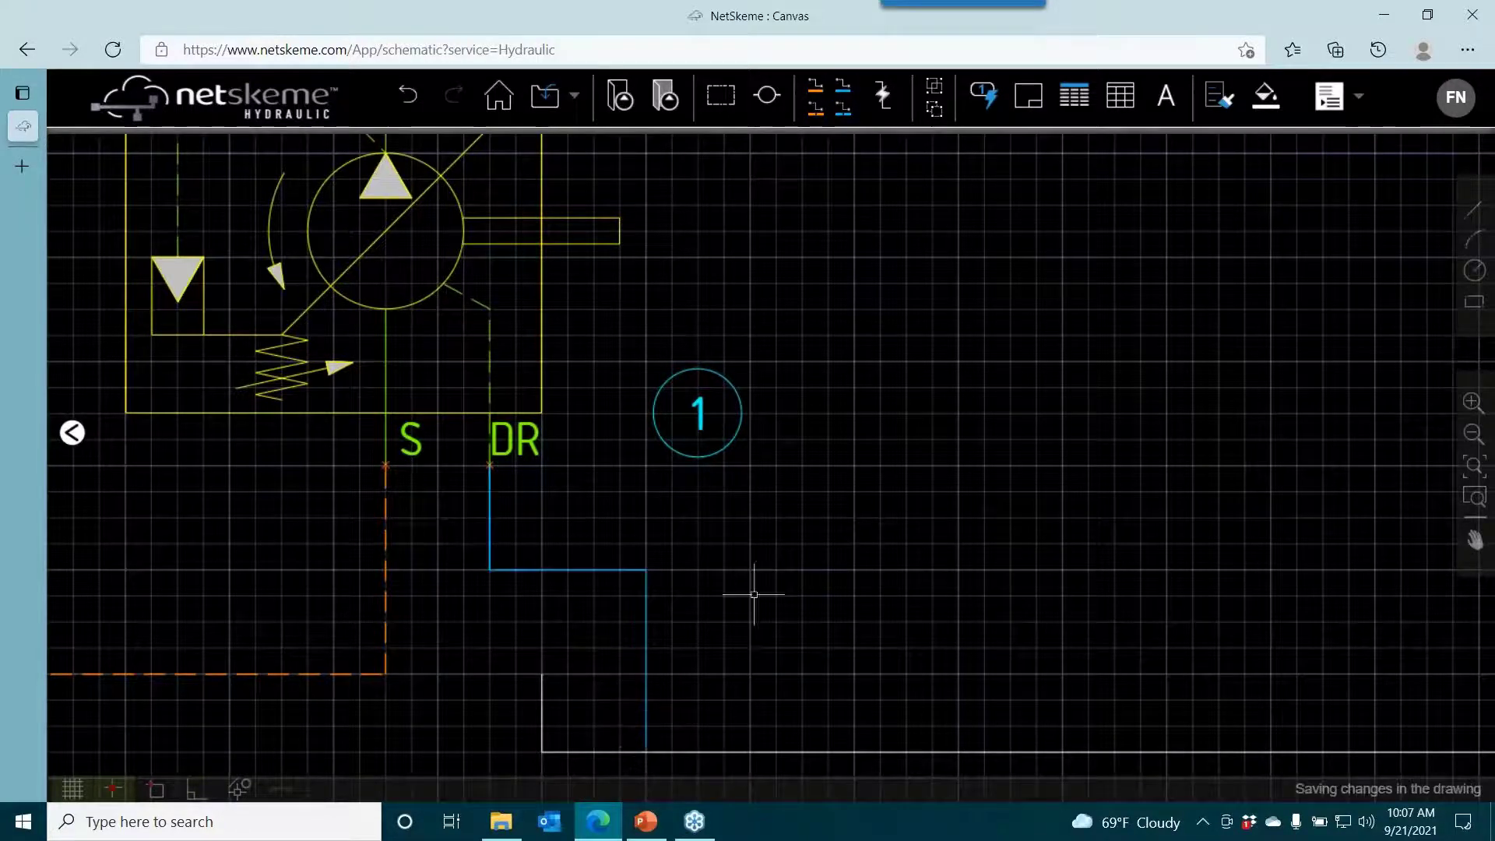
Draw a solid blue line from directional valve 2's T port around the pump to the reservoir's bottom edge.
{"action": "scroll", "coordinate": [754, 594], "scroll_direction": "down", "scroll_amount": 3}
{"action": "scroll", "coordinate": [855, 404], "scroll_direction": "up", "scroll_amount": 3}
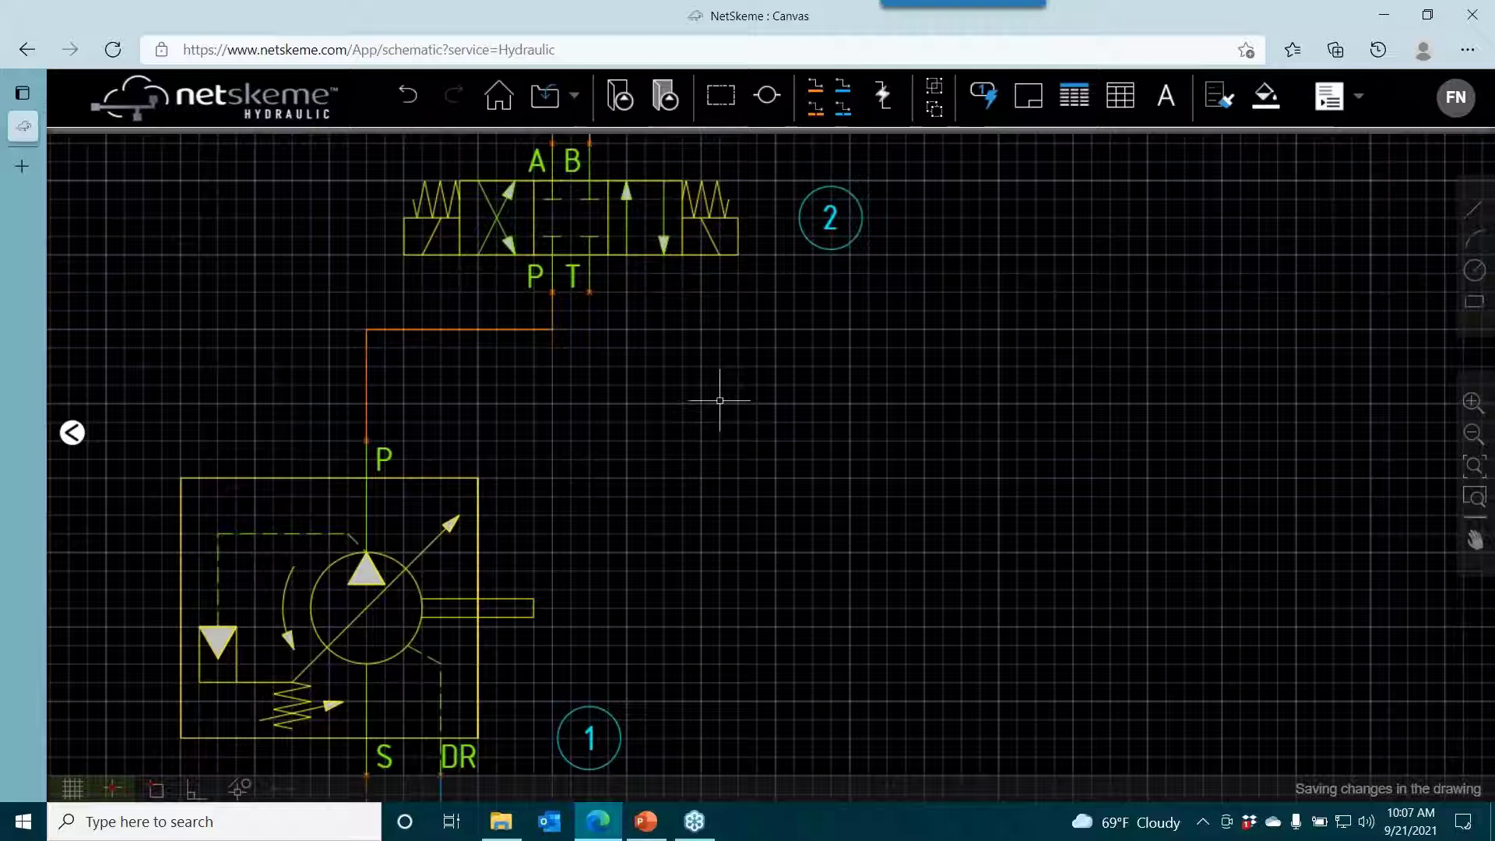
{"action": "left_click", "coordinate": [843, 86]}
{"action": "left_click", "coordinate": [590, 293]}
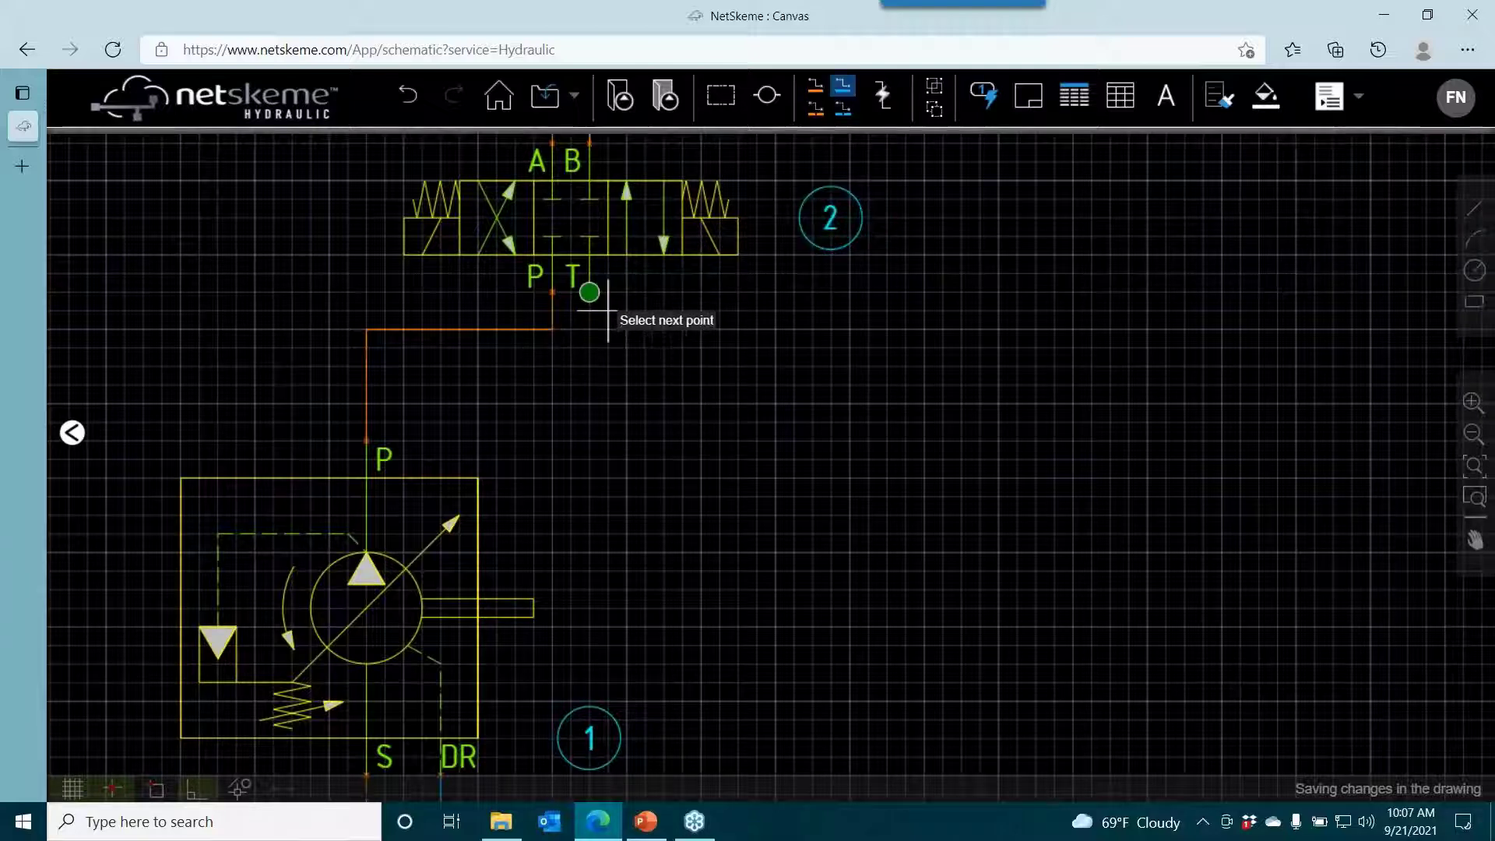
{"action": "left_click", "coordinate": [775, 626]}
{"action": "left_click_drag", "start_coordinate": [739, 661], "coordinate": [713, 308]}
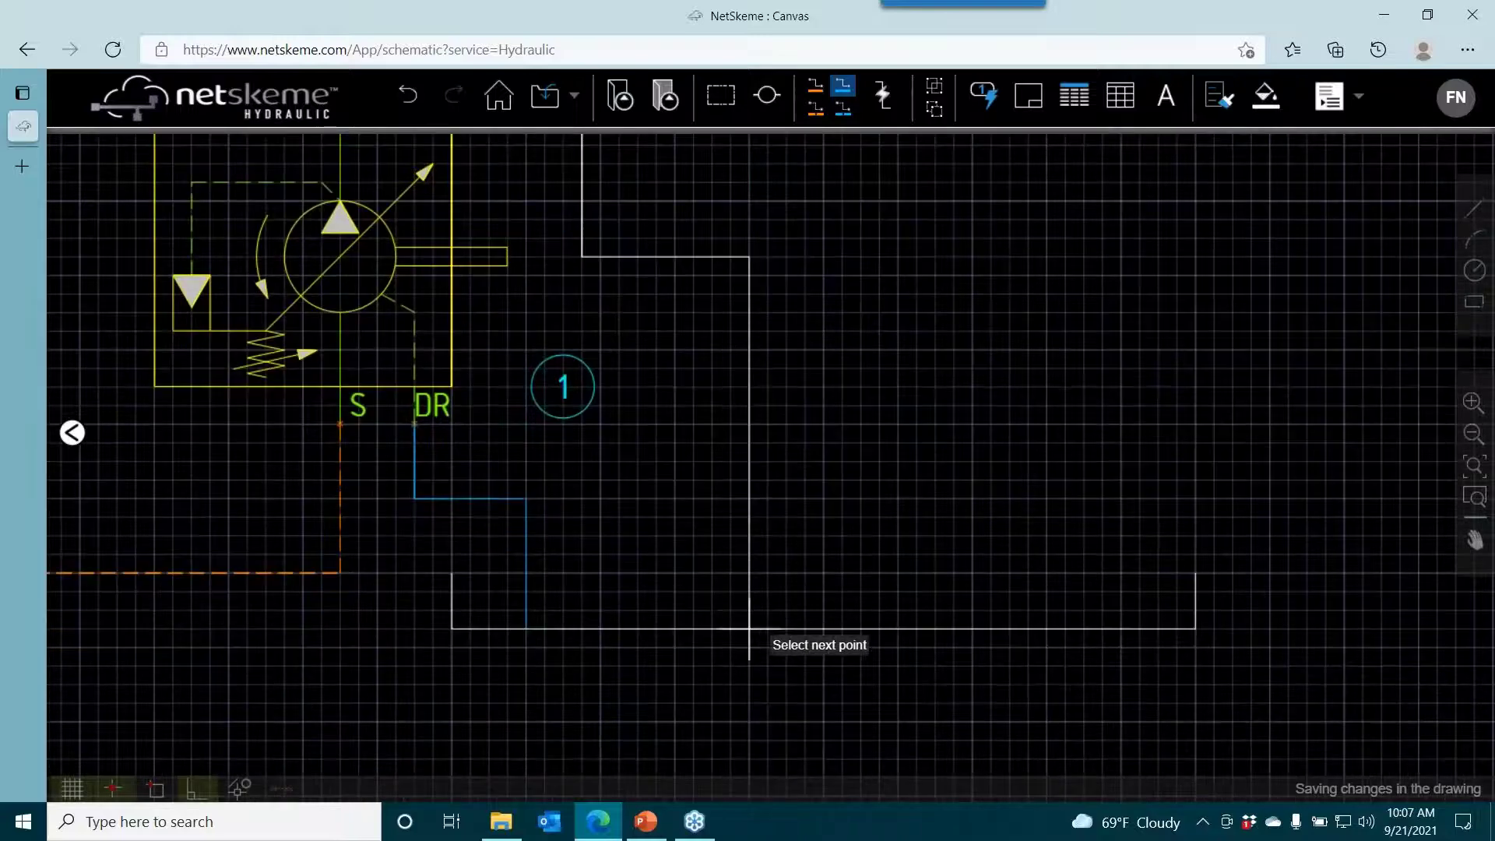
{"action": "left_click", "coordinate": [750, 660]}
{"action": "scroll", "coordinate": [642, 426], "scroll_direction": "down", "scroll_amount": 5}
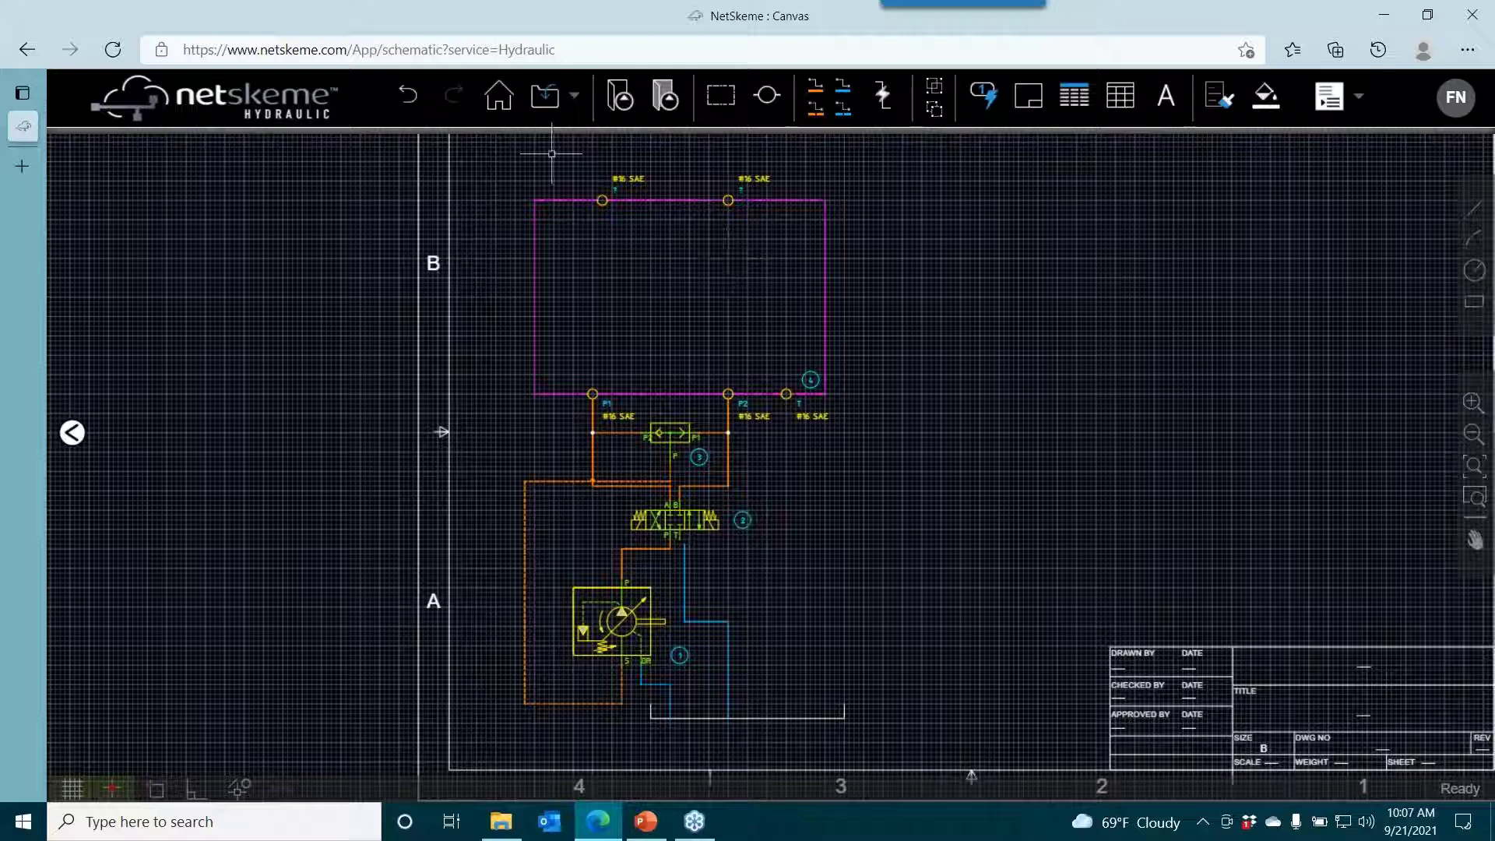
Find the JO-DL models in the symbol library and place the non-piloted normally open valve in the enclosure, with the piloted check-type valve above it.
{"action": "left_click", "coordinate": [621, 98]}
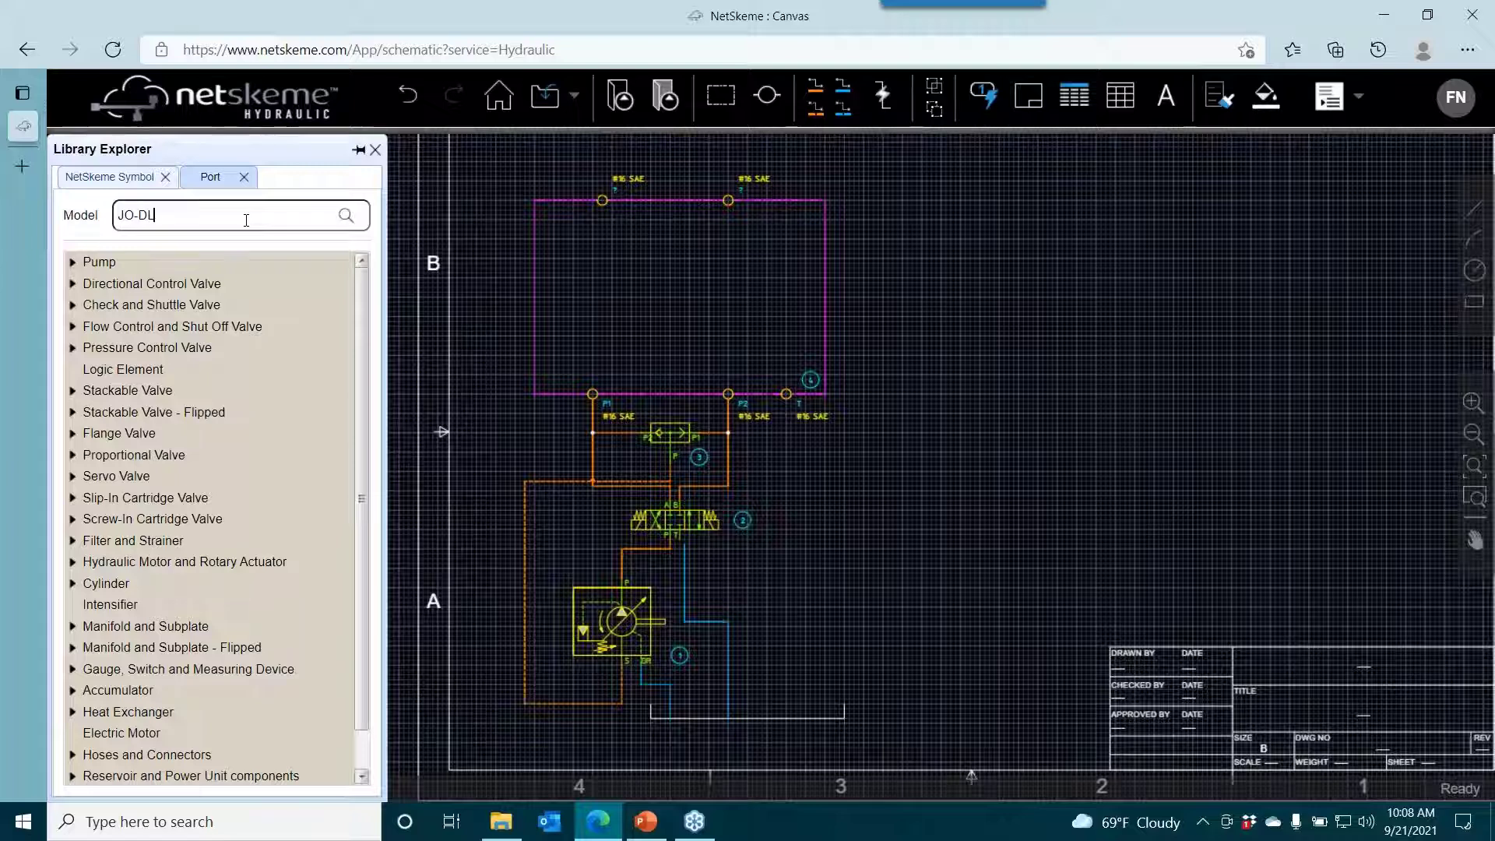
{"action": "key", "text": "Return"}
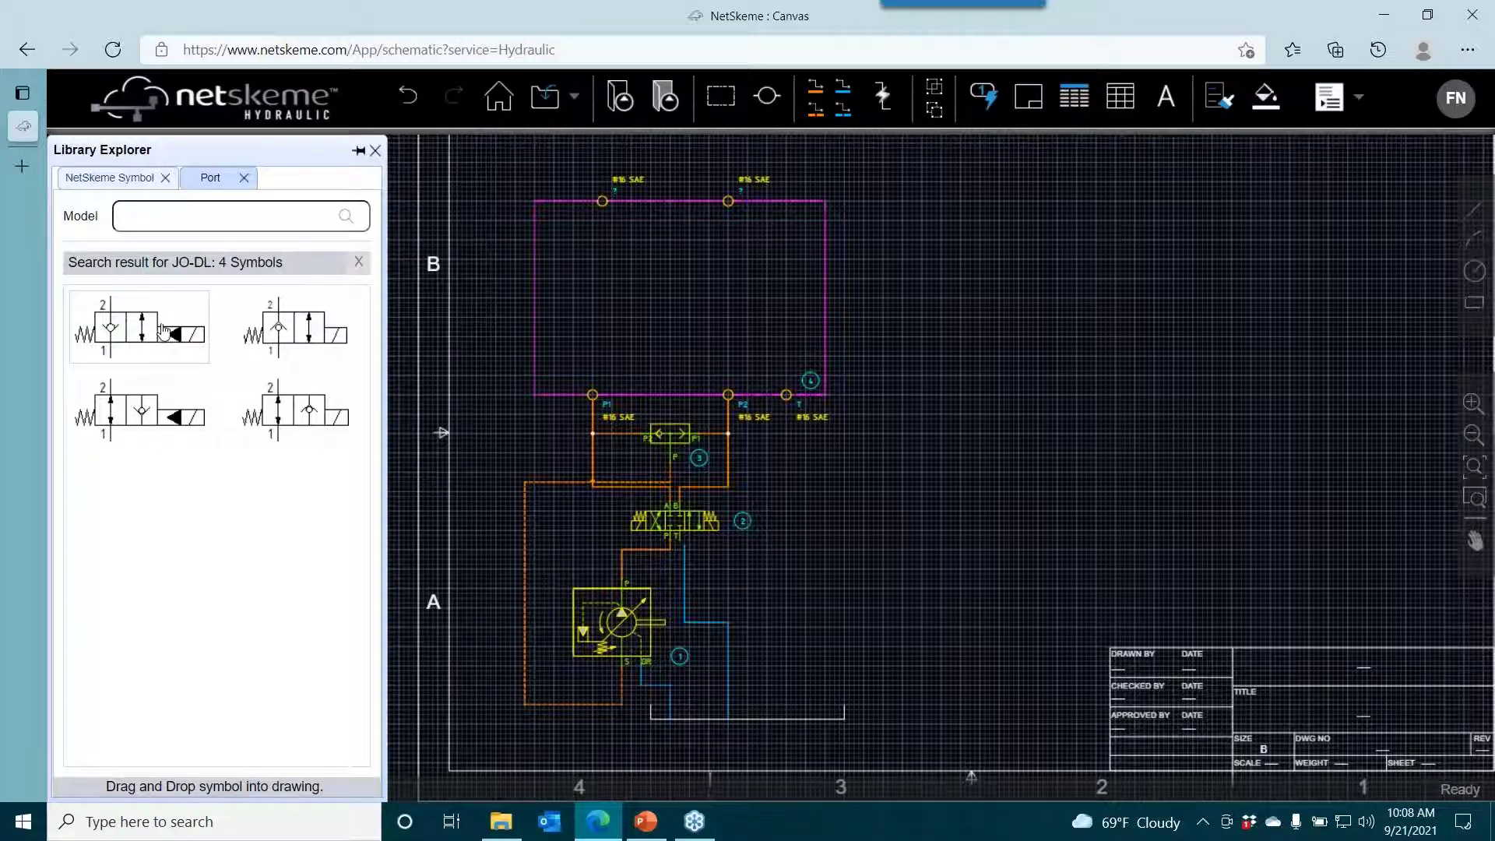
{"action": "left_click_drag", "start_coordinate": [278, 433], "coordinate": [600, 324]}
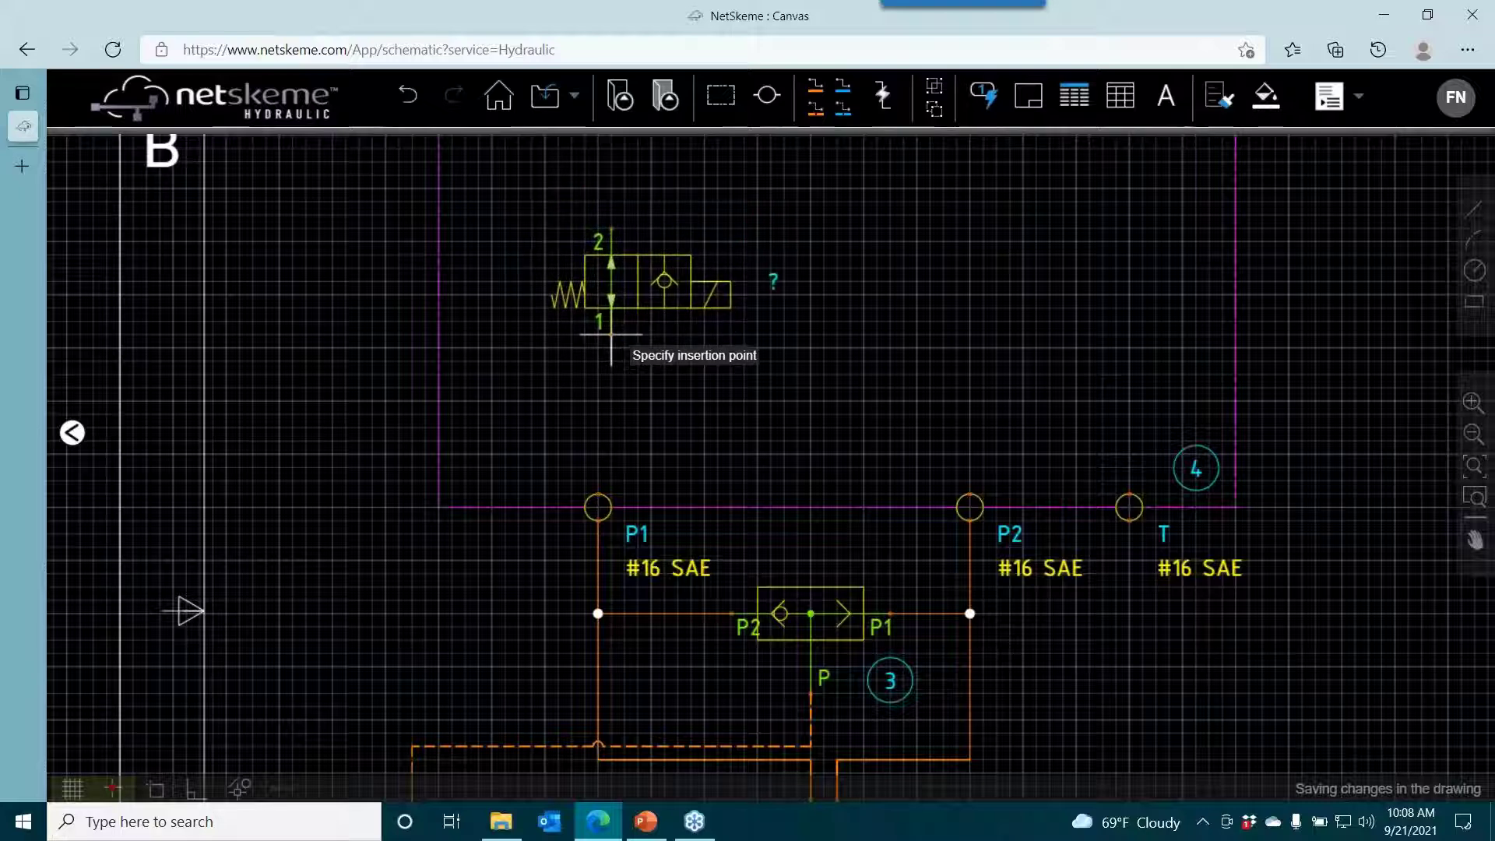
{"action": "left_click", "coordinate": [611, 332]}
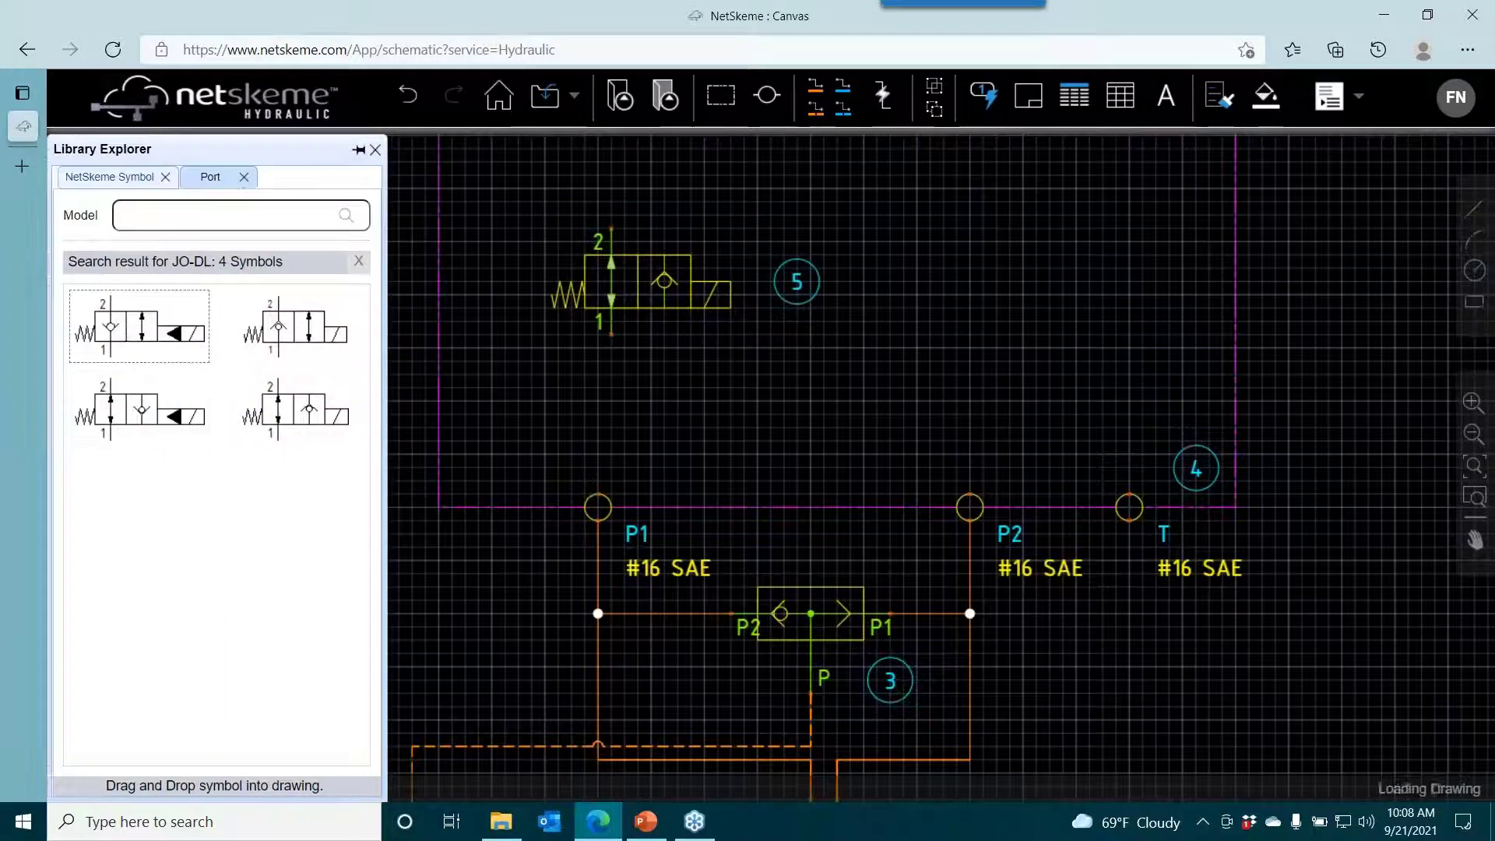
{"action": "left_click_drag", "start_coordinate": [617, 218], "coordinate": [572, 389]}
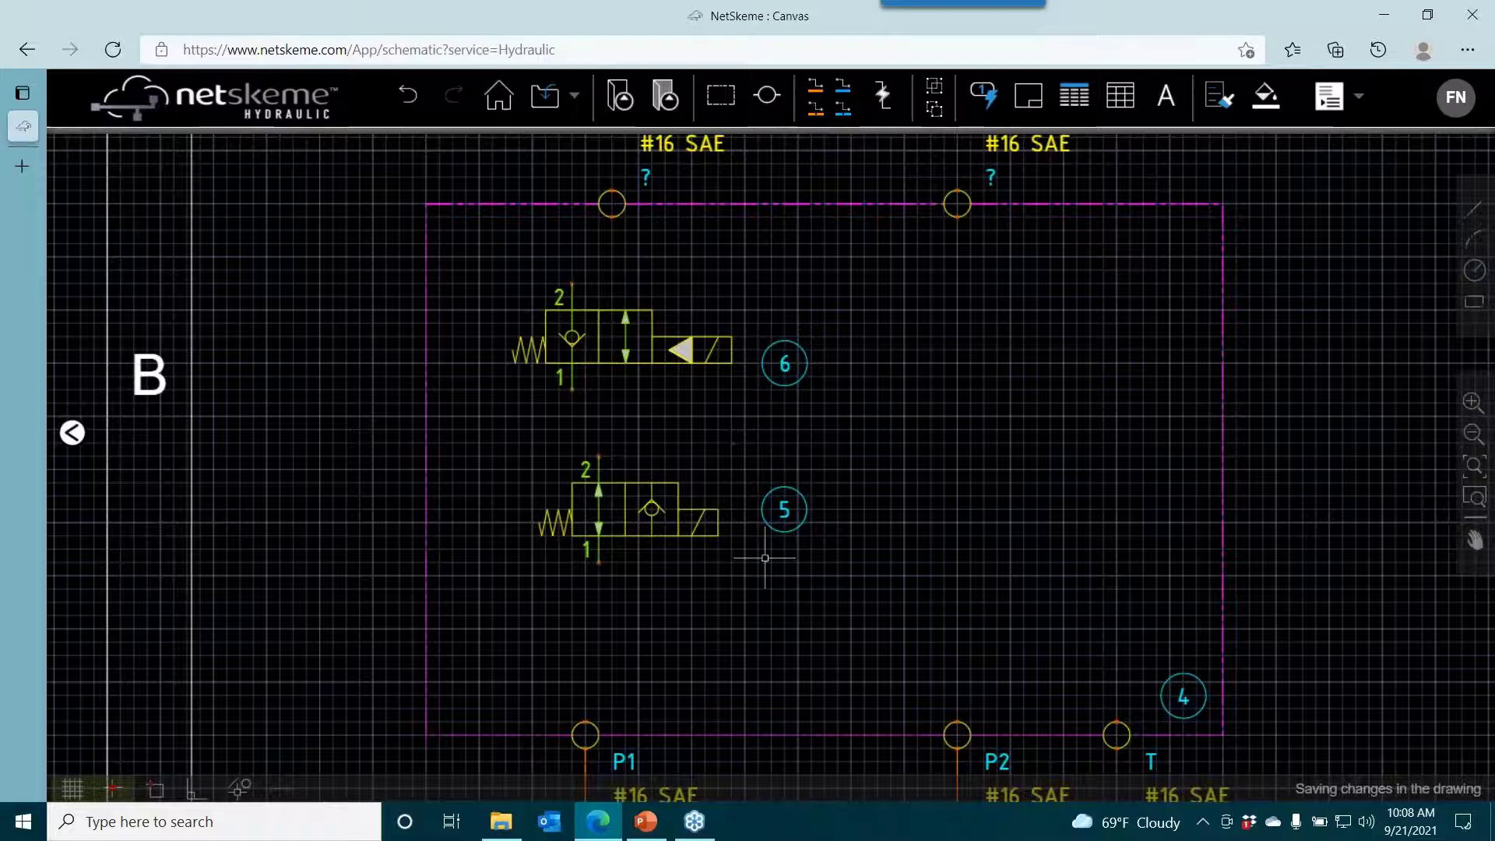
Move valve 5 directly above port P1 and connect its port 1 to P1 with a solid pressure line.
{"action": "scroll", "coordinate": [791, 490], "scroll_direction": "down", "scroll_amount": 3}
{"action": "left_click", "coordinate": [632, 458]}
{"action": "left_click_drag", "start_coordinate": [632, 459], "coordinate": [619, 485]}
{"action": "left_click", "coordinate": [815, 85]}
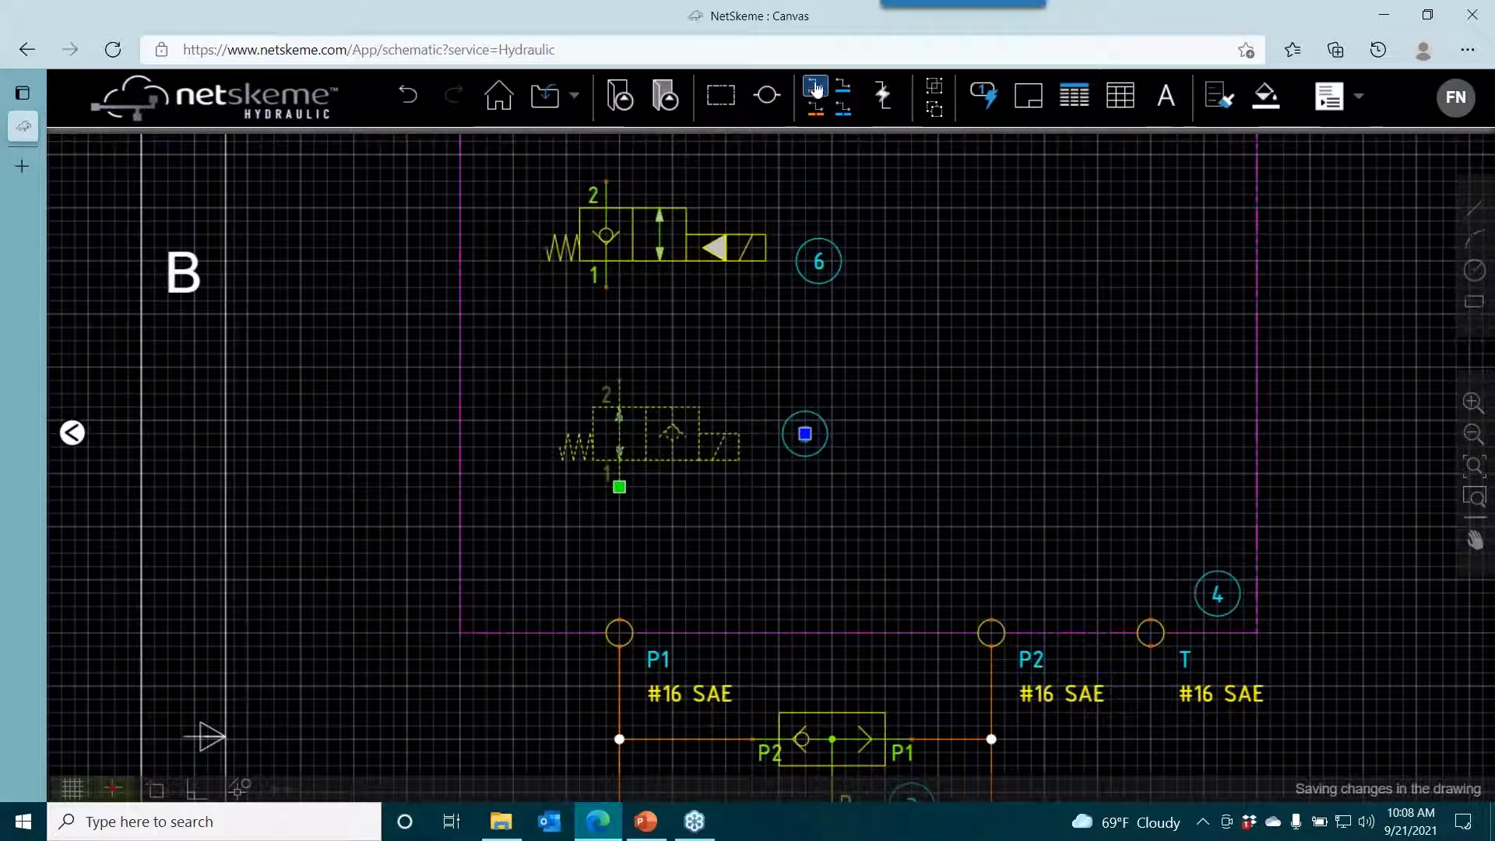
{"action": "left_click", "coordinate": [619, 632]}
{"action": "left_click", "coordinate": [619, 485]}
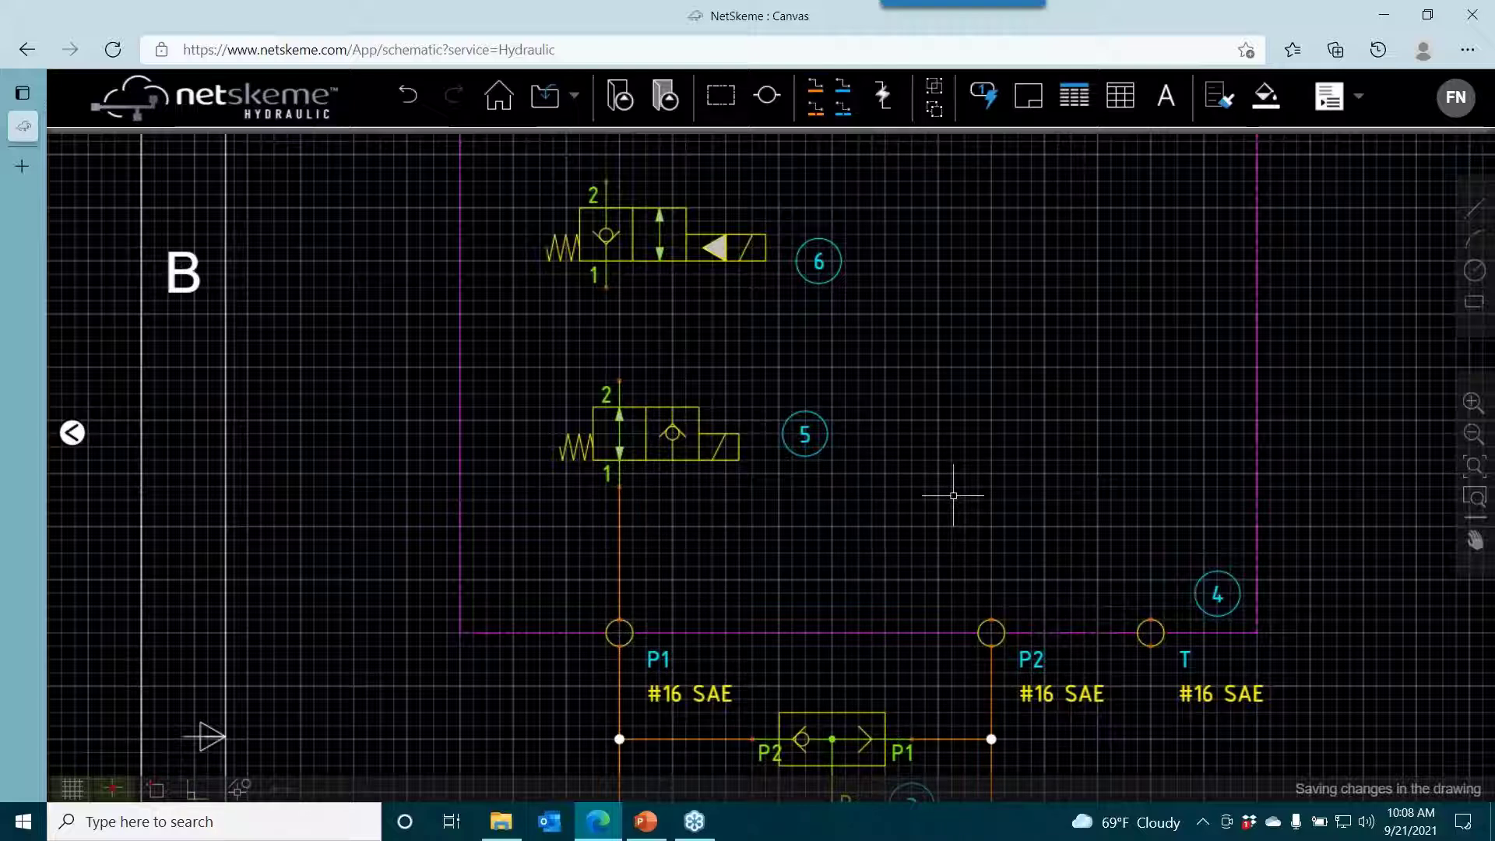
Flip valve 6 horizontally and shift it right so the whole symbol sits inside the enclosure.
{"action": "left_click", "coordinate": [646, 246]}
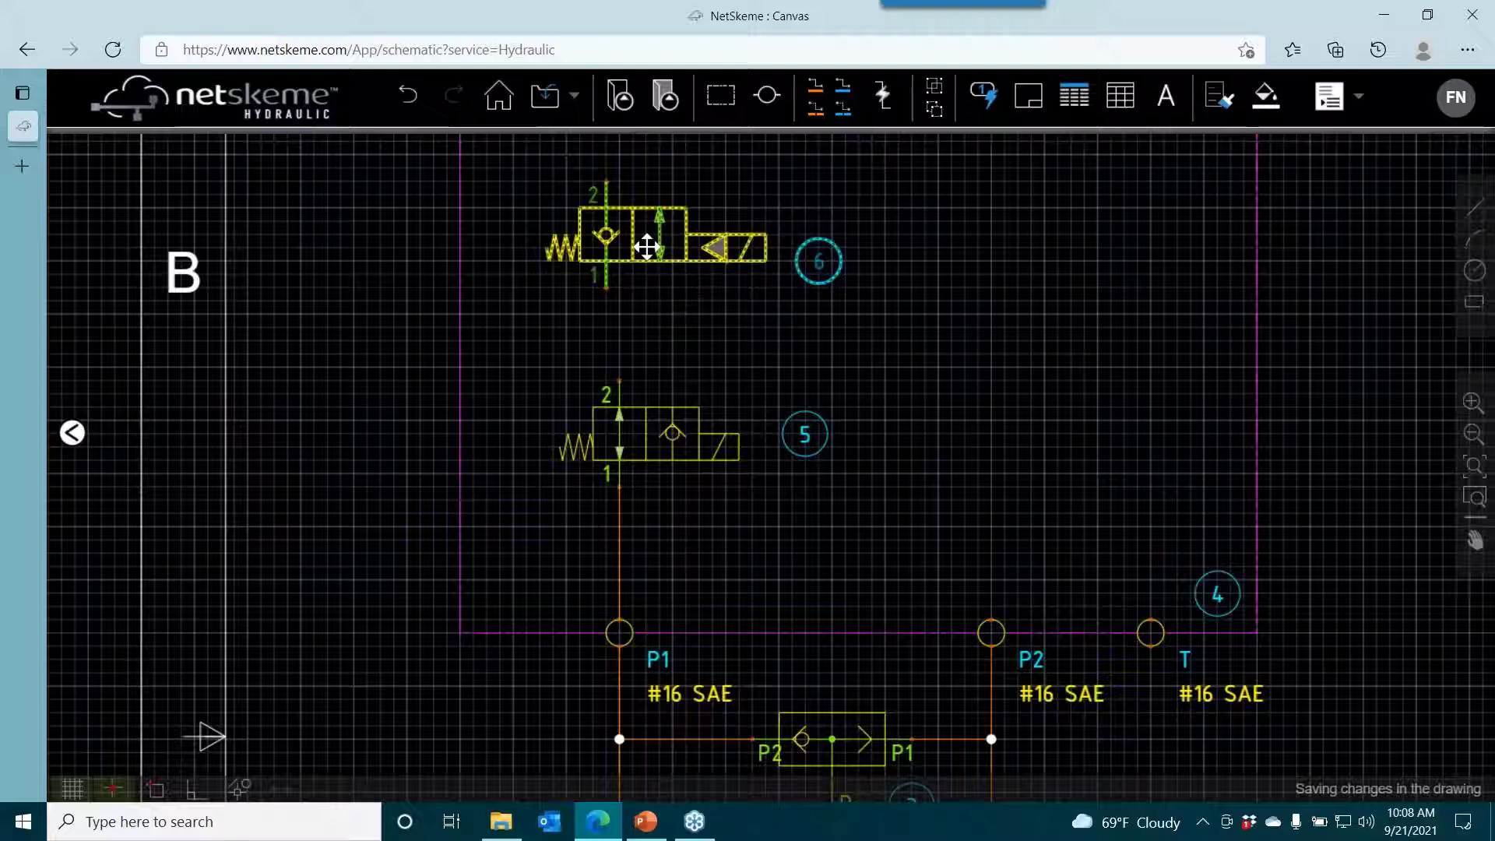
{"action": "right_click", "coordinate": [646, 247]}
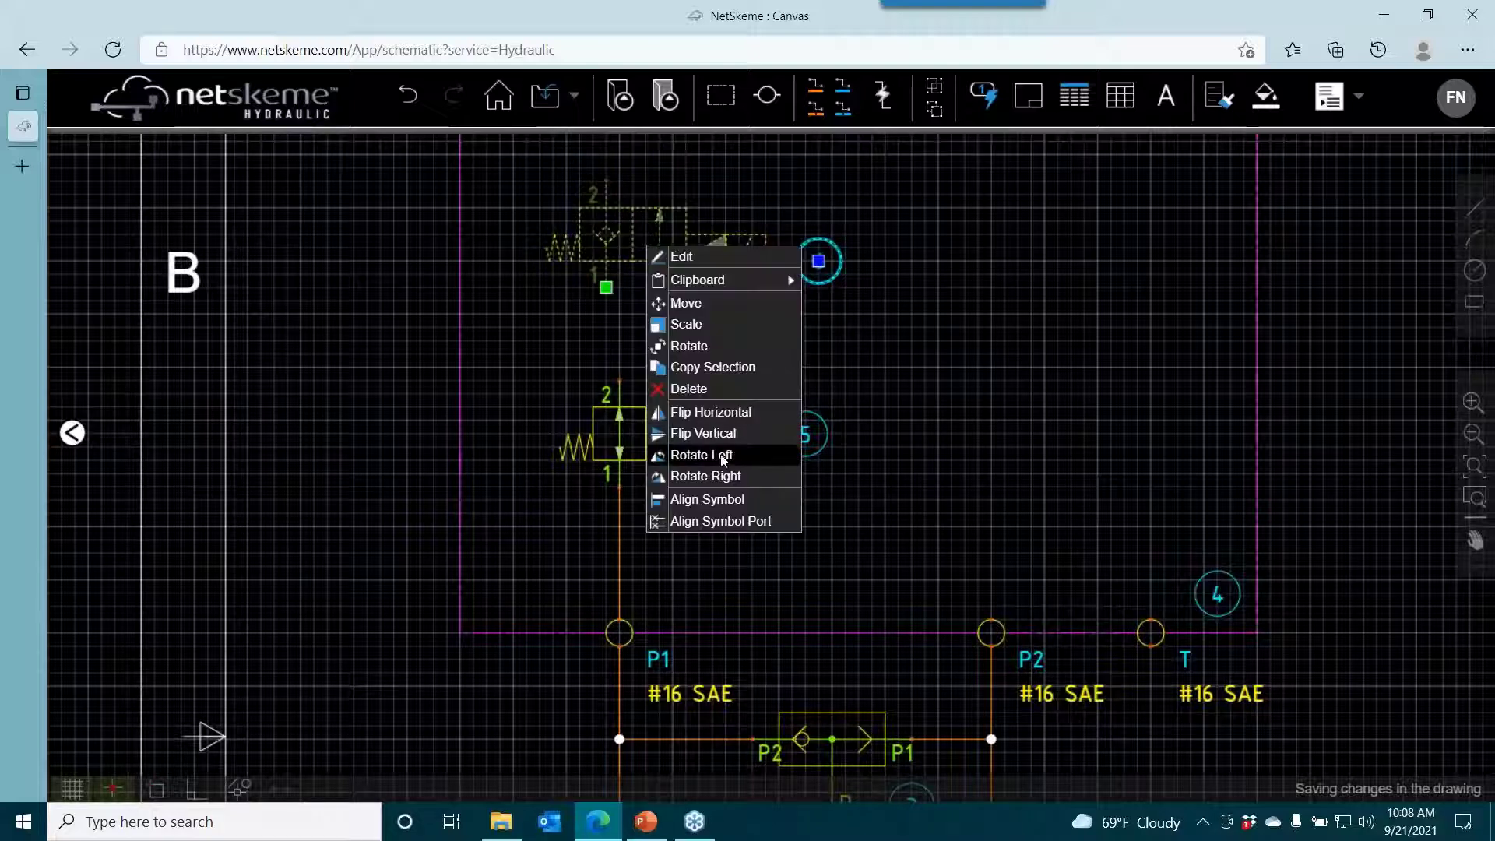
{"action": "key", "text": "Return"}
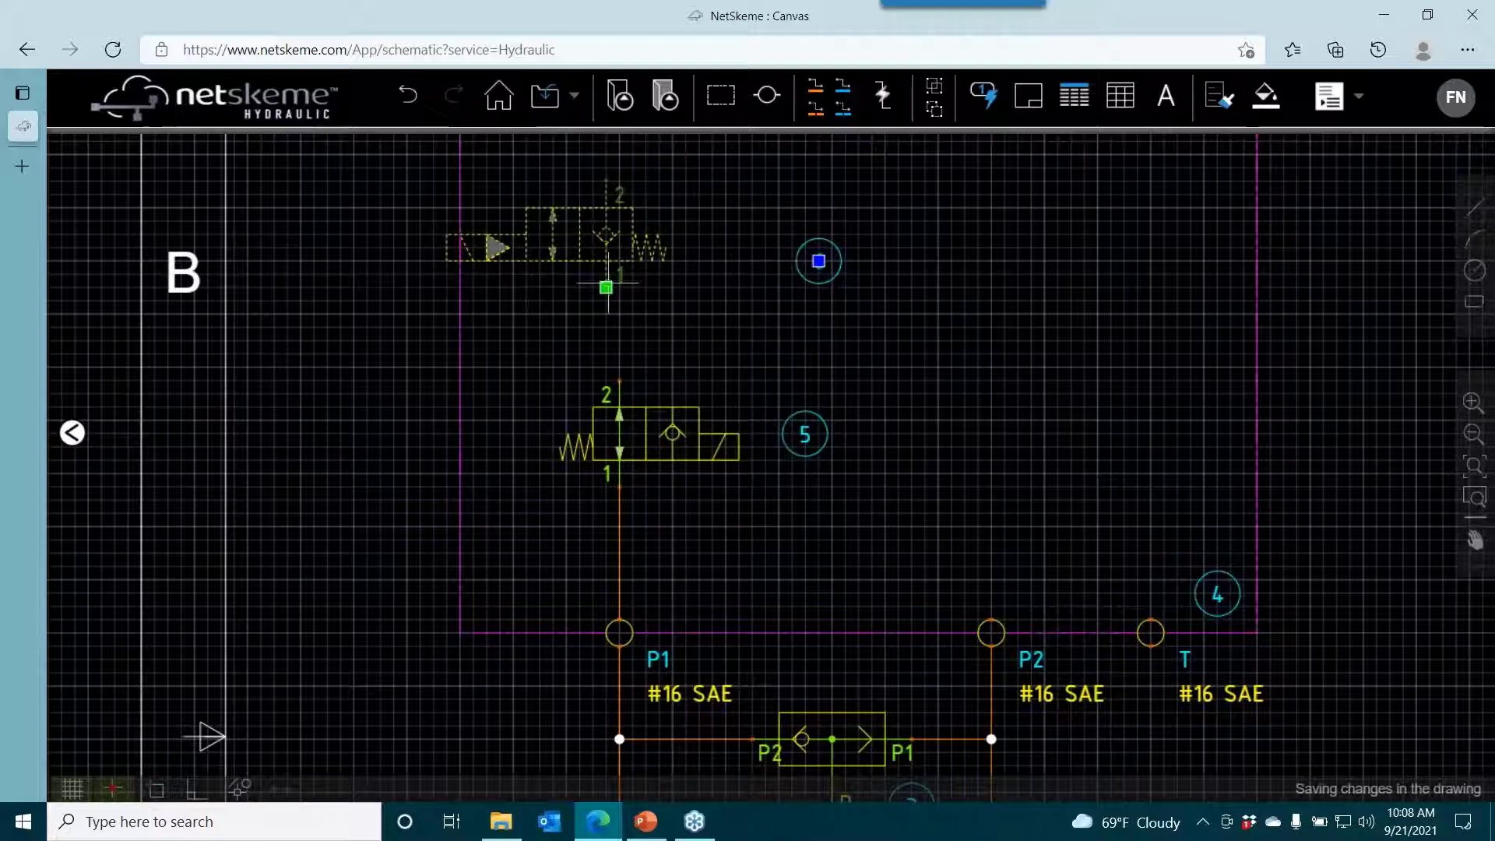
{"action": "left_click_drag", "start_coordinate": [606, 288], "coordinate": [711, 287]}
Move item balloon 6 beside its valve's port 2 and item balloon 5 below its valve's solenoid.
{"action": "left_click_drag", "start_coordinate": [931, 255], "coordinate": [779, 207]}
{"action": "left_click", "coordinate": [806, 434]}
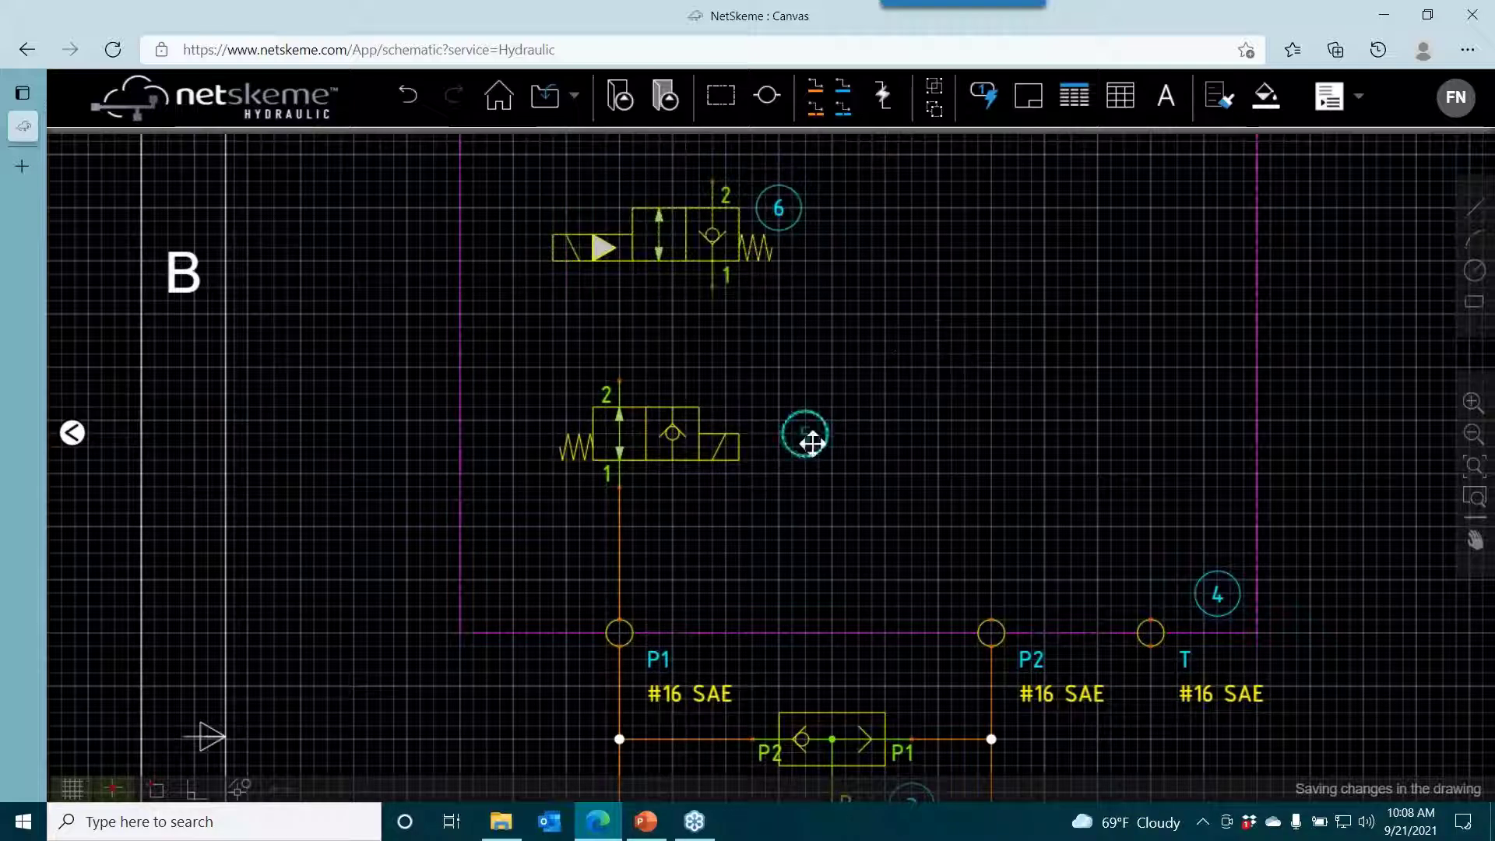
{"action": "left_click_drag", "start_coordinate": [806, 434], "coordinate": [712, 501]}
Draw a solid pressure line from valve 6's port 2 to the enclosure's upper-left port and lower its horizontal segment clear of the border.
{"action": "scroll", "coordinate": [855, 416], "scroll_direction": "up", "scroll_amount": 3}
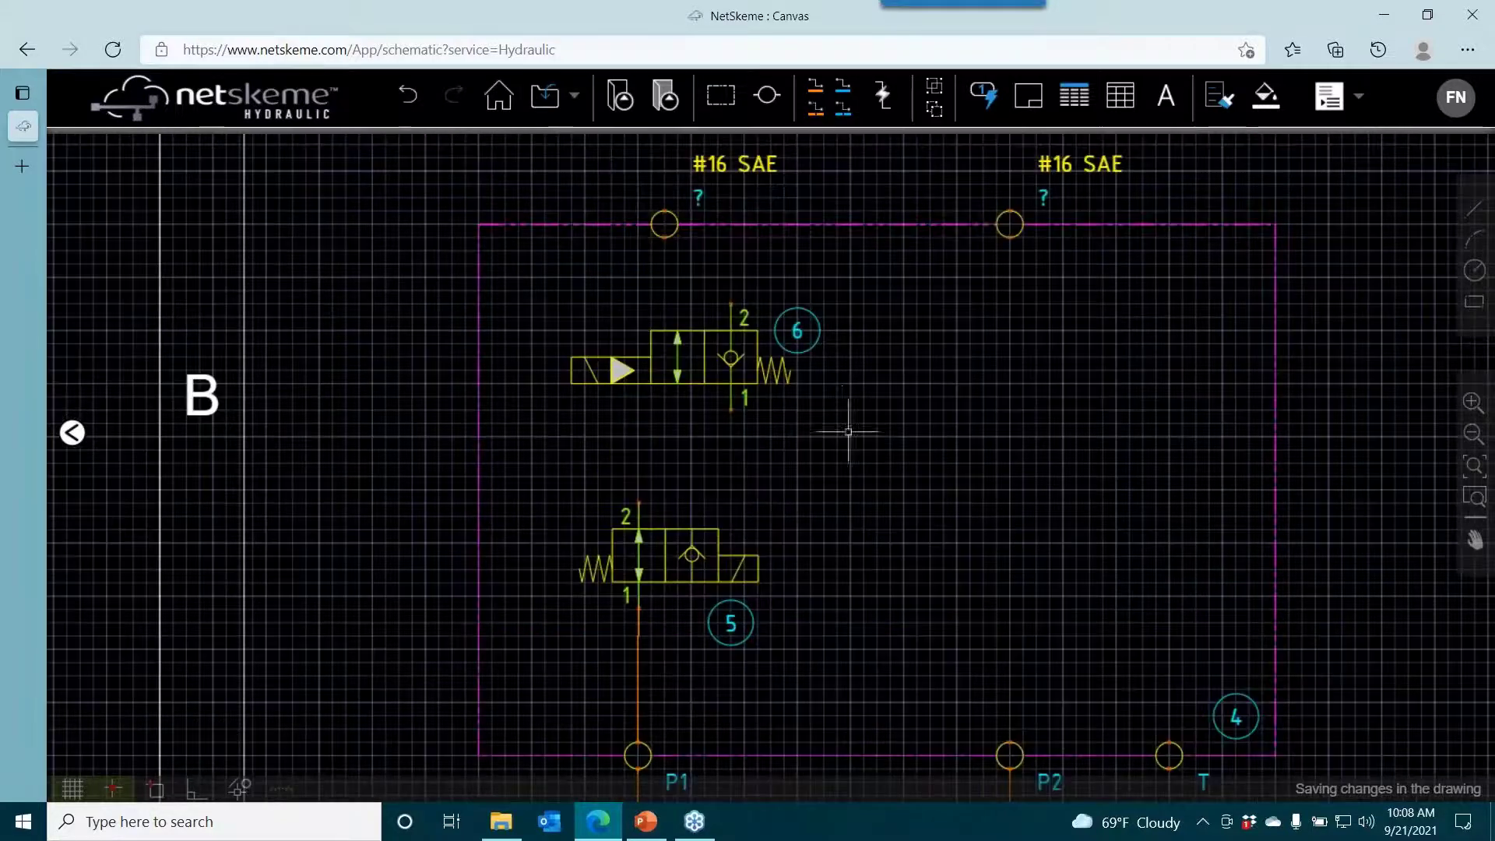
{"action": "left_click", "coordinate": [817, 92]}
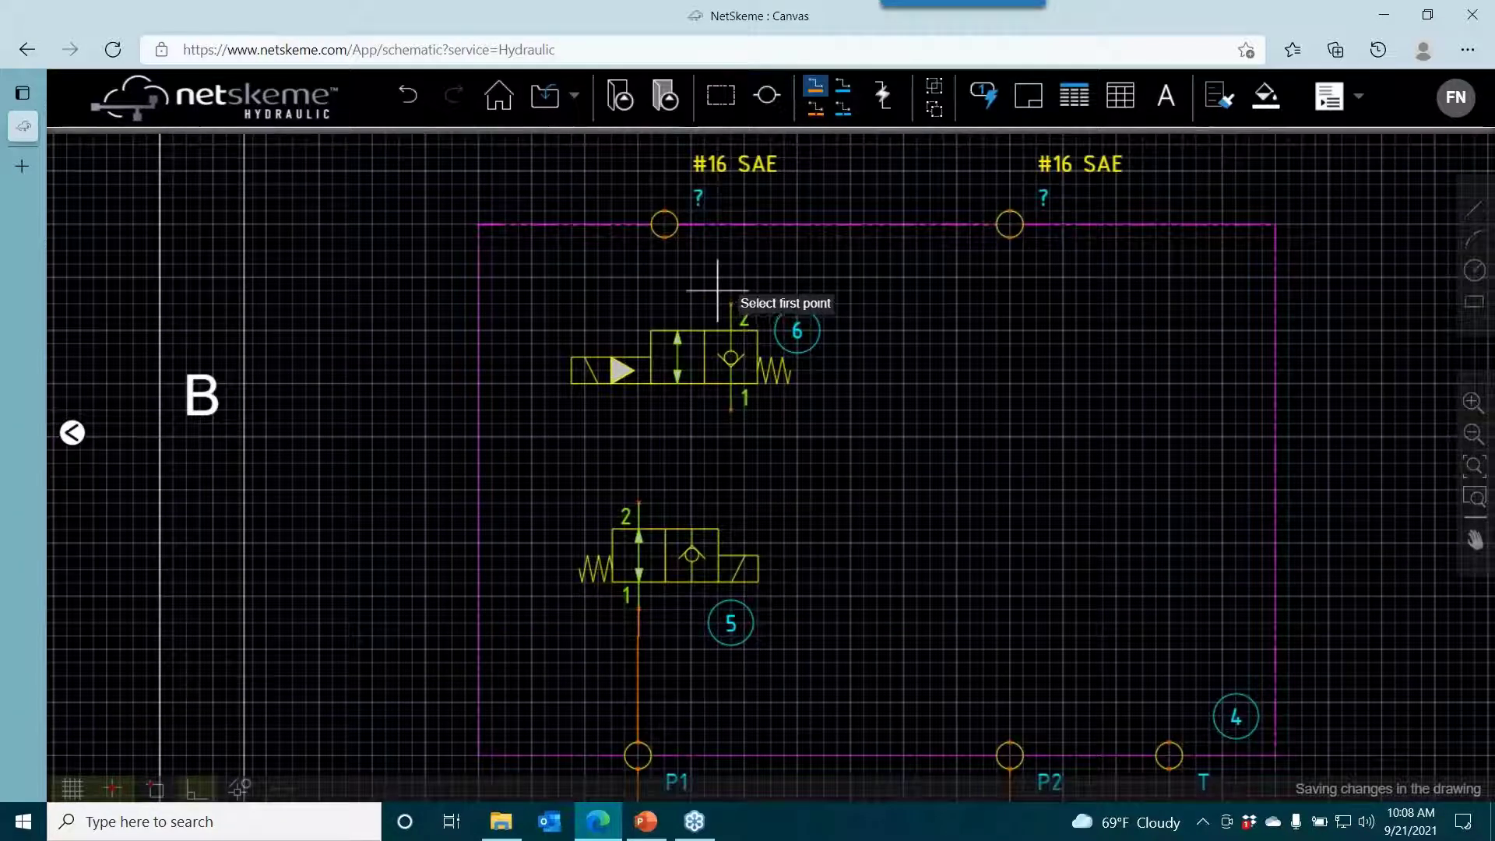
{"action": "left_click", "coordinate": [730, 304]}
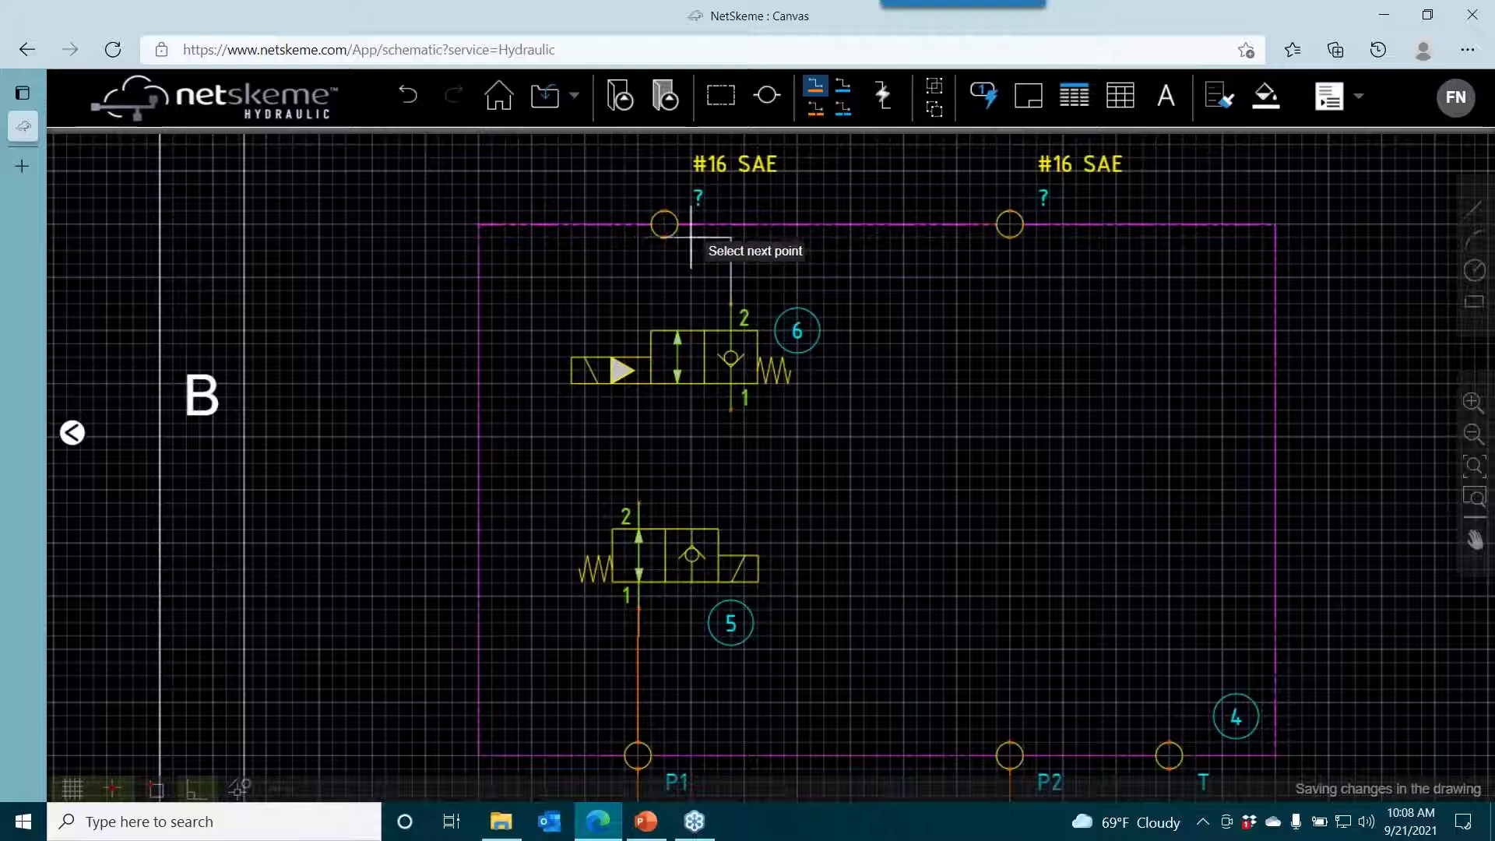
{"action": "left_click", "coordinate": [665, 231]}
{"action": "right_click", "coordinate": [778, 240]}
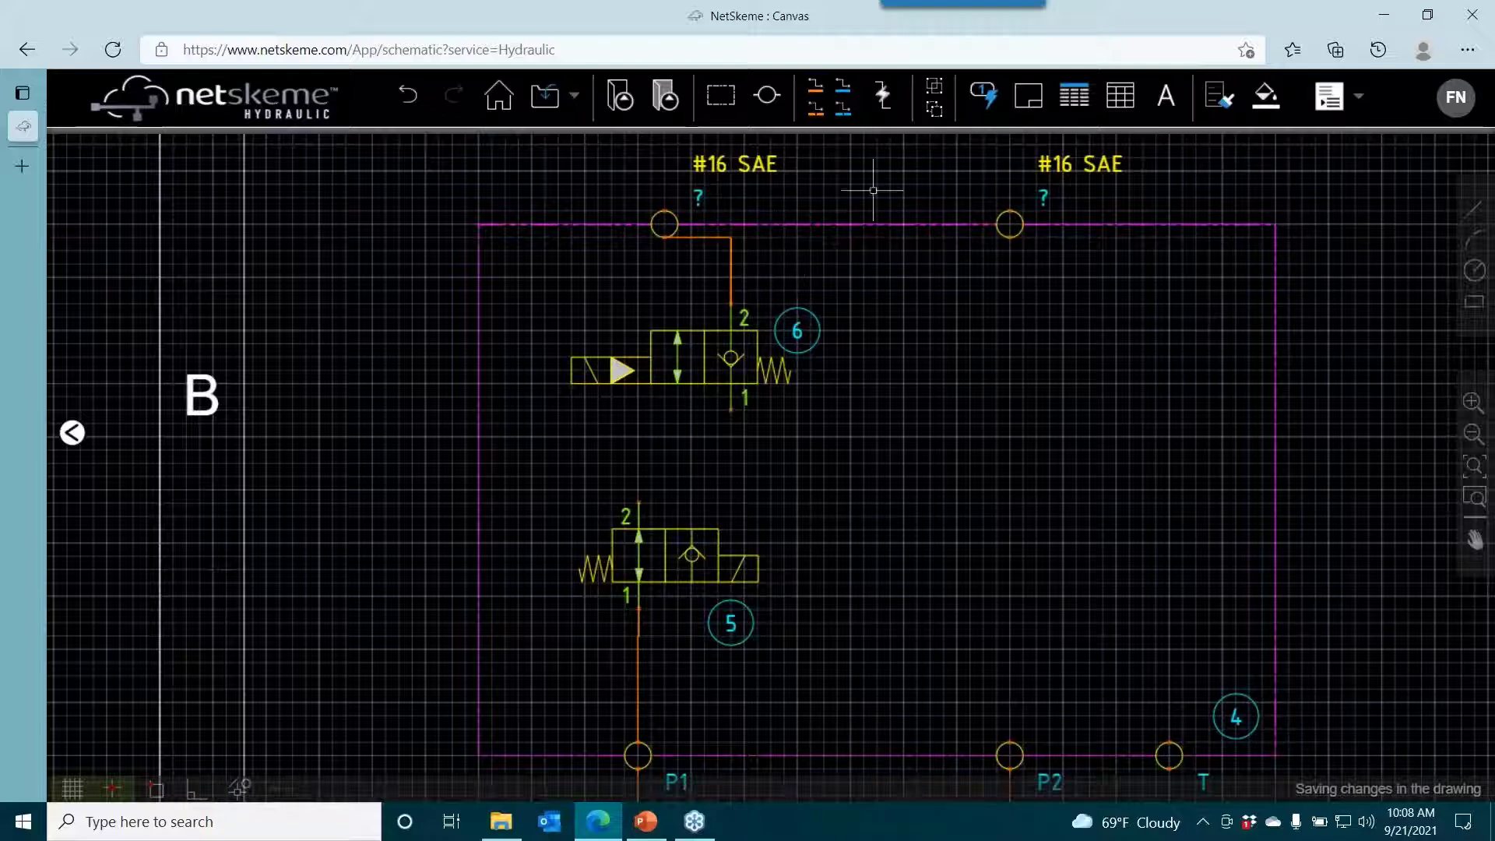
{"action": "left_click", "coordinate": [697, 237]}
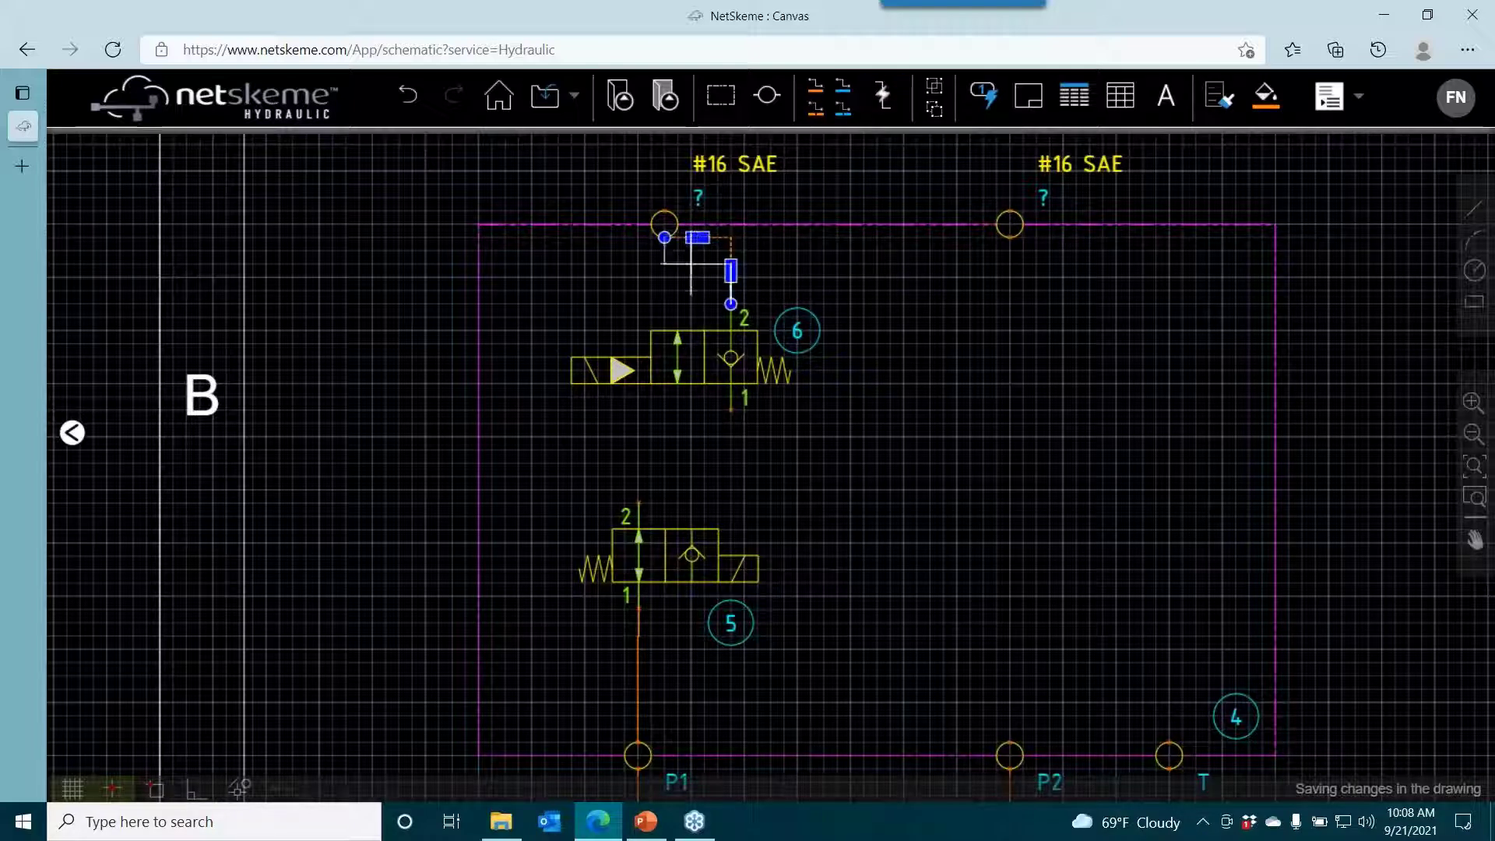
{"action": "left_click", "coordinate": [750, 244]}
Turn on automatic line routing, connect the corner below the upper-left port to valve 5's port 2, and align valve 5 with P1.
{"action": "left_click", "coordinate": [885, 100]}
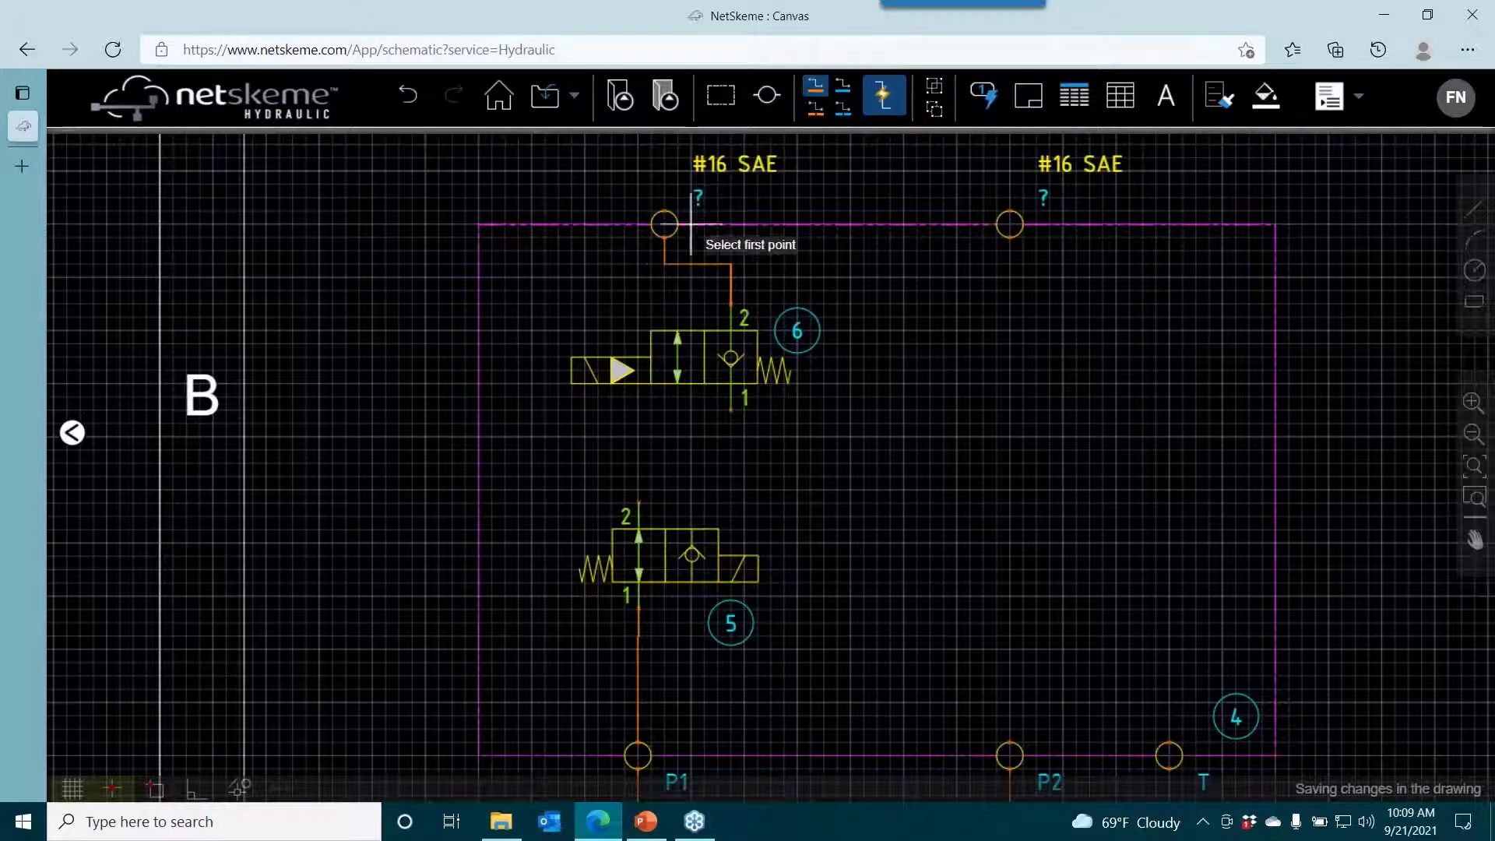
{"action": "left_click", "coordinate": [664, 263]}
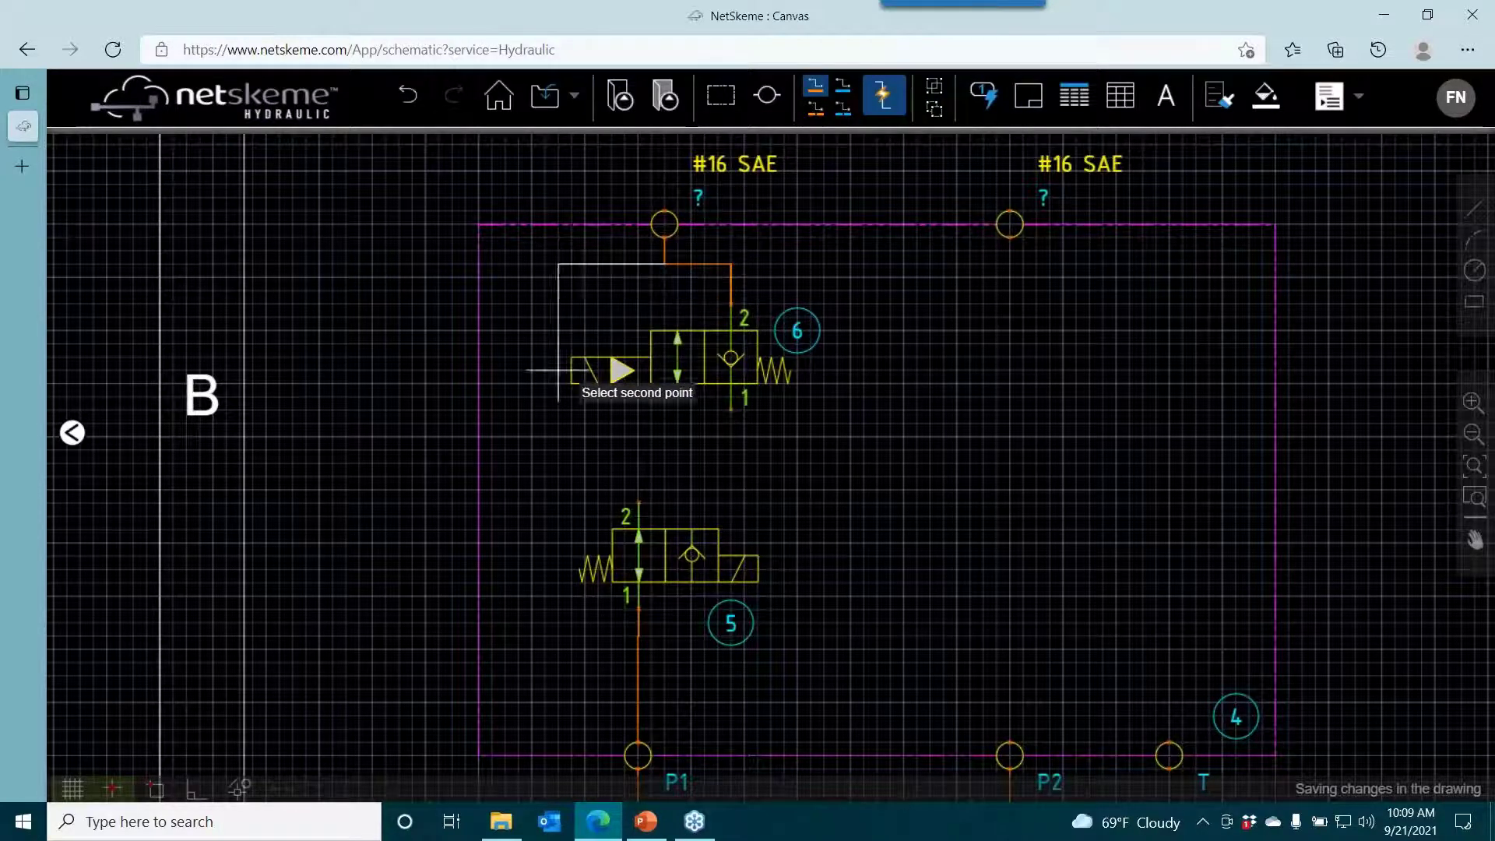
{"action": "left_click", "coordinate": [639, 506]}
{"action": "left_click", "coordinate": [639, 381]}
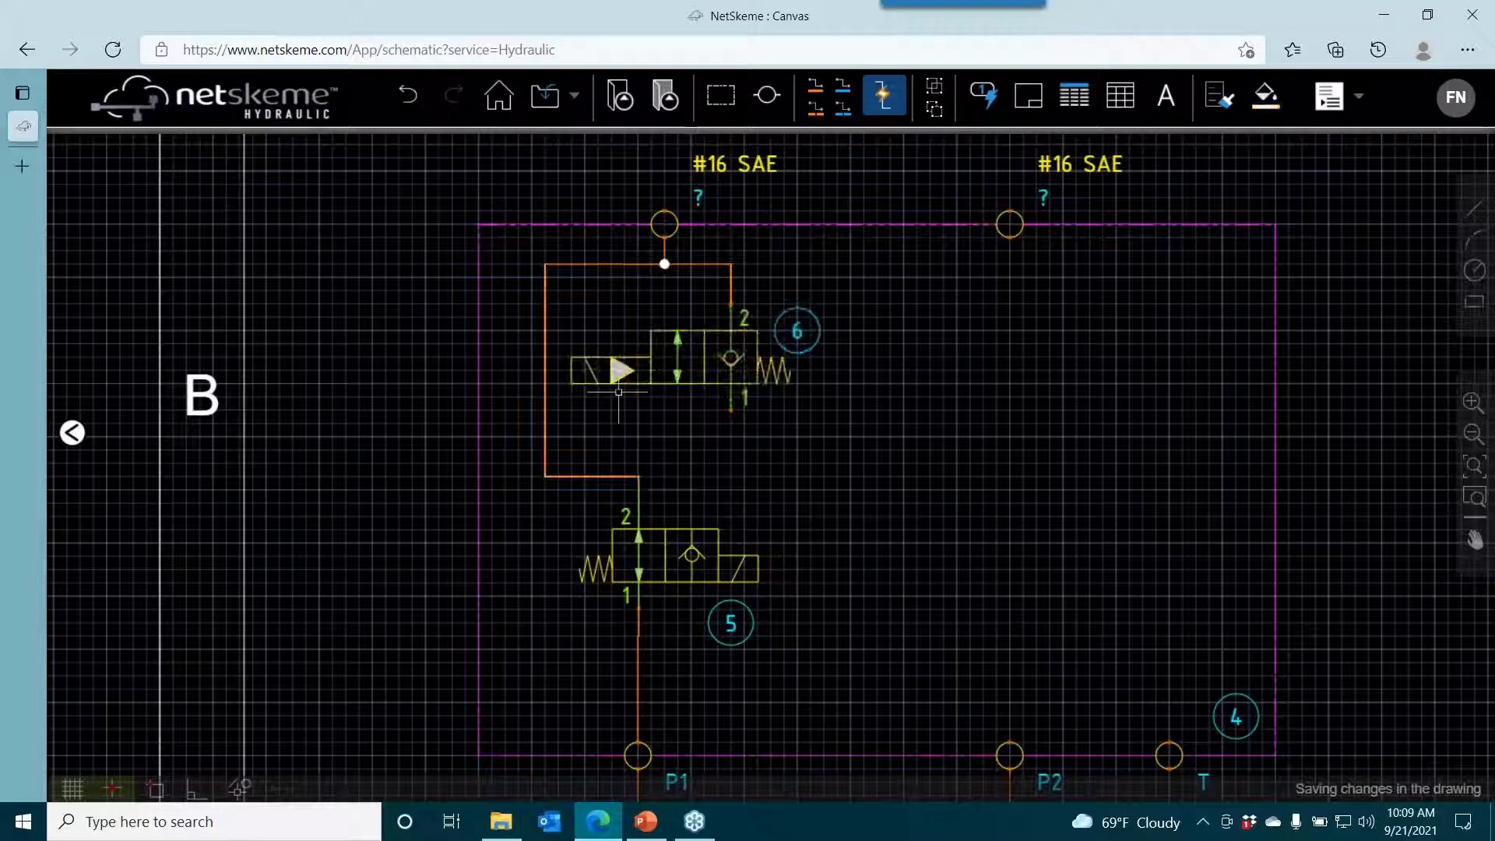
{"action": "left_click", "coordinate": [635, 607]}
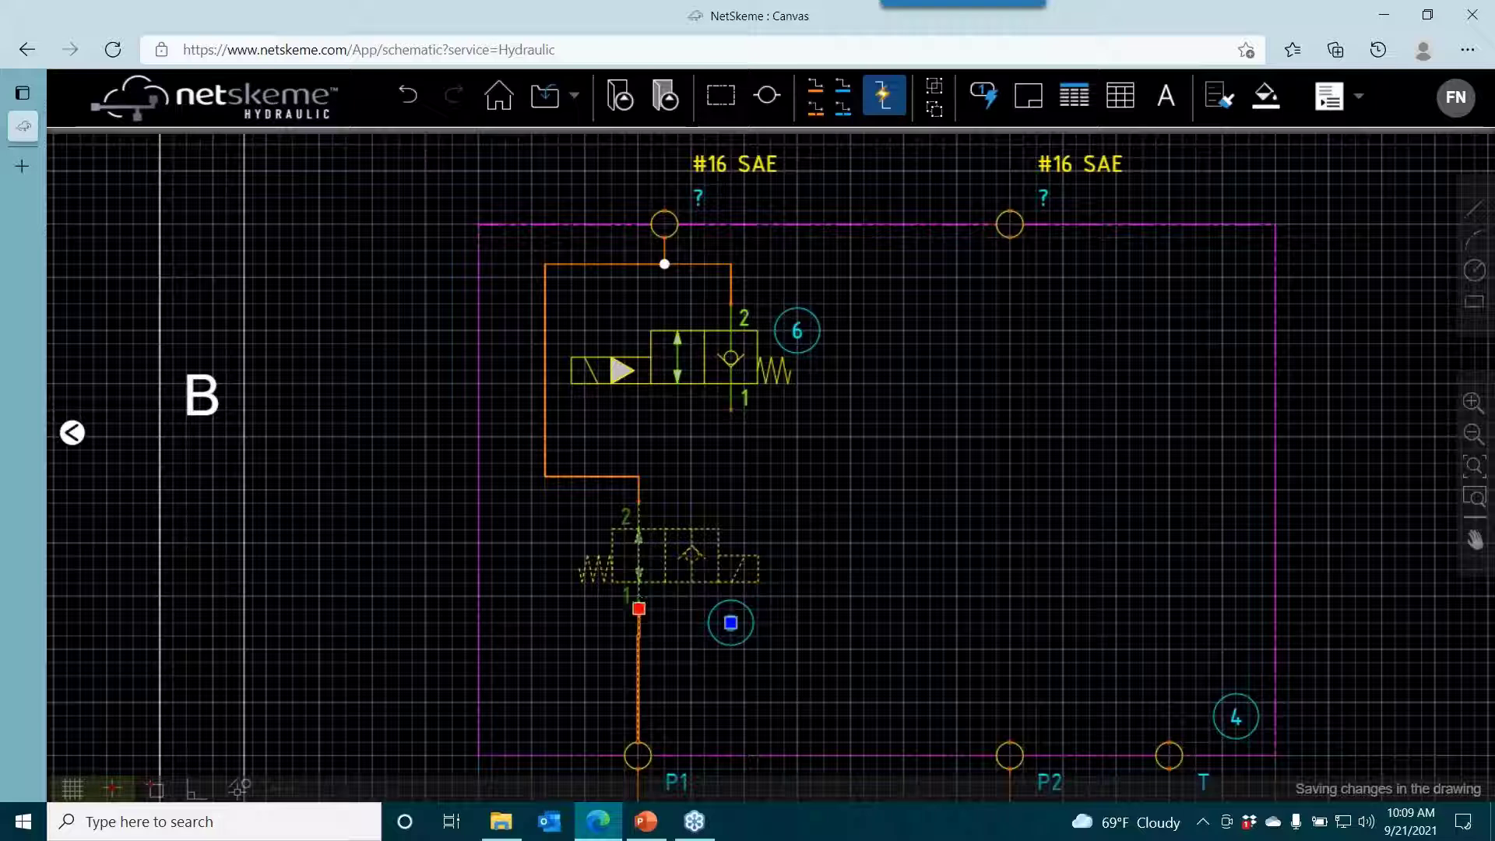
{"action": "left_click", "coordinate": [760, 465]}
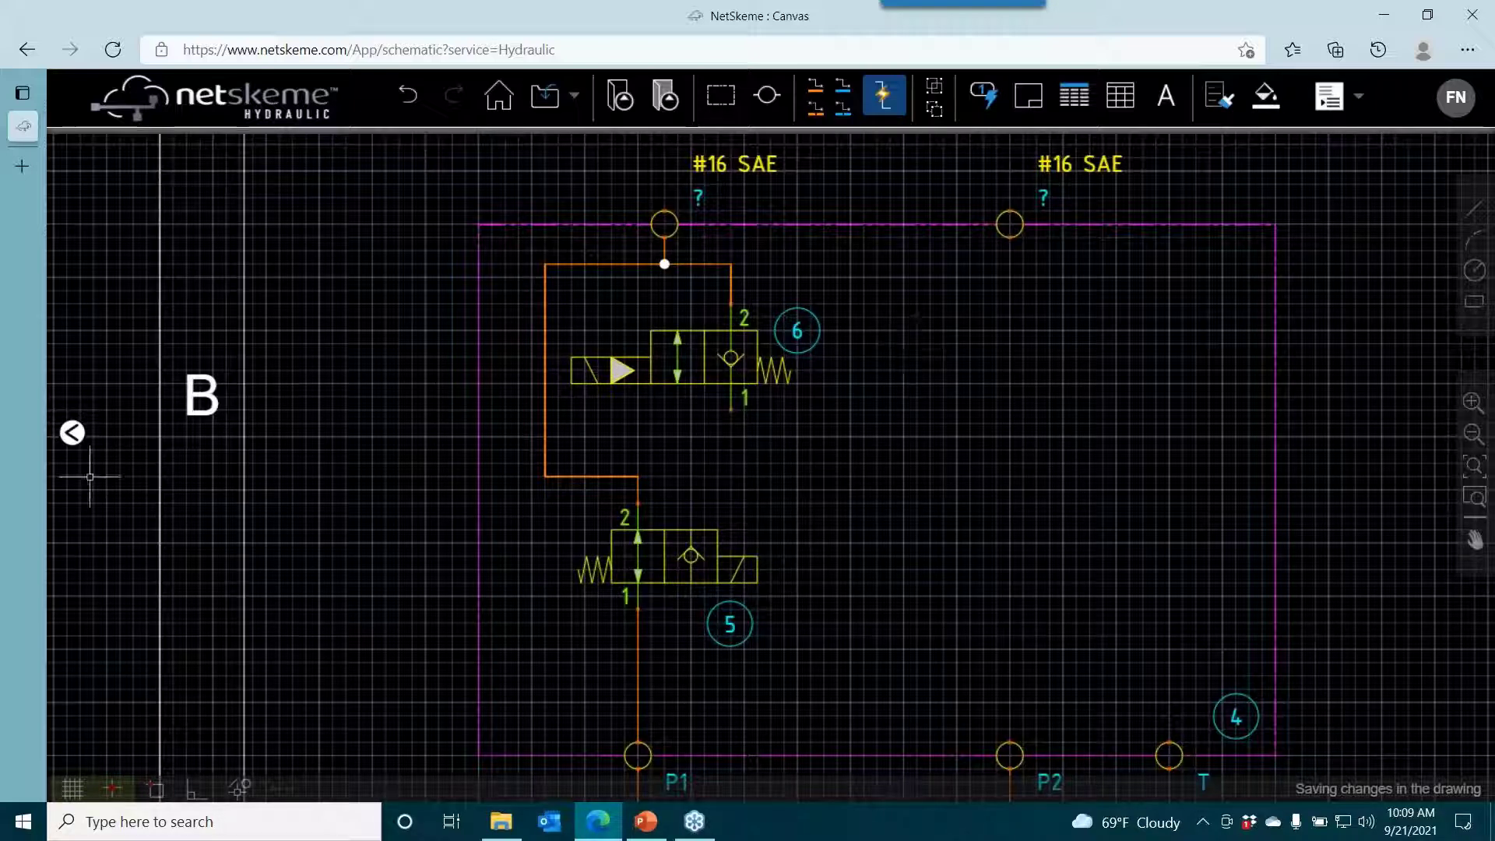
Insert the plain spring-loaded surface-mounted check valve from the symbol library between valves 5 and 6, to their right.
{"action": "left_click", "coordinate": [73, 432]}
{"action": "left_click", "coordinate": [361, 260]}
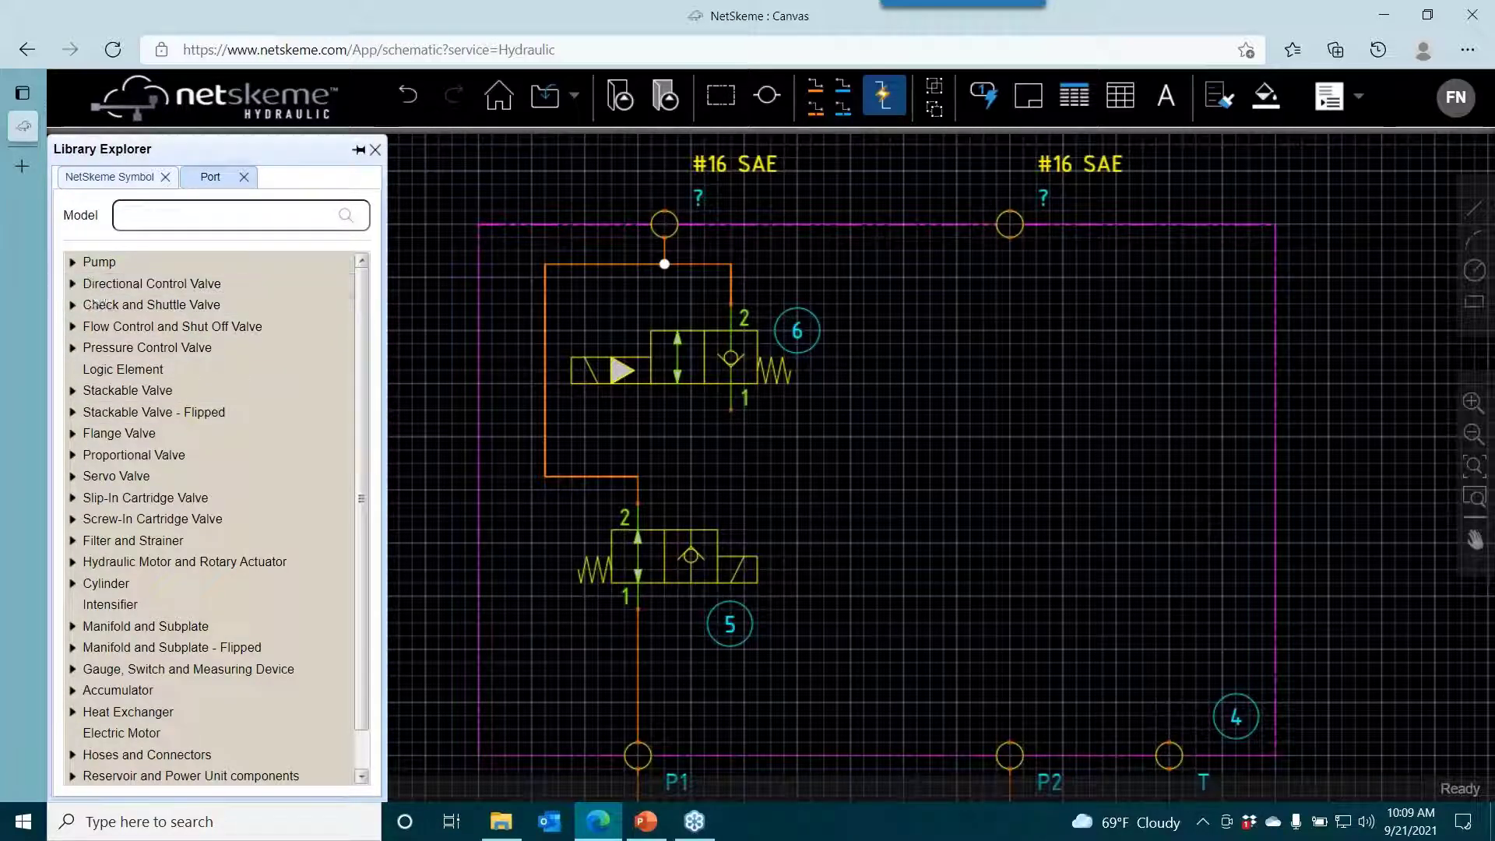
{"action": "left_click", "coordinate": [98, 304]}
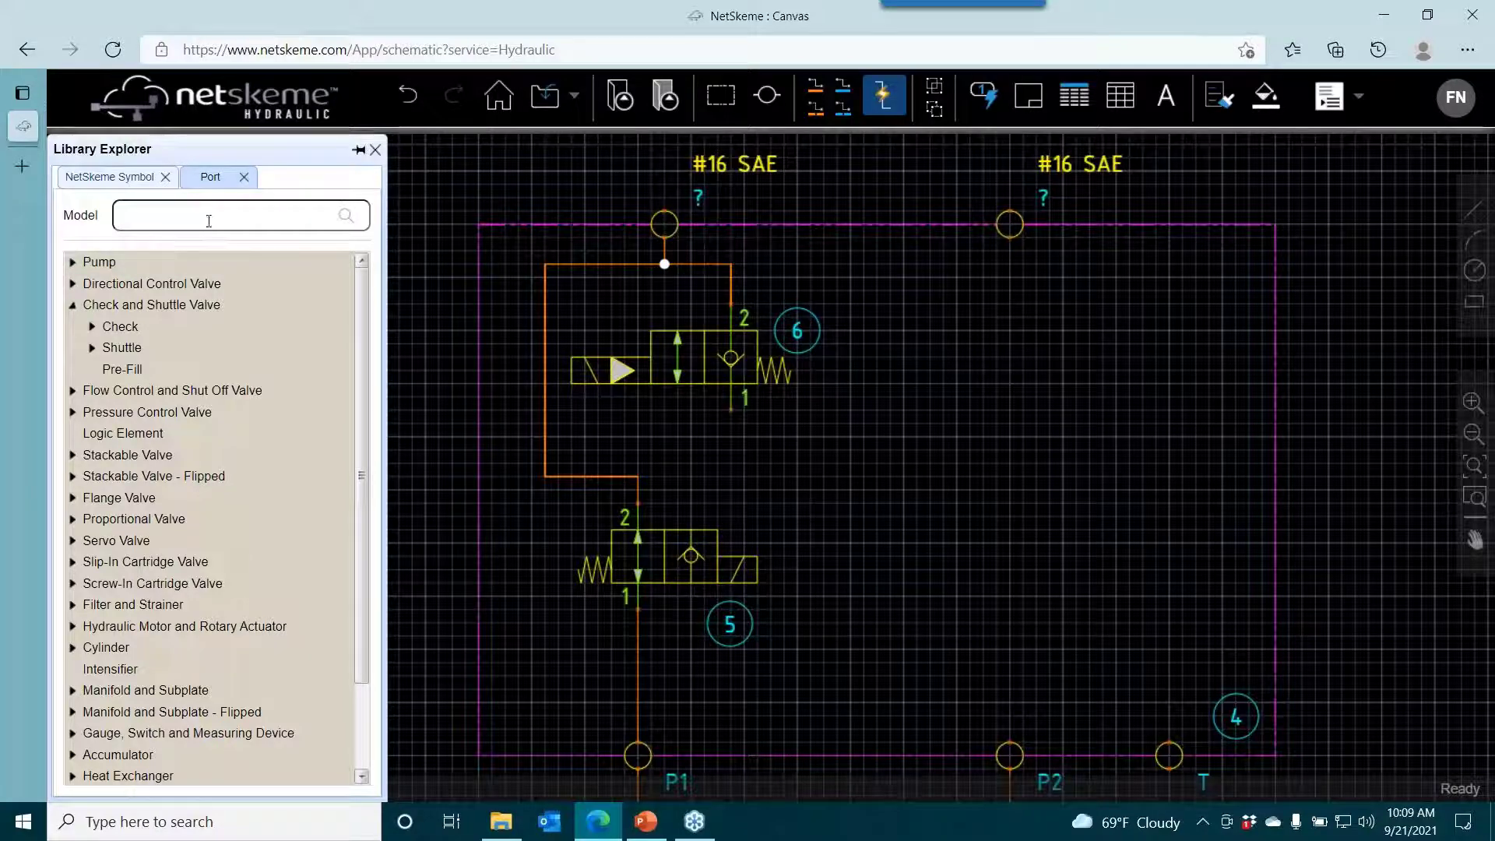
{"action": "left_click", "coordinate": [94, 334]}
{"action": "left_click", "coordinate": [170, 348]}
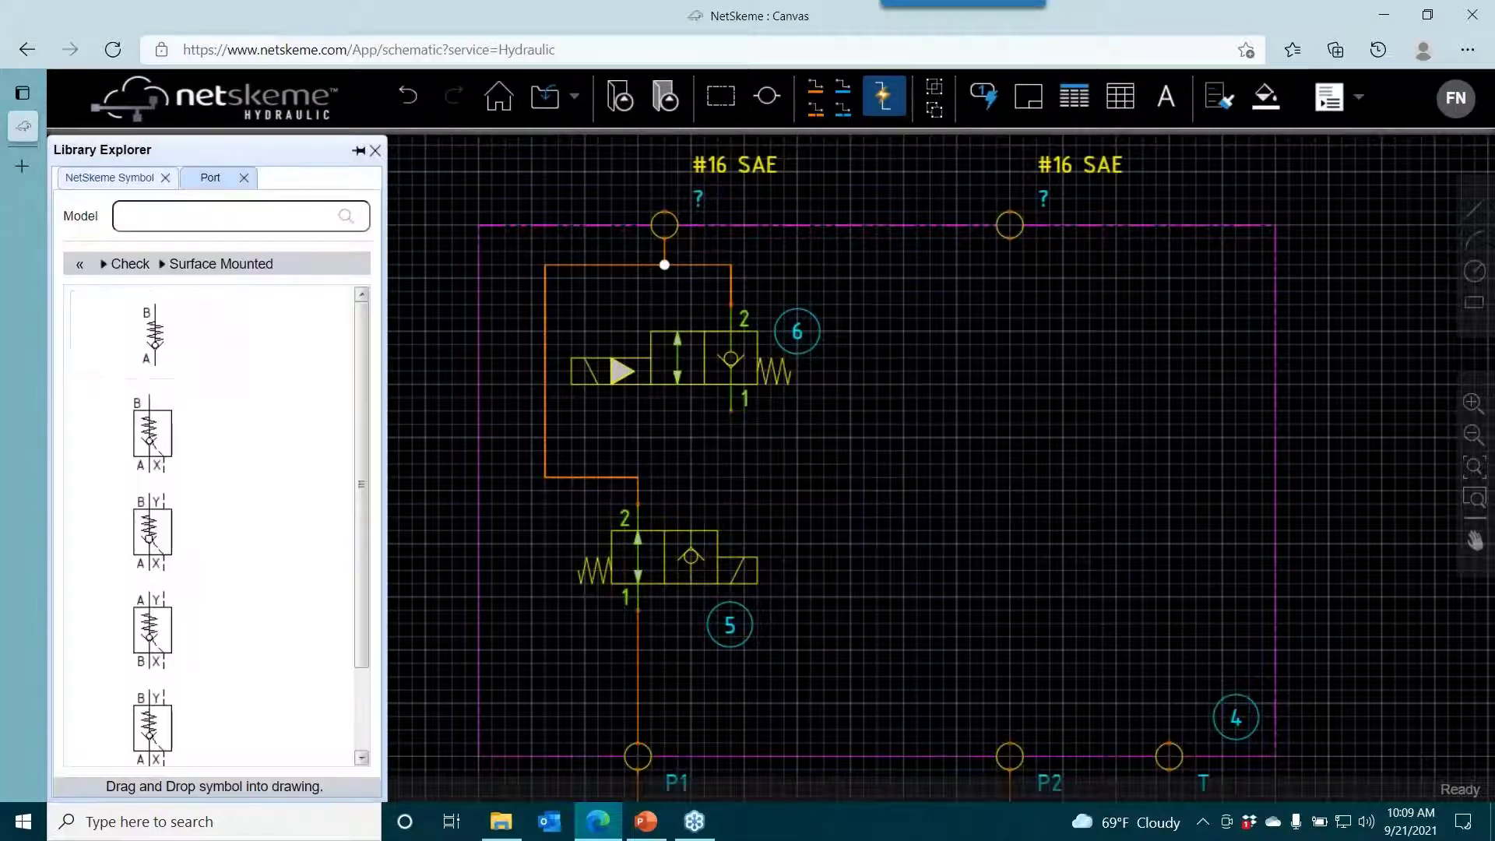
{"action": "left_click_drag", "start_coordinate": [152, 334], "coordinate": [775, 479]}
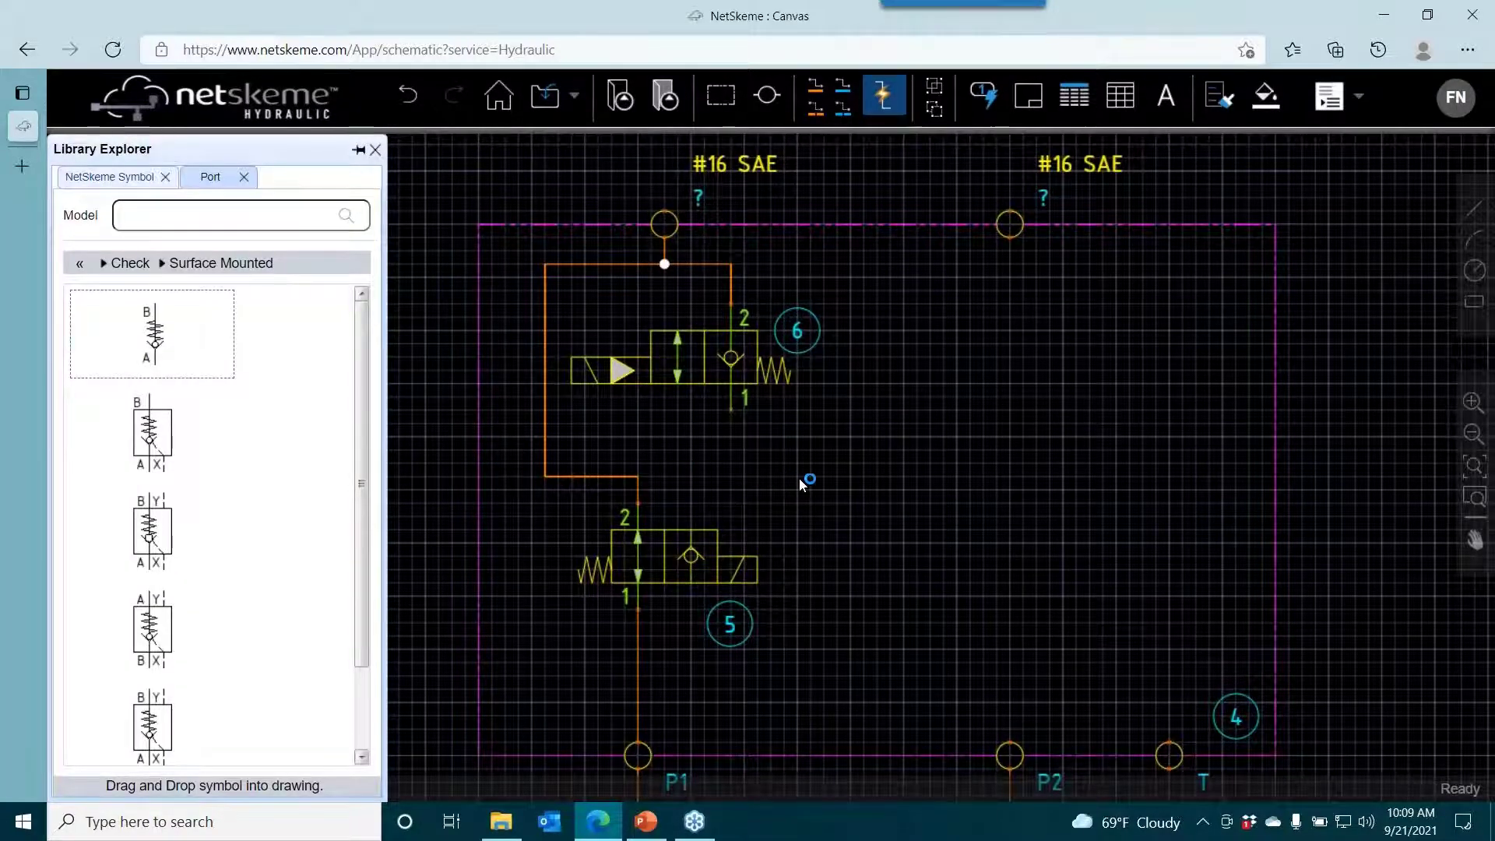
{"action": "left_click", "coordinate": [798, 477]}
Rotate check valve 7 to the right and move it slightly down and to the right.
{"action": "right_click", "coordinate": [794, 468]}
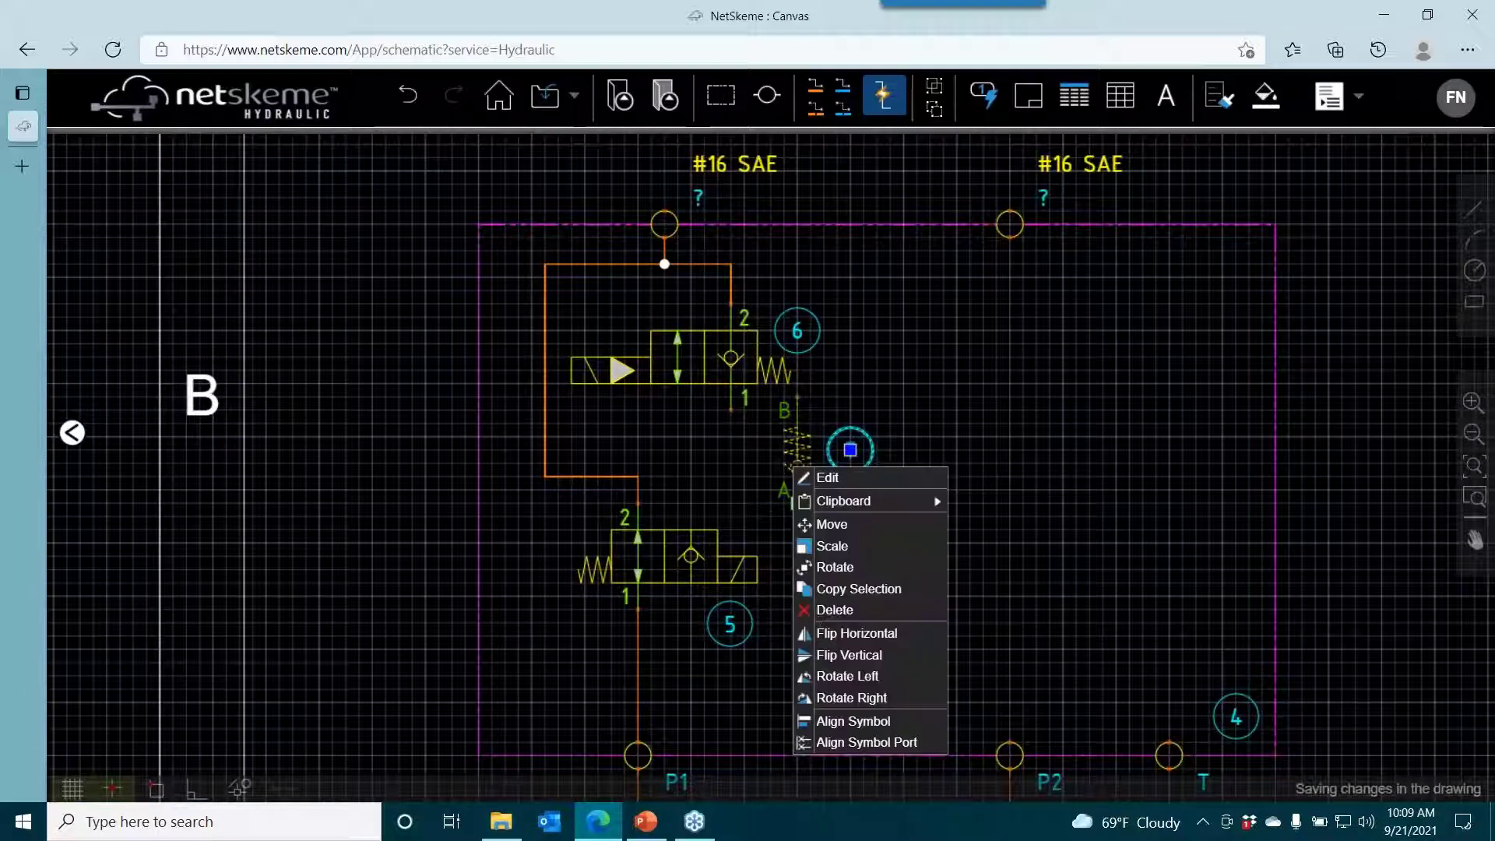
{"action": "left_click", "coordinate": [831, 699]}
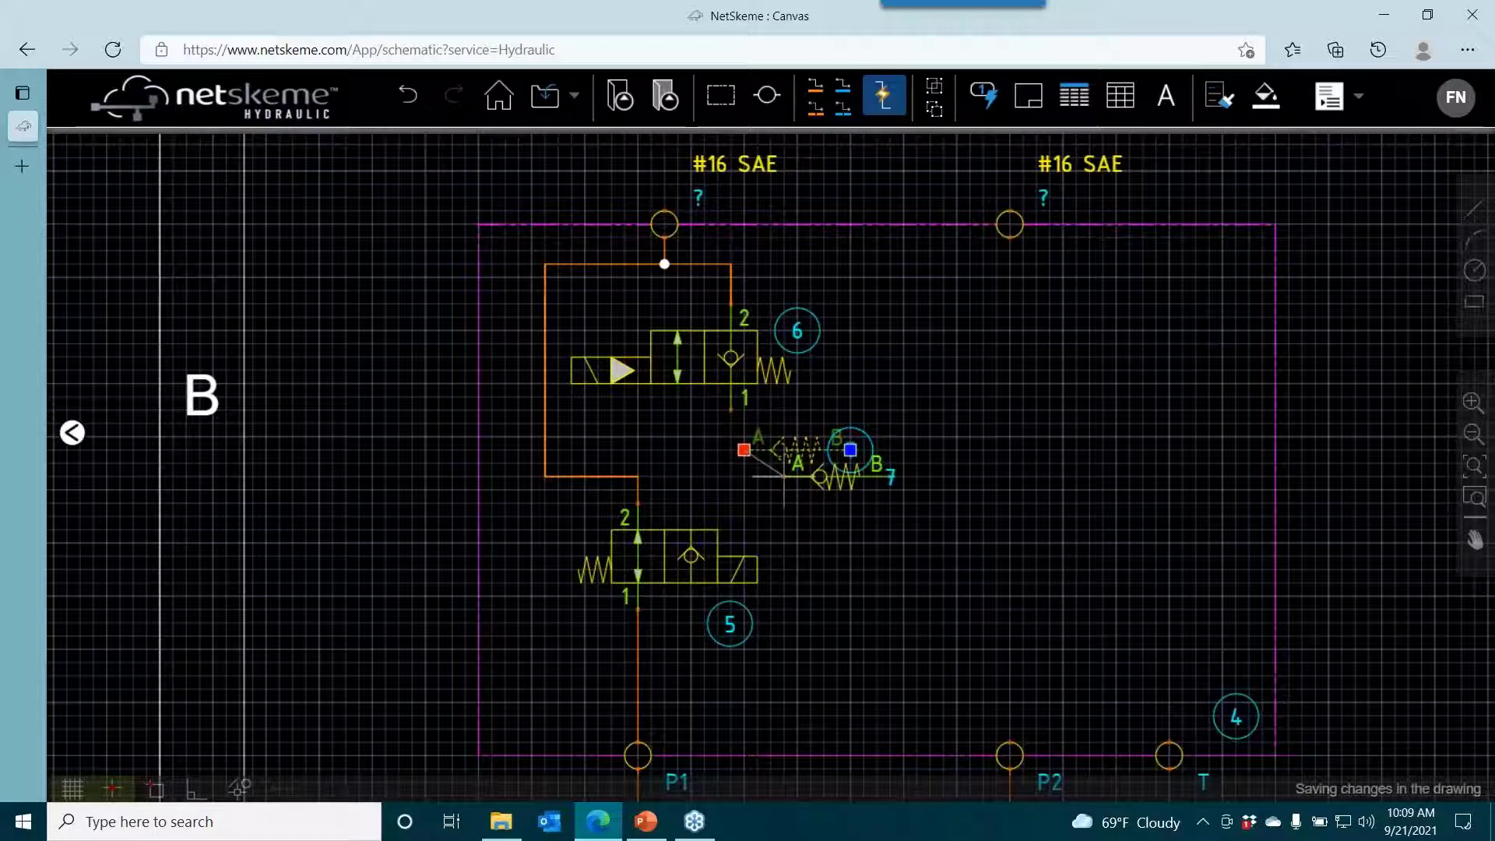
{"action": "left_click_drag", "start_coordinate": [779, 450], "coordinate": [821, 477]}
Draw a solid pressure line with one bend from valve 6's port 1 to check valve 7's port A.
{"action": "left_click", "coordinate": [815, 87]}
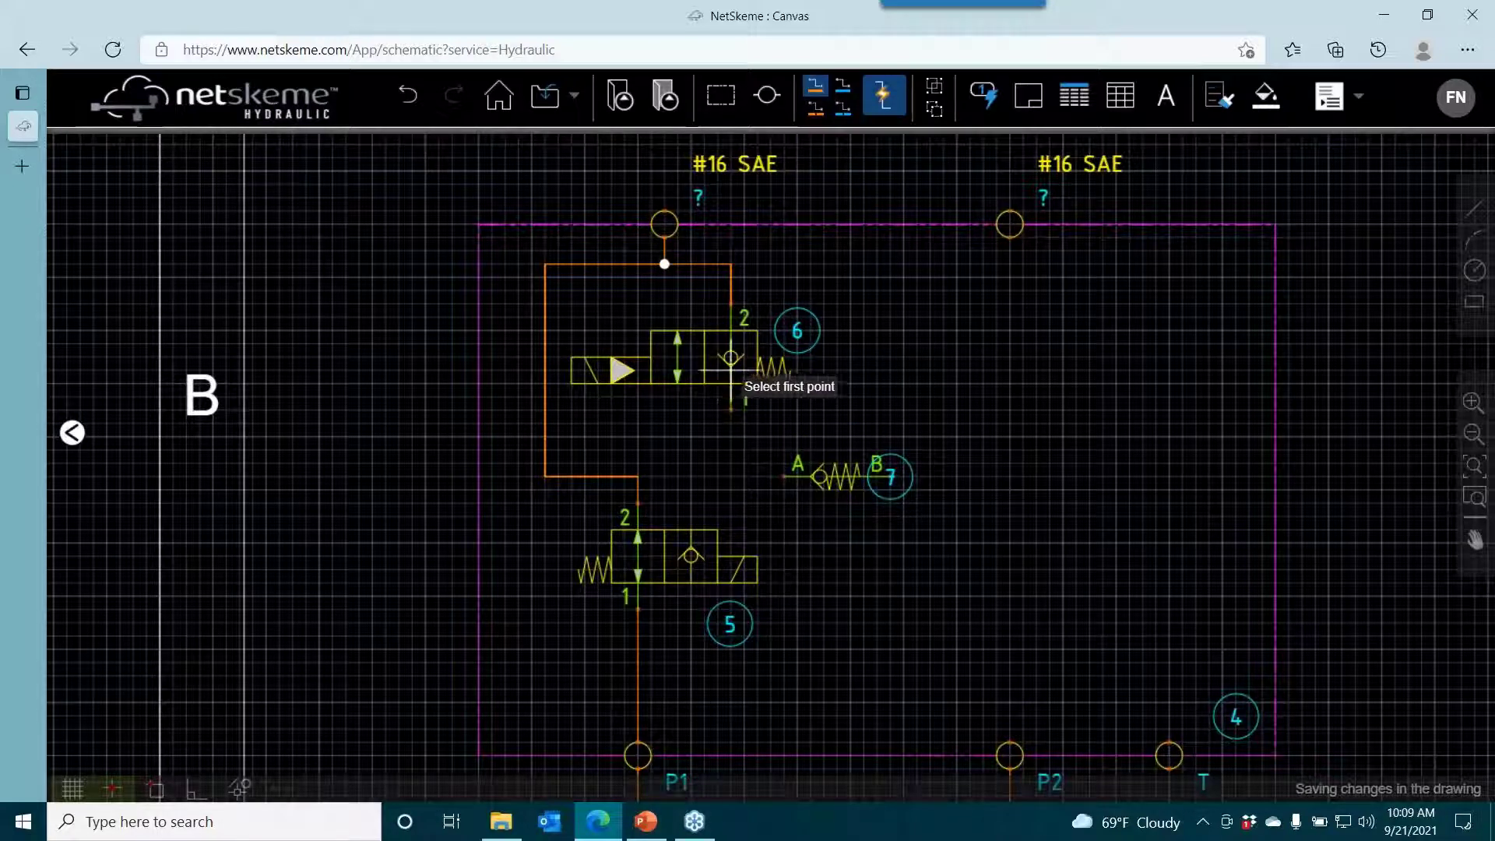
{"action": "left_click", "coordinate": [730, 406]}
{"action": "left_click", "coordinate": [796, 476]}
{"action": "right_click", "coordinate": [840, 403]}
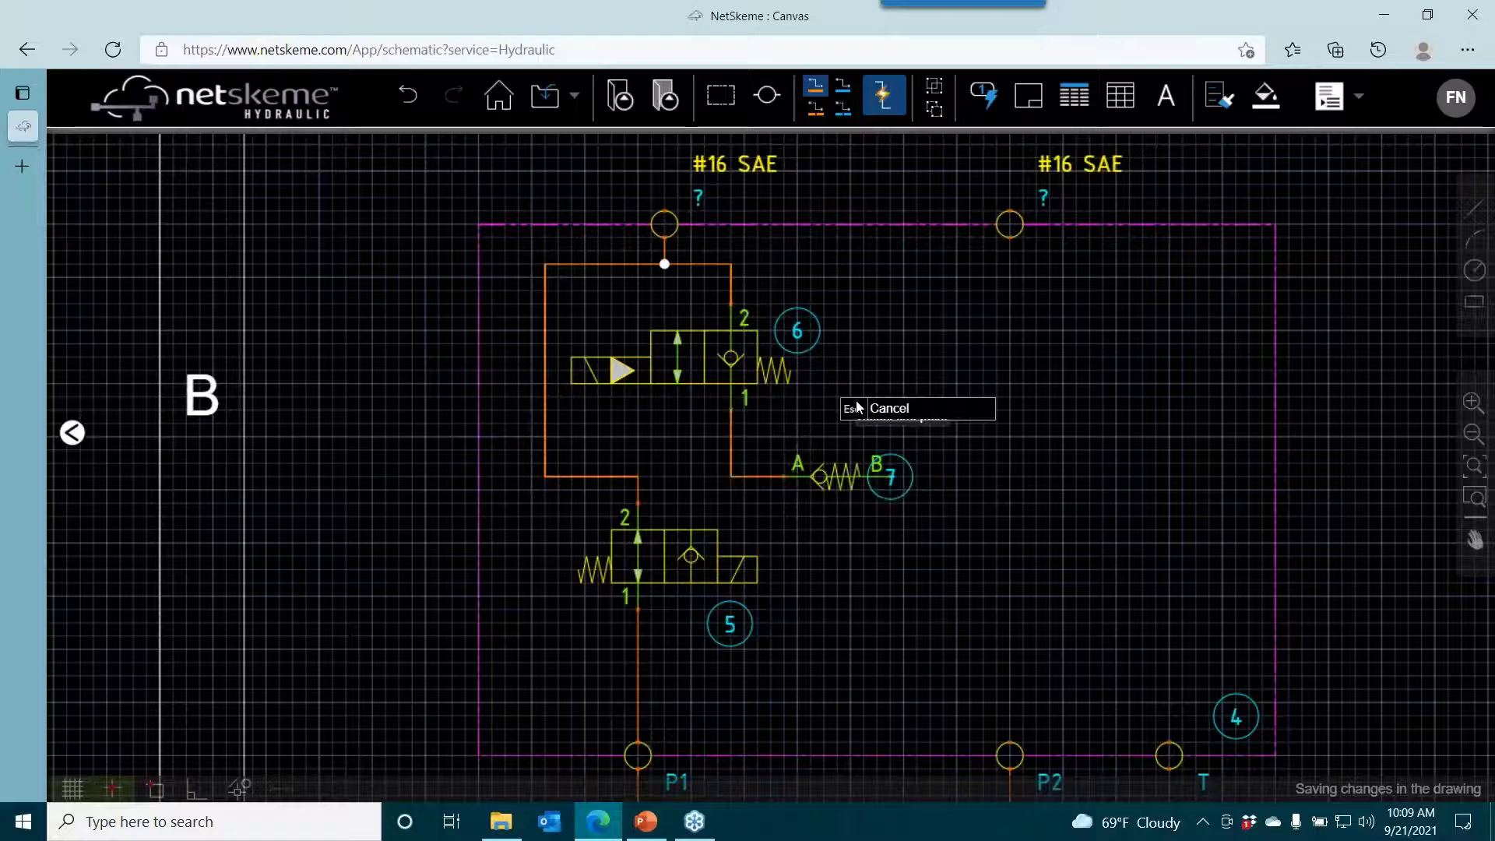
{"action": "left_click", "coordinate": [865, 408]}
Insert the plain Direct Pilot slip-in cartridge insert in the enclosure, to the right of check valve 7, and flip it horizontally.
{"action": "scroll", "coordinate": [885, 409], "scroll_direction": "down", "scroll_amount": 3}
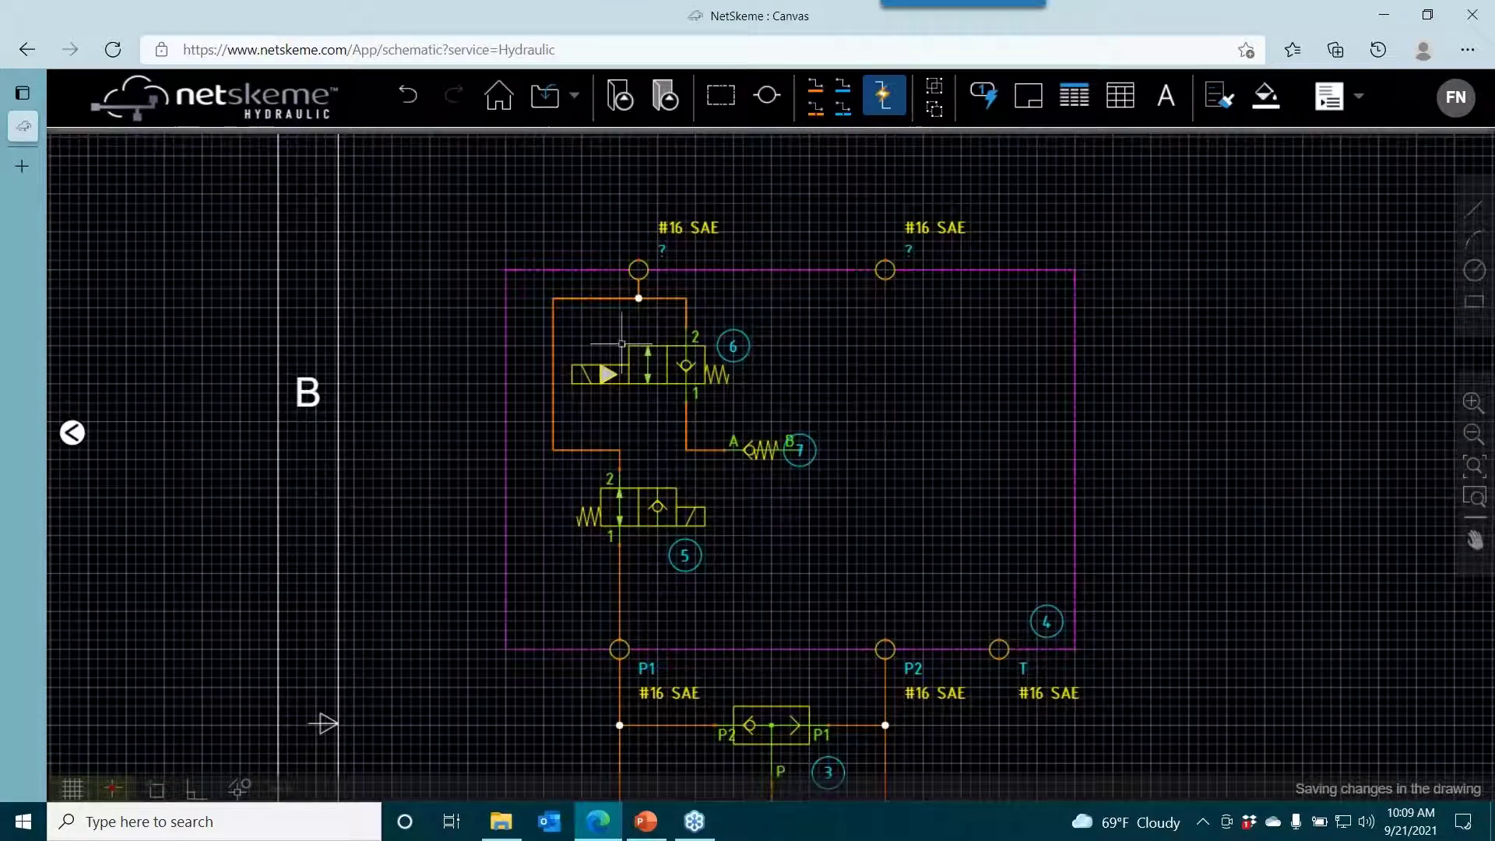
{"action": "left_click", "coordinate": [72, 433]}
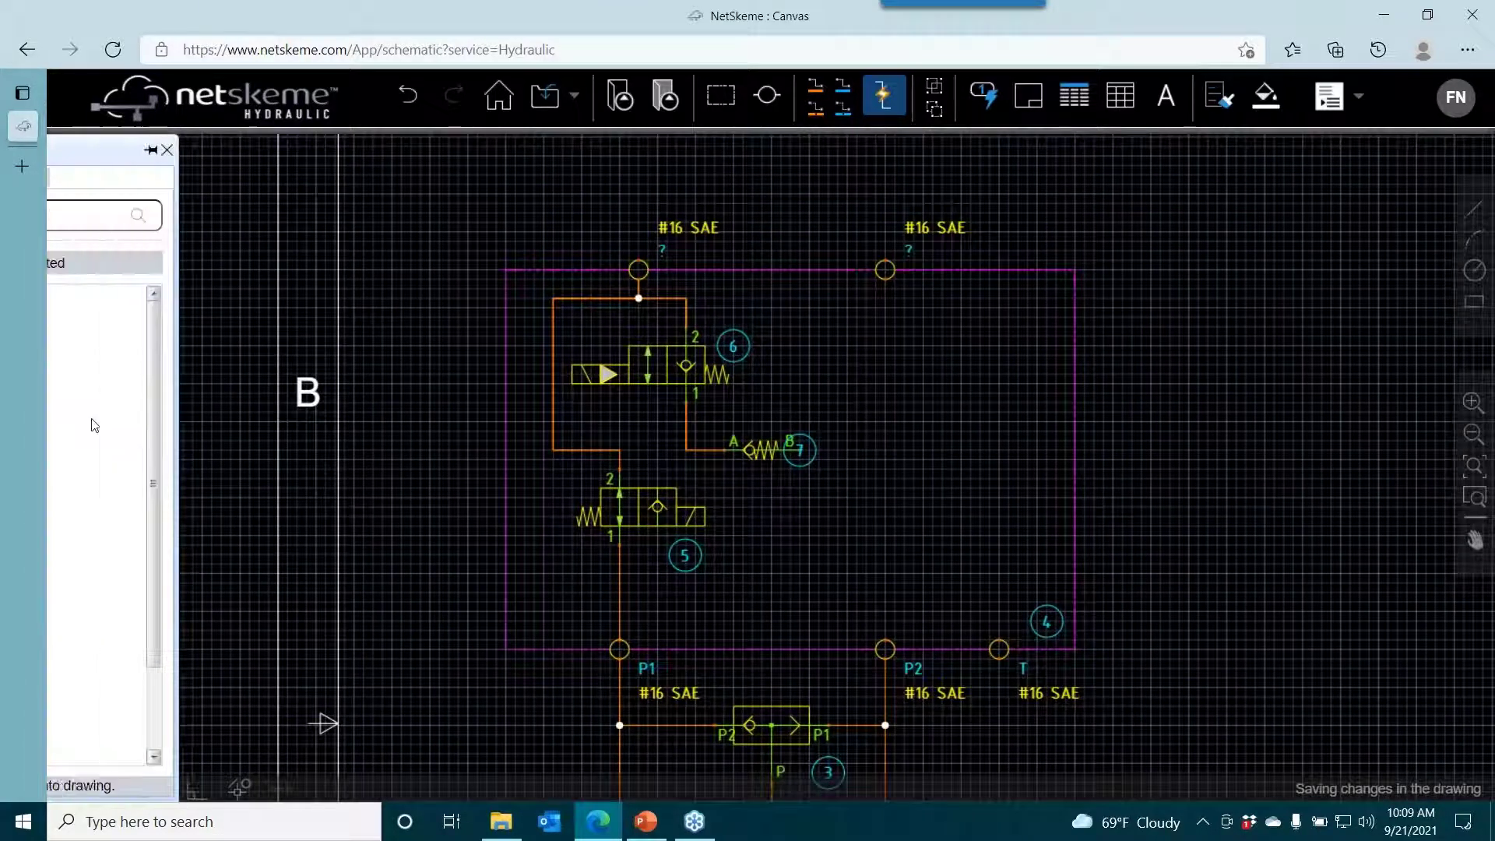
{"action": "left_click", "coordinate": [78, 262]}
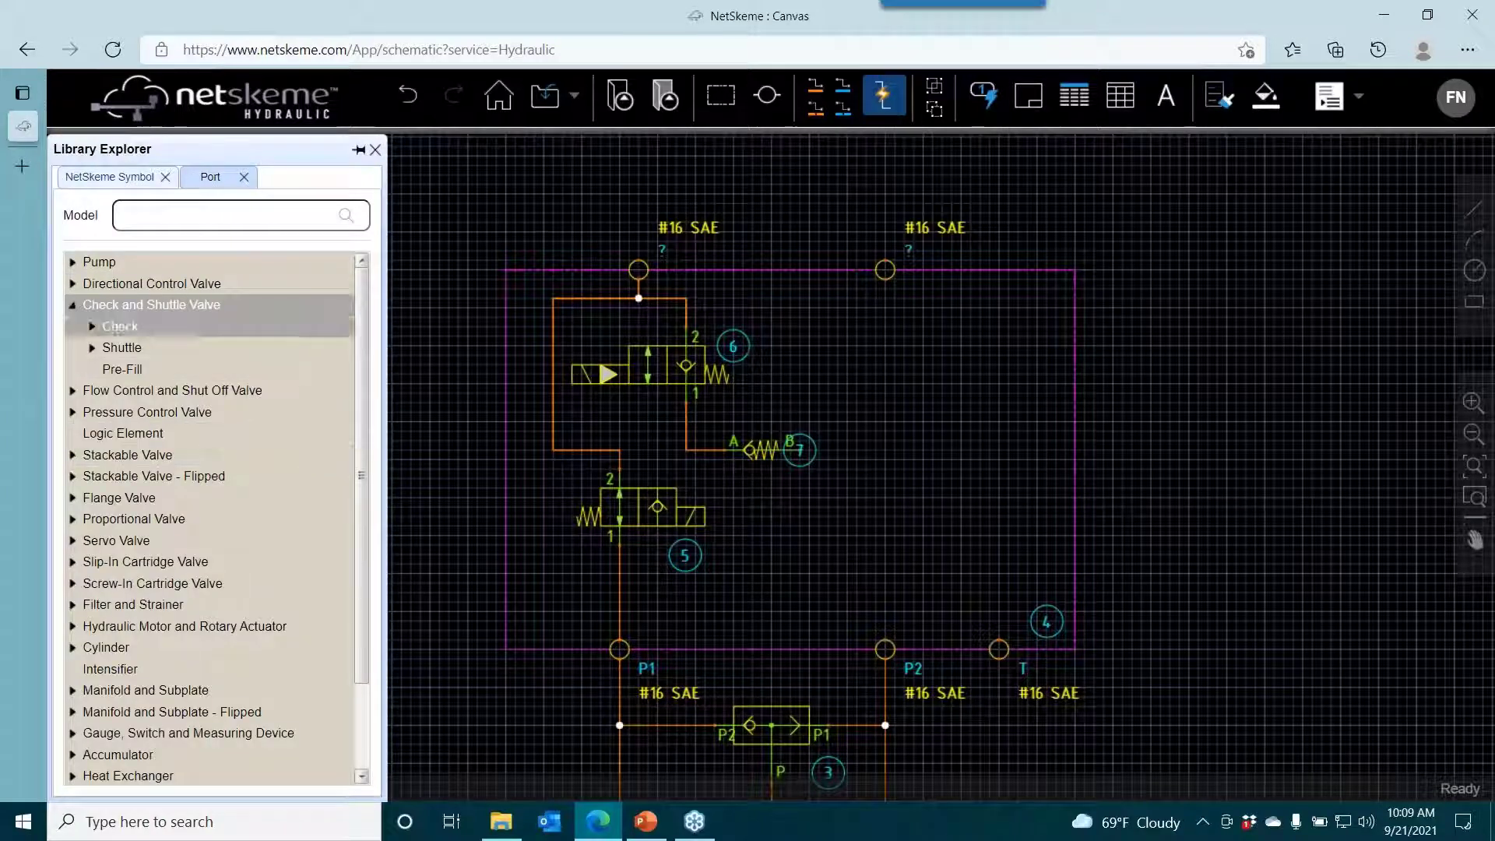
{"action": "left_click", "coordinate": [77, 567]}
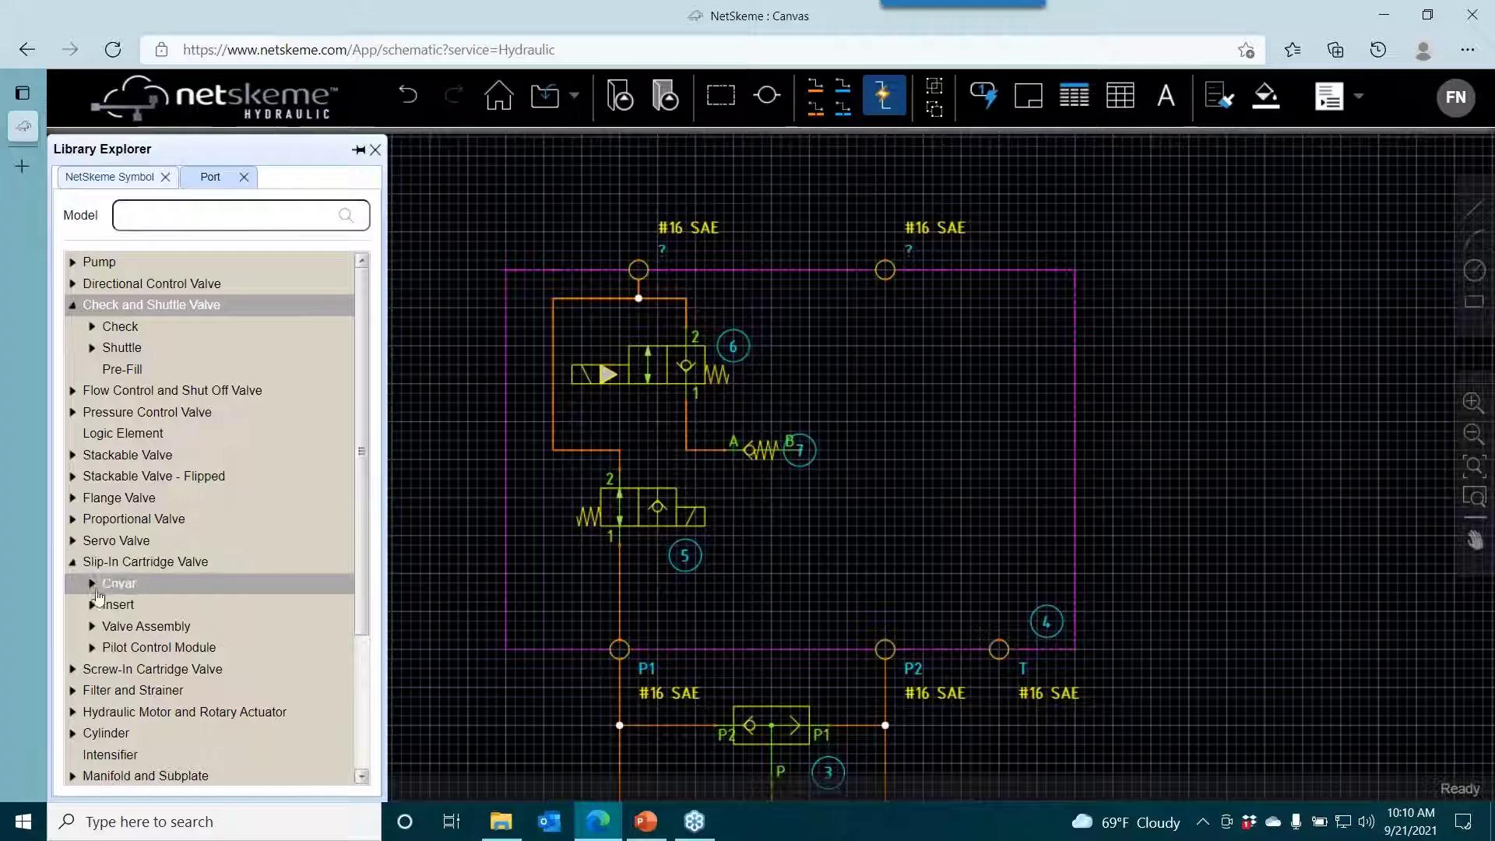
{"action": "left_click", "coordinate": [119, 605]}
{"action": "scroll", "coordinate": [155, 551], "scroll_direction": "down", "scroll_amount": 3}
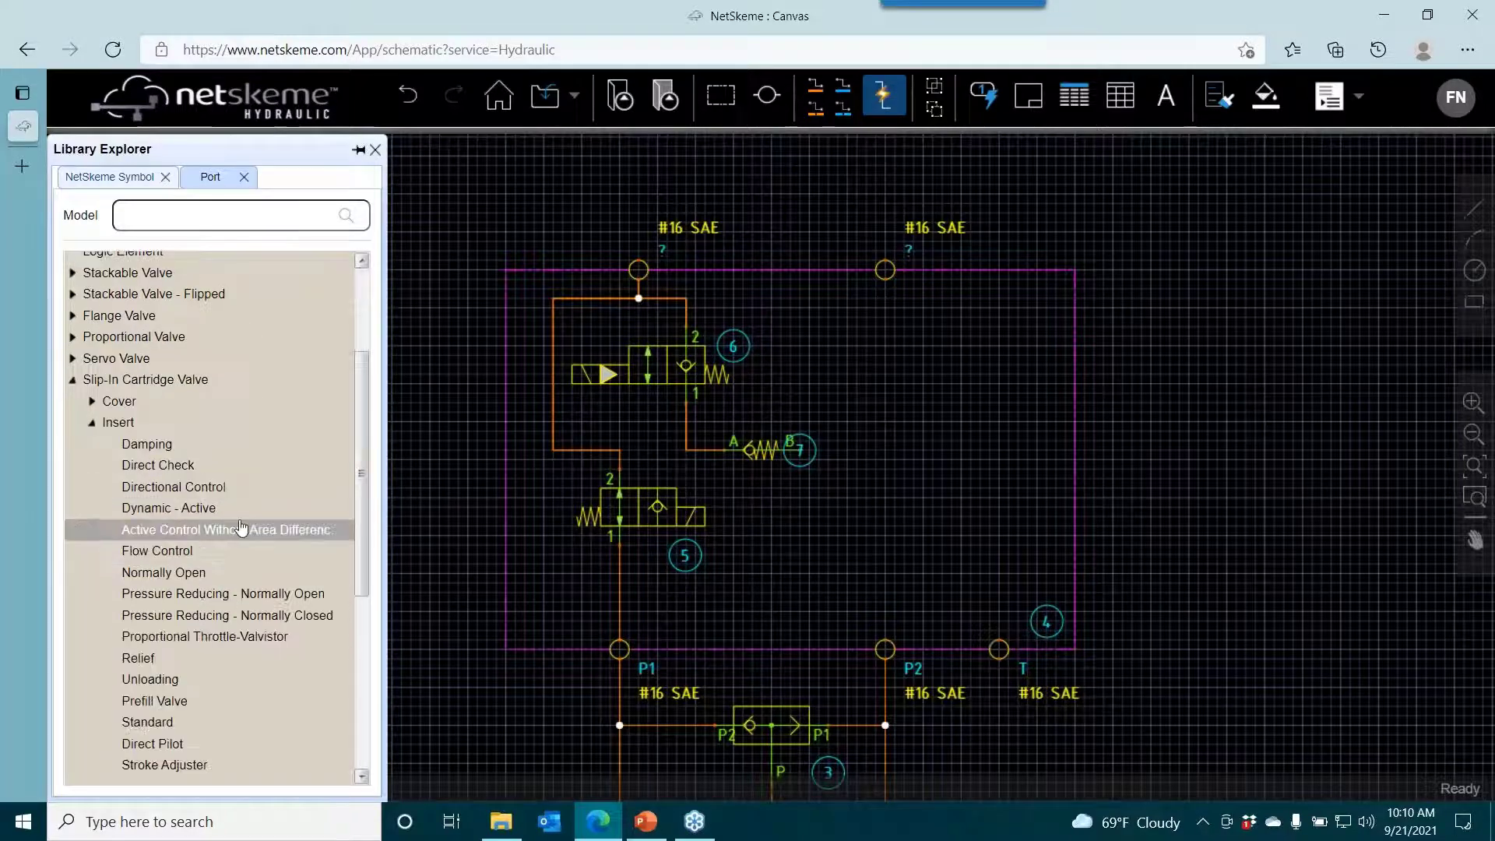
{"action": "scroll", "coordinate": [256, 545], "scroll_direction": "down", "scroll_amount": 1}
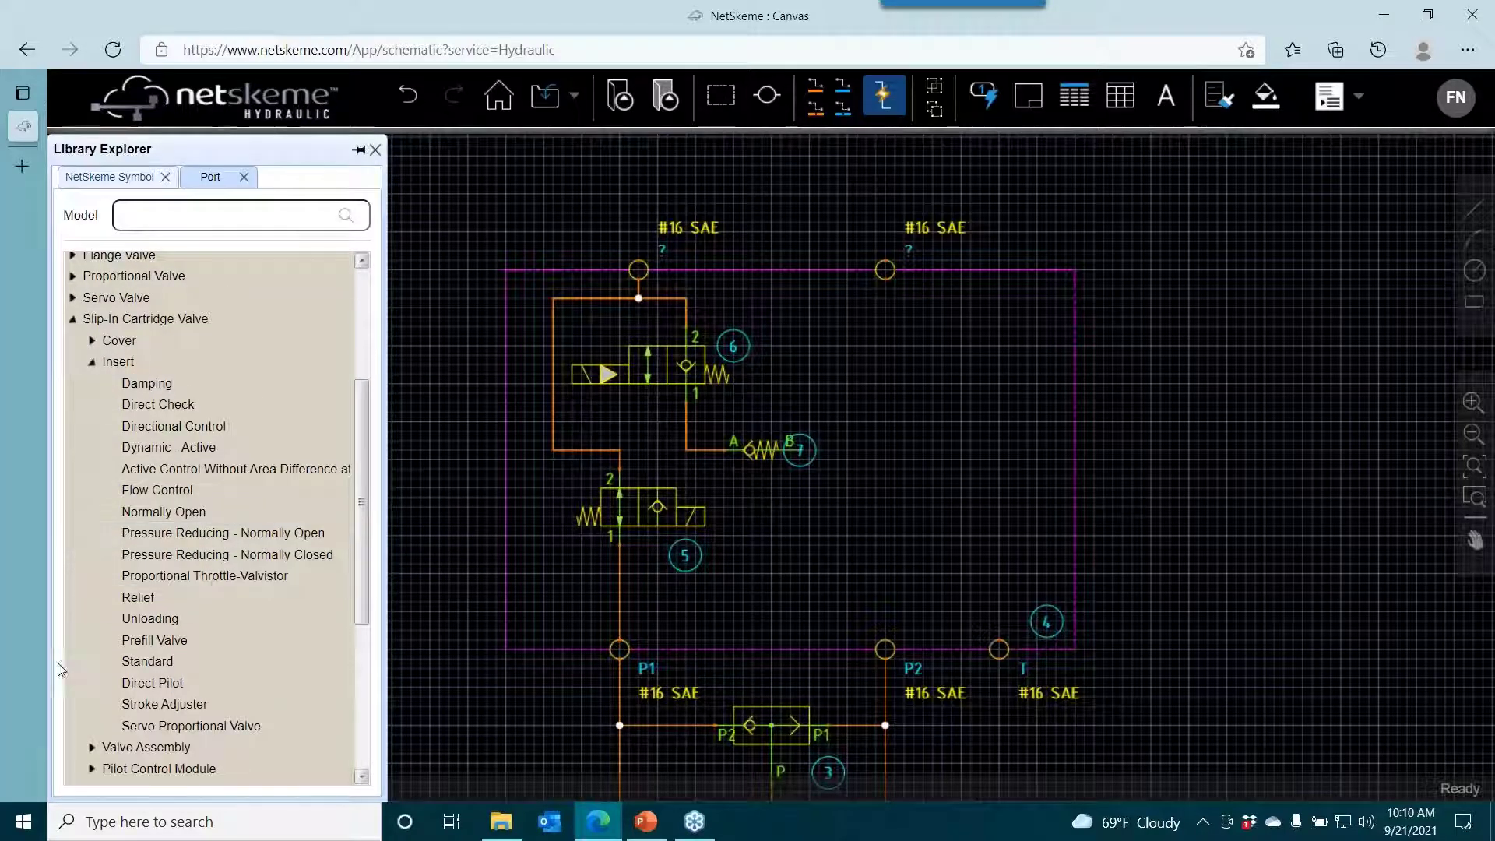
{"action": "left_click", "coordinate": [173, 689]}
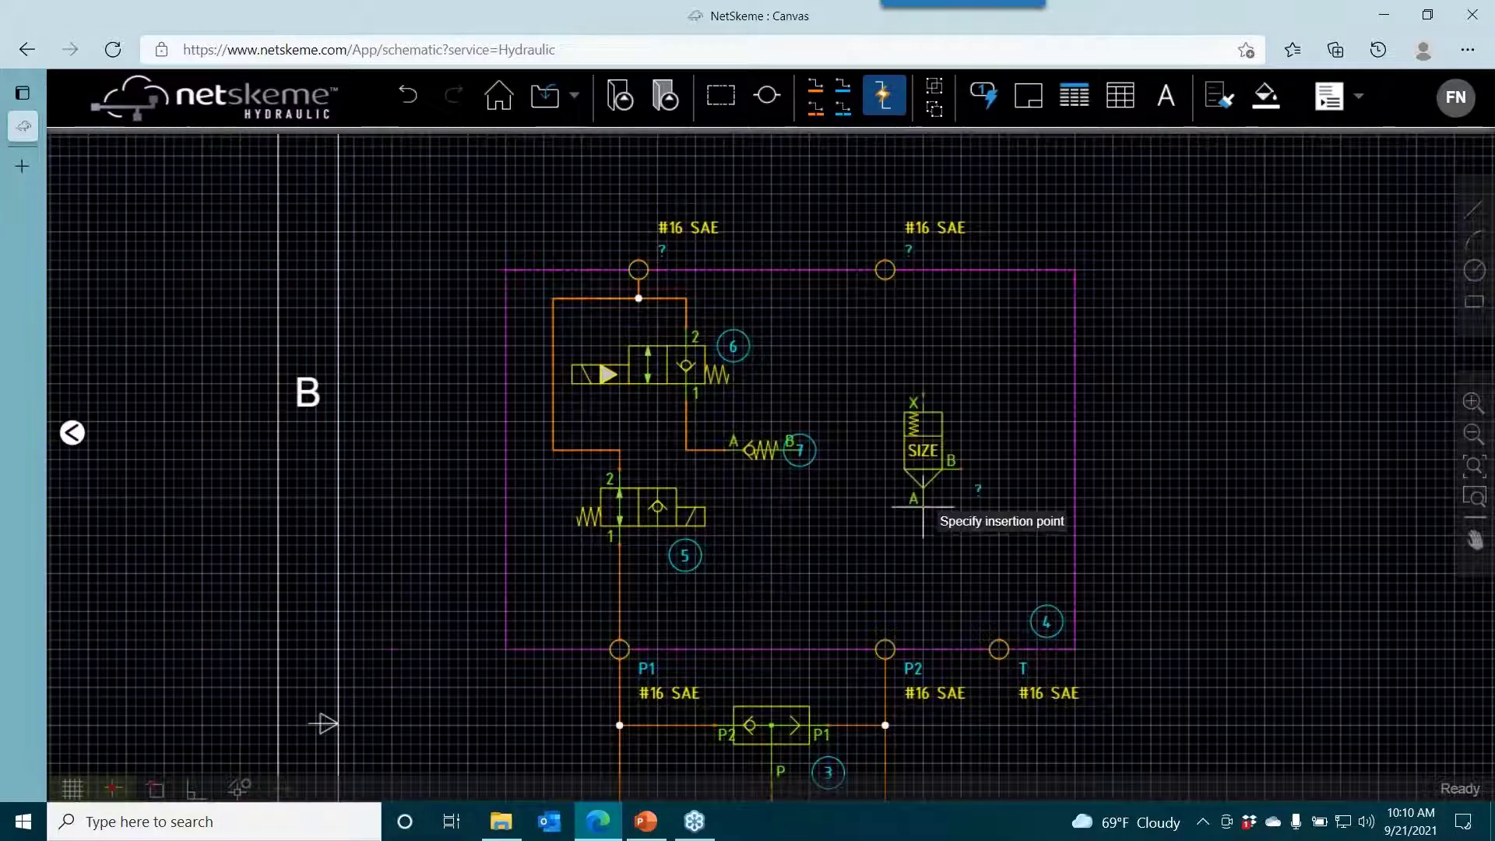
{"action": "left_click", "coordinate": [928, 480]}
{"action": "right_click", "coordinate": [928, 480]}
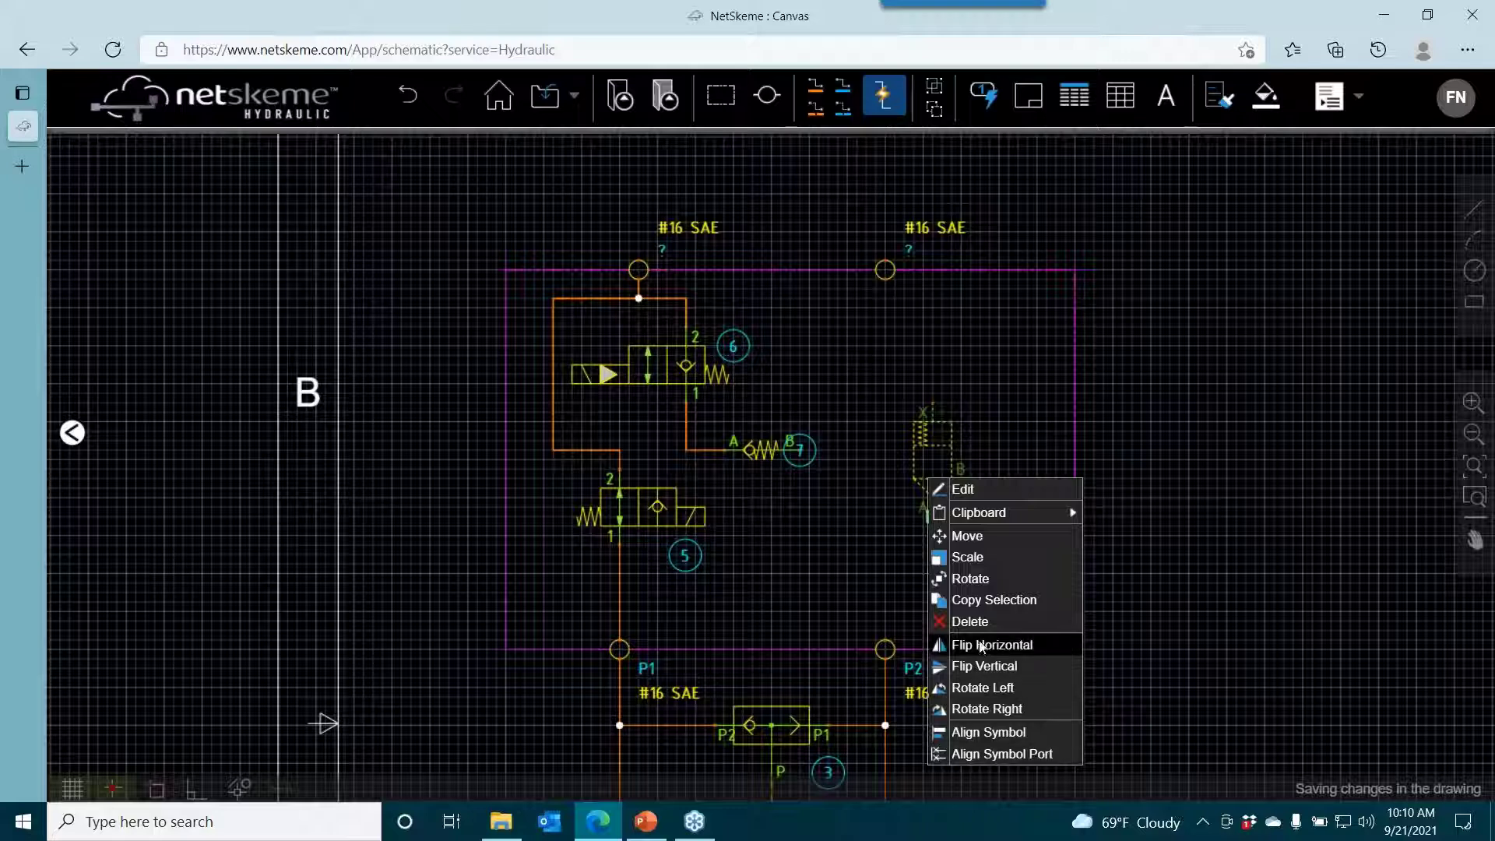
{"action": "left_click", "coordinate": [965, 646]}
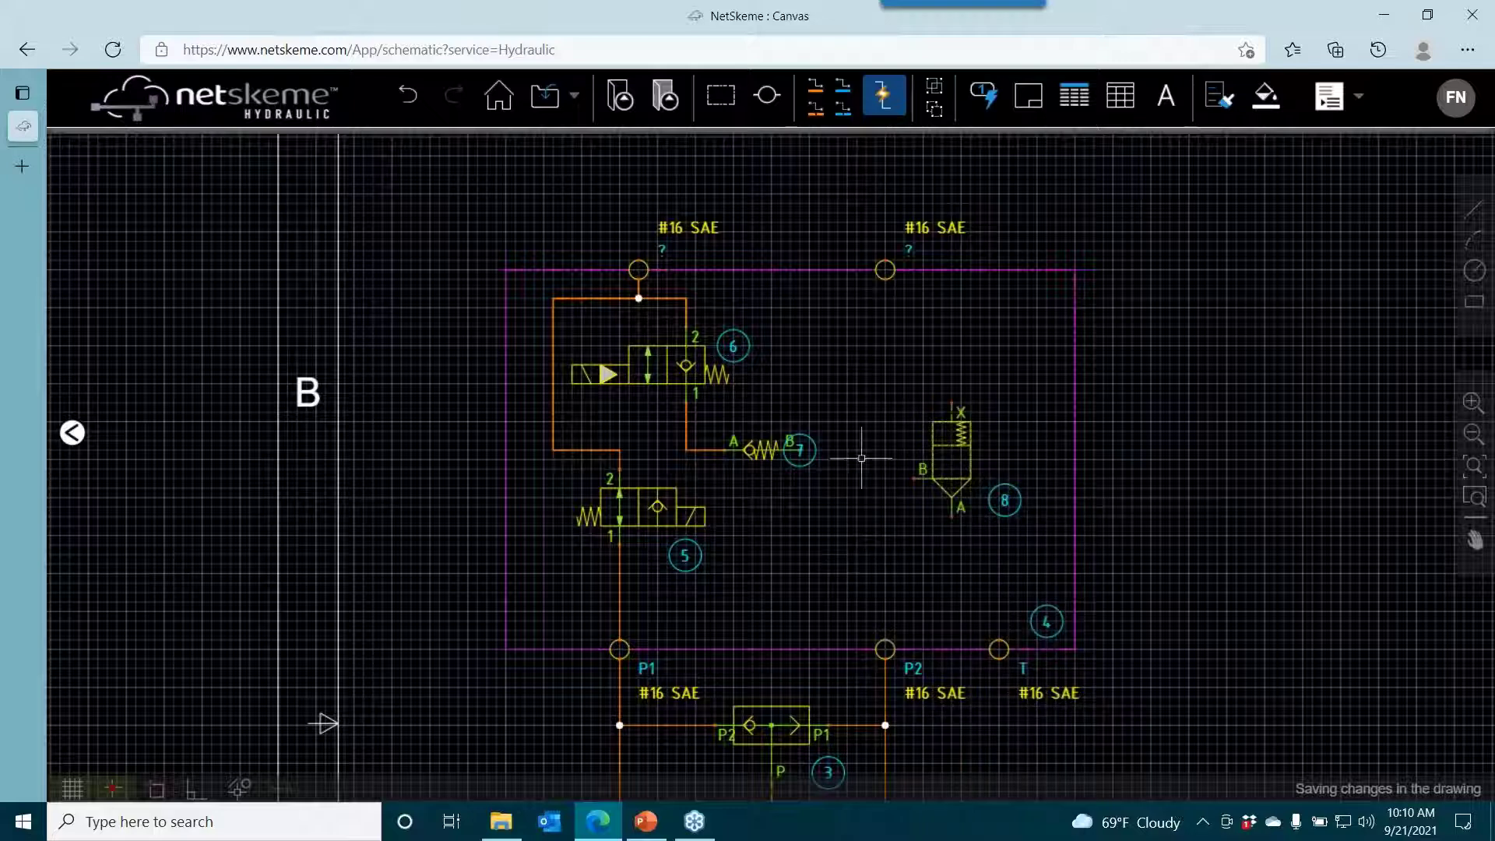
Shift the unnamed upper-right #16 SAE port four increments to the left along the enclosure's upper edge.
{"action": "left_click", "coordinate": [885, 269]}
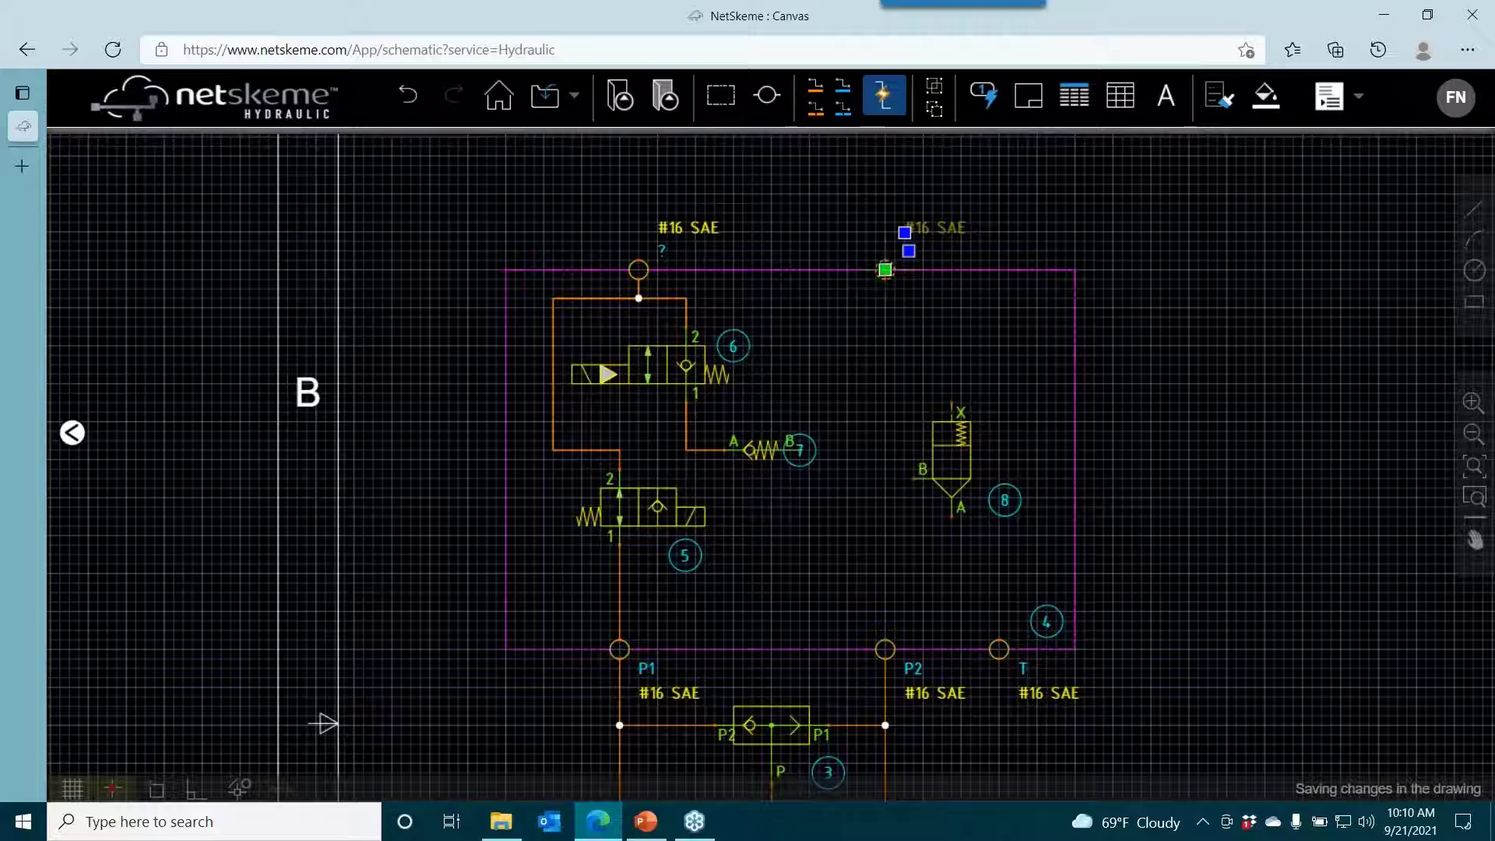
{"action": "scroll", "coordinate": [889, 275], "scroll_direction": "up", "scroll_amount": 3}
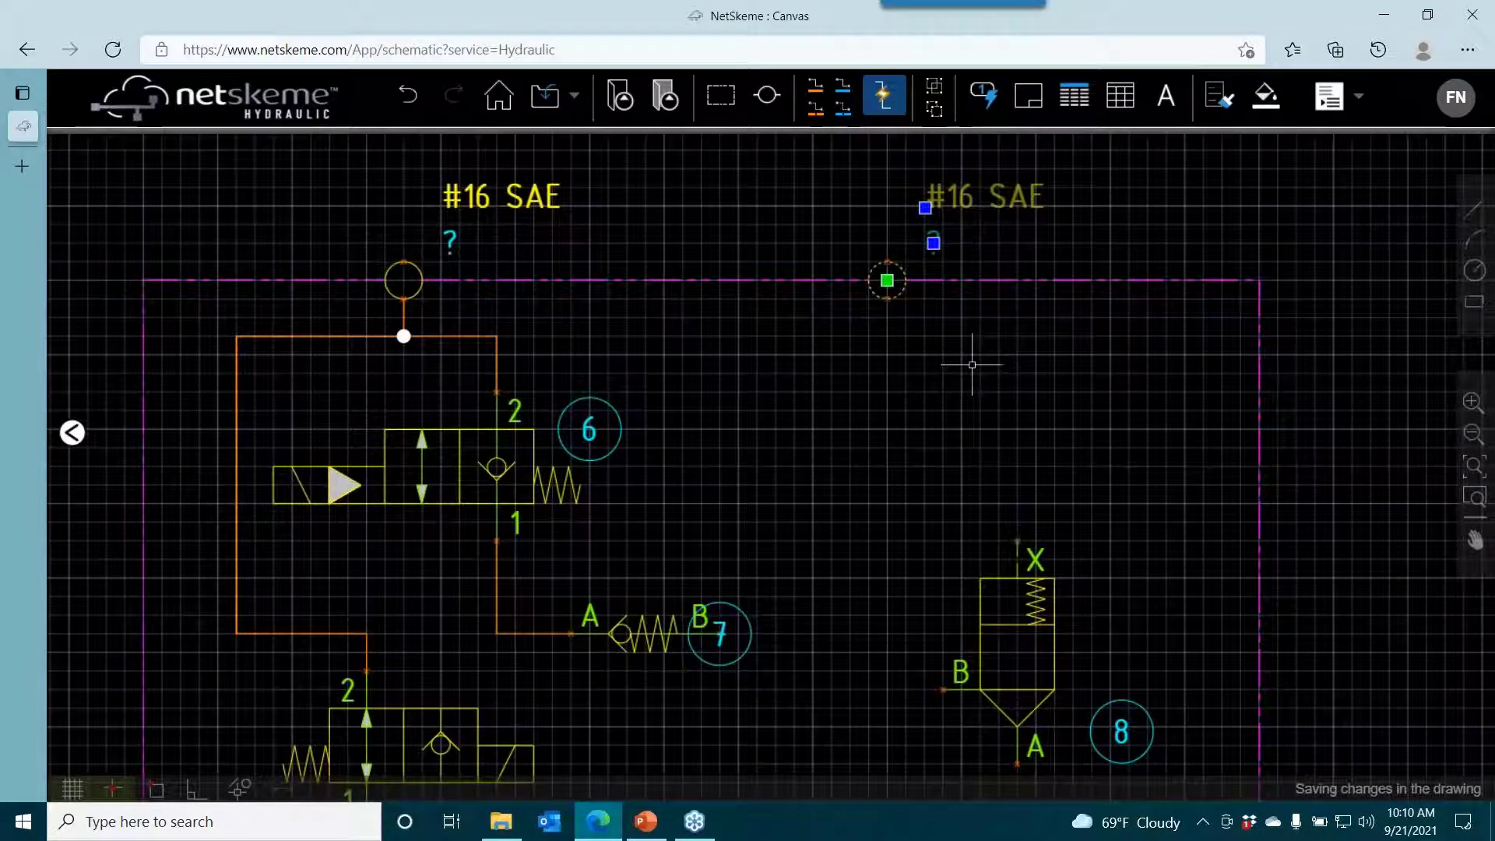
{"action": "key", "text": "Left"}
{"action": "key", "text": "Left"}
{"action": "key", "text": "Left"}
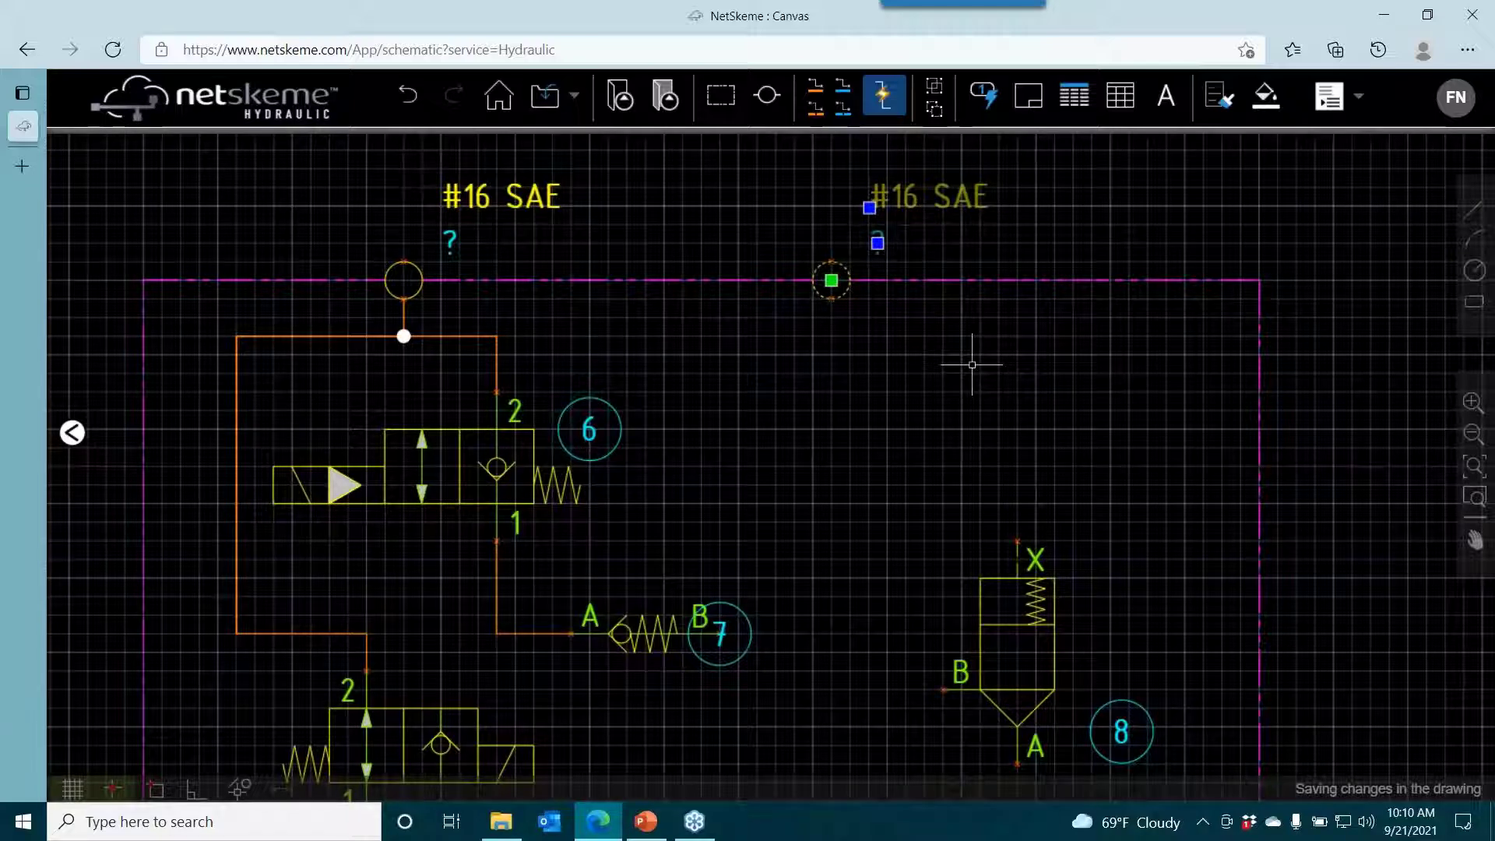
{"action": "key", "text": "Left"}
{"action": "left_click", "coordinate": [778, 596]}
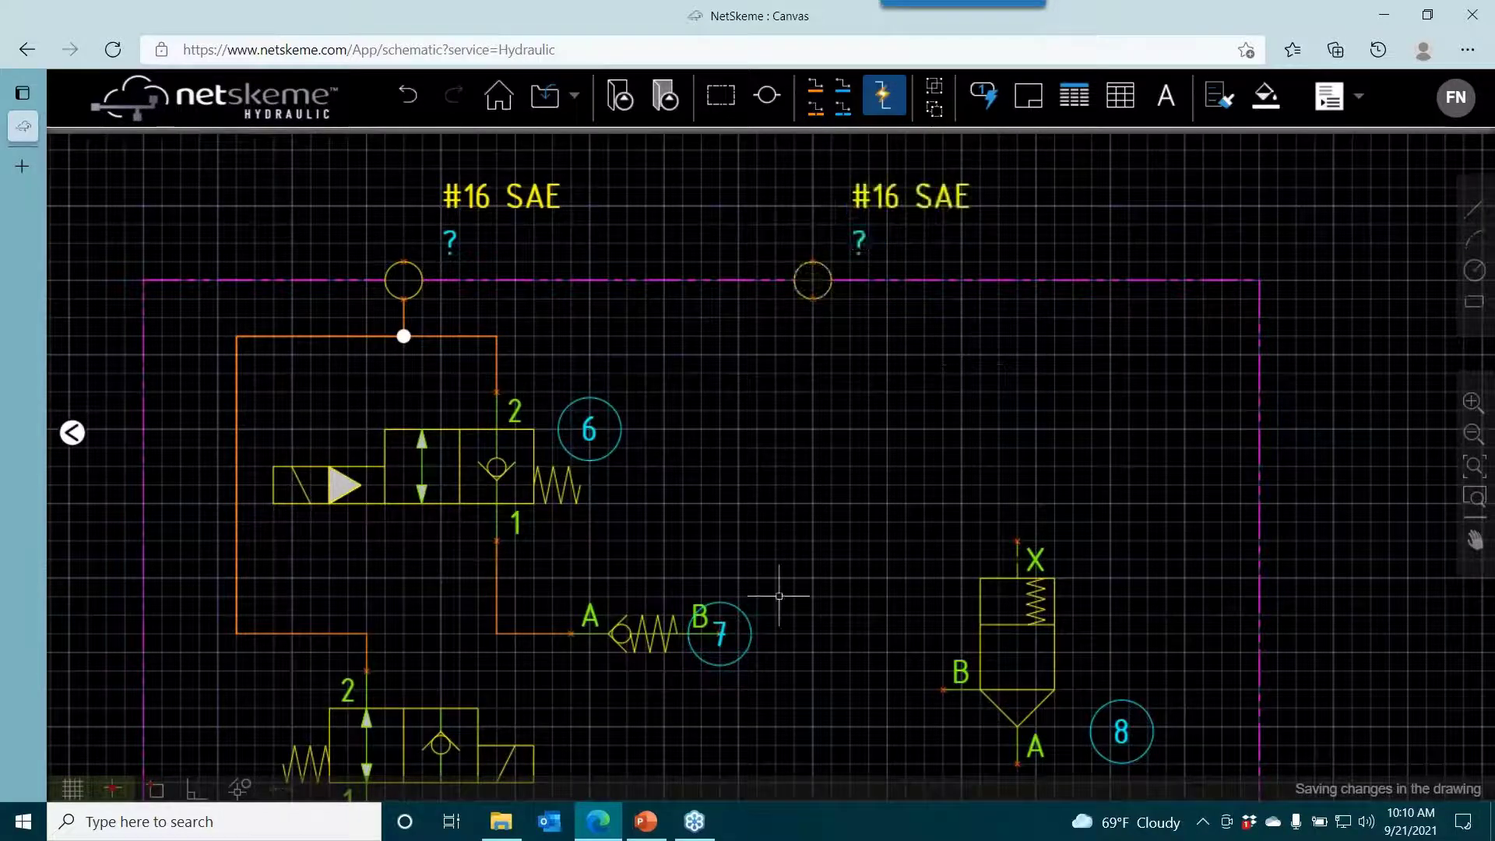
Move check valve 7's item balloon off the symbol to a clear spot above it.
{"action": "left_click", "coordinate": [721, 631]}
{"action": "left_click_drag", "start_coordinate": [711, 627], "coordinate": [646, 541]}
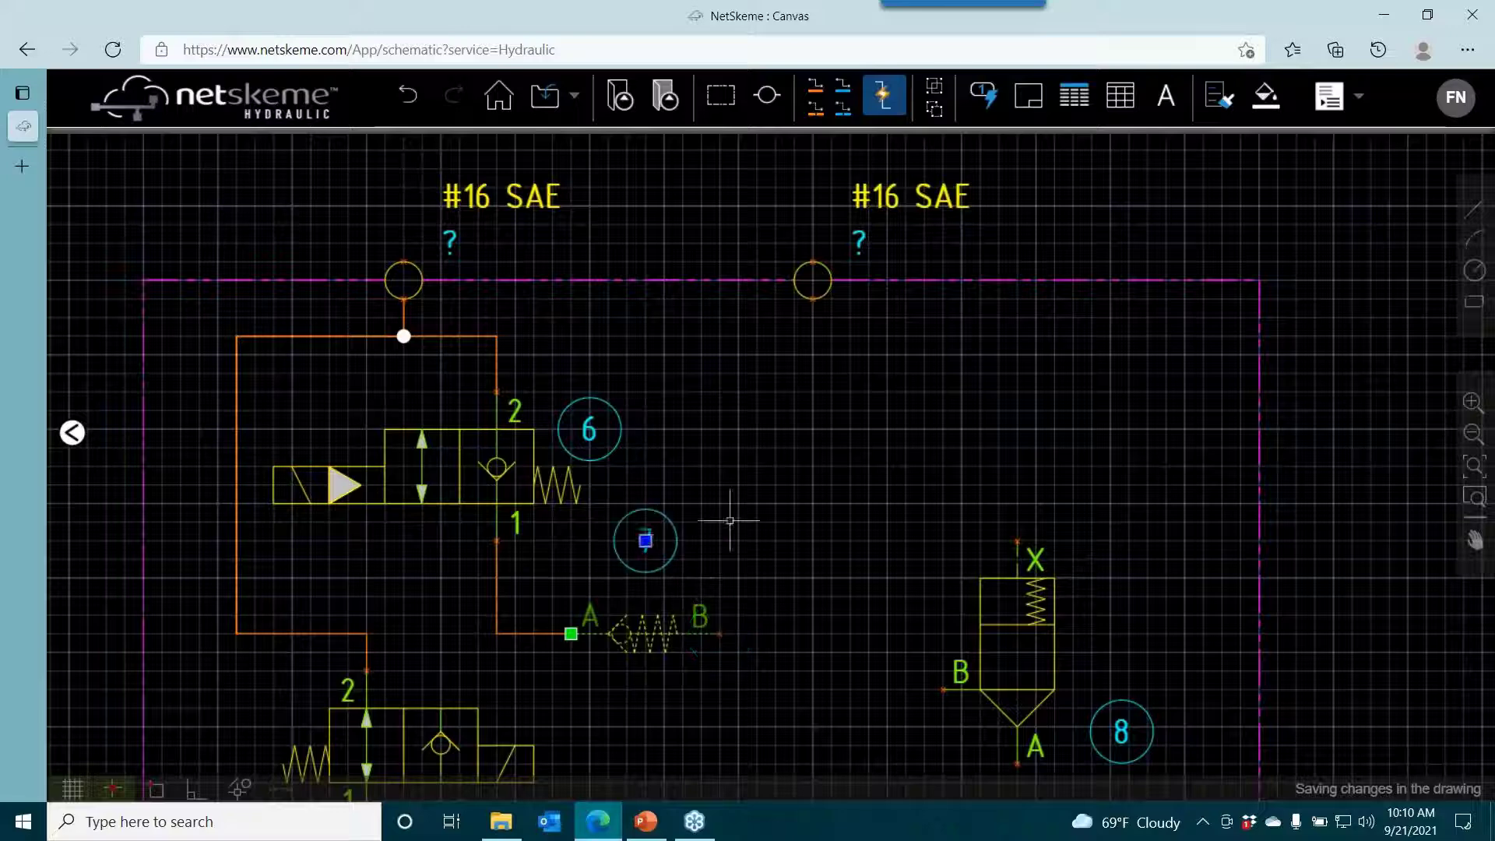
{"action": "left_click", "coordinate": [730, 520]}
With automatic routing off, draw a solid pressure line from port P2 to the upper-right port, jogging left below cartridge 8.
{"action": "scroll", "coordinate": [878, 528], "scroll_direction": "down", "scroll_amount": 4}
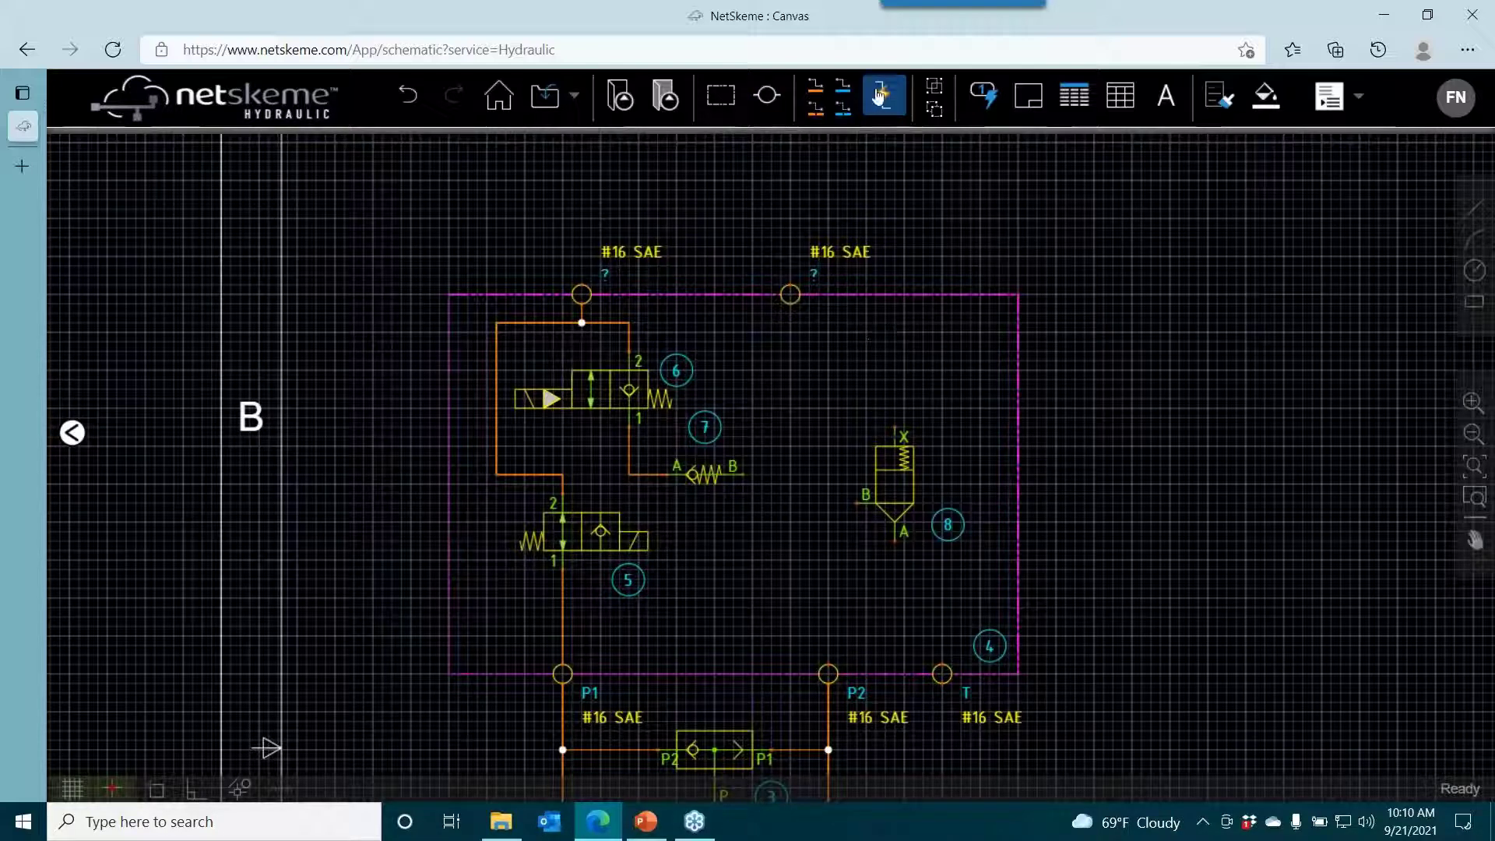
{"action": "left_click", "coordinate": [815, 85]}
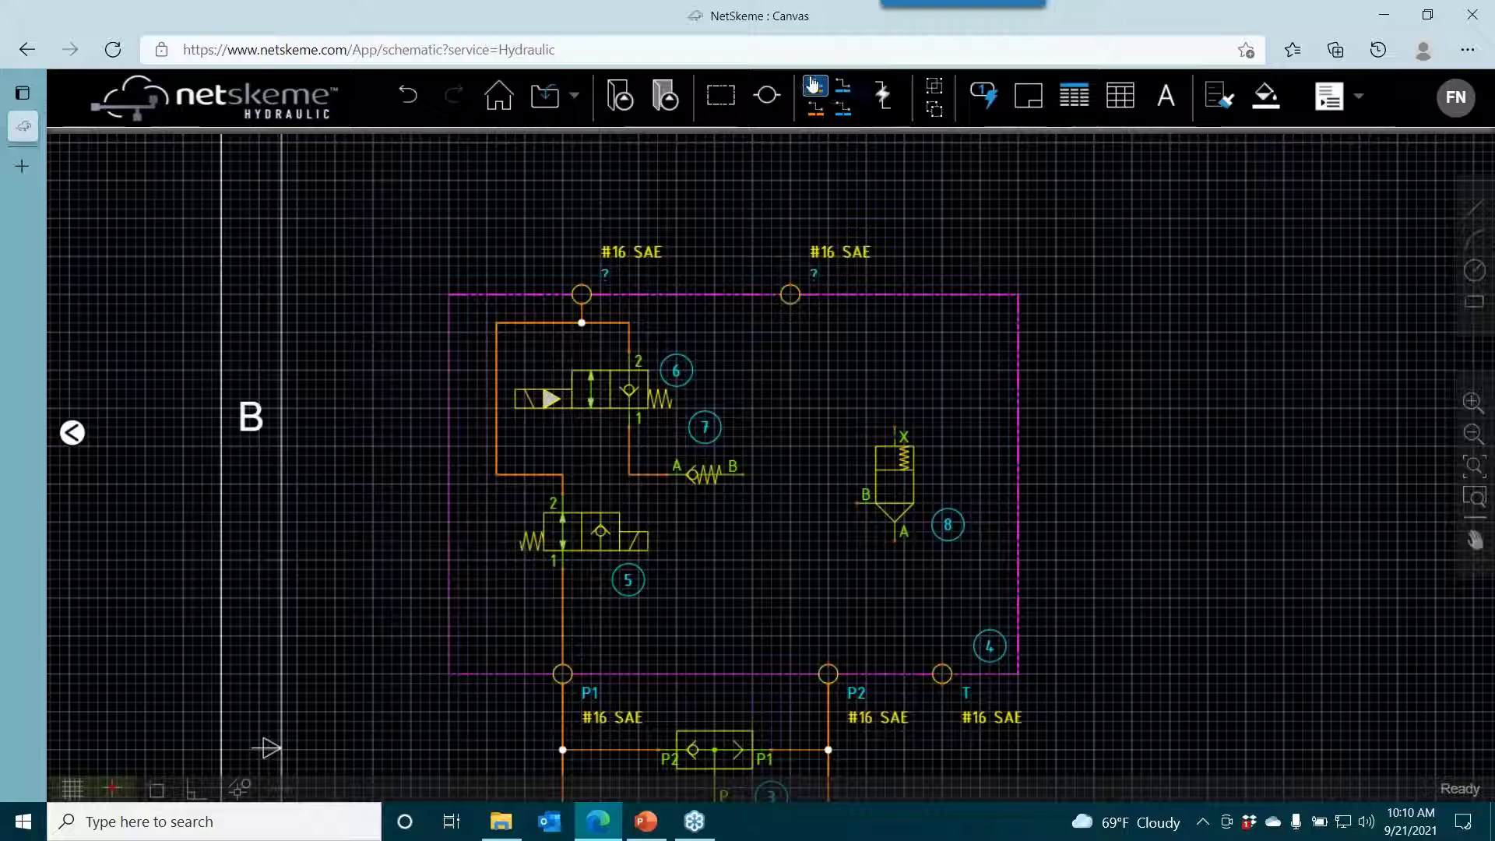
{"action": "left_click", "coordinate": [827, 655]}
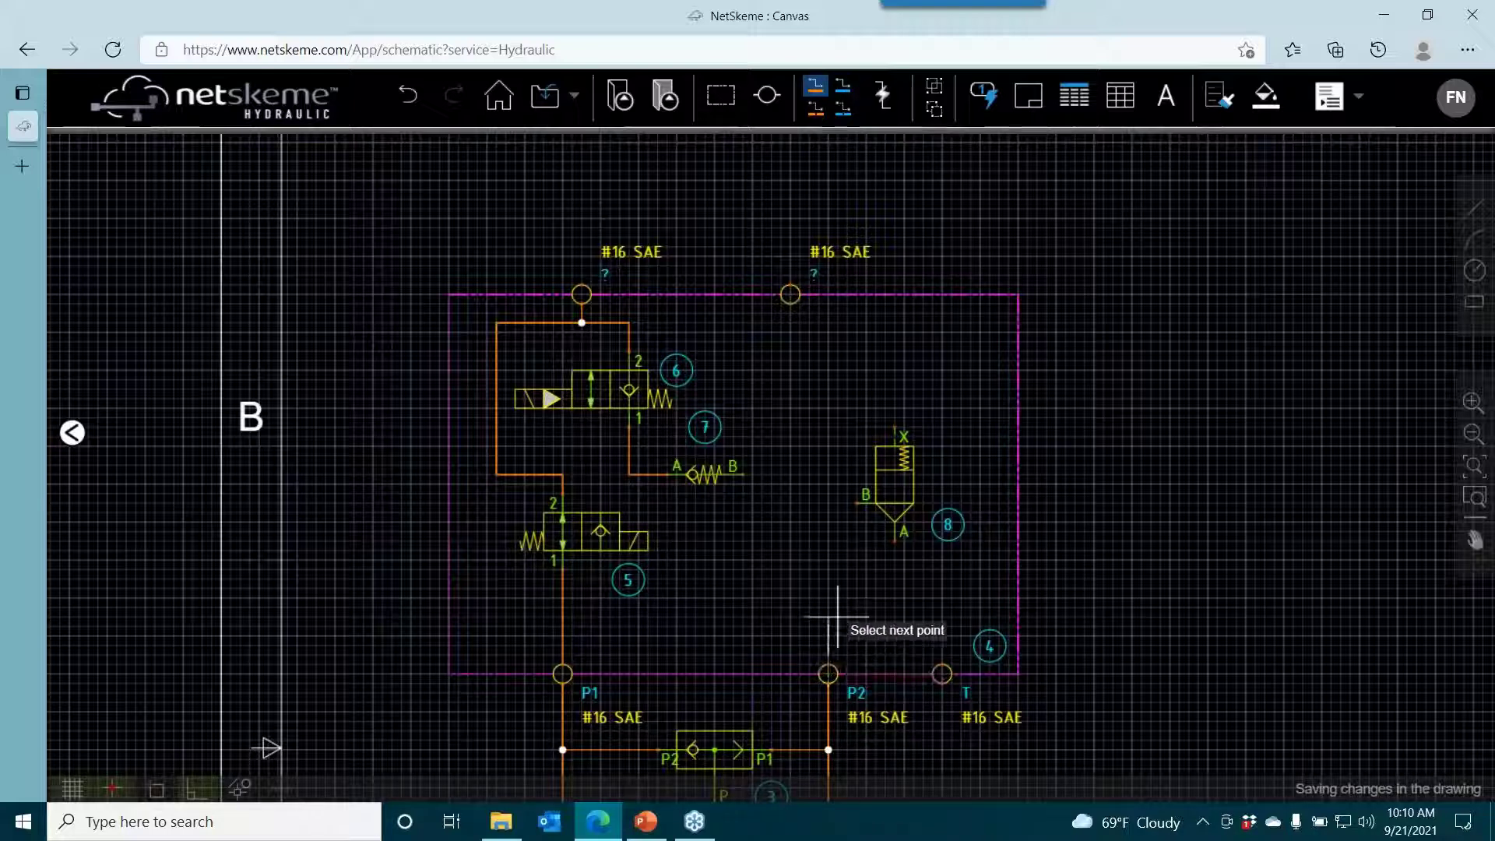
{"action": "left_click", "coordinate": [790, 598]}
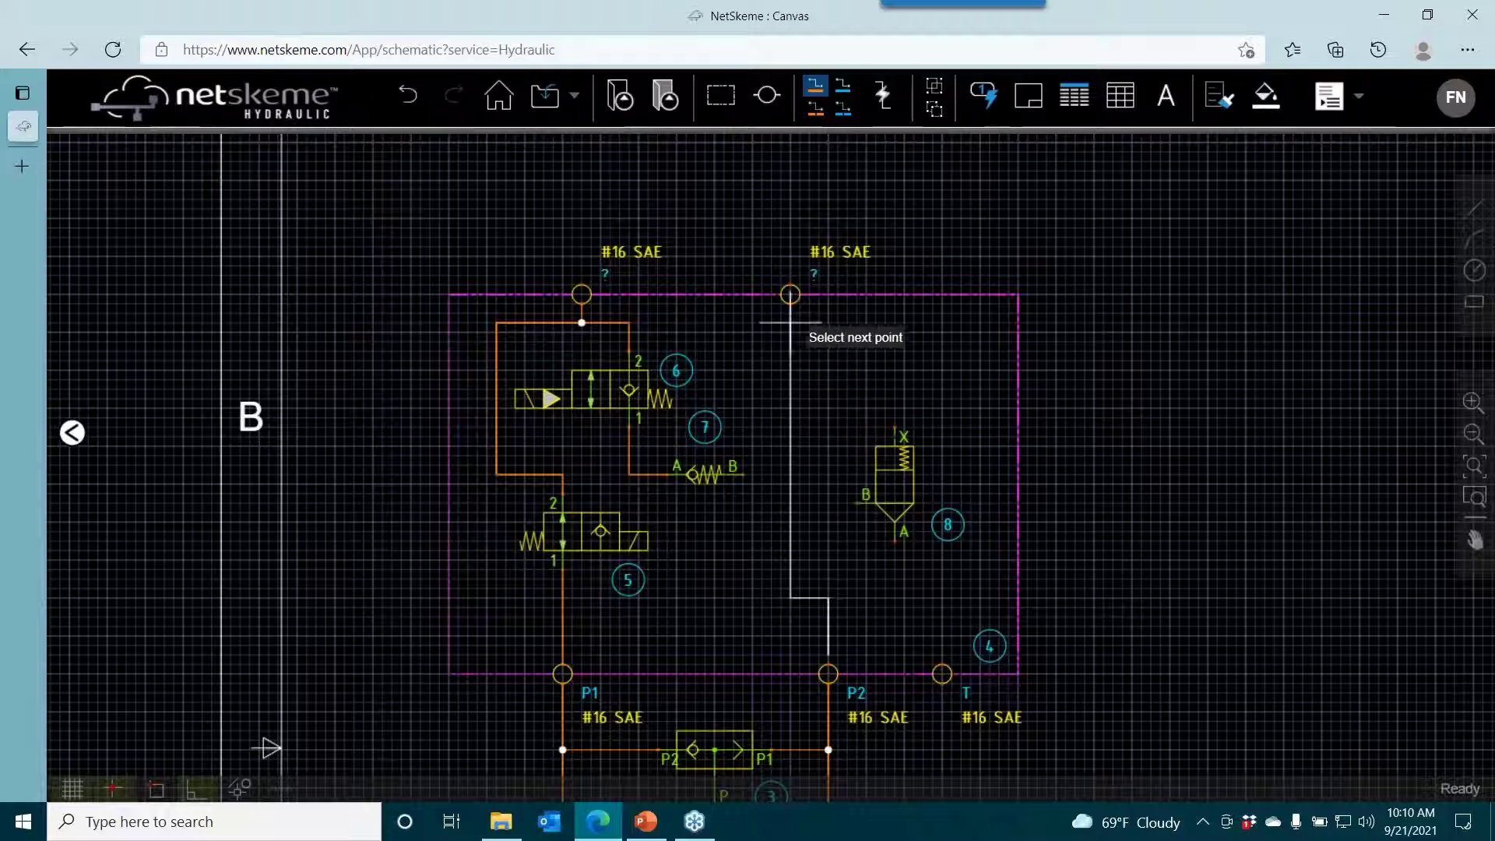
{"action": "left_click", "coordinate": [791, 294]}
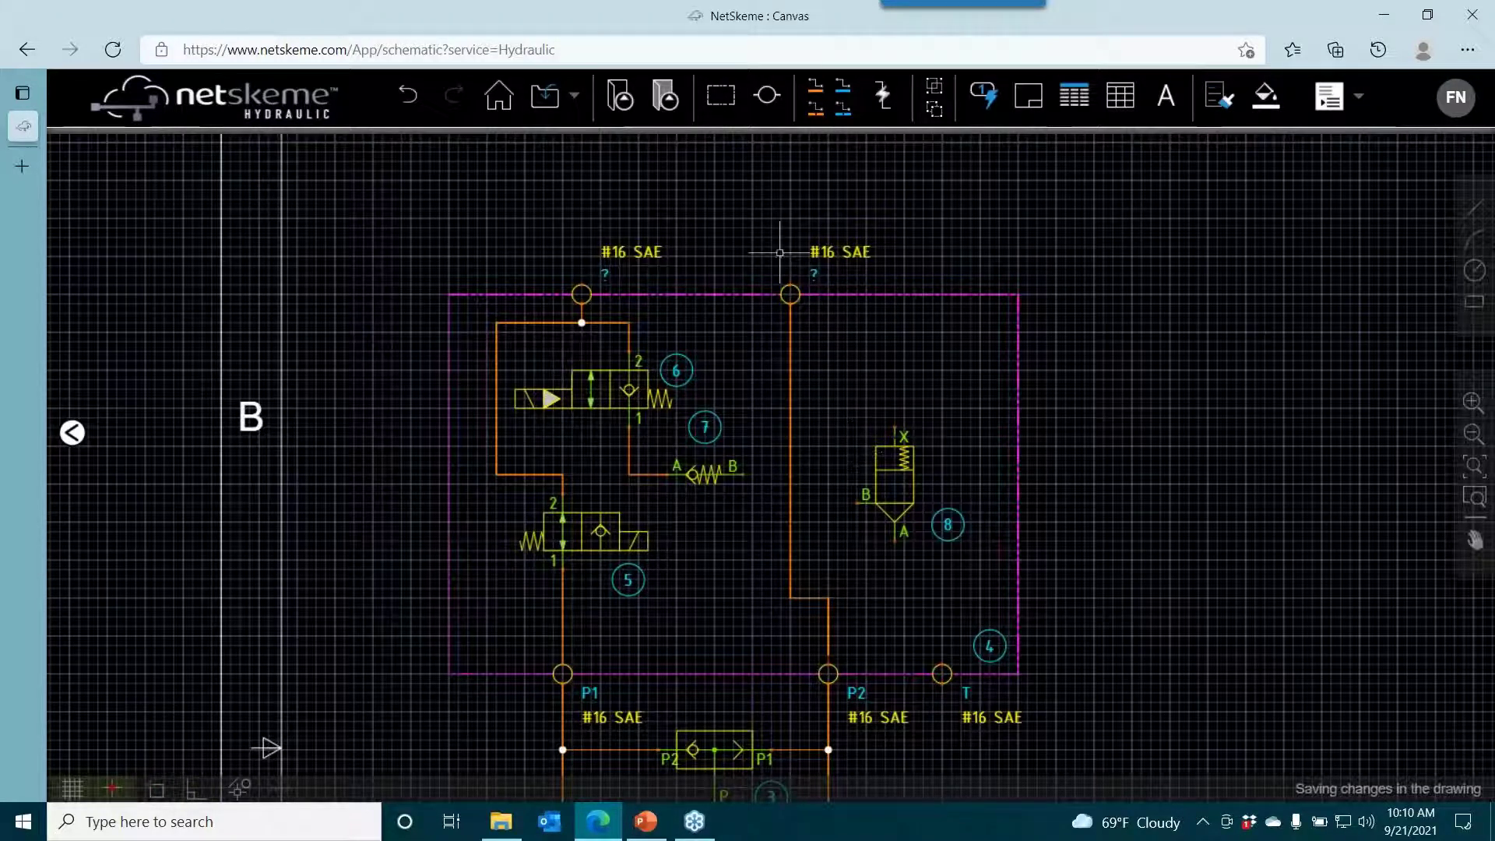
Turn on automatic routing and connect port B of check valve 7 and port B of cartridge 8 to the vertical pressure line between them.
{"action": "left_click", "coordinate": [883, 95]}
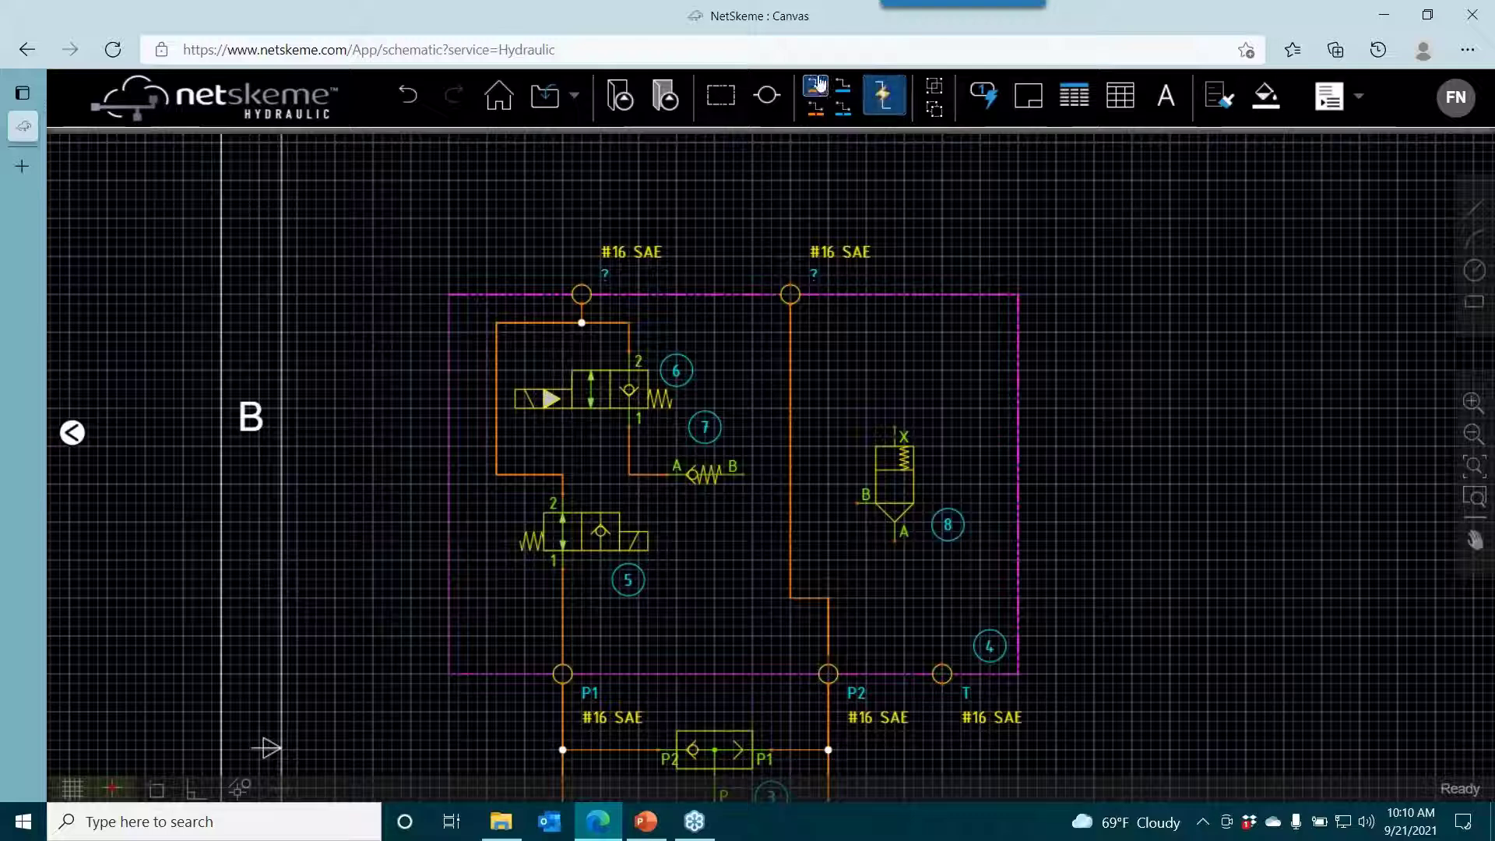
{"action": "left_click", "coordinate": [743, 475]}
{"action": "left_click", "coordinate": [790, 475]}
{"action": "left_click", "coordinate": [856, 502]}
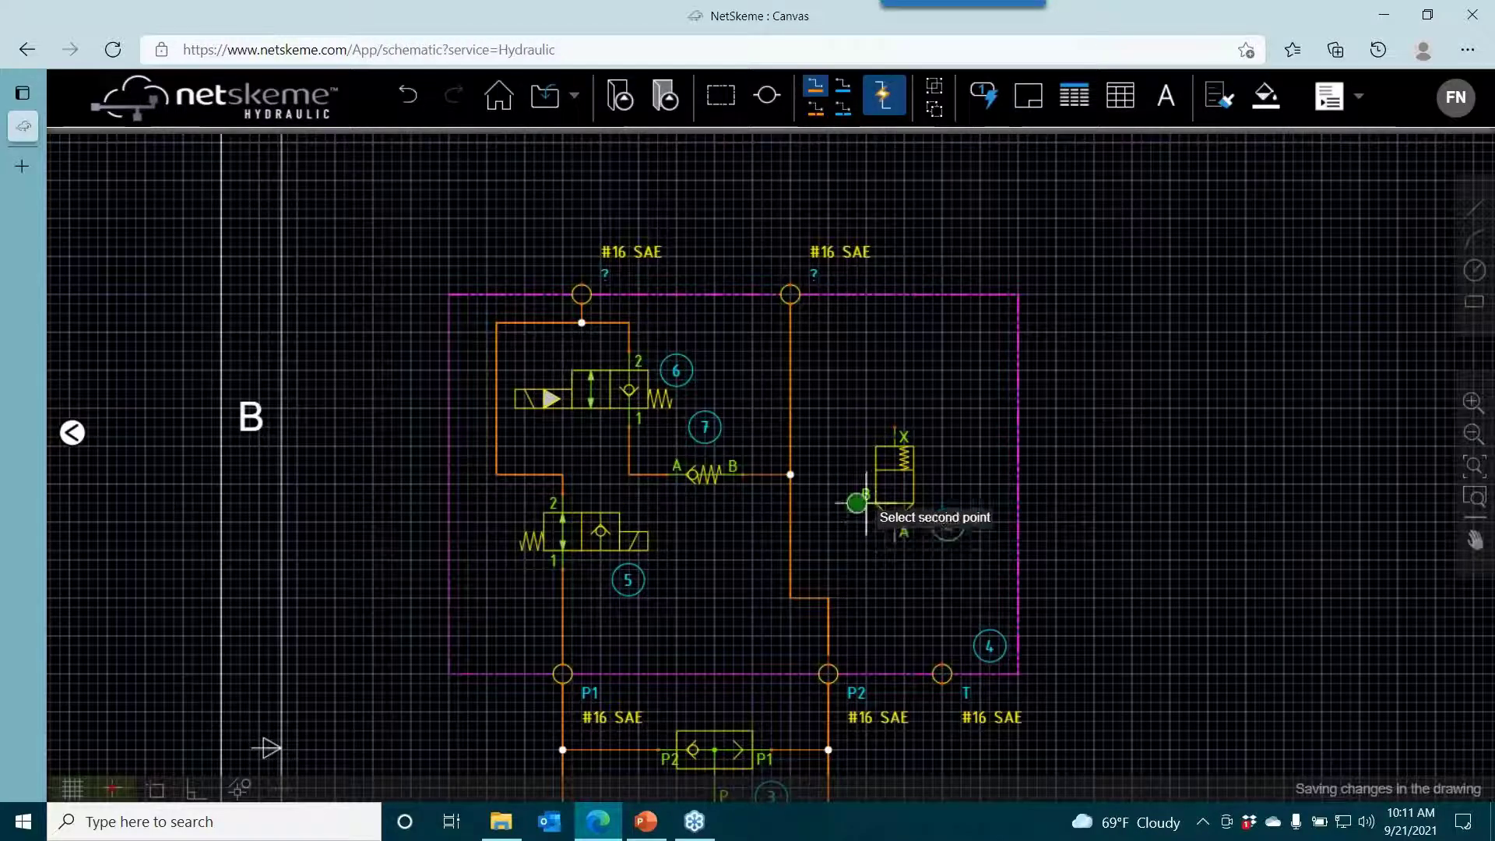
{"action": "left_click", "coordinate": [790, 503]}
{"action": "right_click", "coordinate": [821, 438]}
{"action": "left_click", "coordinate": [831, 445]}
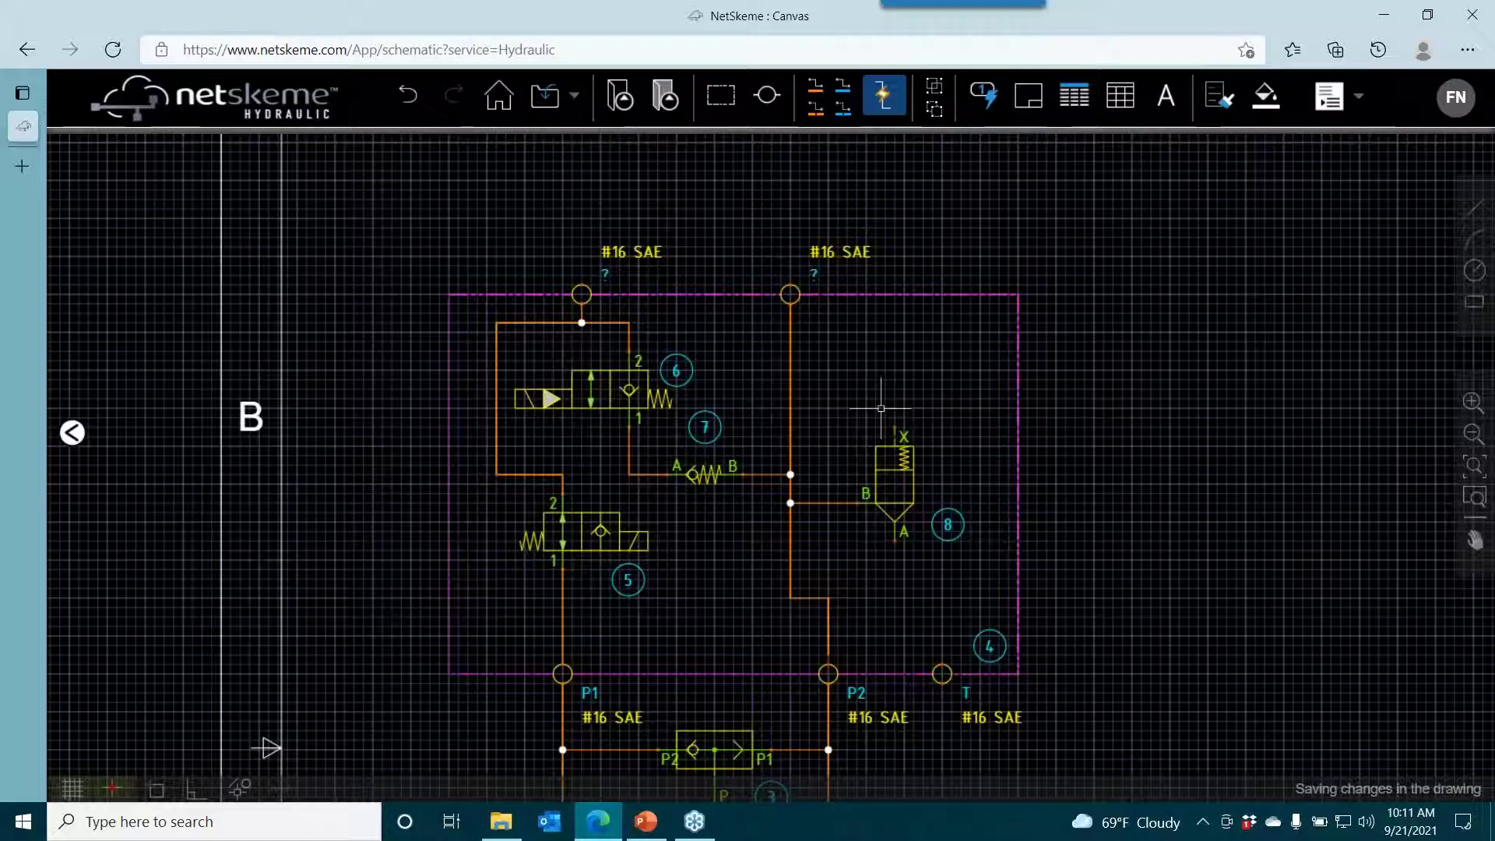
Insert the first non-stackable D03/D05 single-solenoid End To End directional valve, with crossed and parallel flow positions, above cartridge 8.
{"action": "left_click", "coordinate": [72, 432]}
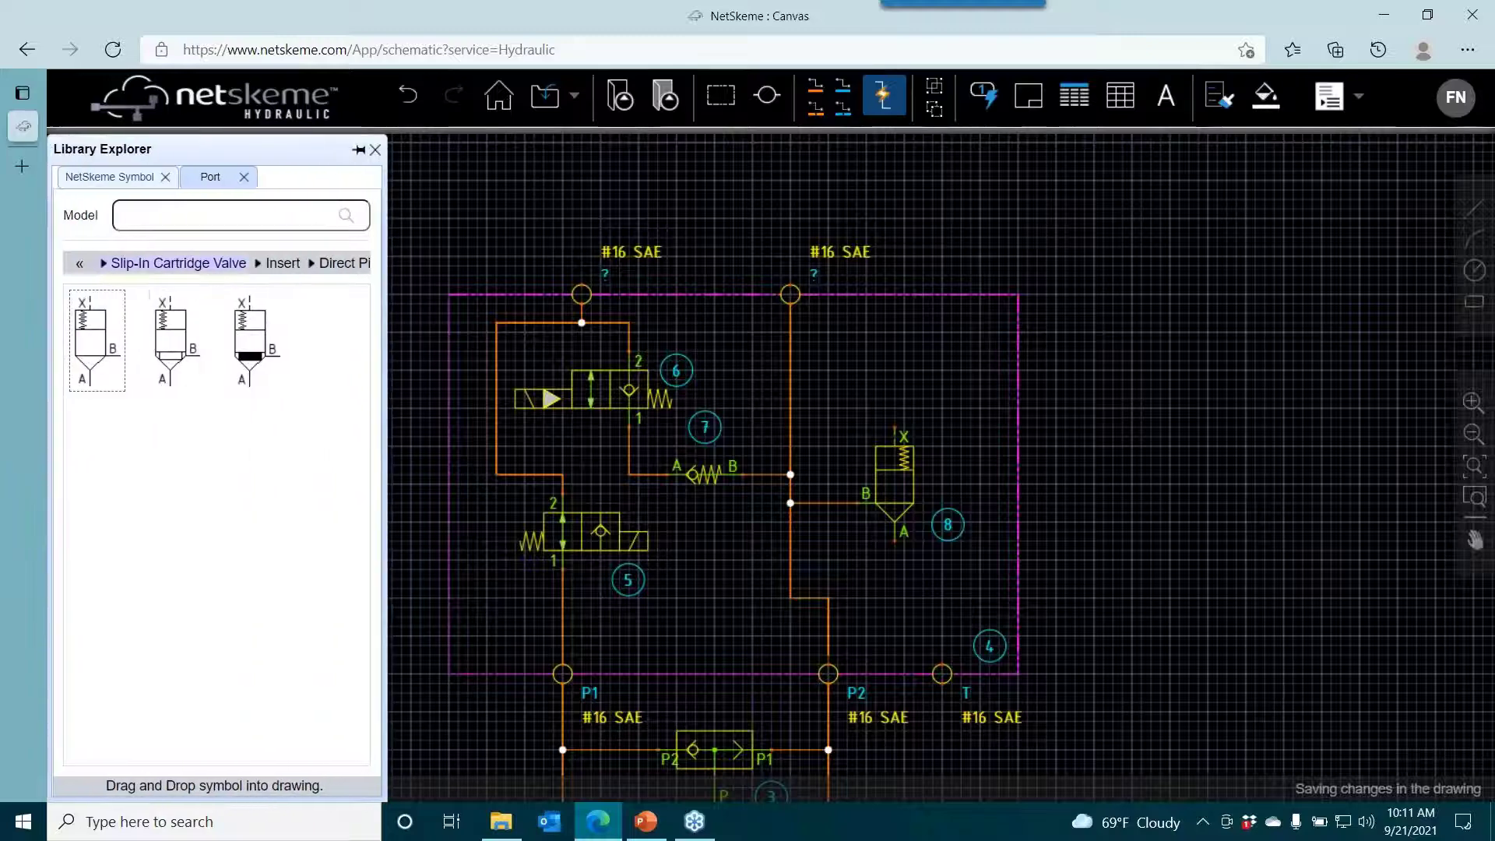
{"action": "left_click", "coordinate": [74, 268]}
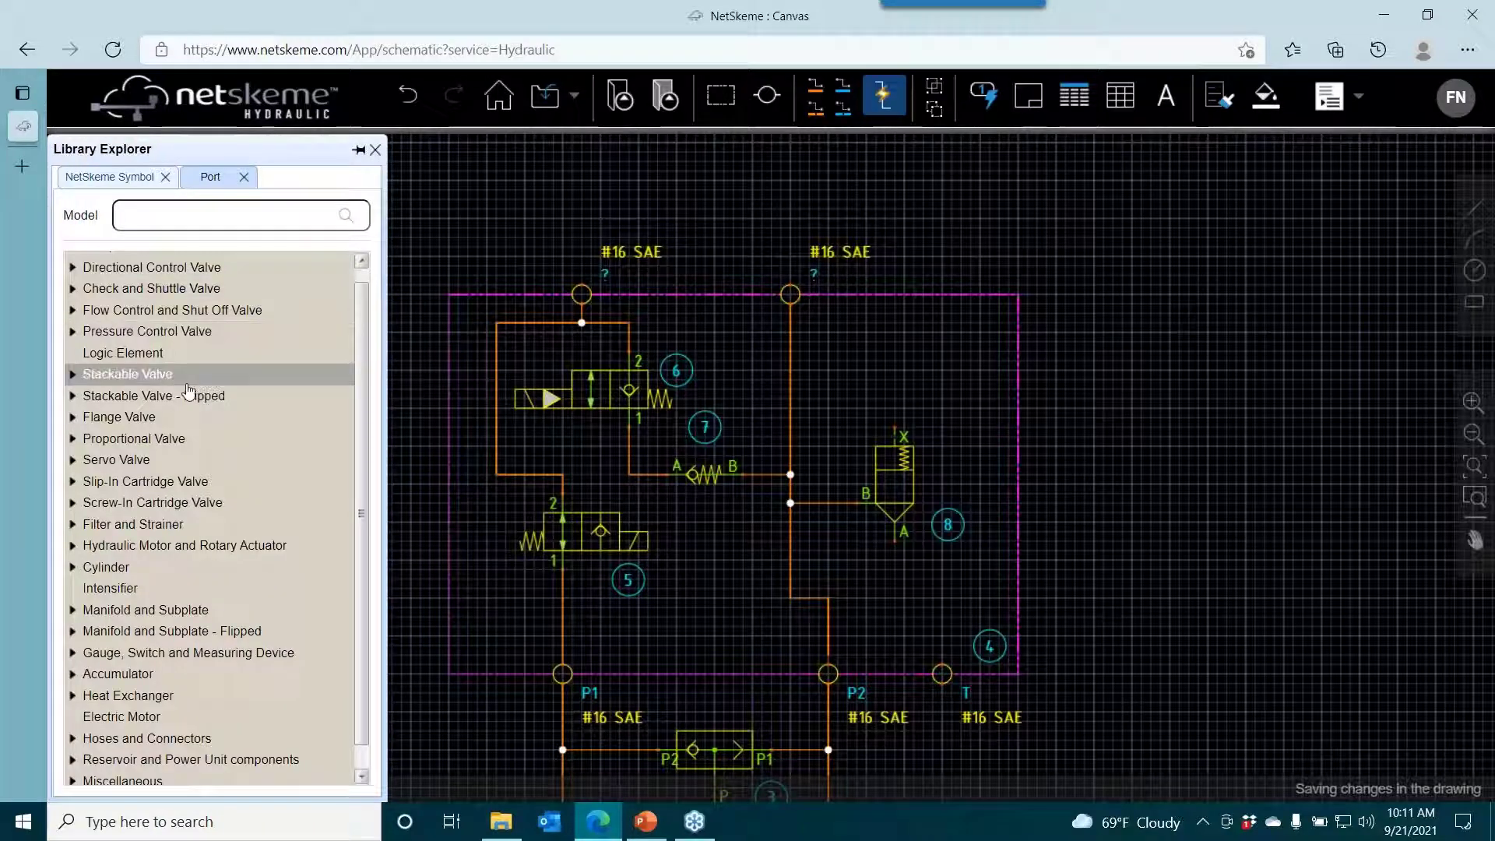
{"action": "left_click", "coordinate": [73, 267]}
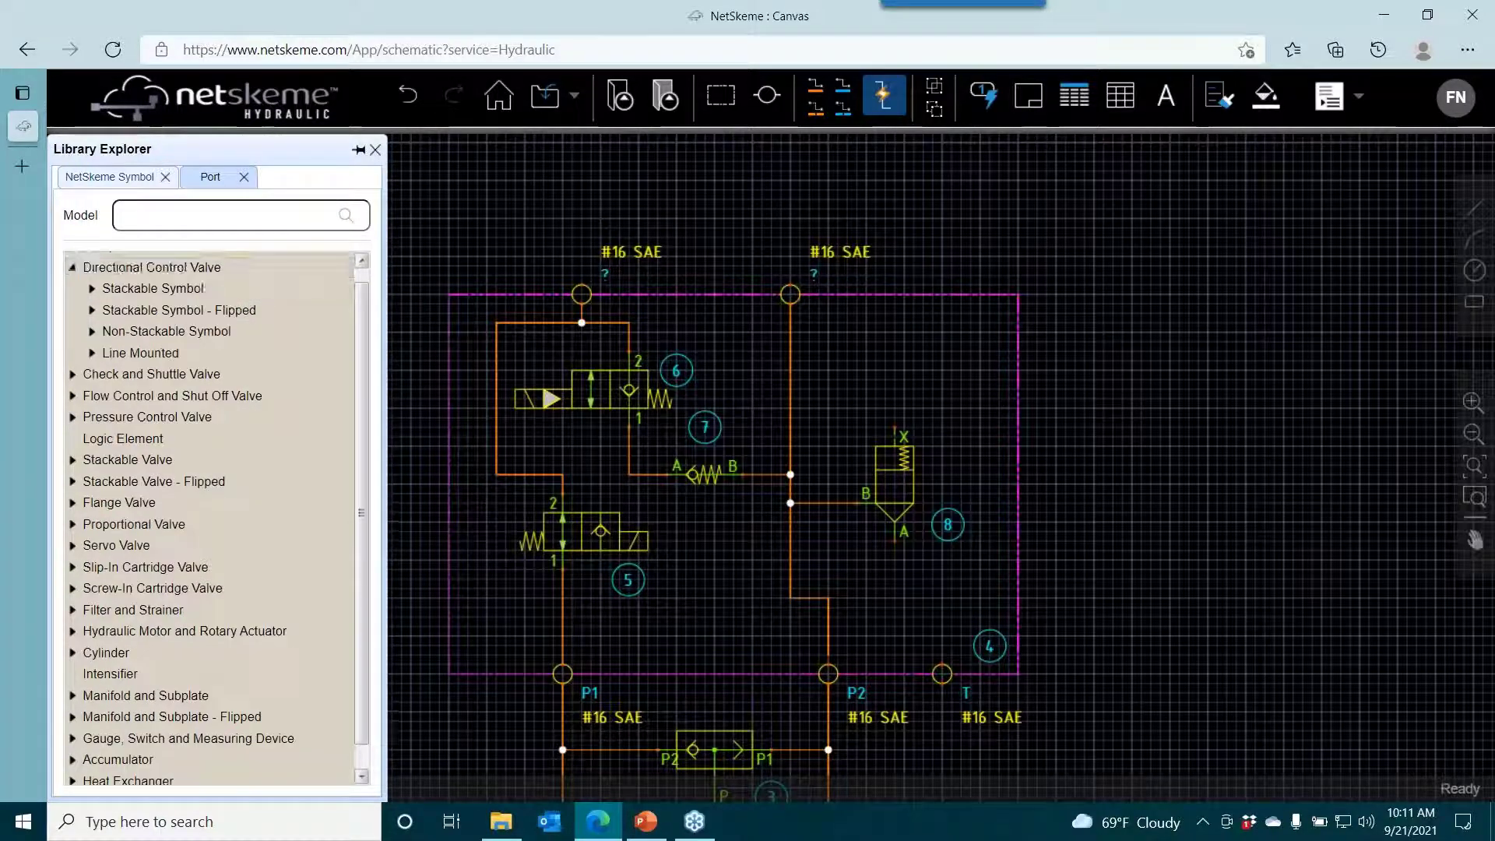
{"action": "left_click", "coordinate": [91, 331]}
{"action": "left_click", "coordinate": [112, 354]}
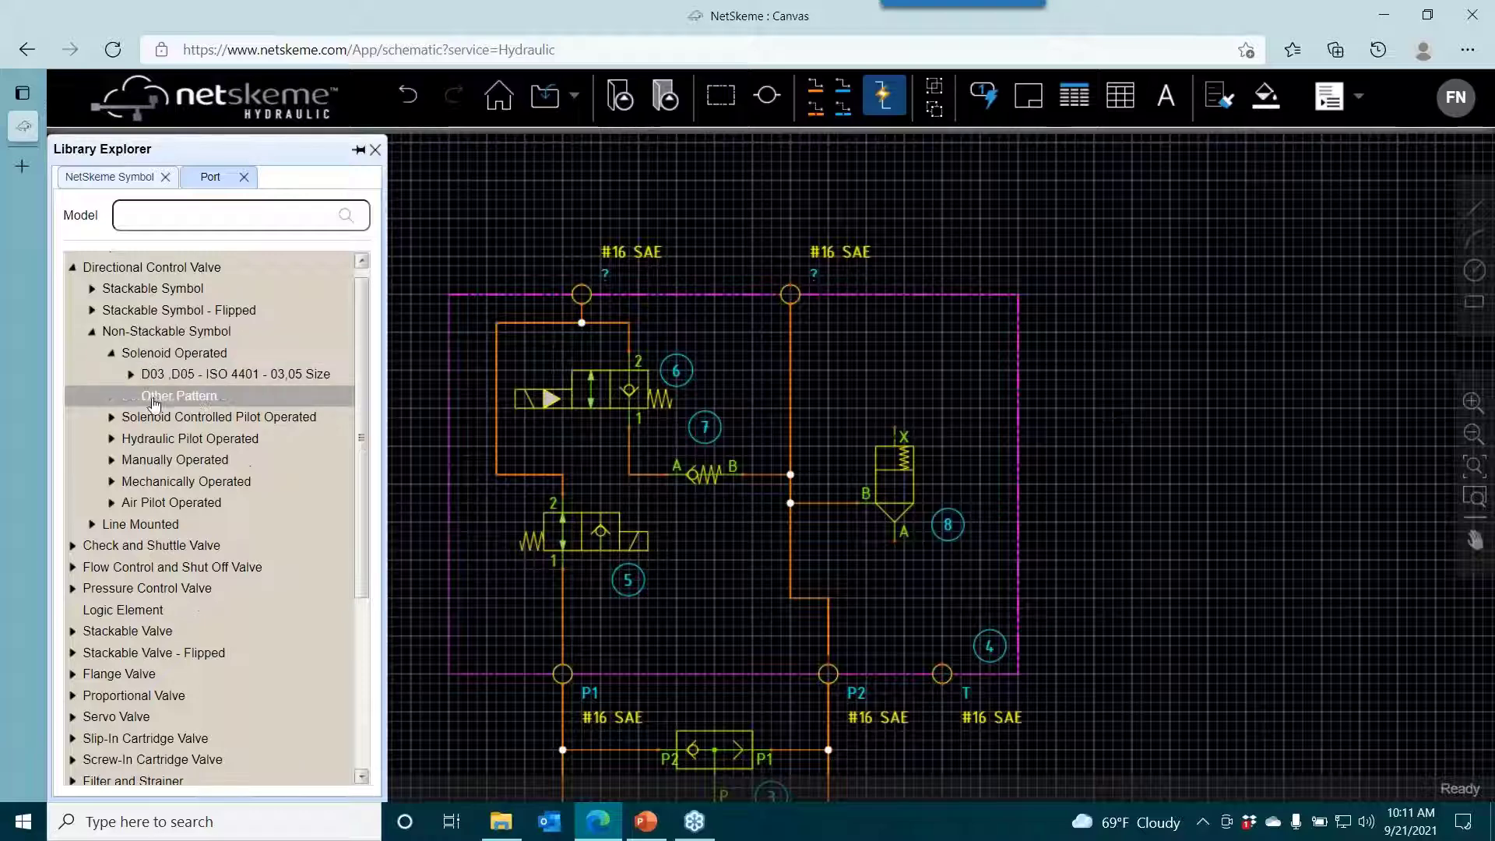
{"action": "left_click", "coordinate": [131, 376]}
{"action": "left_click", "coordinate": [150, 397]}
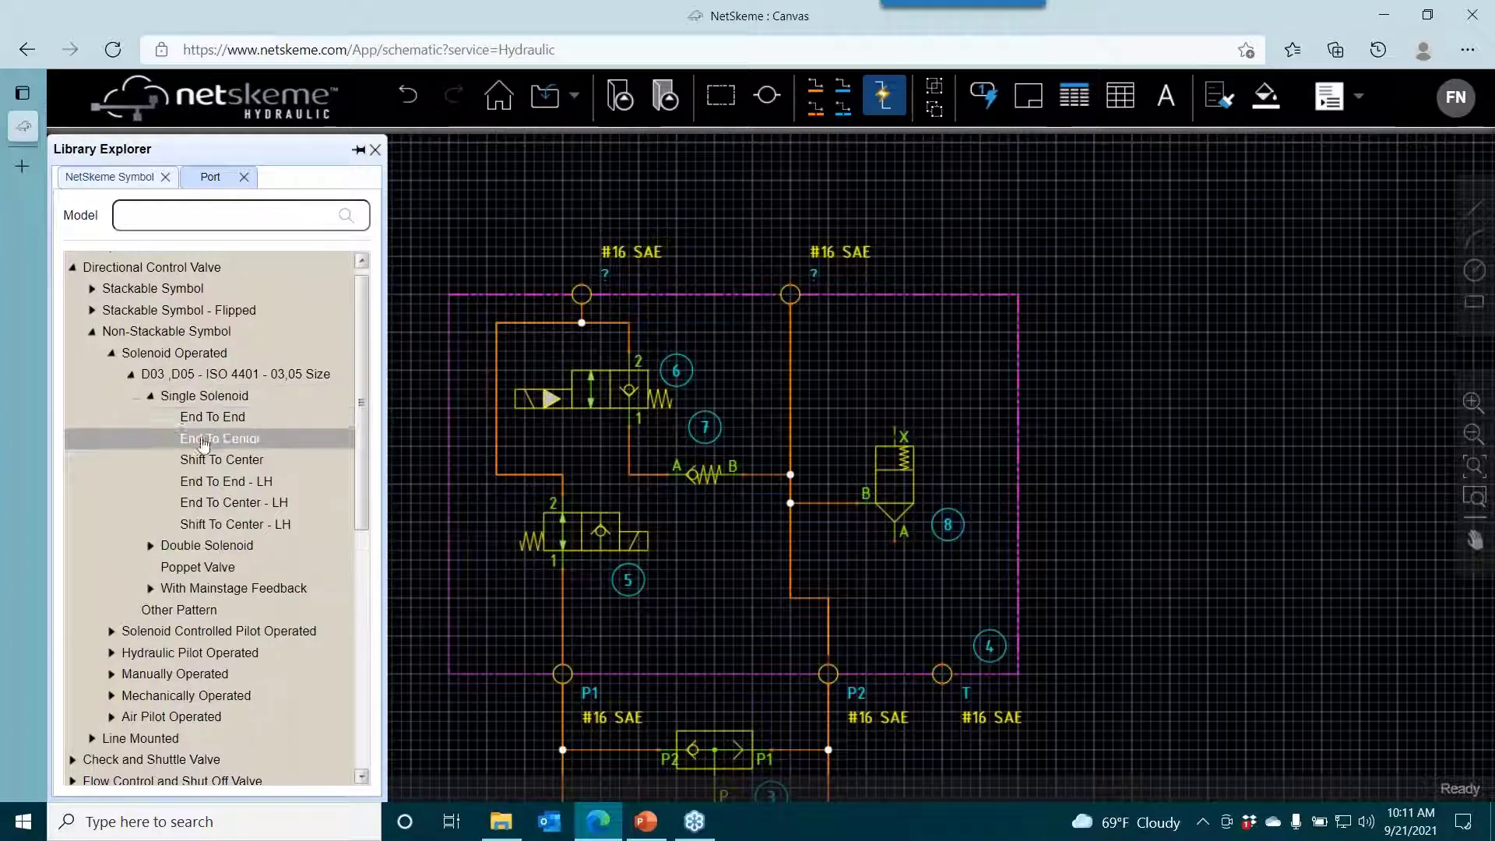
{"action": "left_click", "coordinate": [219, 416]}
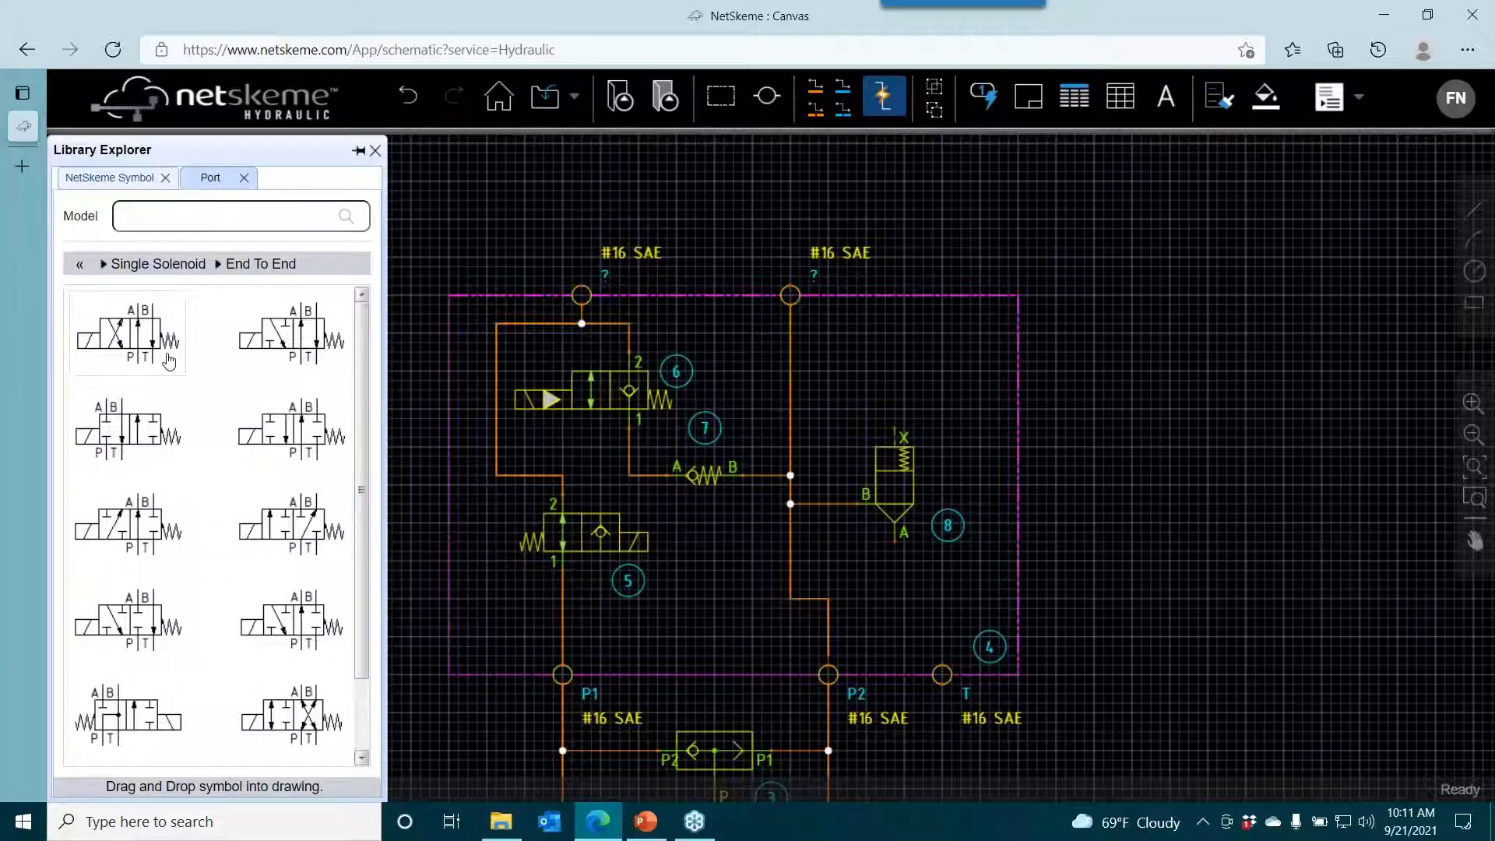
{"action": "left_click_drag", "start_coordinate": [169, 360], "coordinate": [893, 370]}
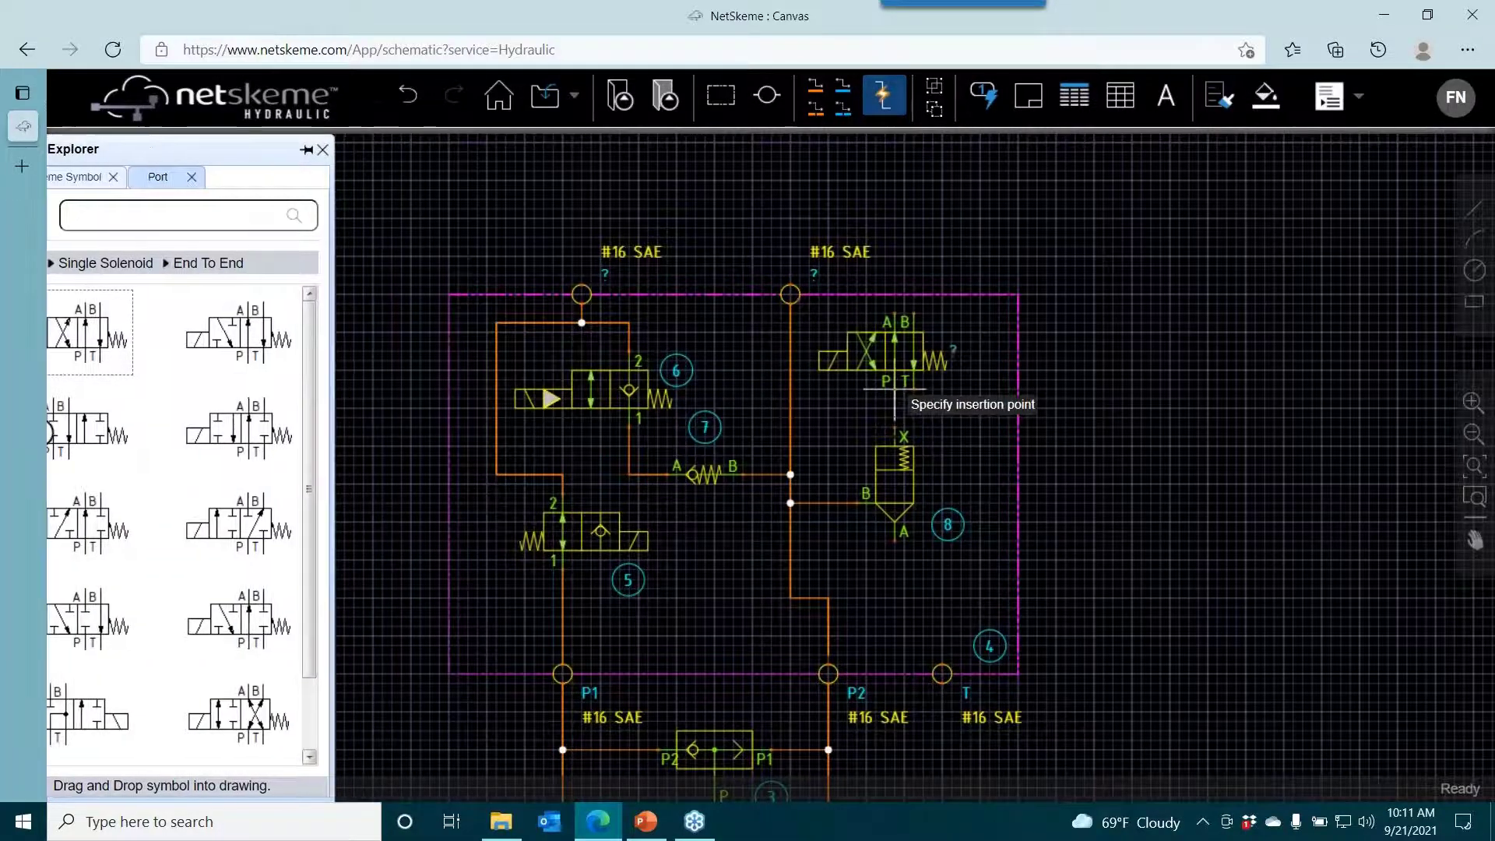
{"action": "right_click", "coordinate": [893, 370]}
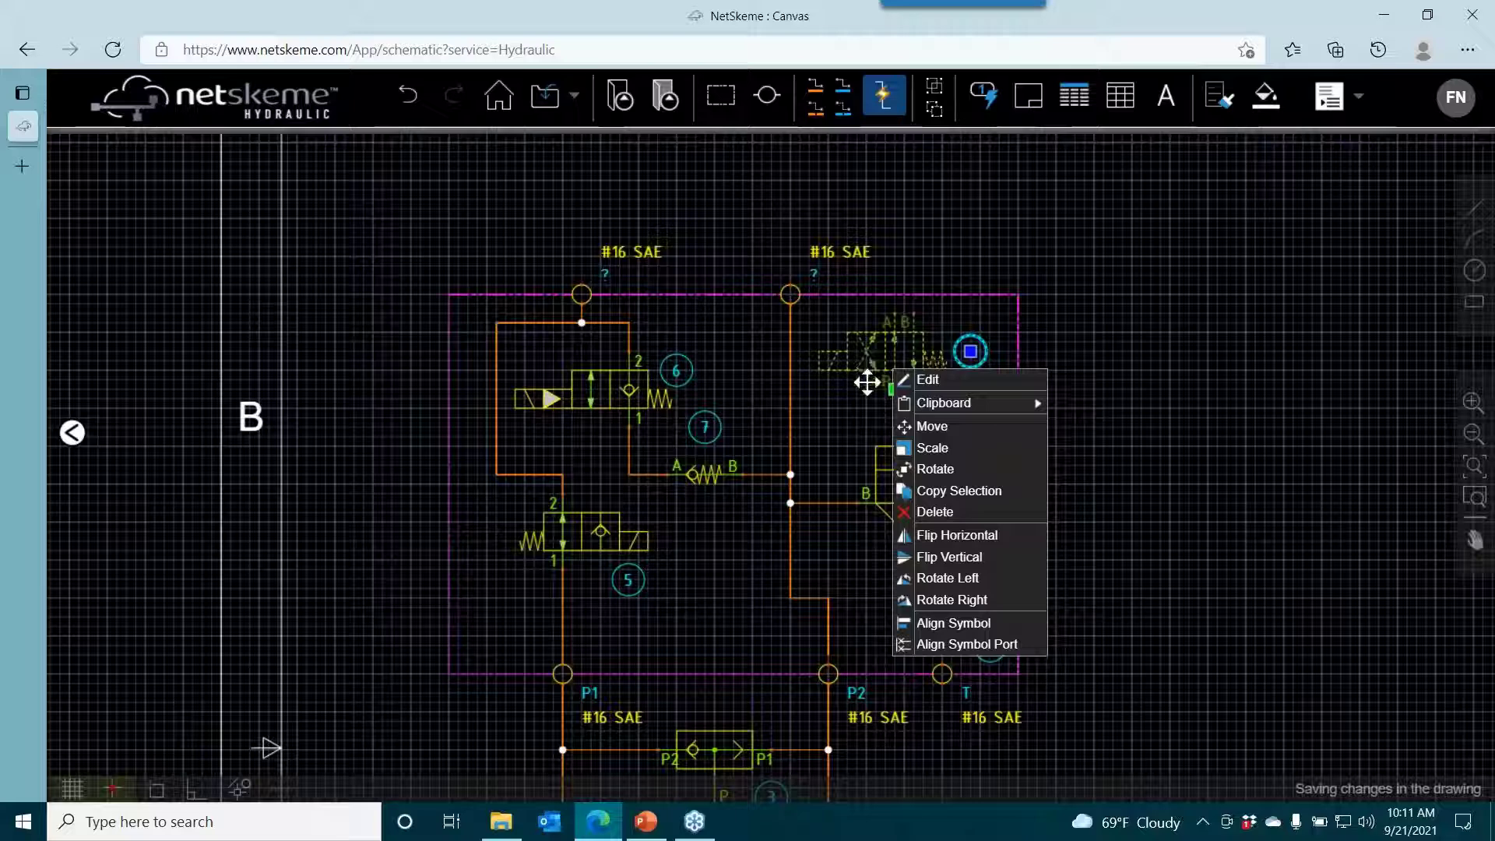
{"action": "left_click", "coordinate": [875, 410]}
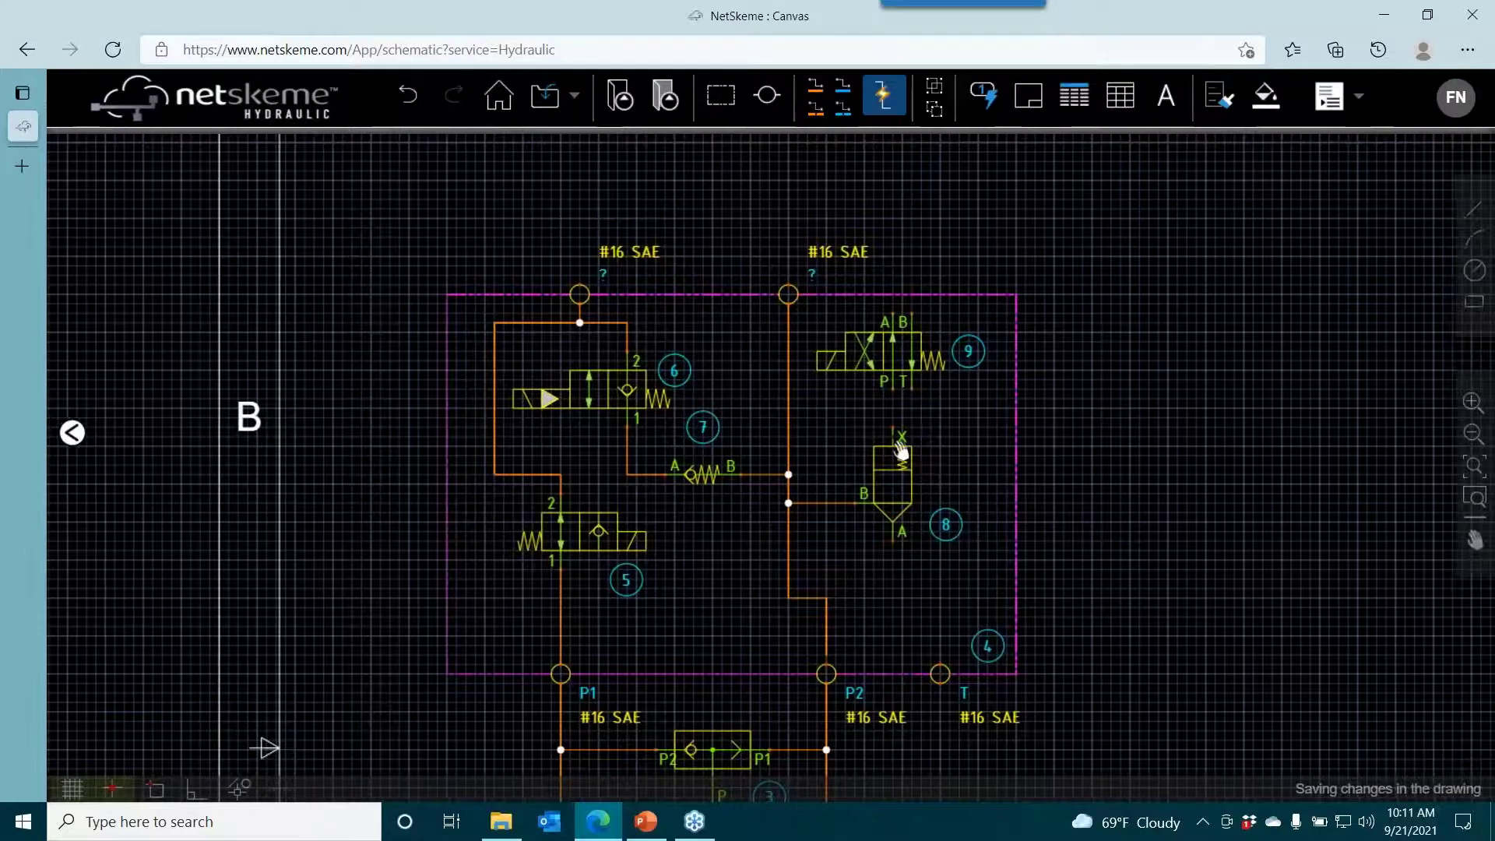
{"action": "left_click", "coordinate": [923, 461]}
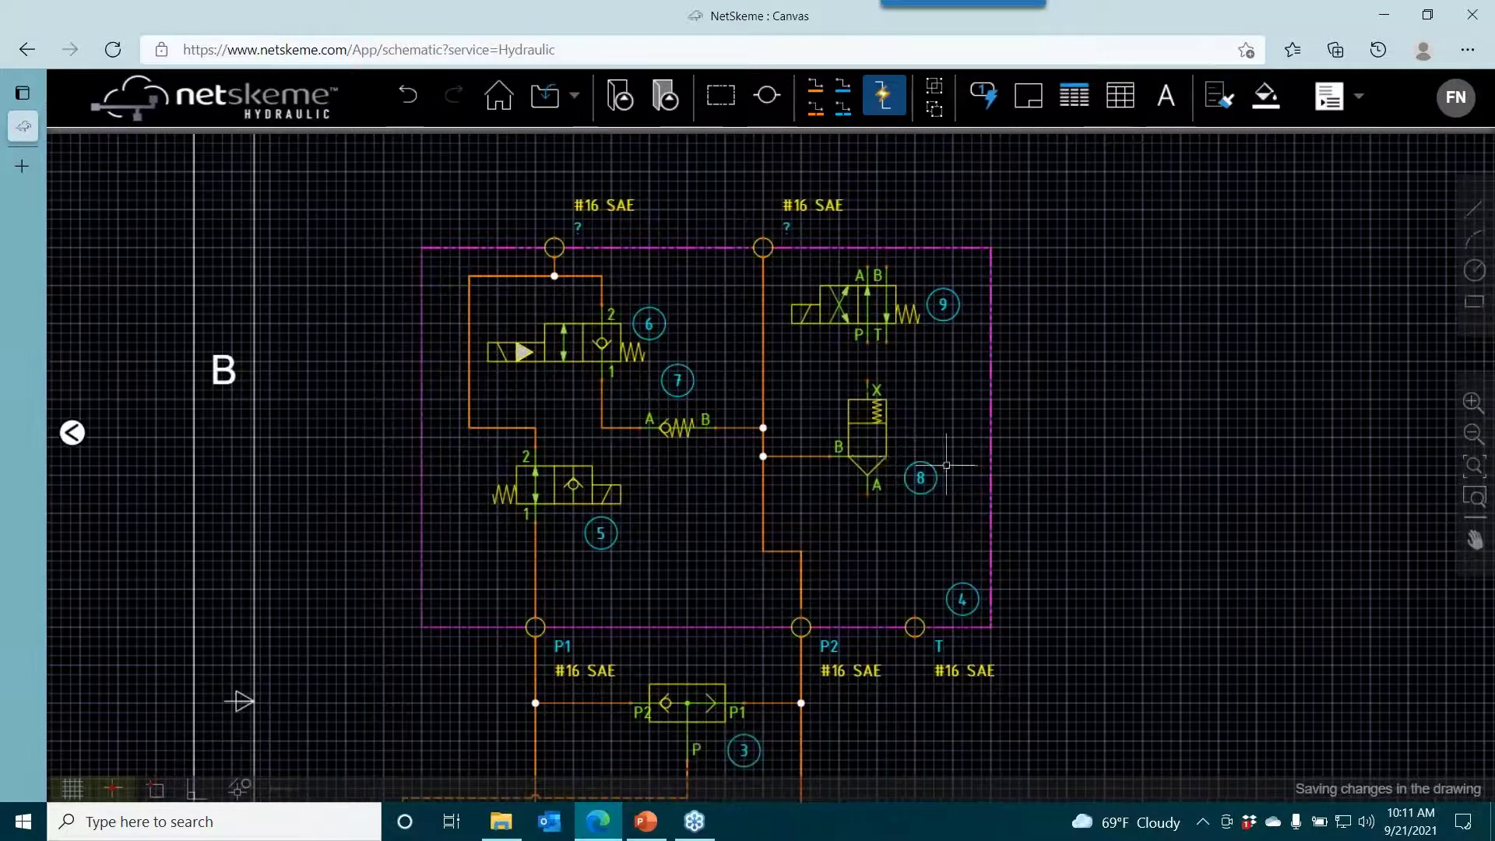
Move cartridge 8 and directional valve 9 slightly down within the enclosure.
{"action": "left_click", "coordinate": [867, 495]}
{"action": "key", "text": "Escape"}
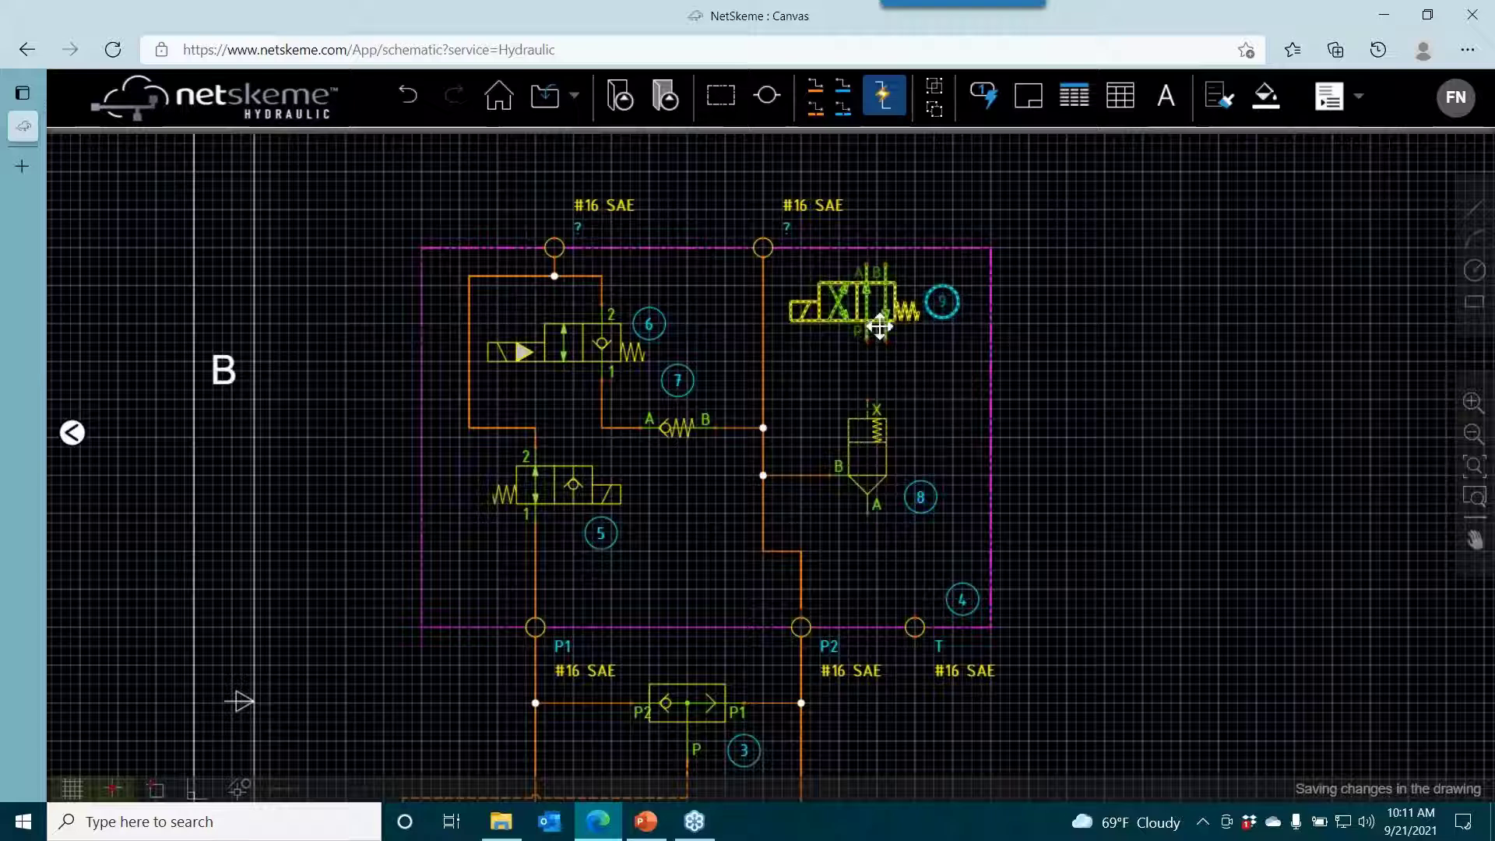
{"action": "left_click", "coordinate": [864, 319]}
{"action": "key", "text": "Escape"}
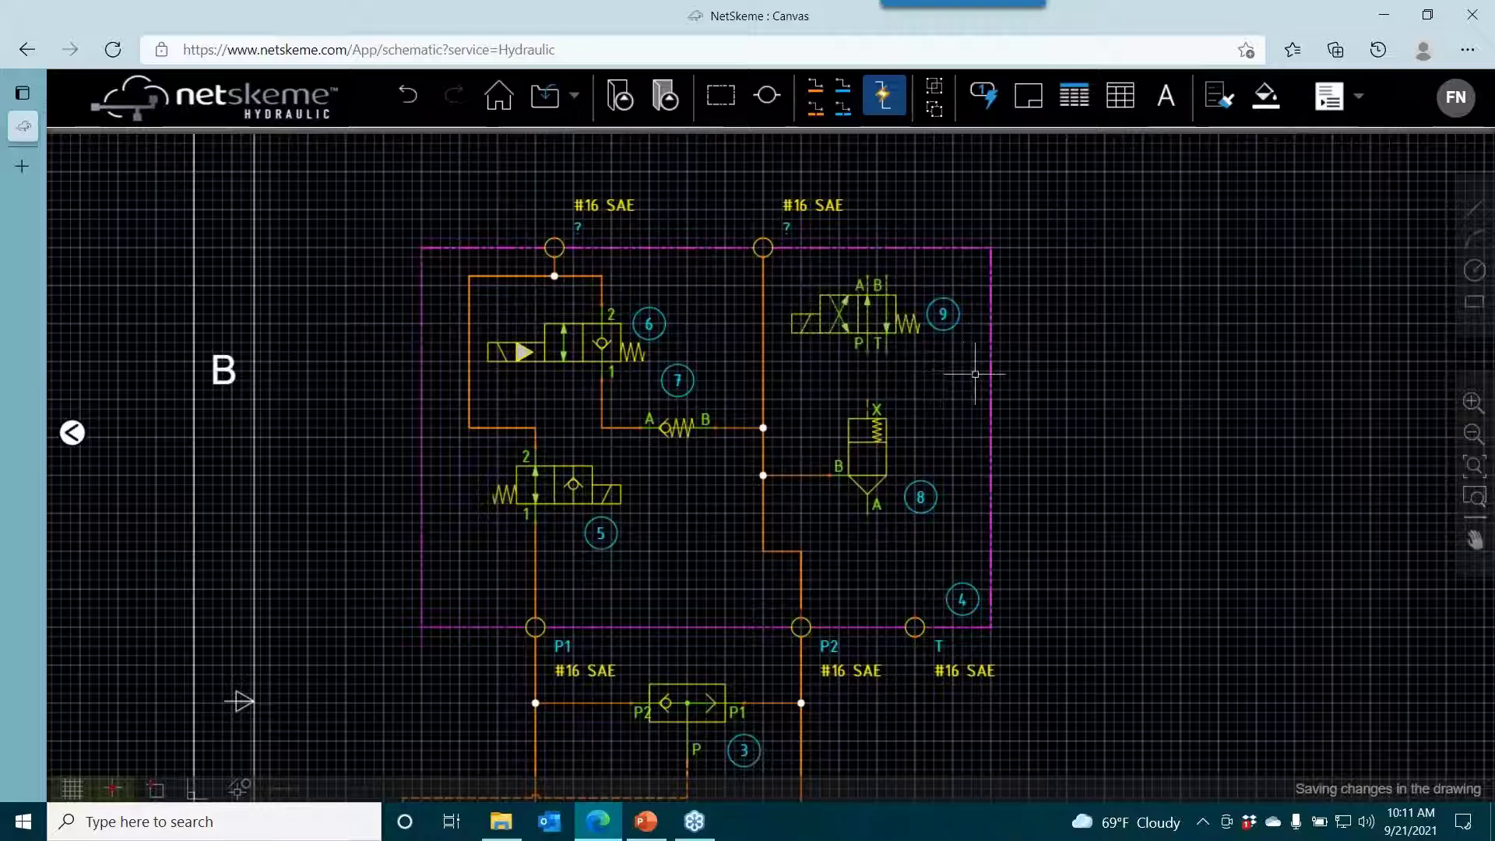
Widen enclosure 4 slightly by stretching its right edge outward.
{"action": "left_click", "coordinate": [991, 376]}
{"action": "left_click", "coordinate": [991, 436]}
{"action": "left_click", "coordinate": [1010, 437]}
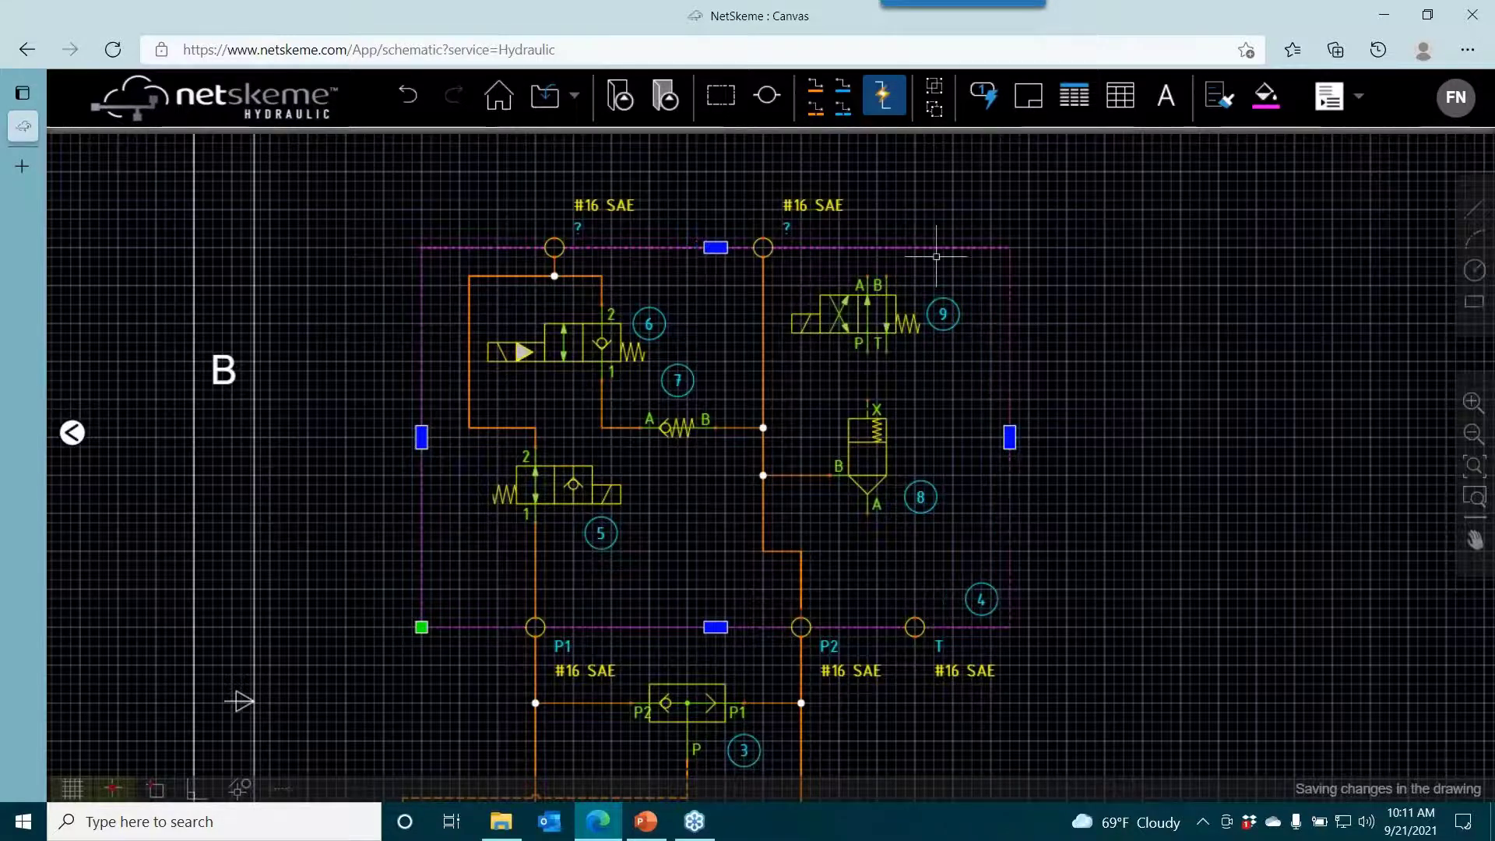
Stretch the upper edge of enclosure 4 upward to make more room above the valves.
{"action": "left_click", "coordinate": [702, 248]}
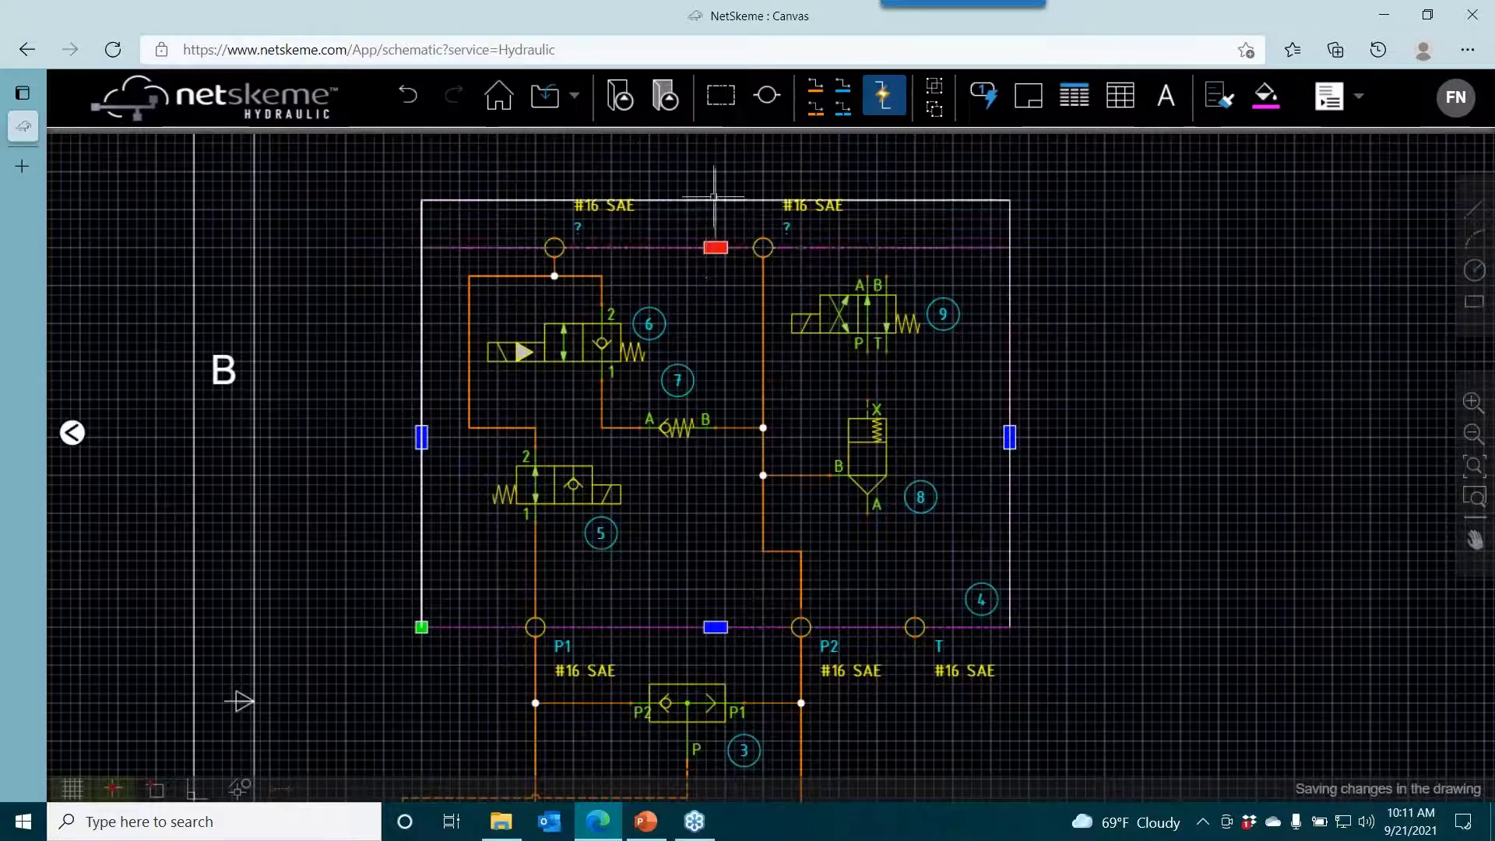
{"action": "left_click", "coordinate": [769, 200]}
{"action": "key", "text": "Escape"}
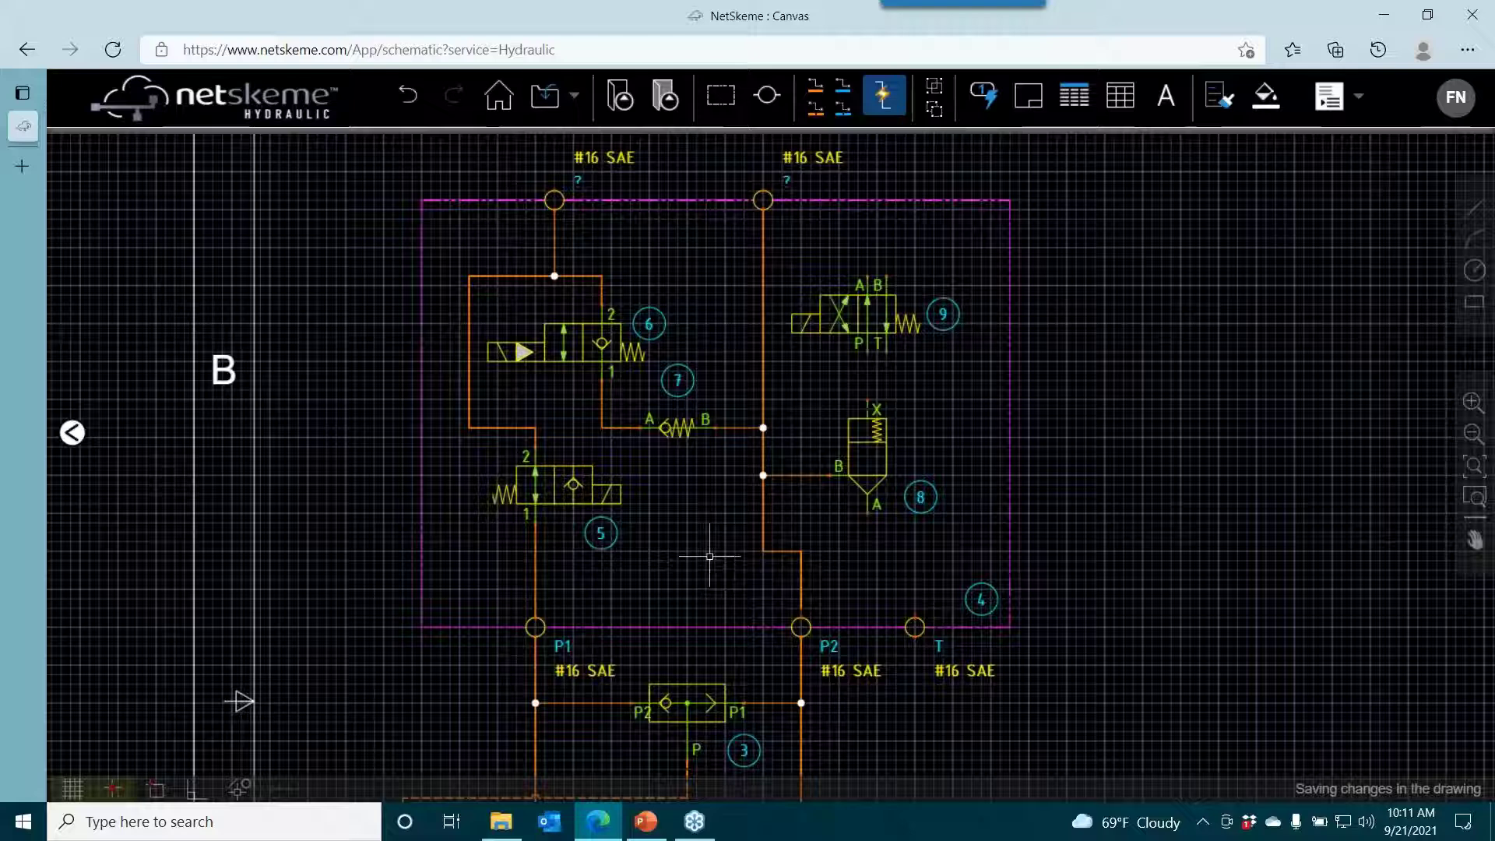
Draw a pressure line from the vertical pressure line near the enclosure's upper edge to port A of directional valve 9.
{"action": "left_click", "coordinate": [896, 109]}
{"action": "left_click", "coordinate": [763, 248]}
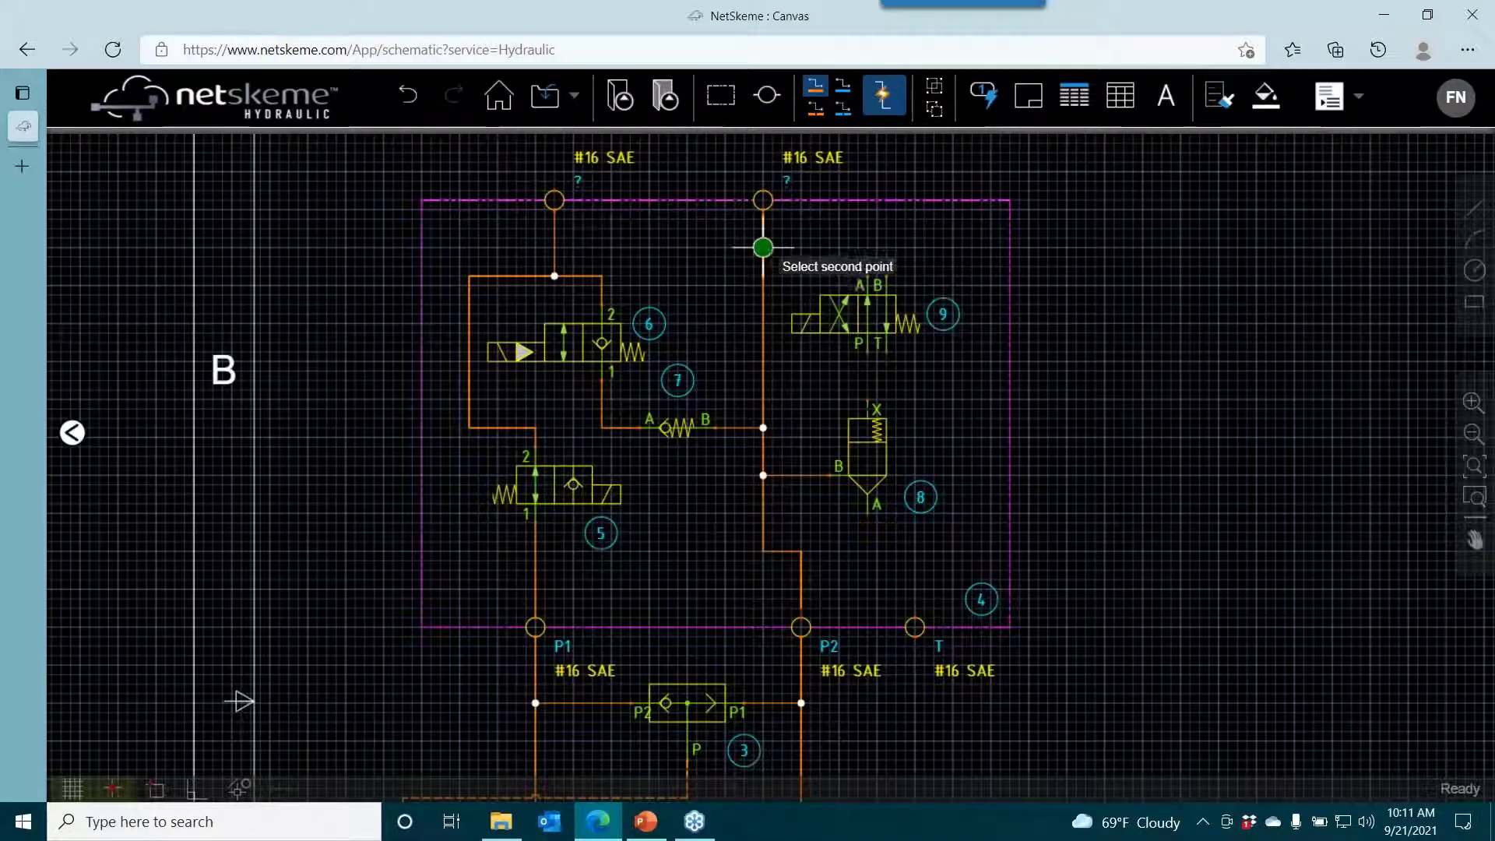
{"action": "left_click", "coordinate": [868, 279]}
{"action": "right_click", "coordinate": [950, 261]}
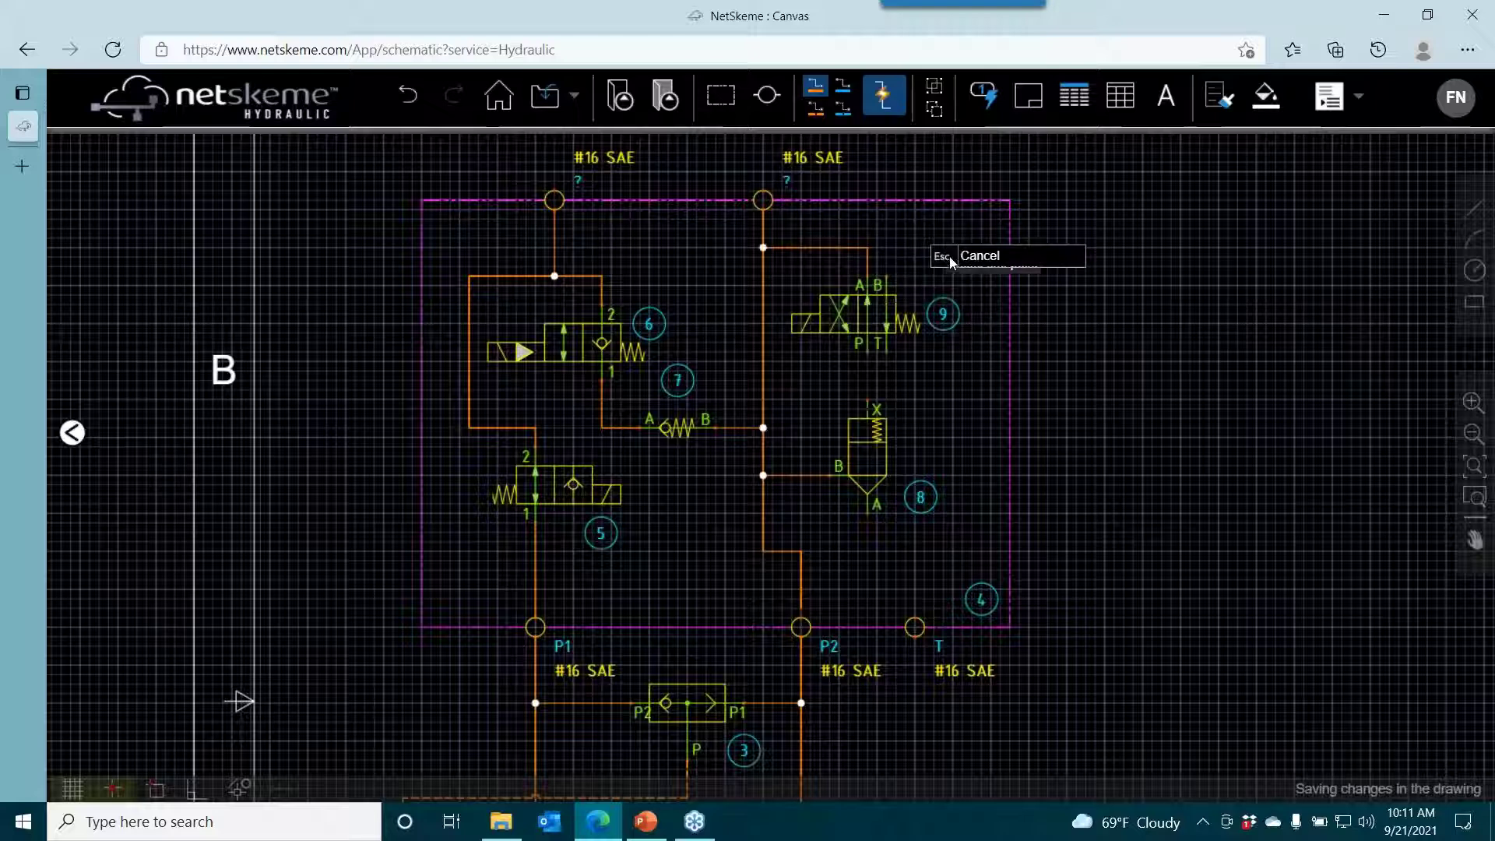
{"action": "left_click", "coordinate": [951, 258]}
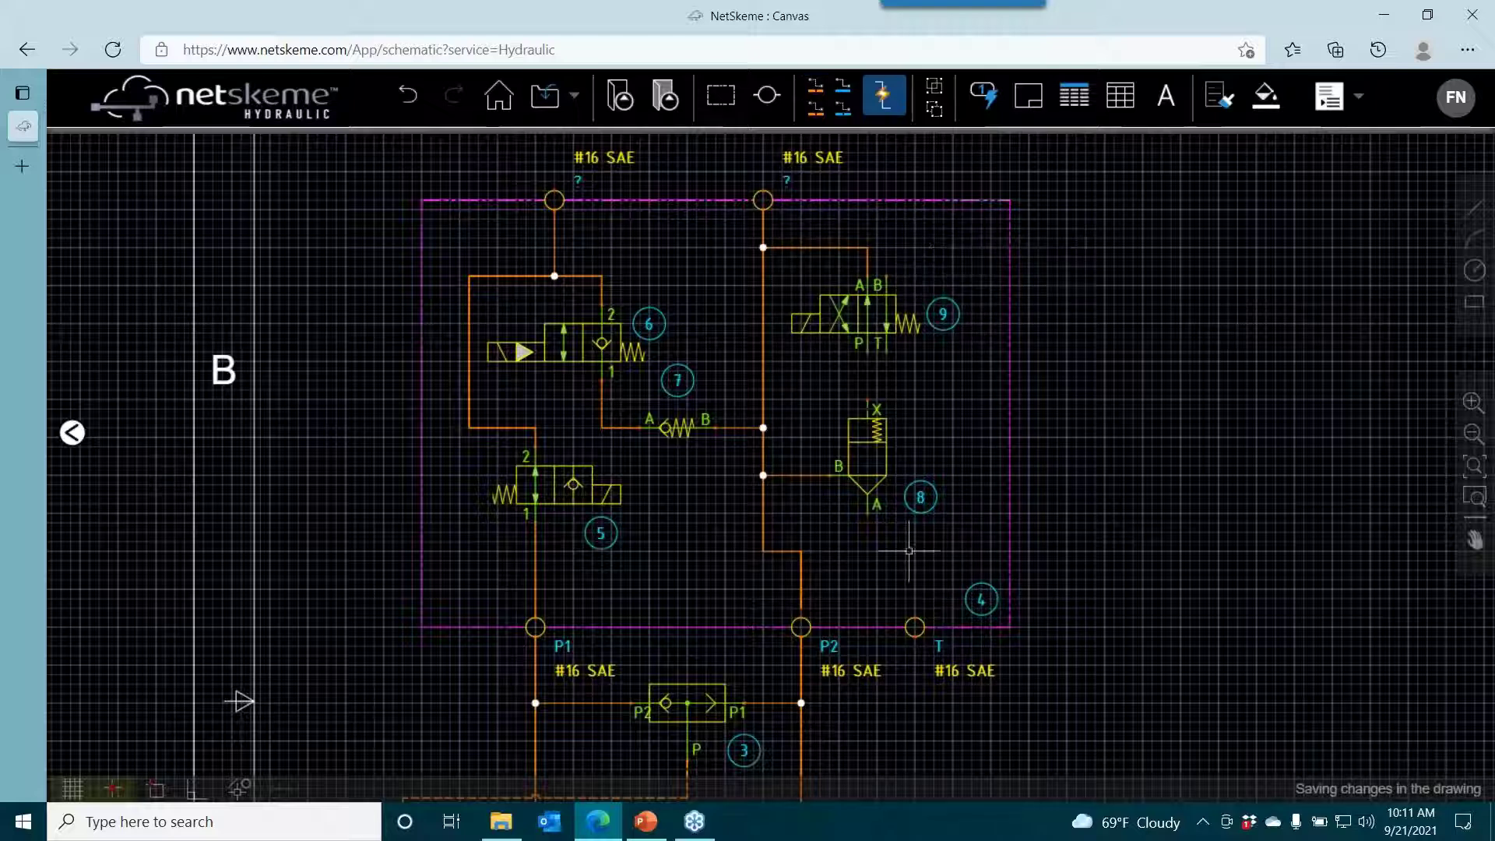
Draw a pressure line from port P of directional valve 9 to port X of cartridge 8.
{"action": "left_click", "coordinate": [819, 92]}
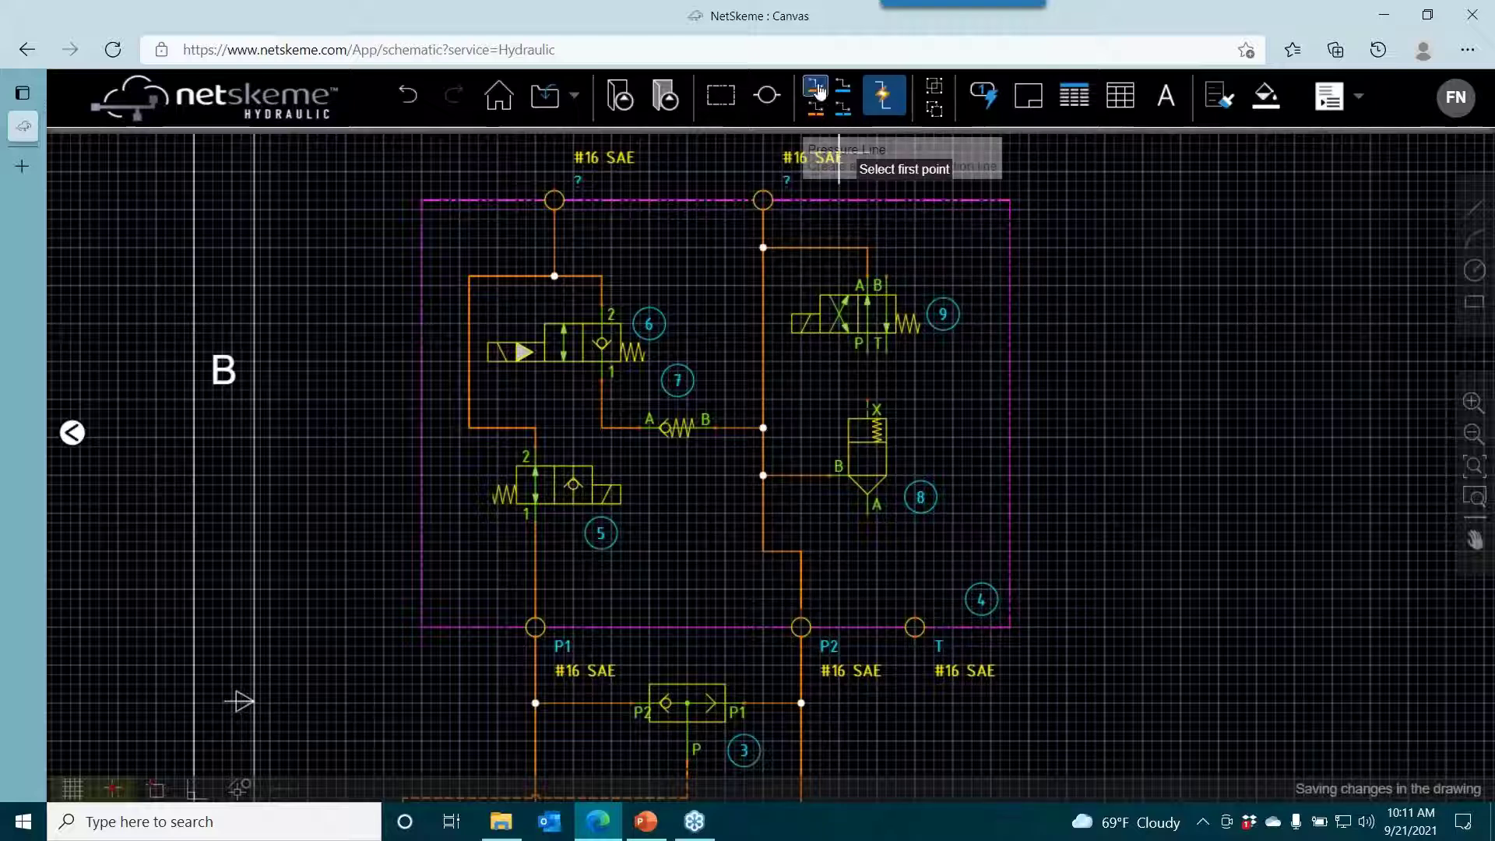
{"action": "left_click", "coordinate": [867, 351]}
{"action": "left_click", "coordinate": [868, 405]}
{"action": "right_click", "coordinate": [944, 381]}
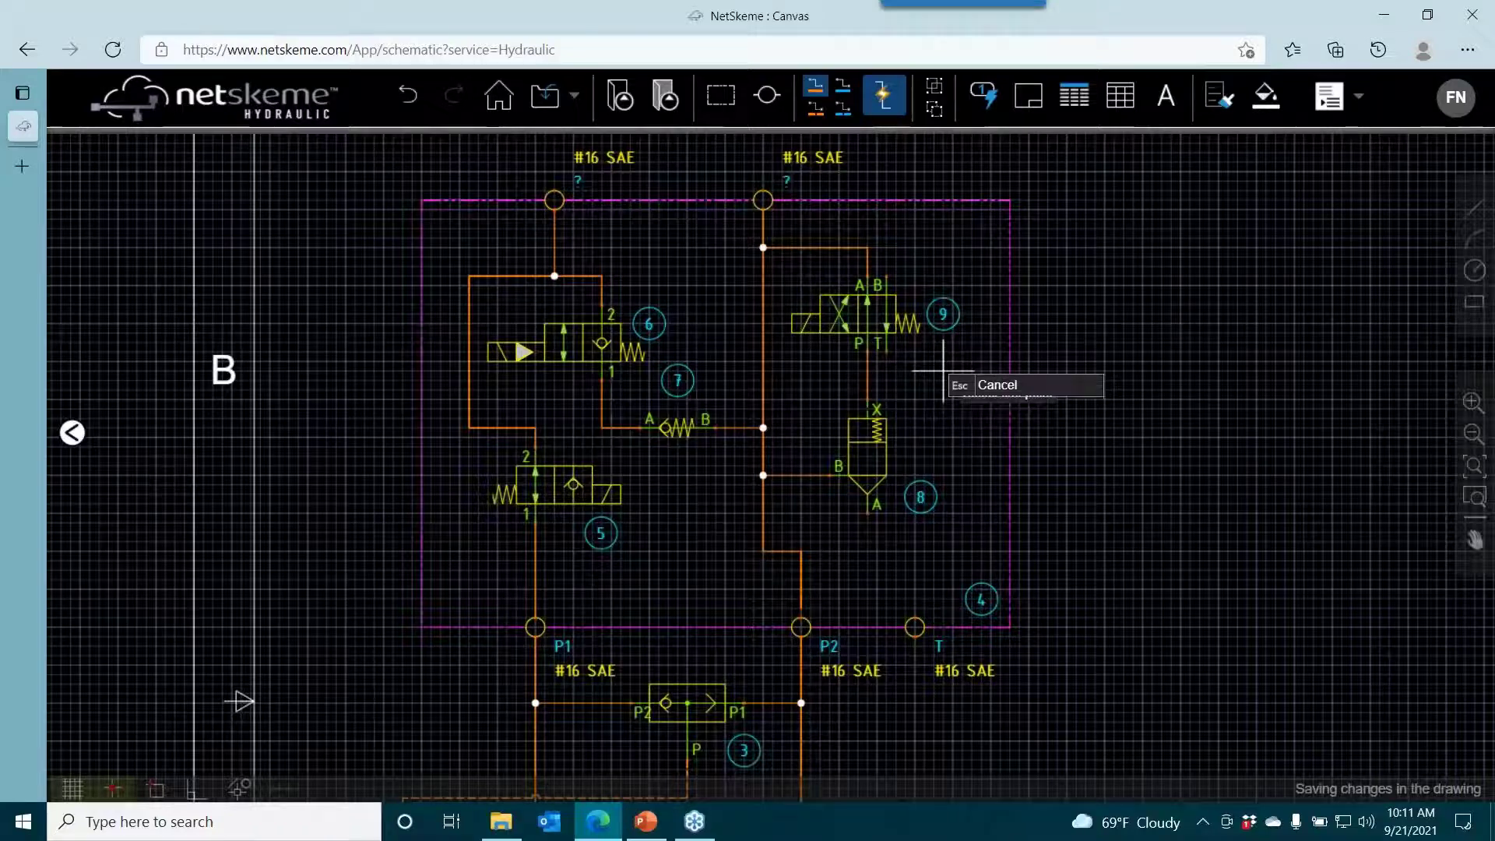
{"action": "left_click", "coordinate": [989, 385]}
Draw blue return lines from port B of valve 9 to enclosure port T and from port A of cartridge 8 to that line.
{"action": "left_click", "coordinate": [842, 86]}
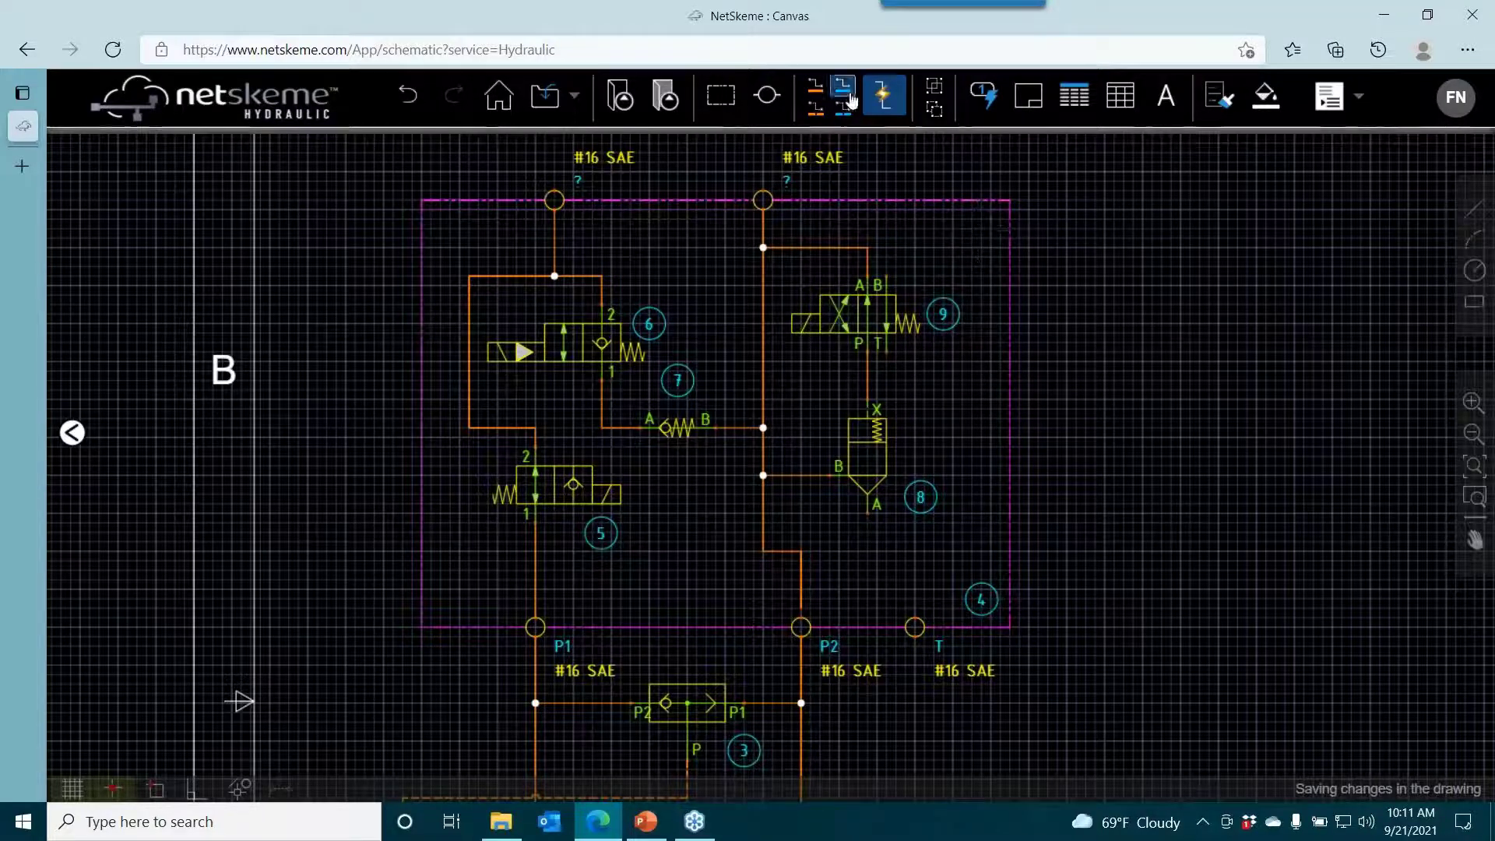
{"action": "left_click", "coordinate": [886, 276]}
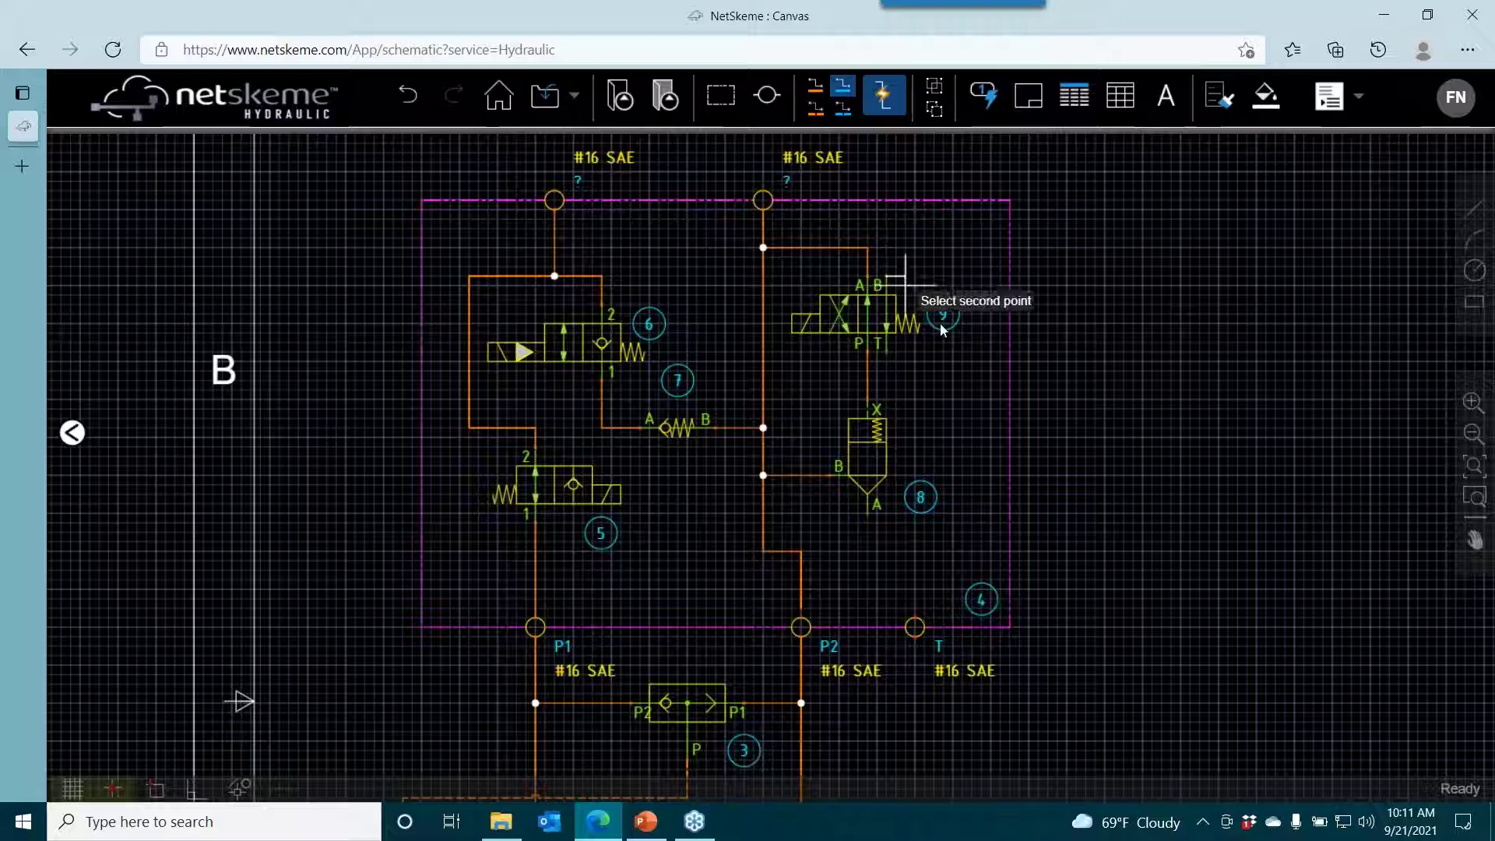
{"action": "left_click", "coordinate": [914, 621]}
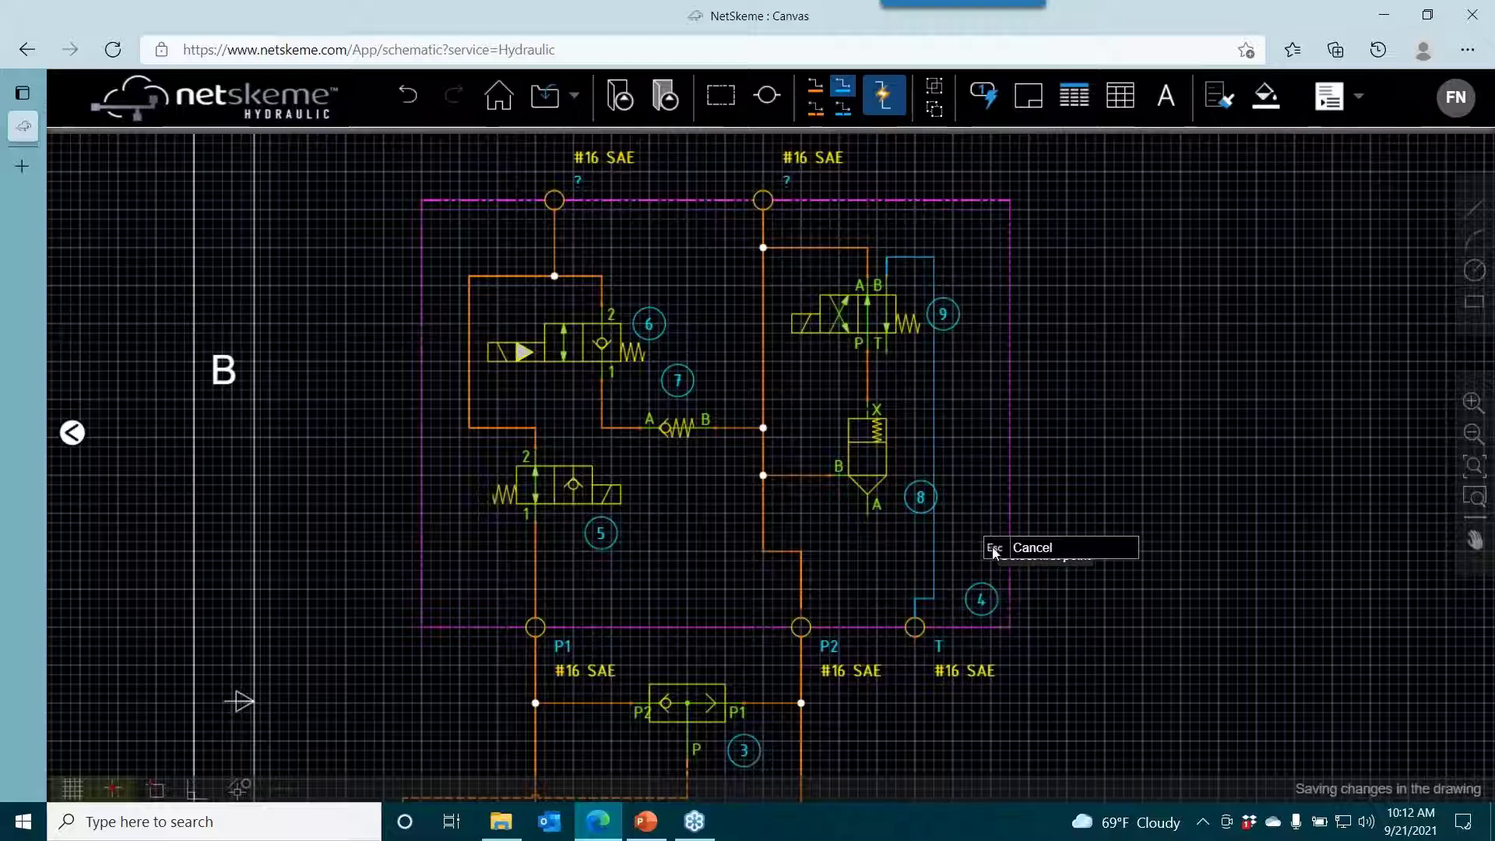
{"action": "left_click", "coordinate": [867, 513]}
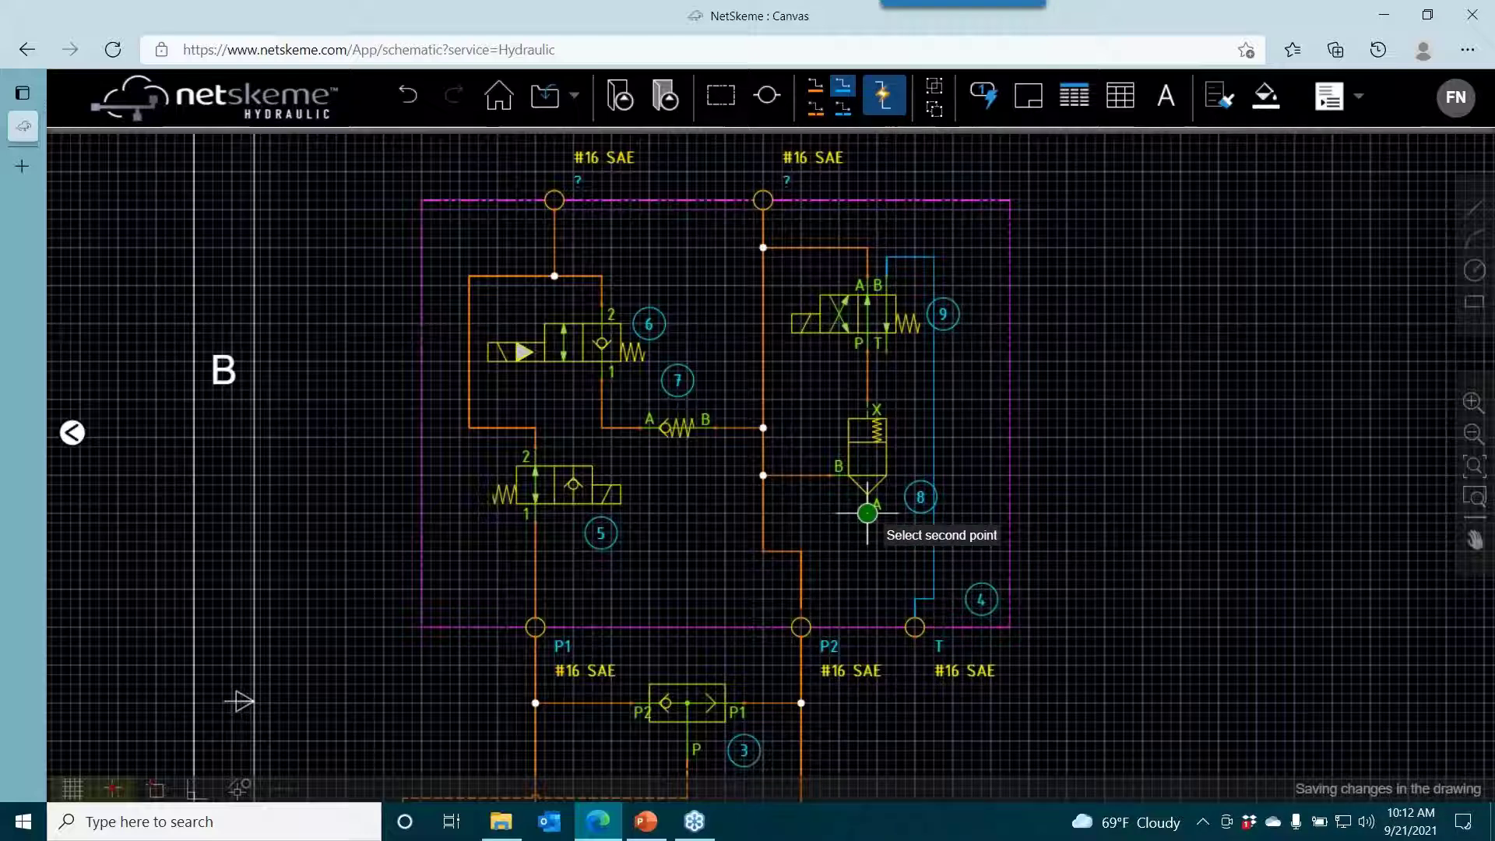
{"action": "left_click", "coordinate": [915, 599]}
{"action": "right_click", "coordinate": [906, 502]}
{"action": "left_click", "coordinate": [922, 512]}
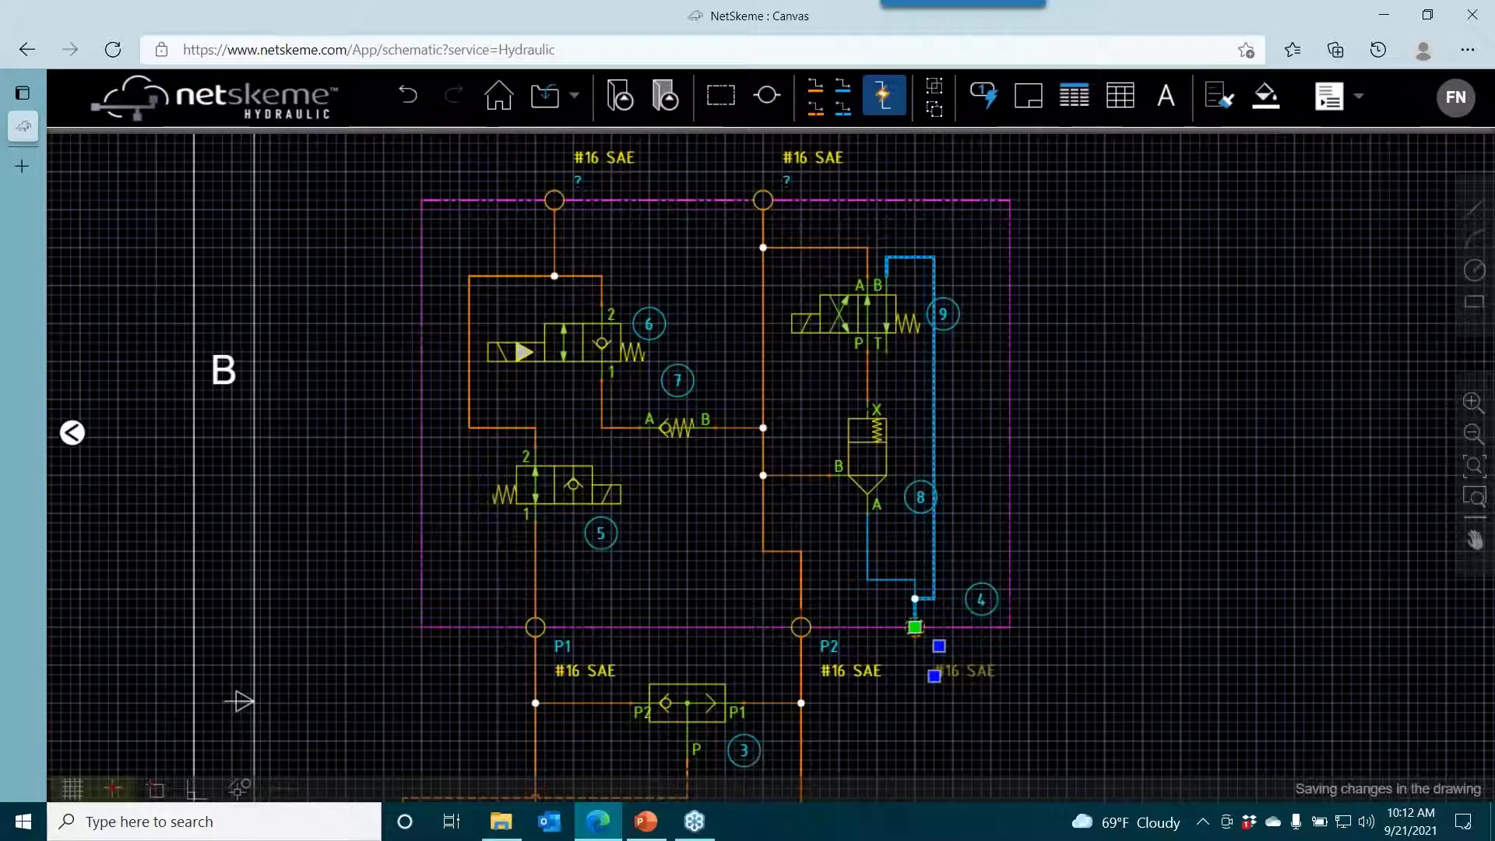
Move port T slightly right along the enclosure's lower edge and straighten the jog in cartridge 8's return line.
{"action": "left_click_drag", "start_coordinate": [915, 627], "coordinate": [943, 627]}
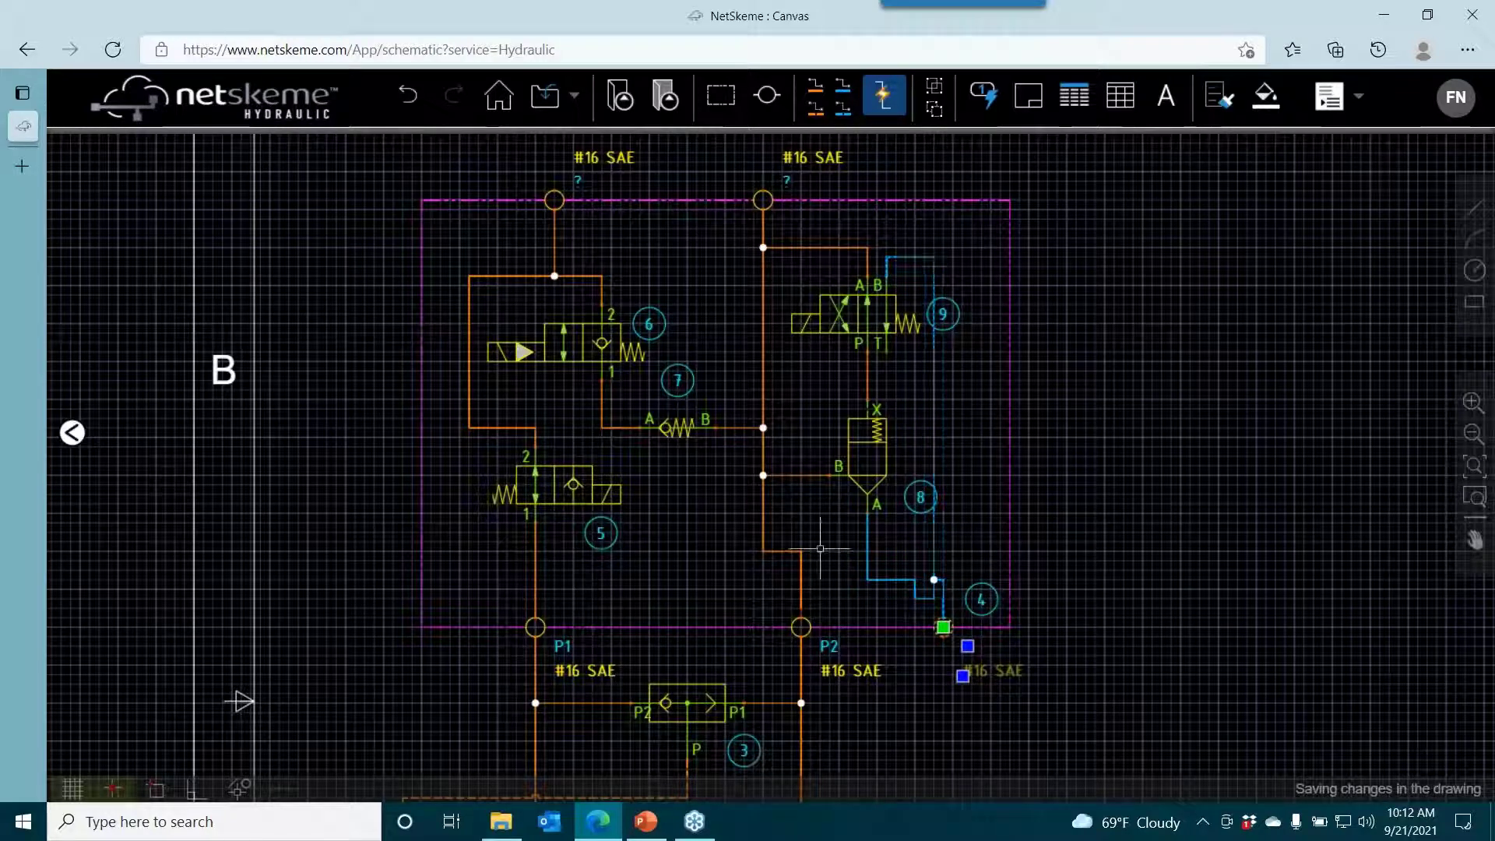
{"action": "scroll", "coordinate": [880, 592], "scroll_direction": "up", "scroll_amount": 5}
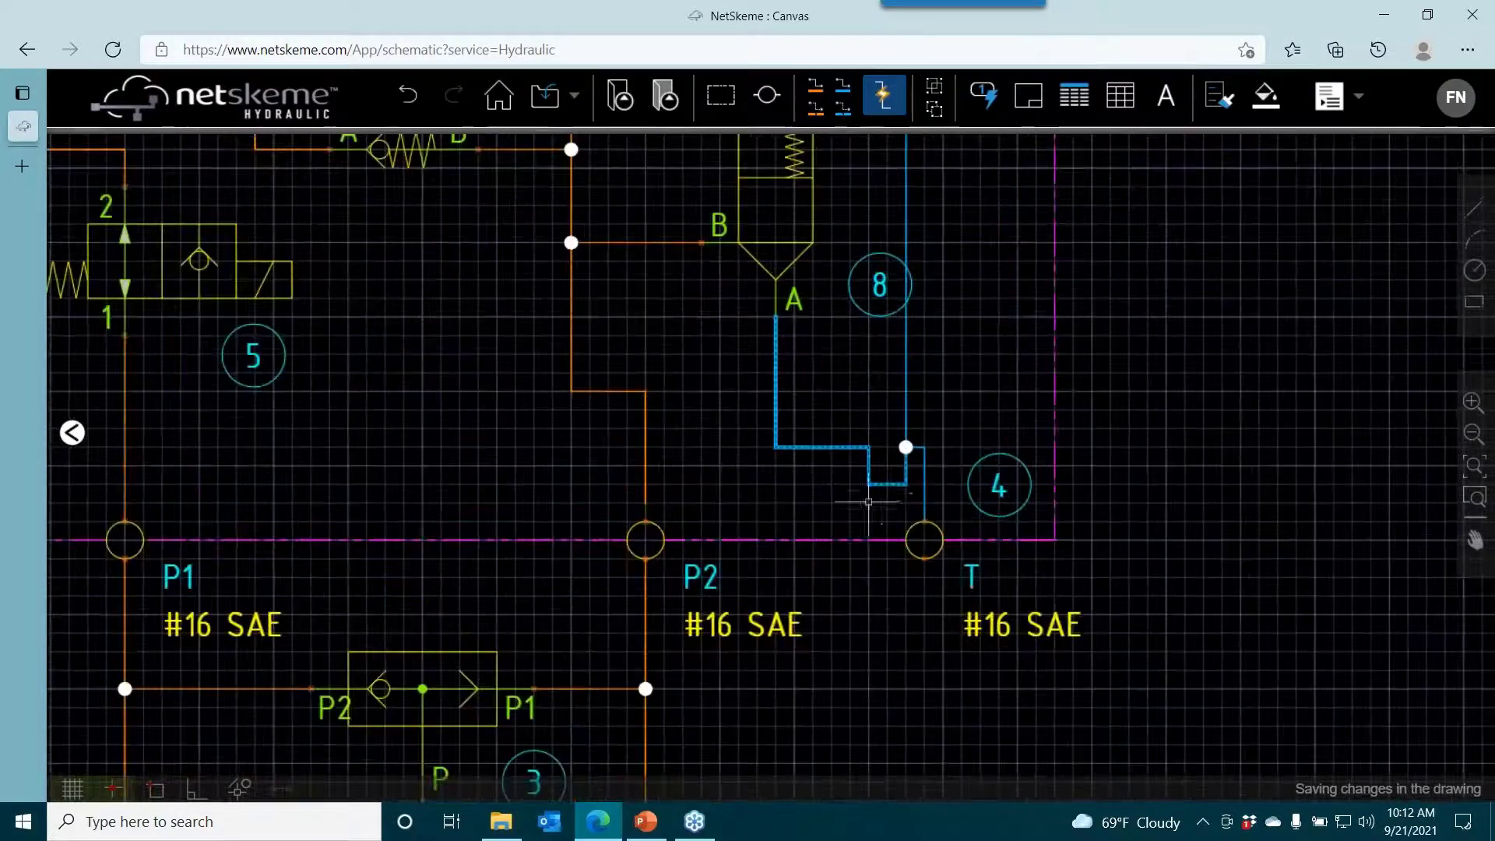
{"action": "left_click", "coordinate": [883, 492]}
{"action": "left_click", "coordinate": [848, 408]}
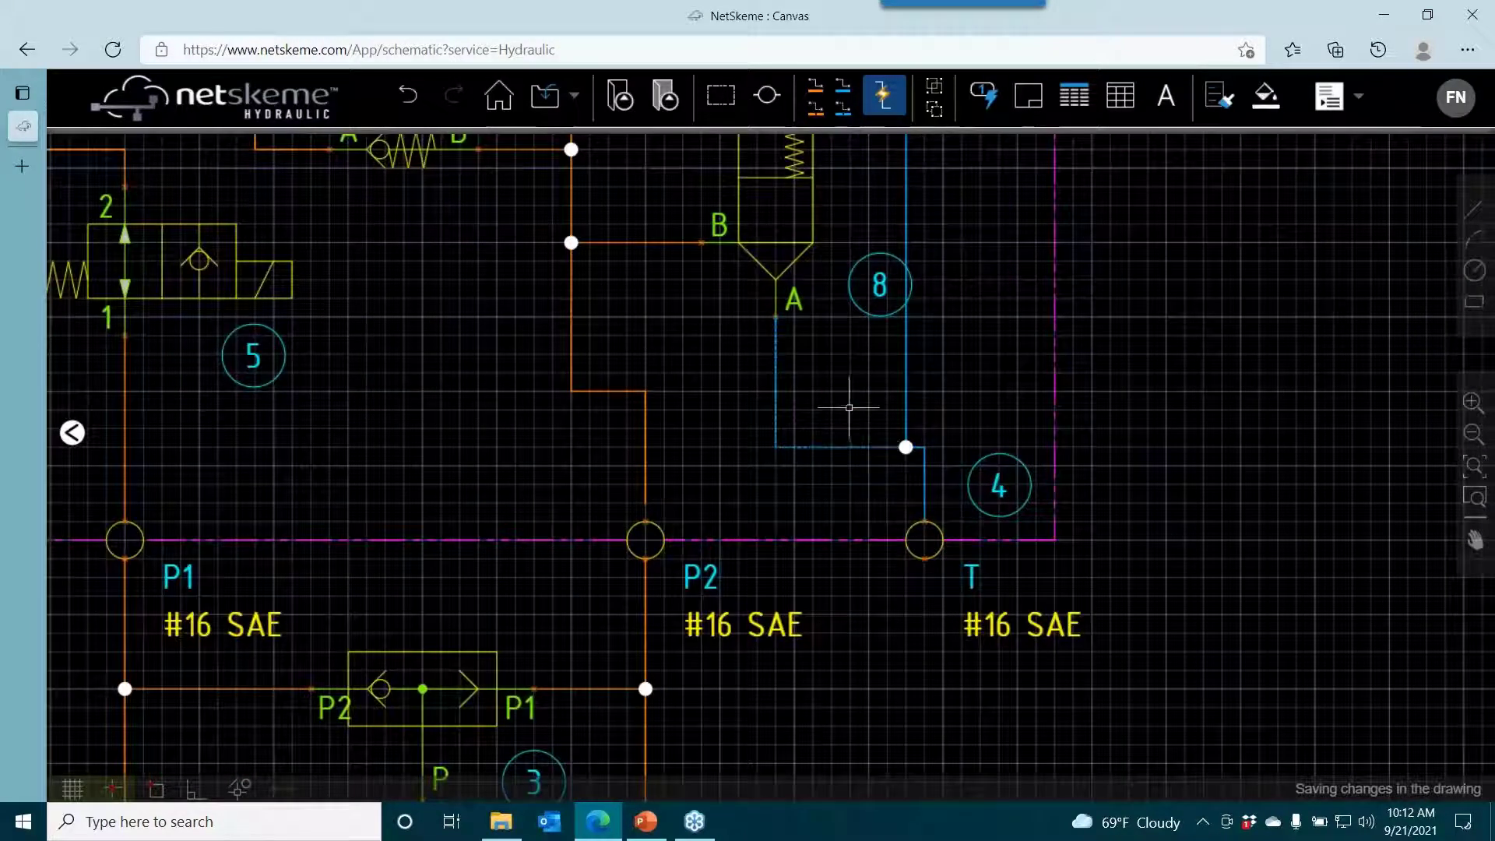
Reshape valve 9's return line so it runs straight down into port T, and move balloon 9 below the valve, clear of the line.
{"action": "scroll", "coordinate": [861, 419], "scroll_direction": "down", "scroll_amount": 5}
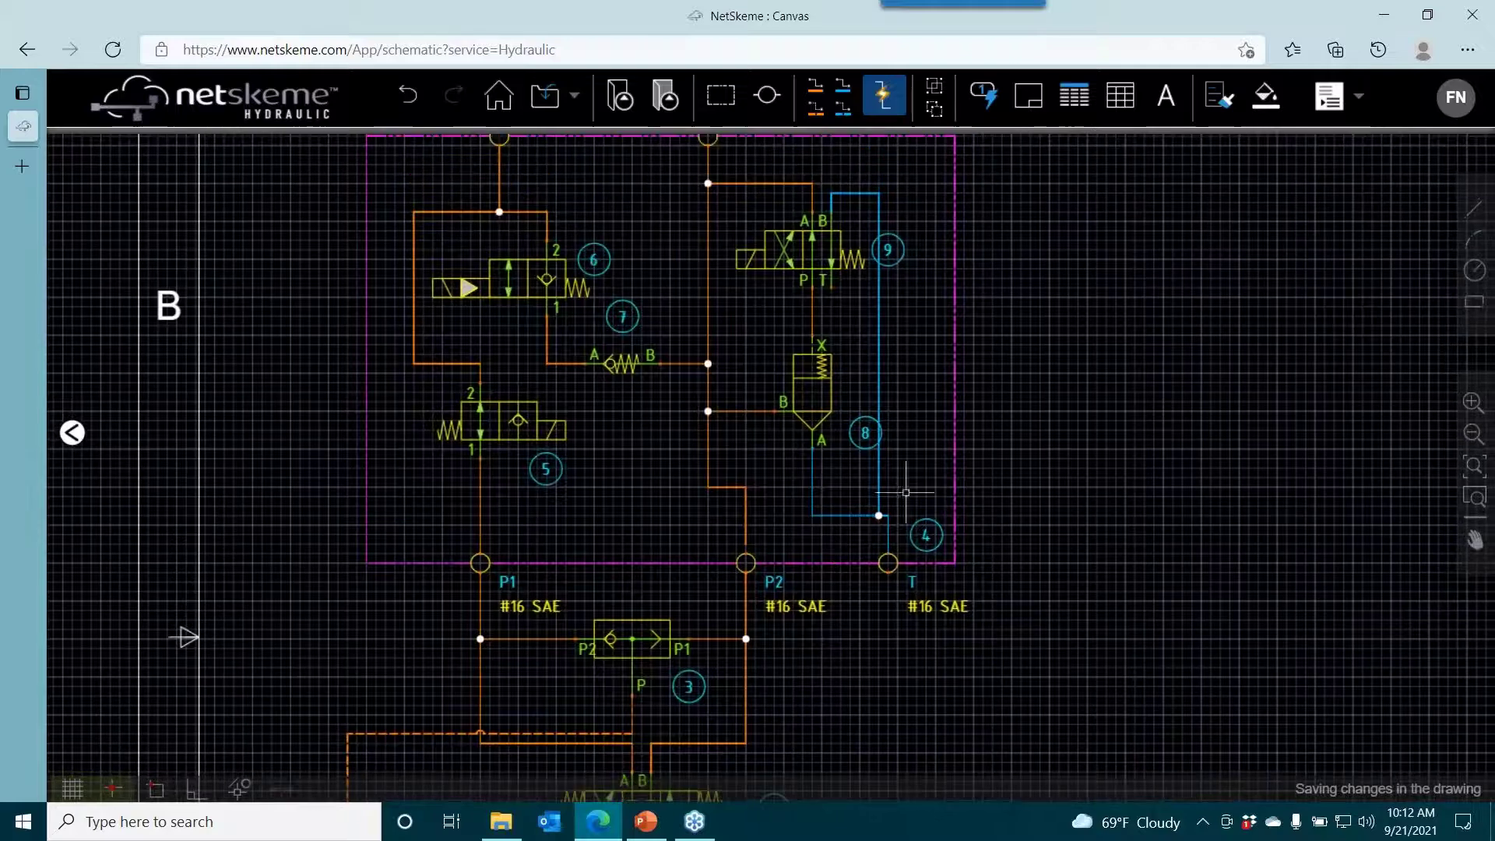
{"action": "left_click", "coordinate": [856, 193]}
{"action": "left_click_drag", "start_coordinate": [855, 192], "coordinate": [853, 183]}
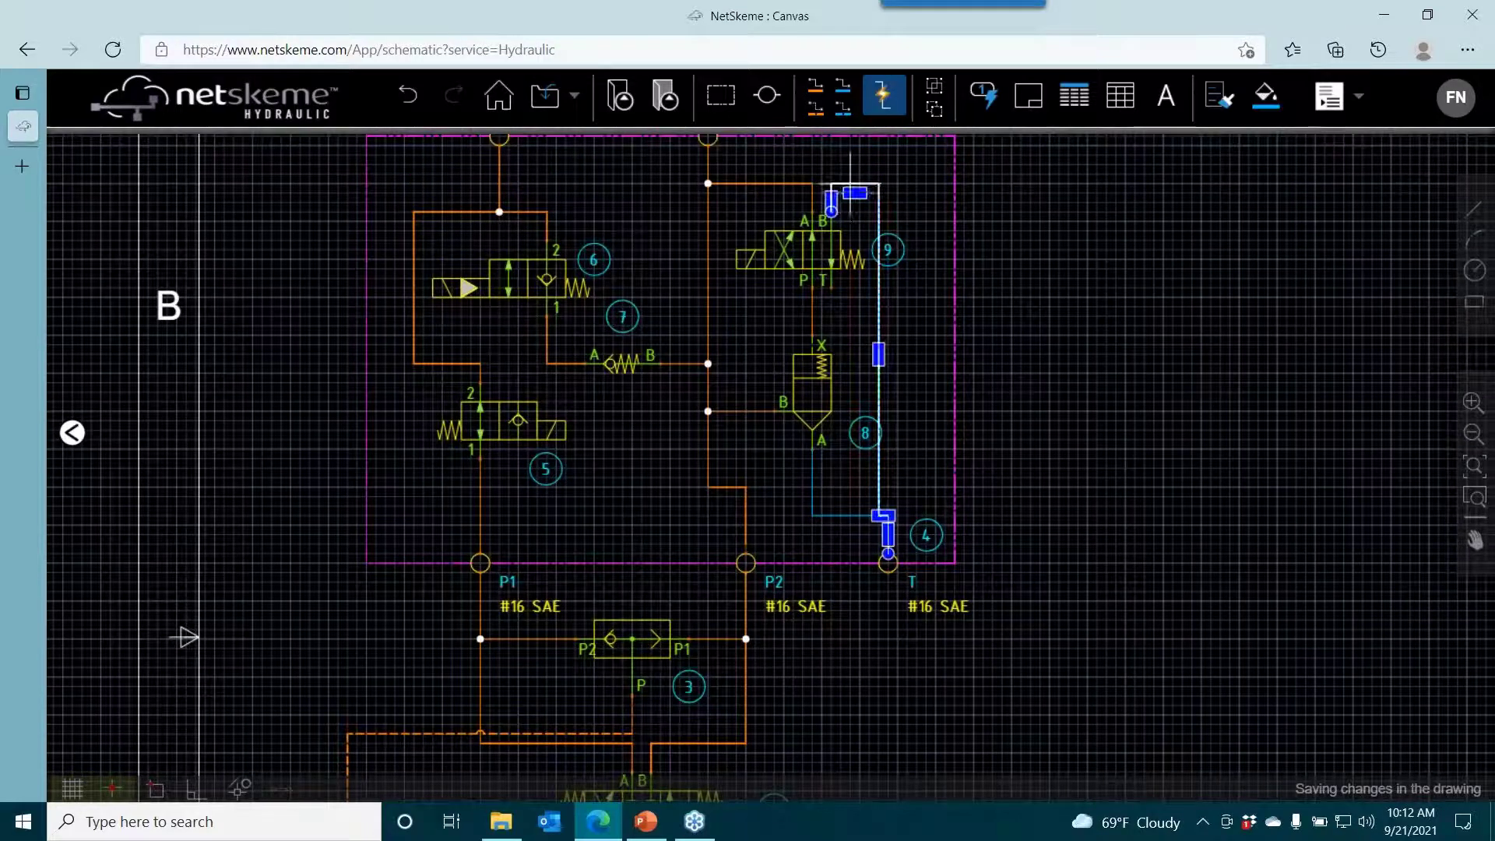
{"action": "left_click", "coordinate": [897, 187]}
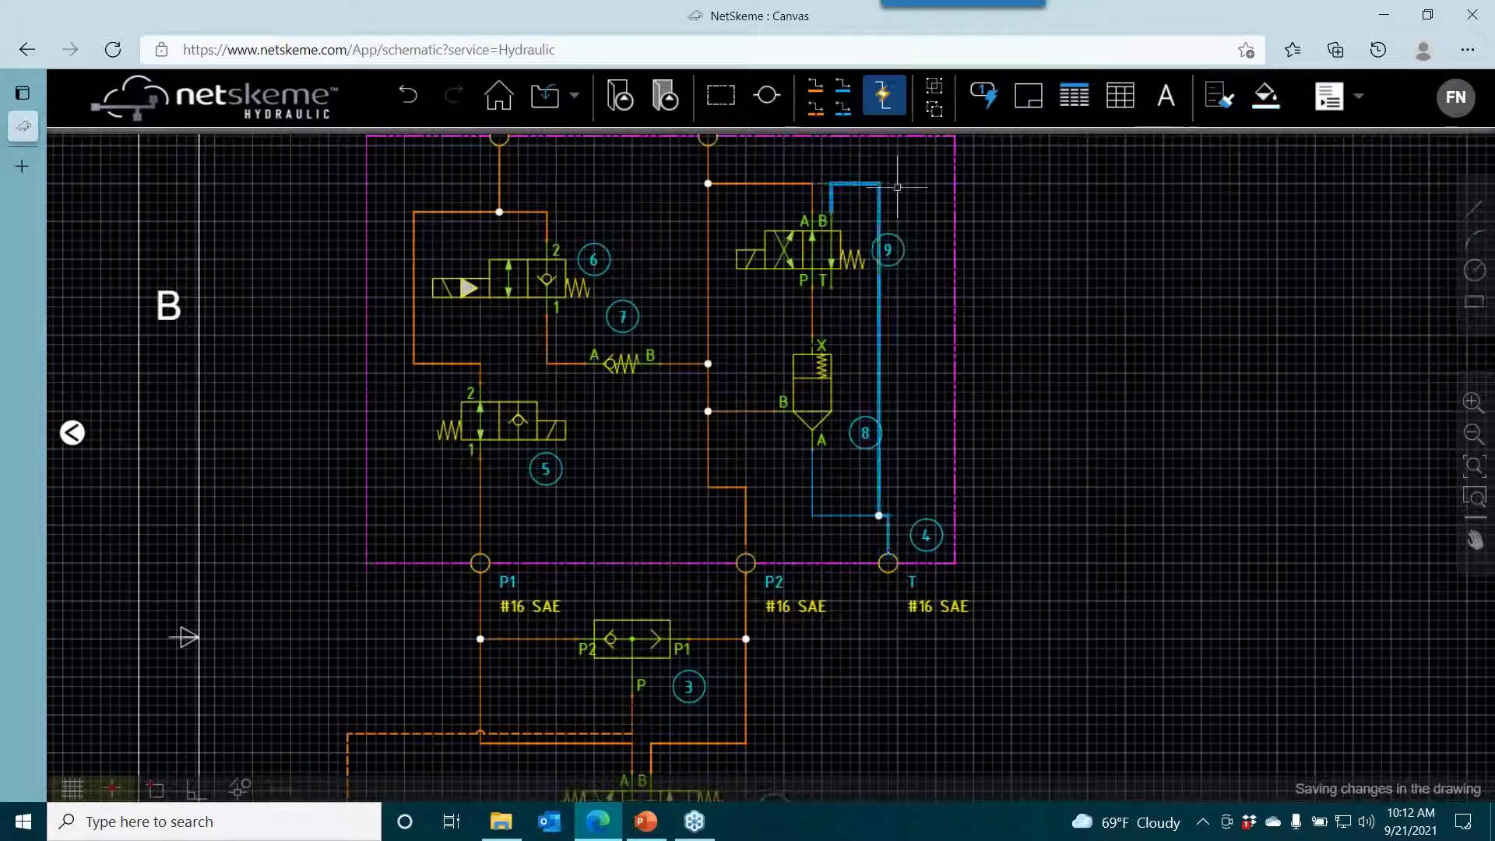
{"action": "left_click", "coordinate": [879, 298]}
{"action": "left_click_drag", "start_coordinate": [878, 350], "coordinate": [887, 351]}
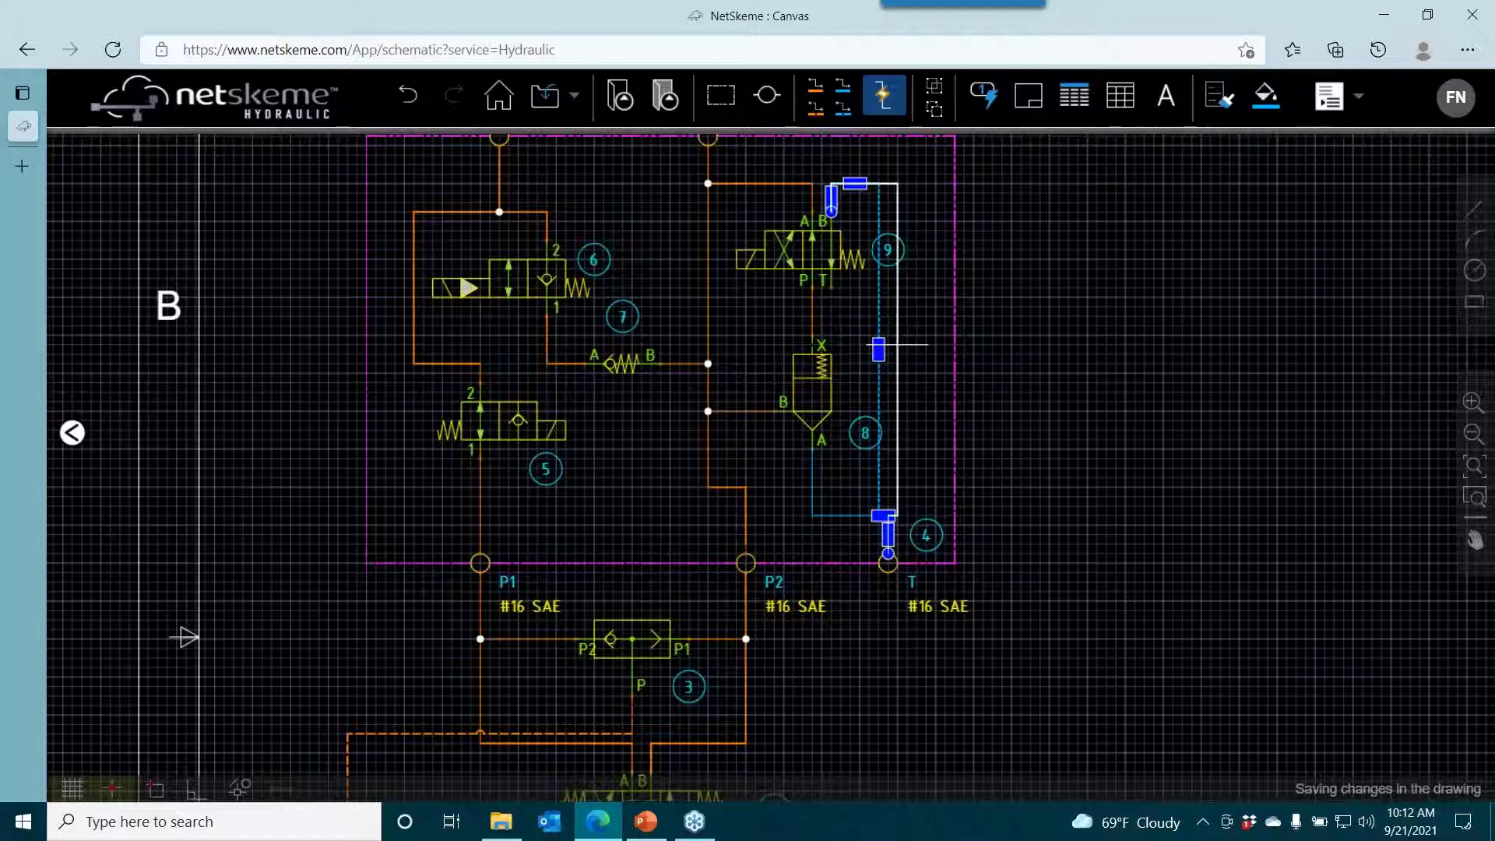
{"action": "left_click", "coordinate": [887, 250]}
{"action": "left_click", "coordinate": [860, 307]}
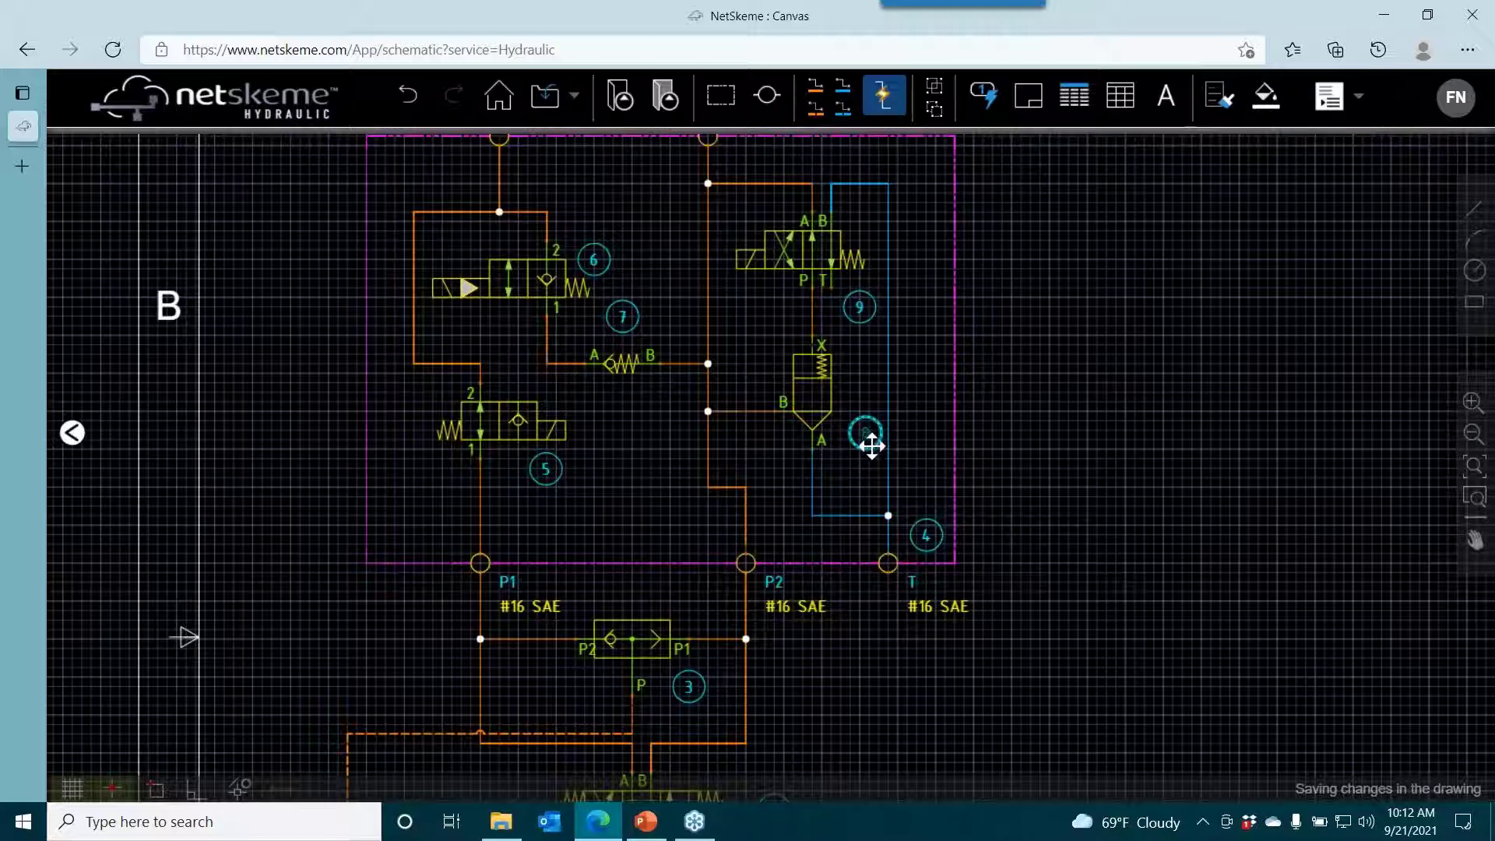
Move the horizontal jog of the pressure line above port P2 up to just below cartridge 8's port B connection.
{"action": "scroll", "coordinate": [861, 424], "scroll_direction": "down", "scroll_amount": 3}
{"action": "scroll", "coordinate": [747, 323], "scroll_direction": "up", "scroll_amount": 5}
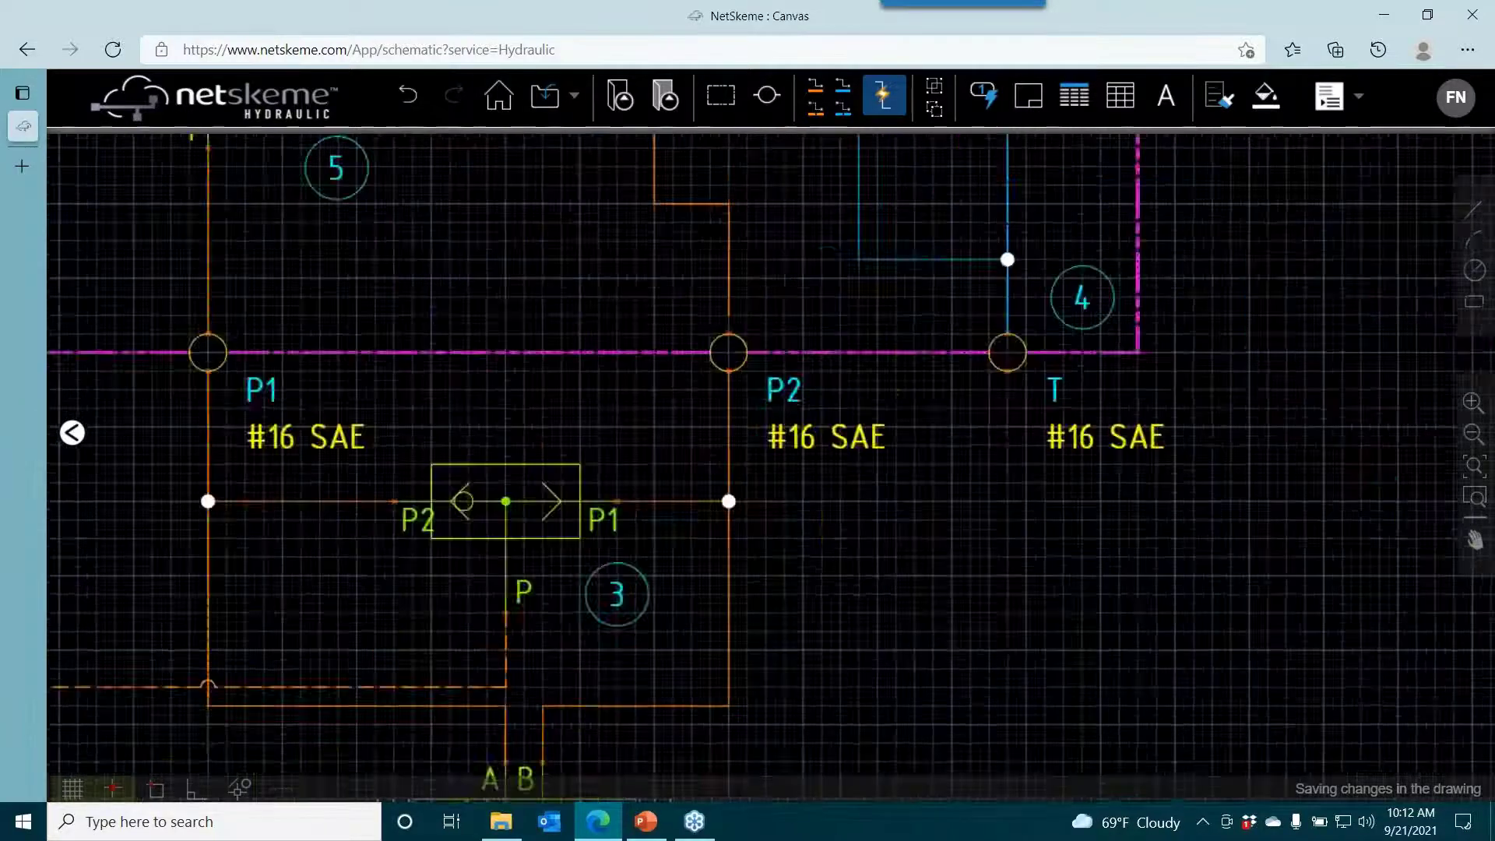
{"action": "left_click", "coordinate": [690, 326]}
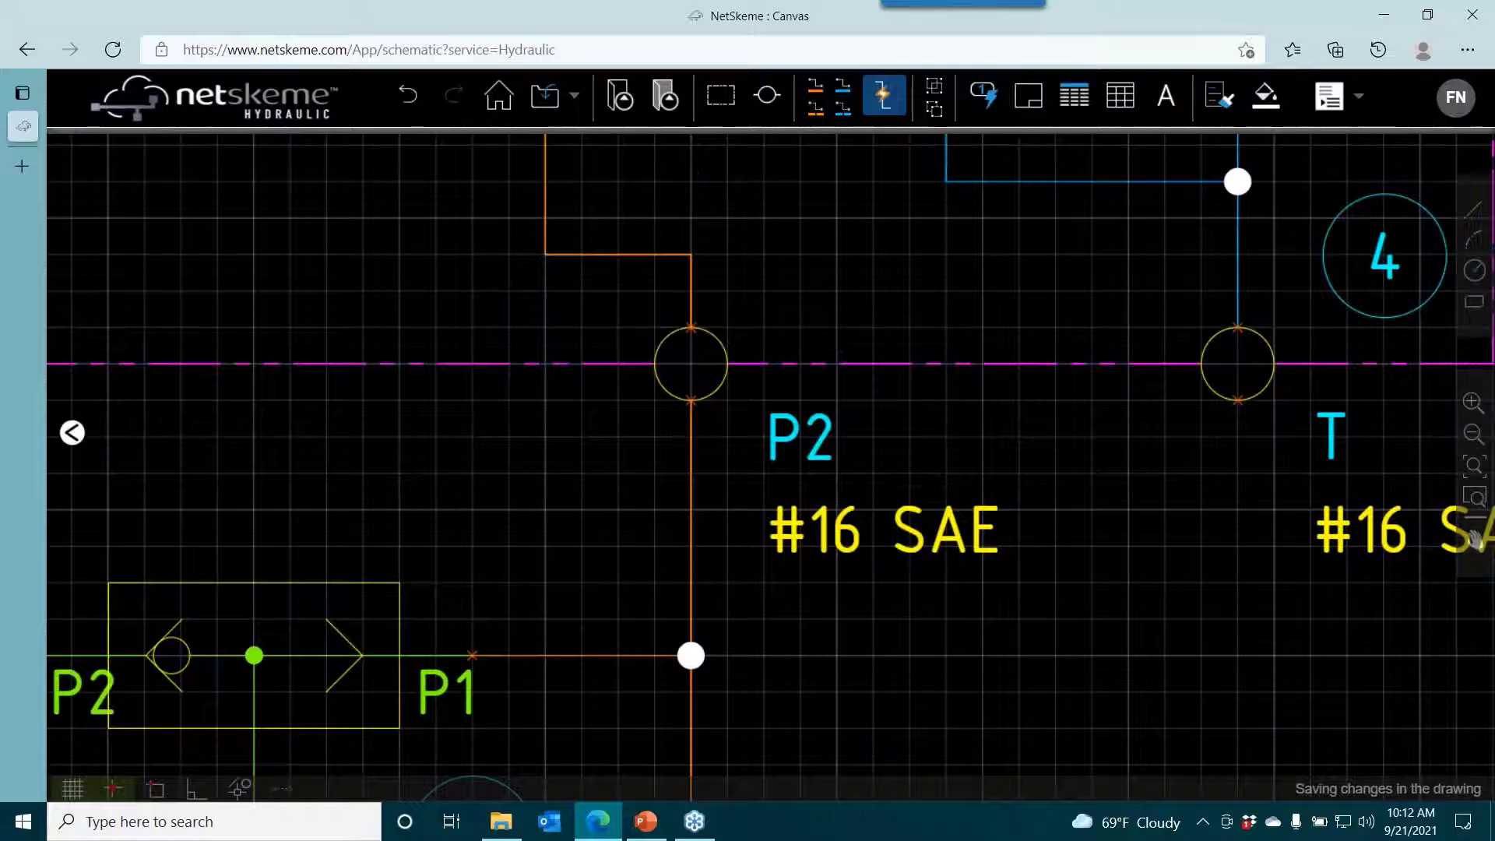
{"action": "scroll", "coordinate": [771, 273], "scroll_direction": "down", "scroll_amount": 4}
{"action": "scroll", "coordinate": [780, 295], "scroll_direction": "up", "scroll_amount": 3}
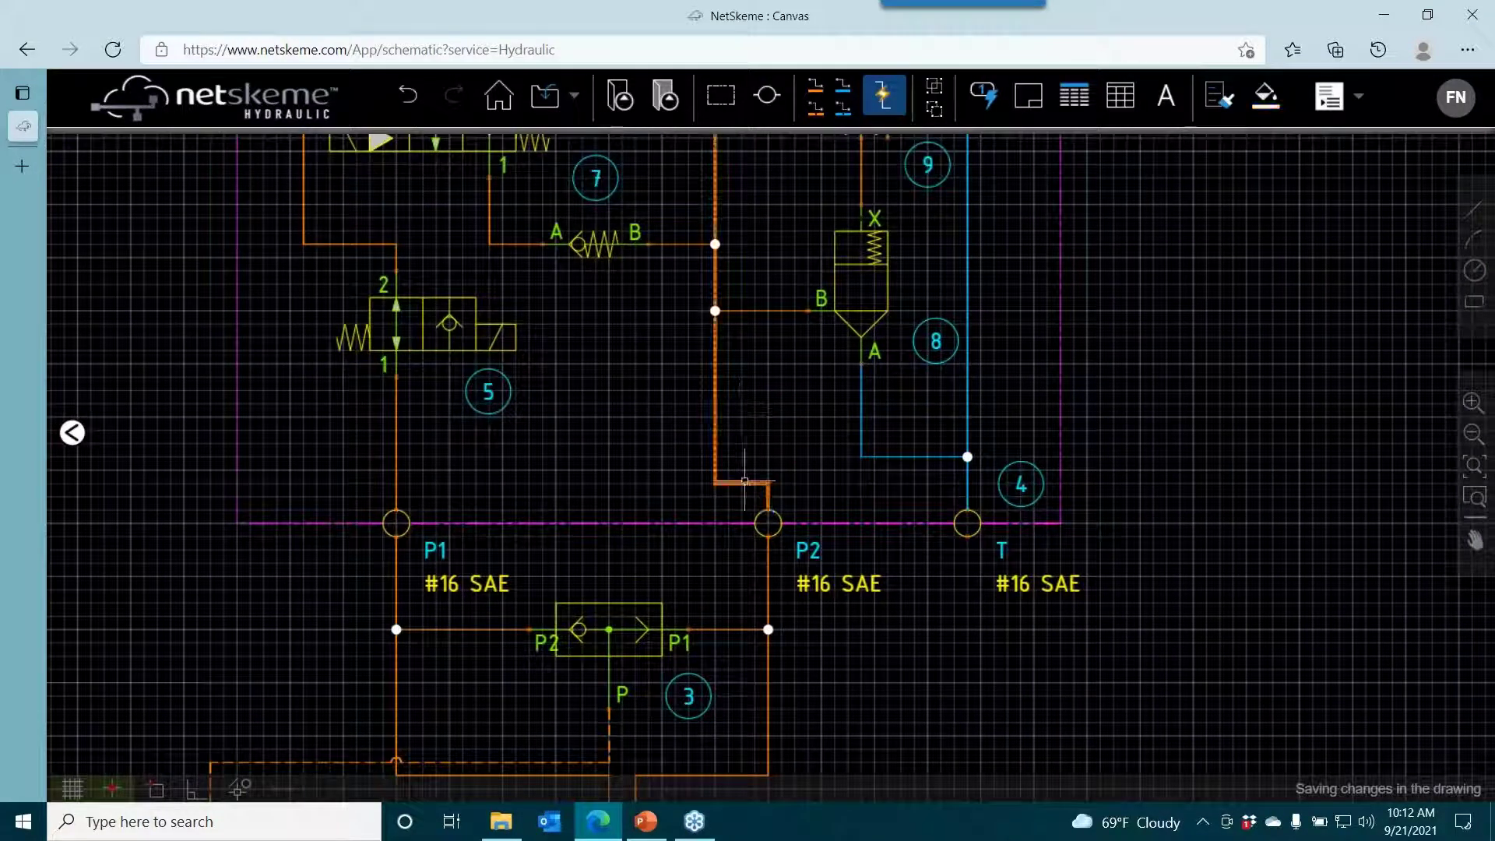
{"action": "left_click_drag", "start_coordinate": [742, 483], "coordinate": [741, 378]}
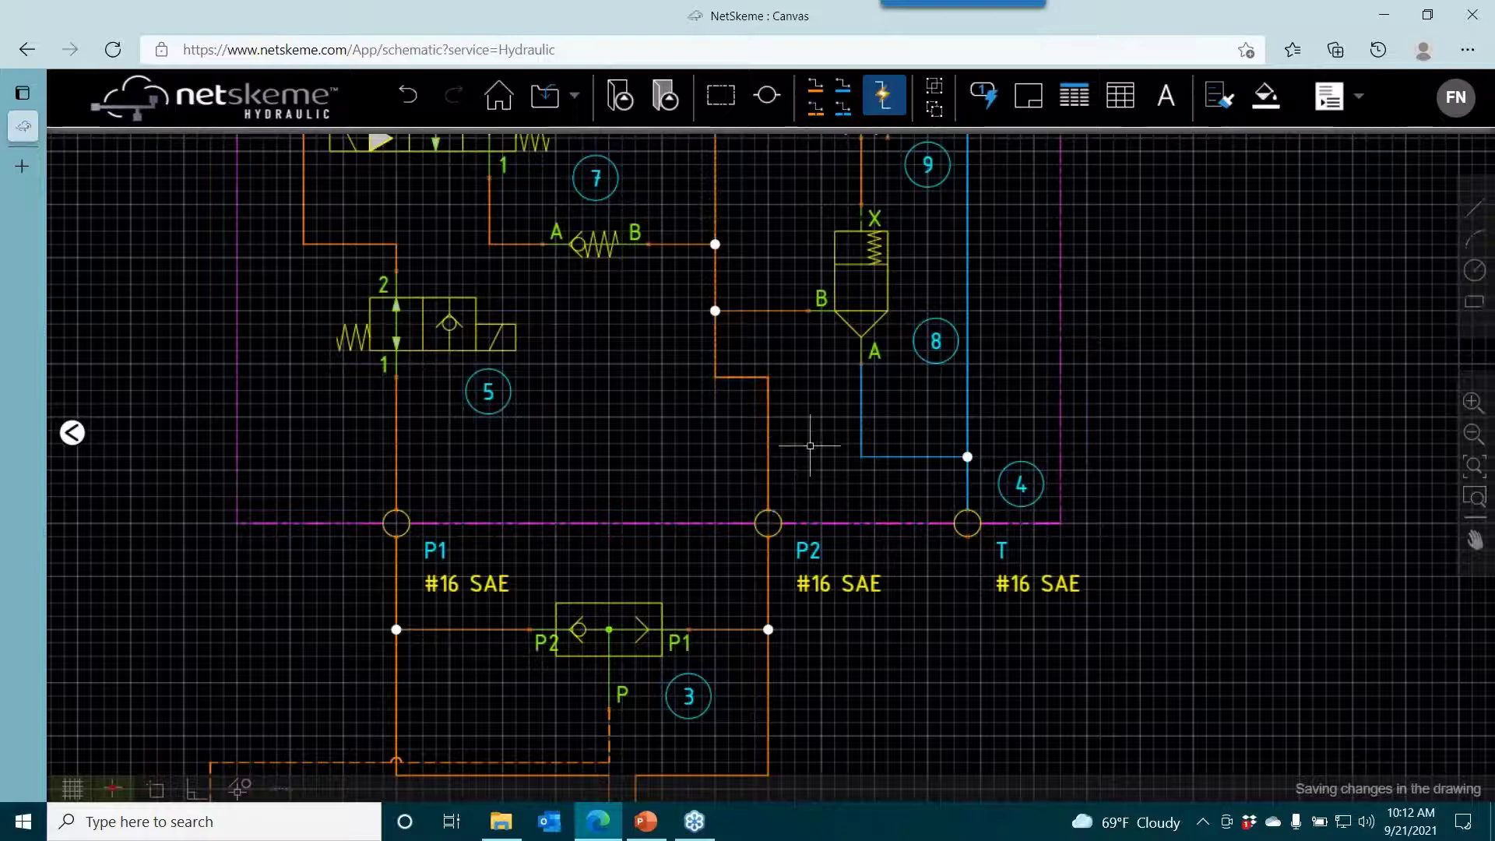
Insert the plain single filter symbol with IN and OUT ports below the enclosure, aligned vertically with port T.
{"action": "scroll", "coordinate": [815, 505], "scroll_direction": "down", "scroll_amount": 2}
{"action": "left_click_drag", "start_coordinate": [809, 522], "coordinate": [775, 413]}
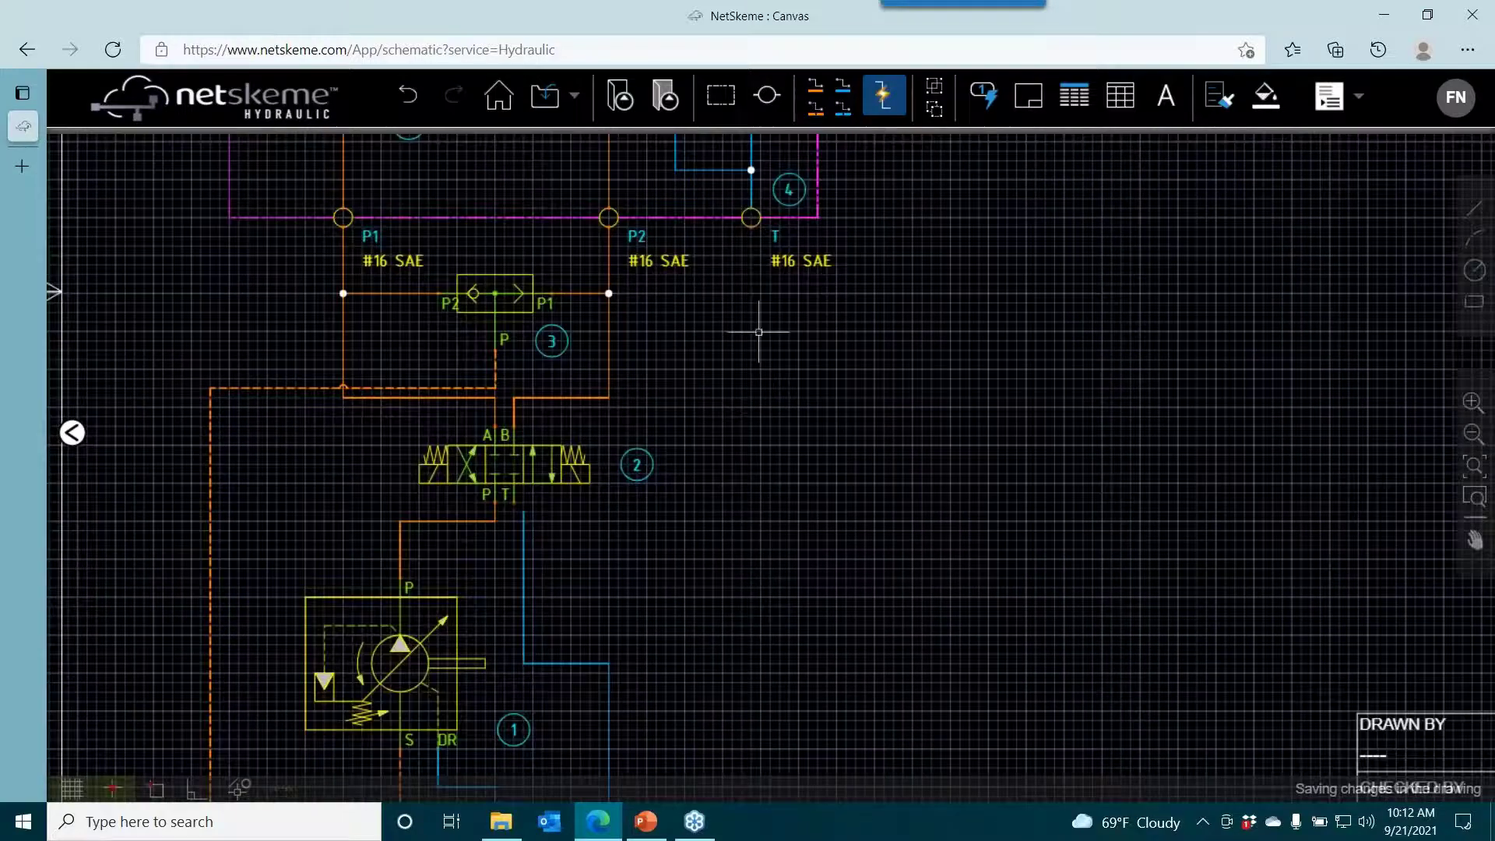
{"action": "left_click", "coordinate": [620, 95]}
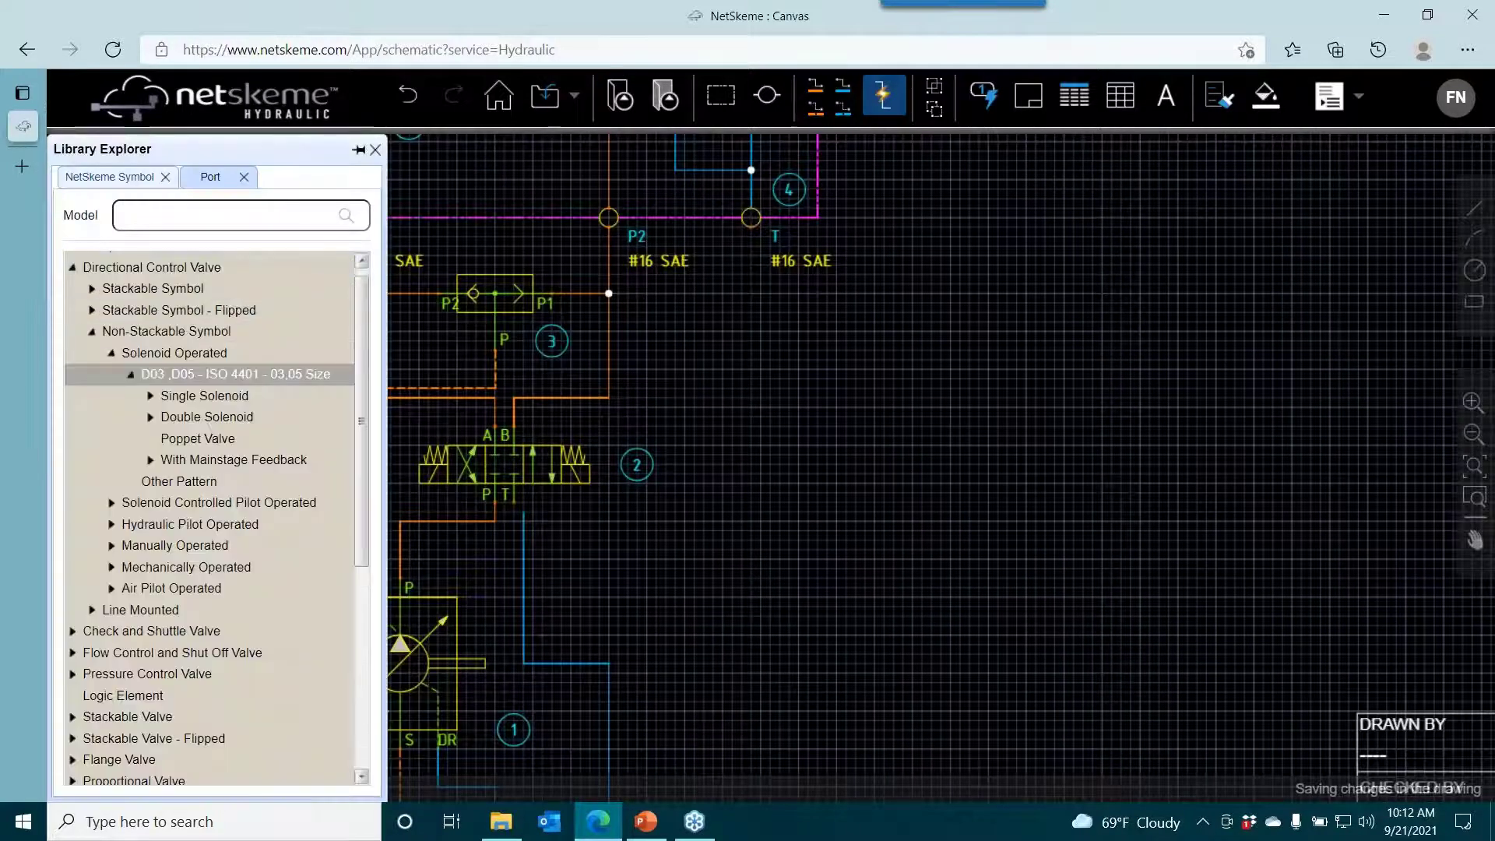
{"action": "scroll", "coordinate": [164, 709], "scroll_direction": "down", "scroll_amount": 5}
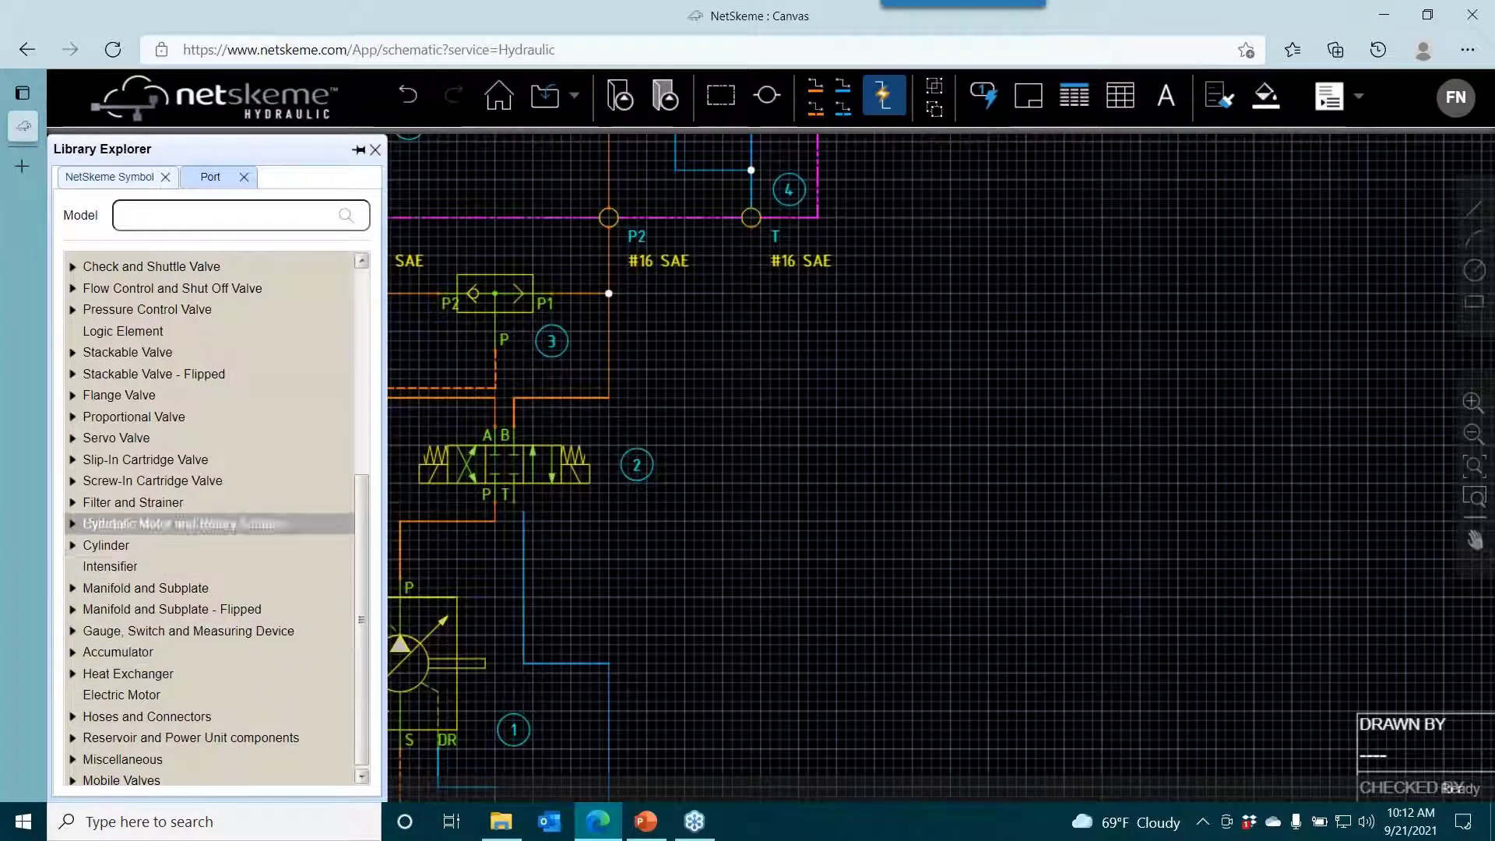
{"action": "left_click", "coordinate": [73, 505]}
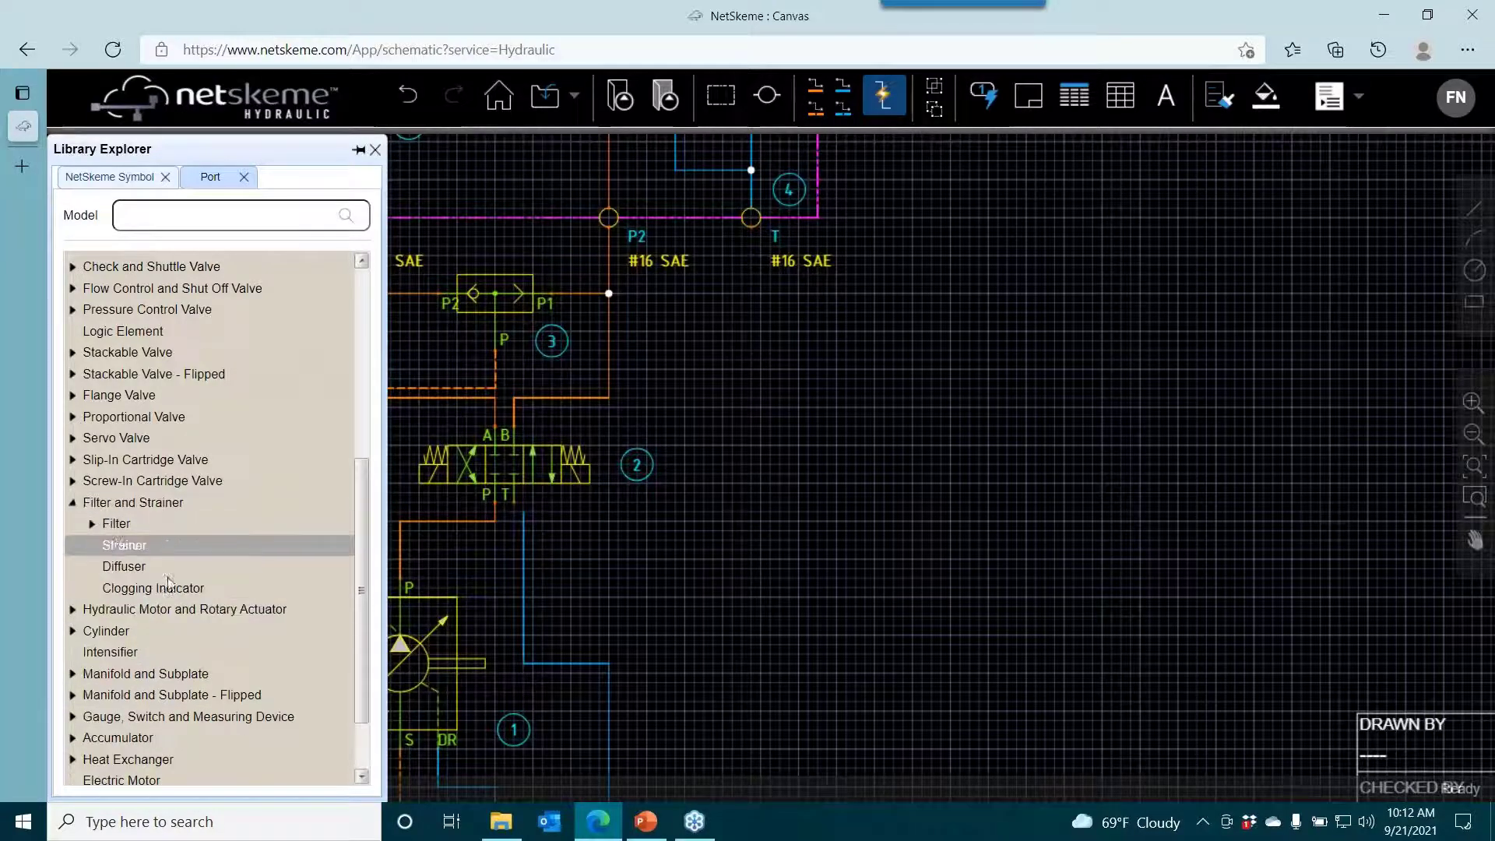
{"action": "left_click", "coordinate": [128, 529]}
{"action": "left_click", "coordinate": [144, 551]}
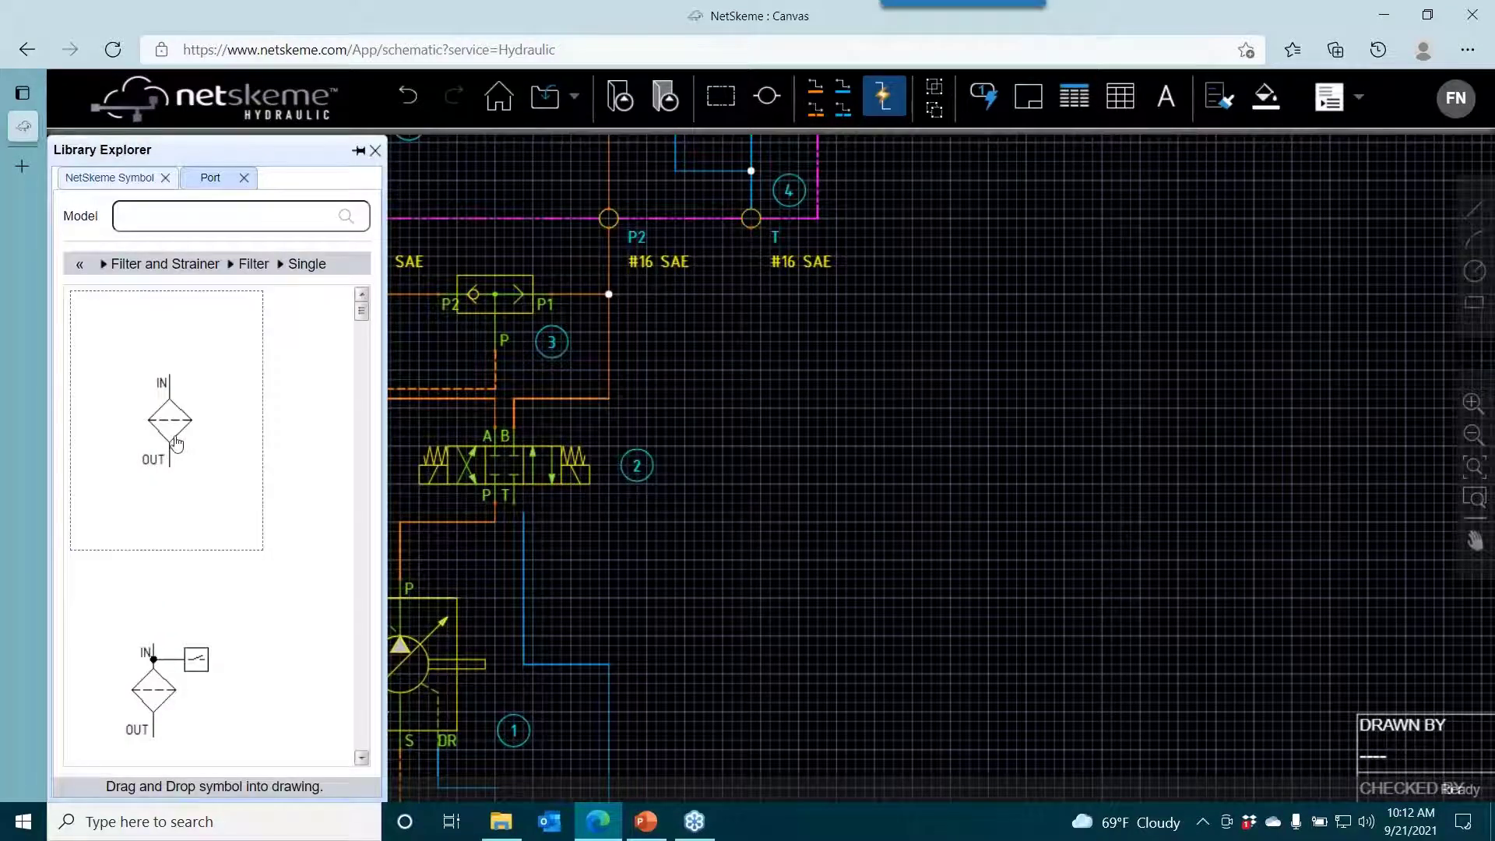
{"action": "left_click_drag", "start_coordinate": [169, 421], "coordinate": [849, 626]}
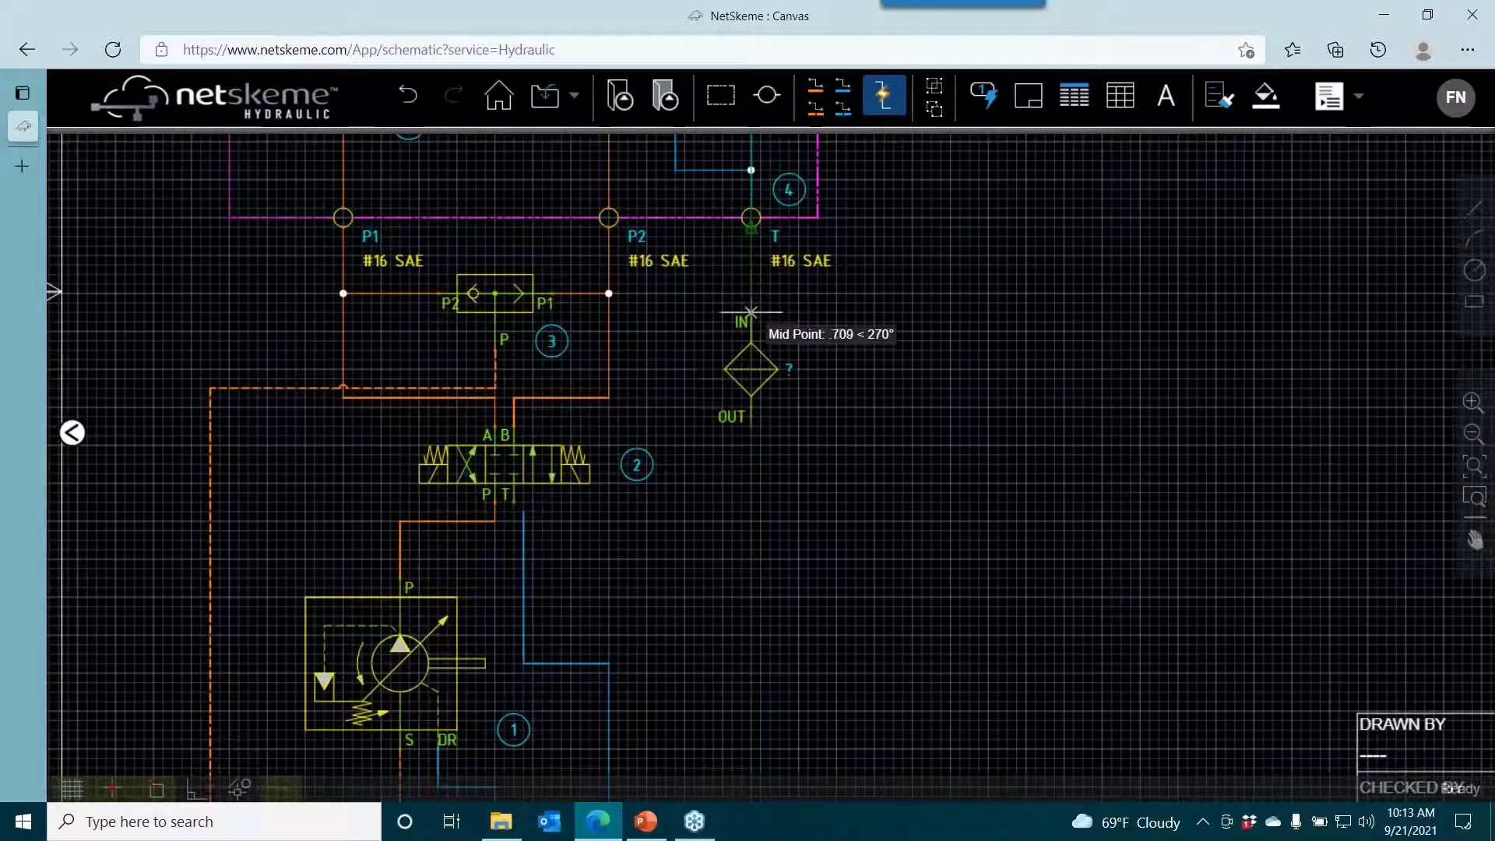
{"action": "left_click", "coordinate": [751, 483]}
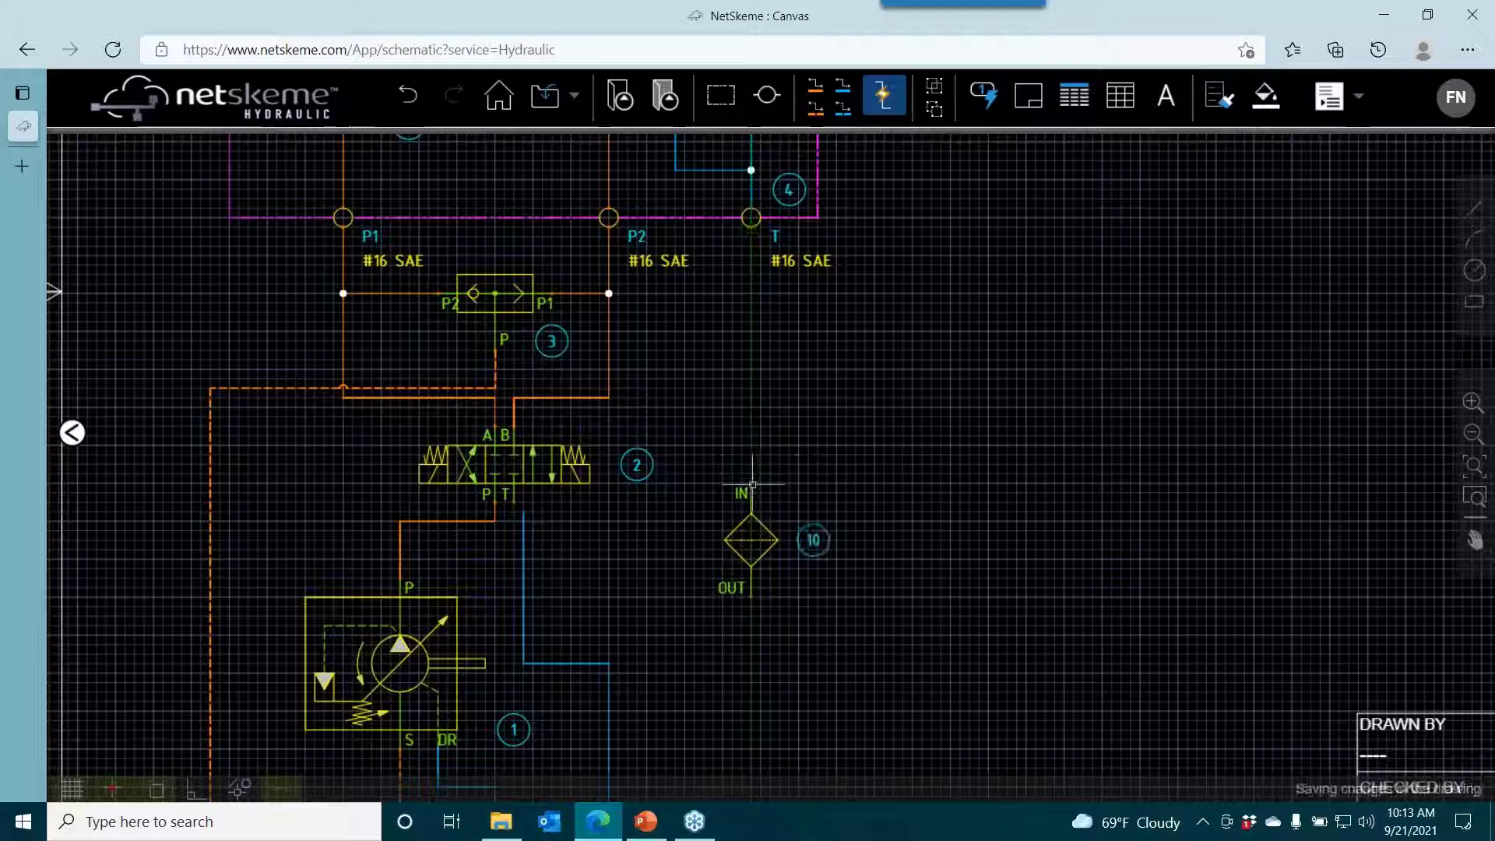
Draw a return line from enclosure port T down to the IN port of filter 10.
{"action": "left_click", "coordinate": [842, 85]}
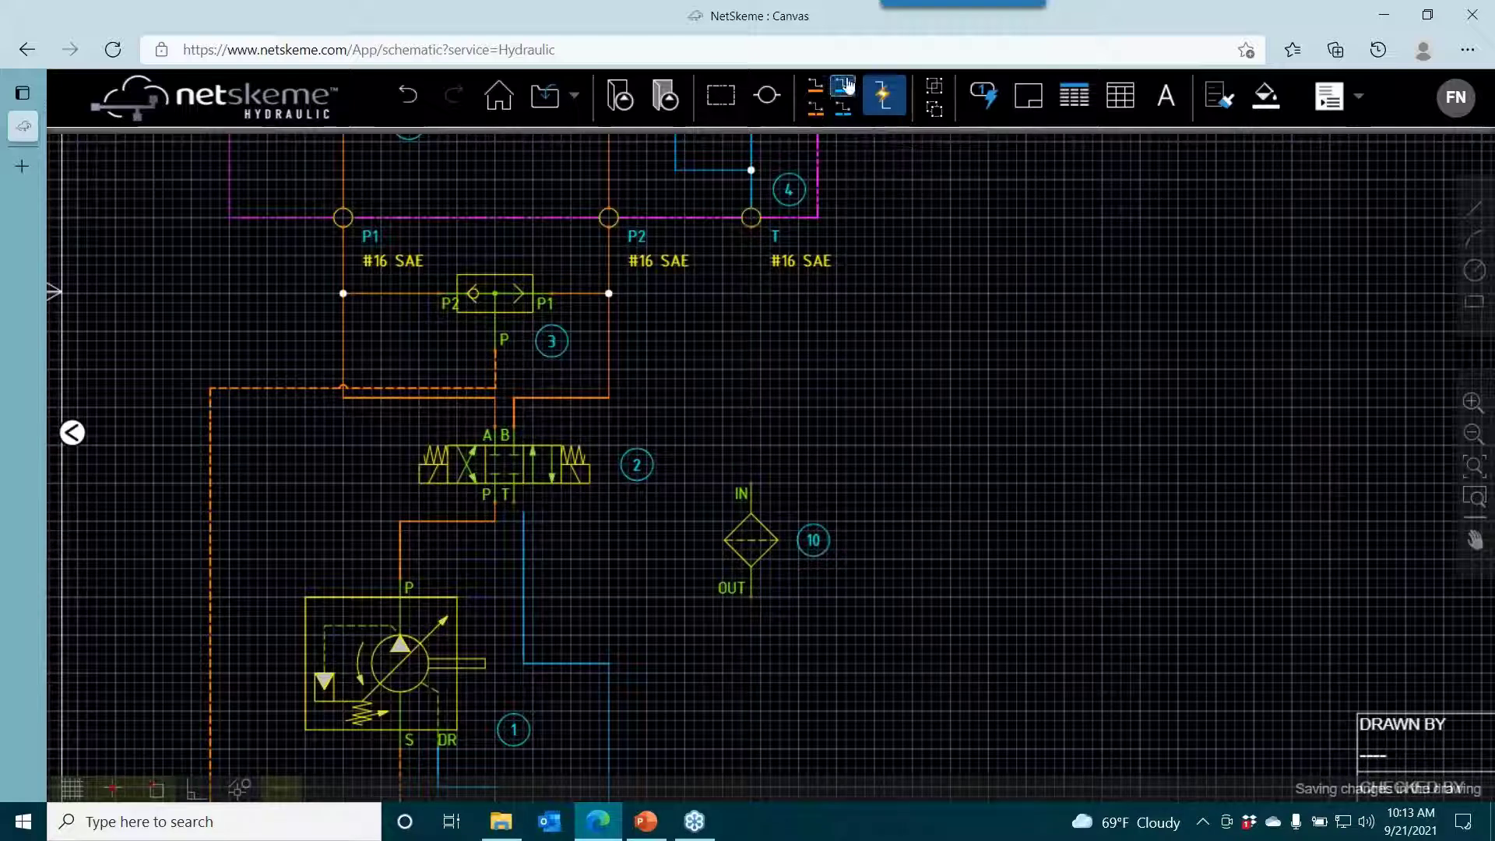
{"action": "left_click", "coordinate": [751, 217]}
{"action": "left_click", "coordinate": [750, 483]}
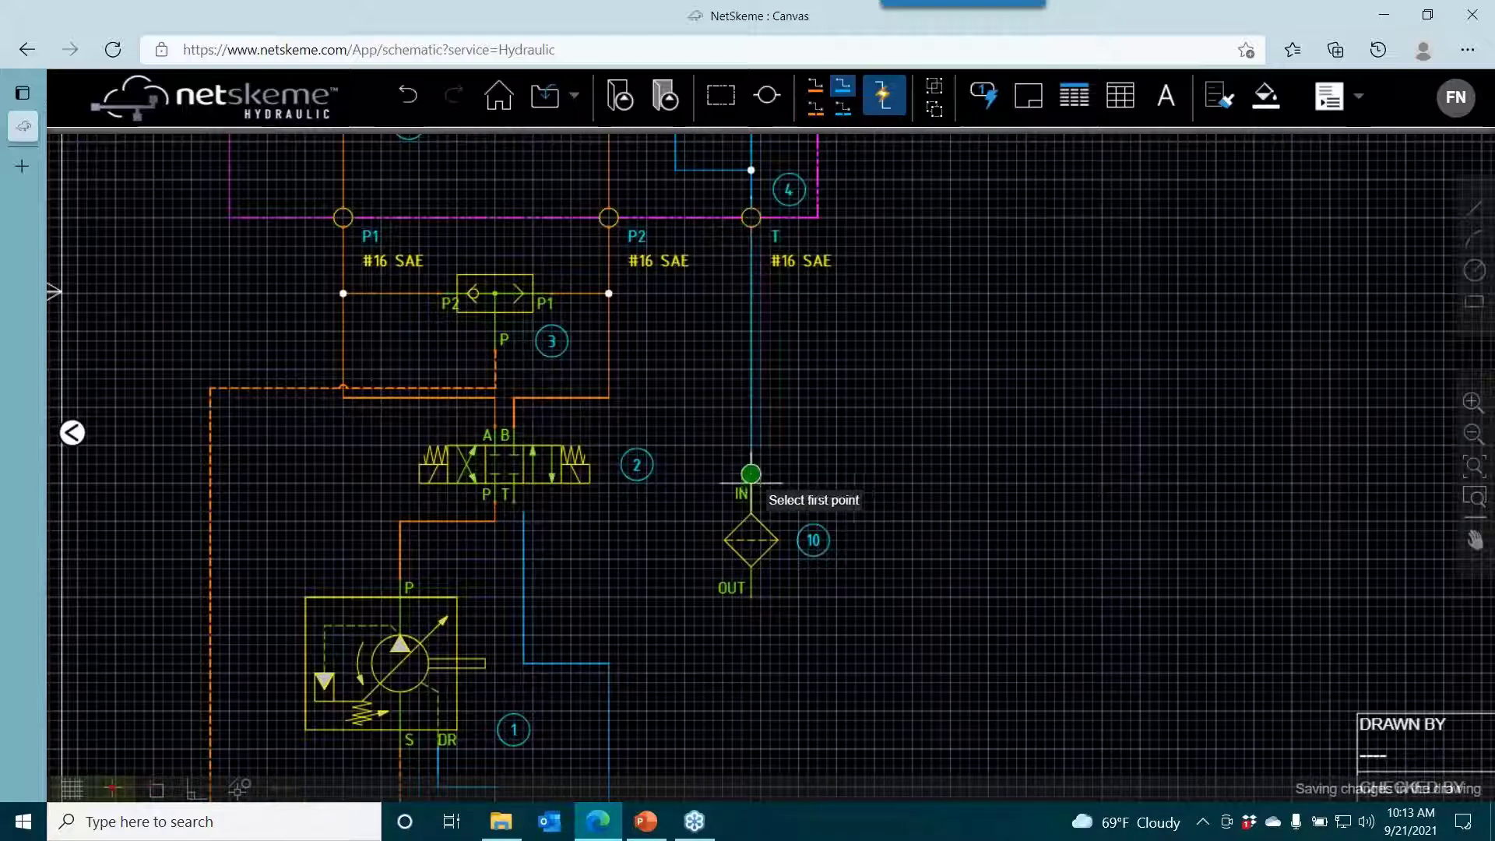
{"action": "right_click", "coordinate": [974, 335]}
{"action": "left_click", "coordinate": [982, 343]}
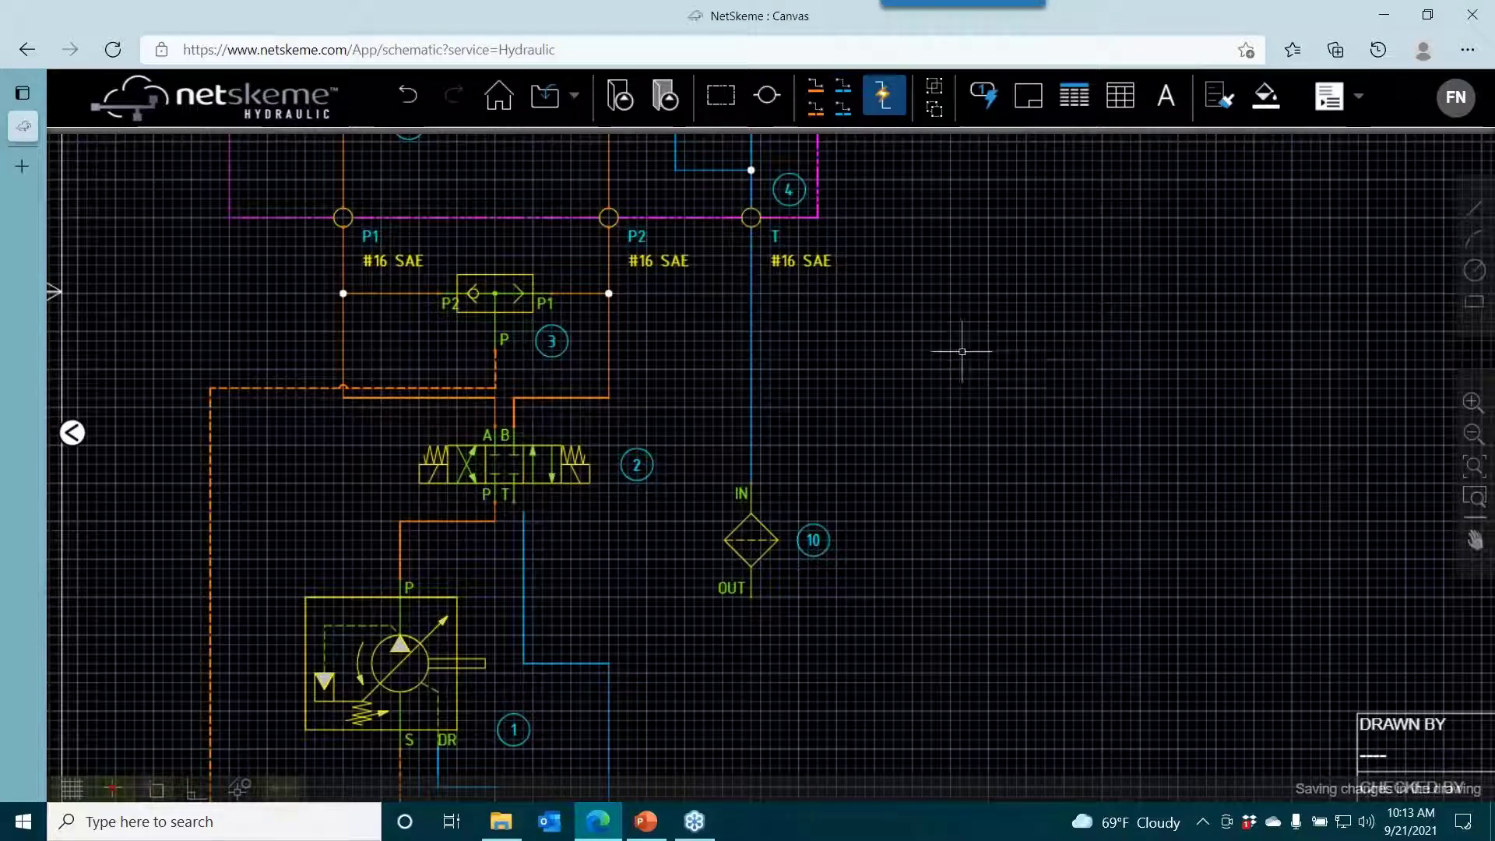
Insert the plain spring-loaded check valve from the surface-mounted check symbols beside filter 10, on the side facing the pump.
{"action": "left_click", "coordinate": [621, 95]}
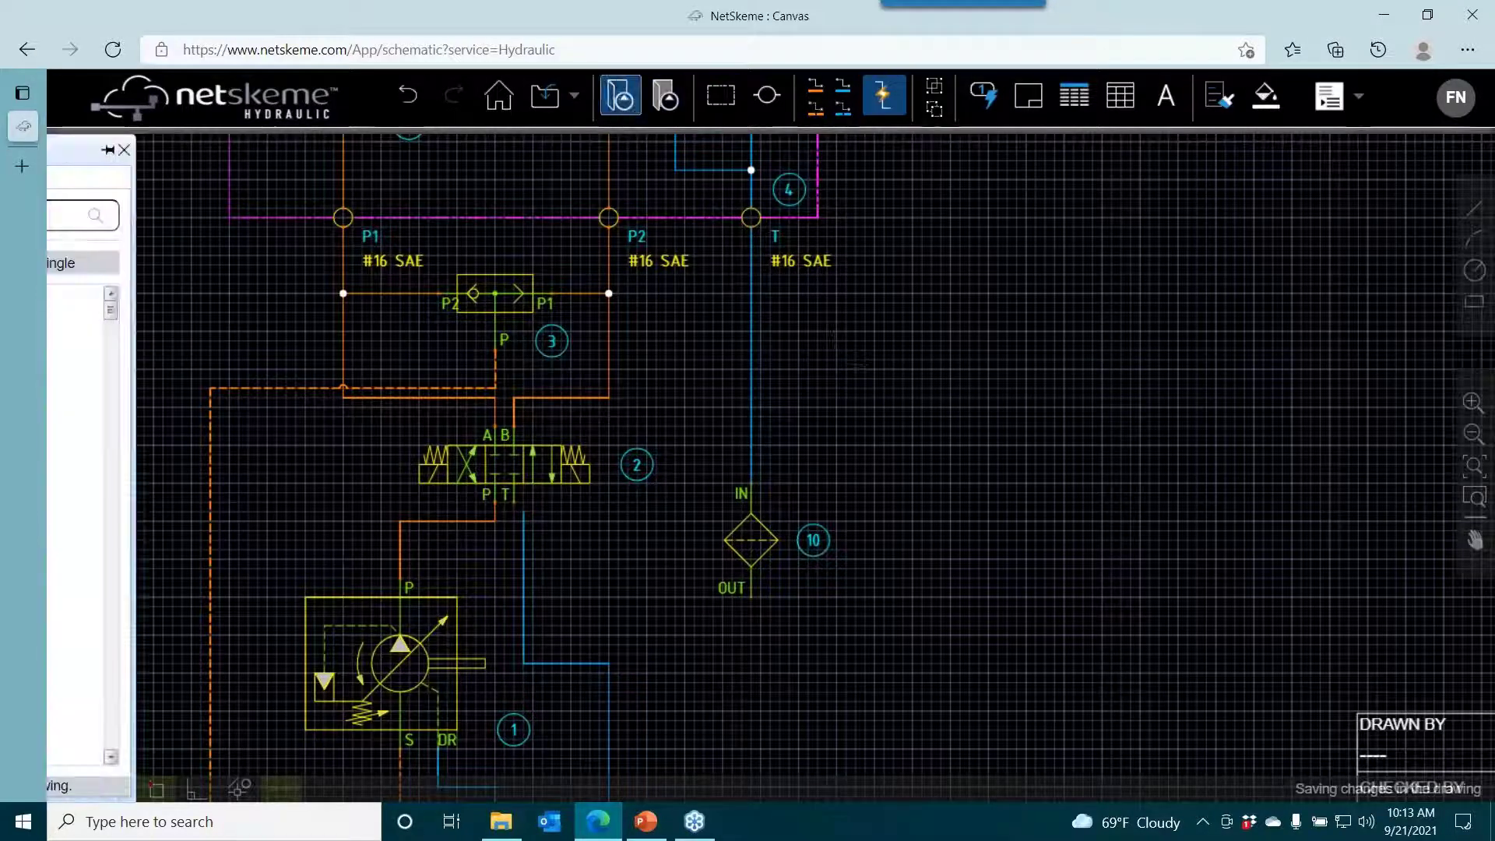
{"action": "left_click", "coordinate": [79, 263]}
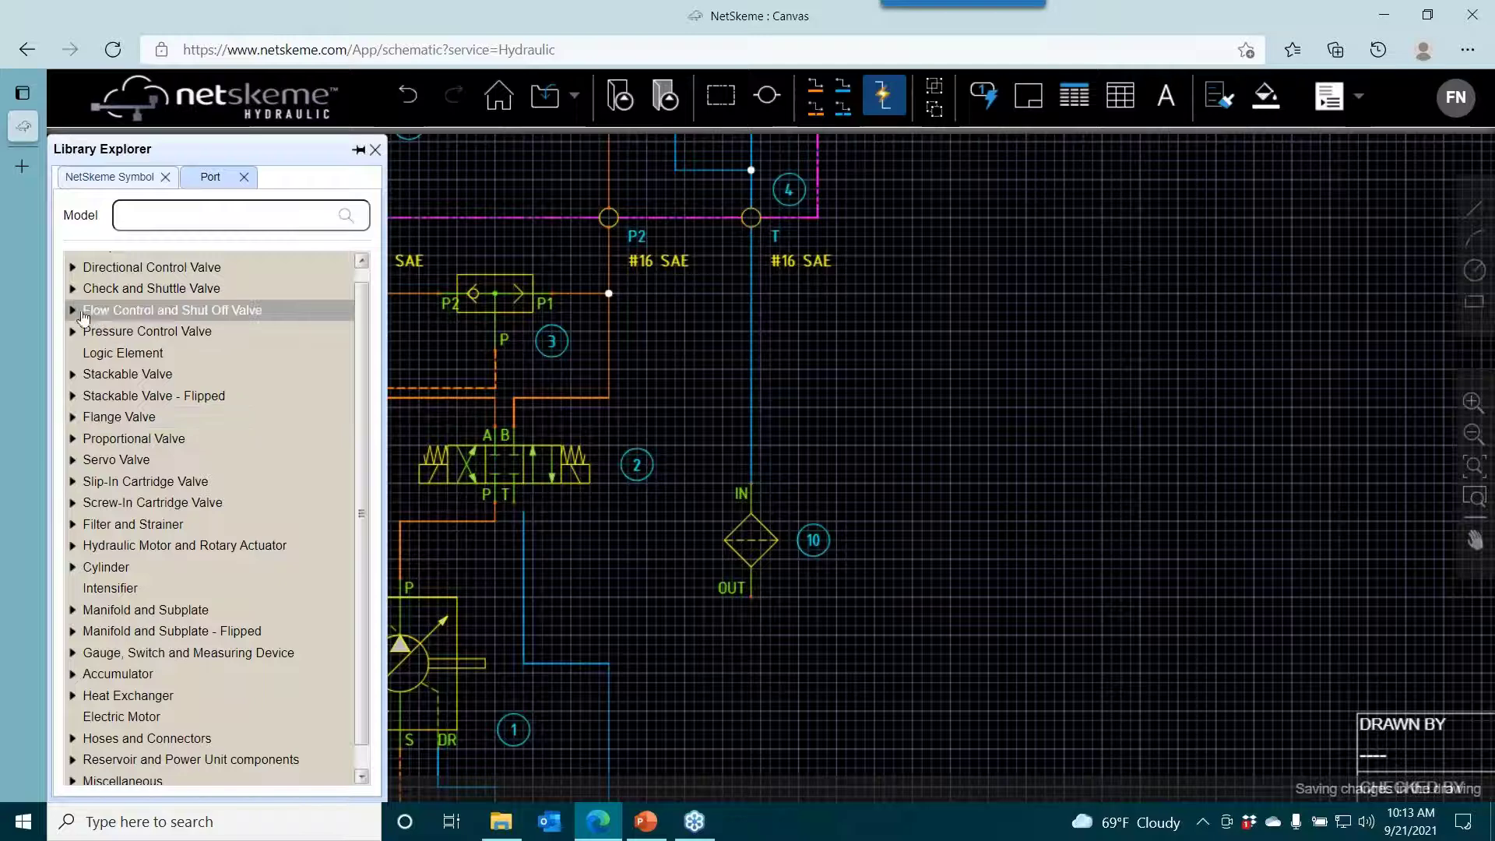
{"action": "left_click", "coordinate": [73, 289]}
{"action": "left_click", "coordinate": [92, 312]}
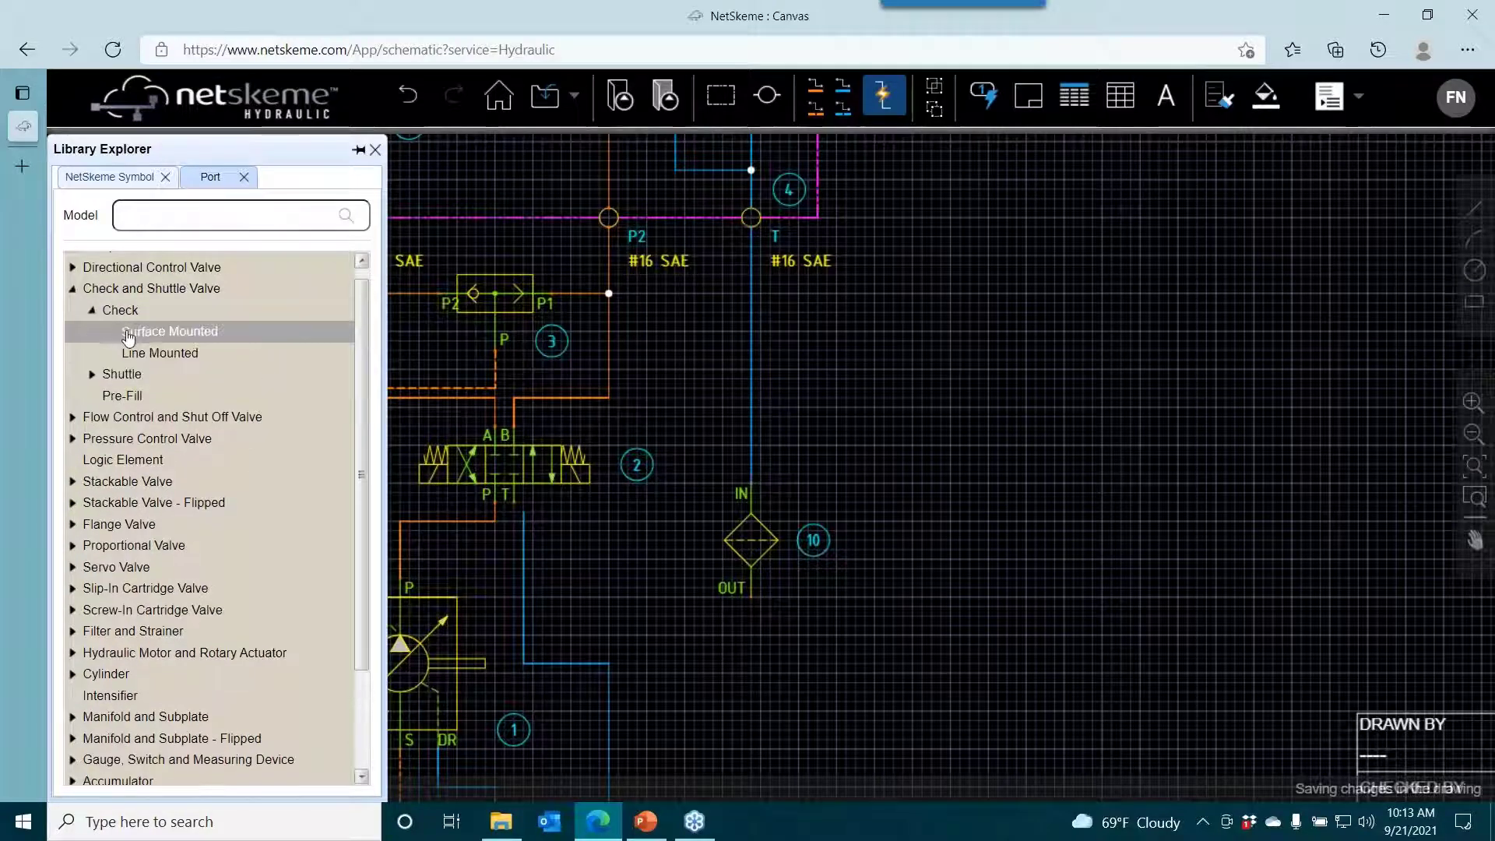
{"action": "left_click", "coordinate": [113, 333]}
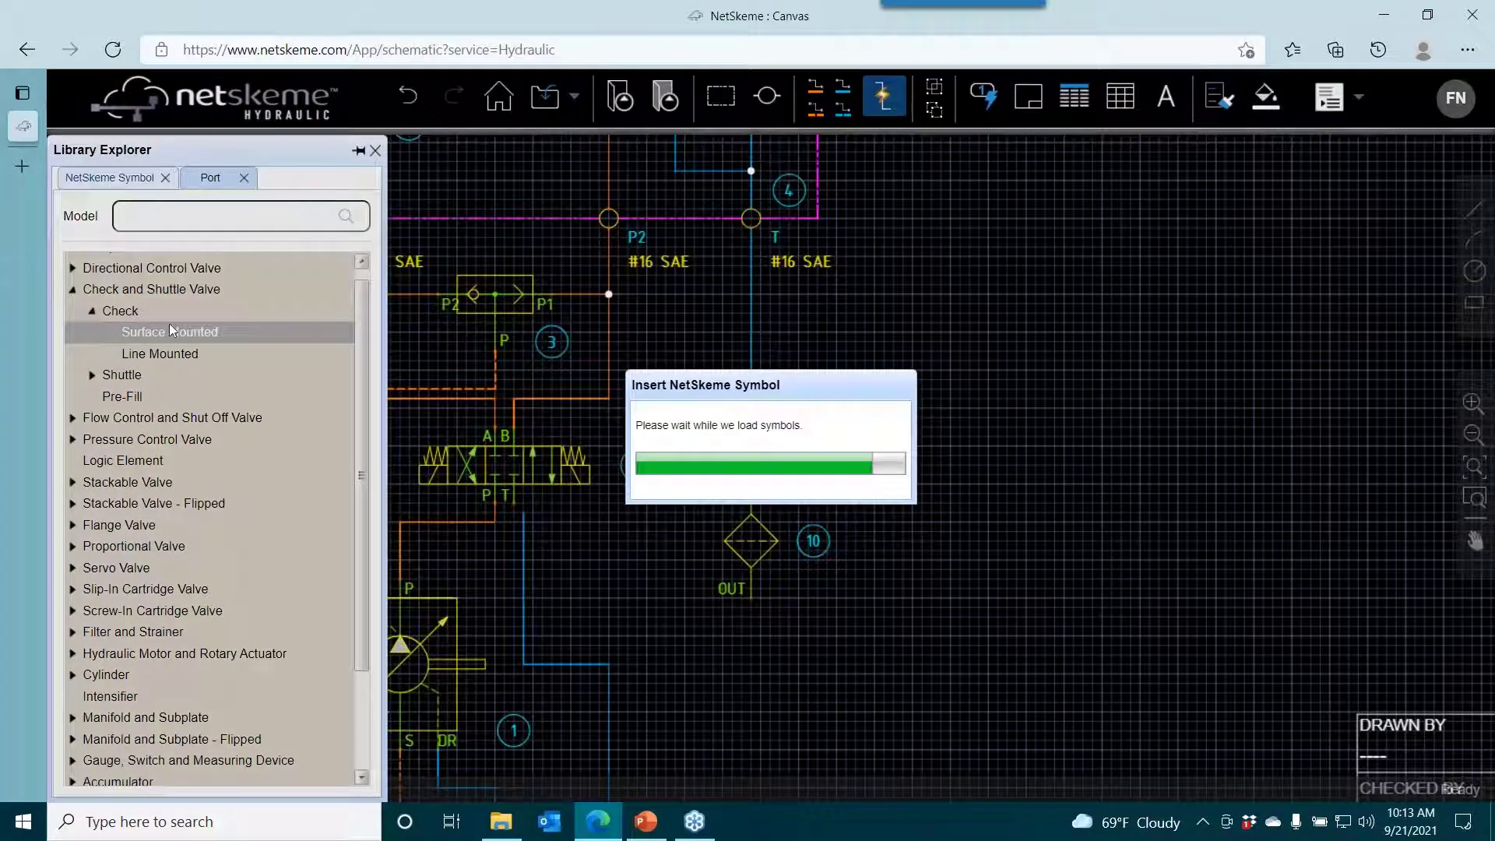
{"action": "left_click_drag", "start_coordinate": [232, 370], "coordinate": [674, 552]}
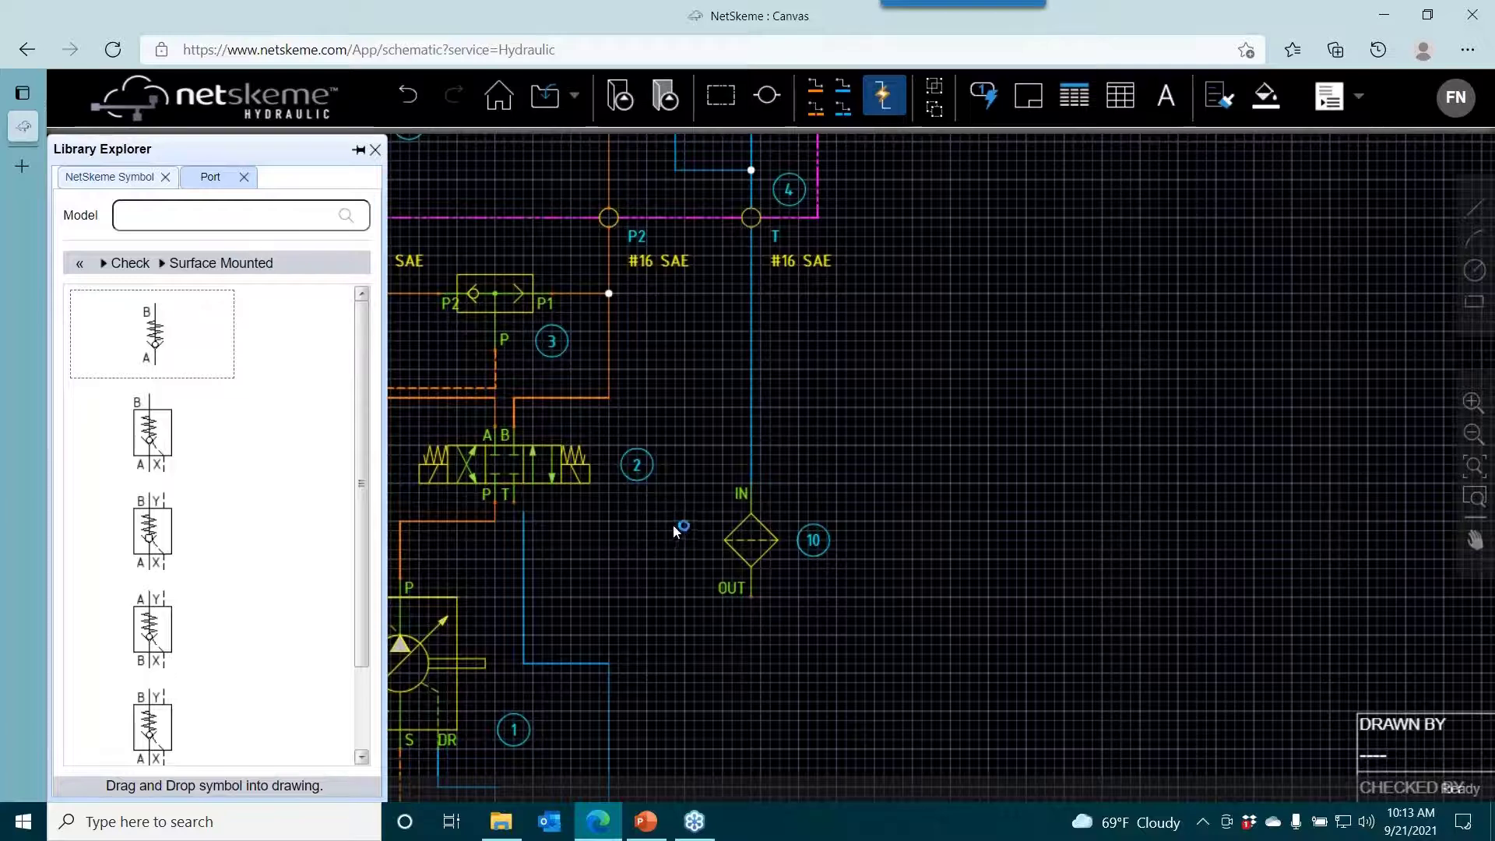
{"action": "left_click", "coordinate": [666, 538]}
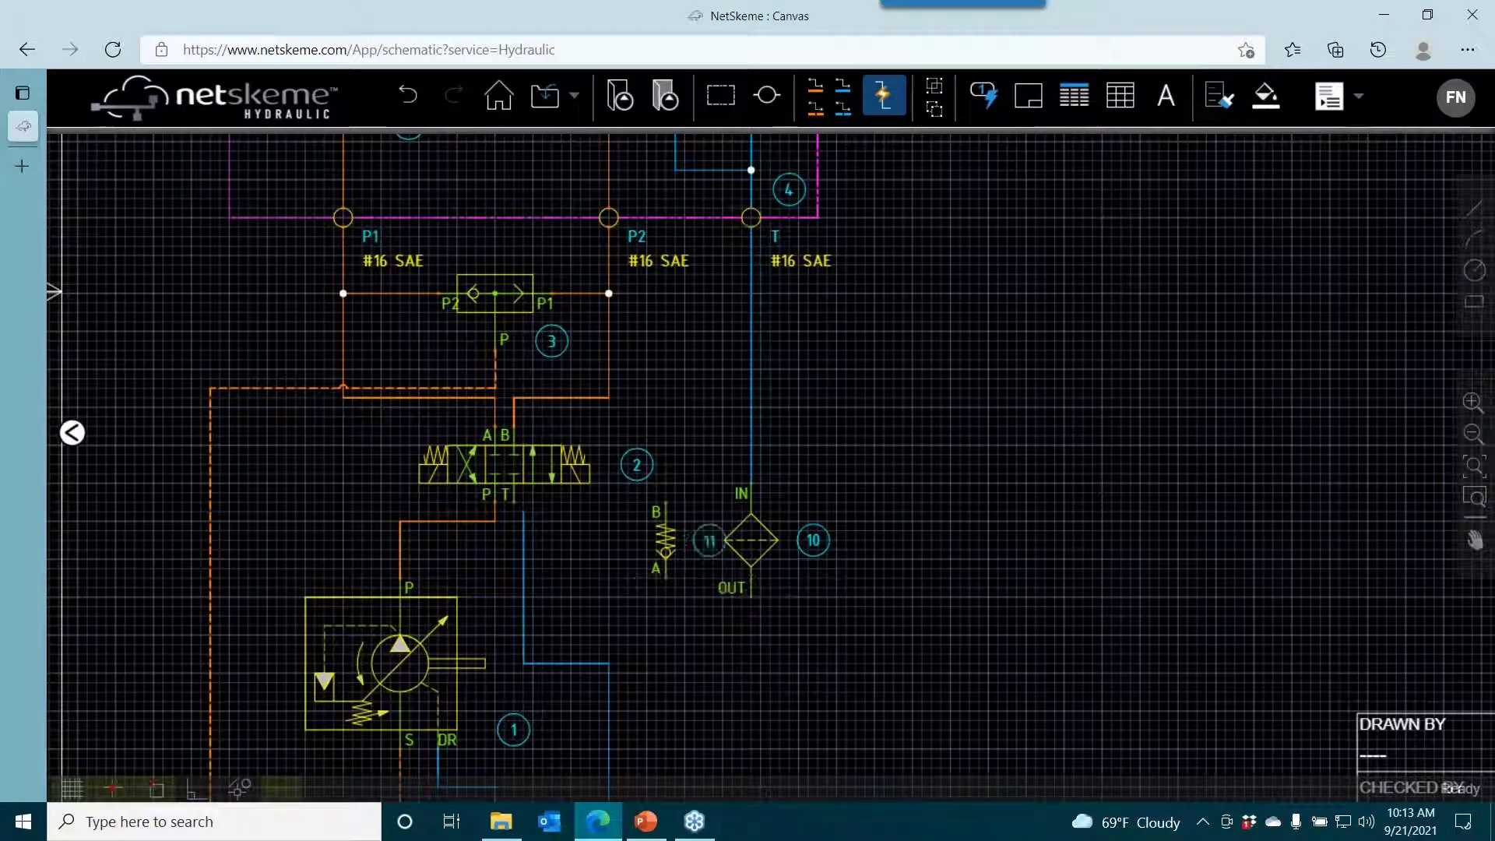
Flip check valve 11 vertically so port A is on top, and align port A level with the IN port of filter 10.
{"action": "right_click", "coordinate": [656, 517]}
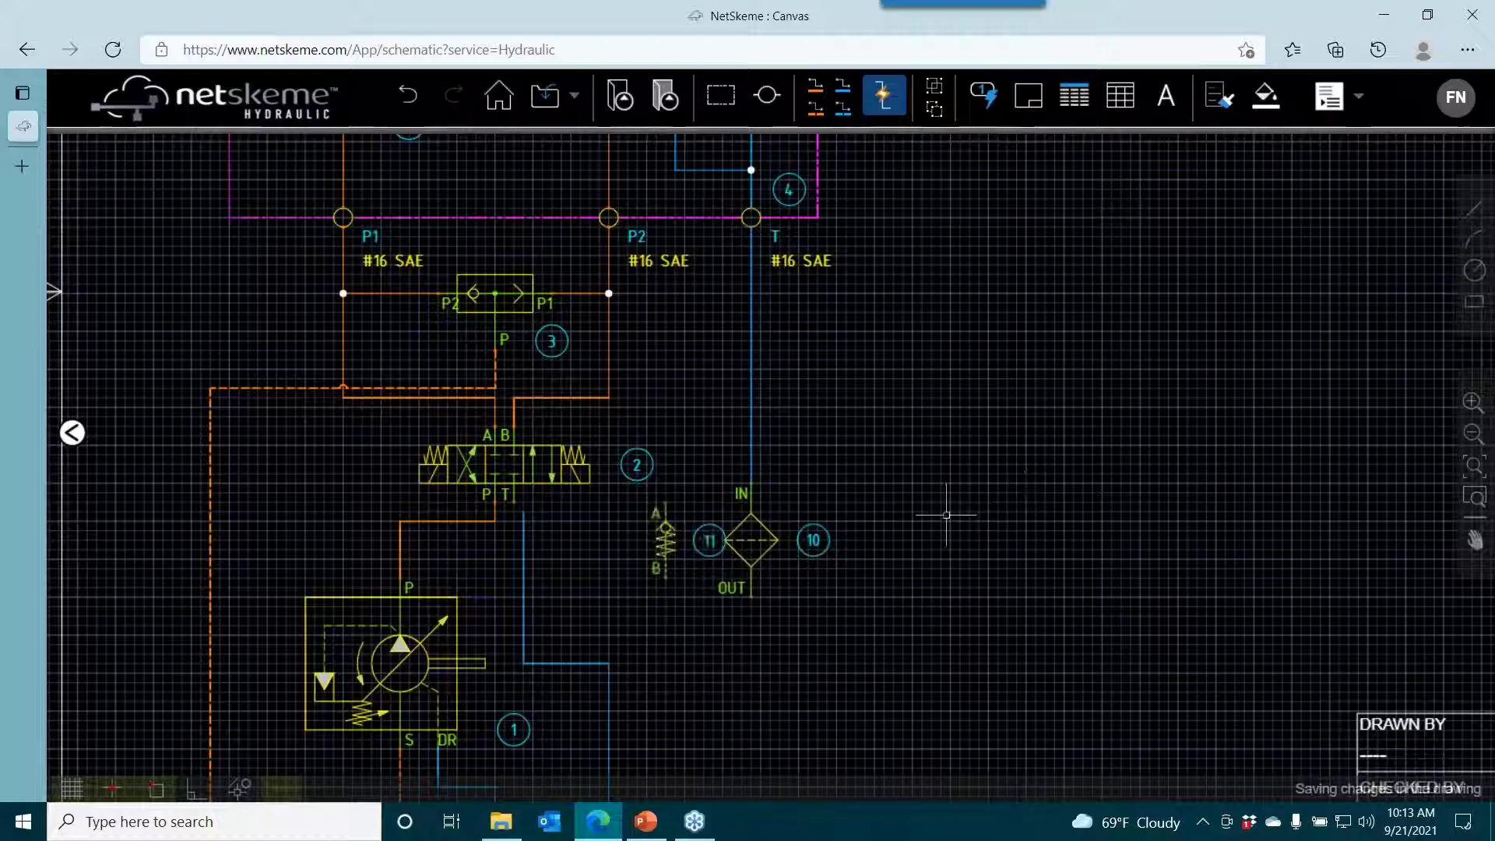
{"action": "right_click", "coordinate": [662, 516]}
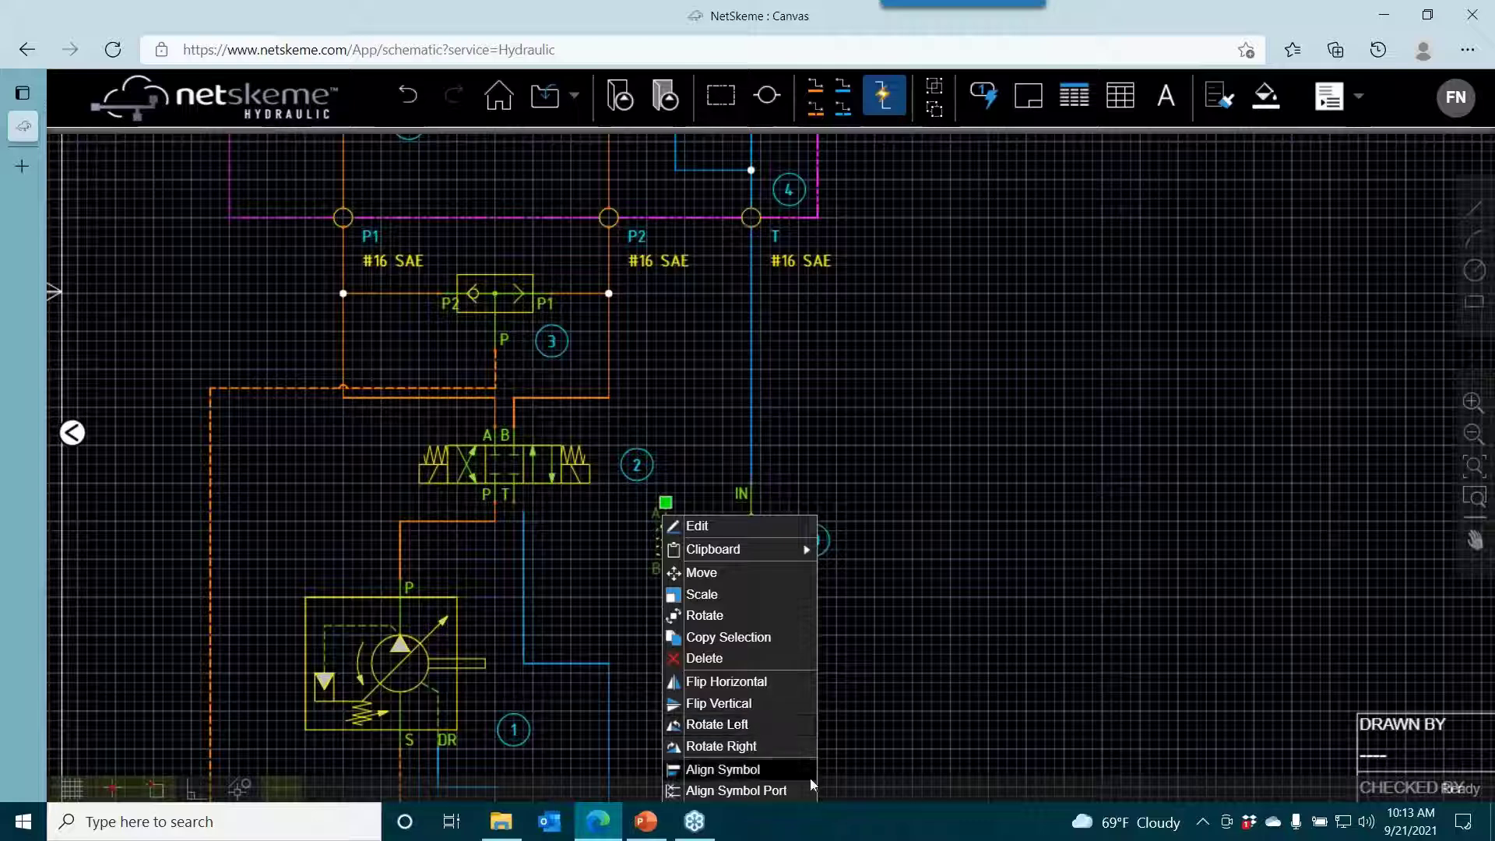
{"action": "left_click", "coordinate": [772, 792]}
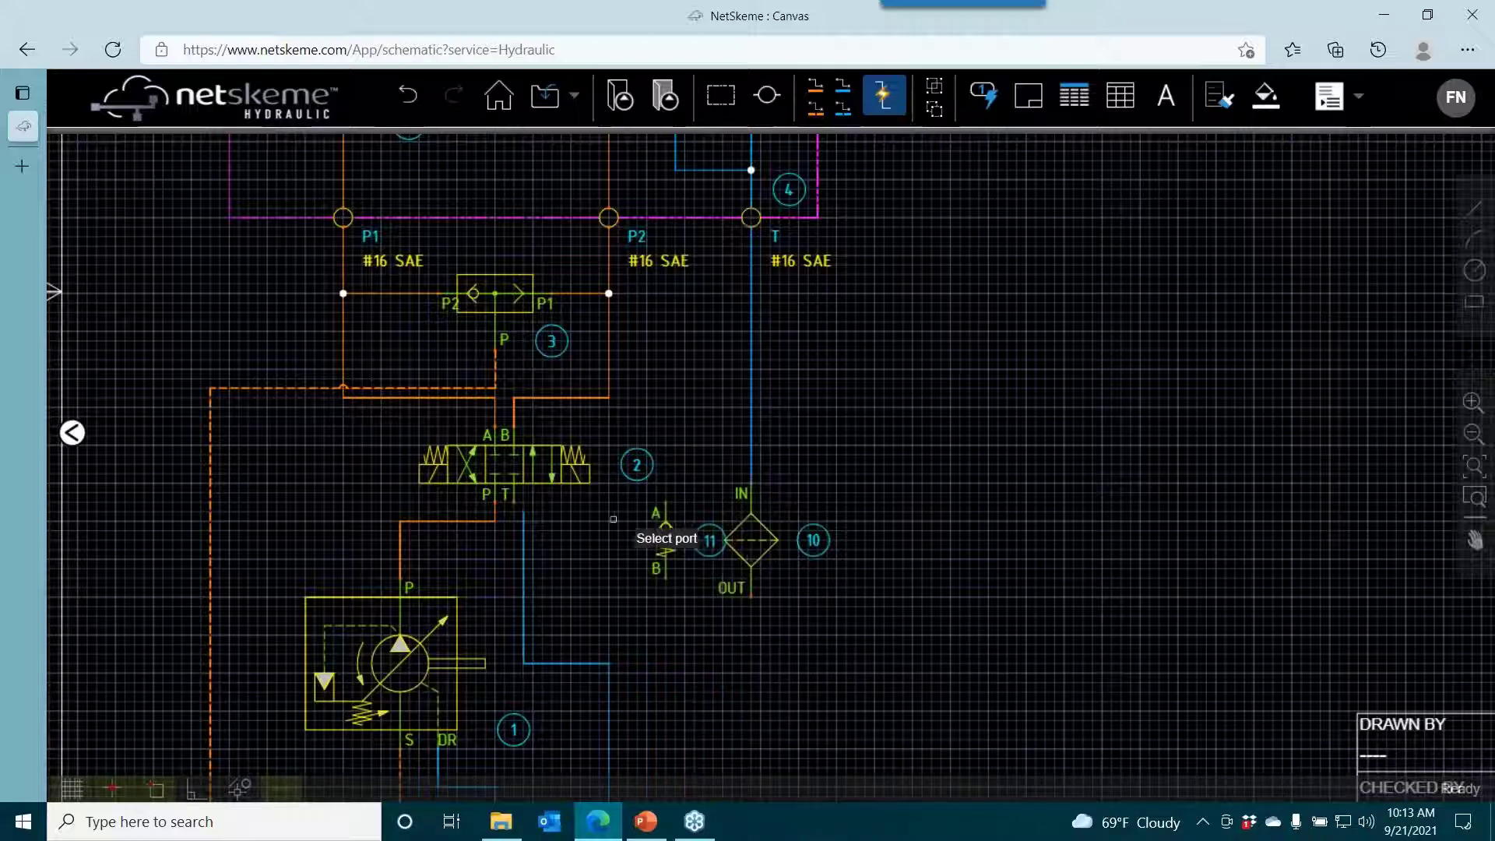
{"action": "left_click", "coordinate": [664, 504]}
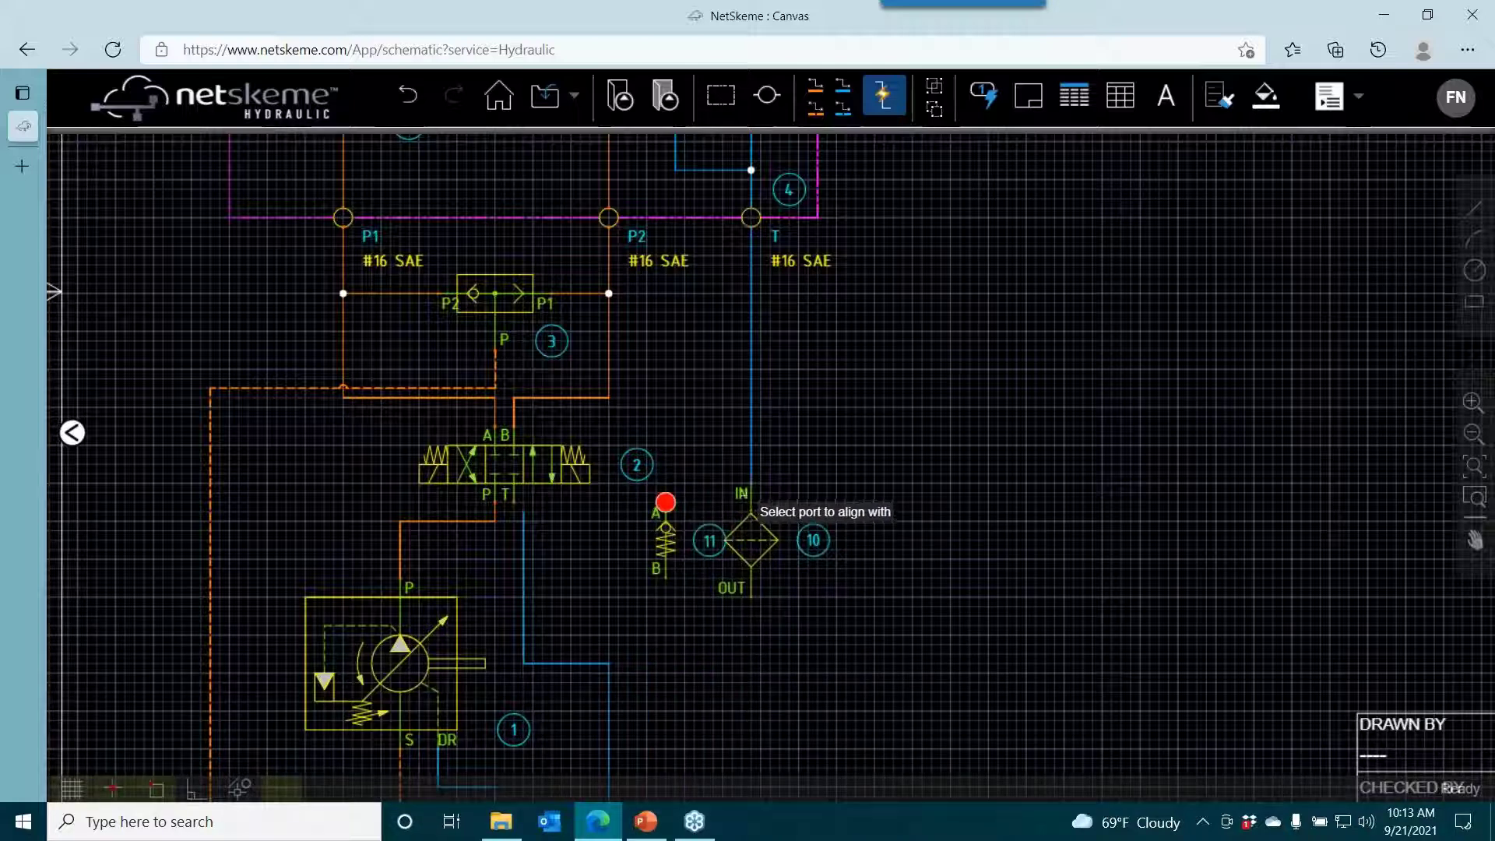
{"action": "left_click", "coordinate": [749, 487]}
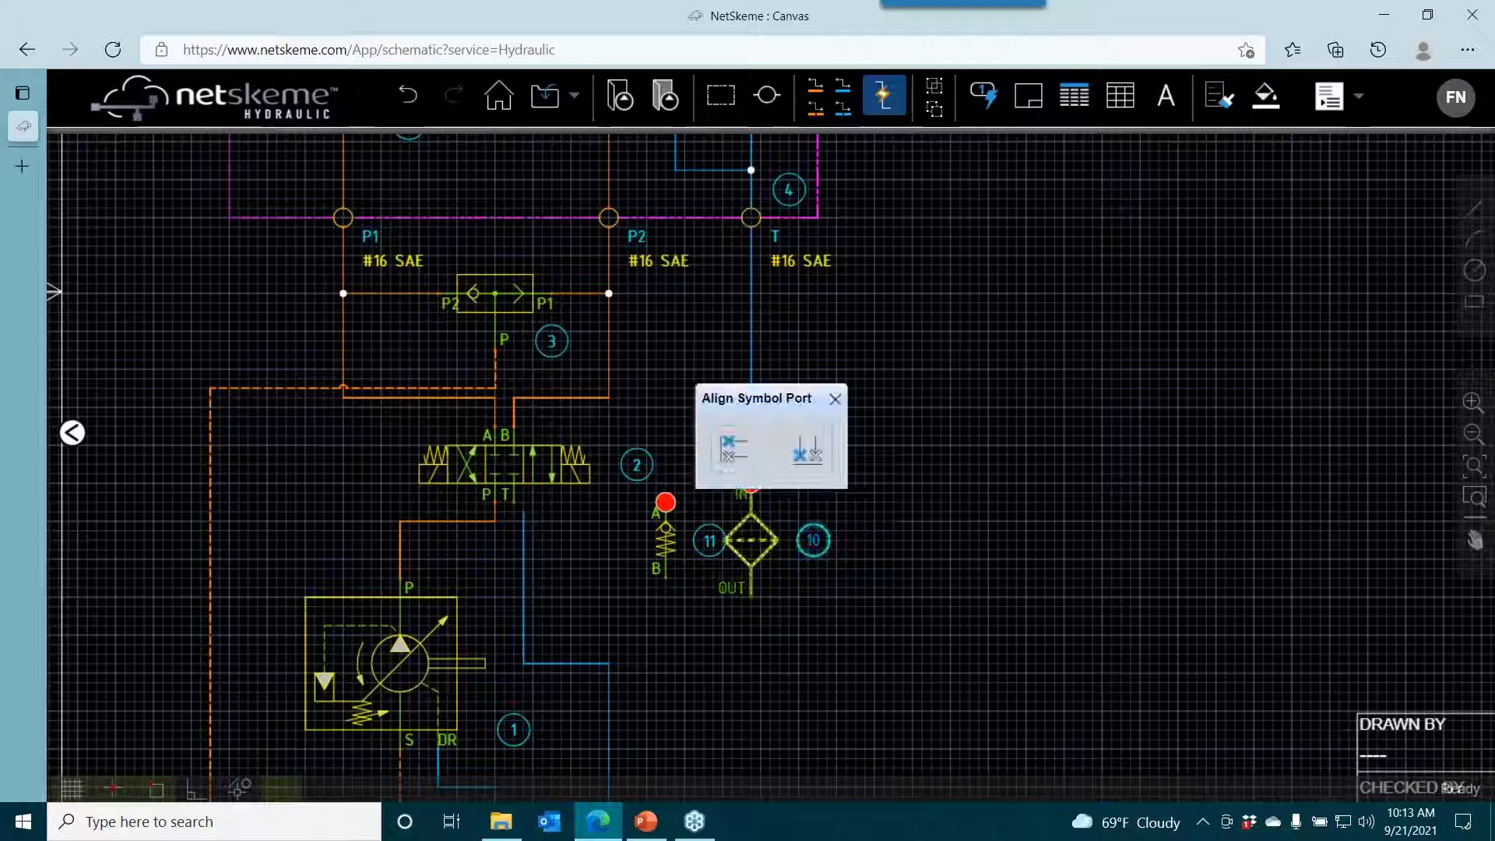
{"action": "left_click", "coordinate": [806, 450]}
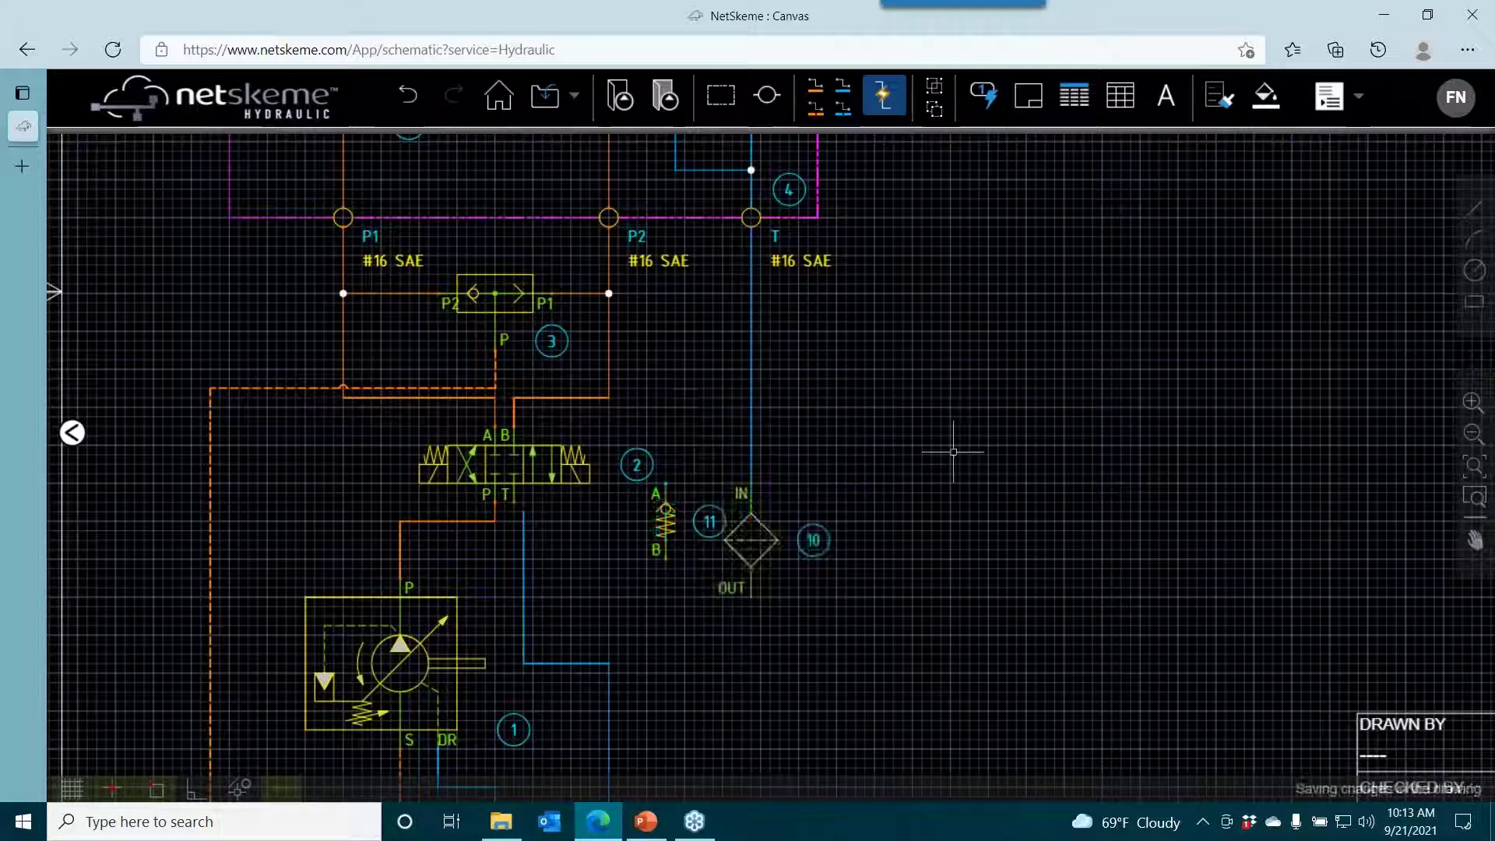
Draw return lines connecting check valve 11's port A to the line above filter 10 and port B to the filter's OUT port.
{"action": "left_click", "coordinate": [843, 86]}
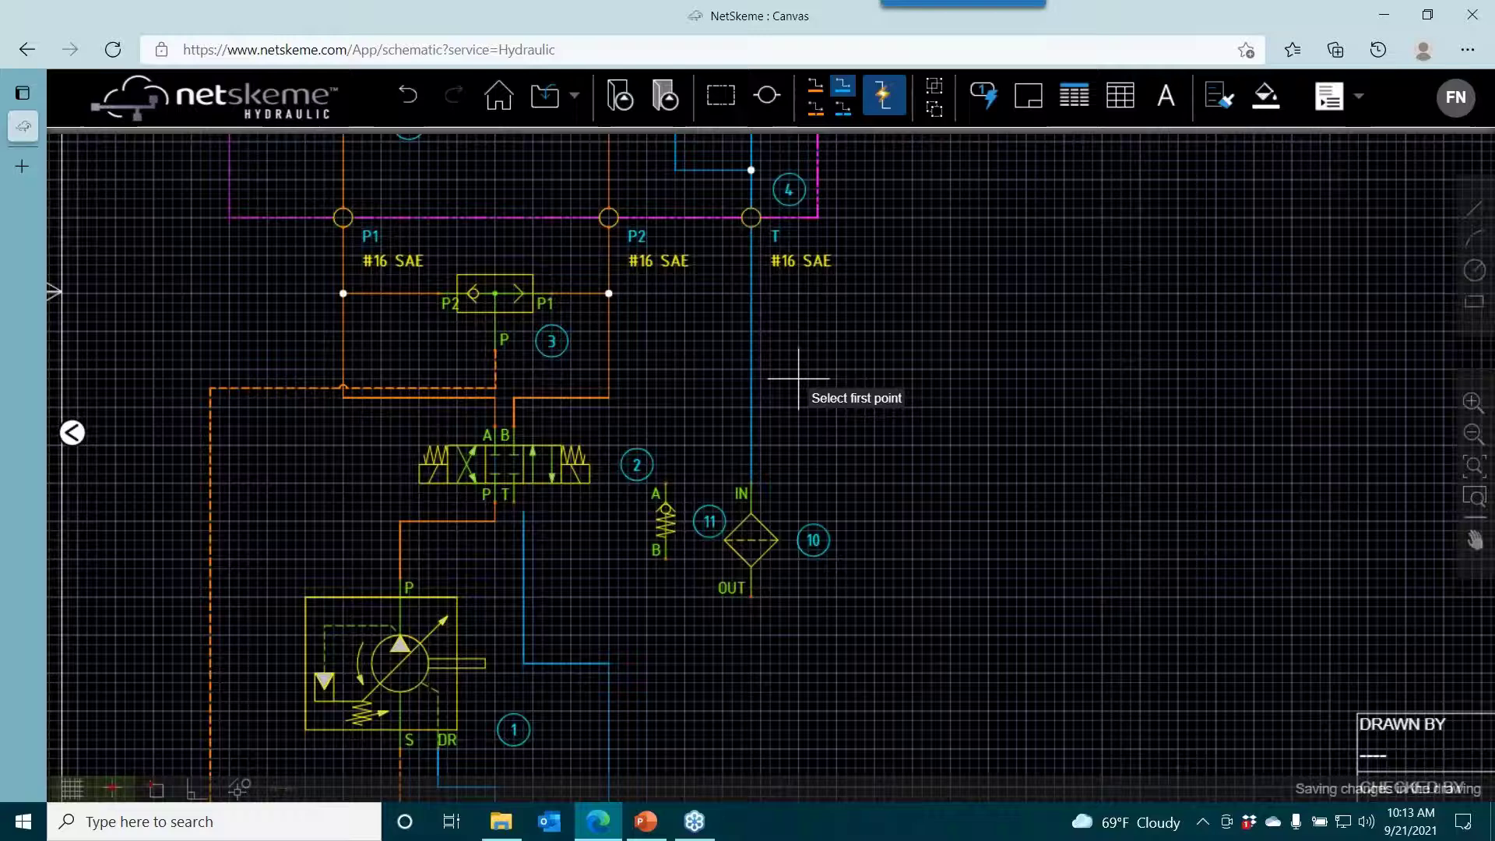
{"action": "left_click", "coordinate": [751, 426]}
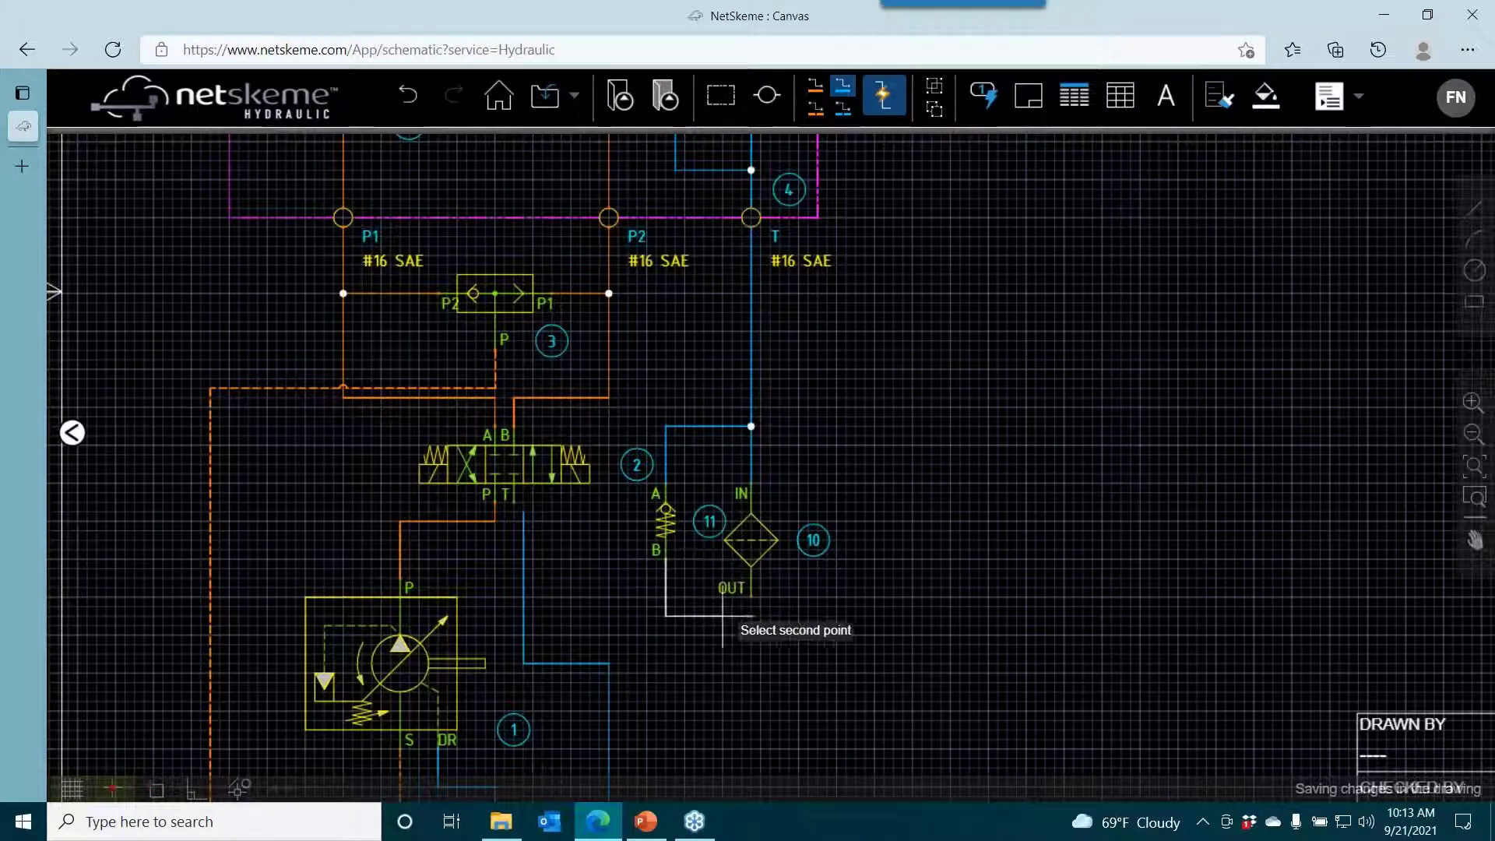
{"action": "left_click", "coordinate": [751, 600]}
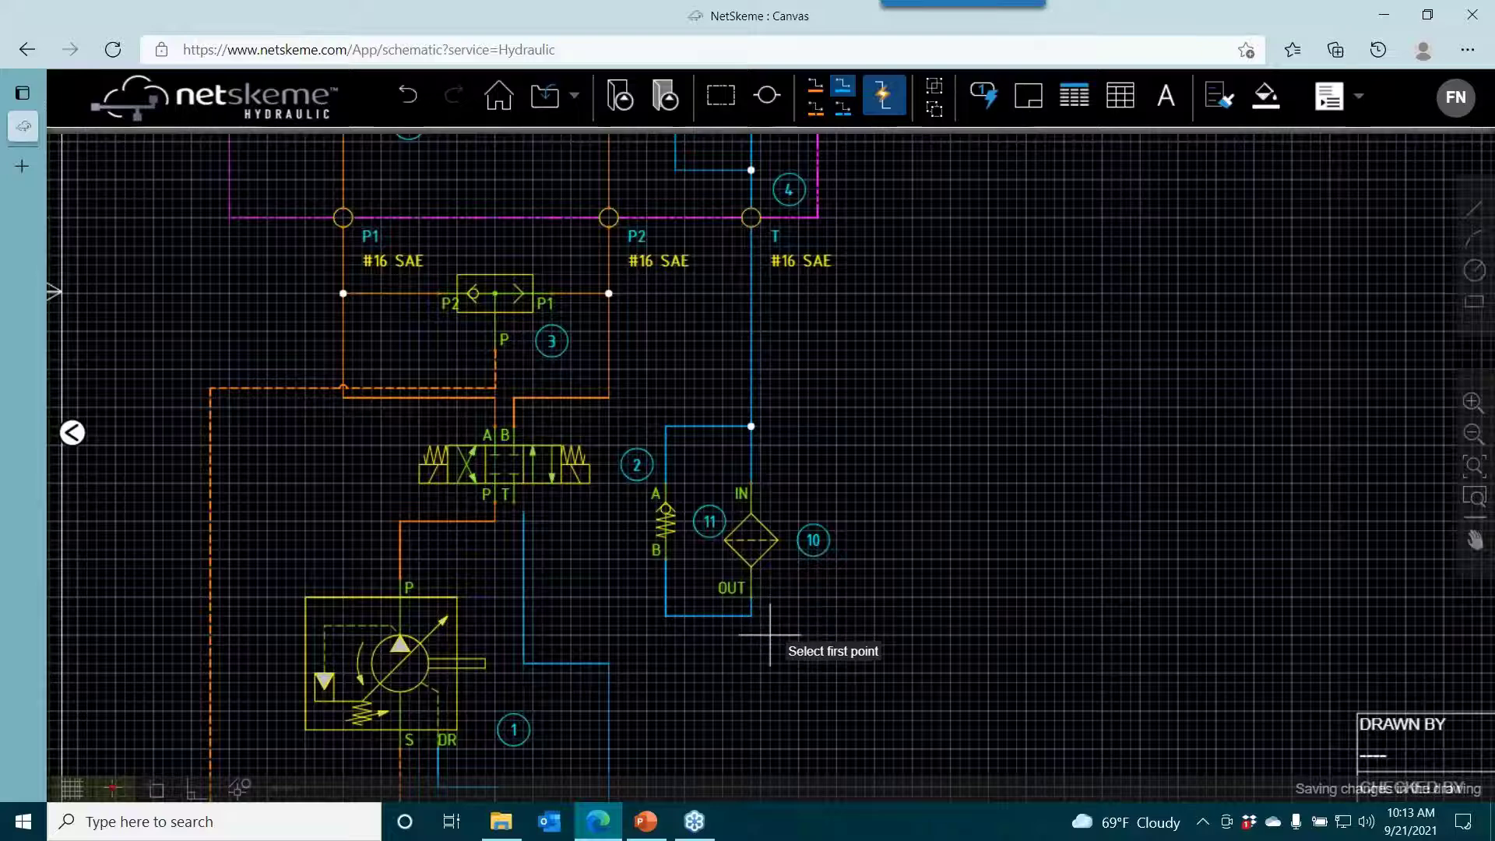
Draw a return line from the bypass corner below filter 10's OUT port straight down to the reservoir.
{"action": "scroll", "coordinate": [774, 456], "scroll_direction": "down", "scroll_amount": 2}
{"action": "scroll", "coordinate": [807, 148], "scroll_direction": "up", "scroll_amount": 3}
{"action": "left_click", "coordinate": [842, 85]}
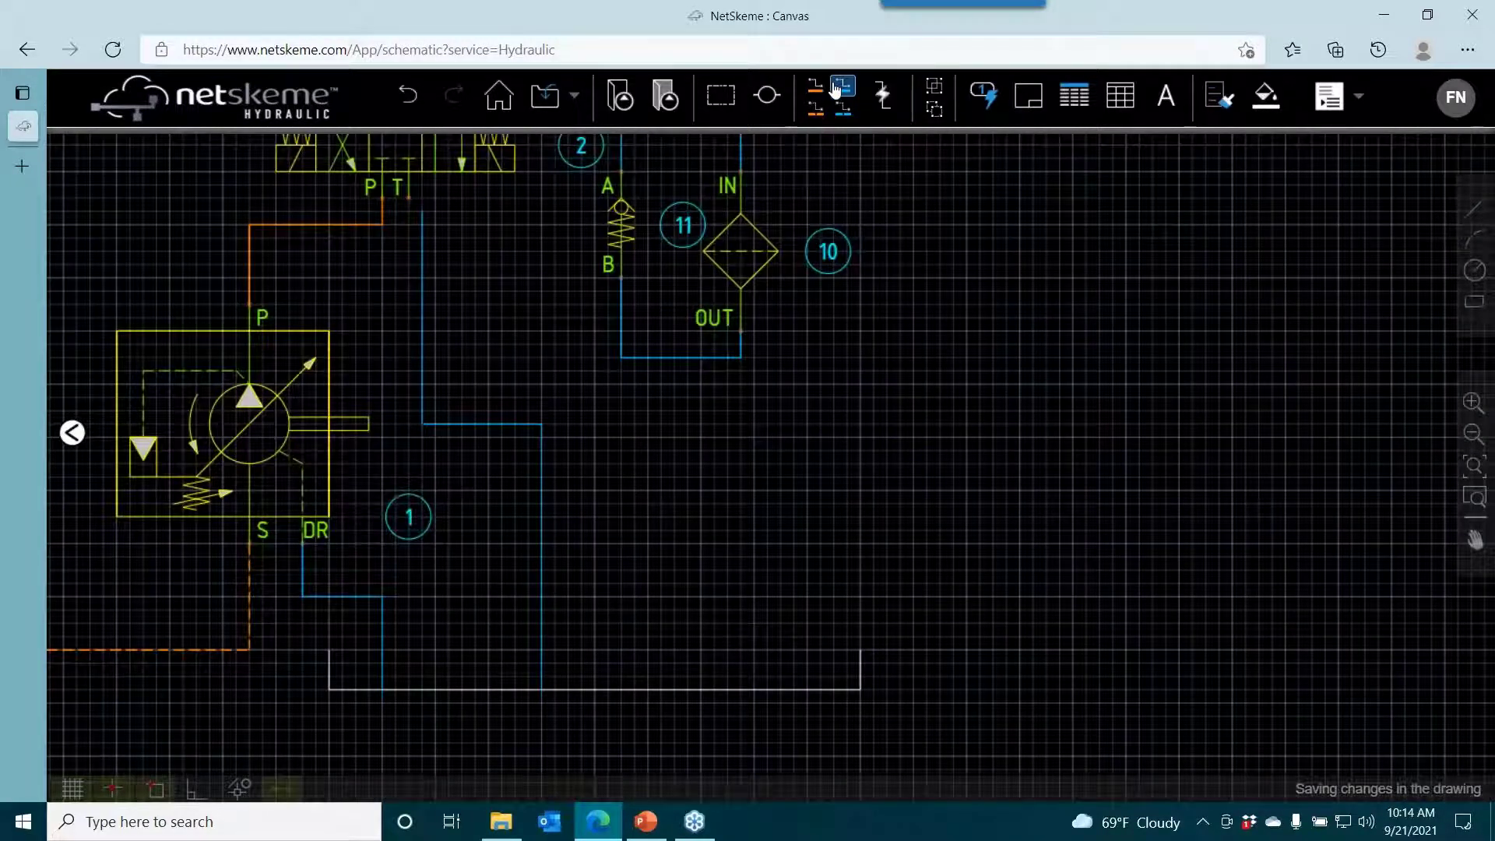
{"action": "left_click", "coordinate": [741, 357]}
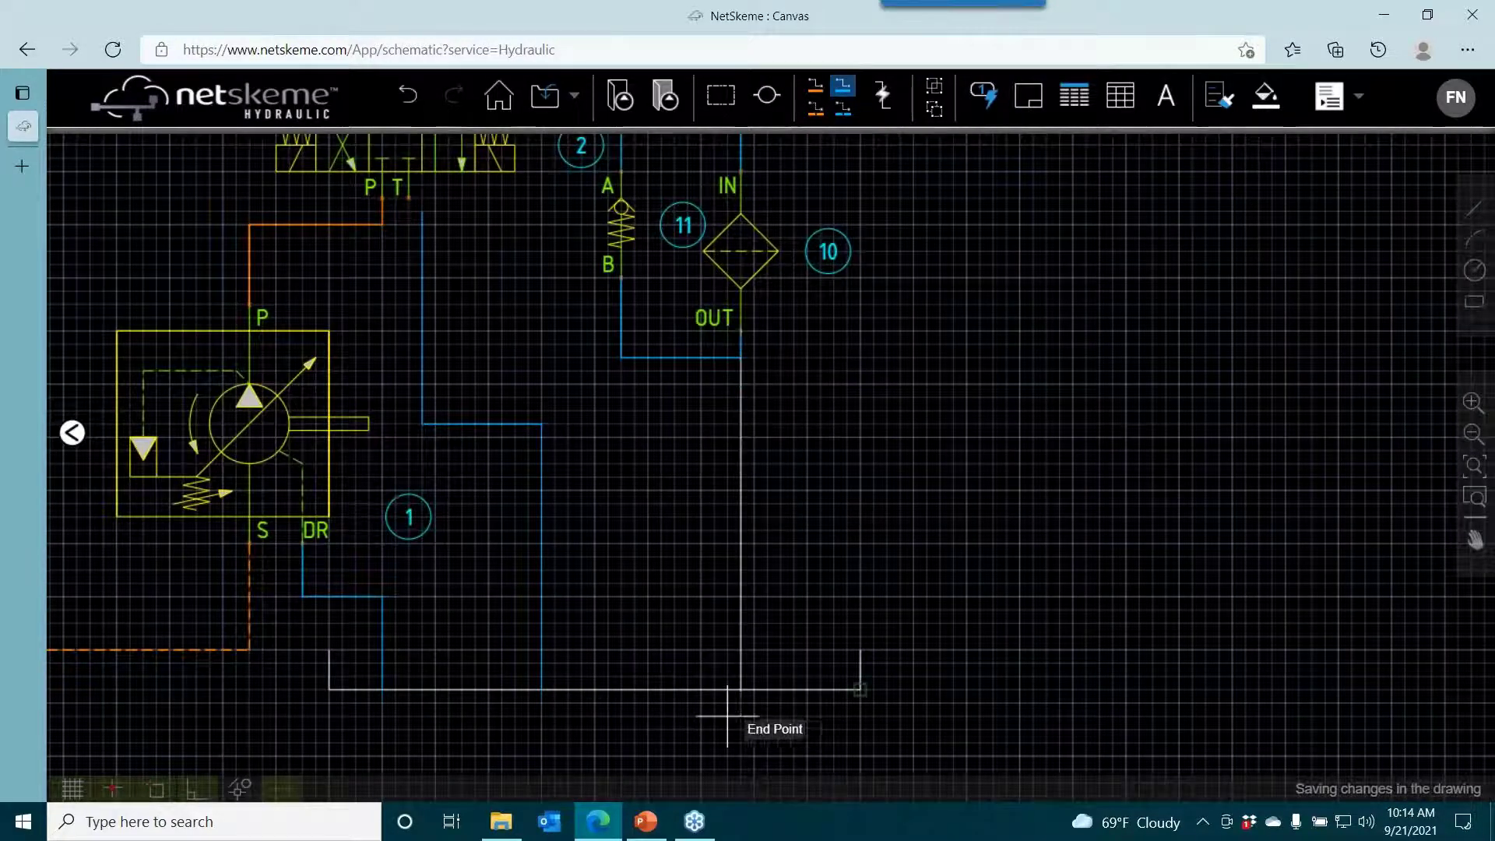
{"action": "left_click", "coordinate": [741, 689]}
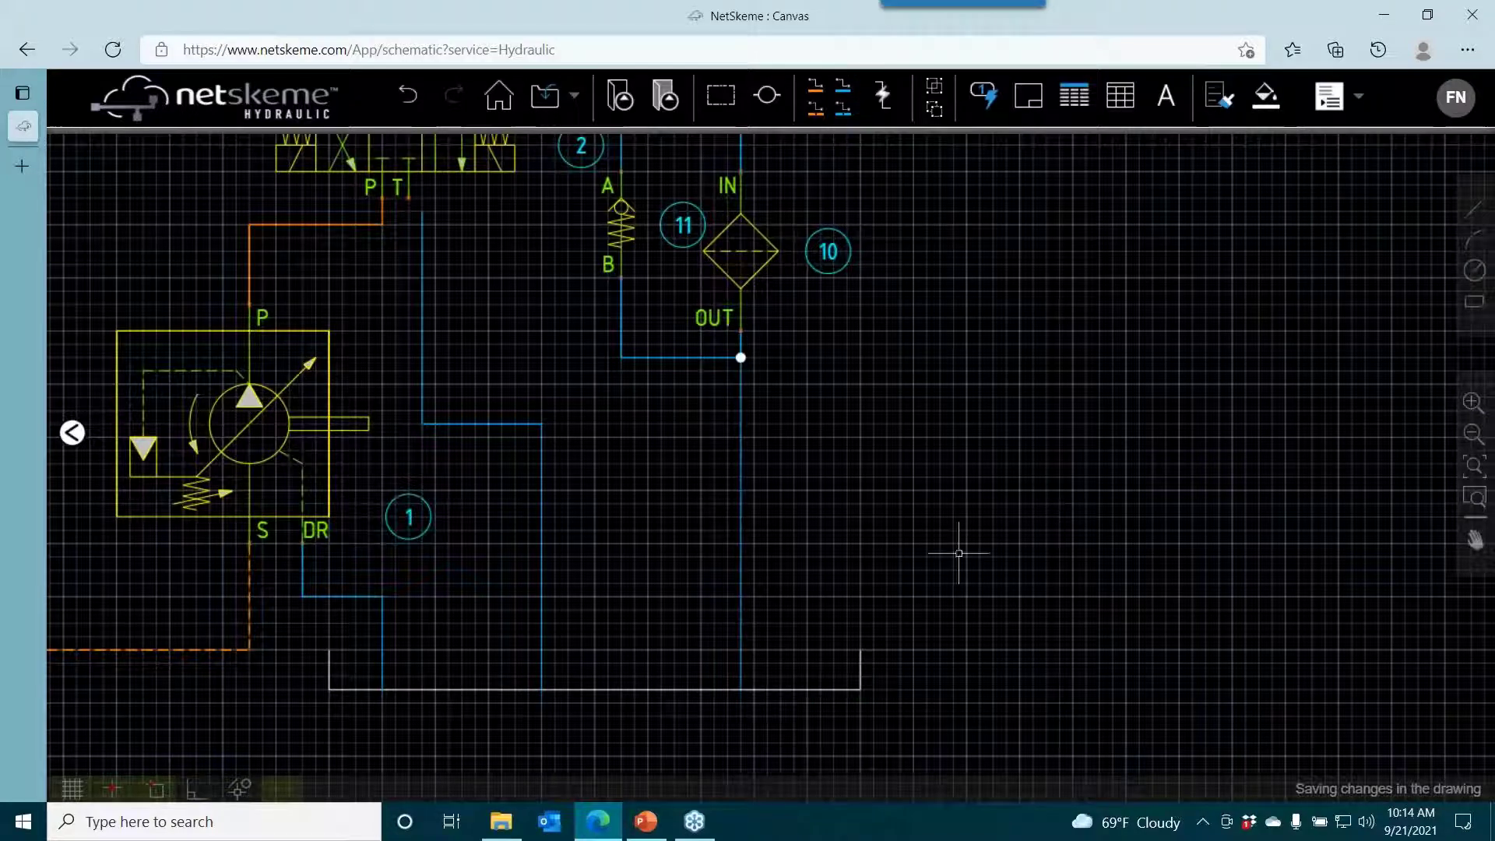
Move balloon 2 to the upper left of its directional valve and balloon 11 to the left of its check valve.
{"action": "left_click_drag", "start_coordinate": [771, 404], "coordinate": [812, 681]}
{"action": "scroll", "coordinate": [938, 496], "scroll_direction": "down", "scroll_amount": 2}
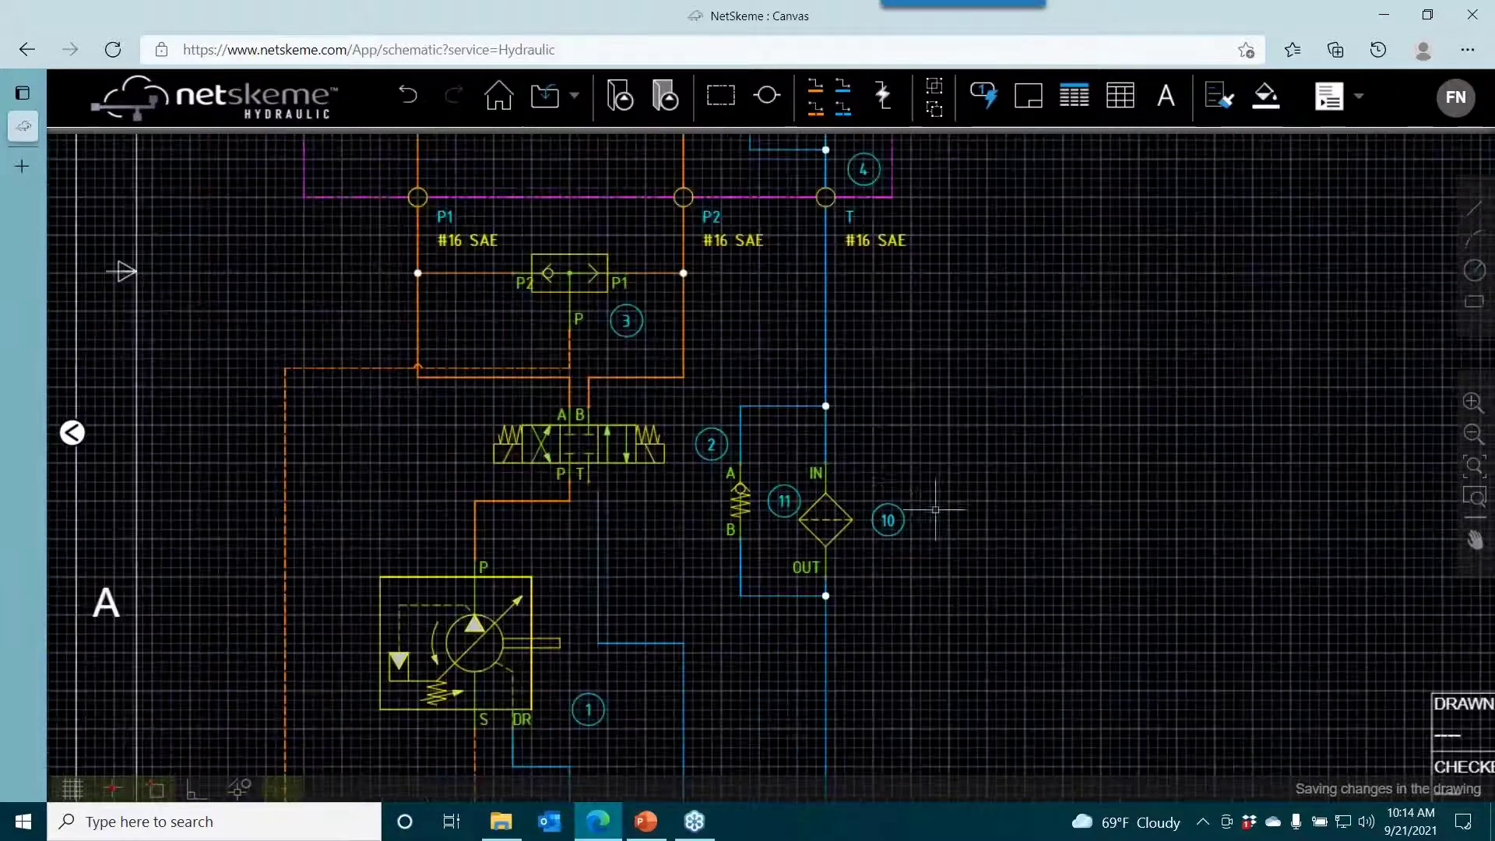
{"action": "left_click_drag", "start_coordinate": [911, 473], "coordinate": [943, 422]}
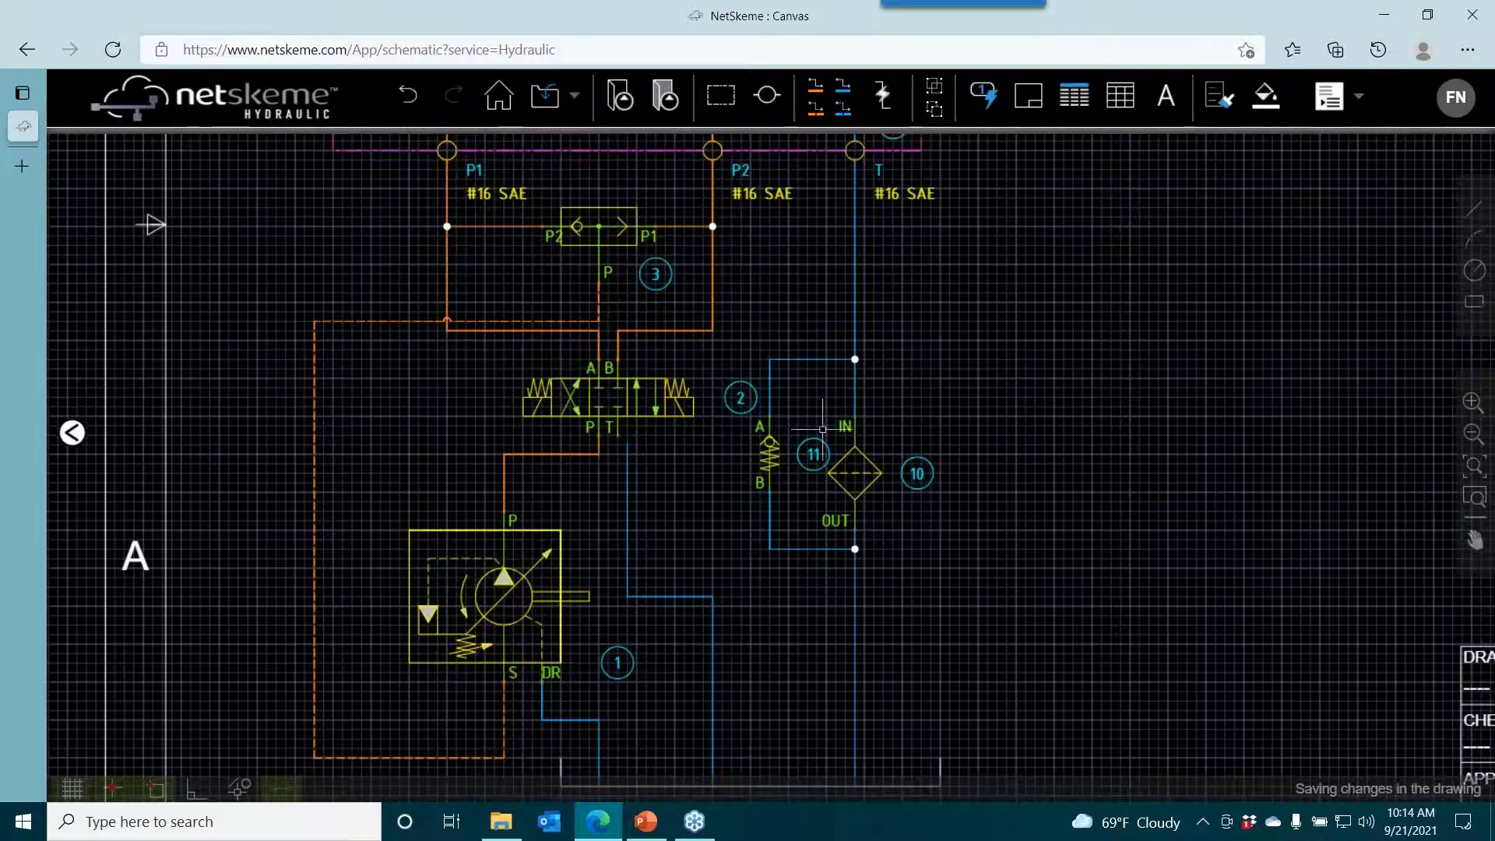
{"action": "scroll", "coordinate": [774, 420], "scroll_direction": "up", "scroll_amount": 2}
{"action": "left_click", "coordinate": [725, 387]}
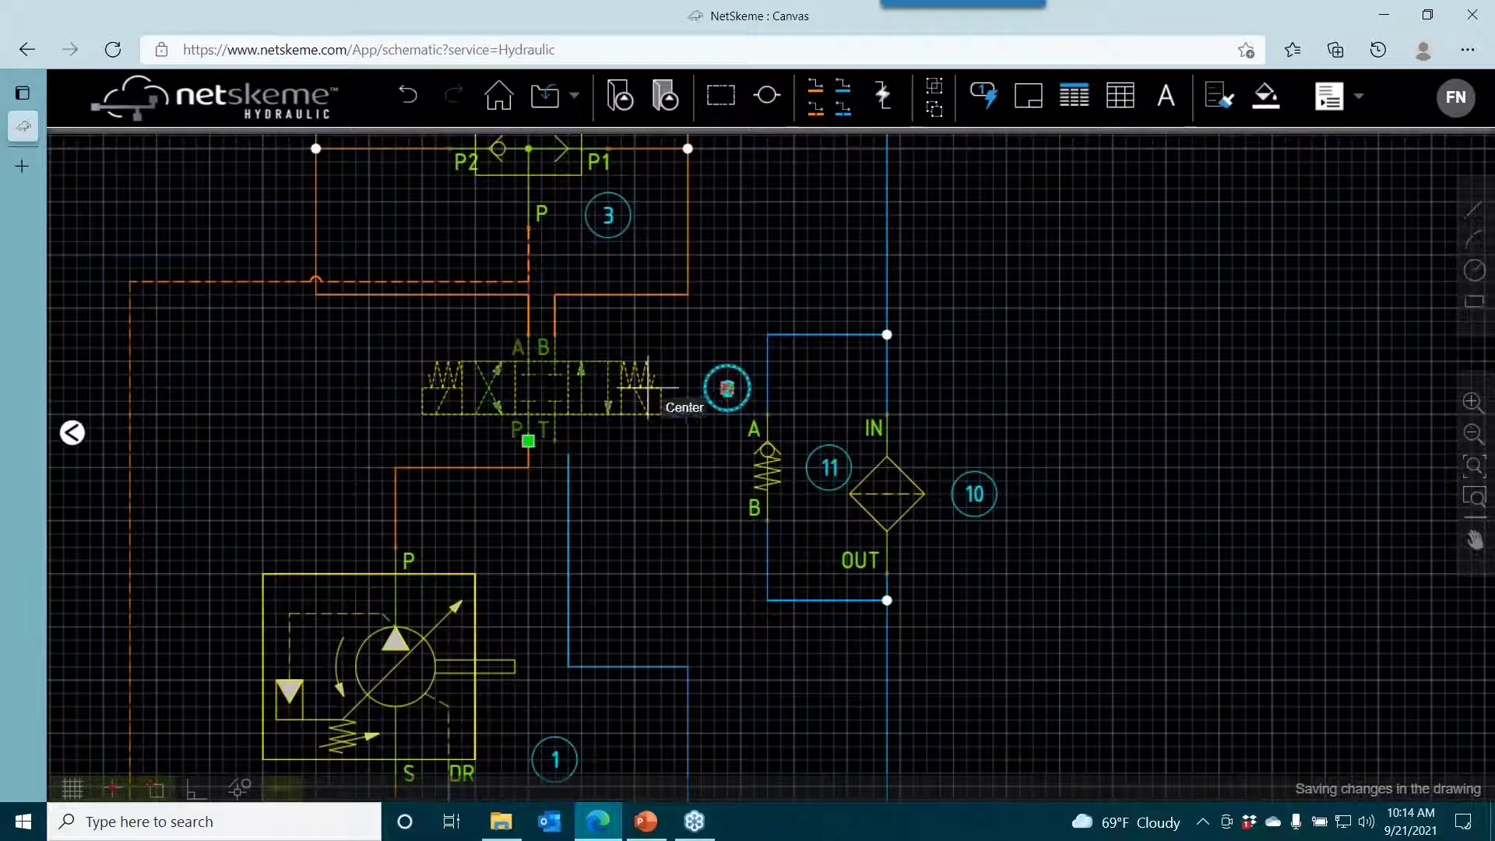
{"action": "left_click", "coordinate": [395, 344]}
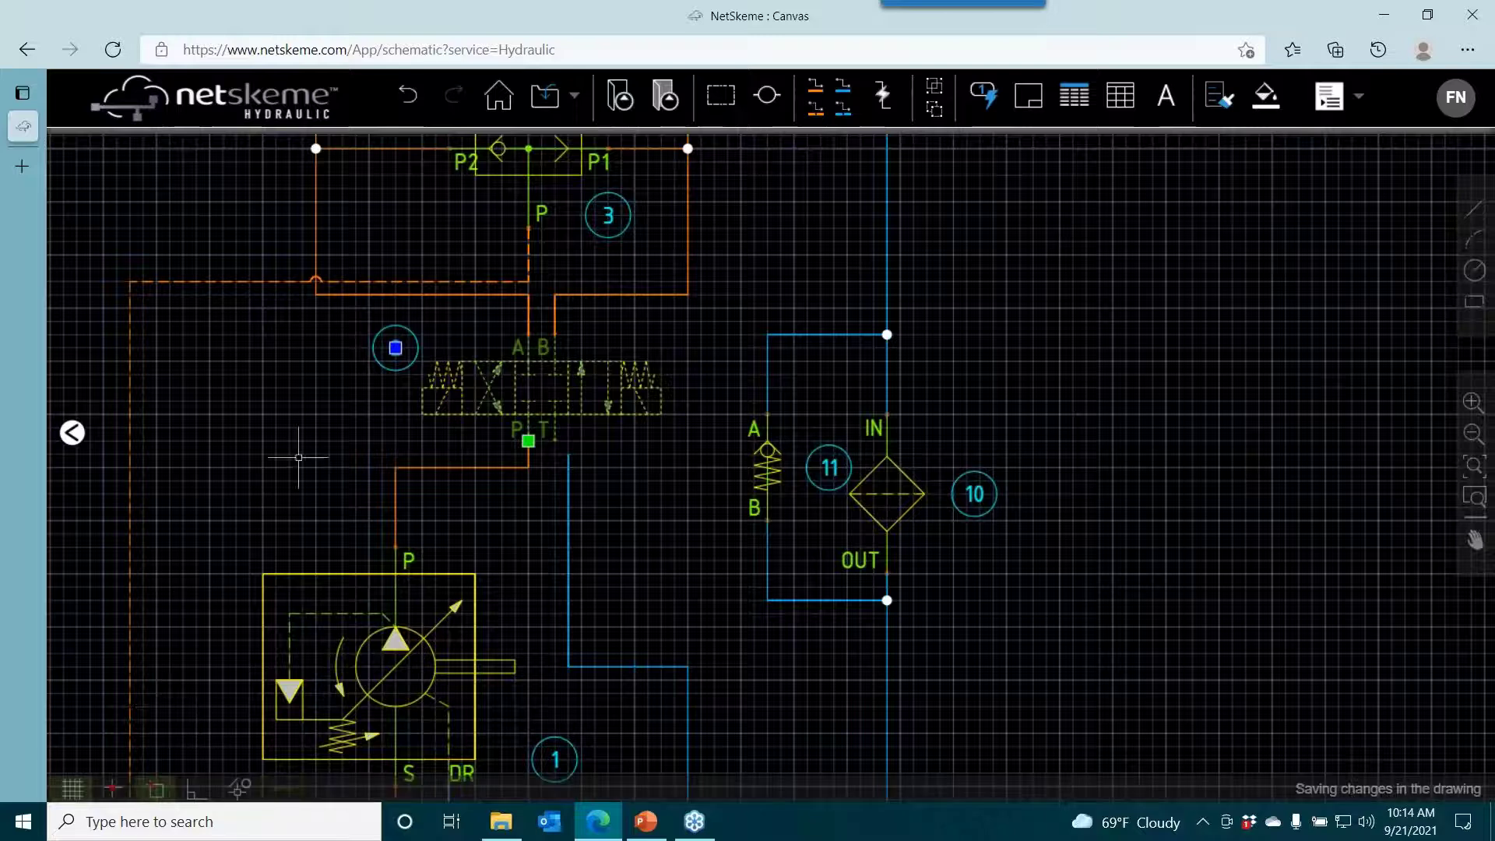
{"action": "left_click", "coordinate": [844, 468]}
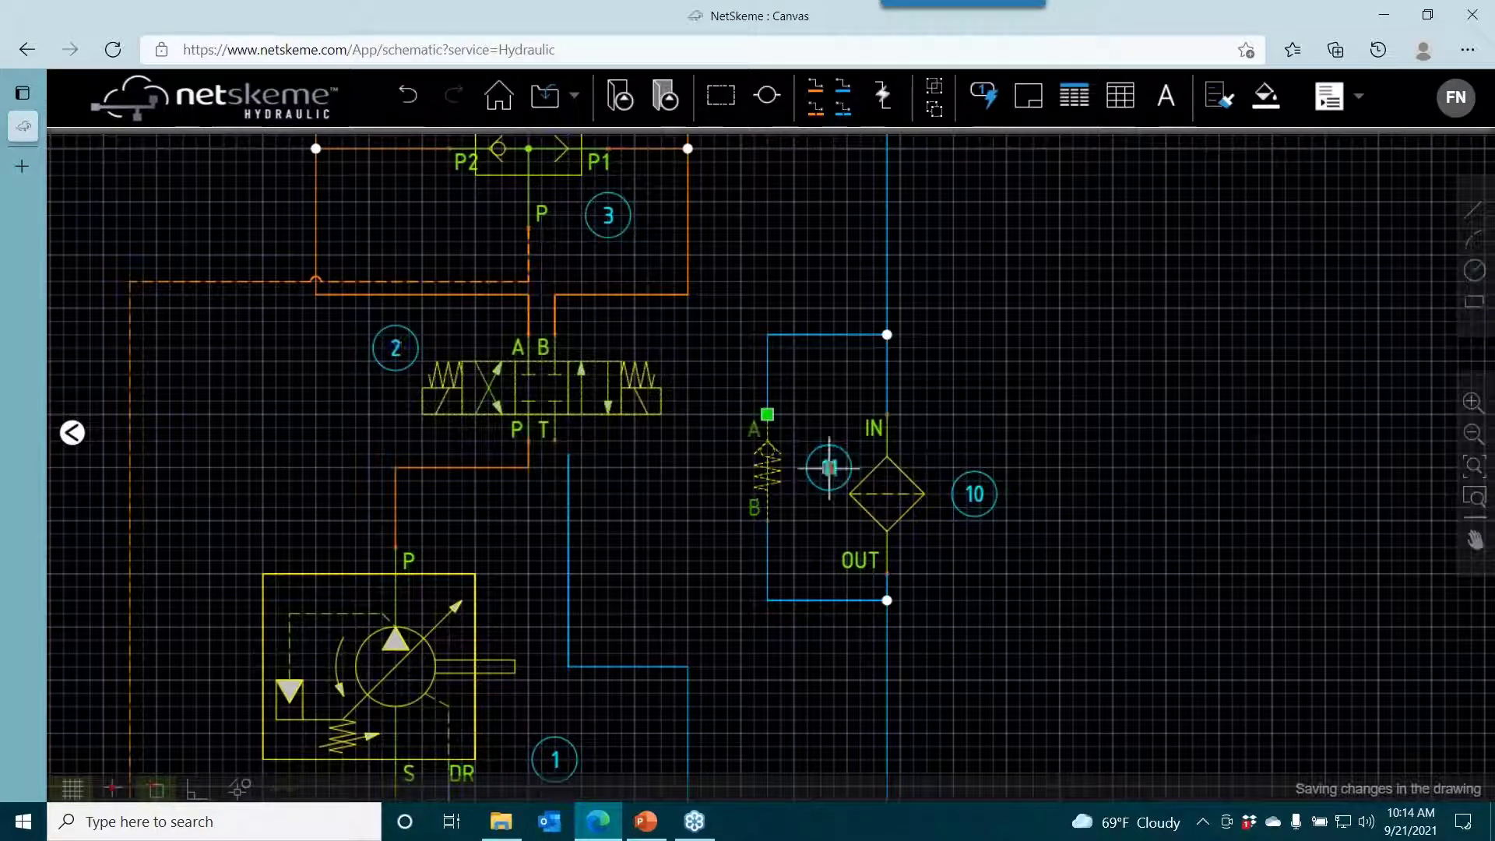
{"action": "left_click", "coordinate": [699, 468]}
{"action": "left_click", "coordinate": [975, 494]}
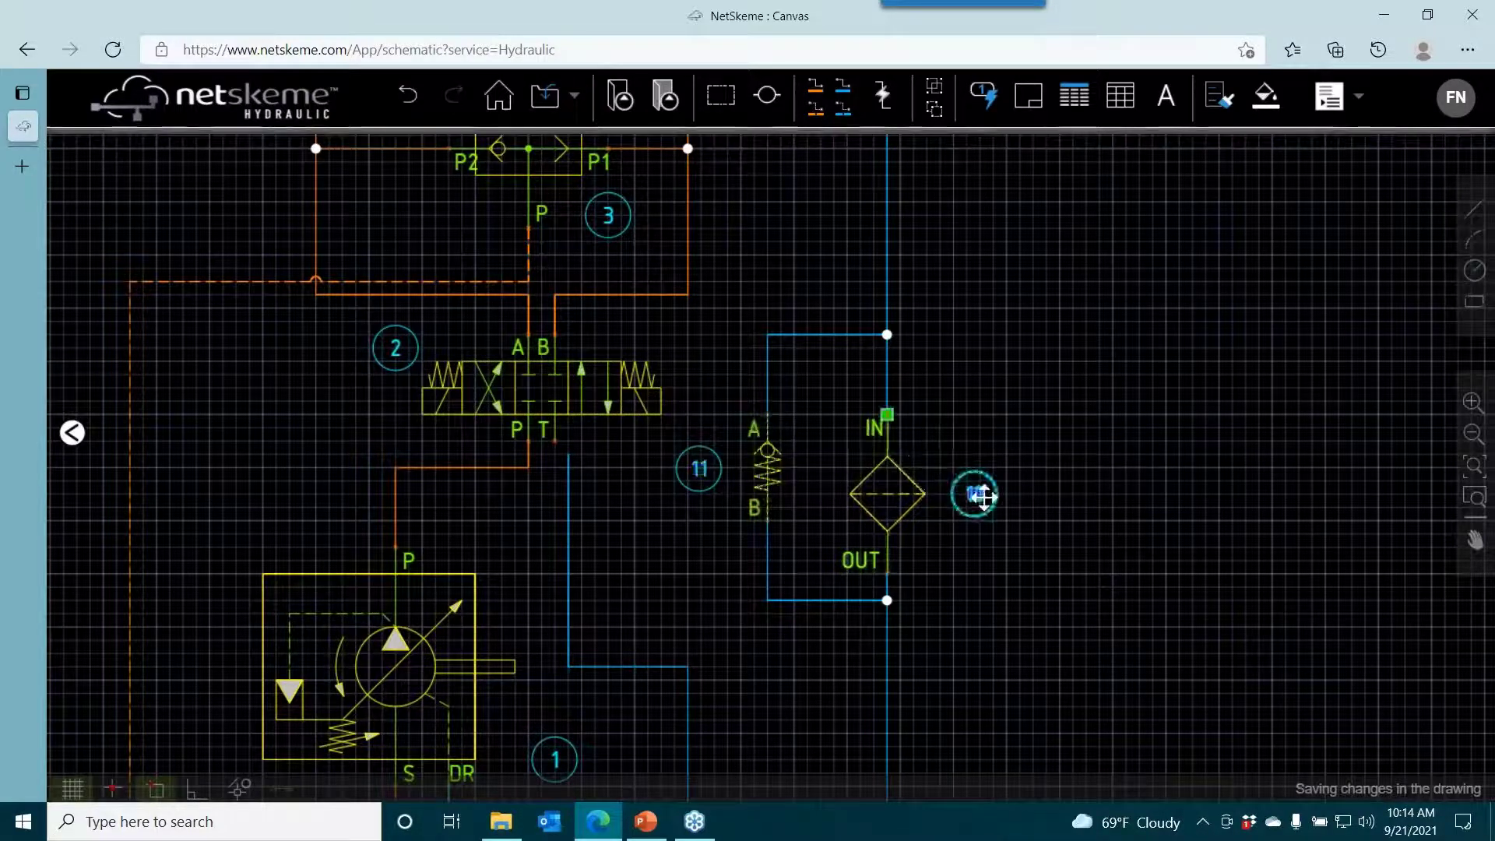
{"action": "left_click", "coordinate": [942, 367]}
Insert the basic double-acting cylinder symbol with ports C and R above the enclosure's upper-left port.
{"action": "scroll", "coordinate": [868, 481], "scroll_direction": "down", "scroll_amount": 2}
{"action": "left_click_drag", "start_coordinate": [869, 481], "coordinate": [896, 720]}
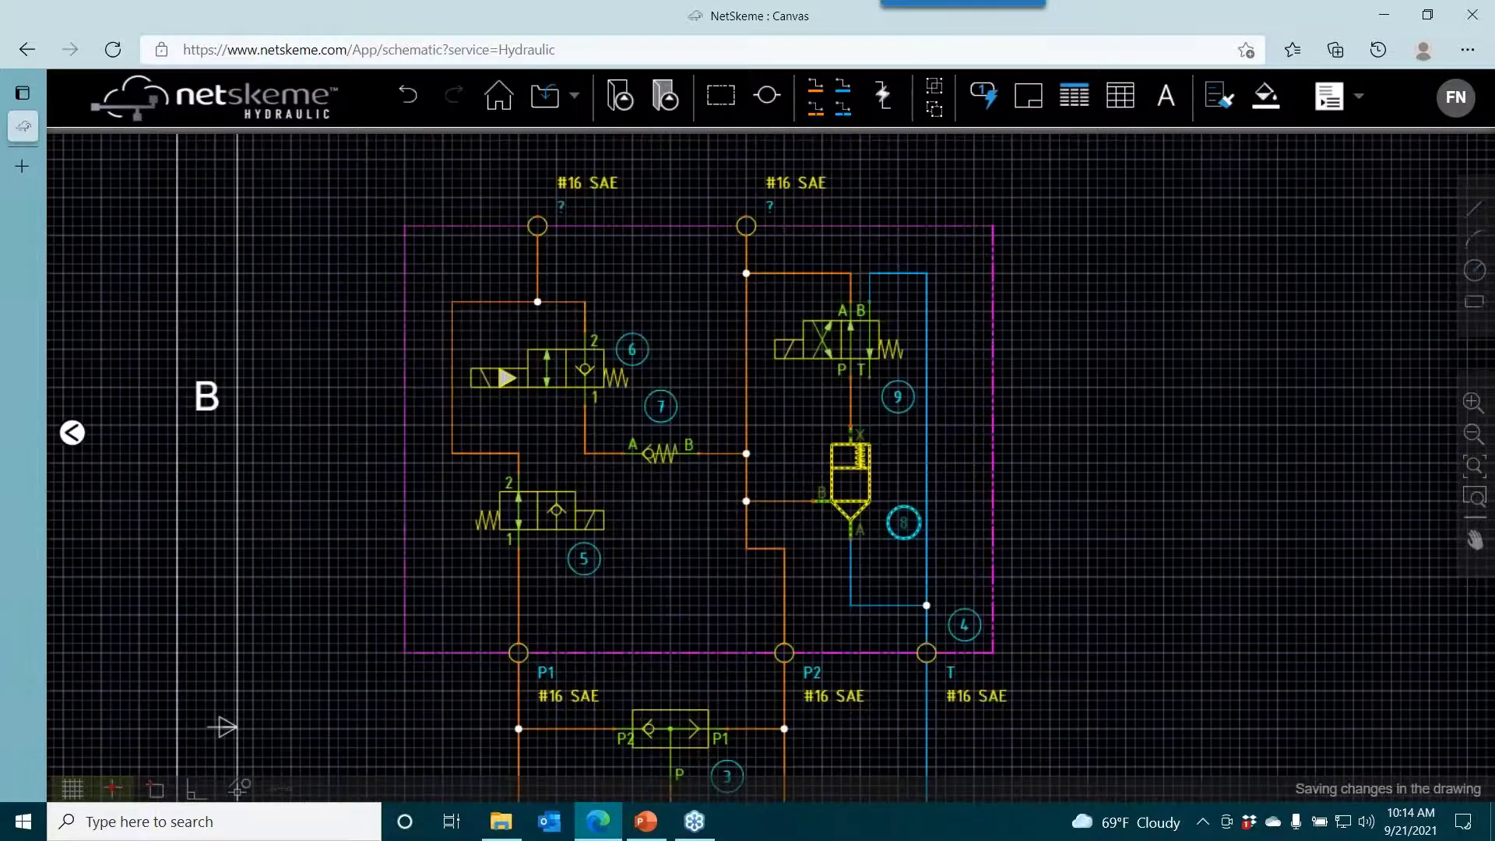
{"action": "left_click_drag", "start_coordinate": [903, 525], "coordinate": [900, 656]}
{"action": "left_click_drag", "start_coordinate": [885, 410], "coordinate": [831, 162]}
{"action": "scroll", "coordinate": [802, 261], "scroll_direction": "down", "scroll_amount": 3}
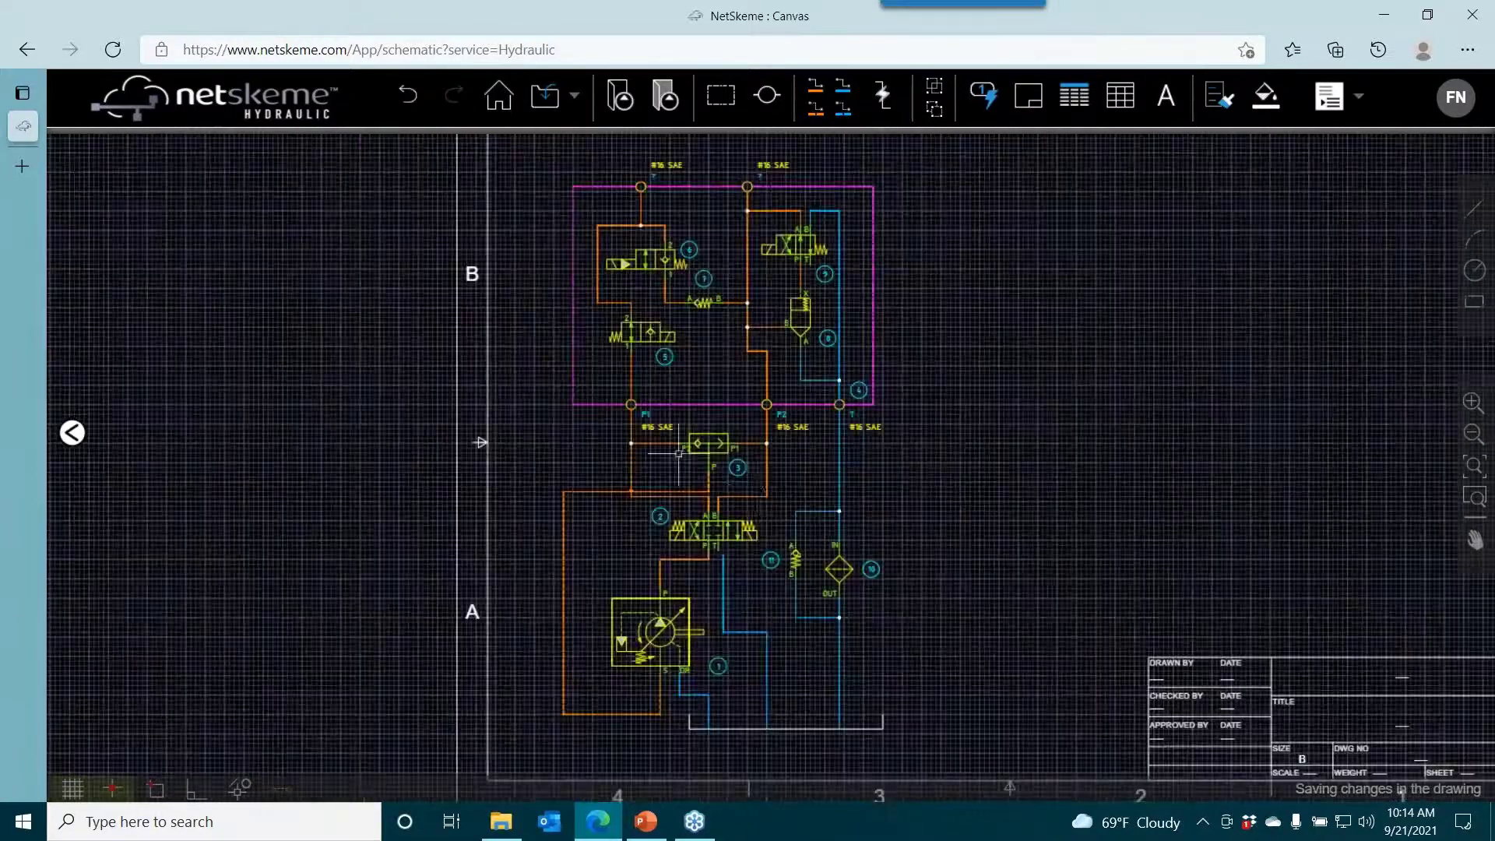
{"action": "left_click_drag", "start_coordinate": [865, 416], "coordinate": [868, 588]}
{"action": "scroll", "coordinate": [791, 351], "scroll_direction": "up", "scroll_amount": 2}
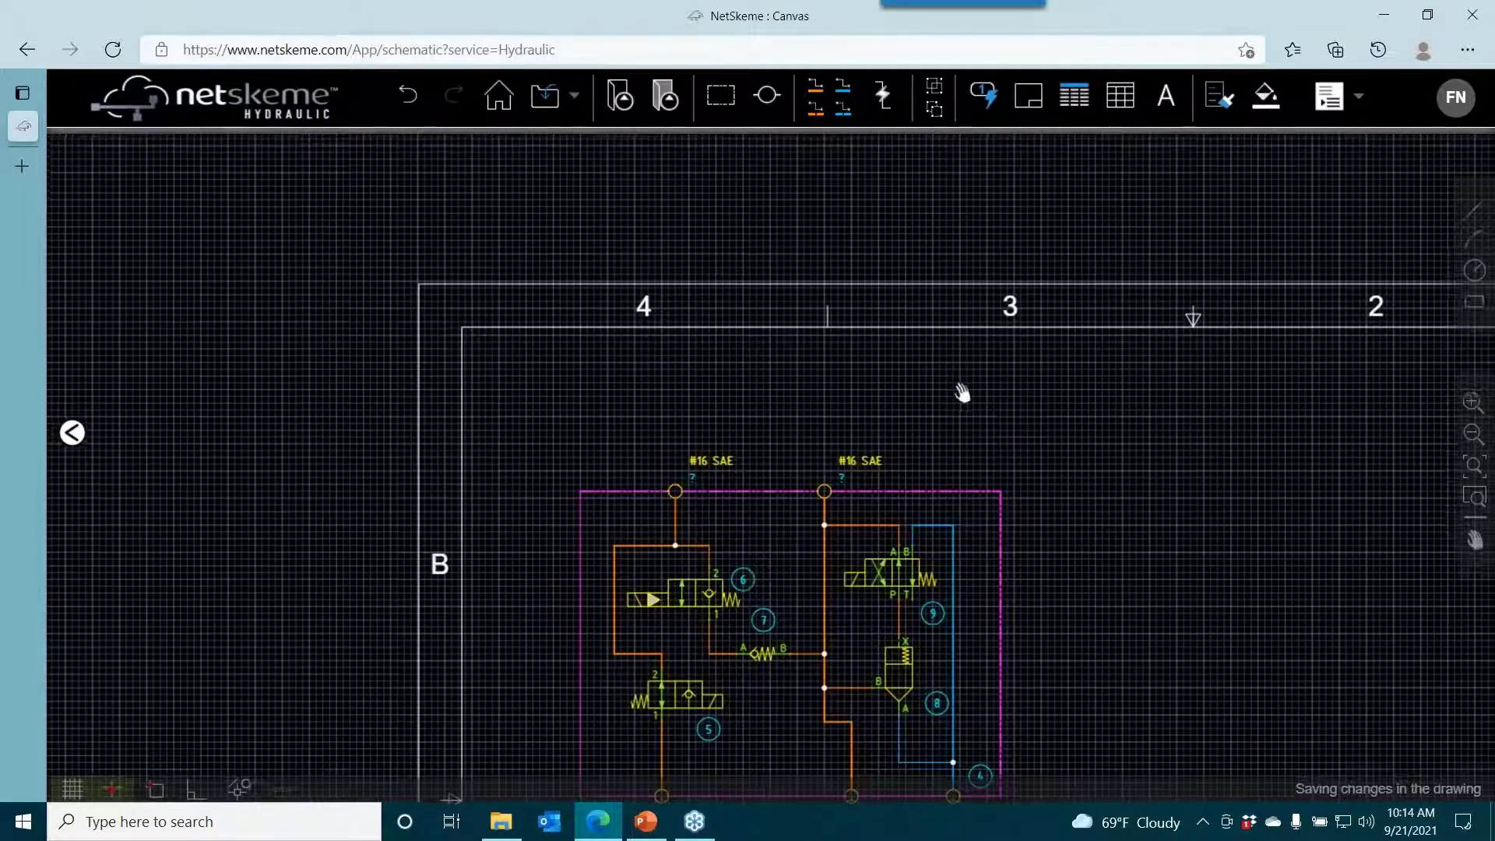
{"action": "left_click", "coordinate": [620, 95]}
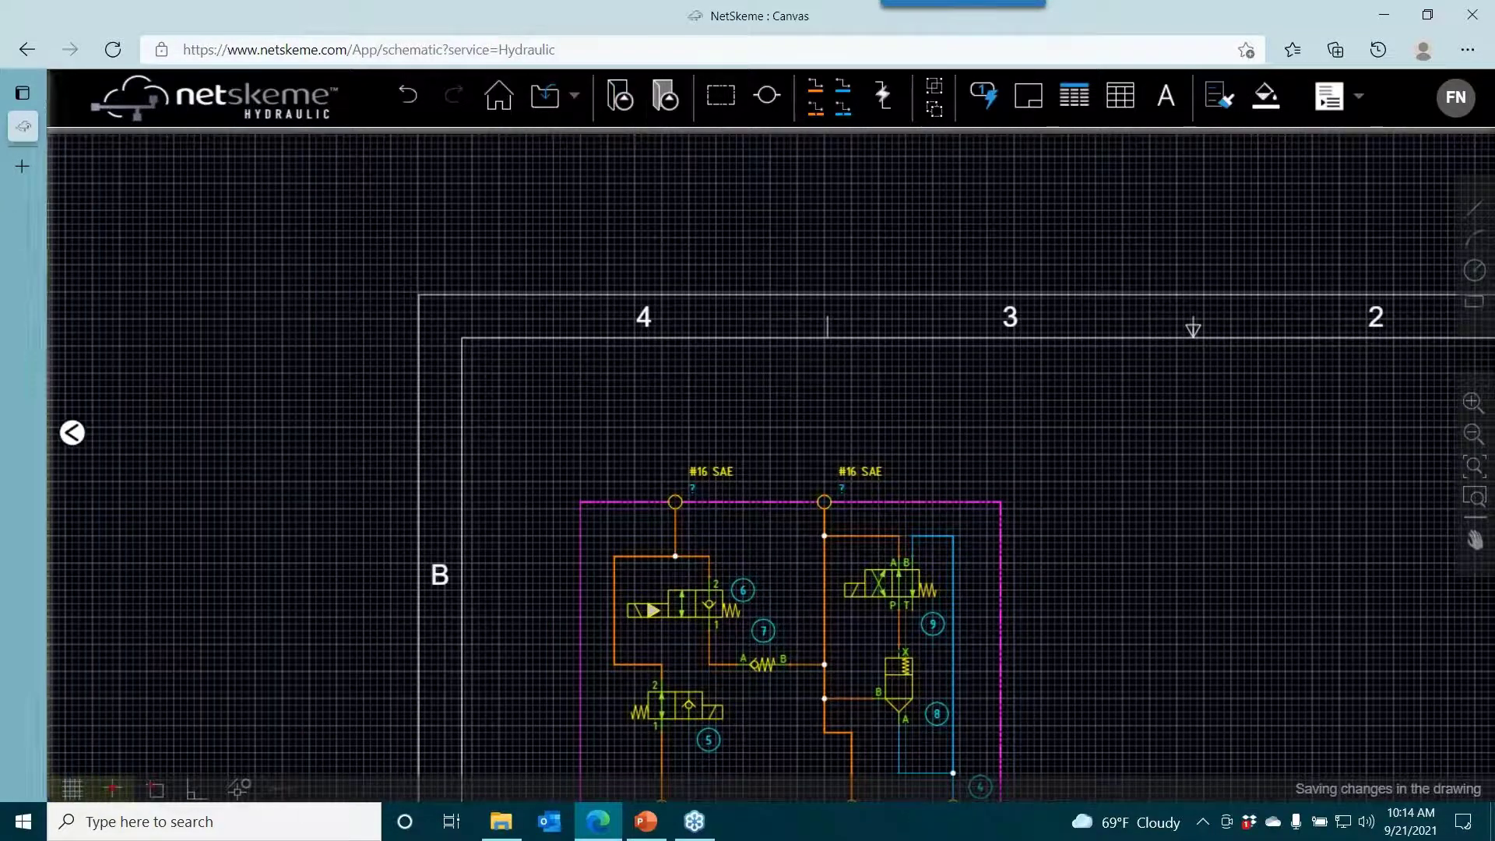
{"action": "left_click", "coordinate": [77, 267]}
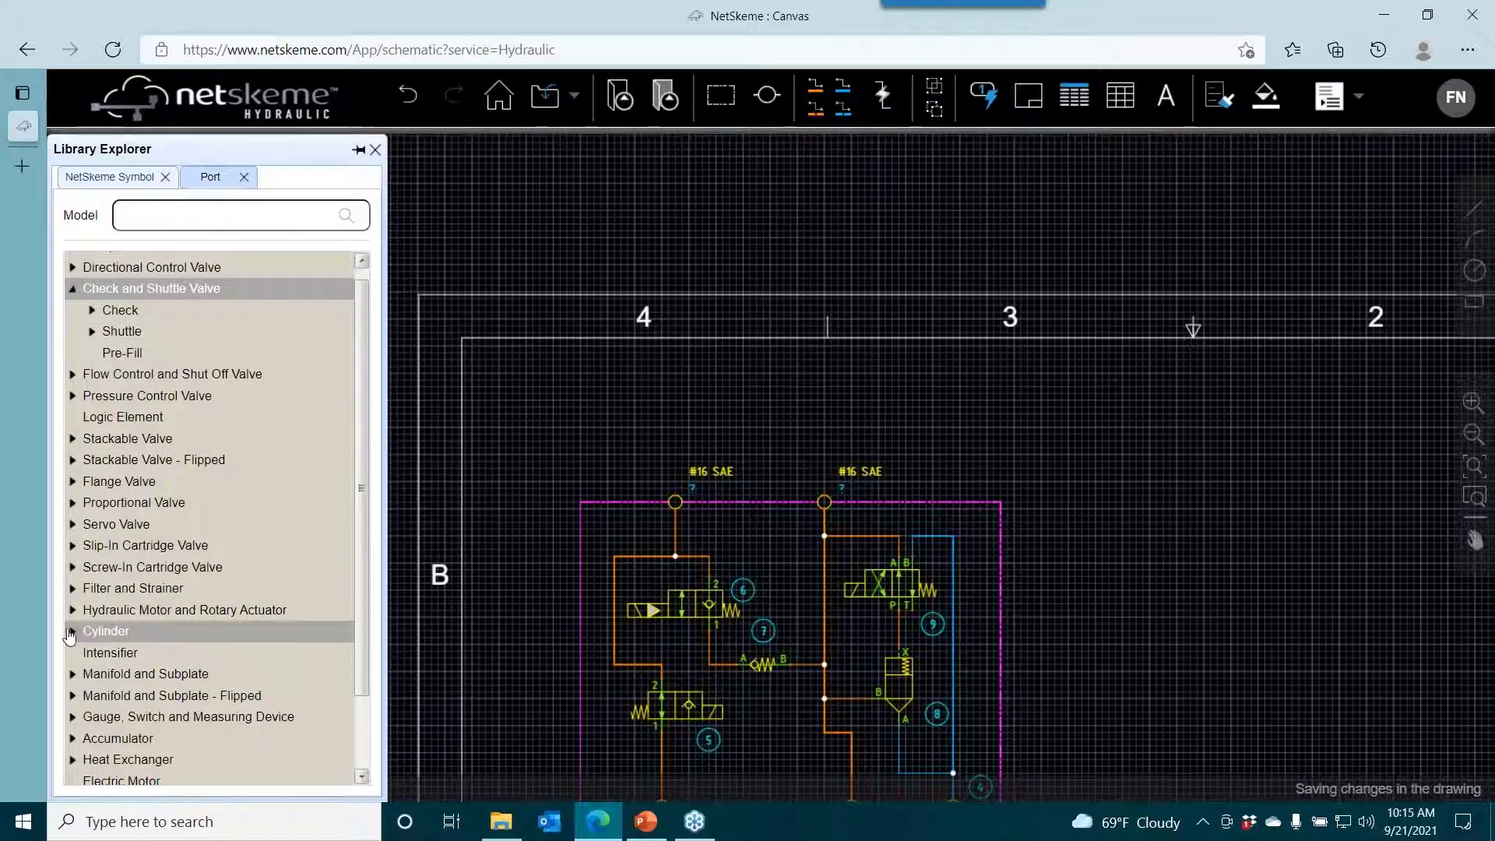
{"action": "left_click", "coordinate": [92, 630]}
{"action": "left_click", "coordinate": [124, 676]}
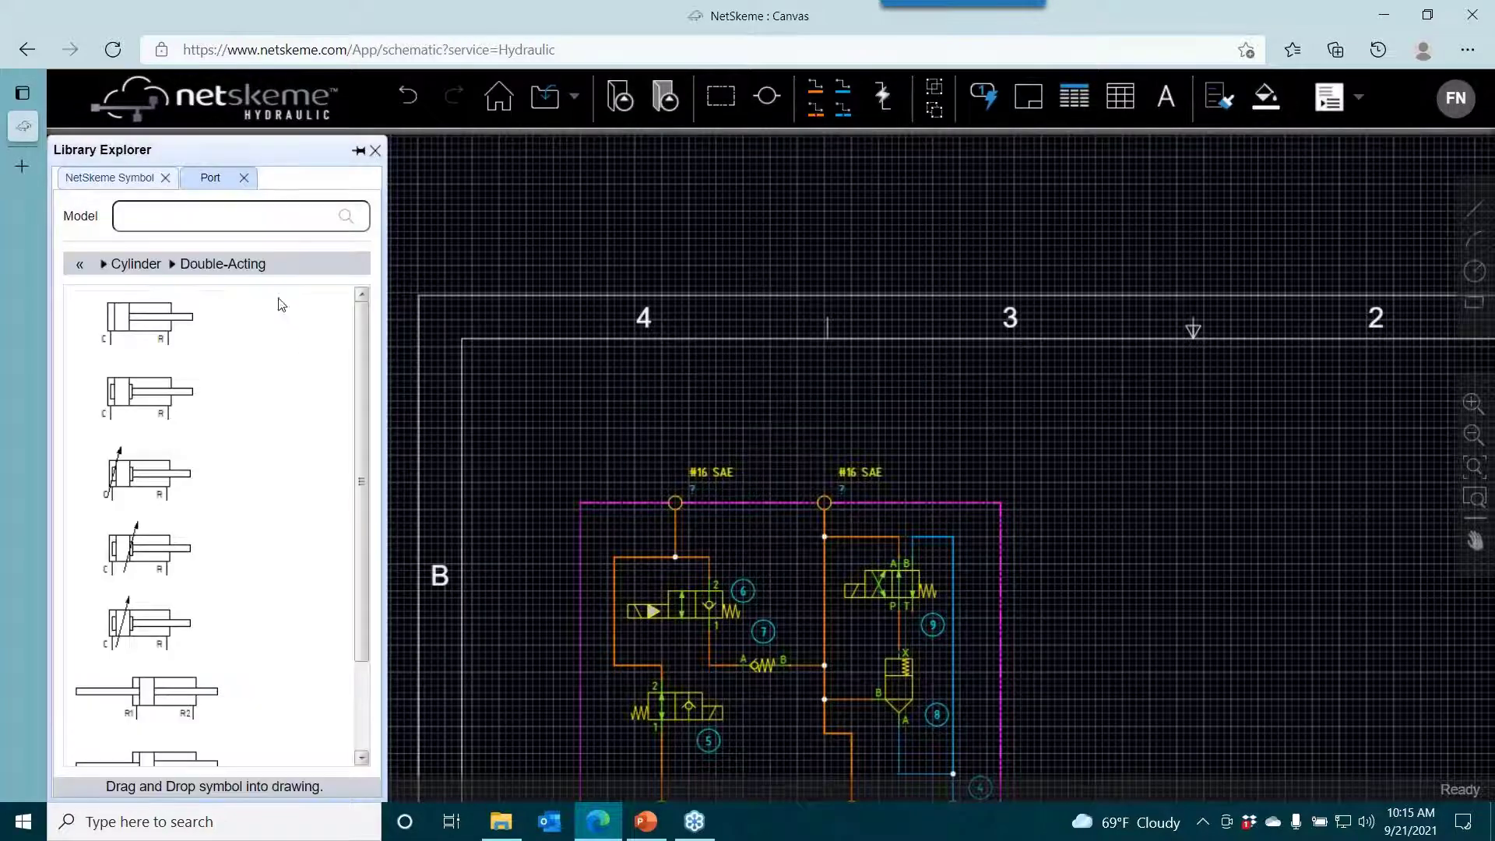
{"action": "left_click_drag", "start_coordinate": [139, 347], "coordinate": [655, 406]}
Flip the new double-acting cylinder horizontally and rotate it right so its rod points up.
{"action": "right_click", "coordinate": [678, 388]}
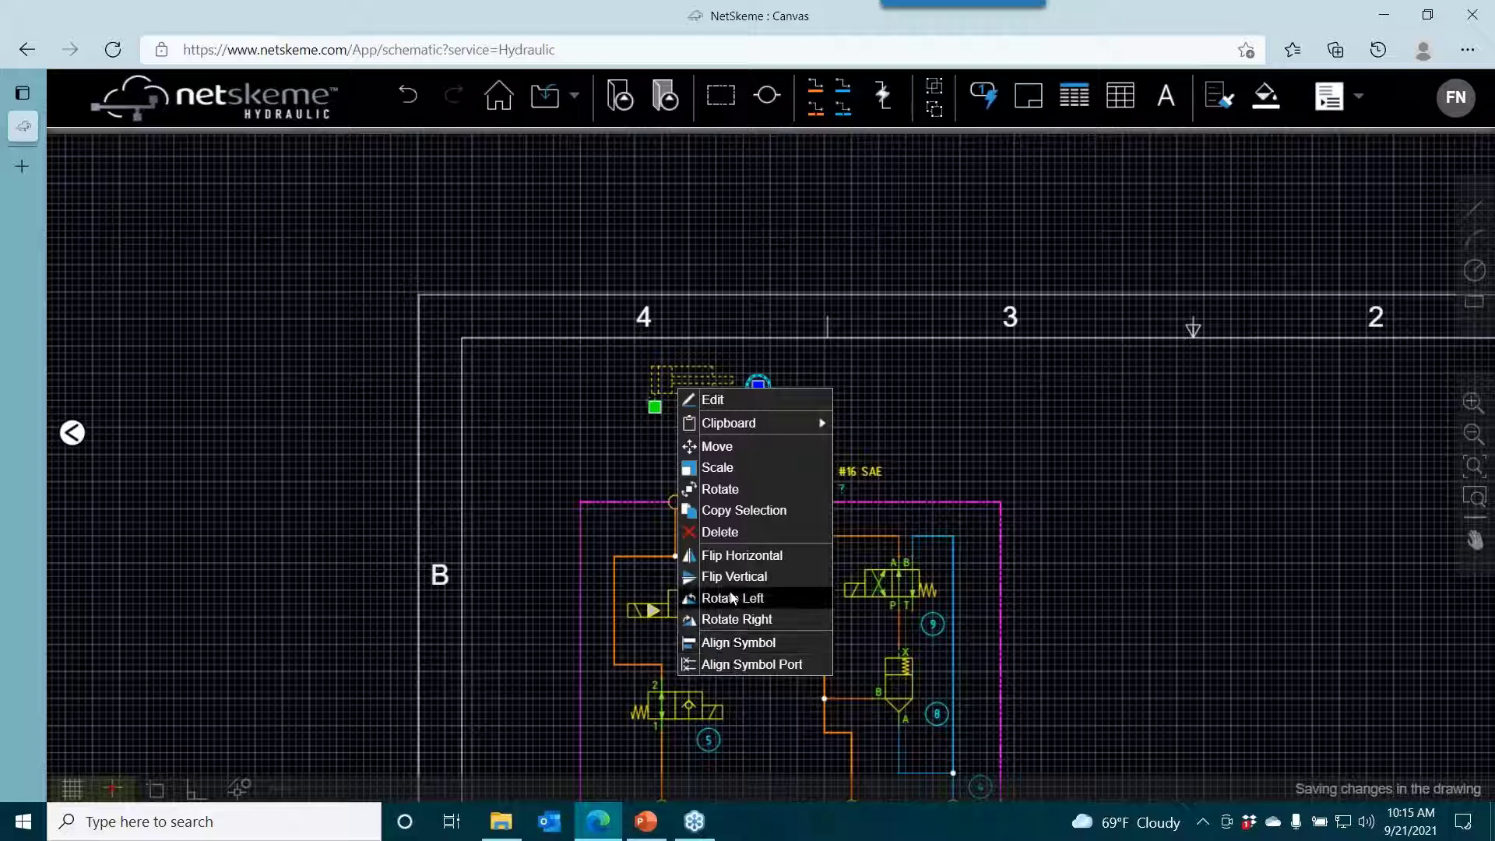
{"action": "left_click", "coordinate": [735, 556]}
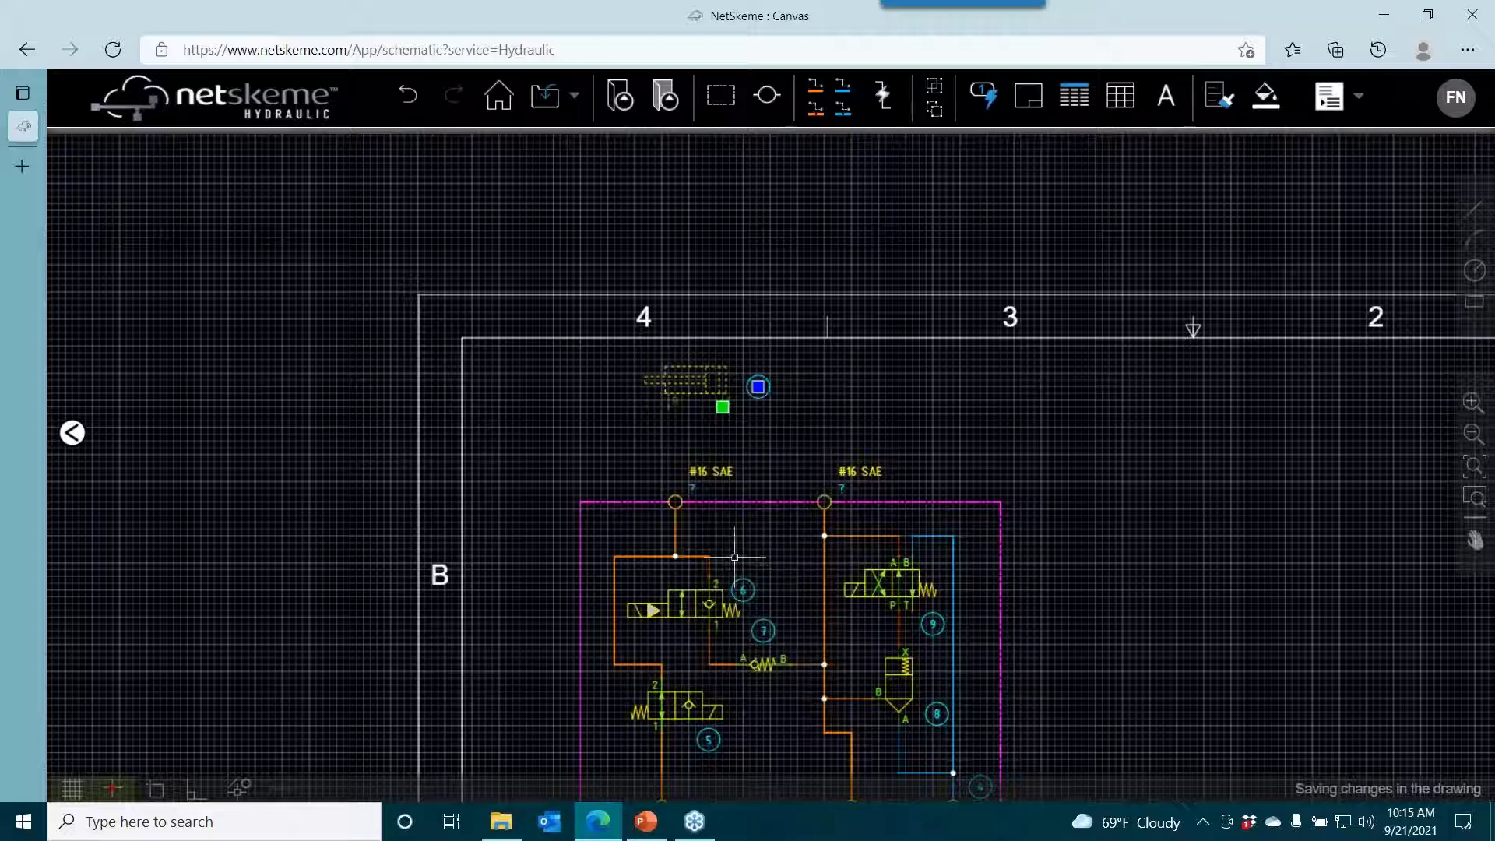
{"action": "right_click", "coordinate": [686, 391]}
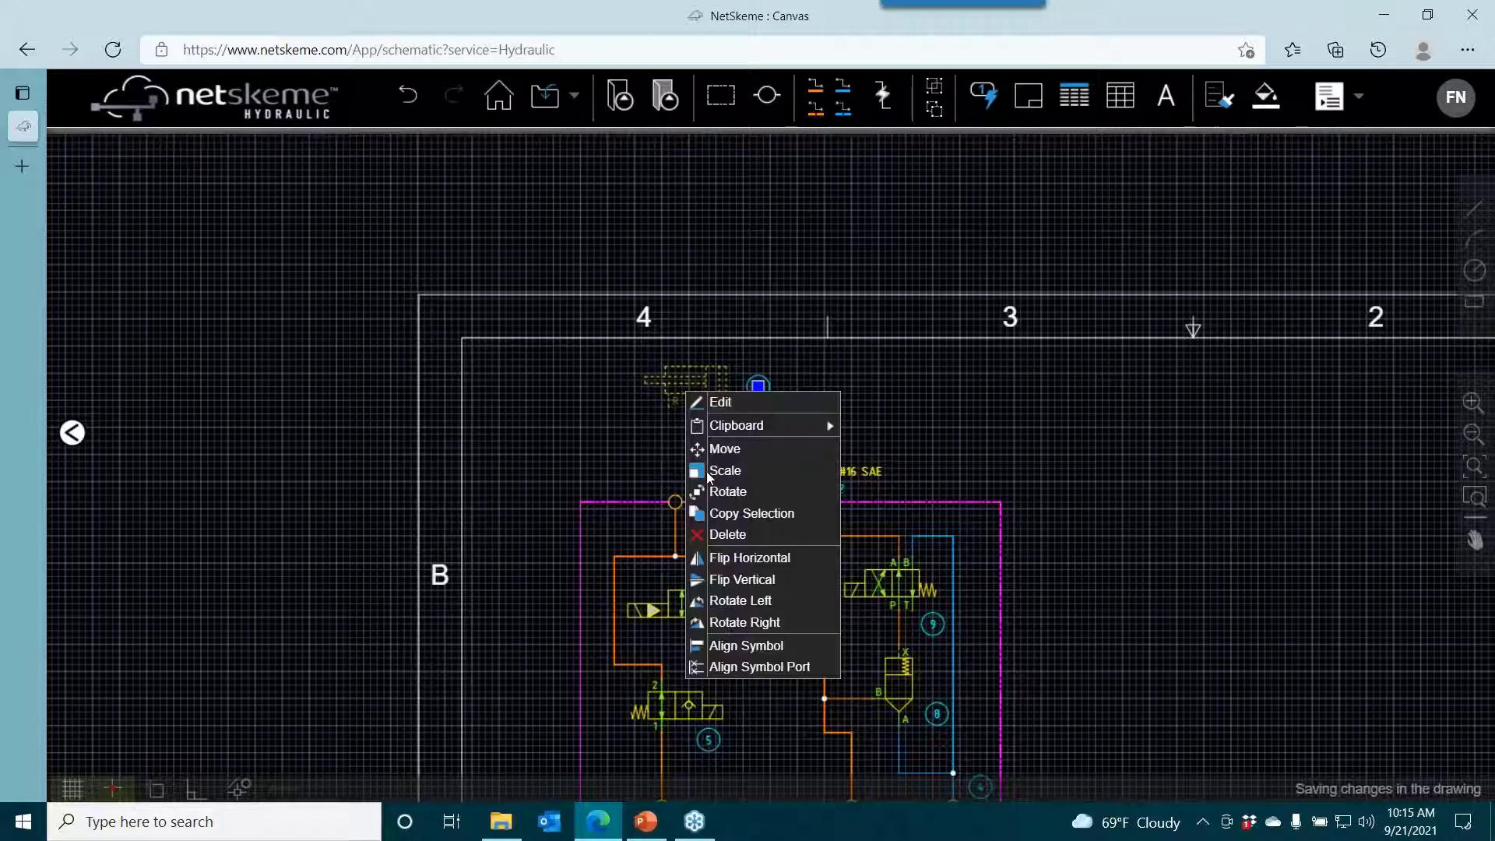
{"action": "left_click", "coordinate": [729, 623]}
Copy cylinder 12 from its C port to a spot above the enclosure's upper-right port, level with the original.
{"action": "right_click", "coordinate": [680, 382]}
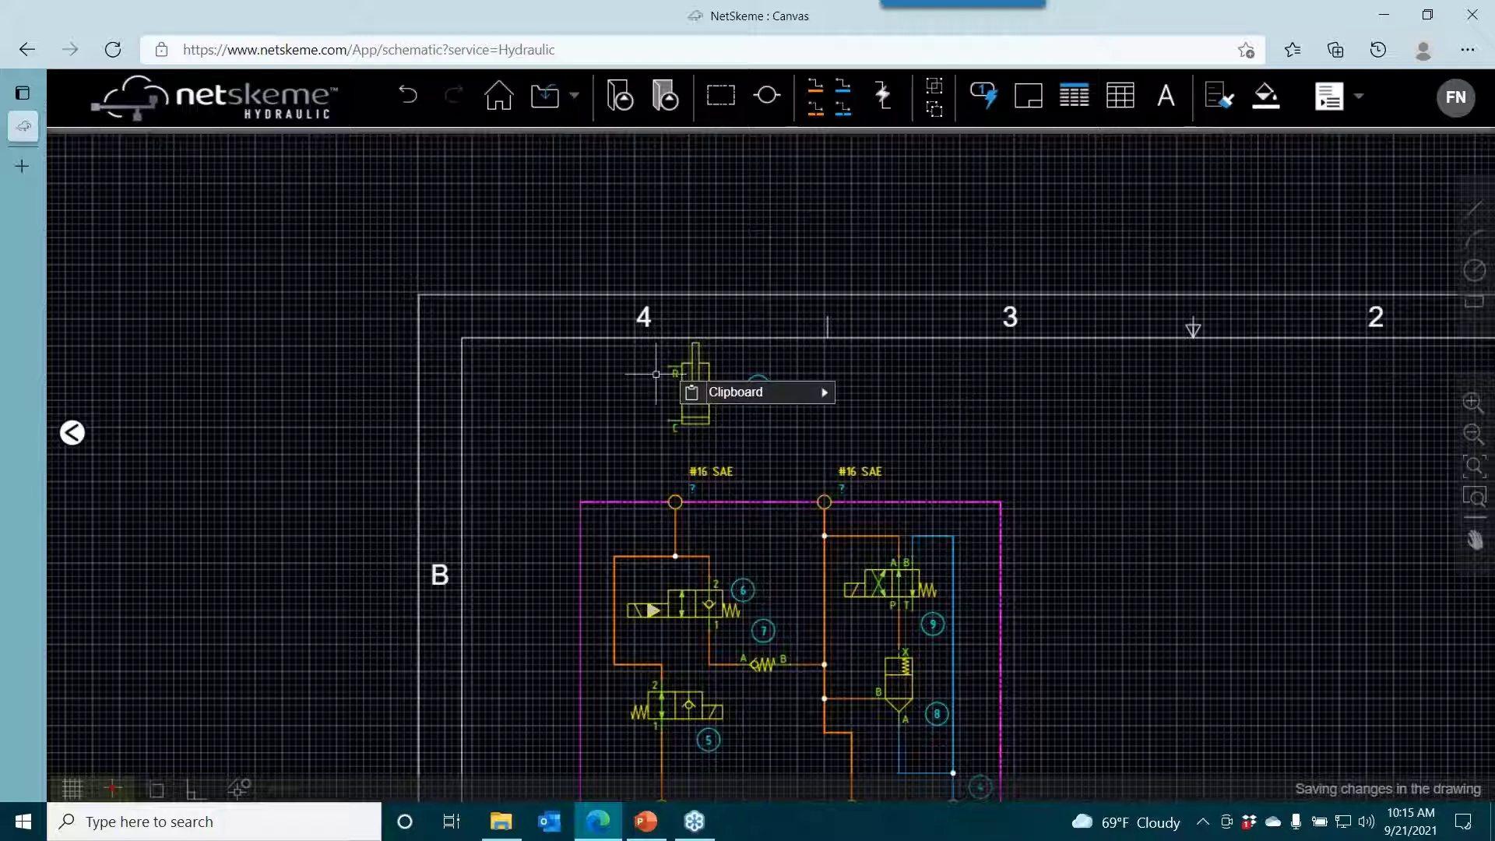
{"action": "left_click", "coordinate": [681, 373]}
{"action": "right_click", "coordinate": [683, 374]}
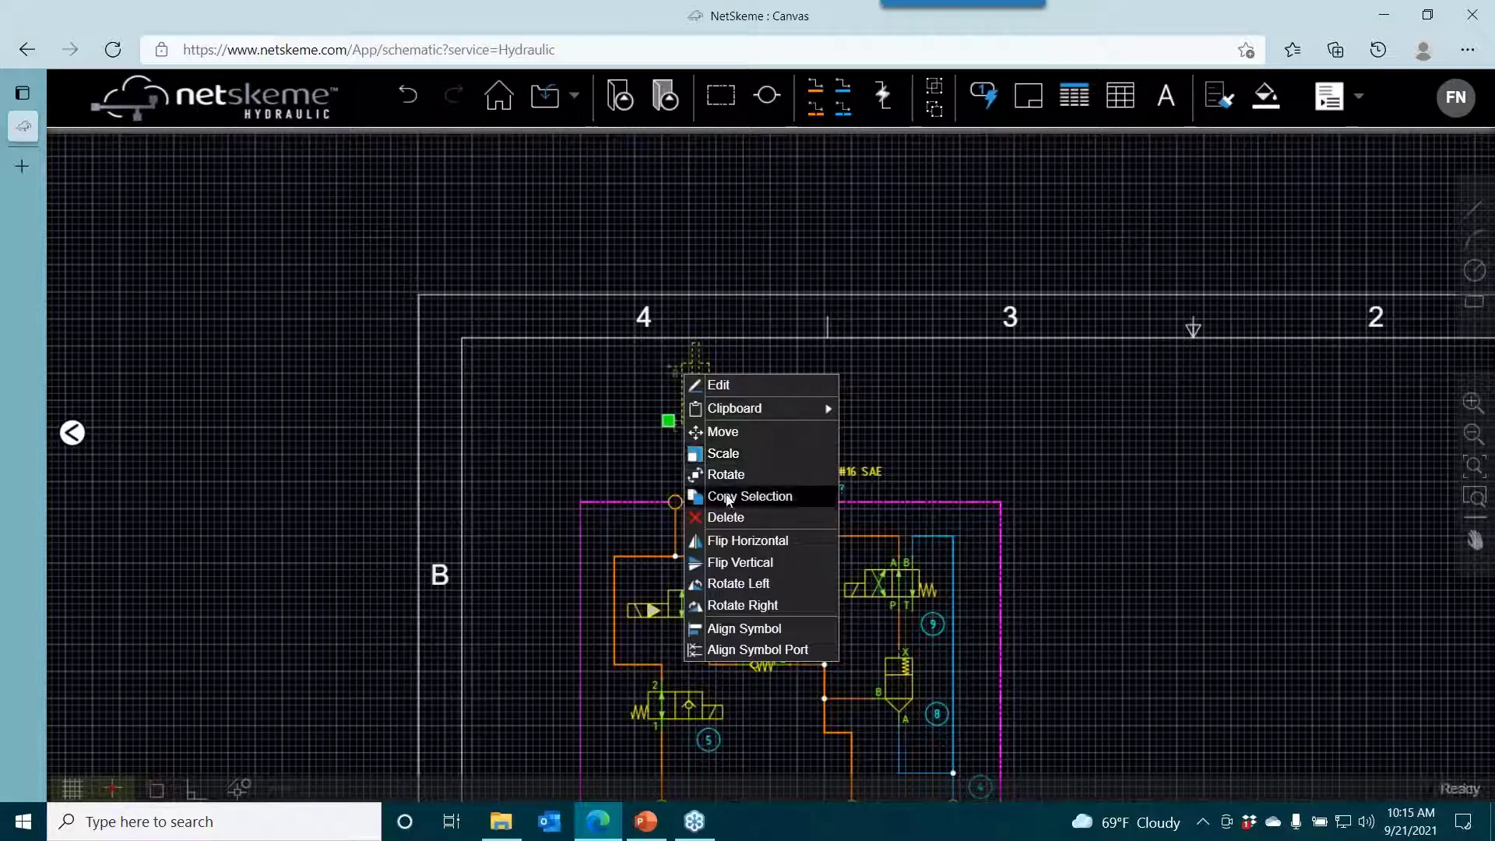
{"action": "left_click", "coordinate": [750, 496]}
{"action": "left_click", "coordinate": [671, 420]}
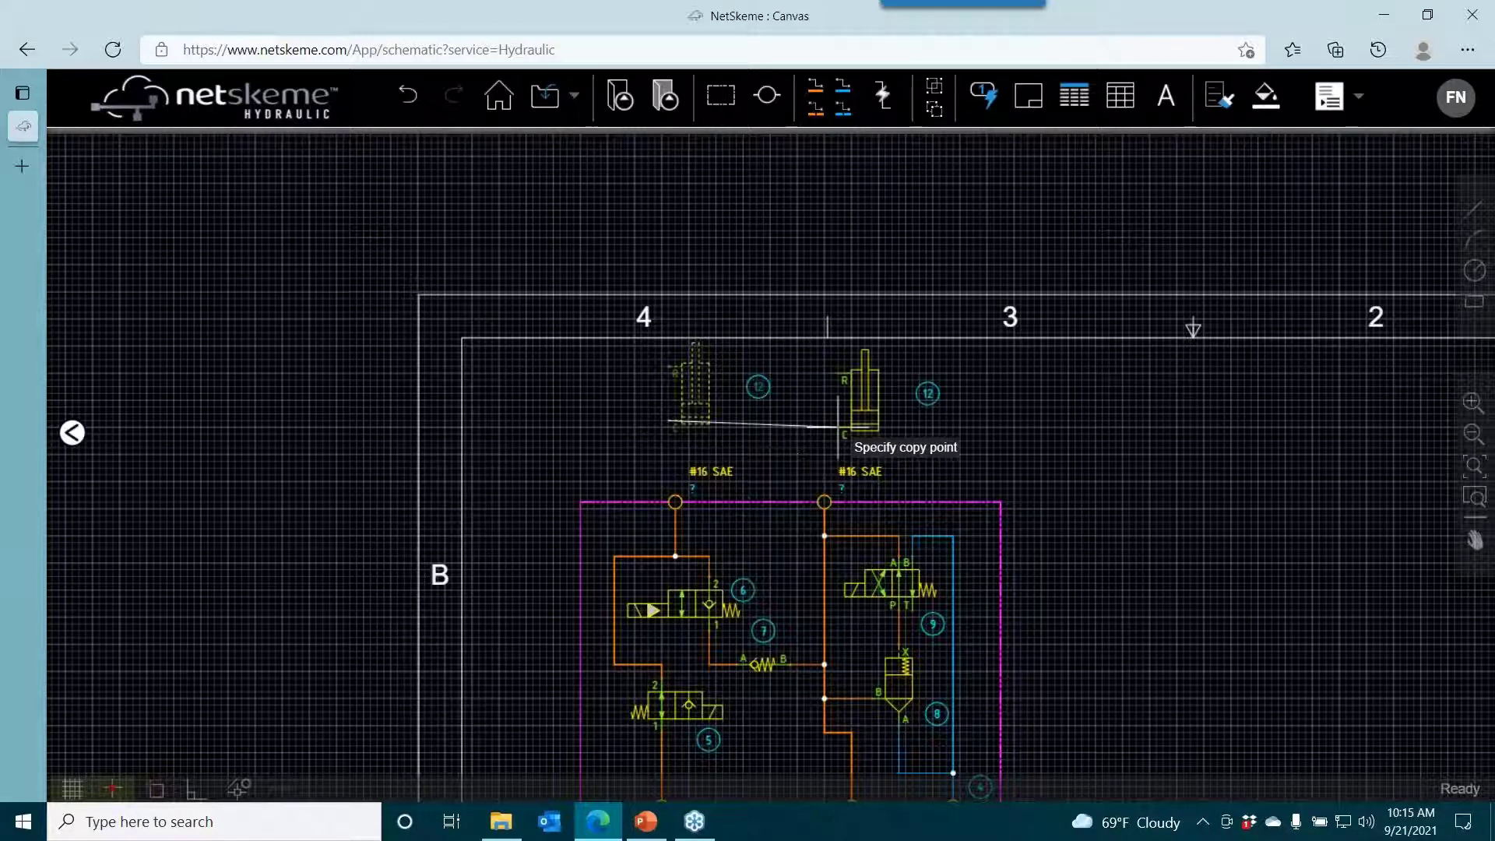
{"action": "left_click", "coordinate": [831, 425]}
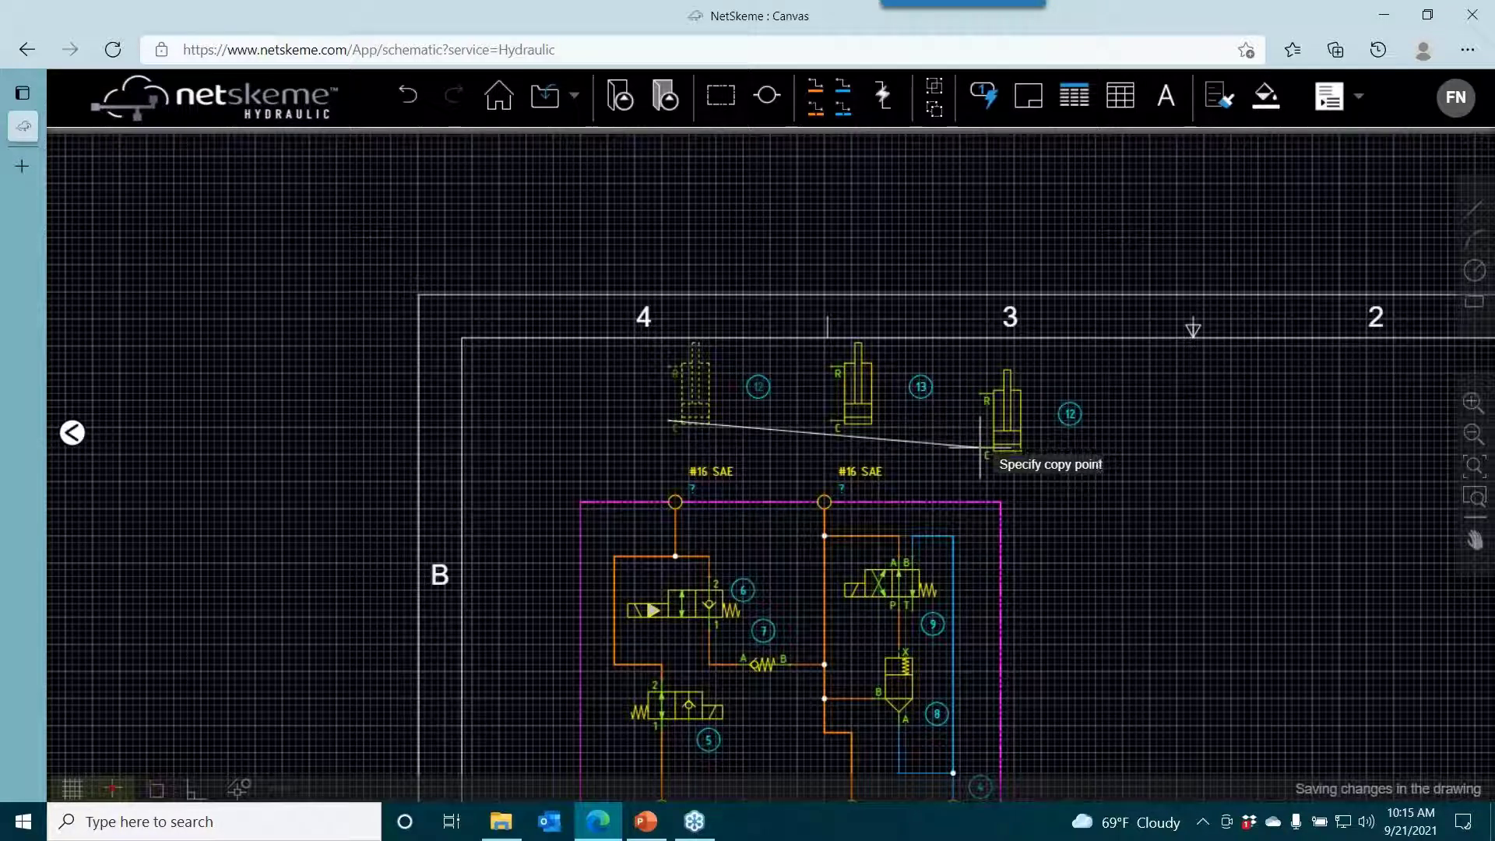
{"action": "key", "text": "Escape"}
Name the enclosure's upper-left port Rod and its upper-right port Cap.
{"action": "scroll", "coordinate": [717, 513], "scroll_direction": "up", "scroll_amount": 3}
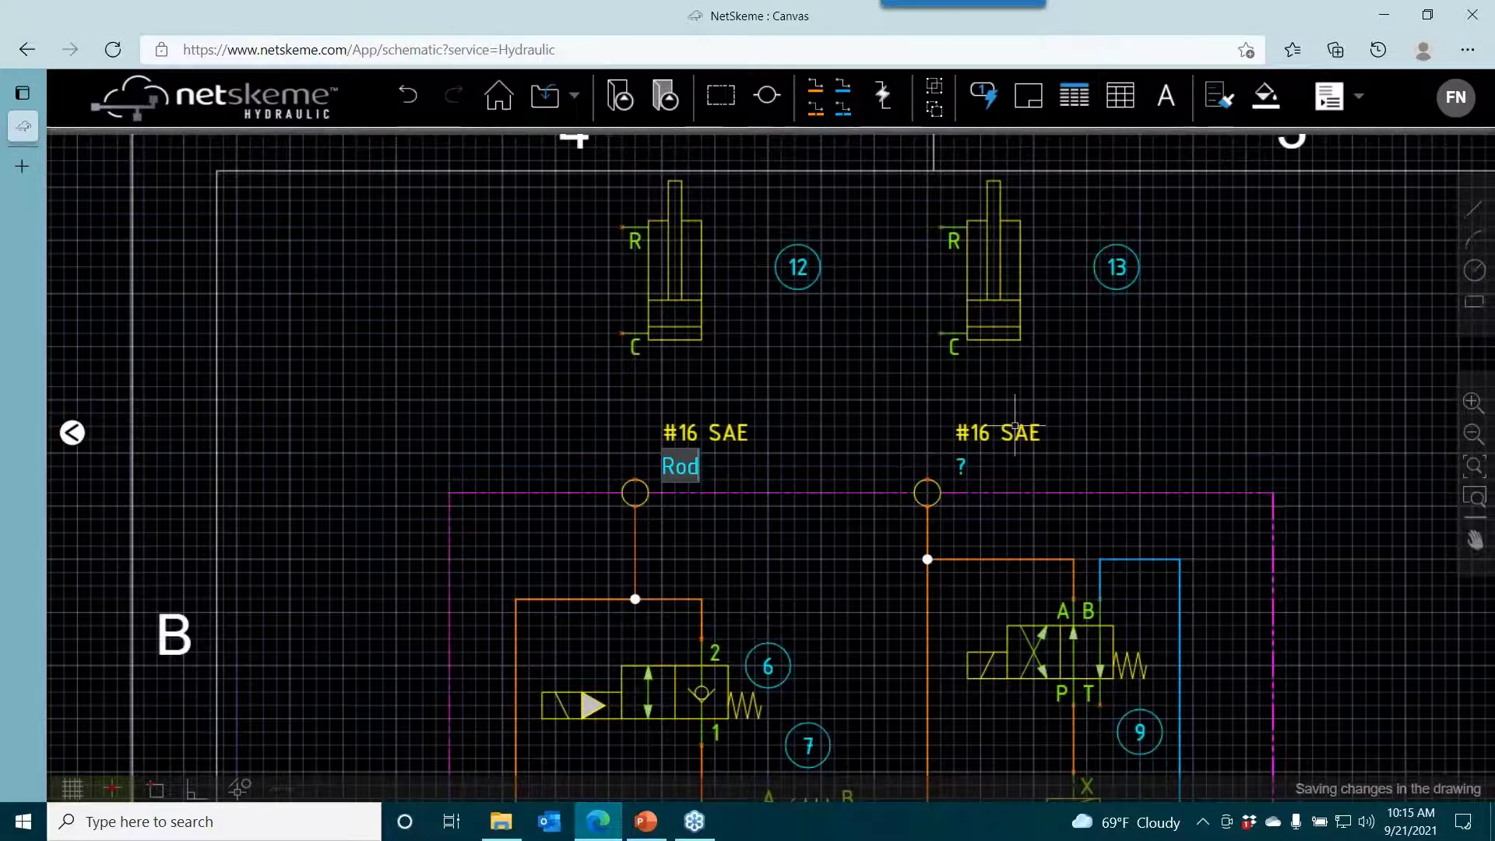
{"action": "double_click", "coordinate": [964, 468]}
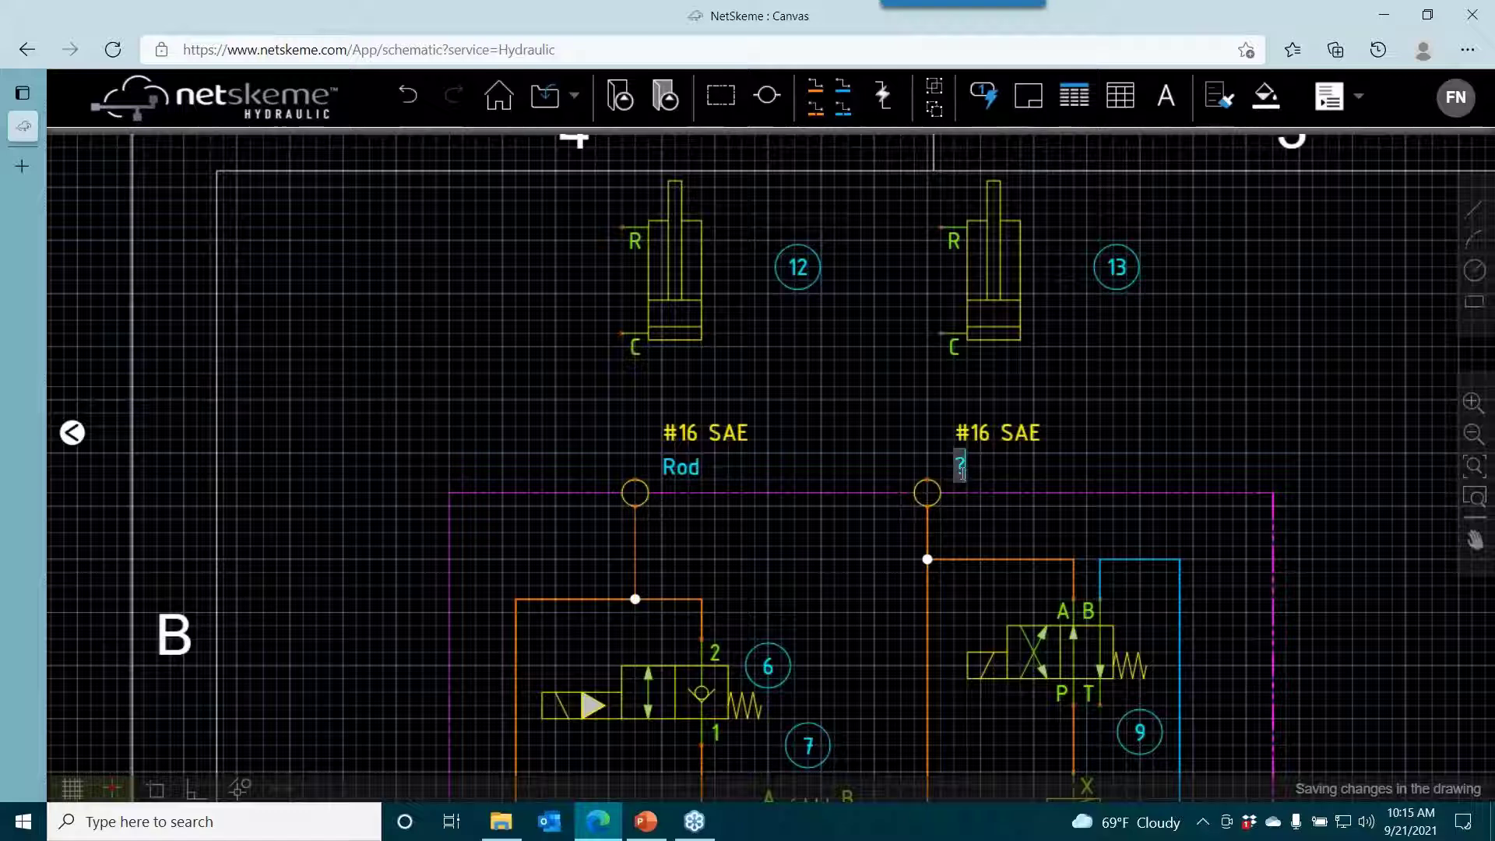
{"action": "type", "text": "Cap"}
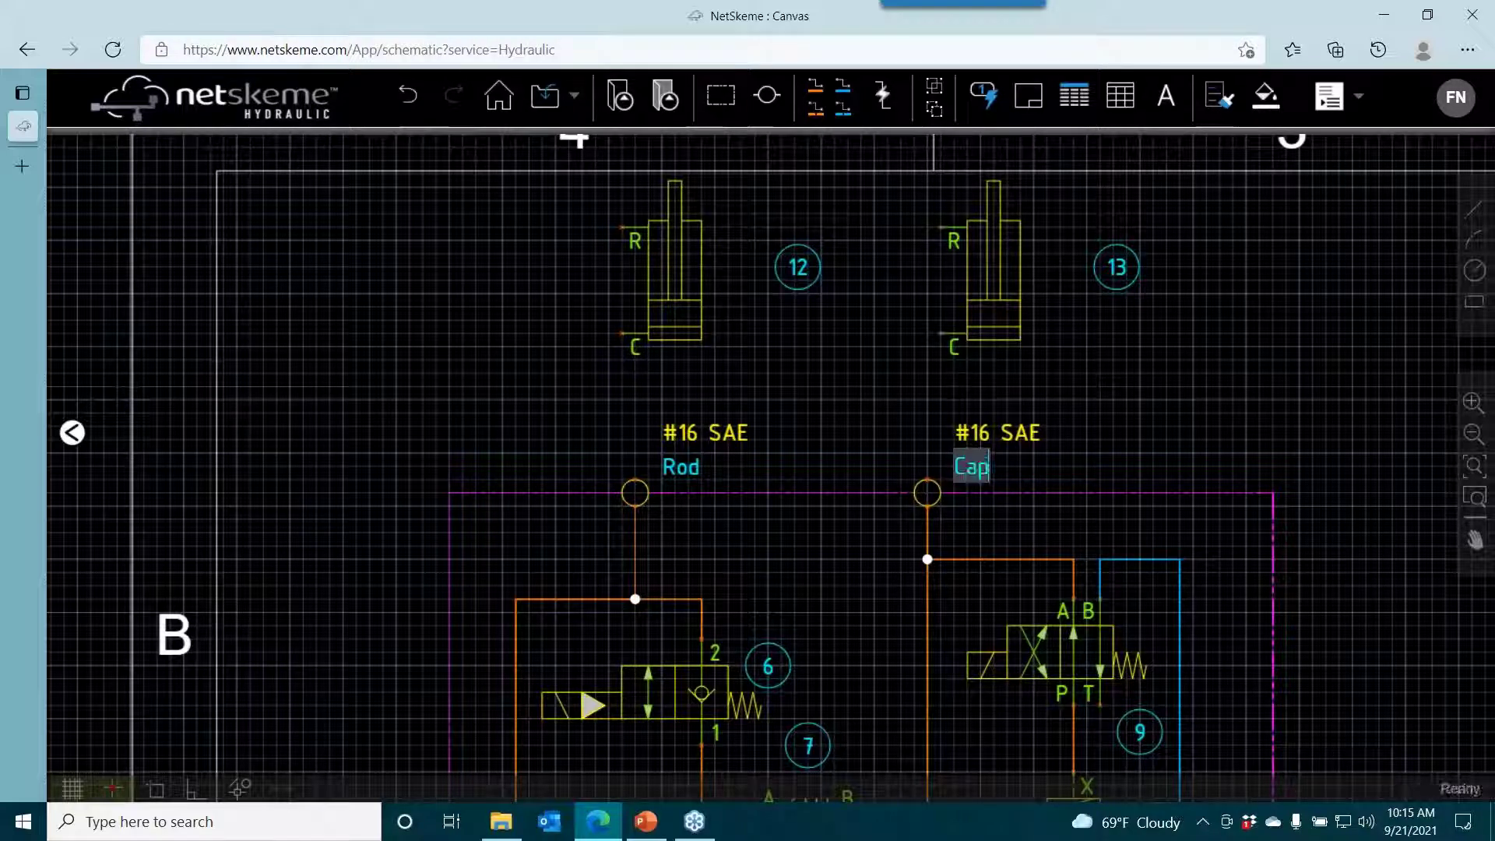
{"action": "left_click", "coordinate": [854, 422]}
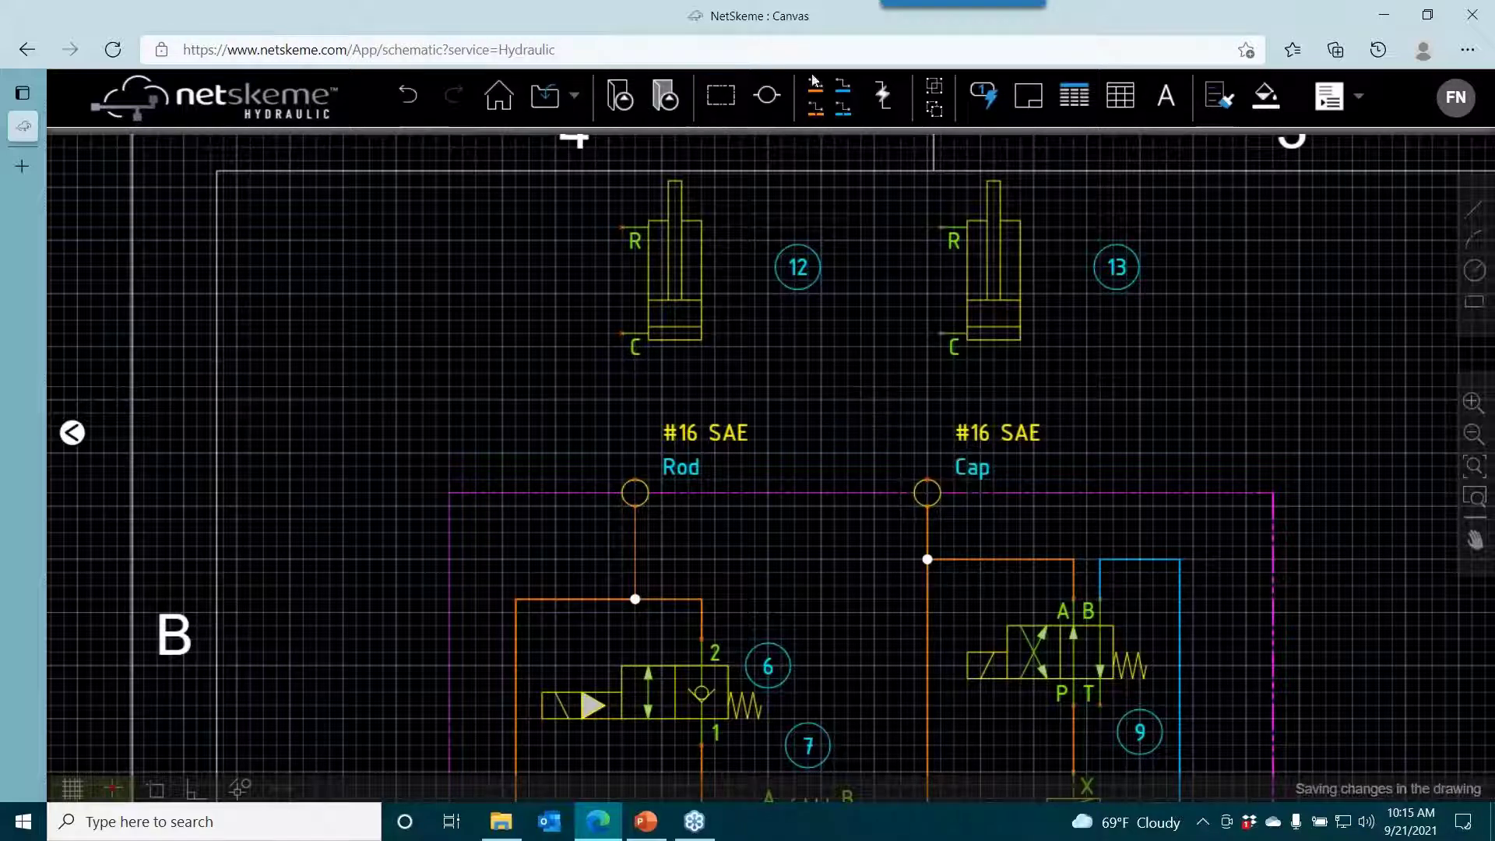
Draw an auto-routed pressure line from the Cap port to cylinder 13's C port and tie cylinder 12's C port into it.
{"action": "left_click", "coordinate": [883, 95]}
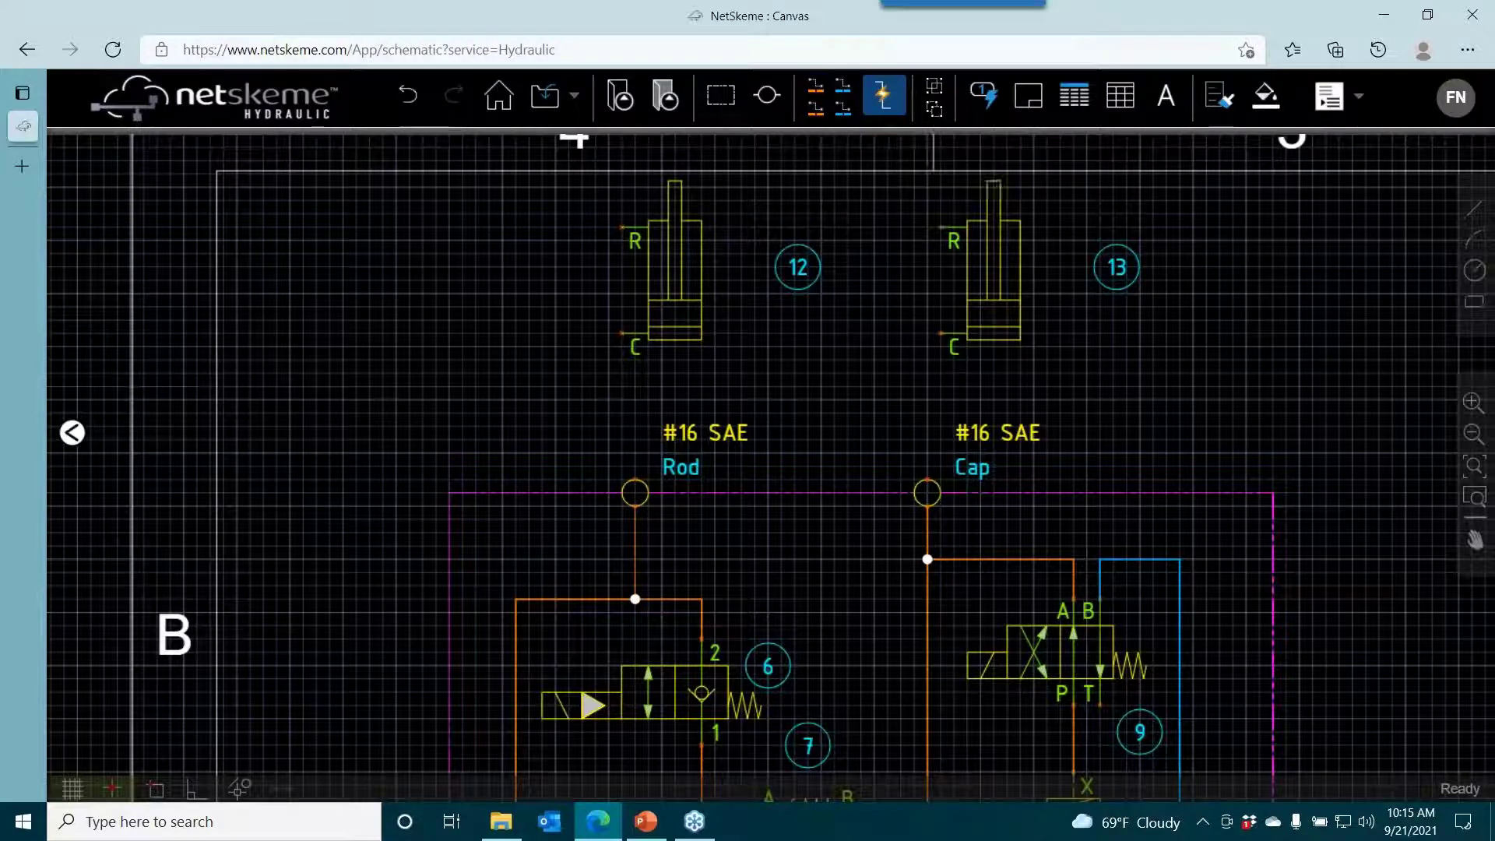
{"action": "left_click", "coordinate": [816, 88]}
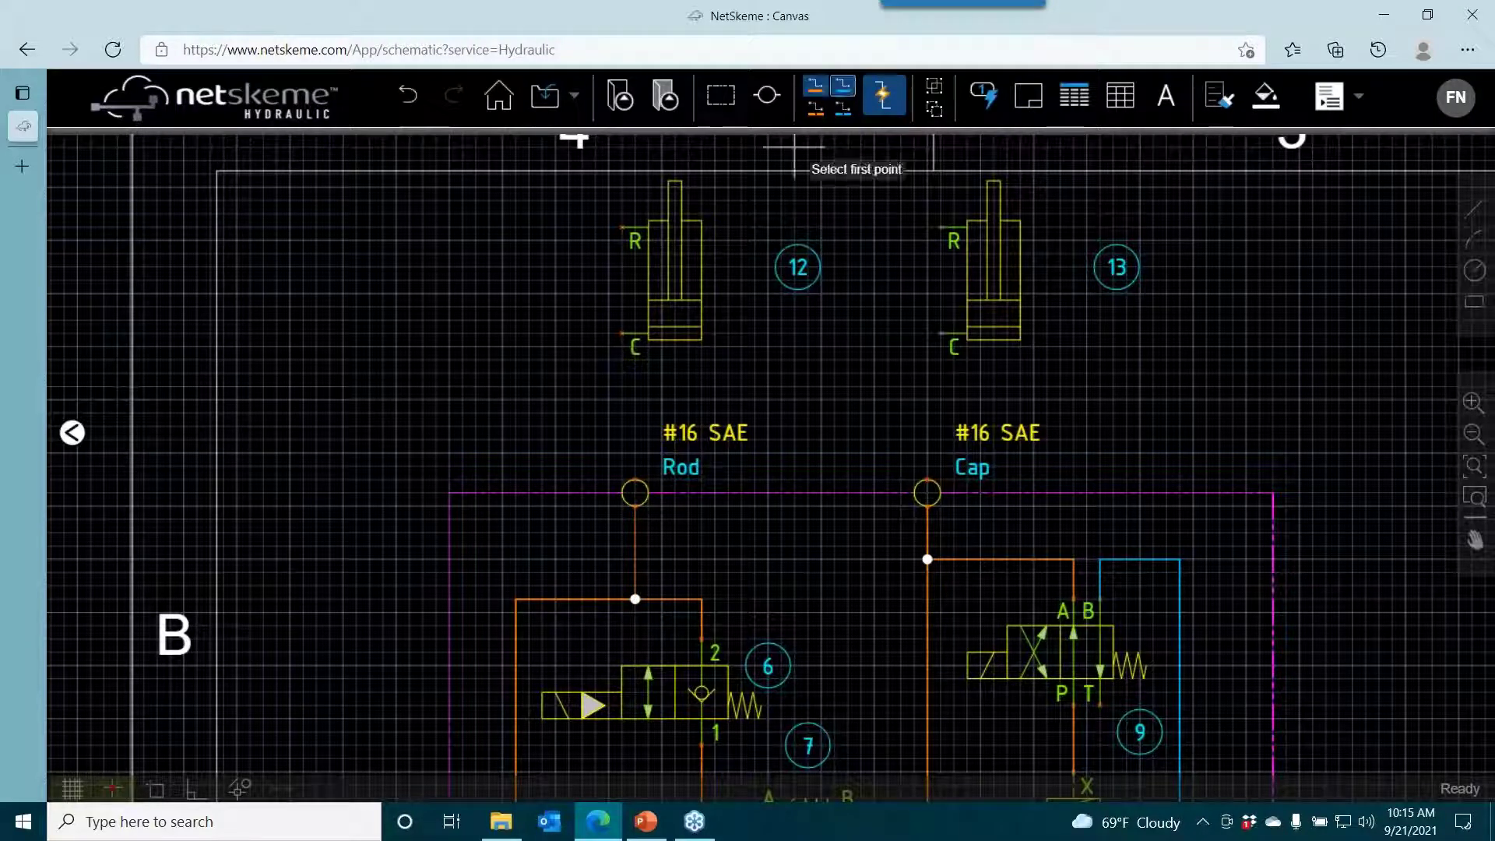
{"action": "left_click", "coordinate": [927, 479]}
{"action": "left_click", "coordinate": [941, 334]}
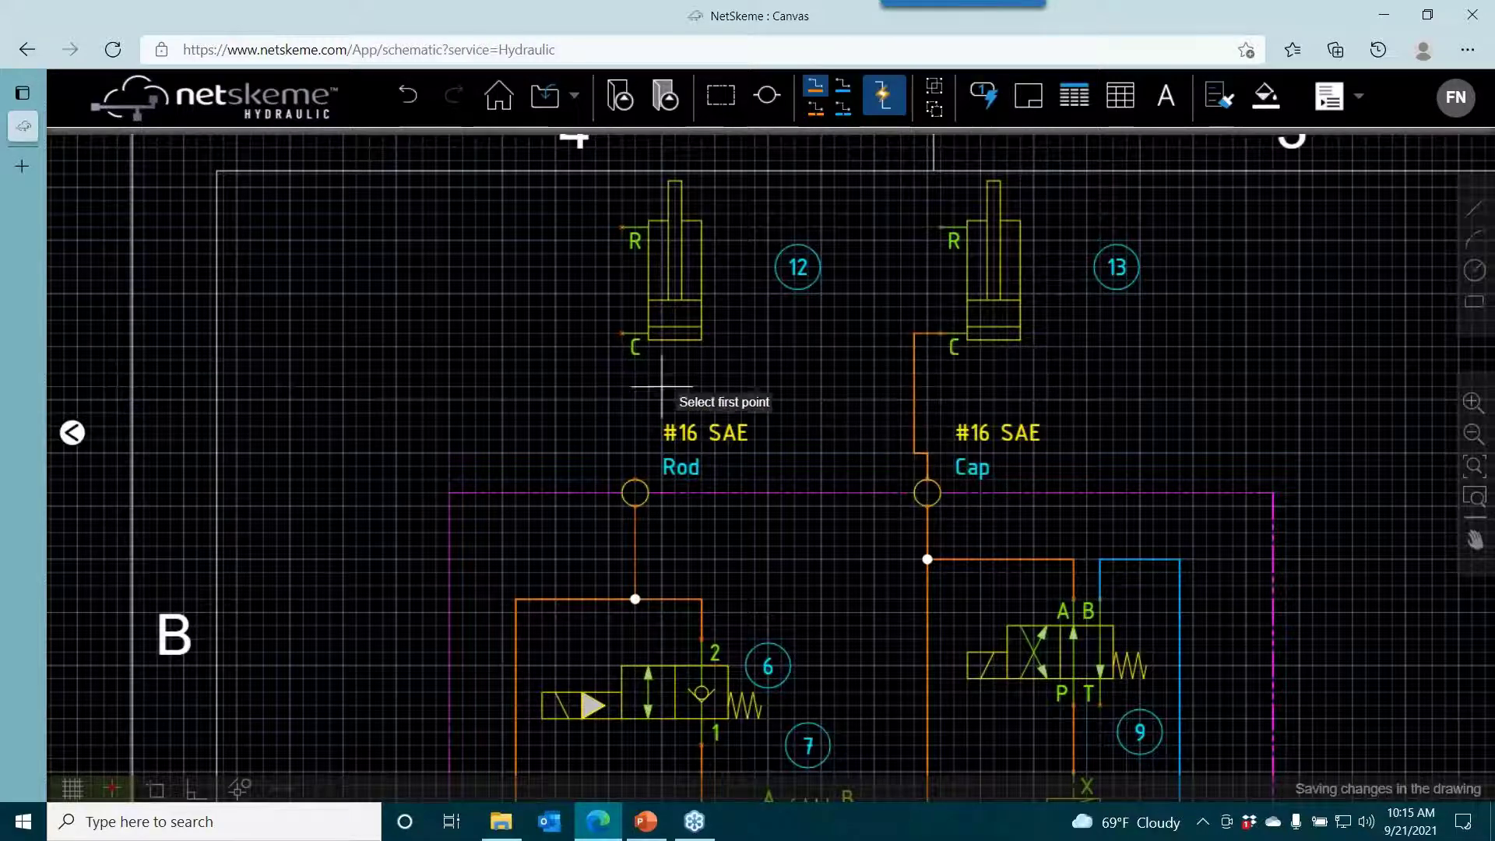
{"action": "left_click", "coordinate": [622, 333]}
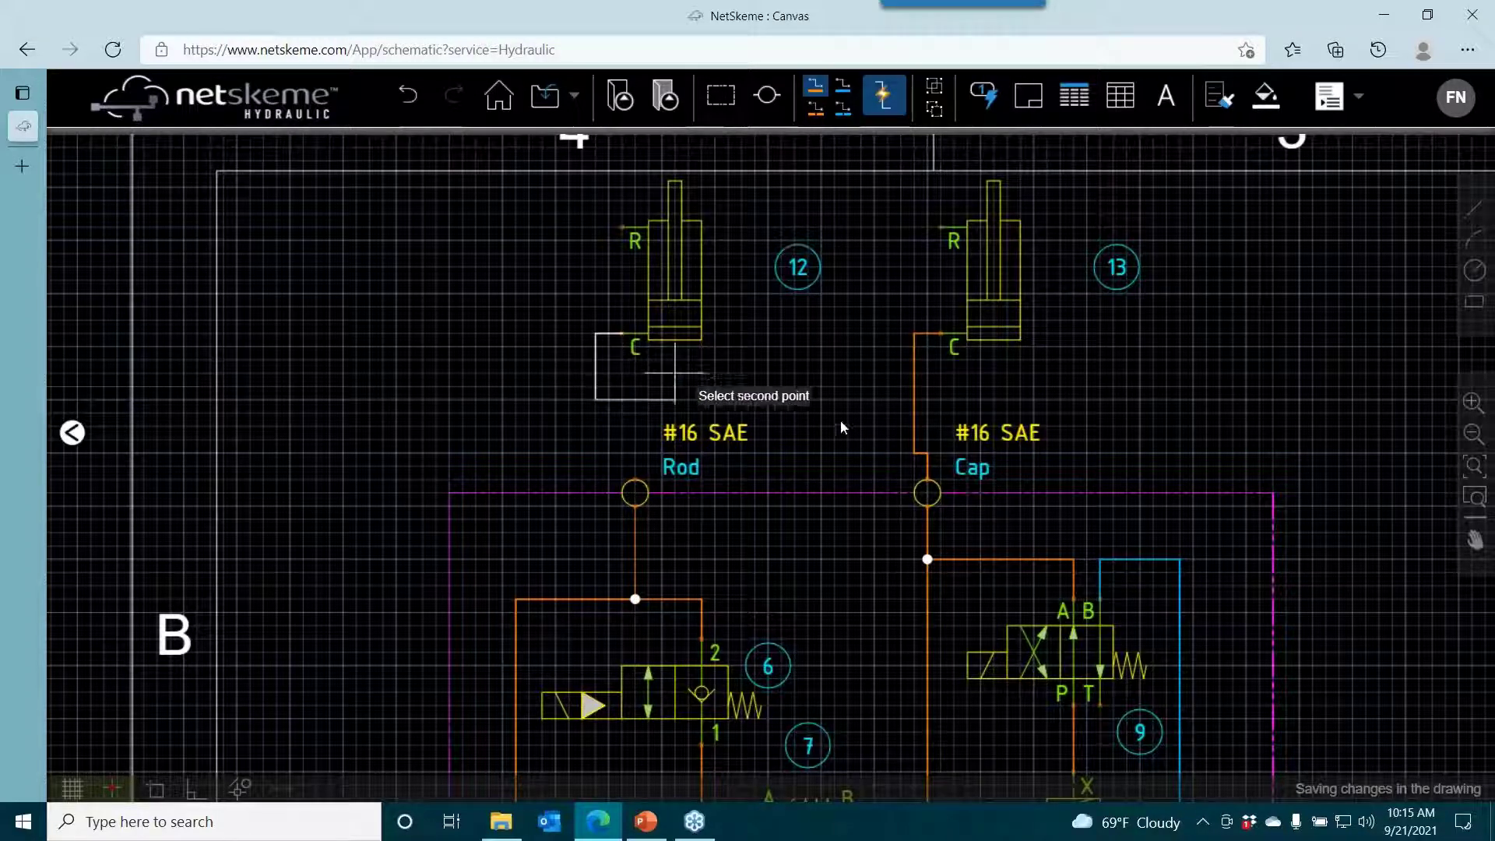
{"action": "left_click", "coordinate": [914, 399]}
Connect the Rod port to cylinder 13's R port with a pressure line and branch cylinder 12's R port into it.
{"action": "left_click", "coordinate": [635, 491]}
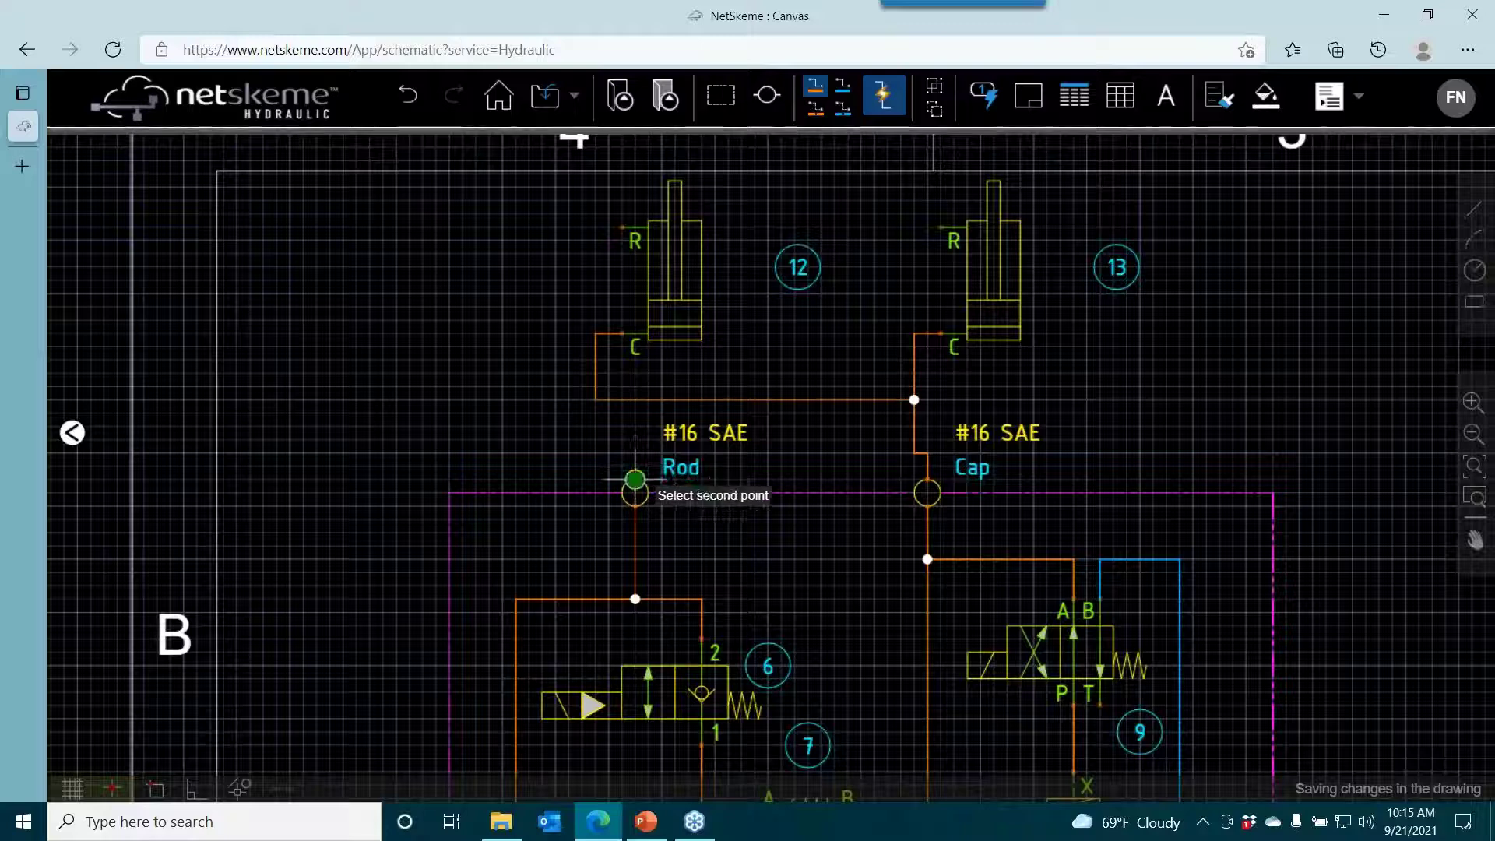
{"action": "left_click", "coordinate": [941, 228]}
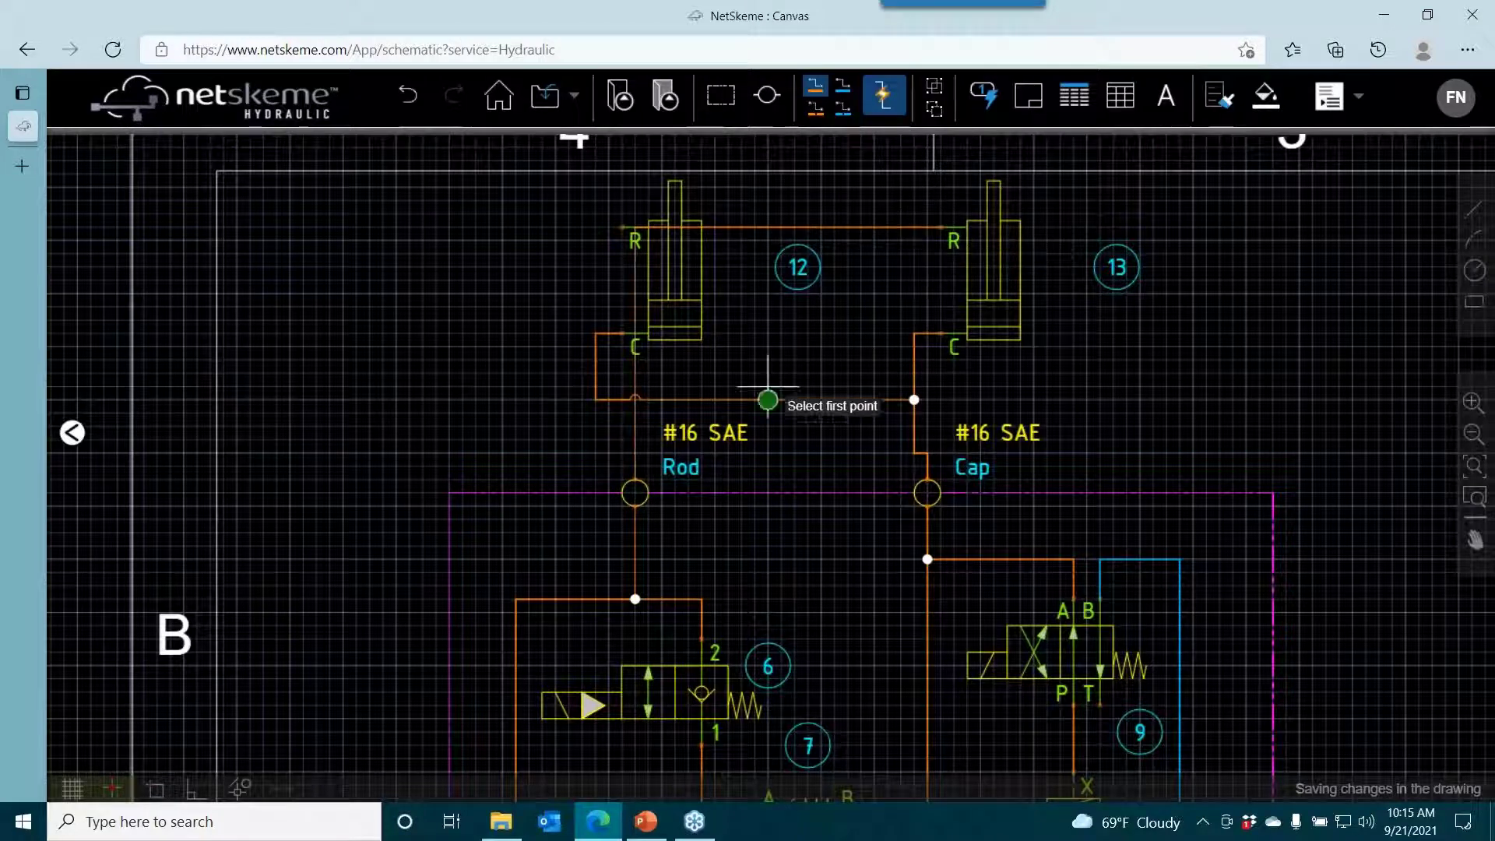
{"action": "left_click", "coordinate": [634, 426]}
{"action": "left_click", "coordinate": [634, 229]}
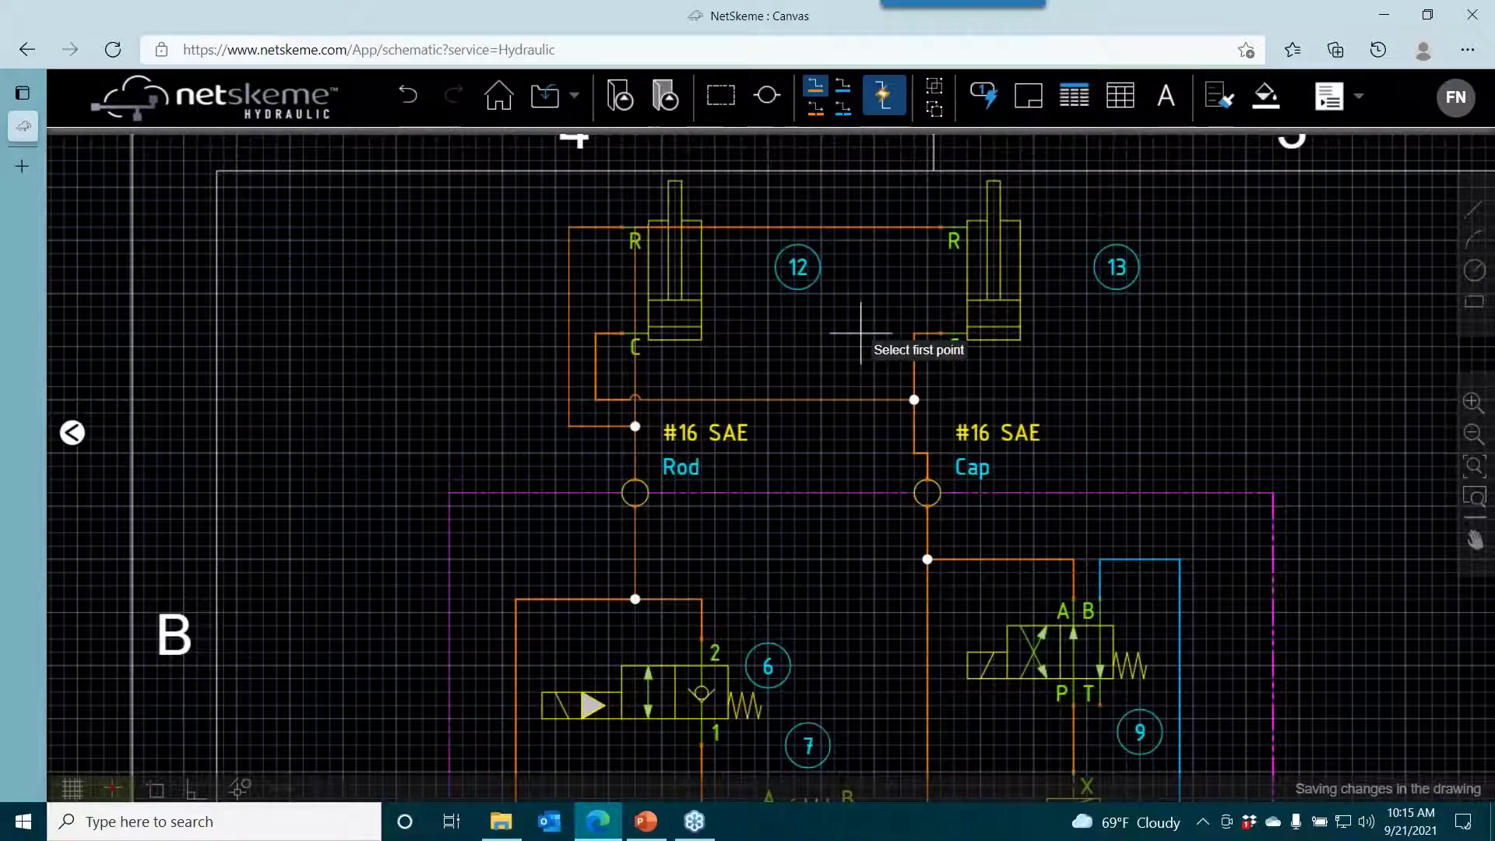
{"action": "key", "text": "Escape"}
Reroute the line from Rod to cylinder 13's R port below the Cap crossline and up between the two cylinders.
{"action": "left_click", "coordinate": [788, 227]}
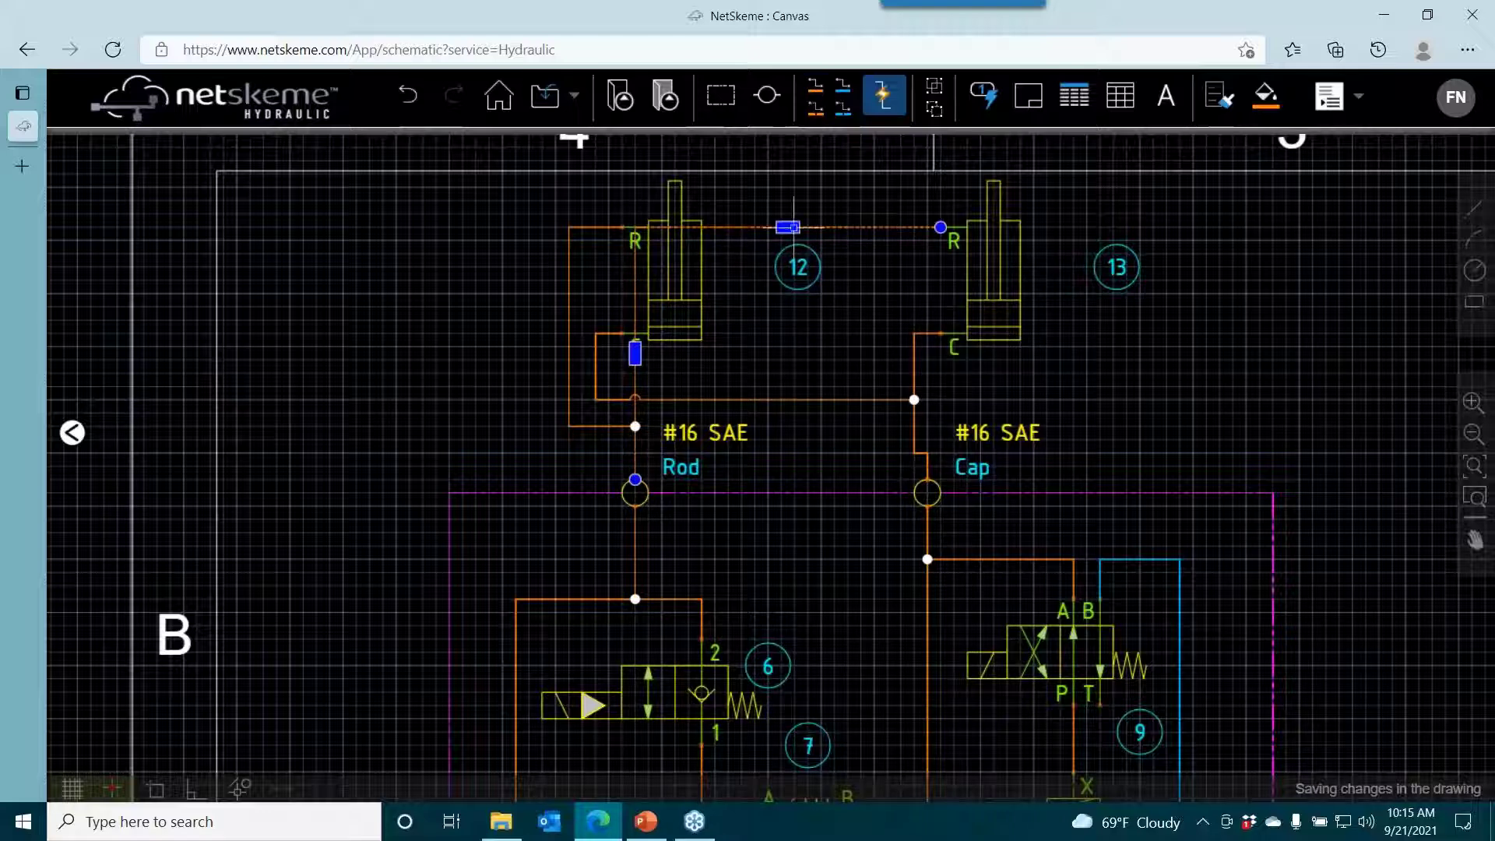
{"action": "left_click_drag", "start_coordinate": [796, 227], "coordinate": [768, 426]}
{"action": "left_click", "coordinate": [781, 405]}
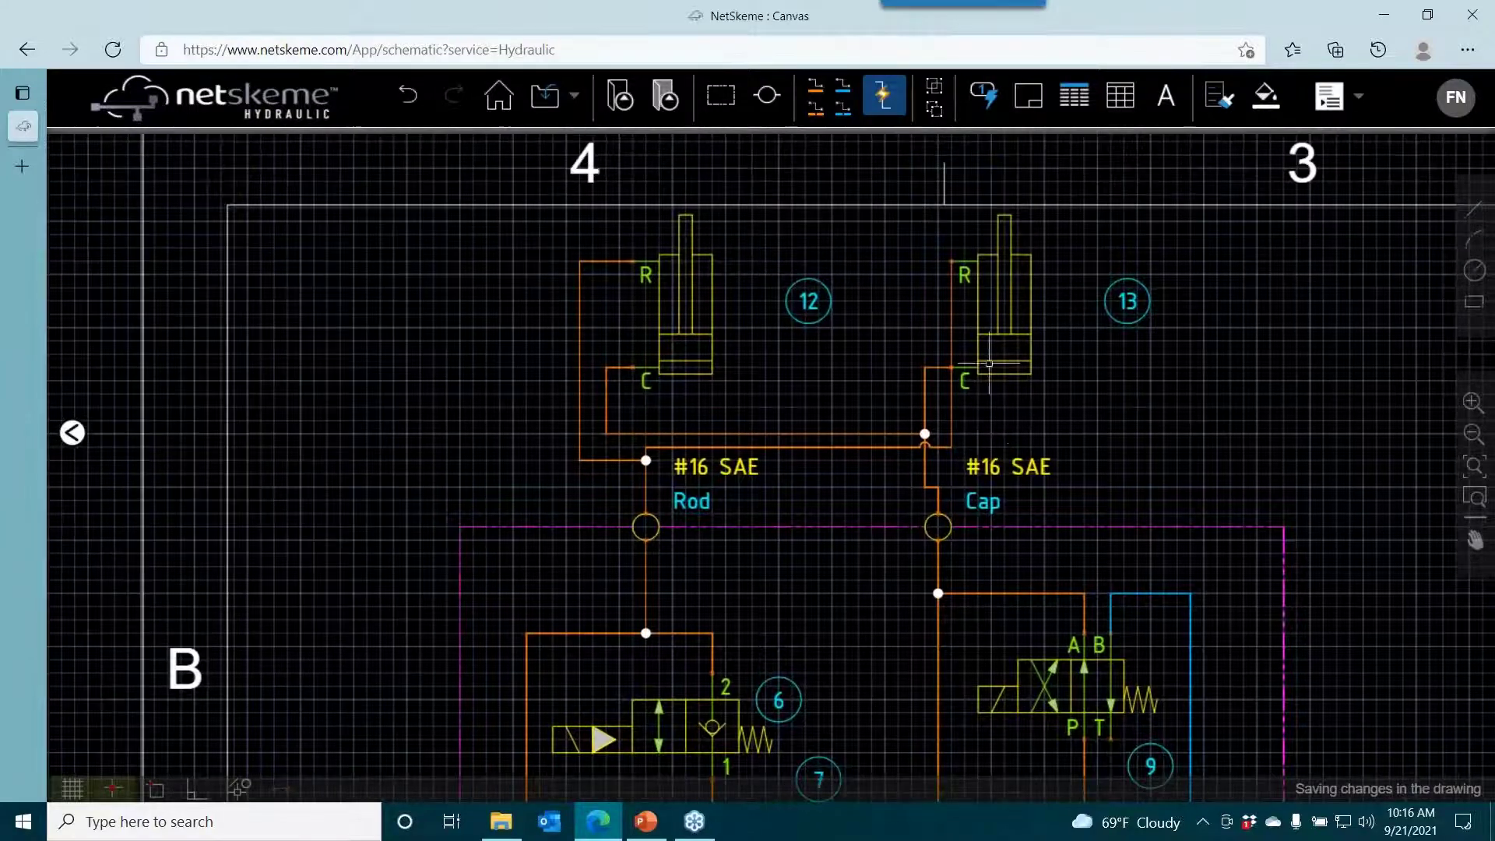
{"action": "left_click", "coordinate": [1020, 318]}
{"action": "left_click", "coordinate": [950, 335]}
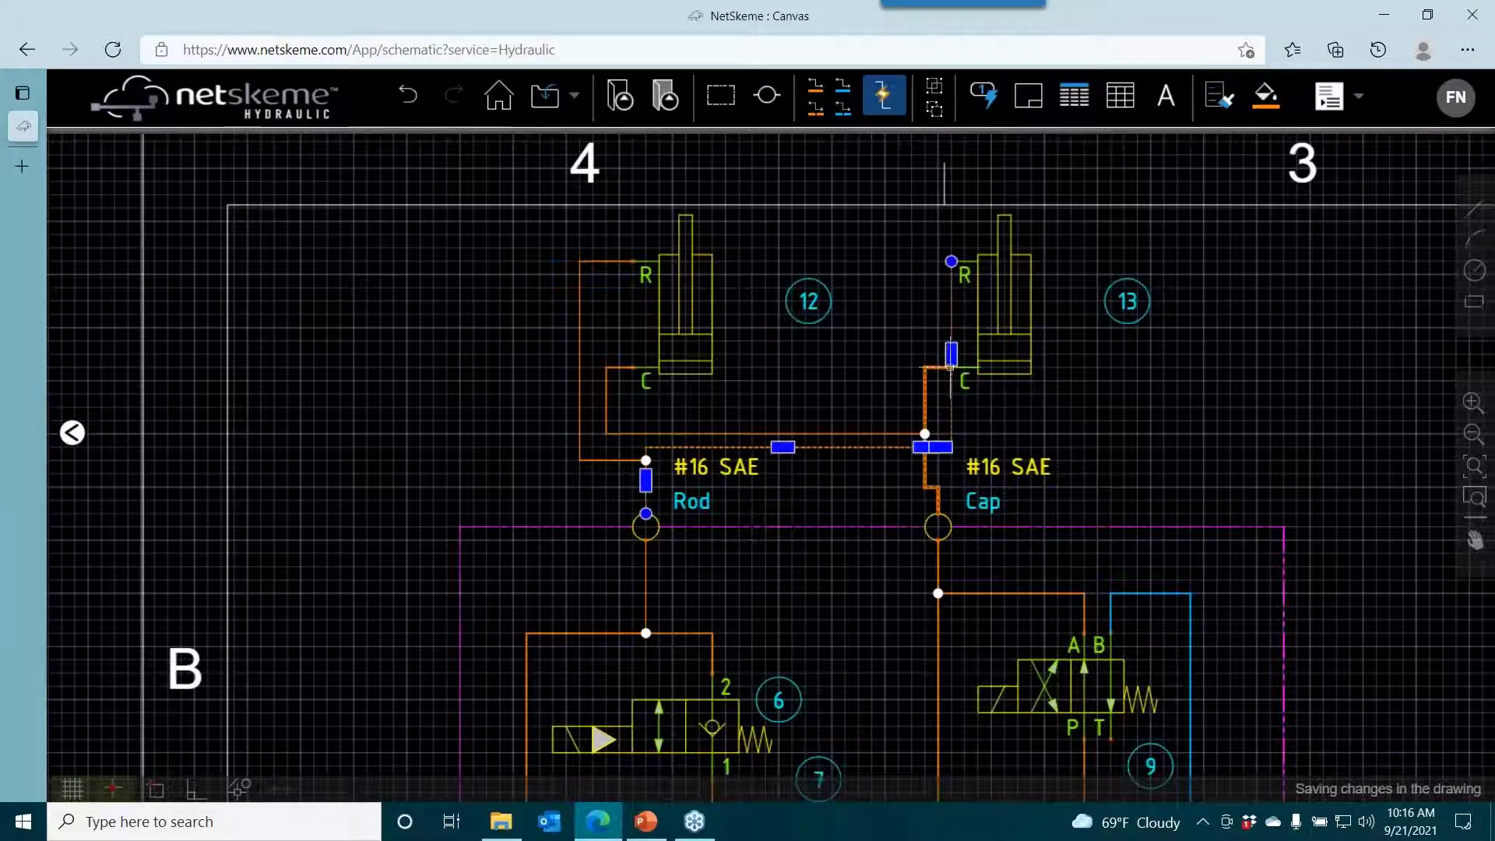
{"action": "left_click_drag", "start_coordinate": [951, 355], "coordinate": [751, 355]}
{"action": "left_click", "coordinate": [814, 383]}
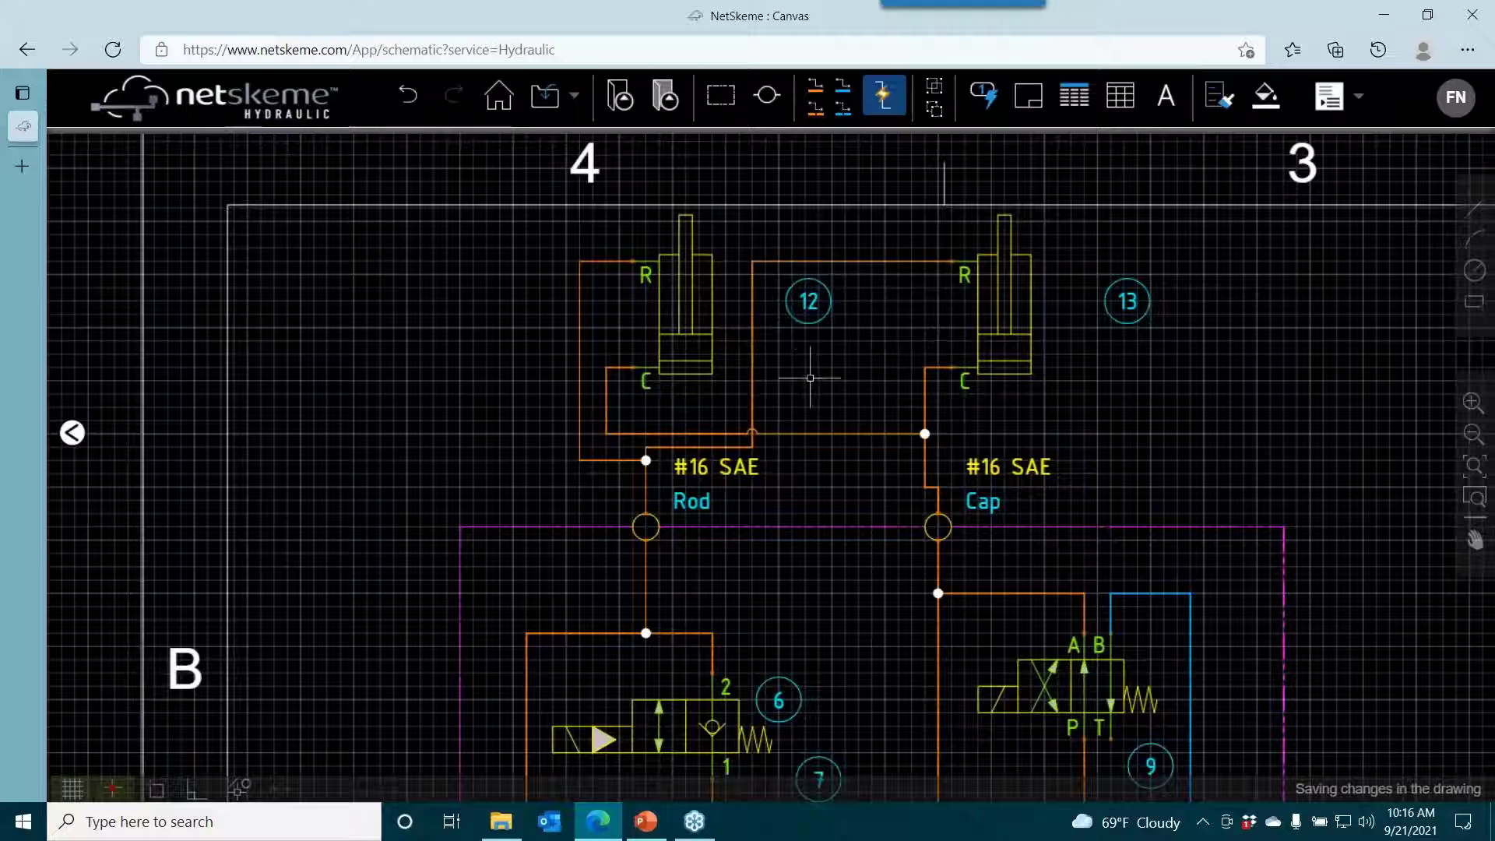
Move the Rod port's #16 SAE and name labels down beside the port, and lower the rod line's horizontal segment to the junction.
{"action": "left_click", "coordinate": [705, 469]}
{"action": "left_click_drag", "start_coordinate": [695, 505], "coordinate": [682, 511]}
{"action": "left_click", "coordinate": [697, 449]}
{"action": "left_click", "coordinate": [695, 446]}
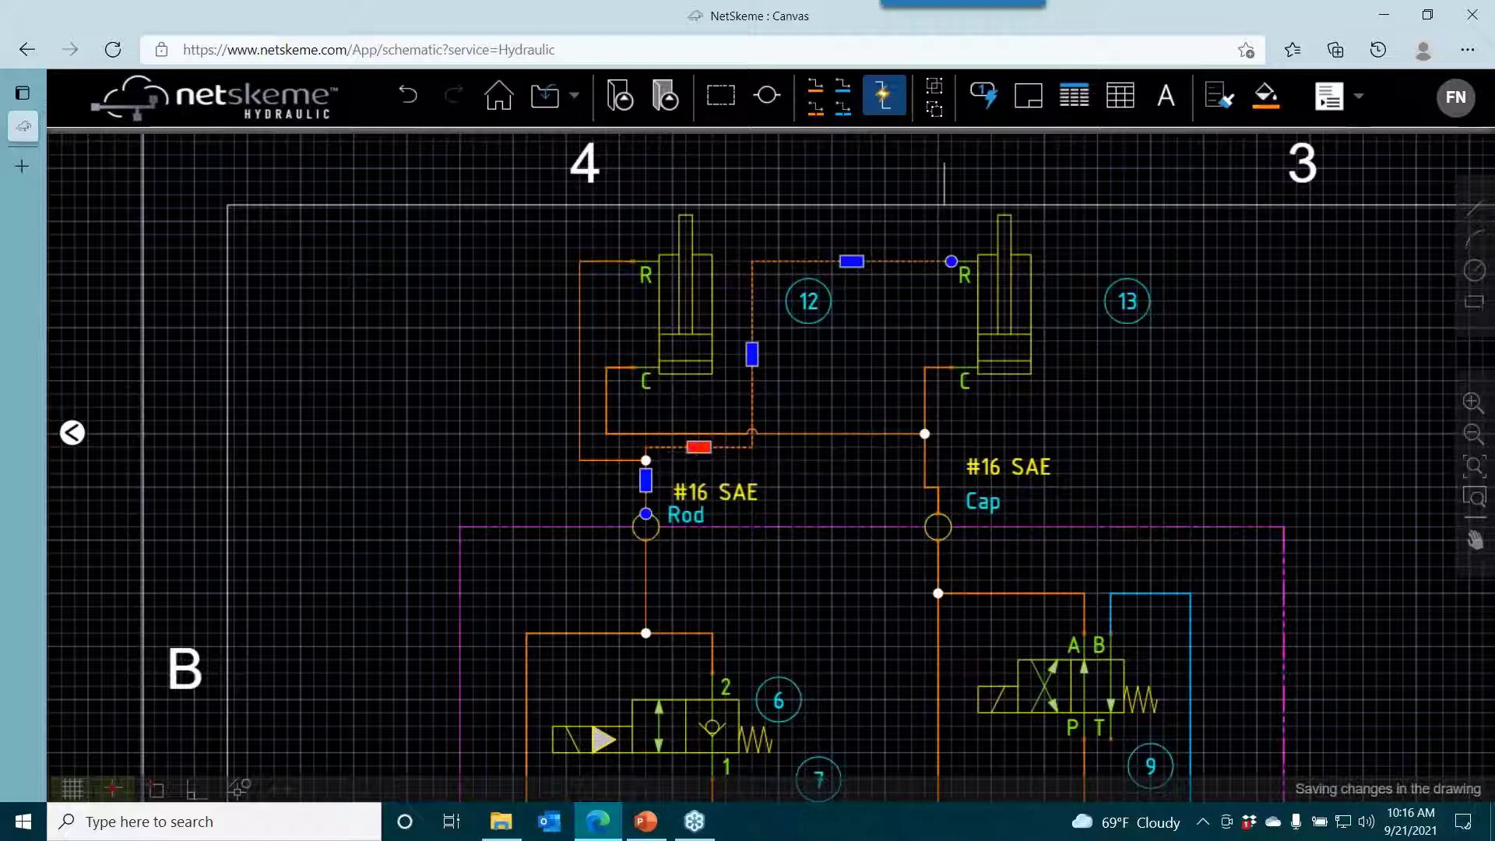
{"action": "left_click", "coordinate": [866, 444]}
{"action": "scroll", "coordinate": [855, 377], "scroll_direction": "down", "scroll_amount": 3}
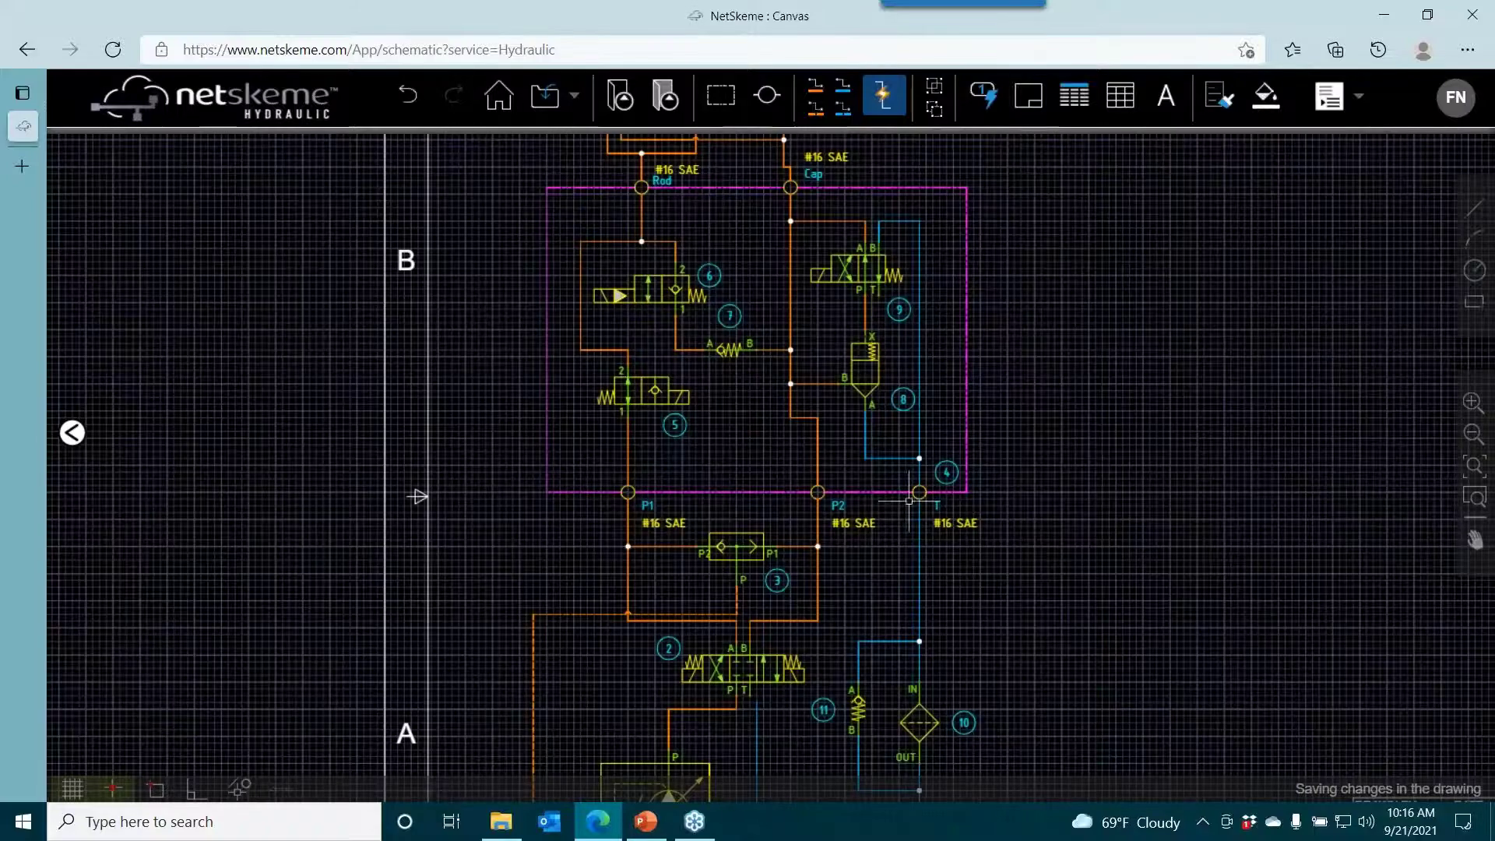
{"action": "left_click_drag", "start_coordinate": [962, 514], "coordinate": [916, 420]}
{"action": "scroll", "coordinate": [915, 421], "scroll_direction": "down", "scroll_amount": 3}
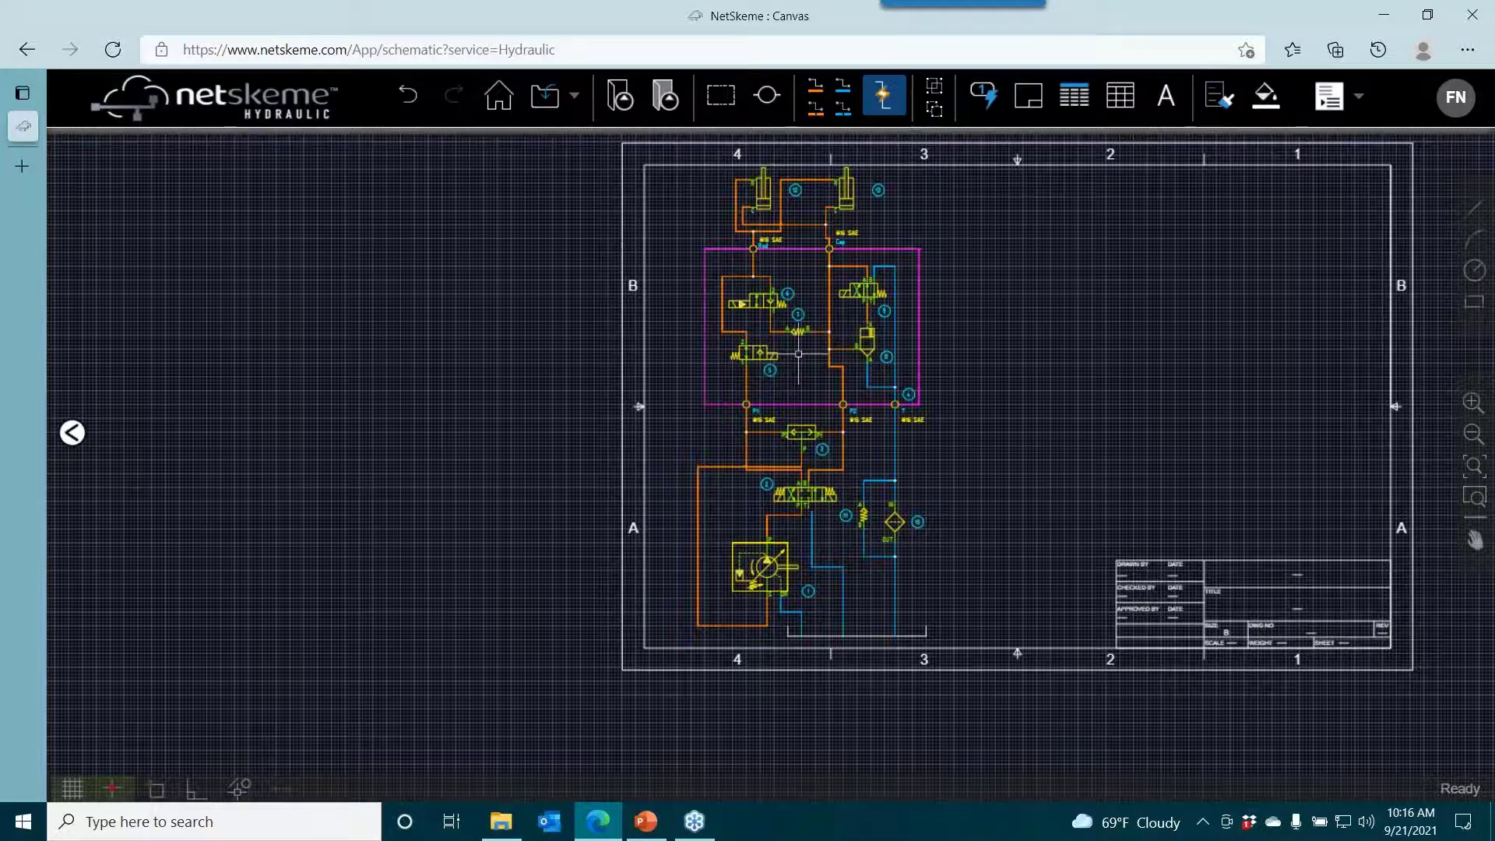
{"action": "left_click", "coordinate": [72, 433]}
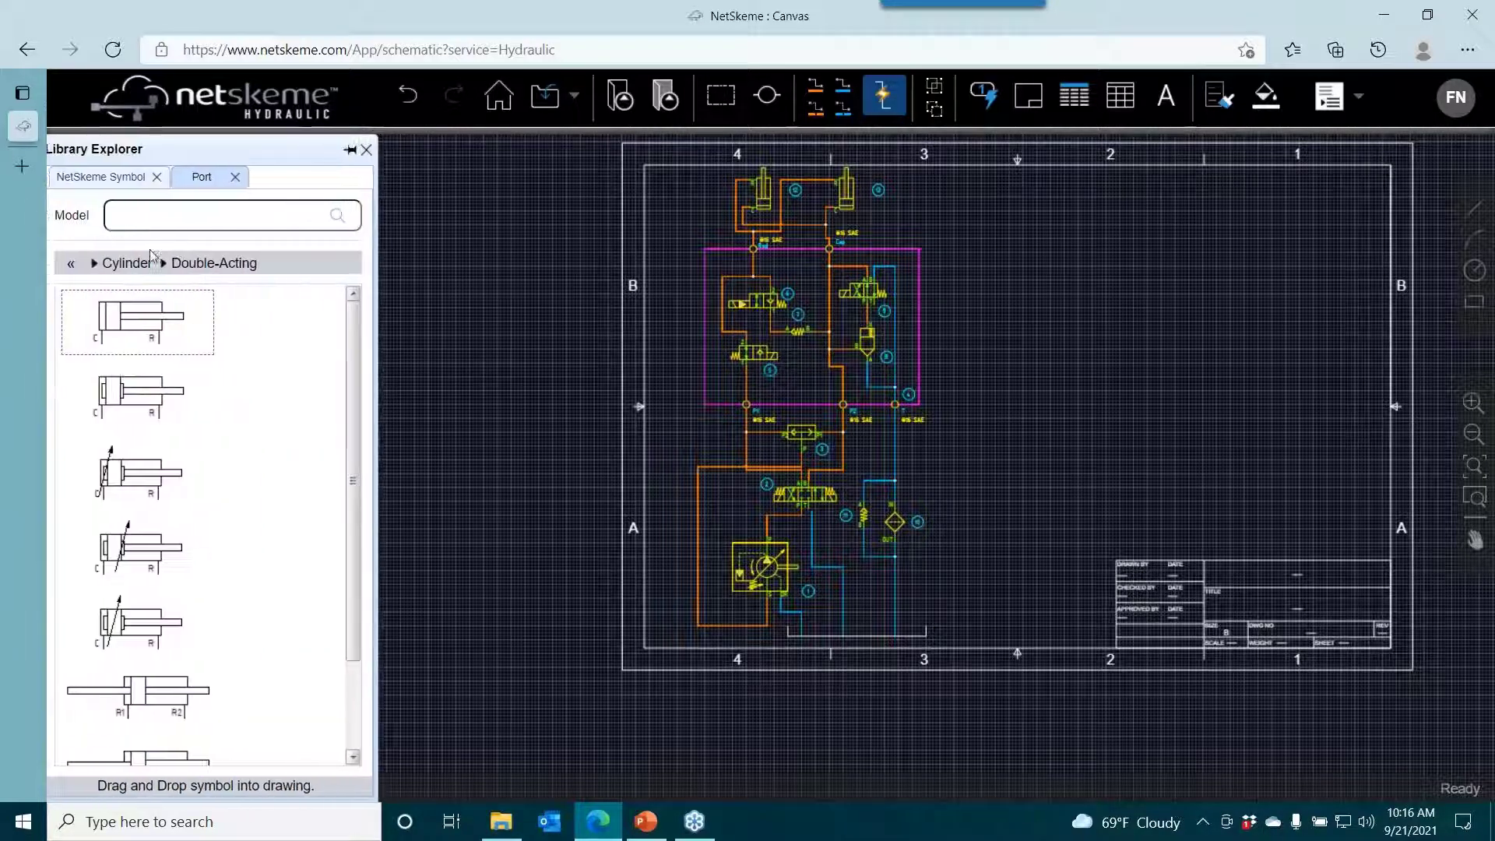
Set the manufacturer of valve 5 inside the enclosure to ATOS.
{"action": "scroll", "coordinate": [802, 373], "scroll_direction": "up", "scroll_amount": 3}
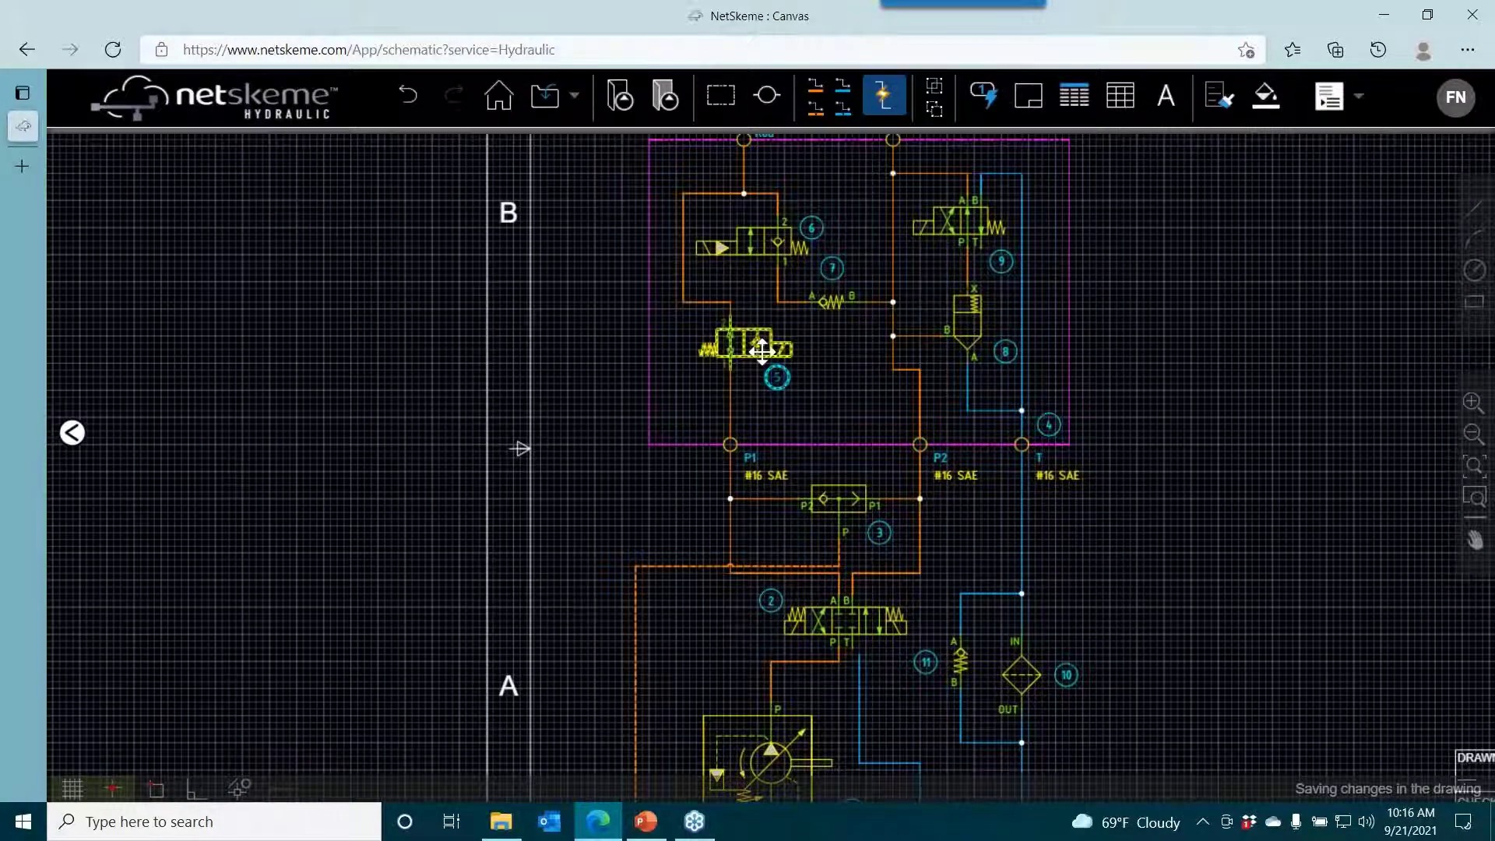
{"action": "double_click", "coordinate": [762, 350]}
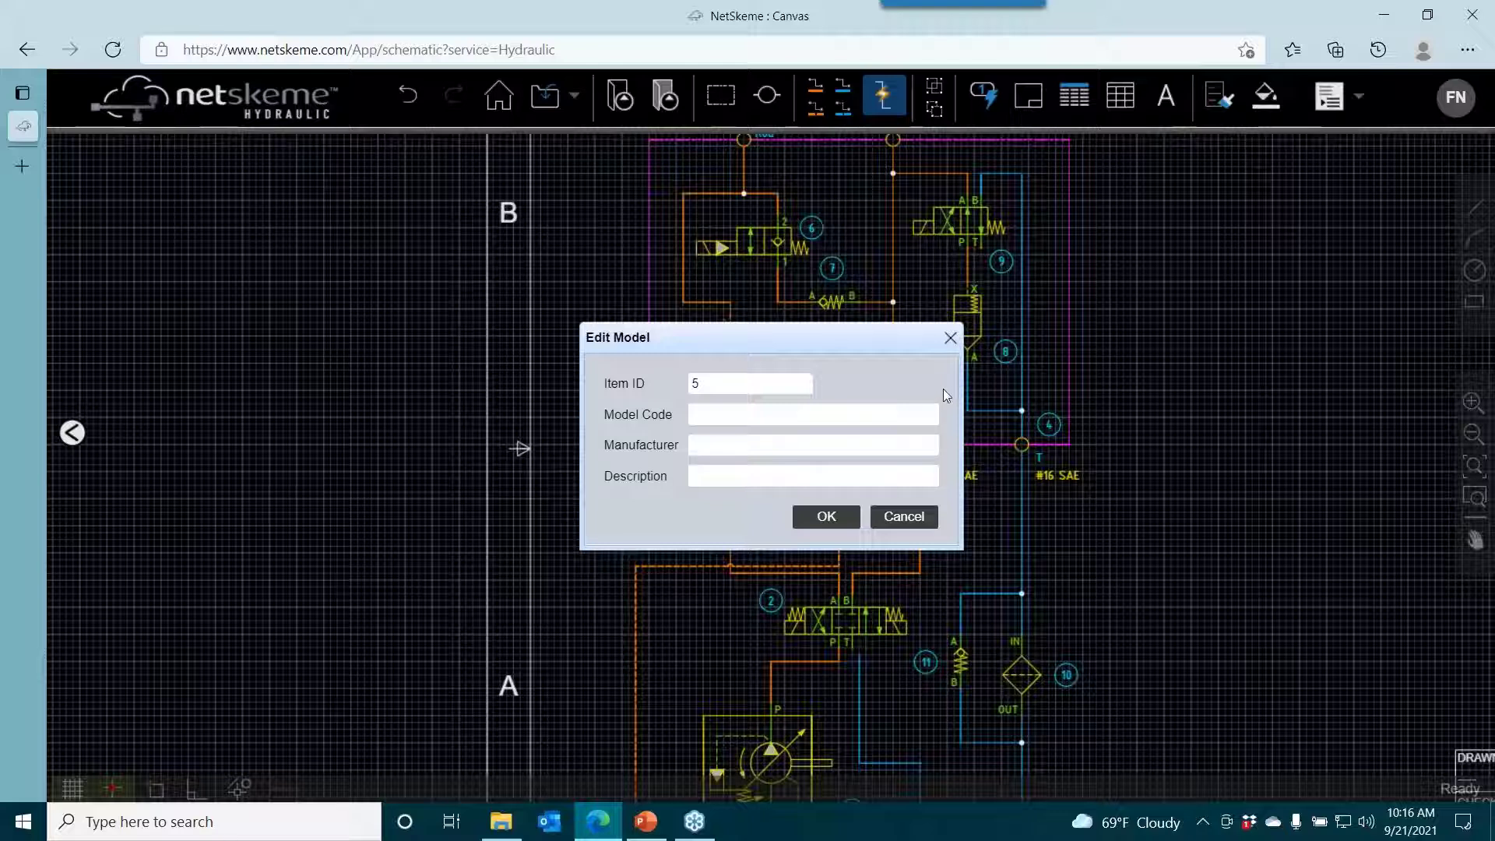
{"action": "left_click", "coordinate": [773, 451]}
{"action": "left_click", "coordinate": [827, 515]}
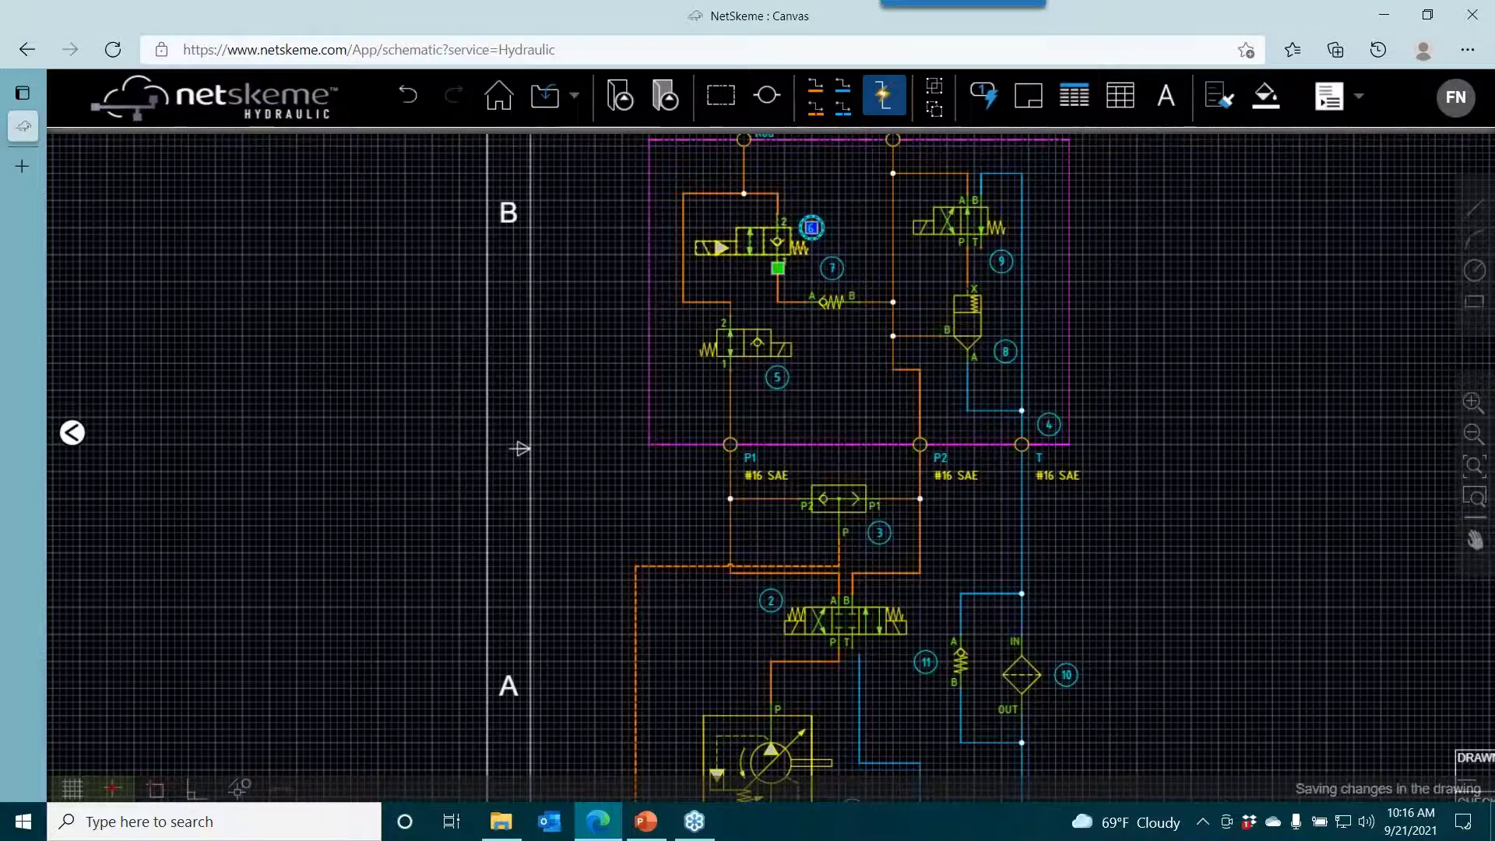
Set the manufacturer of valve 6 inside the enclosure to ATOS.
{"action": "double_click", "coordinate": [776, 244]}
{"action": "left_click", "coordinate": [740, 440]}
{"action": "type", "text": "A"}
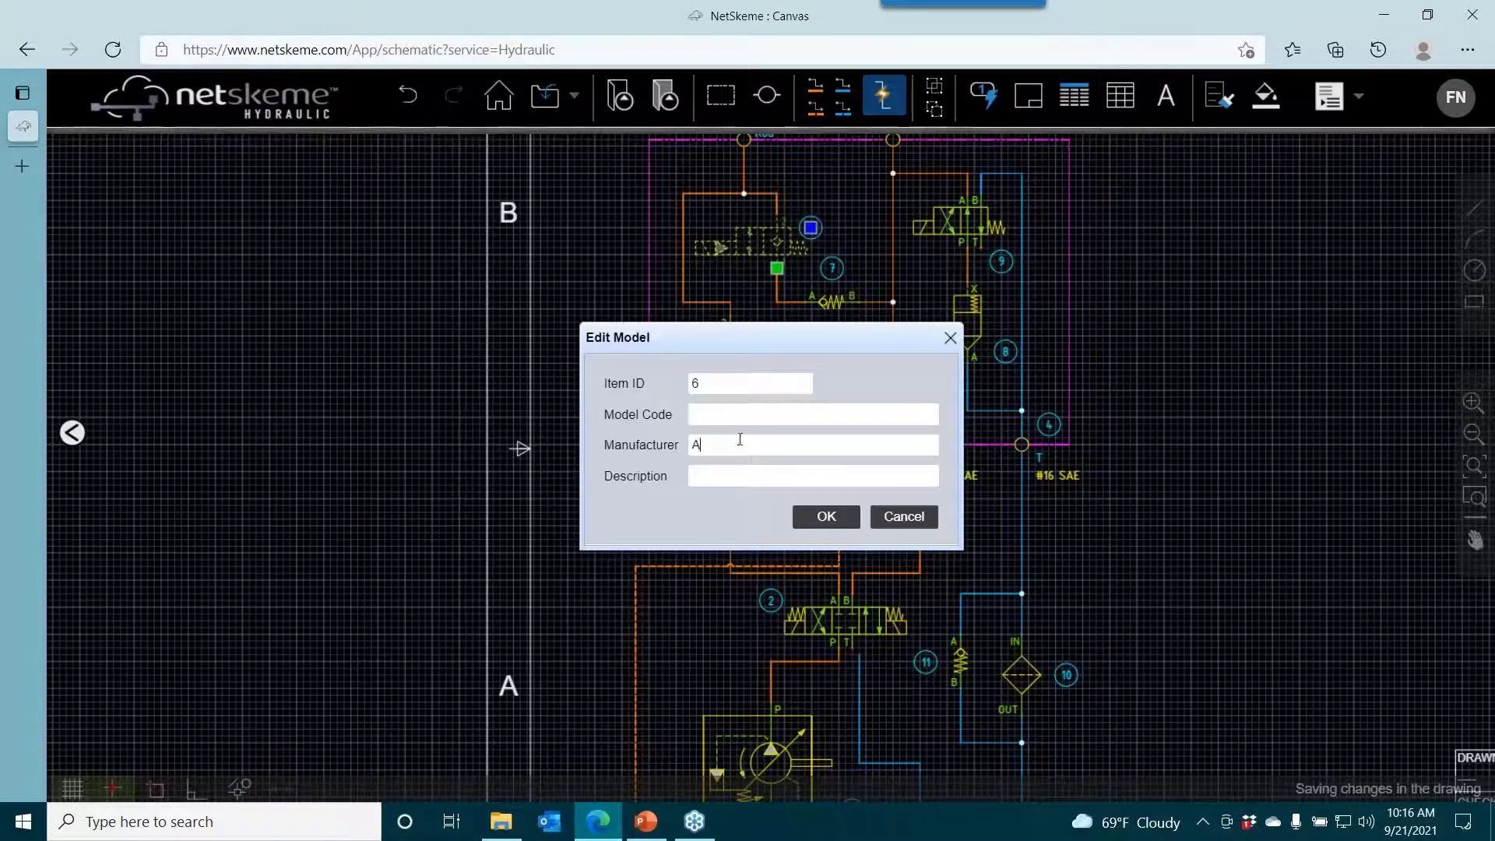
{"action": "type", "text": "TOS"}
{"action": "left_click", "coordinate": [836, 518]}
Insert the bill of materials table in the upper-right corner of the drawing sheet.
{"action": "scroll", "coordinate": [1135, 517], "scroll_direction": "down", "scroll_amount": 3}
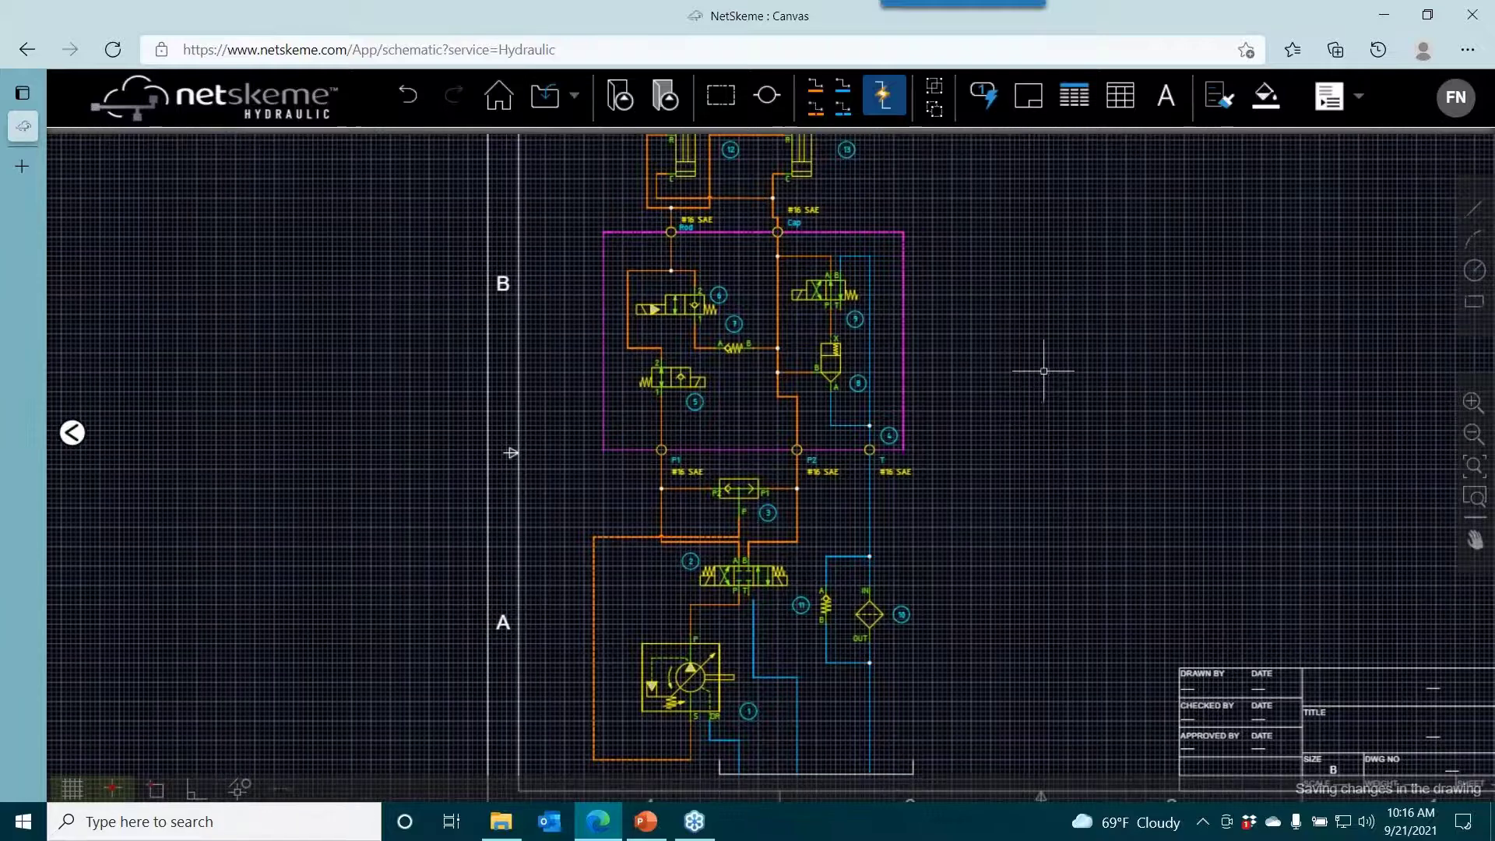
{"action": "left_click", "coordinate": [1071, 104]}
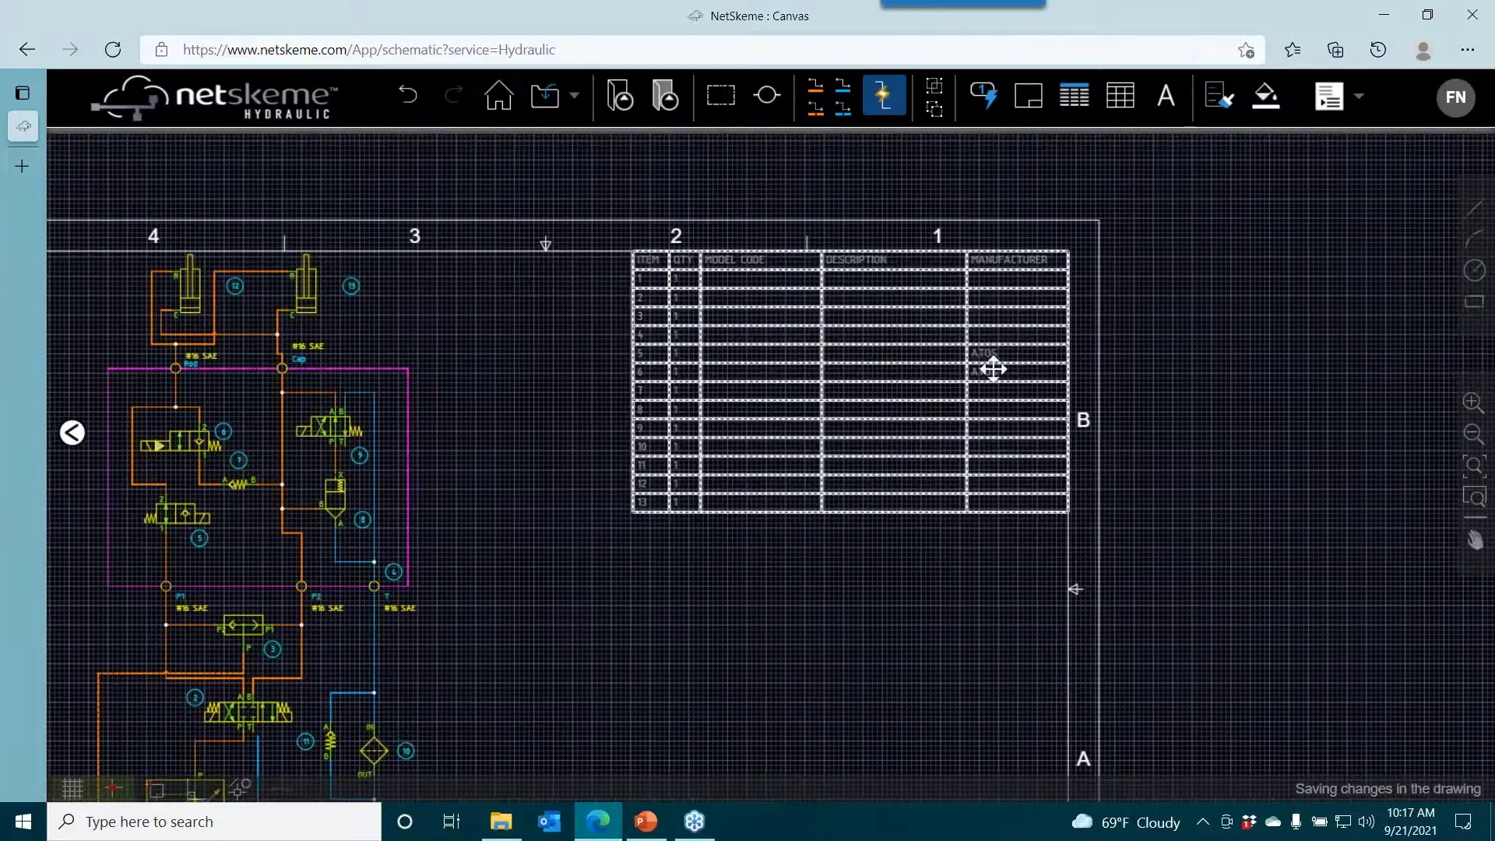
{"action": "left_click", "coordinate": [775, 629]}
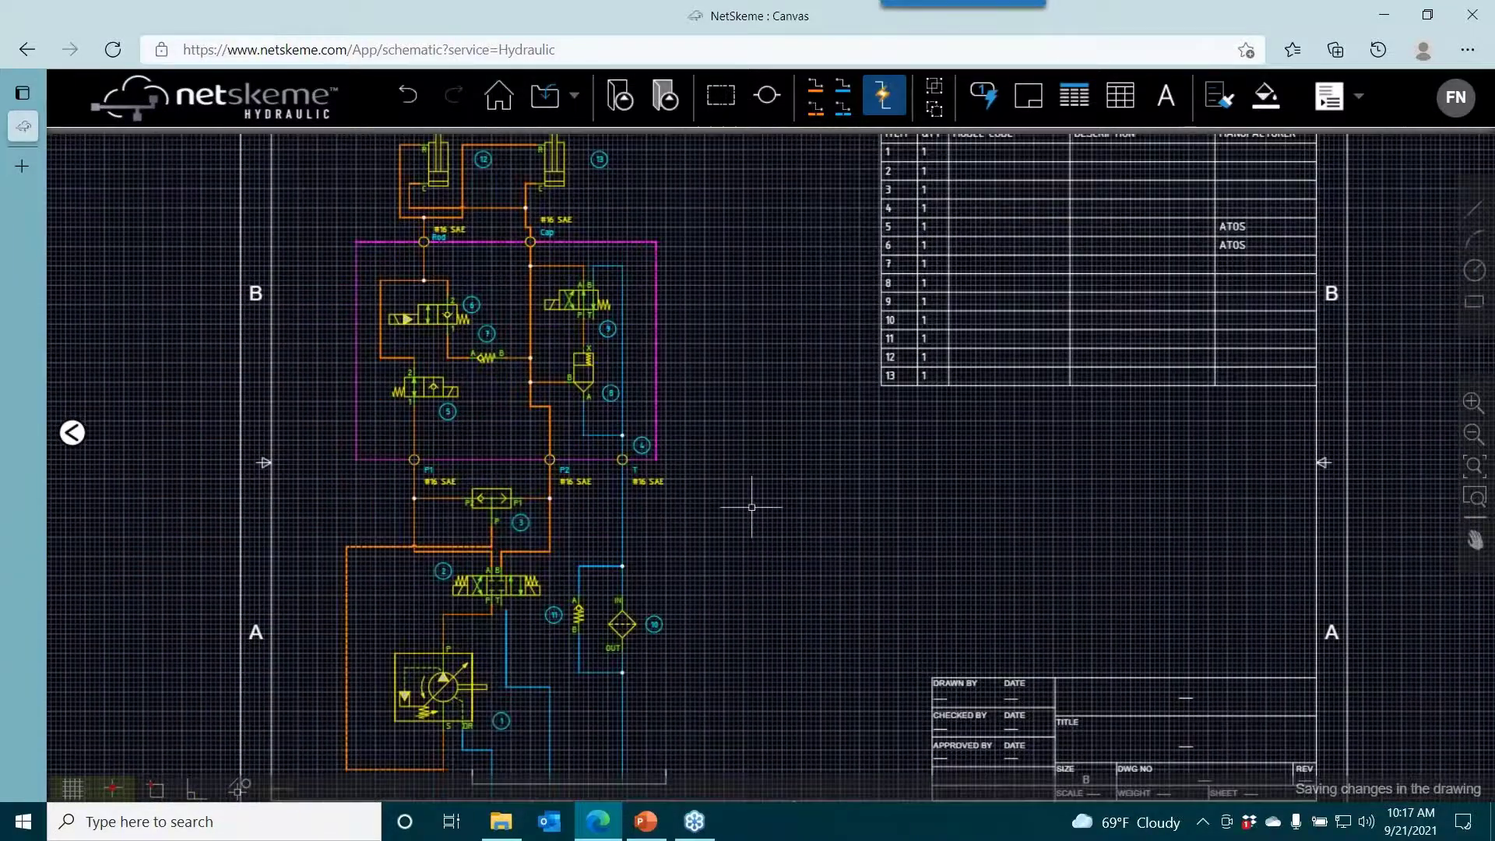
{"action": "left_click", "coordinate": [986, 316]}
Set the manufacturer of pump 1 to EATON.
{"action": "double_click", "coordinate": [471, 660]}
{"action": "left_click", "coordinate": [736, 448]}
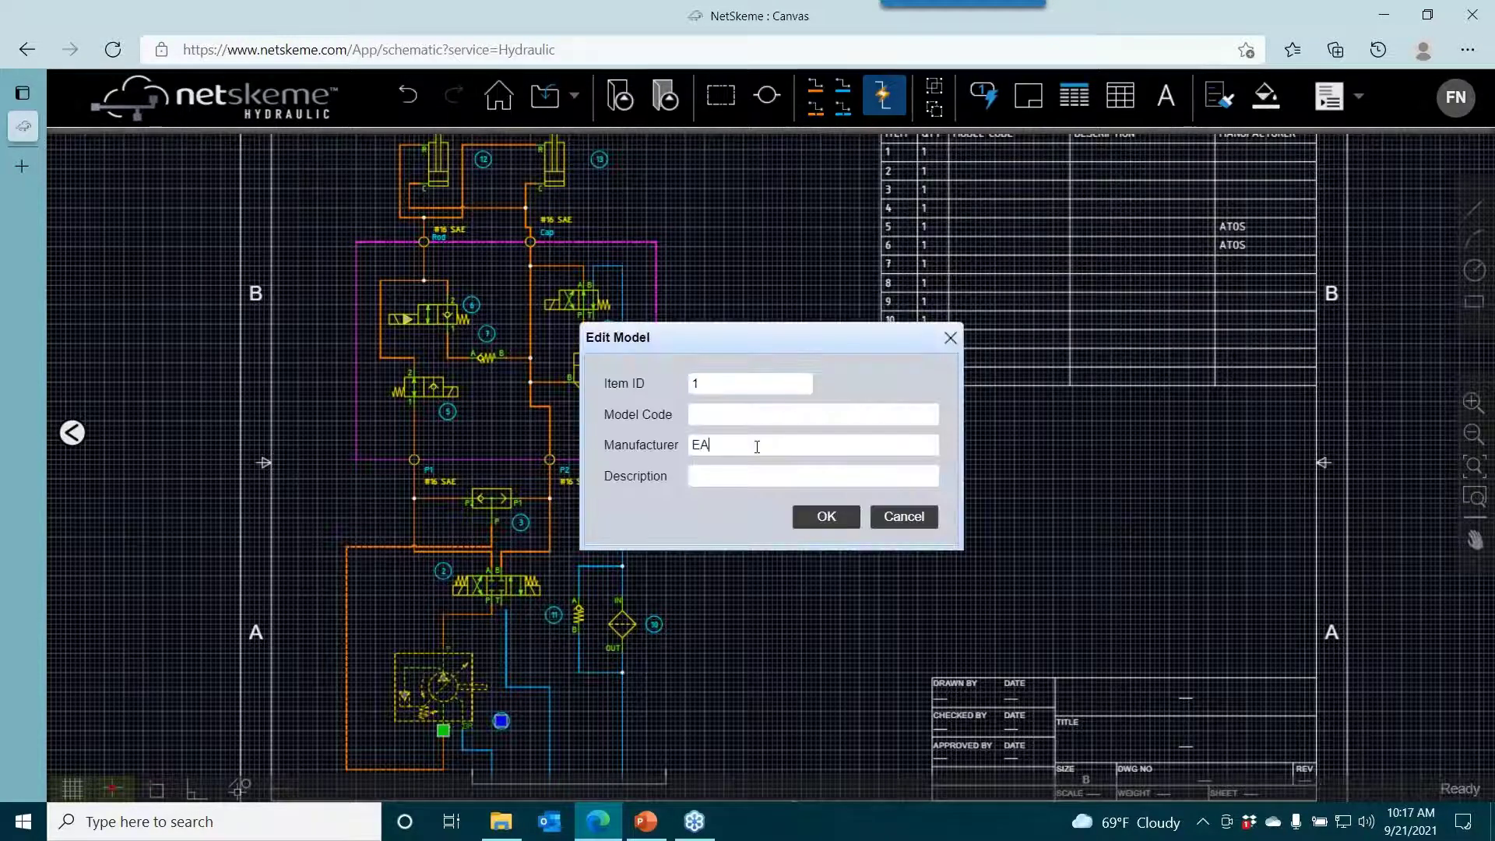
{"action": "left_click", "coordinate": [812, 525]}
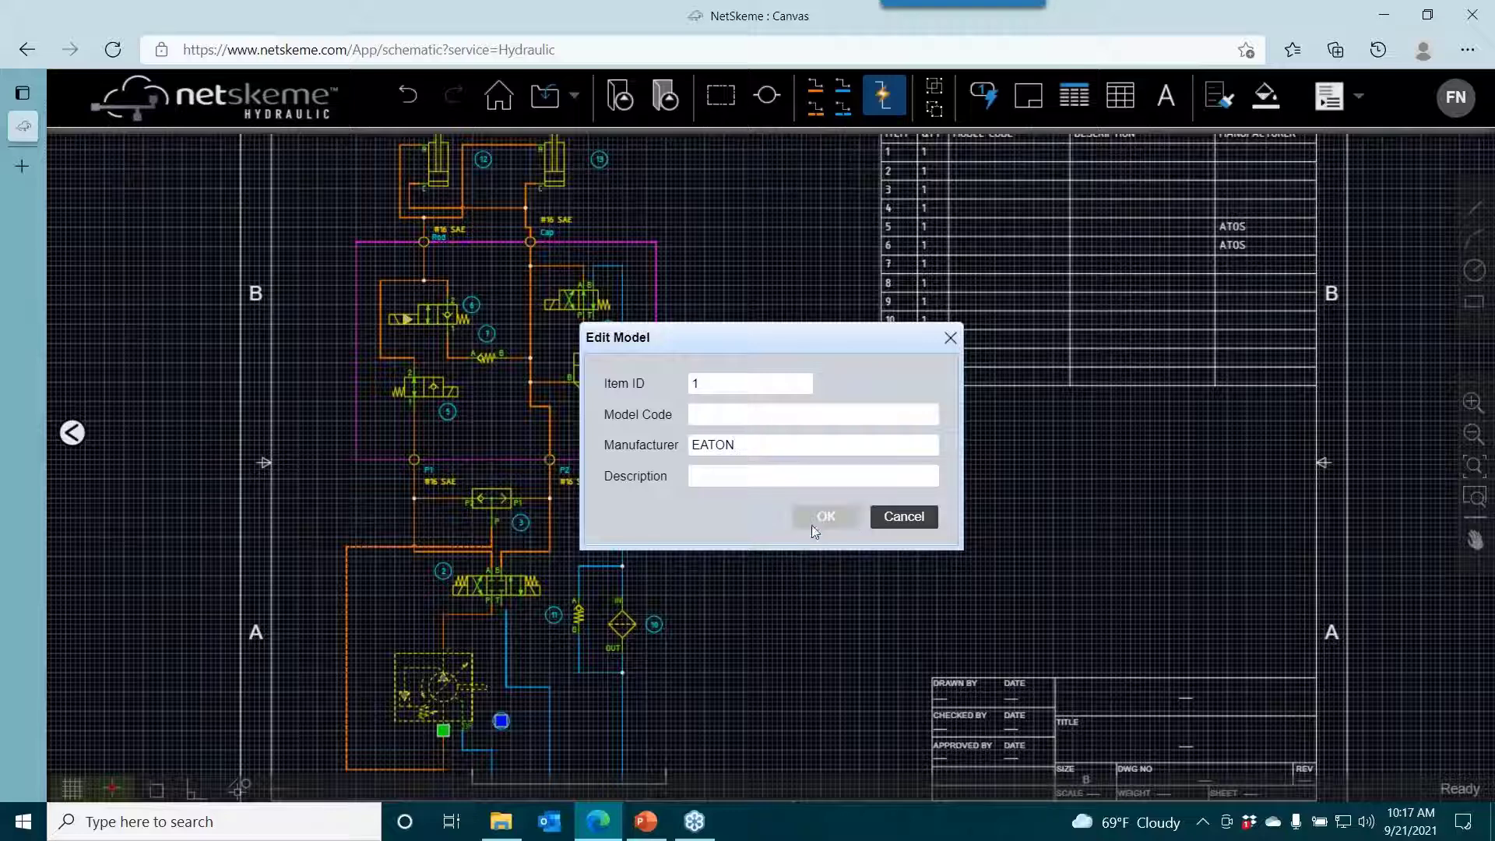
Update the bill of materials table with the pump's manufacturer.
{"action": "left_click_drag", "start_coordinate": [955, 479], "coordinate": [996, 468]}
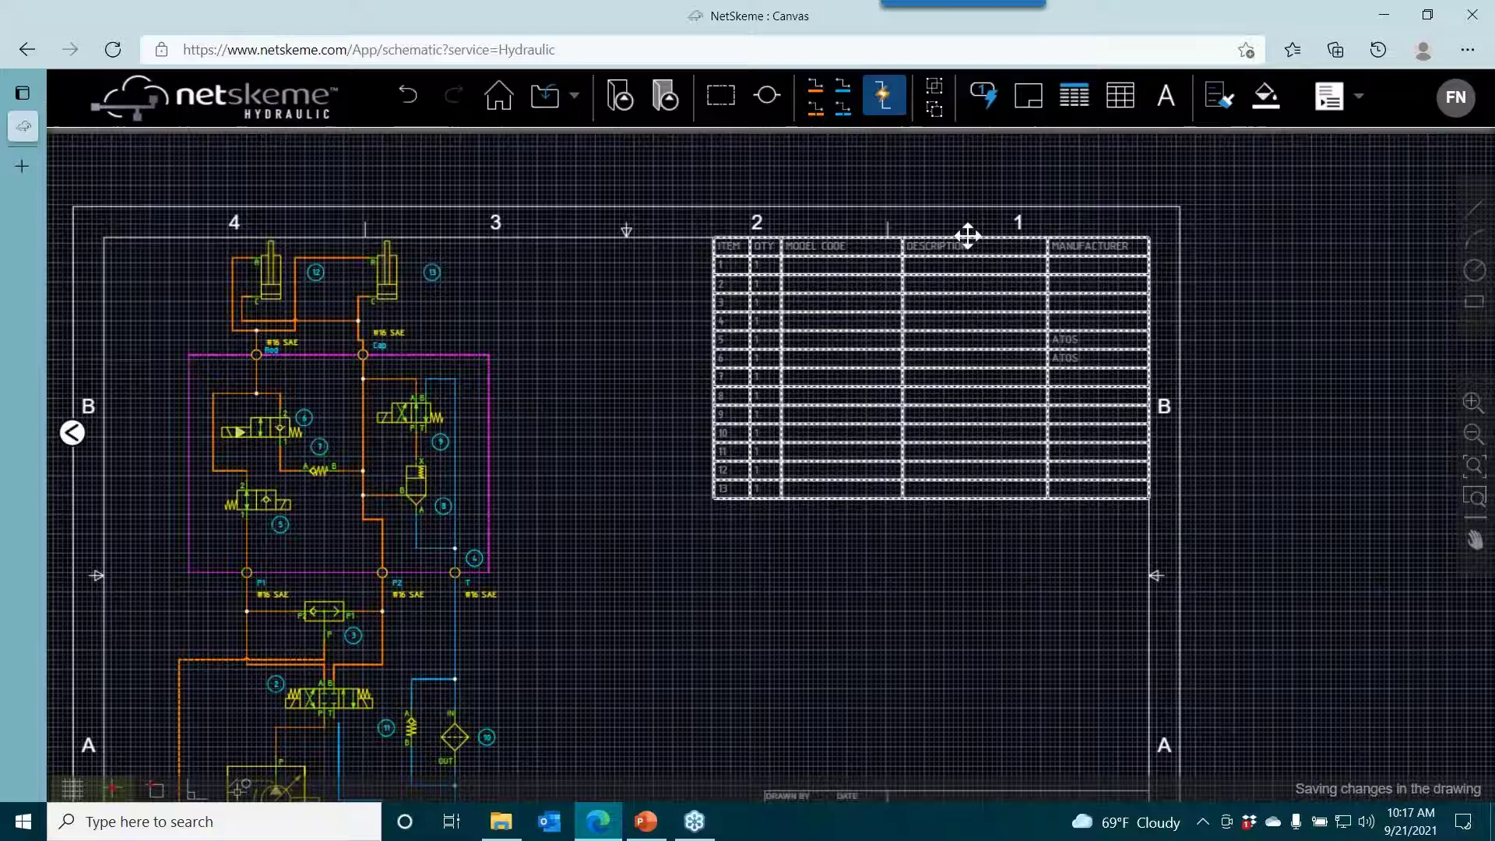
{"action": "left_click", "coordinate": [945, 296]}
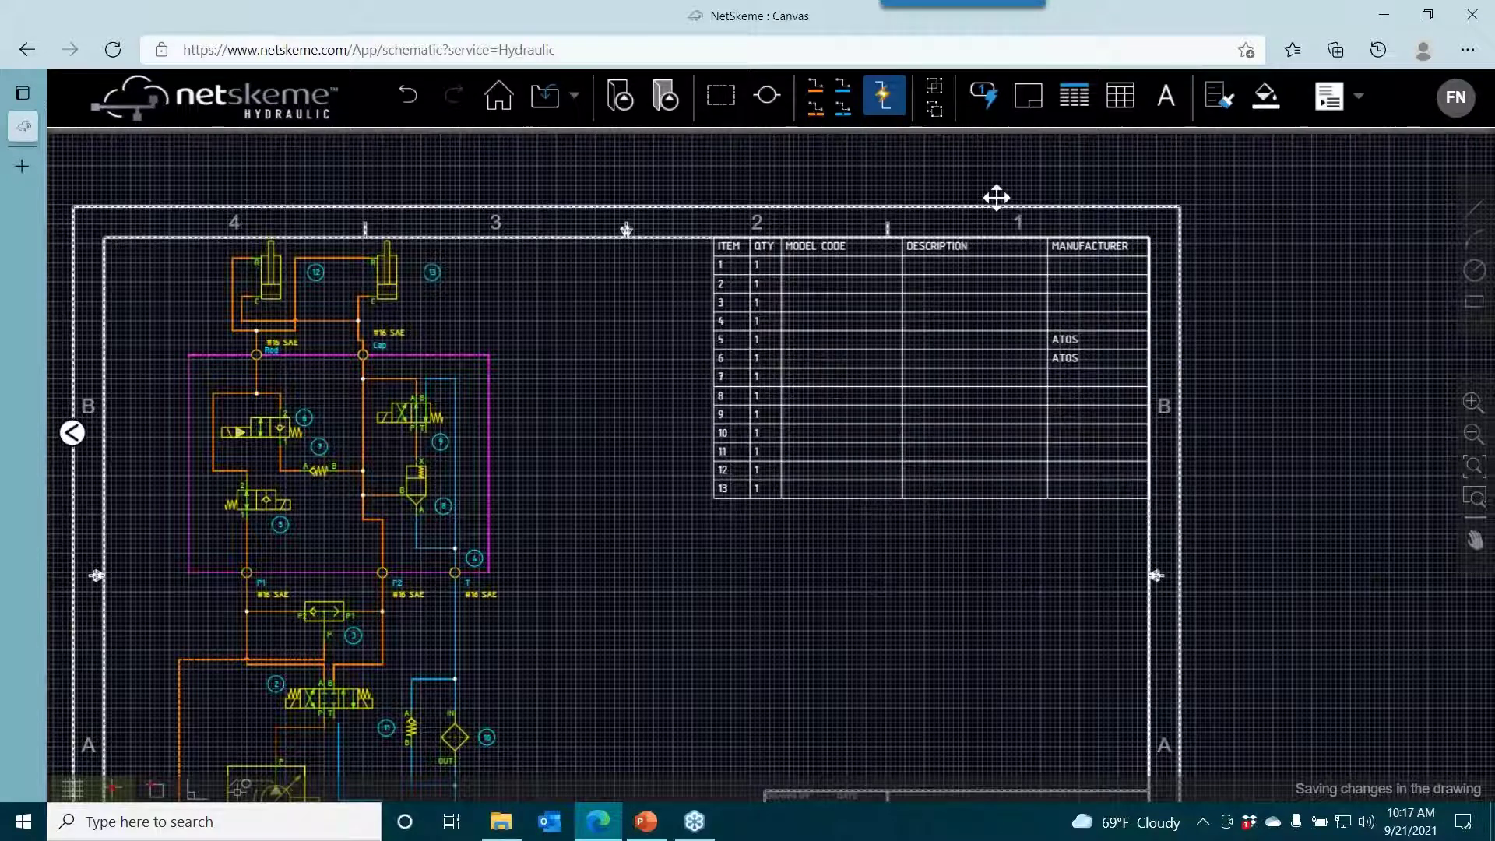
{"action": "left_click", "coordinate": [1074, 95]}
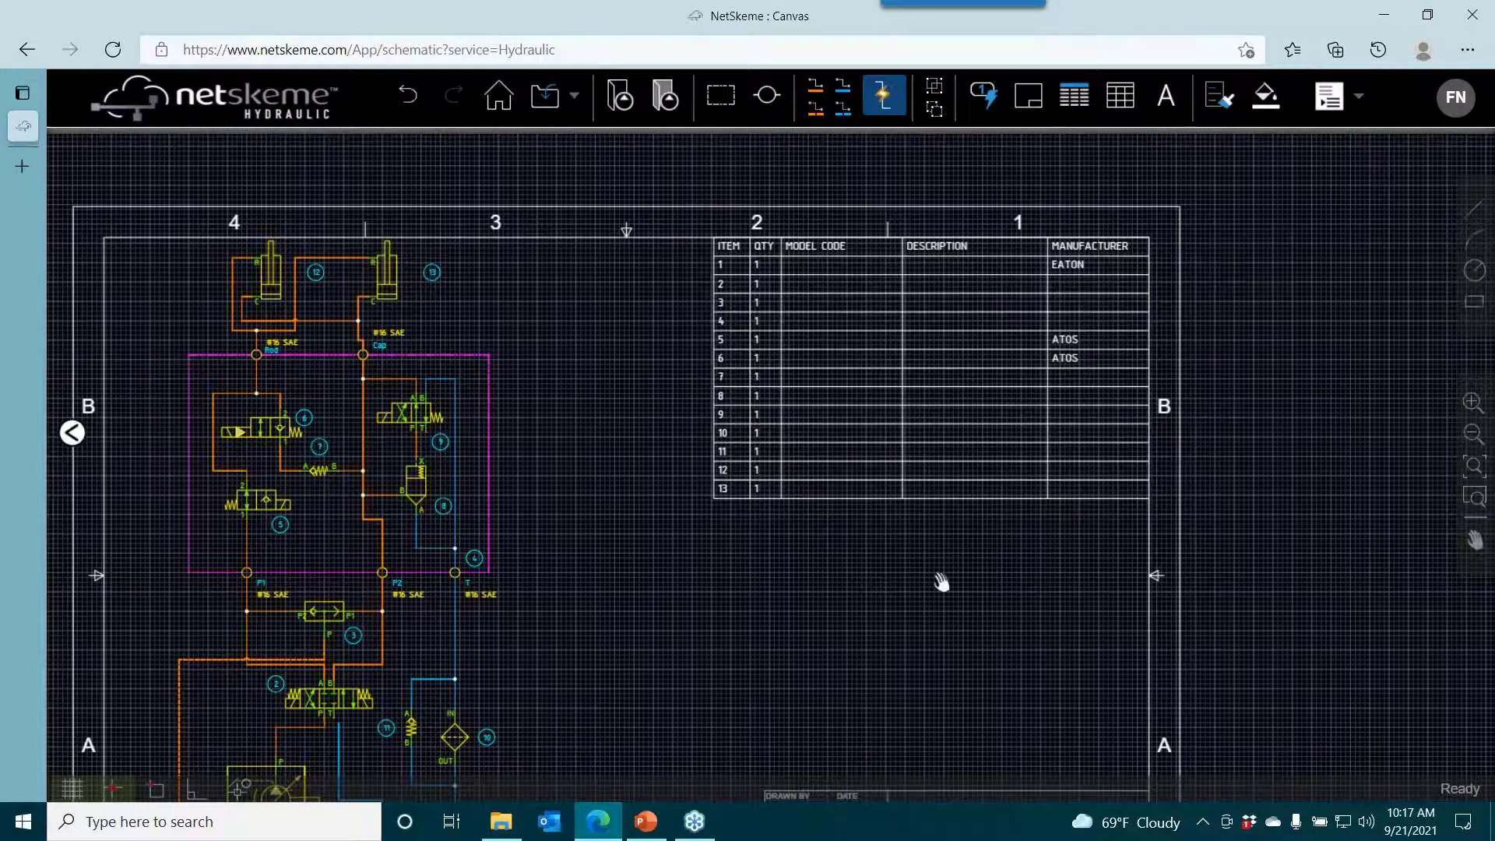
Copy check valve 7 to two empty spots below it inside the enclosure.
{"action": "left_click_drag", "start_coordinate": [941, 582], "coordinate": [922, 418]}
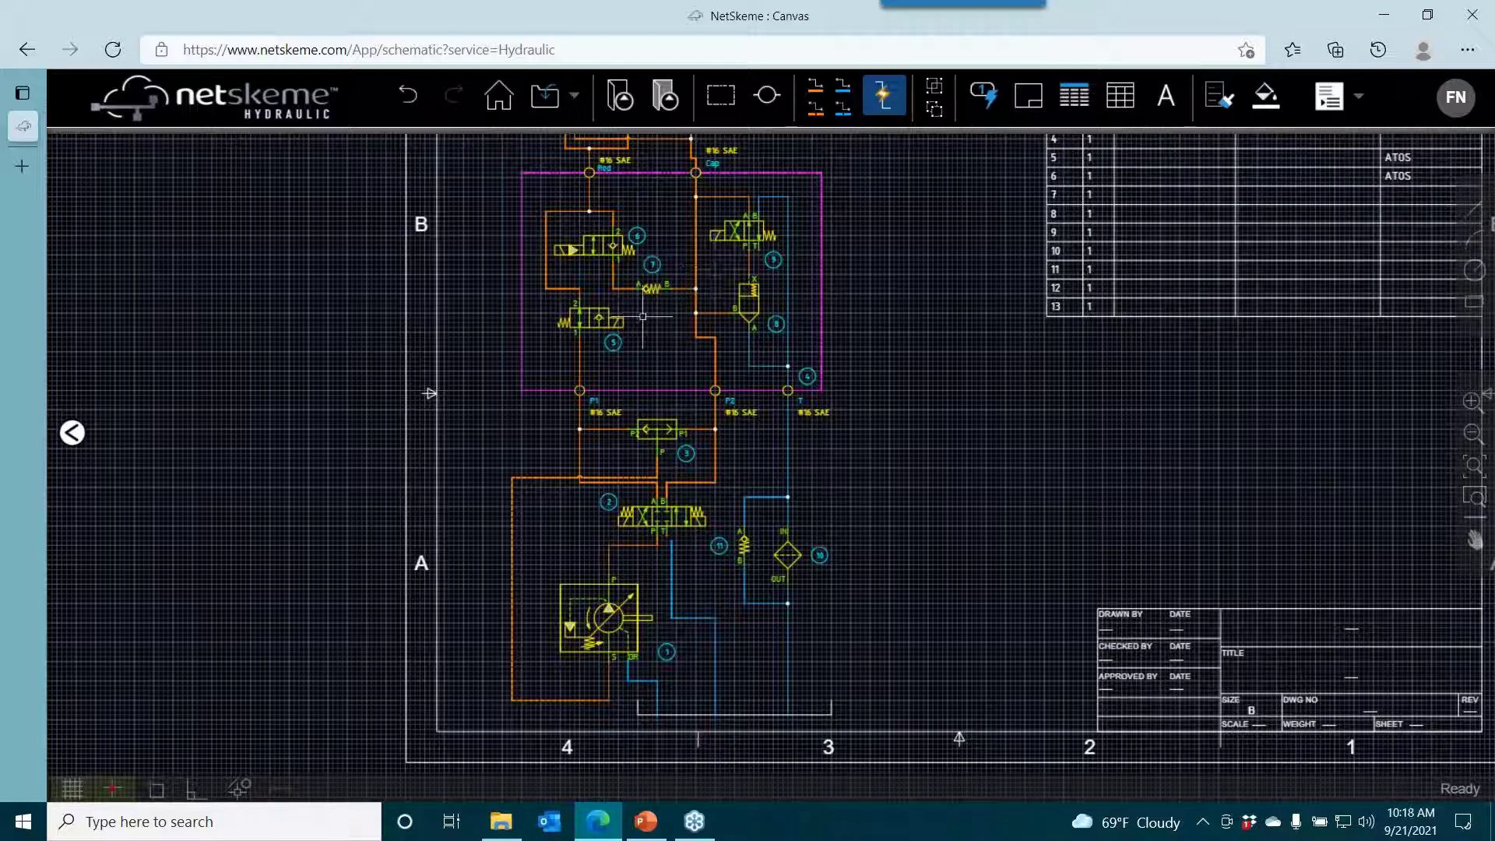
{"action": "scroll", "coordinate": [651, 320], "scroll_direction": "up", "scroll_amount": 5}
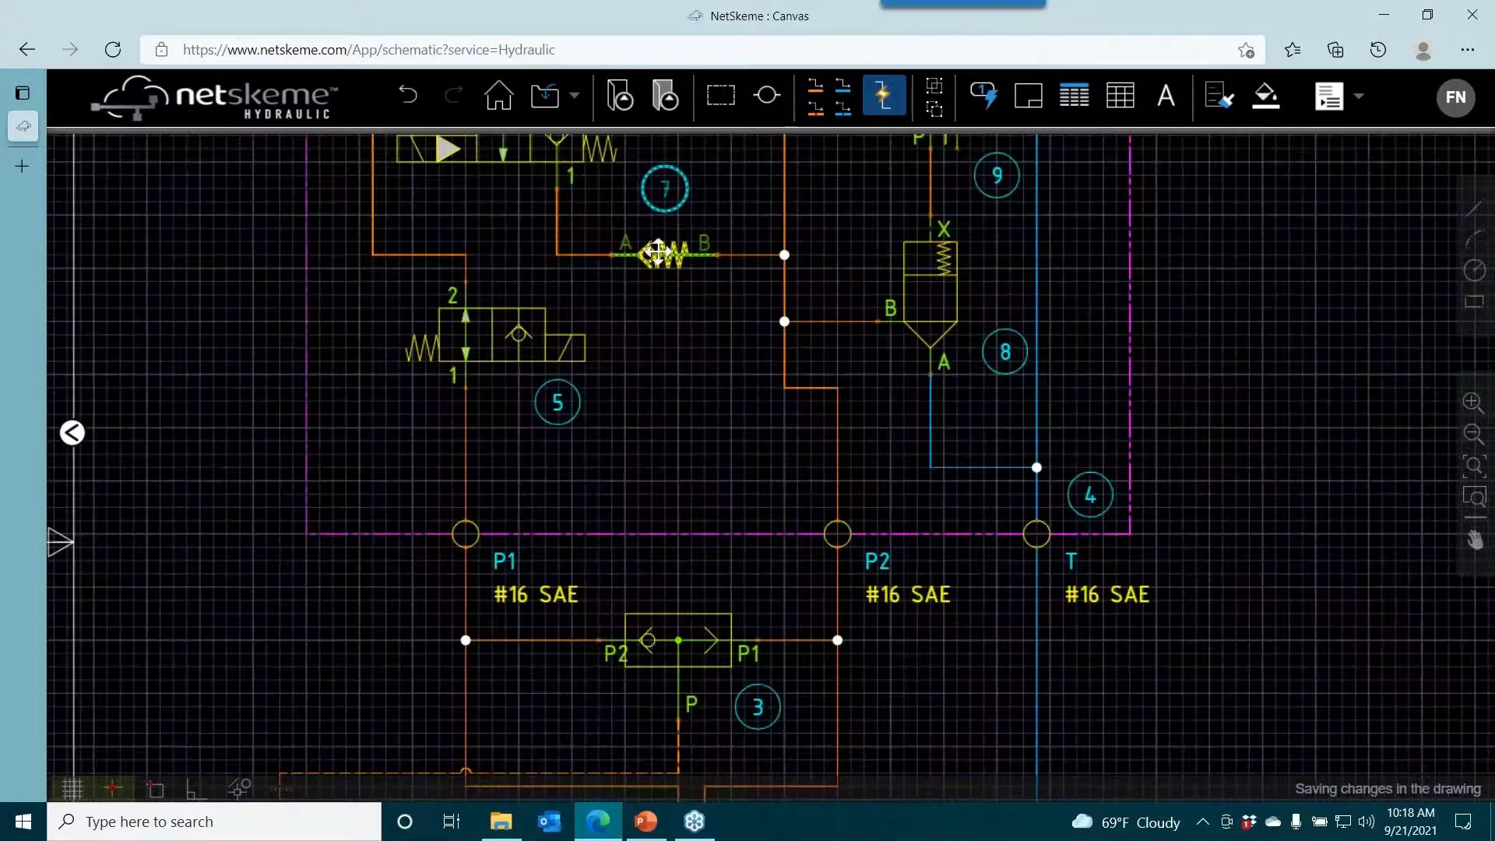
{"action": "left_click", "coordinate": [656, 253]}
{"action": "right_click", "coordinate": [659, 251]}
{"action": "left_click", "coordinate": [717, 371]}
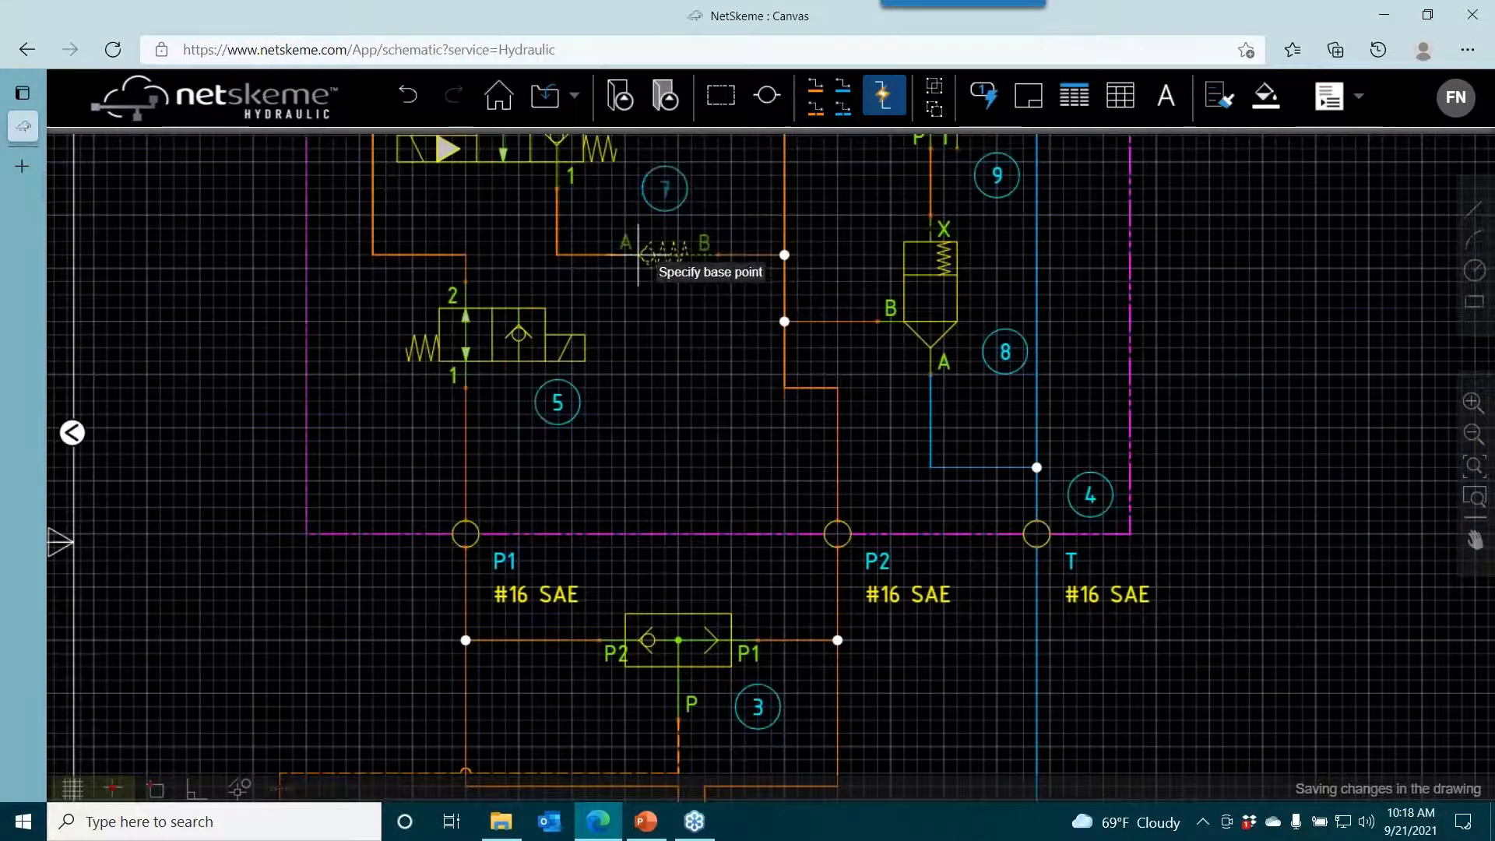
{"action": "left_click", "coordinate": [640, 253]}
{"action": "left_click", "coordinate": [640, 387]}
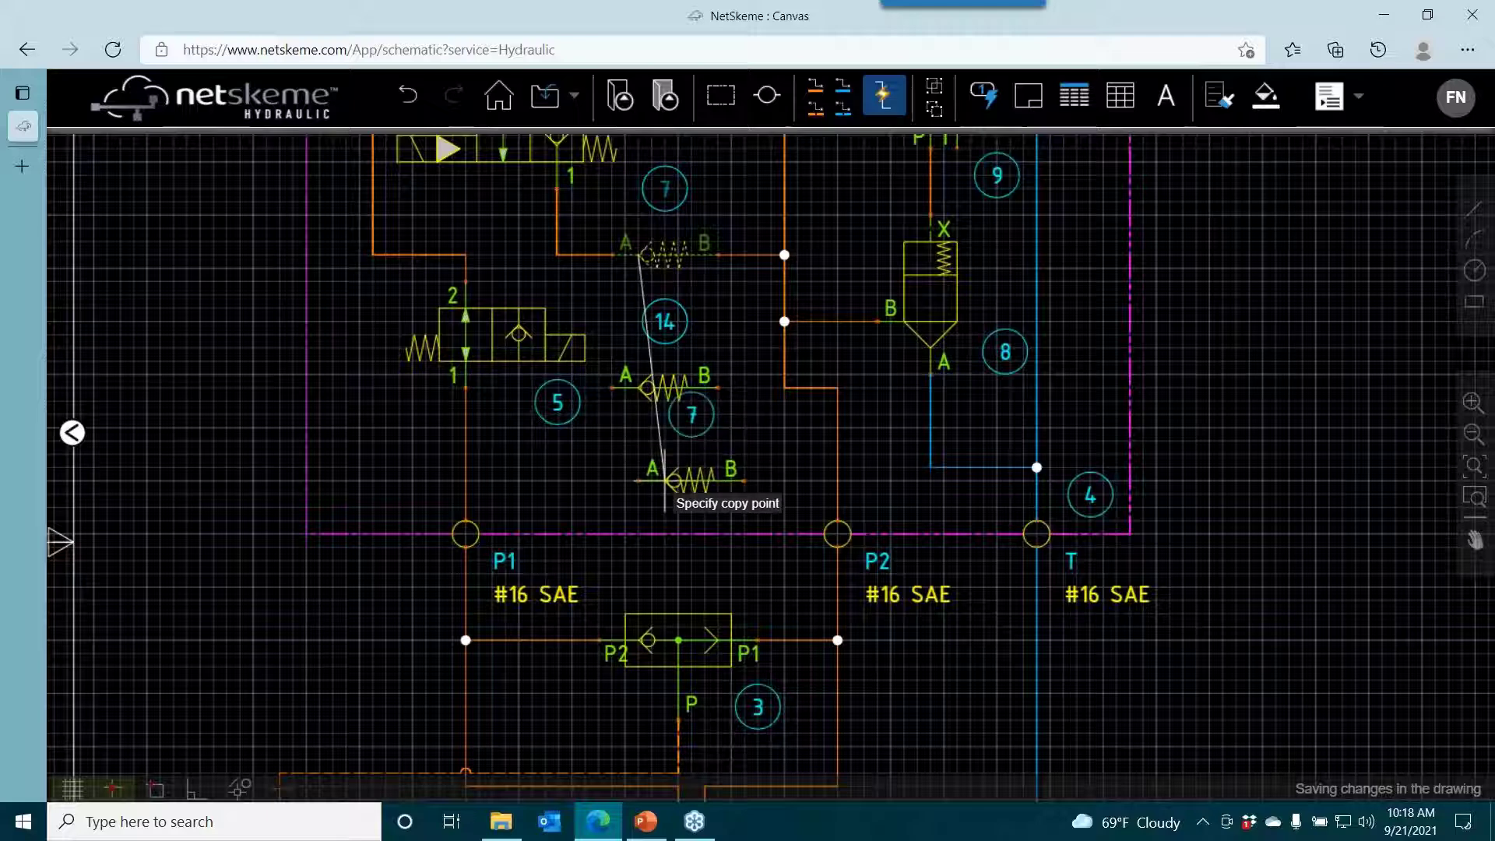
{"action": "left_click", "coordinate": [668, 480]}
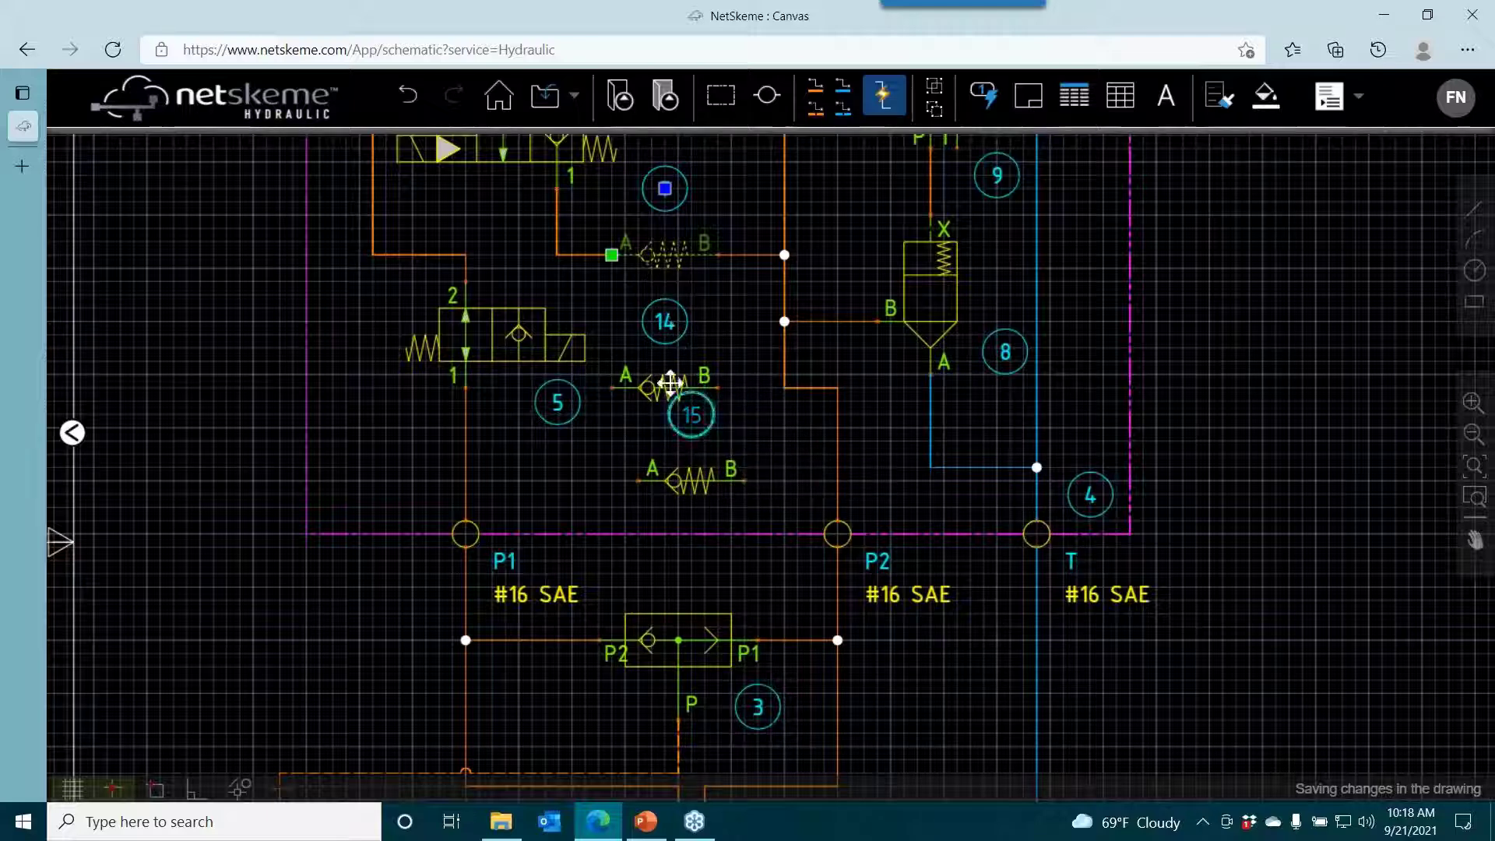
{"action": "key", "text": "Escape"}
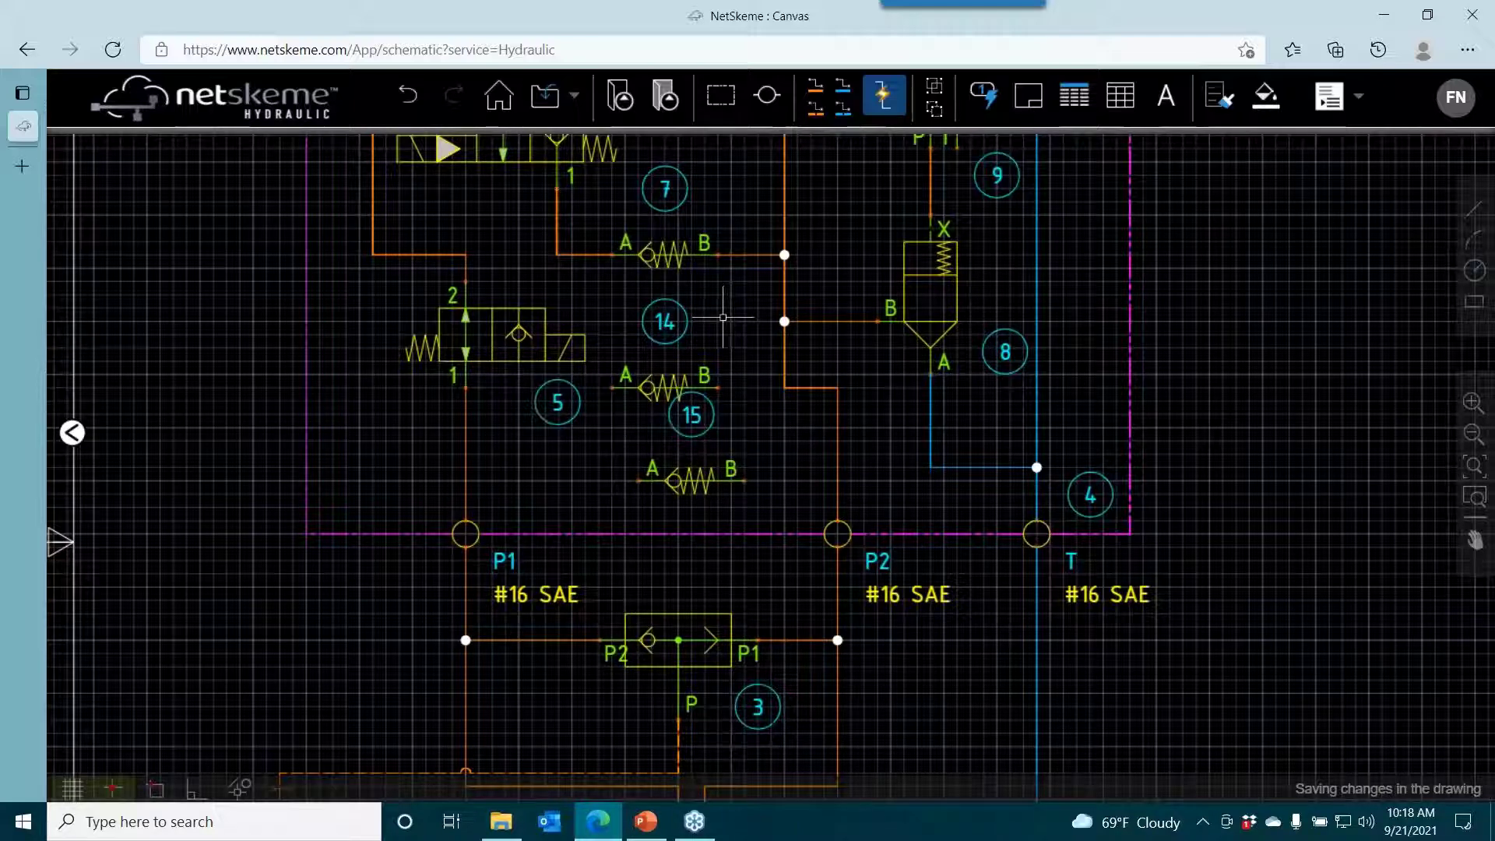
Delete check valve copy 14 from the enclosure.
{"action": "left_click", "coordinate": [664, 321]}
{"action": "left_click", "coordinate": [646, 385]}
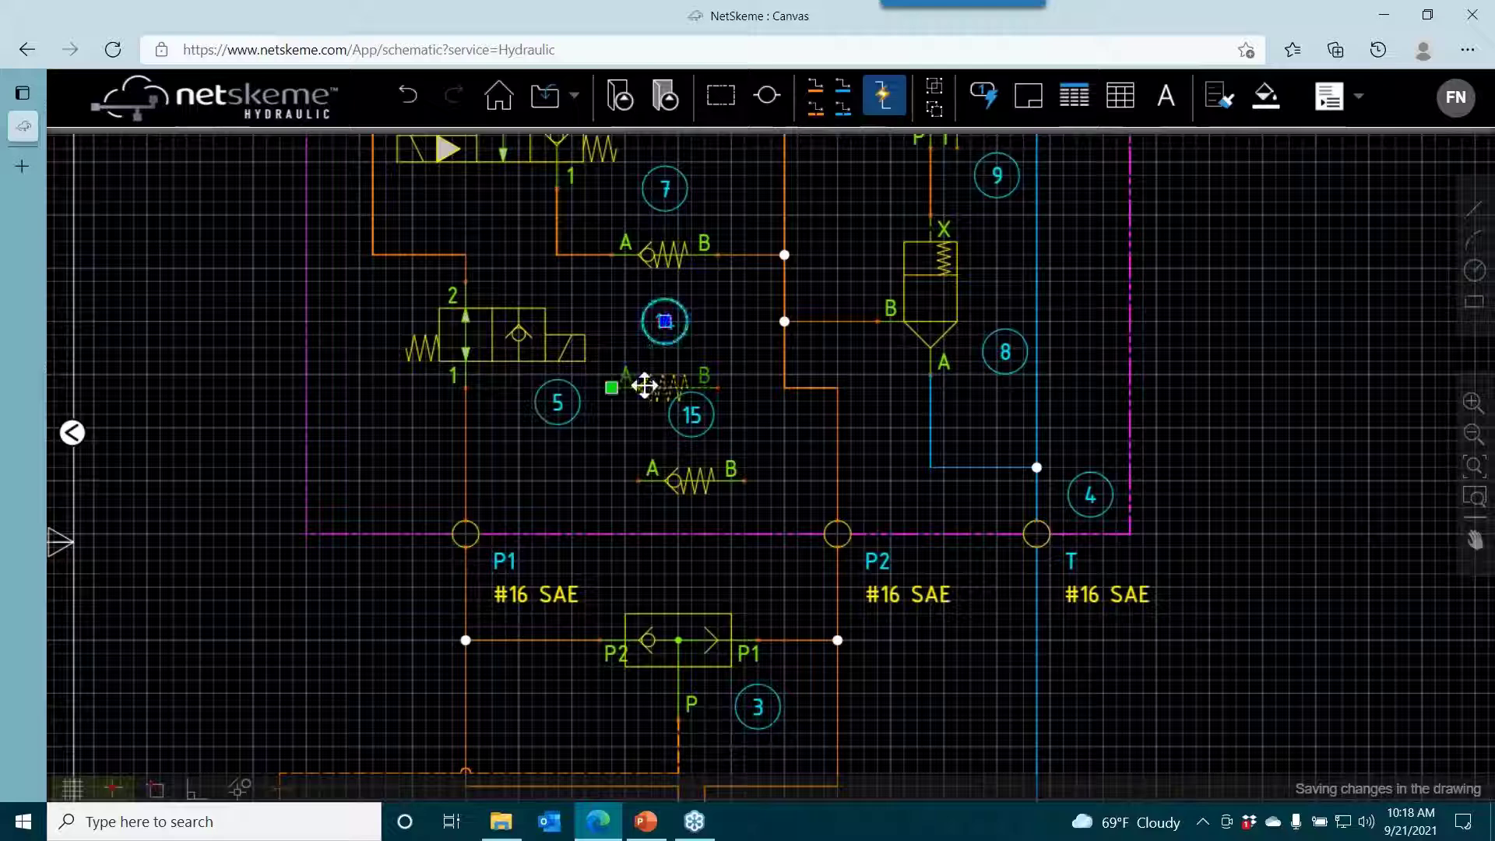
{"action": "key", "text": "Delete"}
Duplicate check valve copy 15 just beneath check valve 7, and delete both extra check valves.
{"action": "left_click", "coordinate": [692, 414]}
{"action": "left_click", "coordinate": [697, 478]}
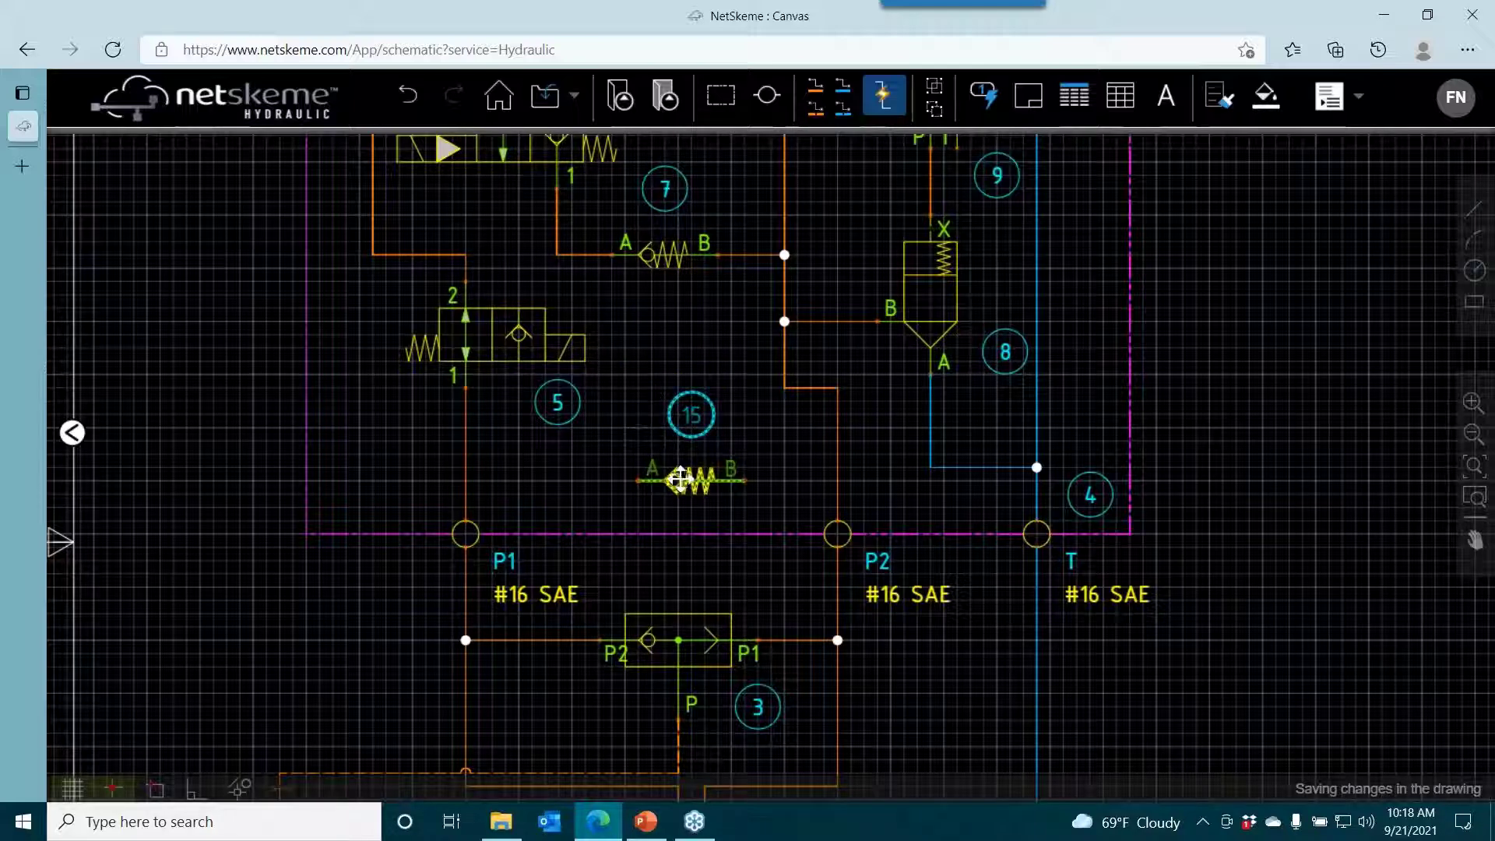
{"action": "right_click", "coordinate": [683, 479]}
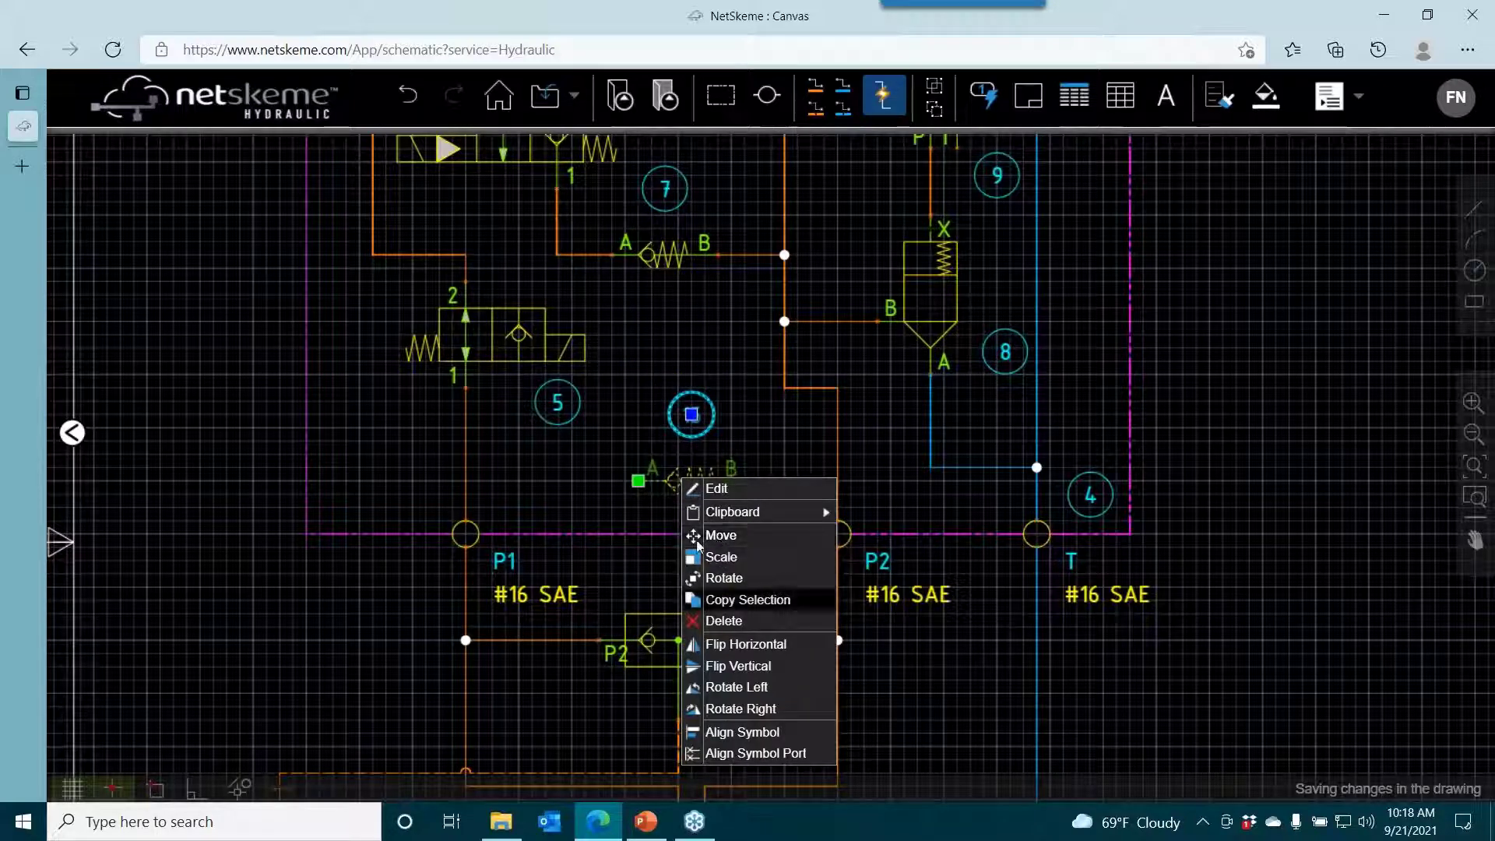
{"action": "left_click", "coordinate": [724, 600]}
{"action": "left_click", "coordinate": [773, 453]}
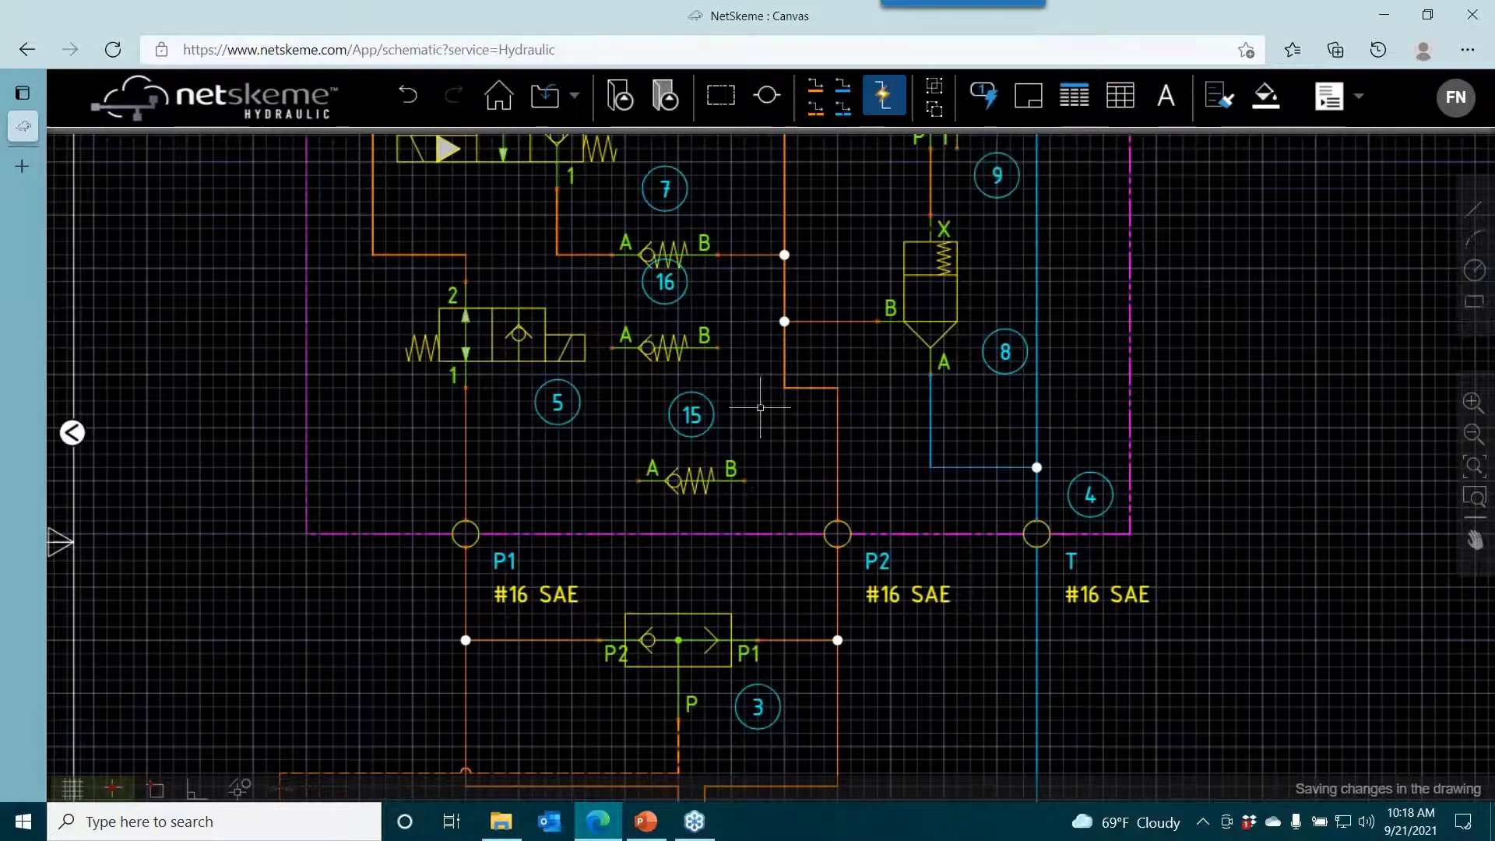
{"action": "left_click_drag", "start_coordinate": [775, 505], "coordinate": [671, 313]}
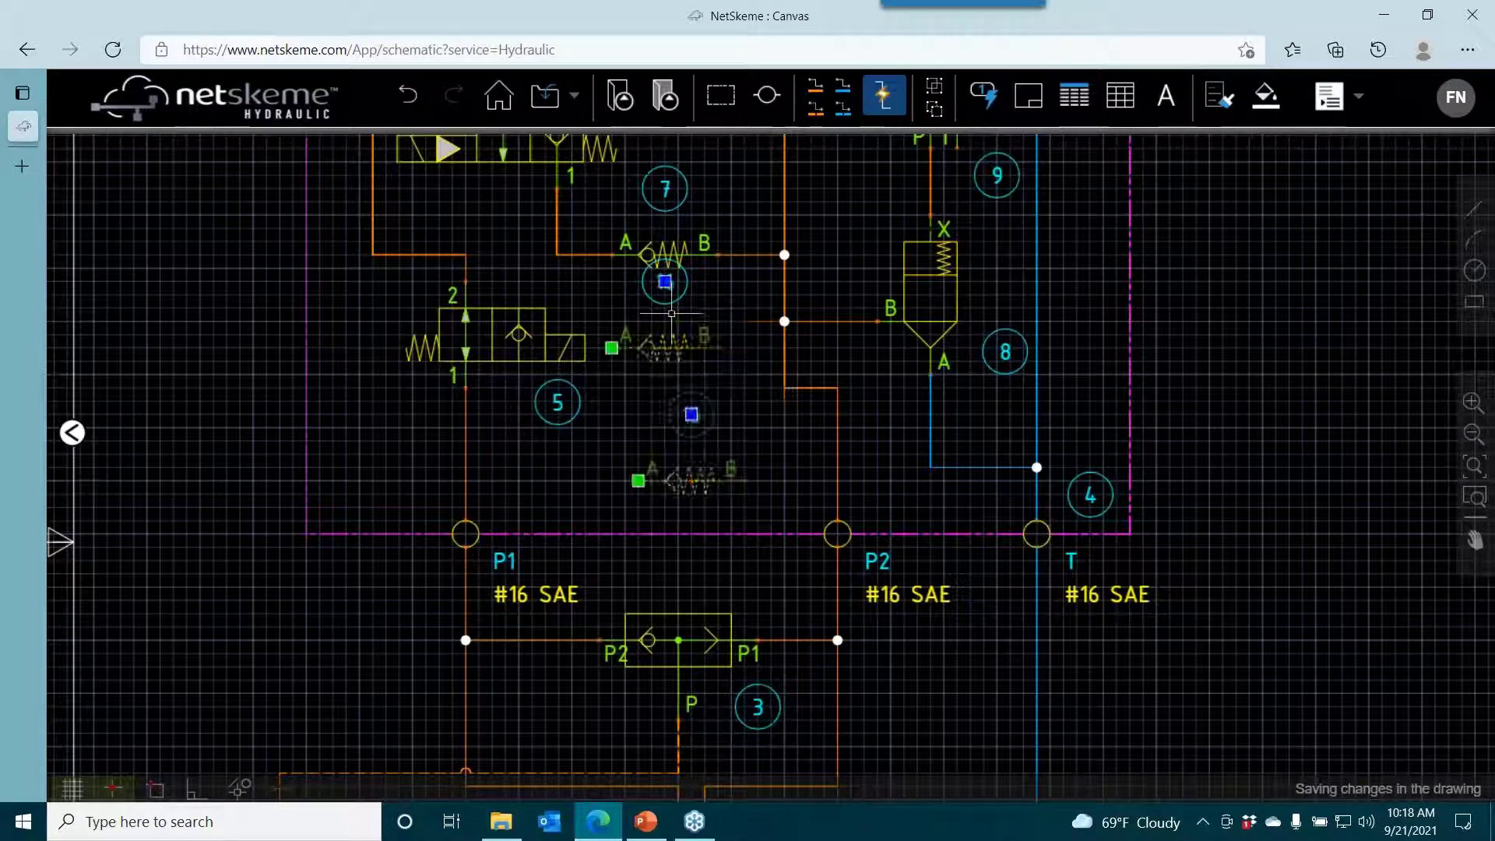
{"action": "key", "text": "Delete"}
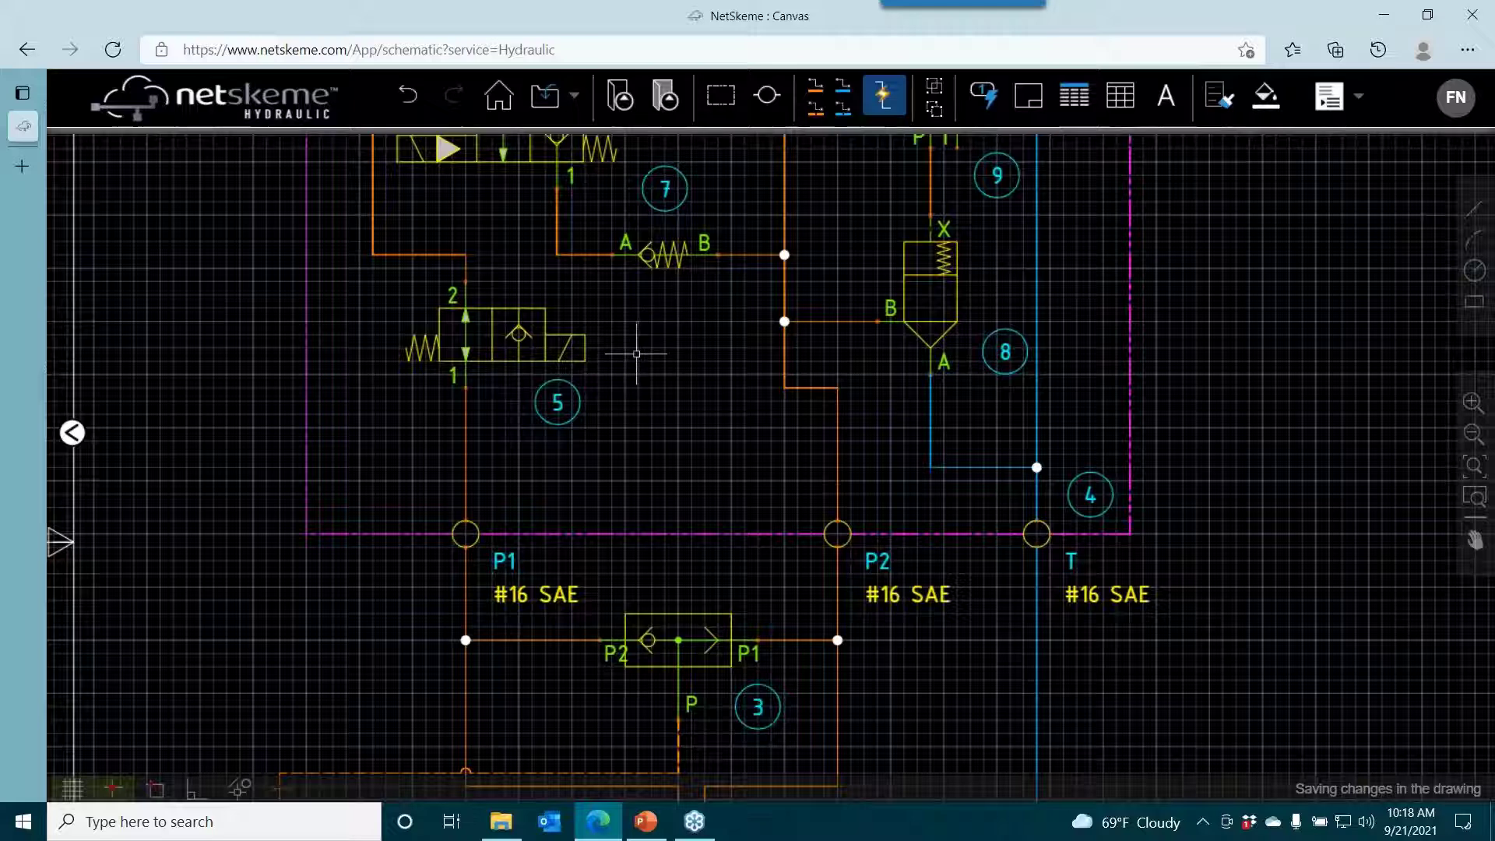
Change the color of the reservoir outline below the pump to yellow.
{"action": "scroll", "coordinate": [584, 381], "scroll_direction": "down", "scroll_amount": 3}
{"action": "left_click_drag", "start_coordinate": [815, 493], "coordinate": [658, 619]}
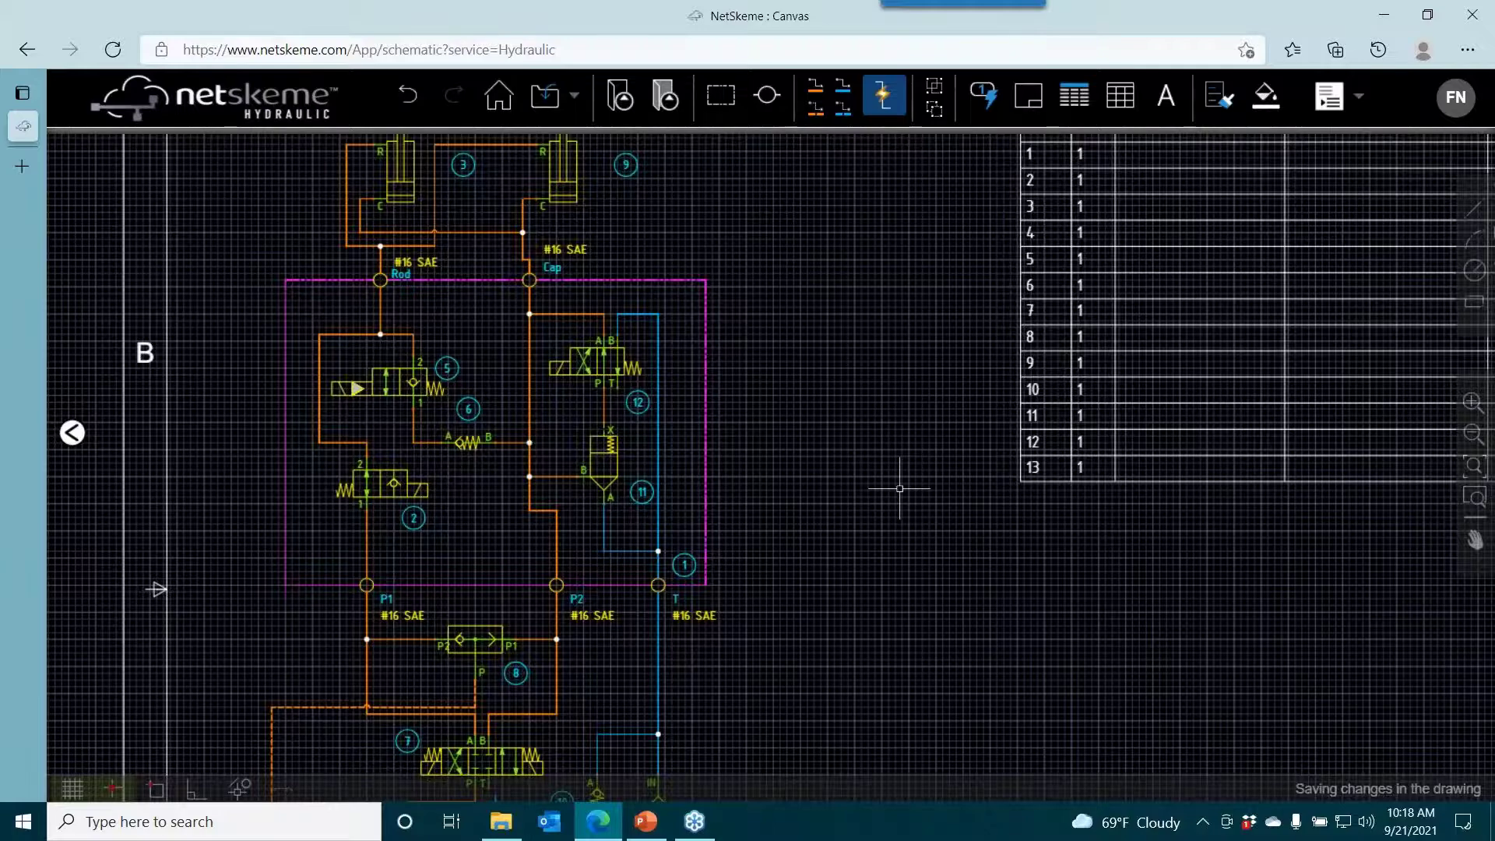
{"action": "scroll", "coordinate": [857, 514], "scroll_direction": "down", "scroll_amount": 3}
{"action": "scroll", "coordinate": [733, 447], "scroll_direction": "up", "scroll_amount": 3}
{"action": "left_click_drag", "start_coordinate": [732, 447], "coordinate": [804, 517]}
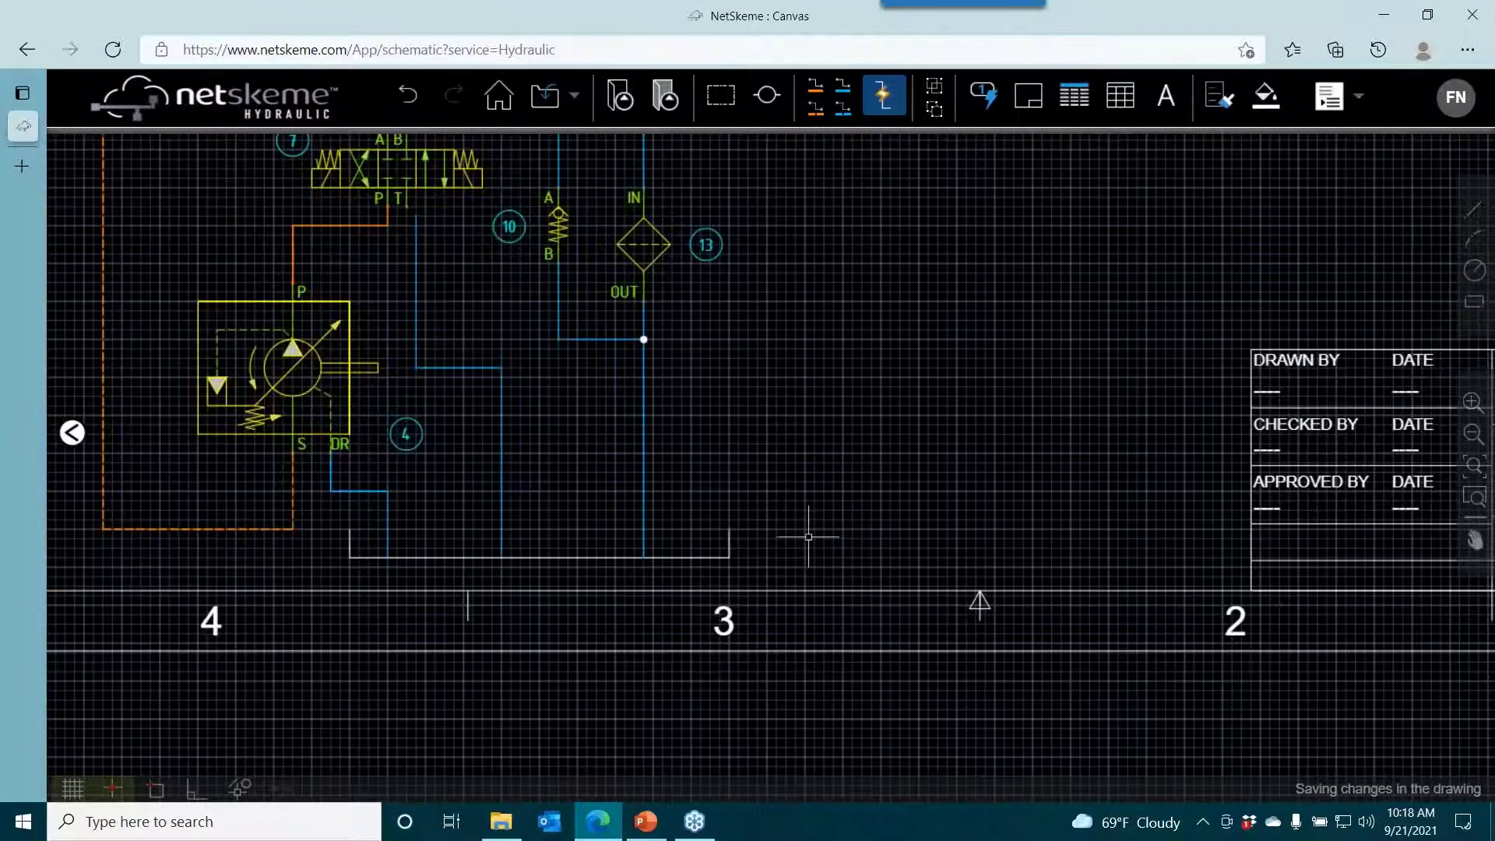
{"action": "left_click", "coordinate": [638, 556]}
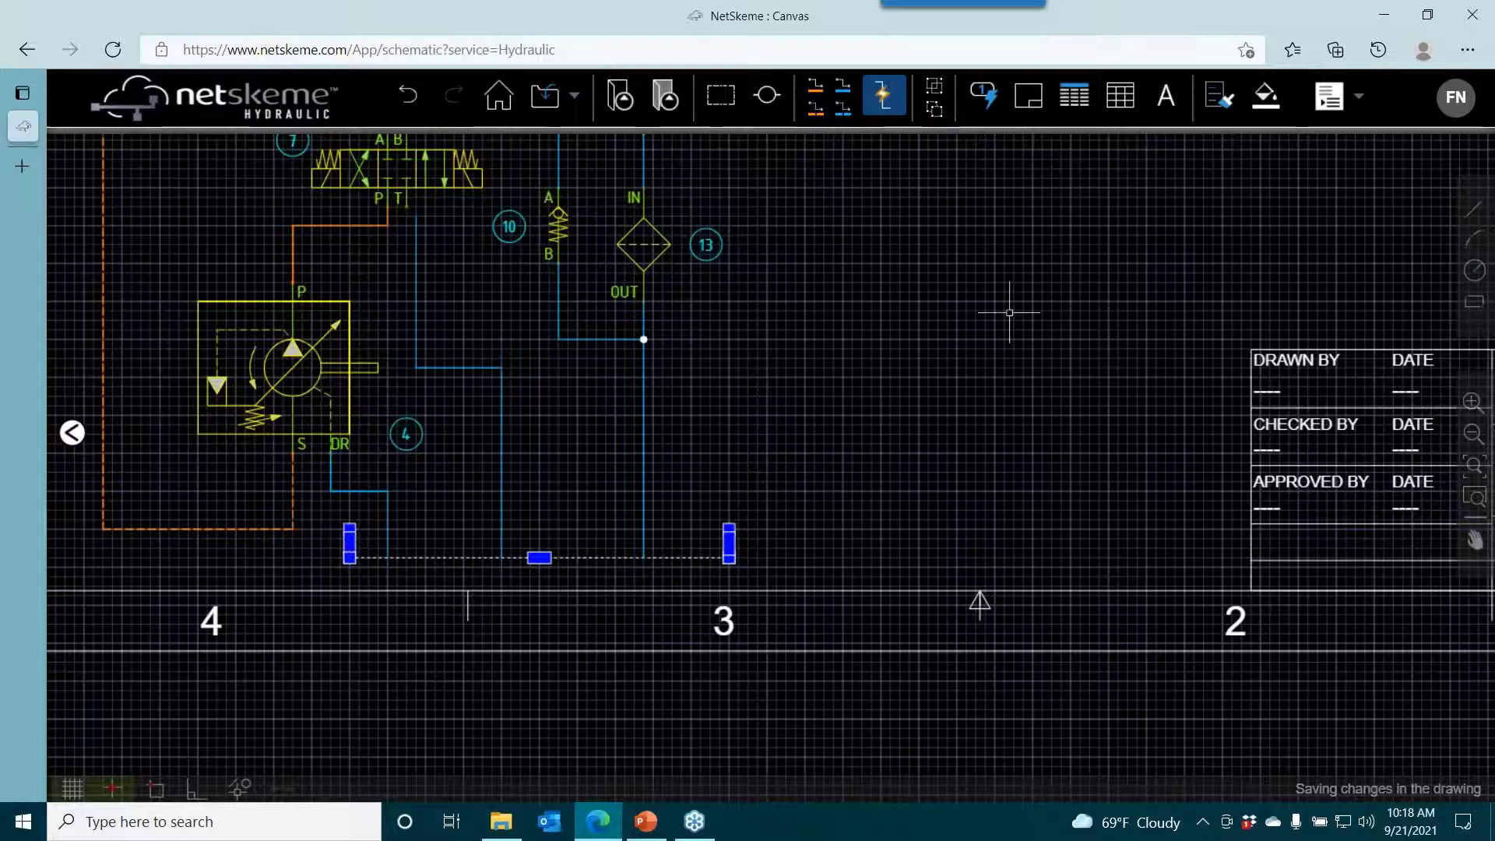
{"action": "left_click", "coordinate": [1258, 107]}
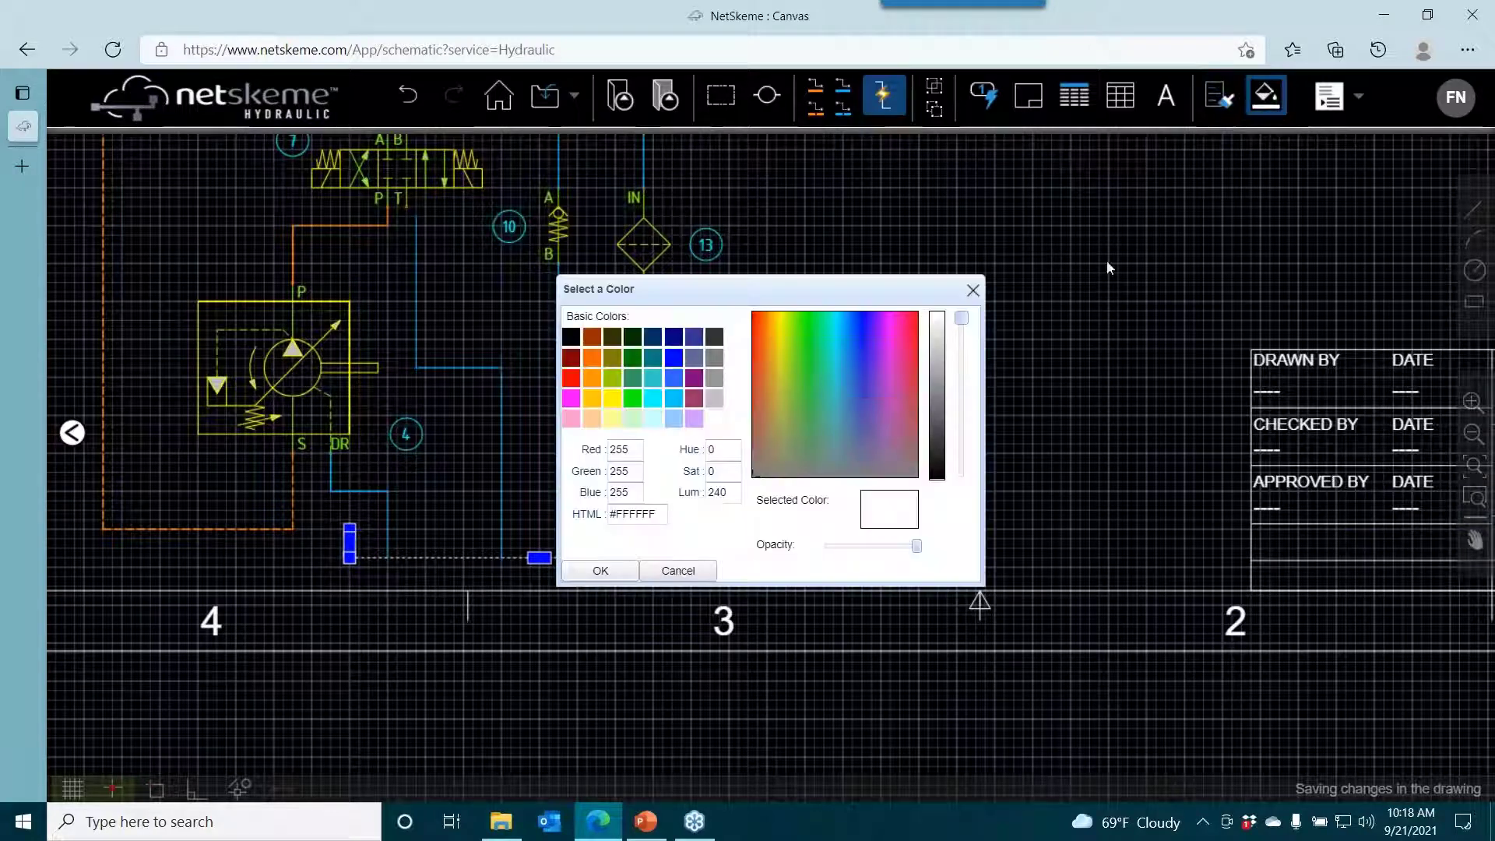
{"action": "left_click", "coordinate": [613, 399]}
{"action": "left_click", "coordinate": [603, 570]}
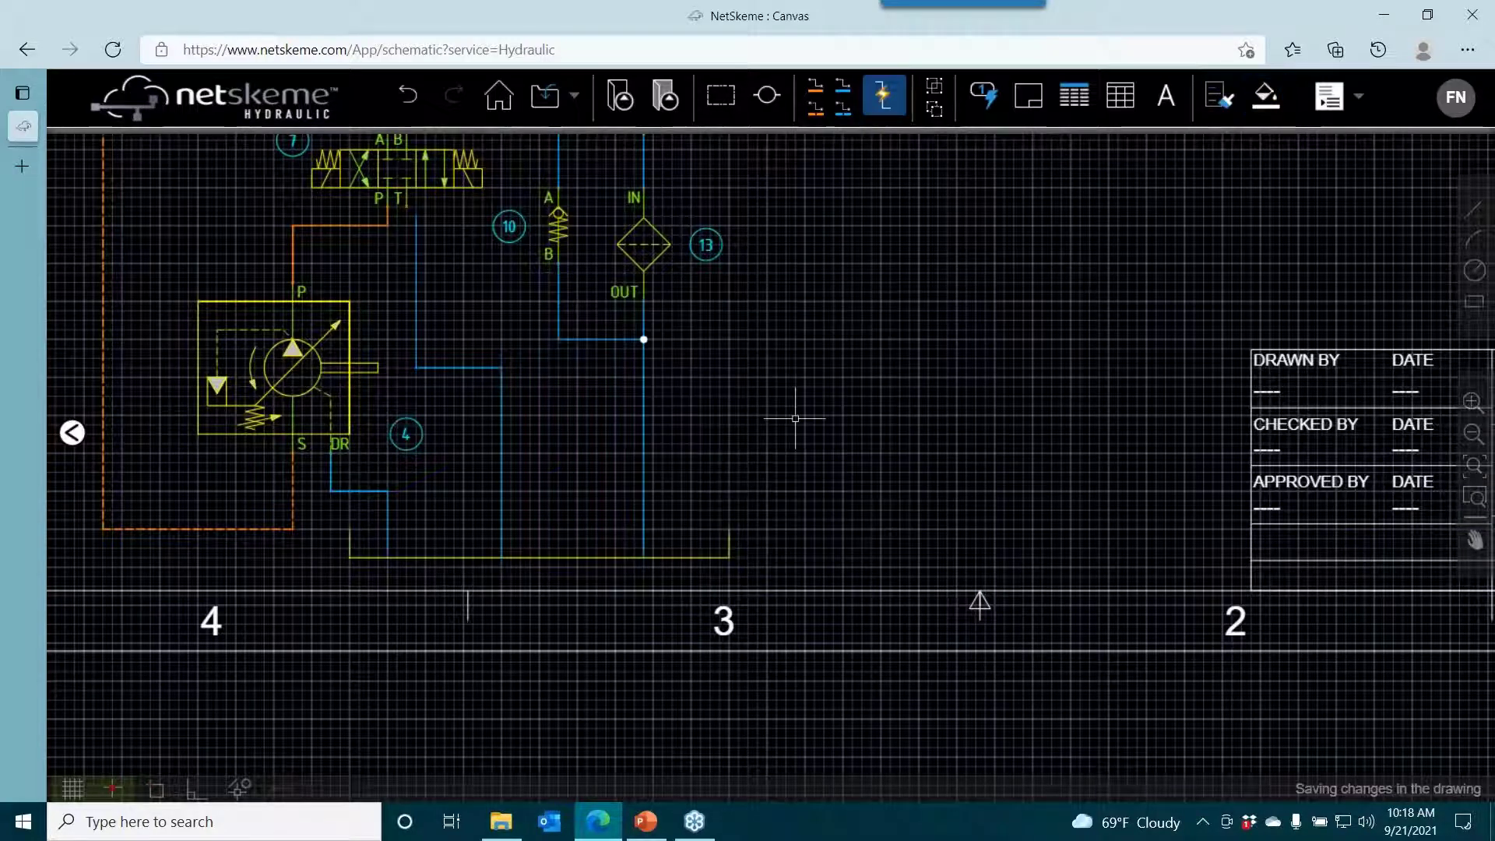
Look over the symbol categories in the Library Explorer.
{"action": "left_click_drag", "start_coordinate": [795, 418], "coordinate": [875, 398]}
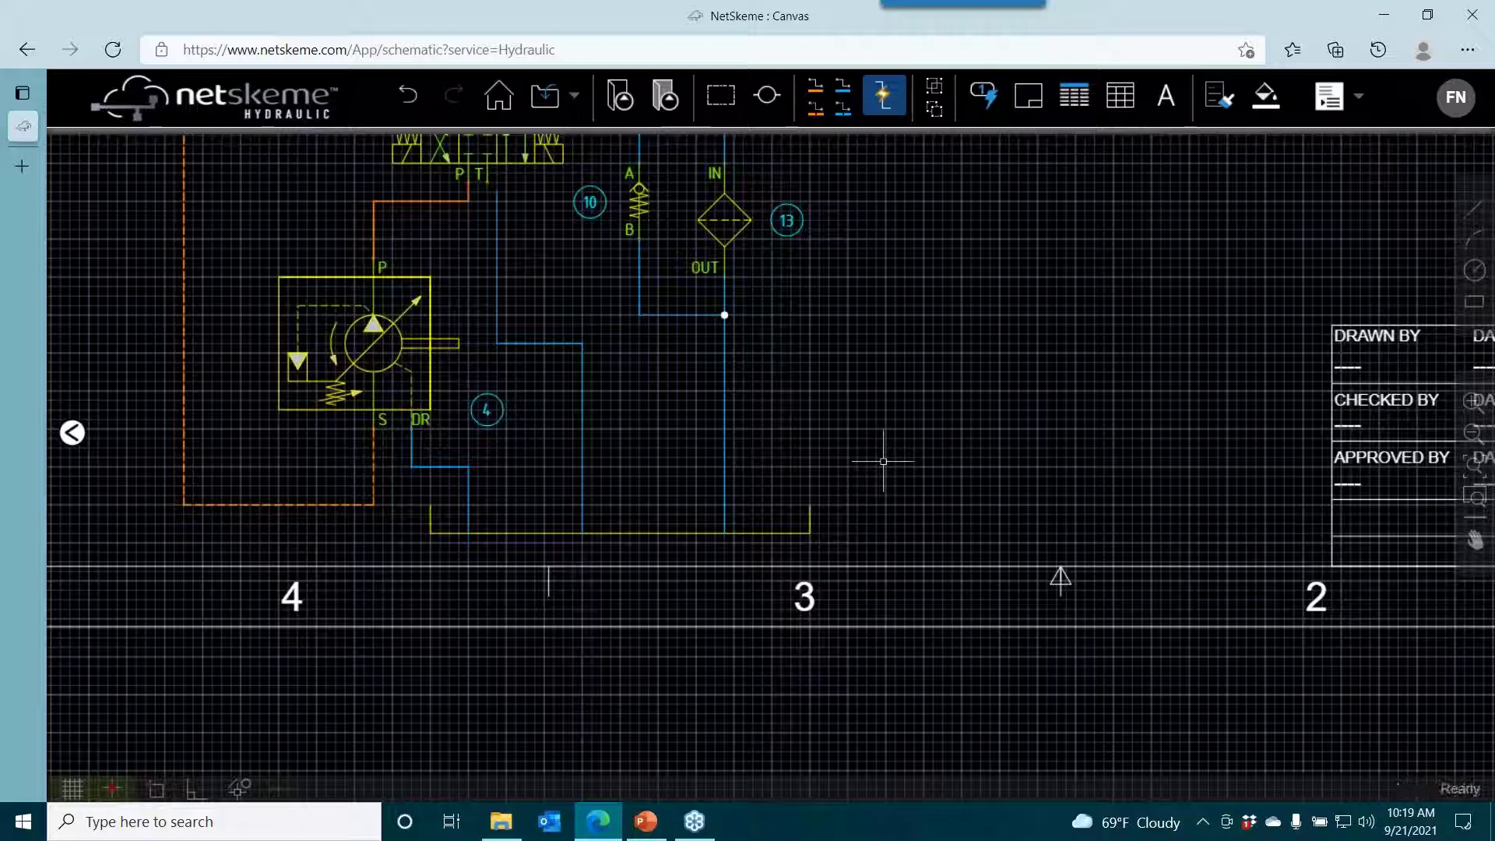
{"action": "left_click", "coordinate": [73, 432]}
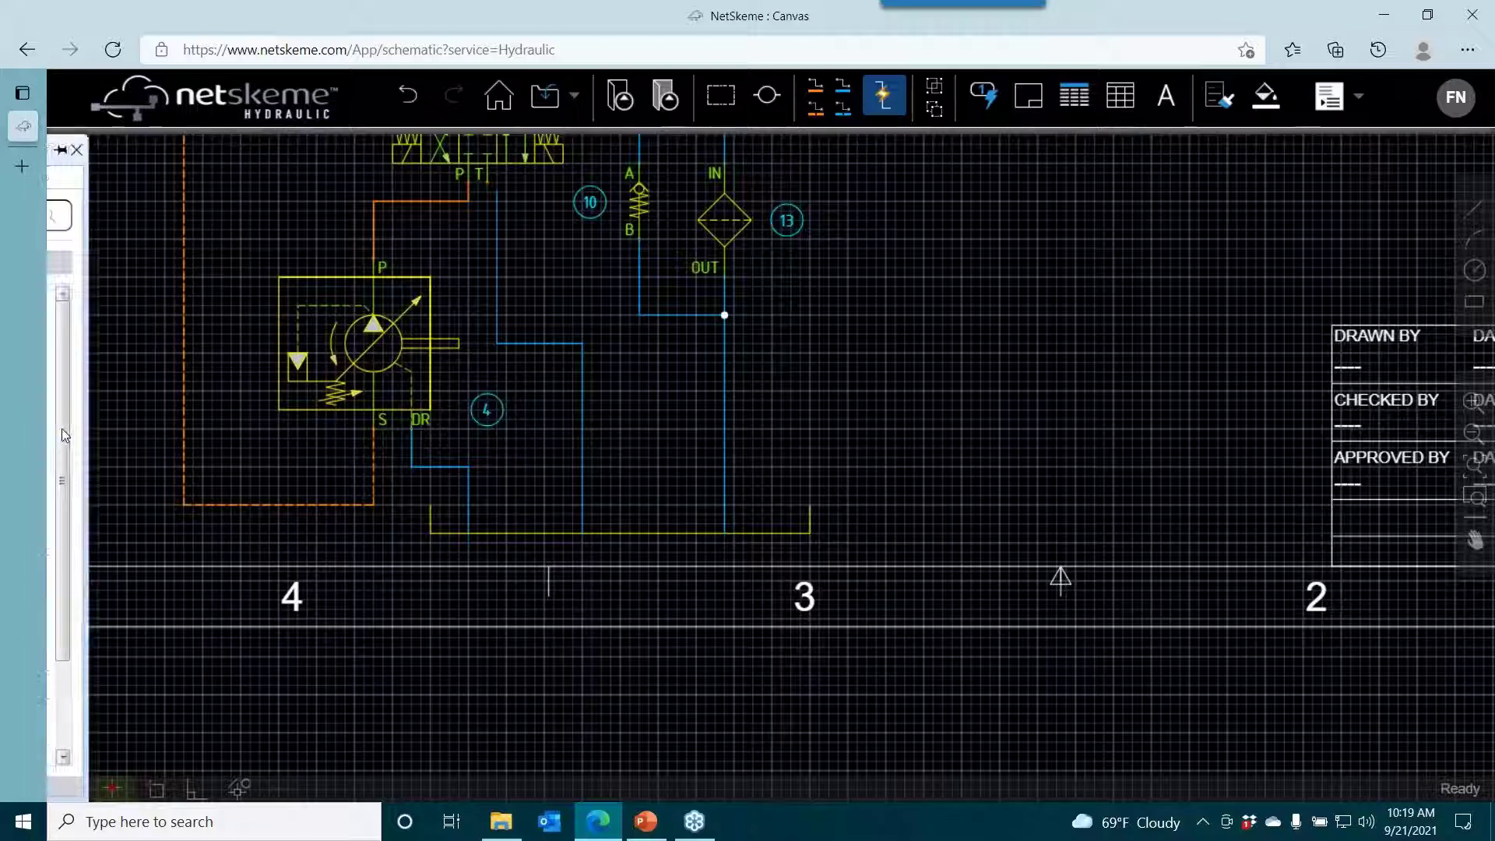
{"action": "left_click", "coordinate": [76, 265]}
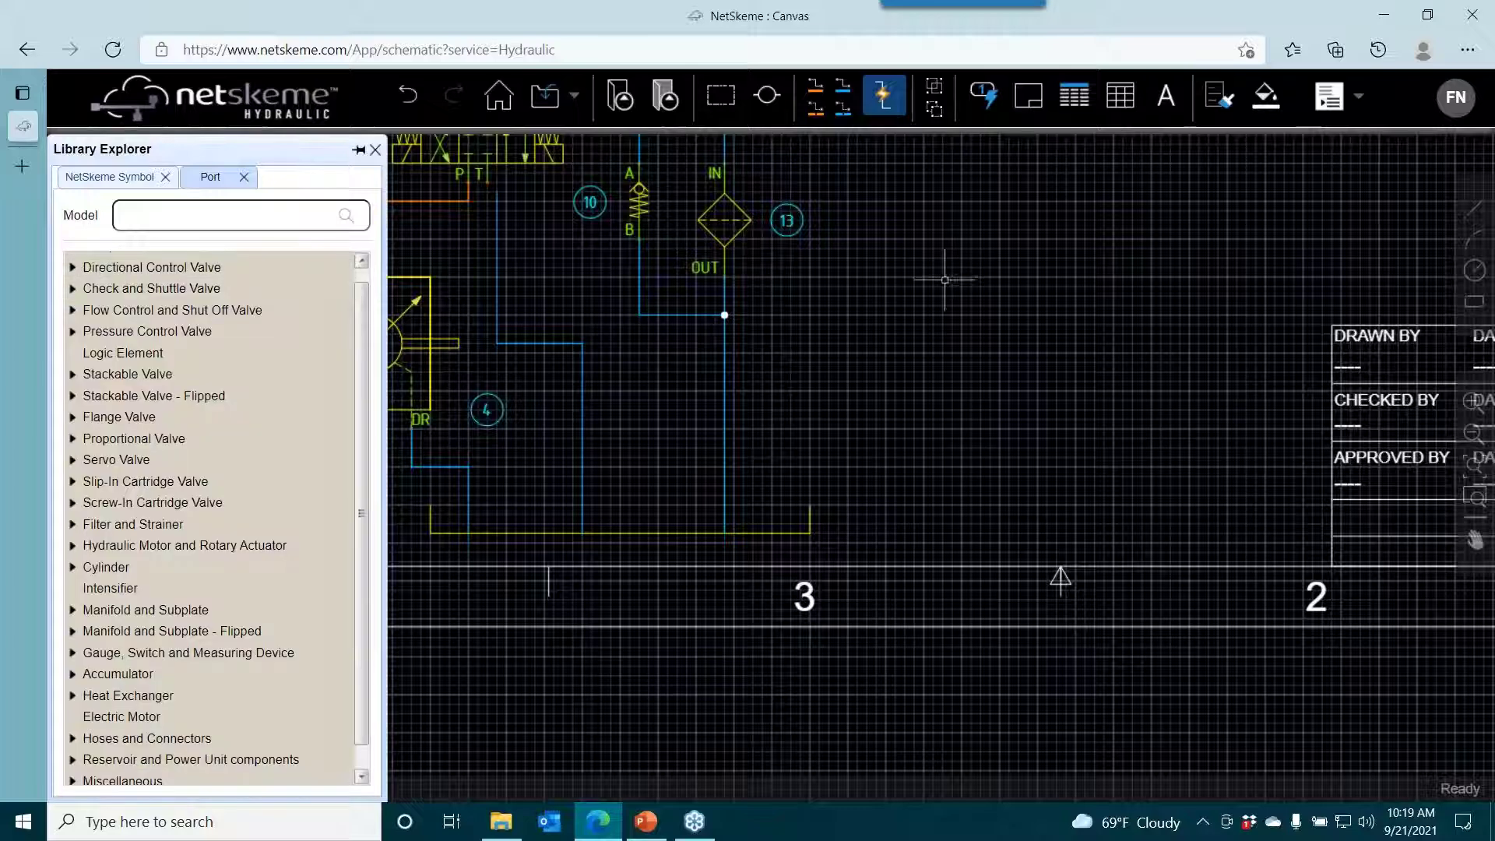
Copy the complete reservoir outline, including both end lines, to the clipboard.
{"action": "left_click", "coordinate": [789, 535]}
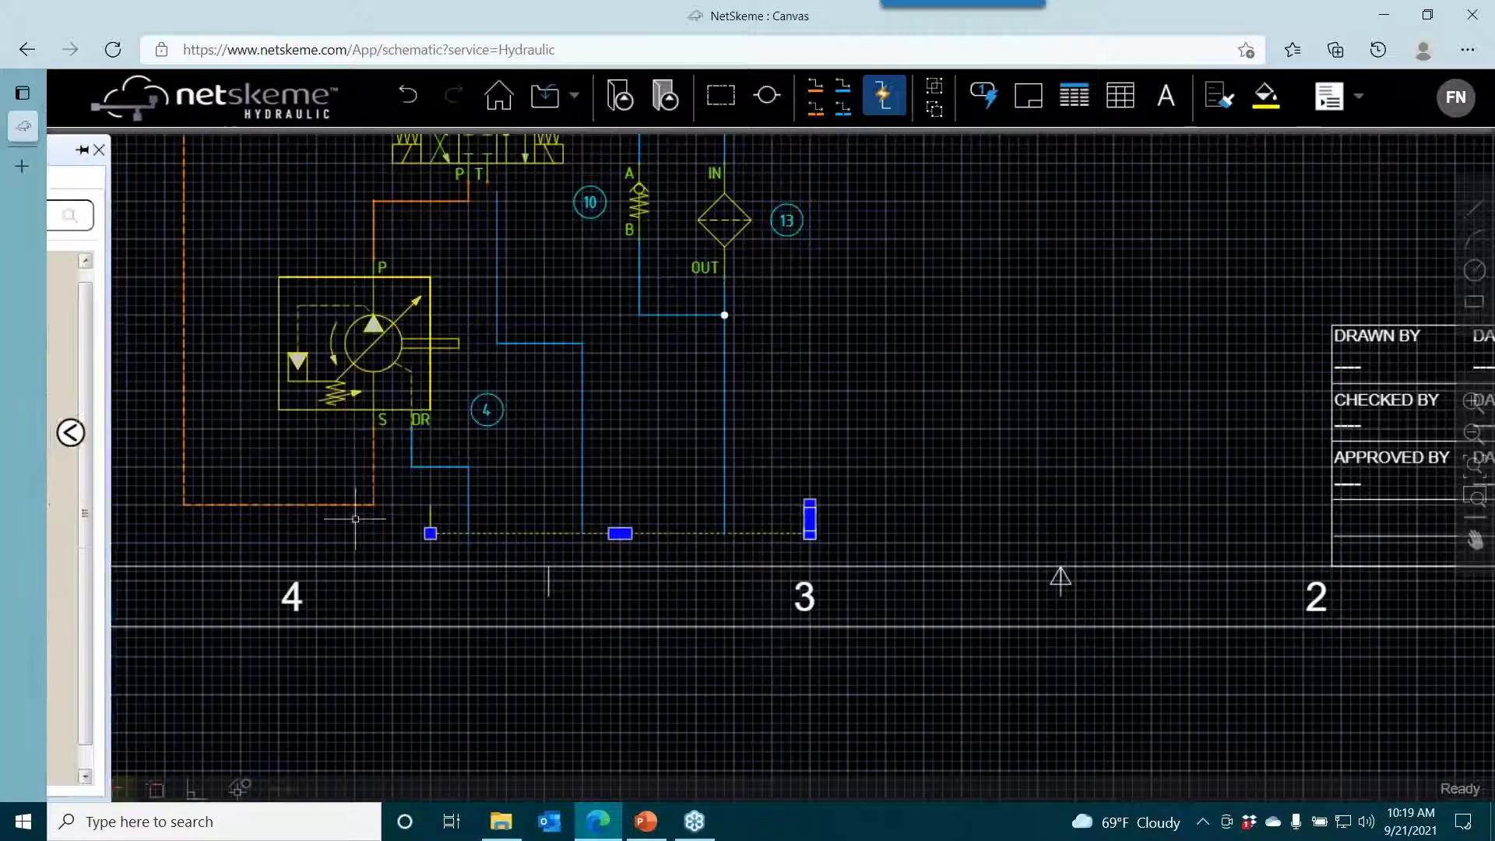
{"action": "right_click", "coordinate": [431, 513]}
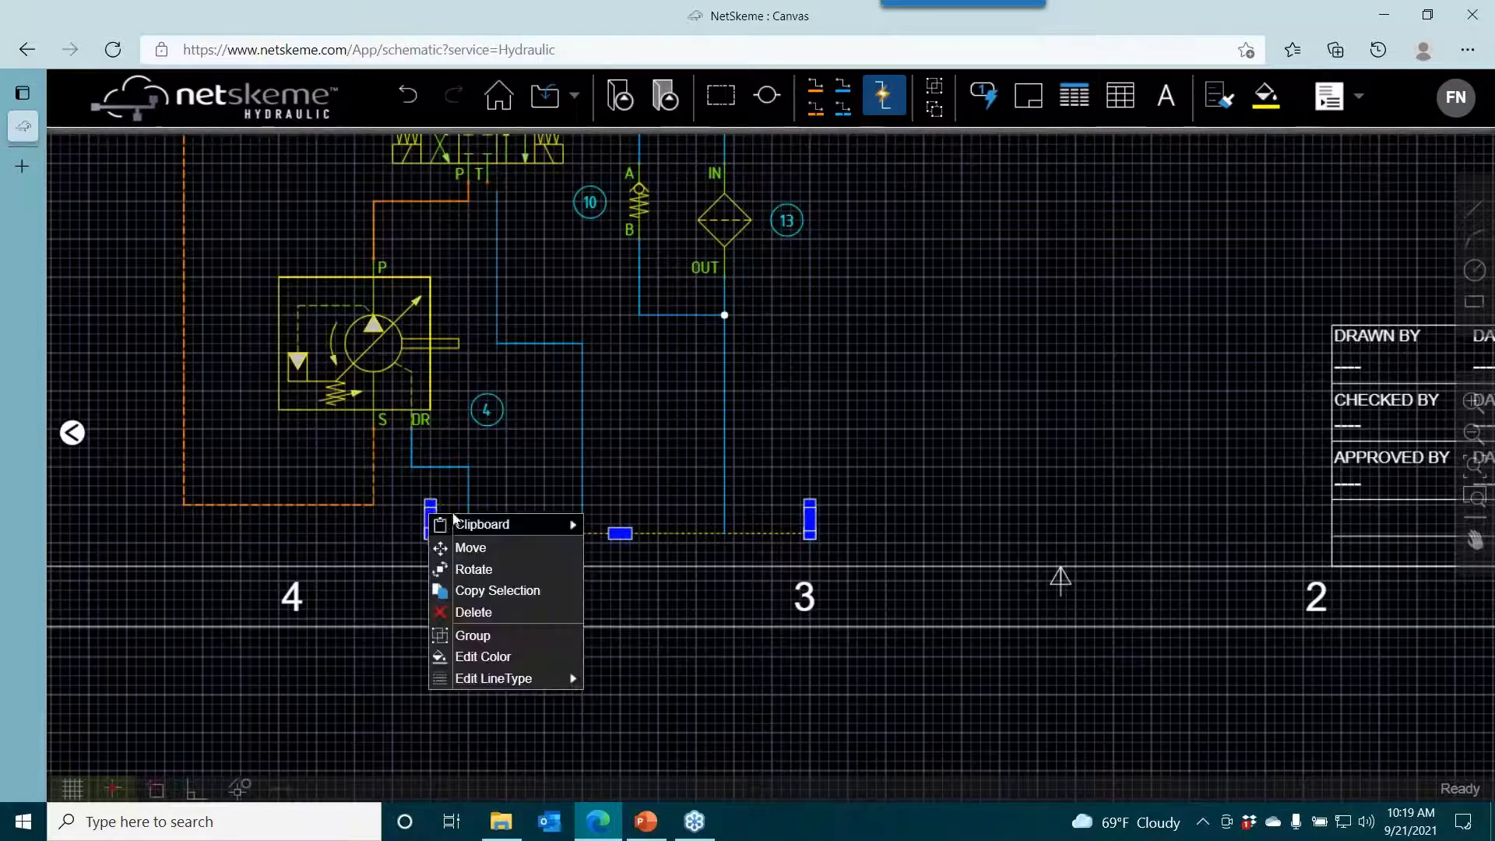
{"action": "mouse_move", "coordinate": [467, 524]}
{"action": "left_click", "coordinate": [654, 545]}
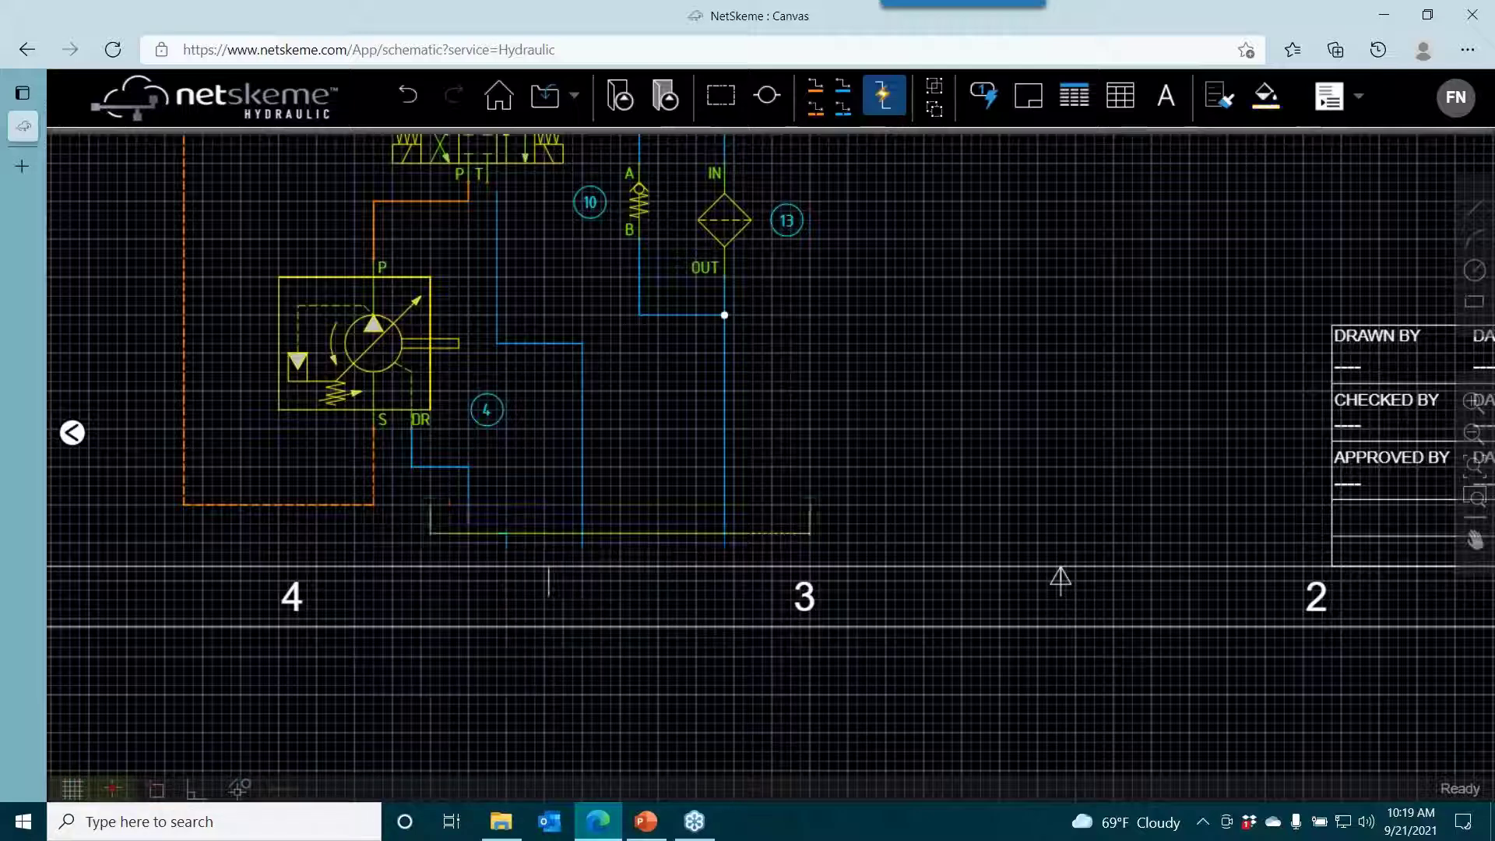
Open My Symbol Library and paste the copied reservoir outline onto the symbol building canvas.
{"action": "left_click", "coordinate": [1329, 114]}
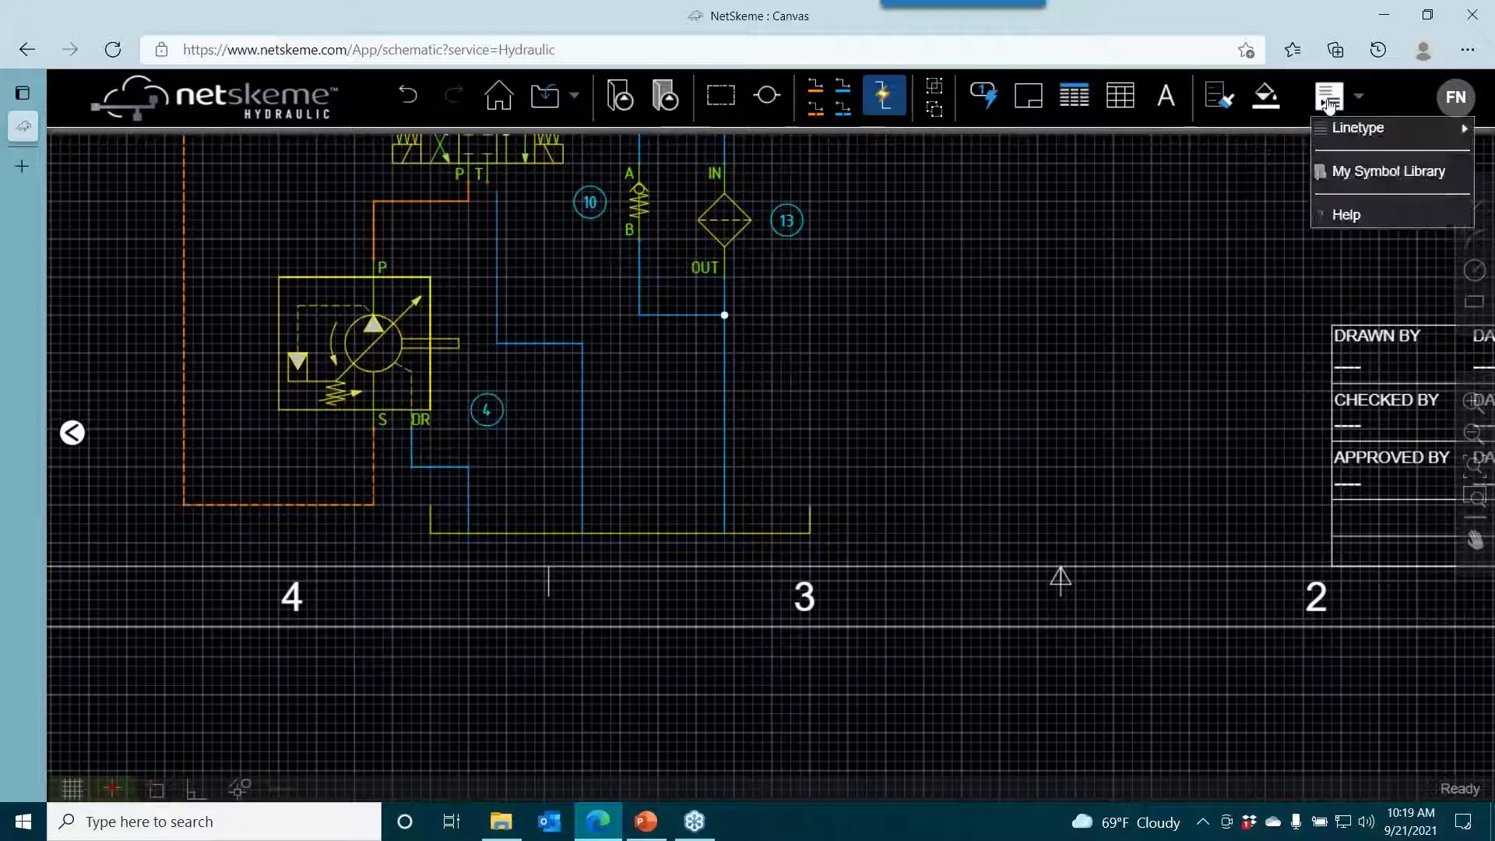
{"action": "left_click", "coordinate": [1357, 171]}
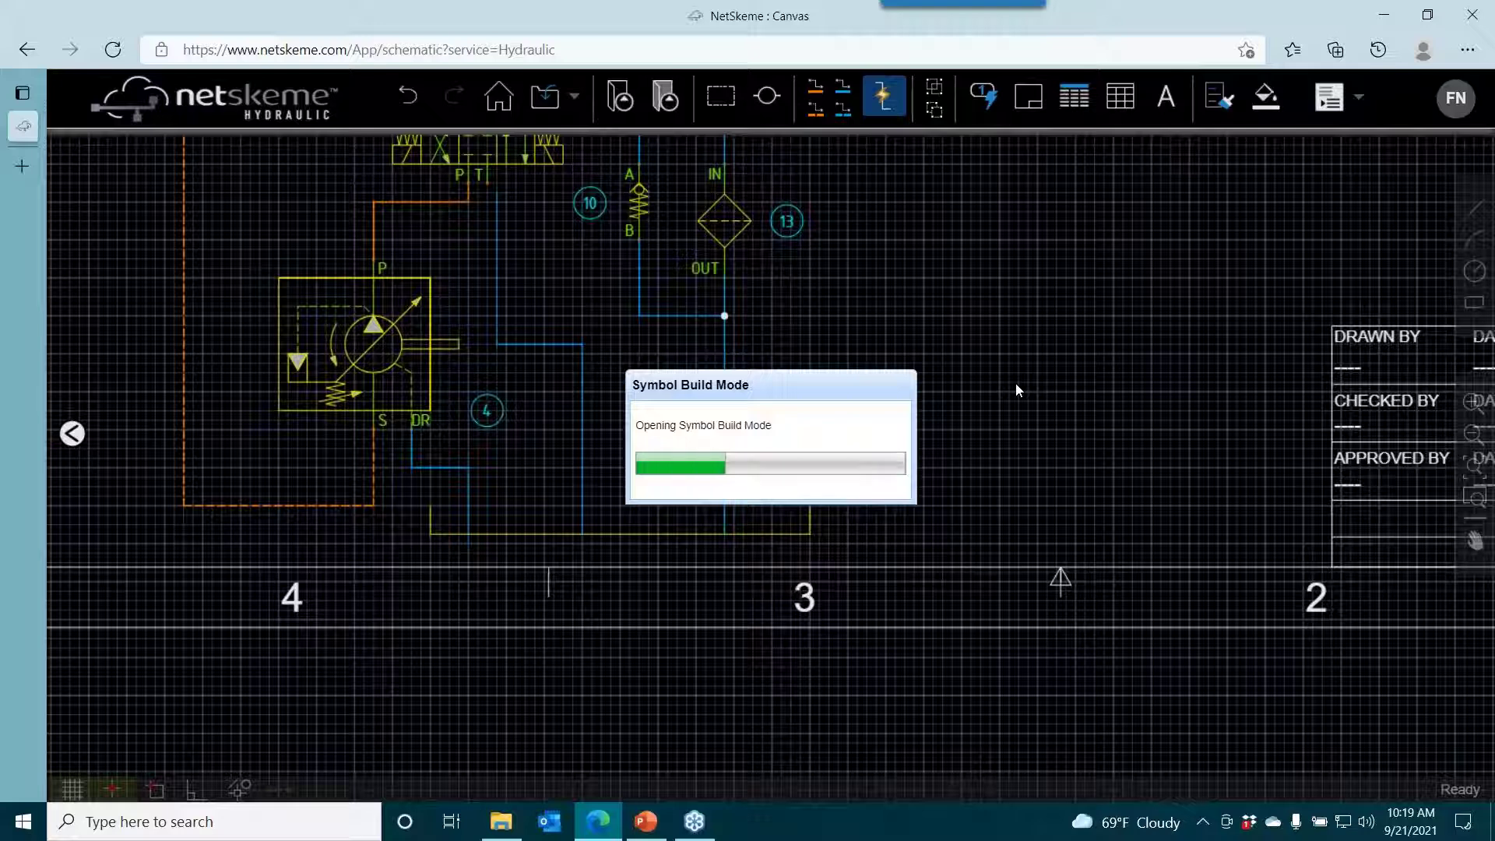
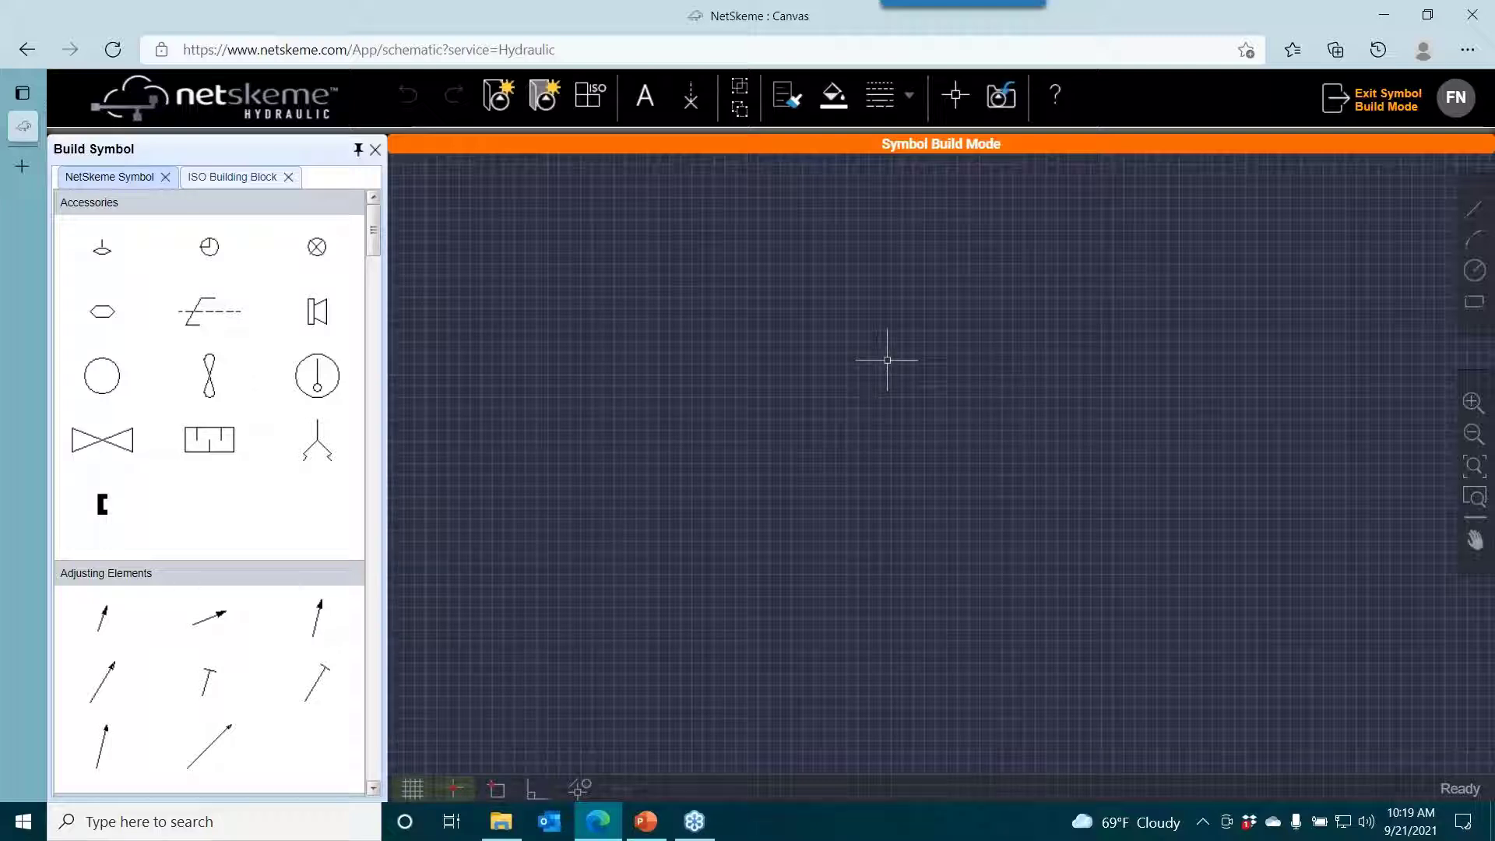
{"action": "right_click", "coordinate": [677, 359]}
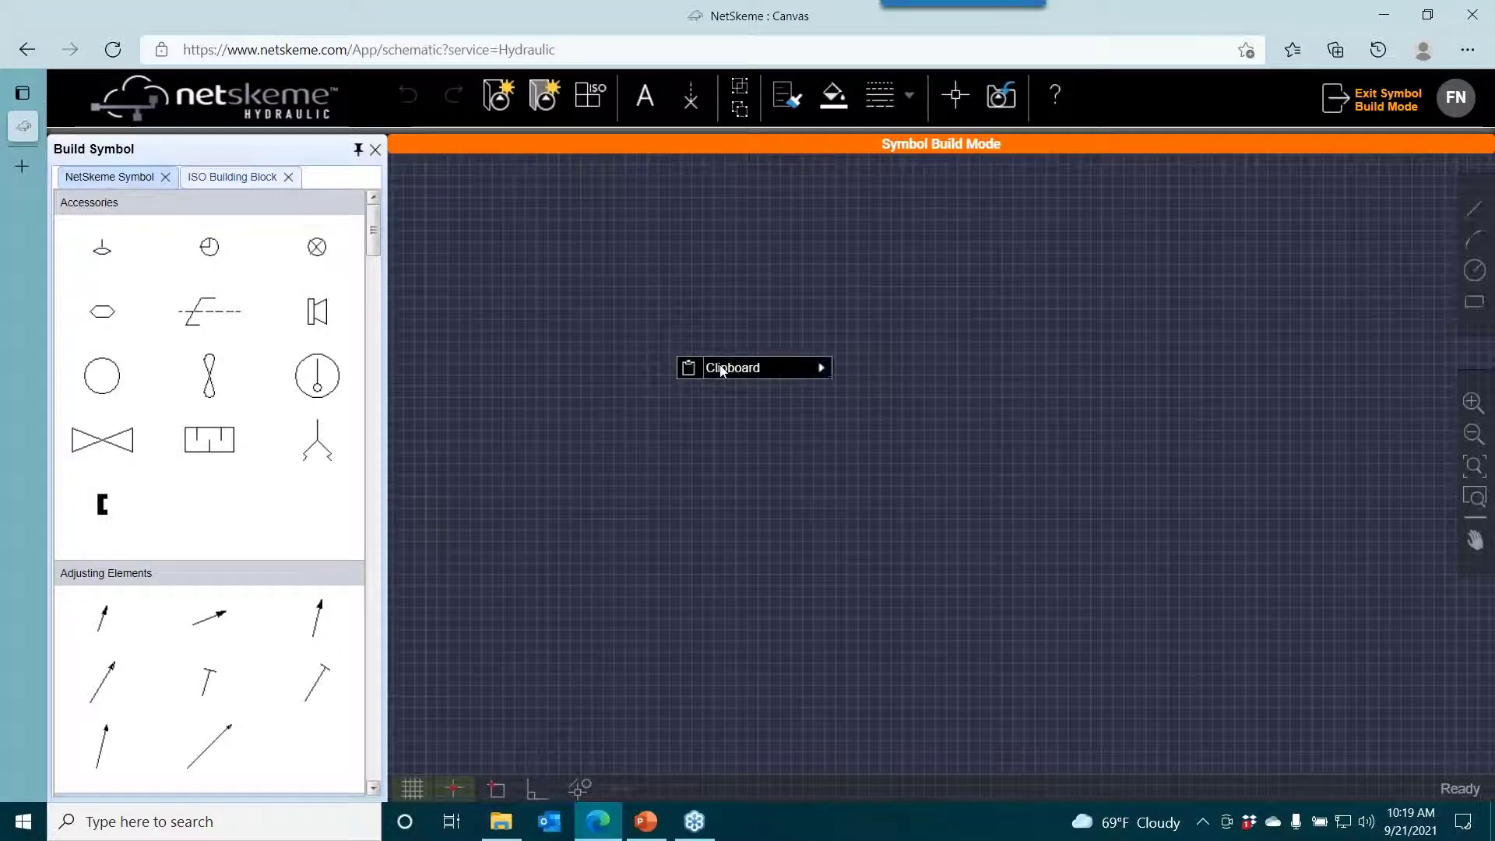
{"action": "mouse_move", "coordinate": [820, 374]}
{"action": "left_click", "coordinate": [868, 412]}
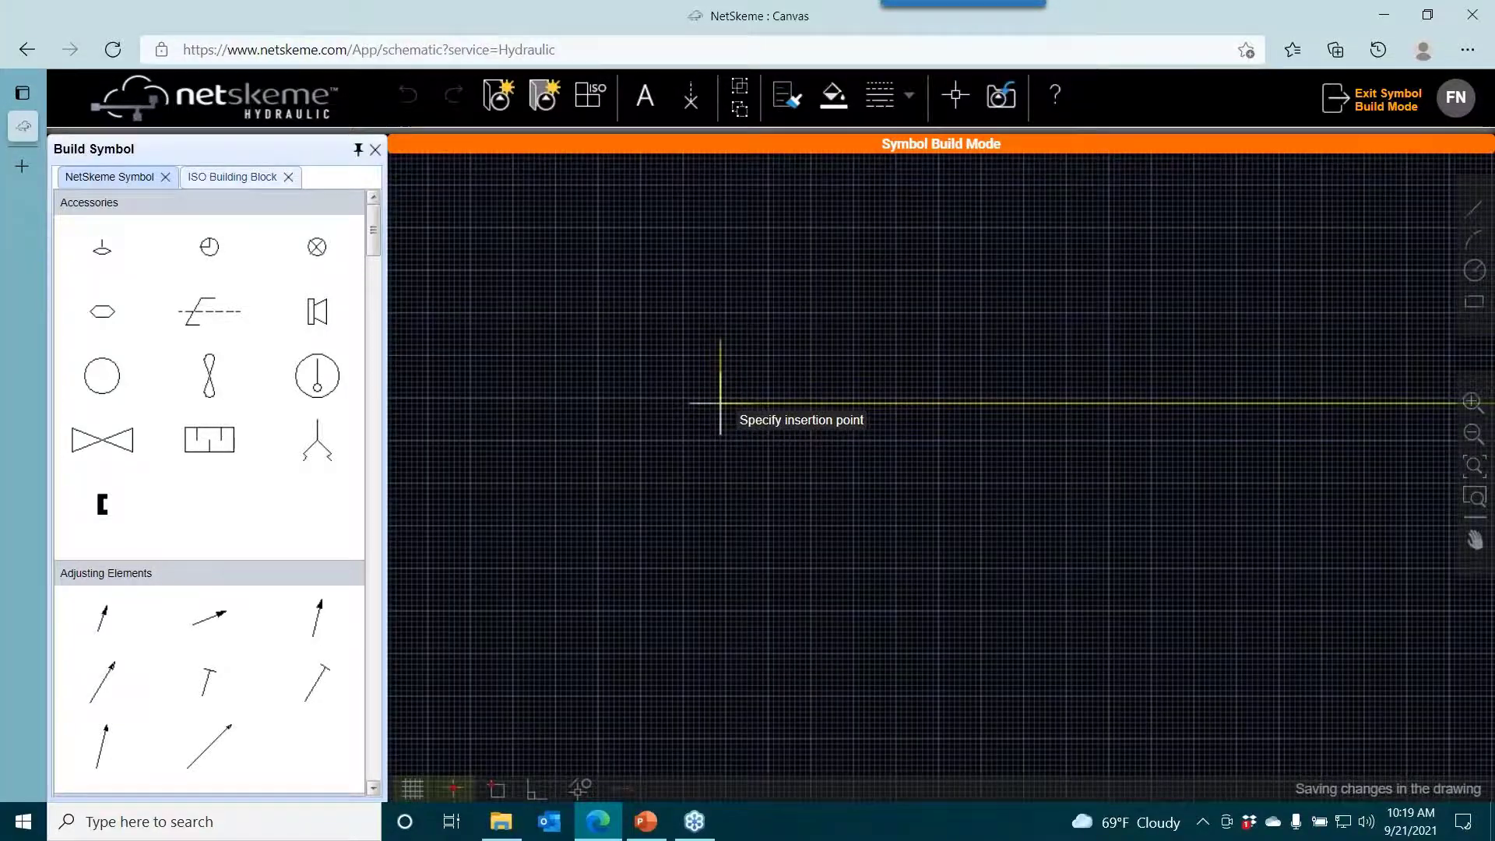
{"action": "left_click", "coordinate": [720, 403]}
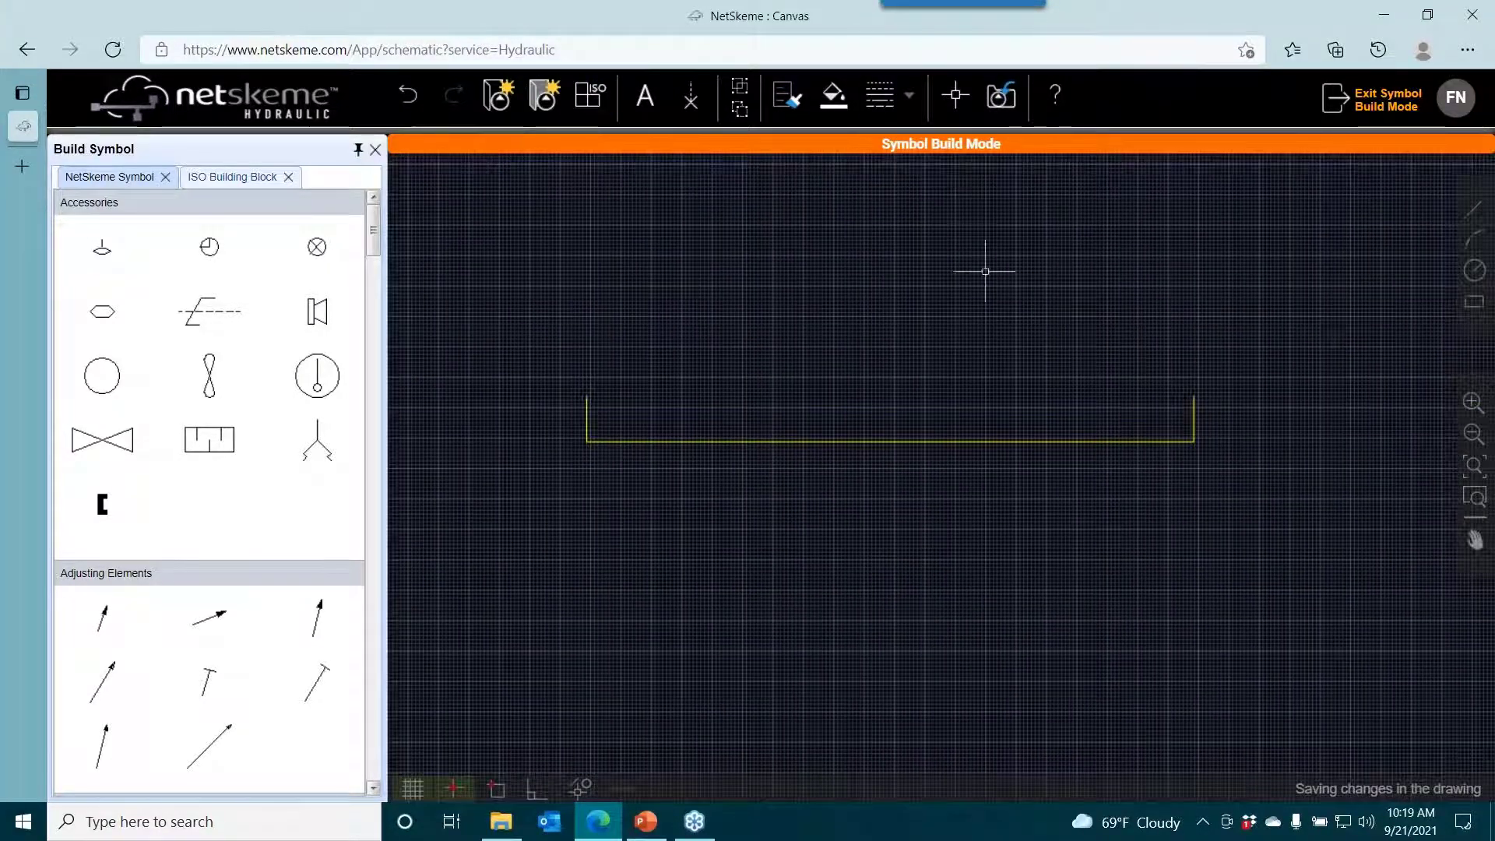
Save the reservoir symbol without connection points, choosing the Webinars > NetSkeme > September 2021 folder as its location.
{"action": "left_click", "coordinate": [1002, 97]}
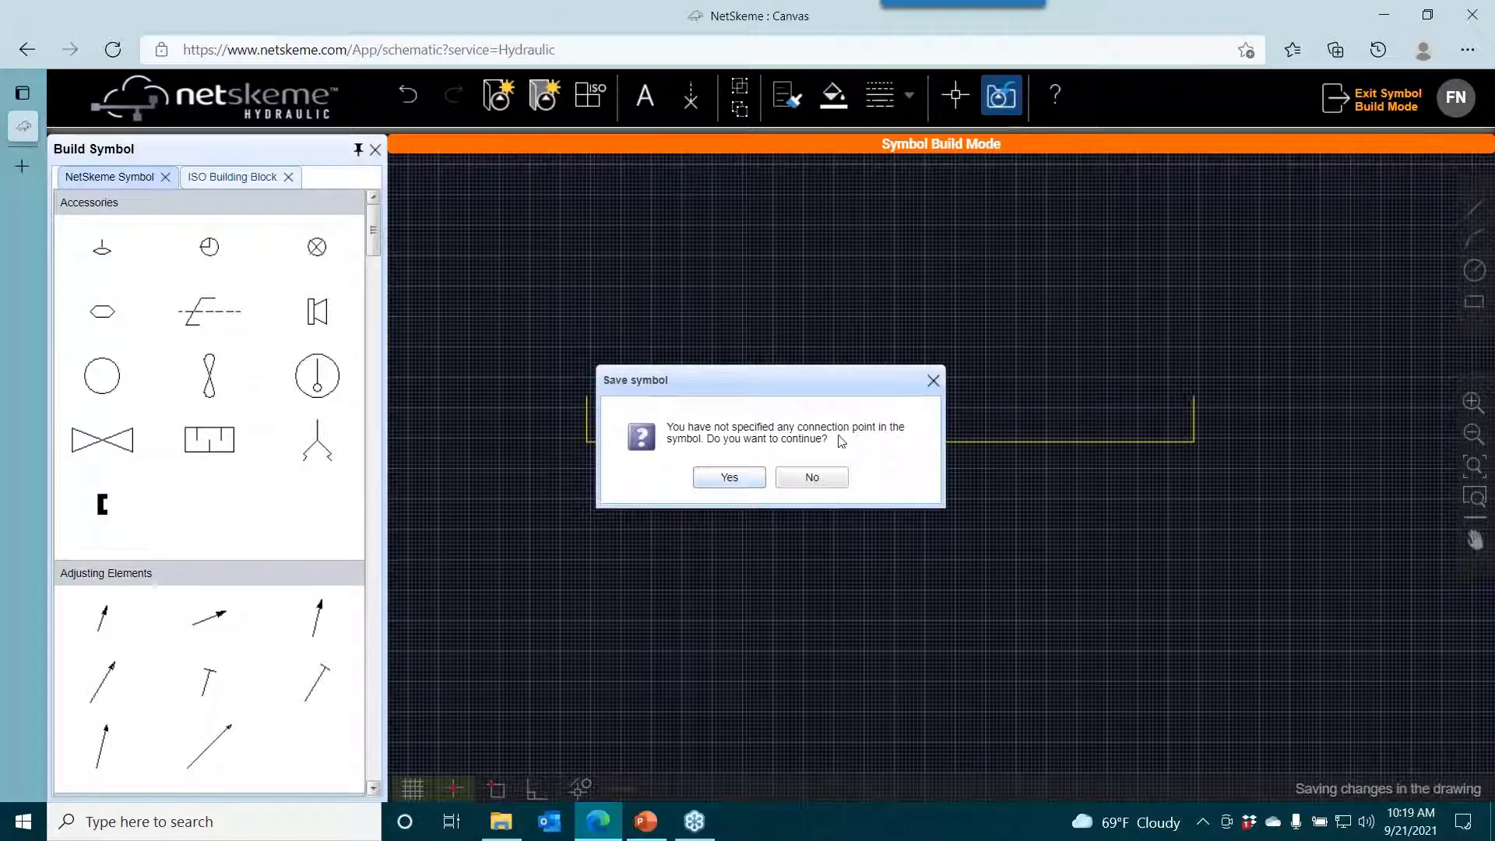
{"action": "left_click", "coordinate": [752, 475]}
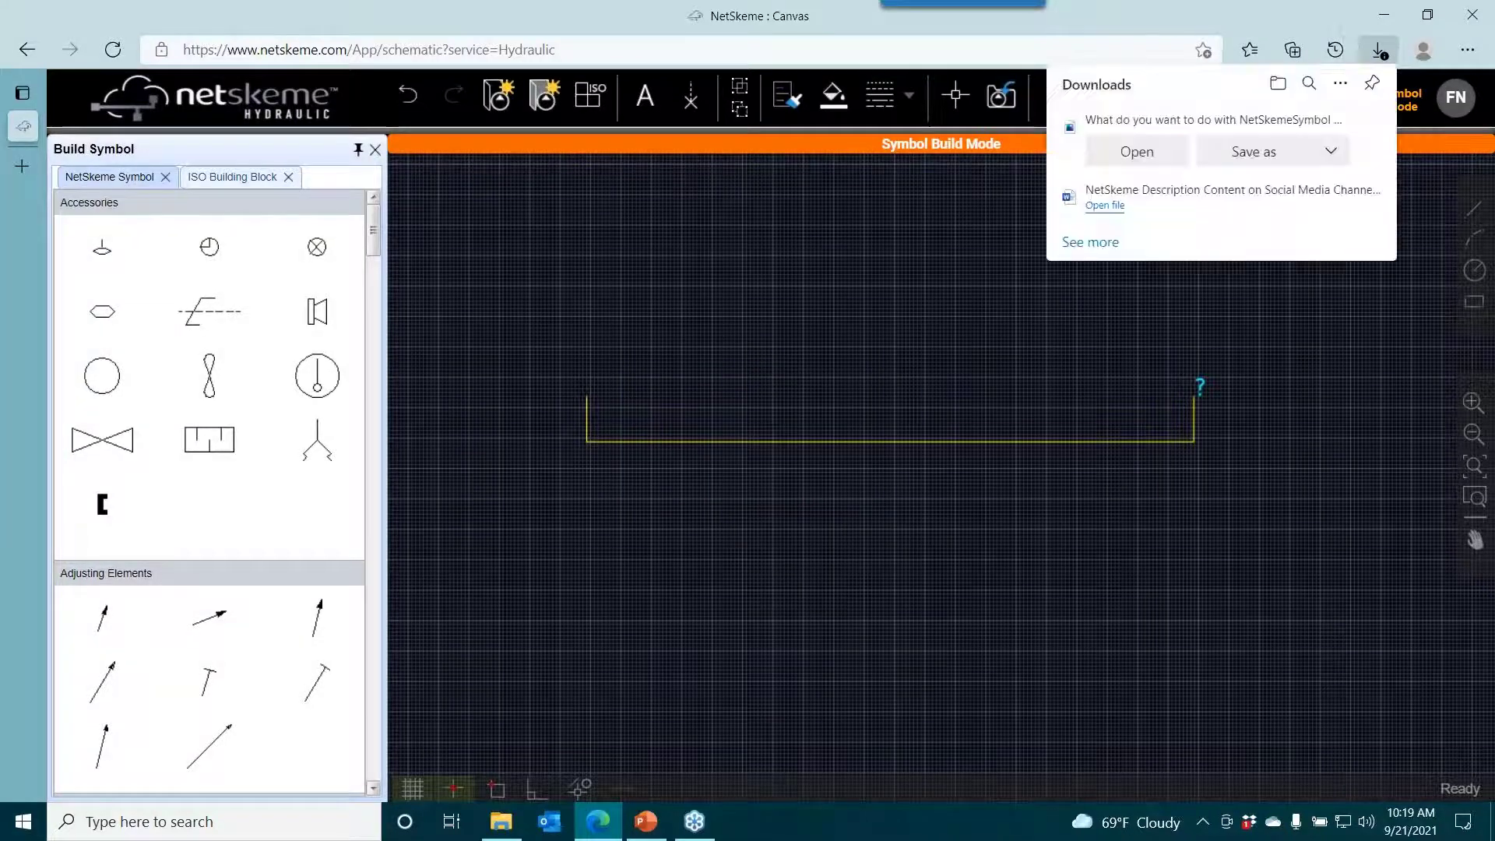
{"action": "left_click", "coordinate": [1253, 151]}
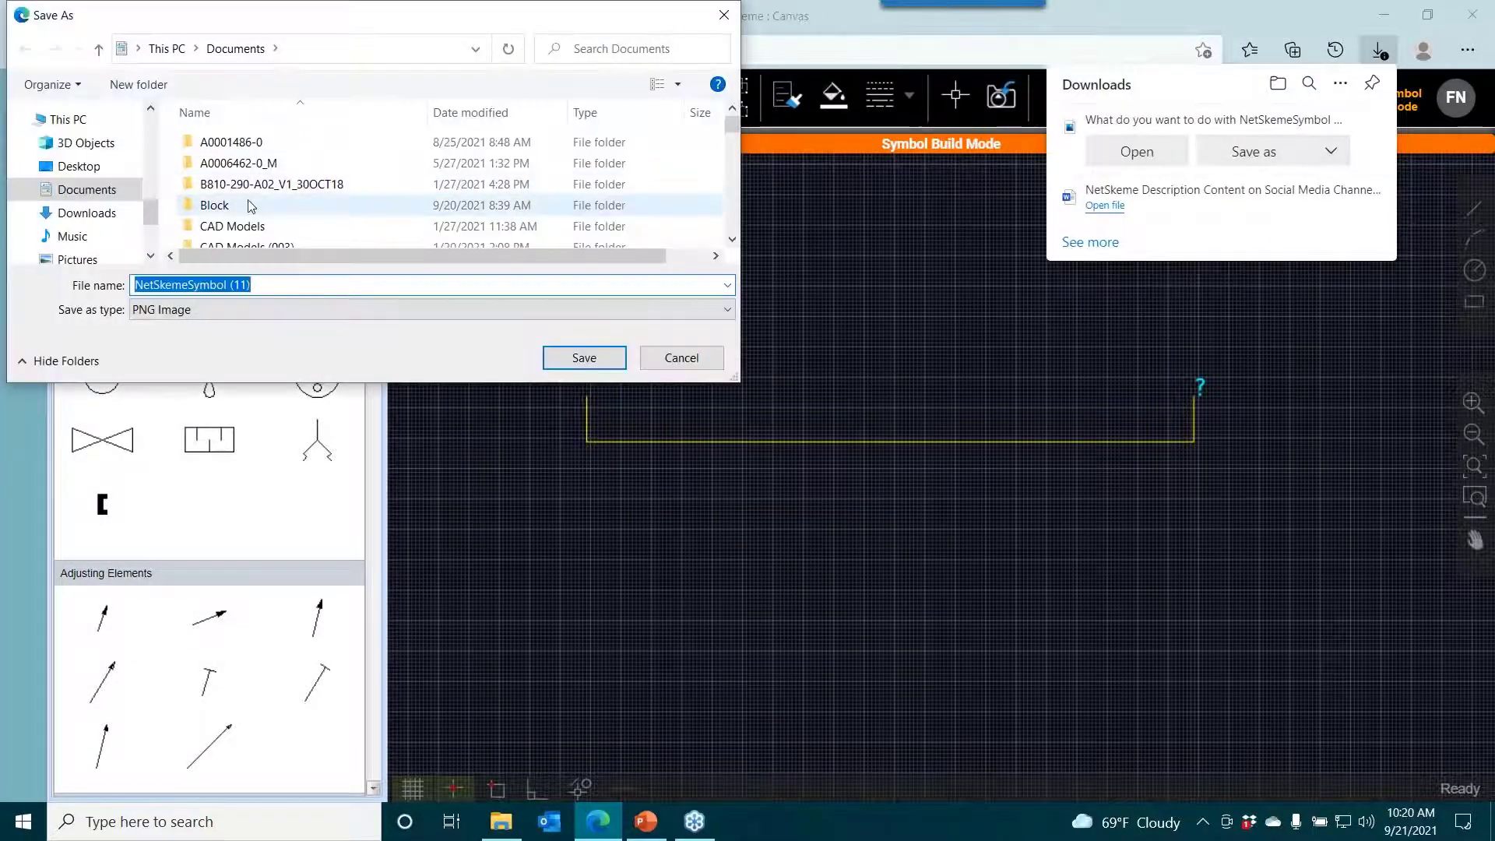
{"action": "scroll", "coordinate": [90, 206], "scroll_direction": "down", "scroll_amount": 1}
{"action": "scroll", "coordinate": [78, 202], "scroll_direction": "up", "scroll_amount": 1}
{"action": "scroll", "coordinate": [74, 195], "scroll_direction": "down", "scroll_amount": 5}
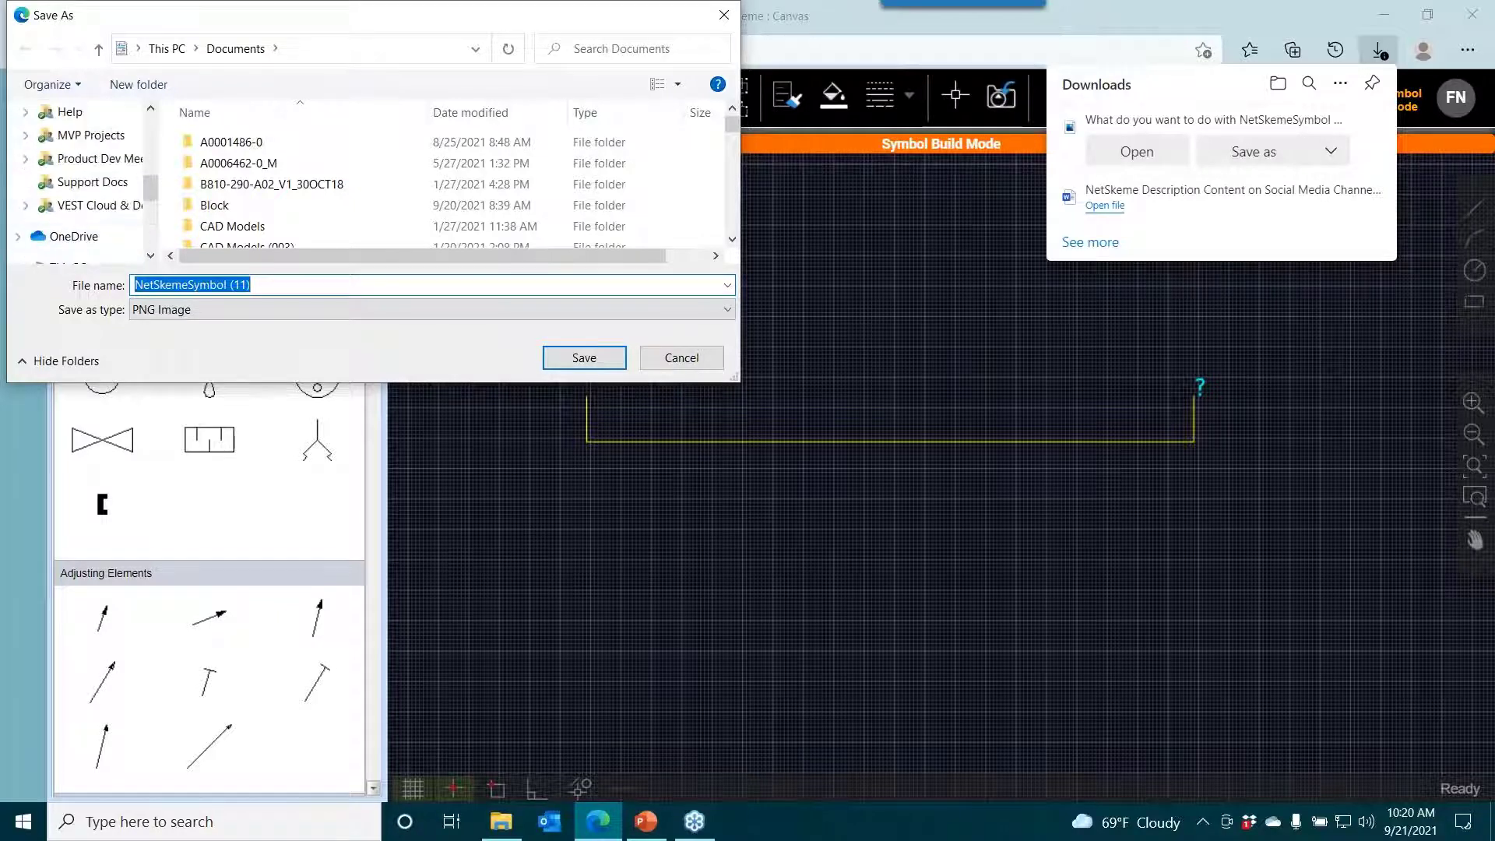
{"action": "scroll", "coordinate": [71, 188], "scroll_direction": "up", "scroll_amount": 1}
{"action": "scroll", "coordinate": [71, 188], "scroll_direction": "up", "scroll_amount": 3}
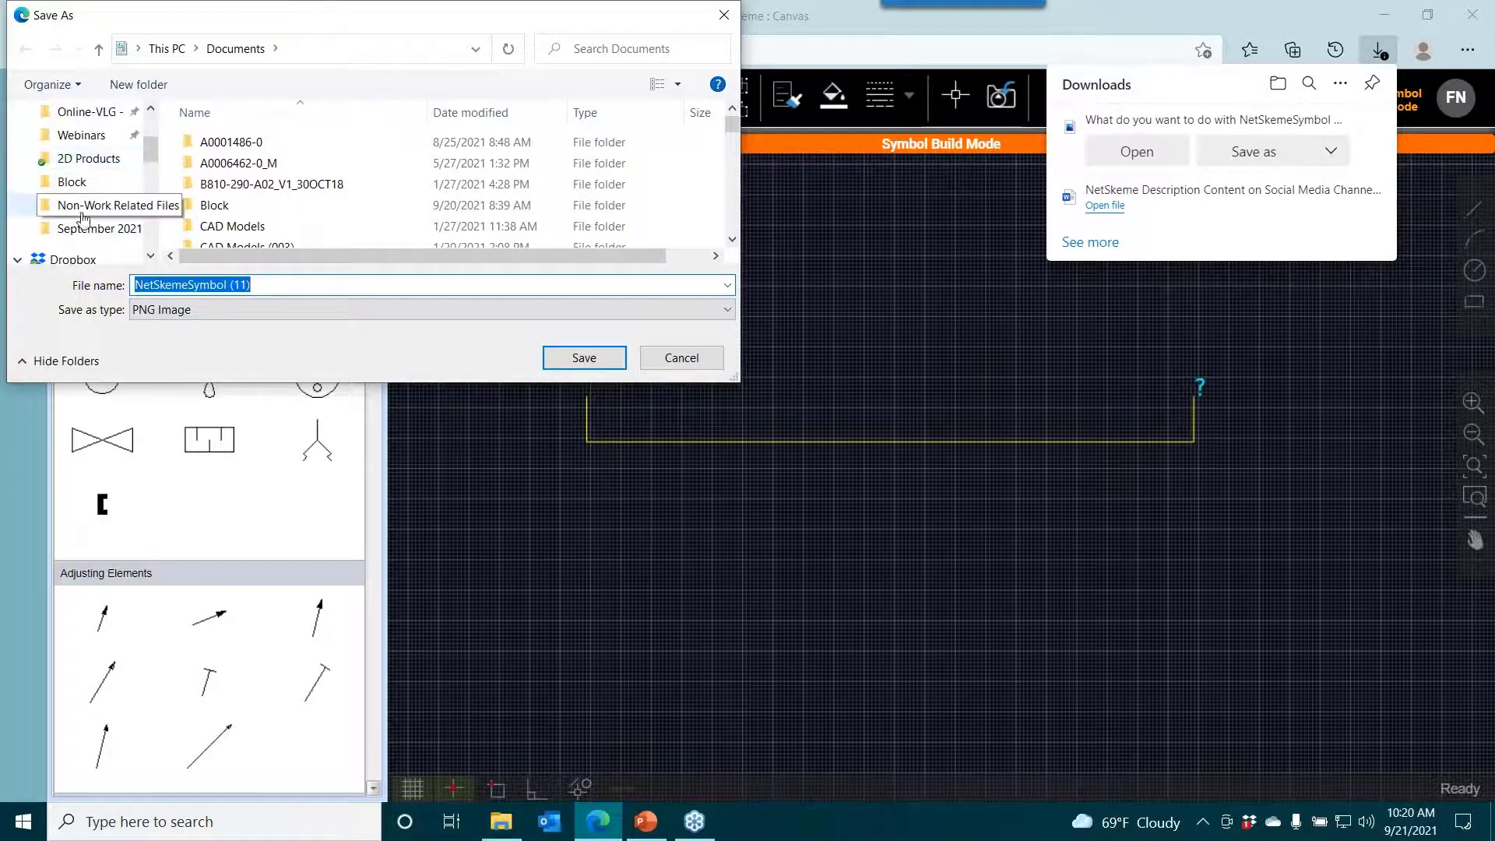
{"action": "left_click", "coordinate": [78, 140]}
{"action": "double_click", "coordinate": [234, 144]}
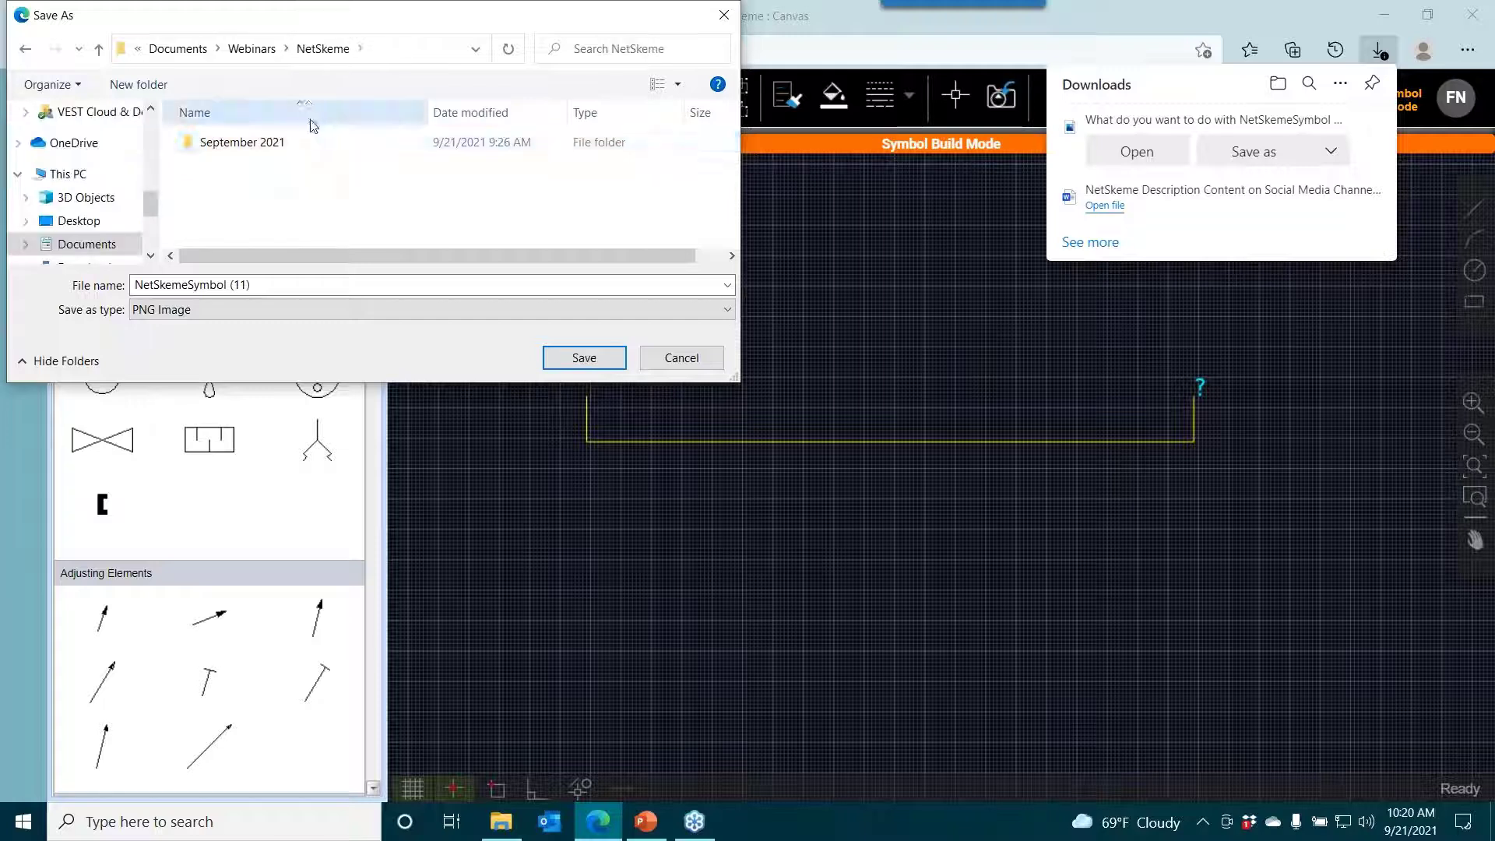
{"action": "double_click", "coordinate": [304, 144]}
Name the symbol file Reservoir Symbol and save it as a PNG image.
{"action": "double_click", "coordinate": [274, 285]}
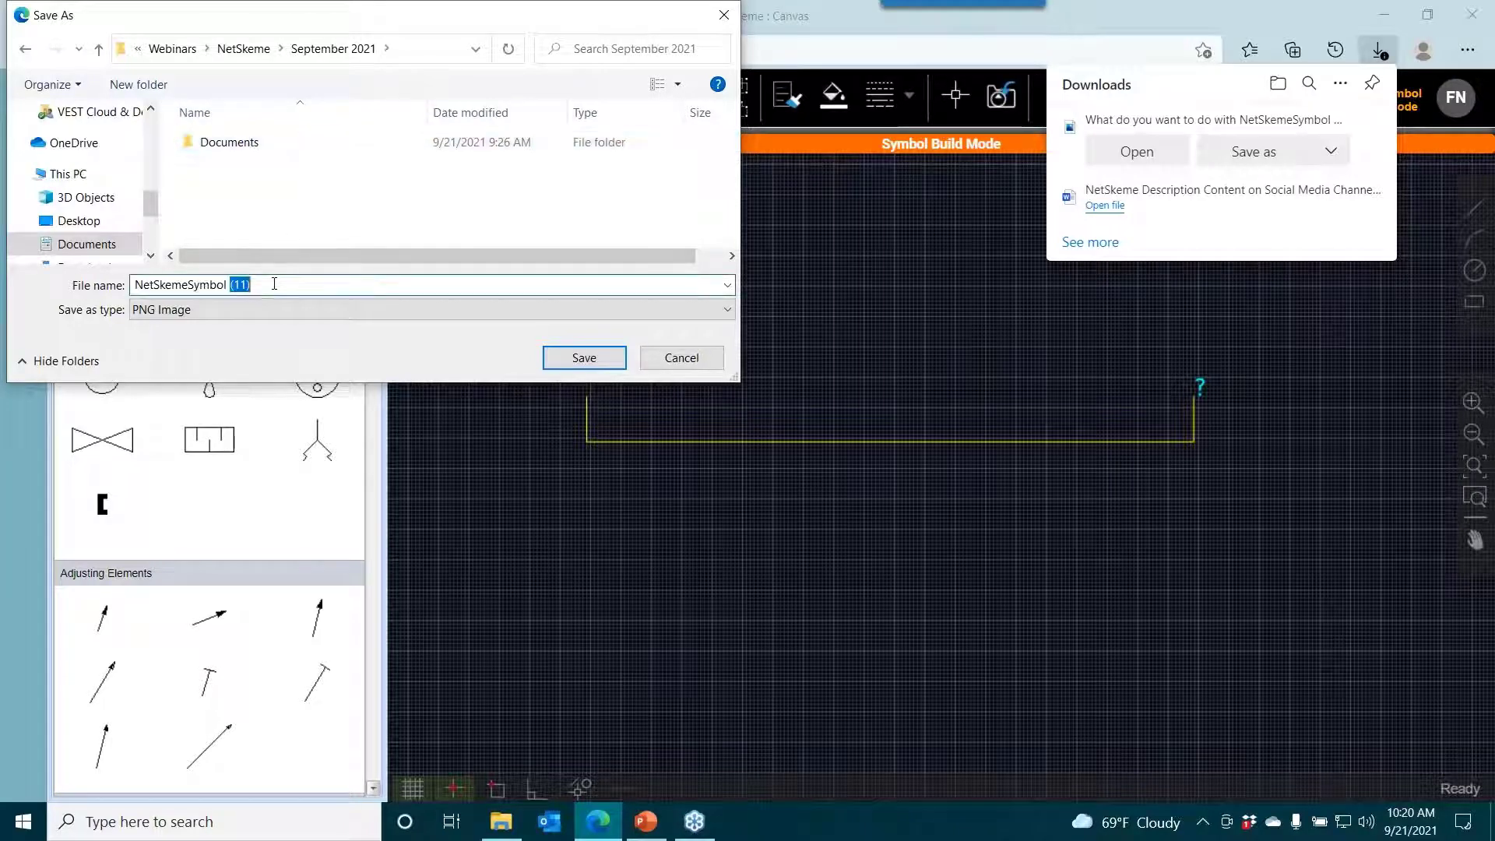
{"action": "triple_click", "coordinate": [201, 286]}
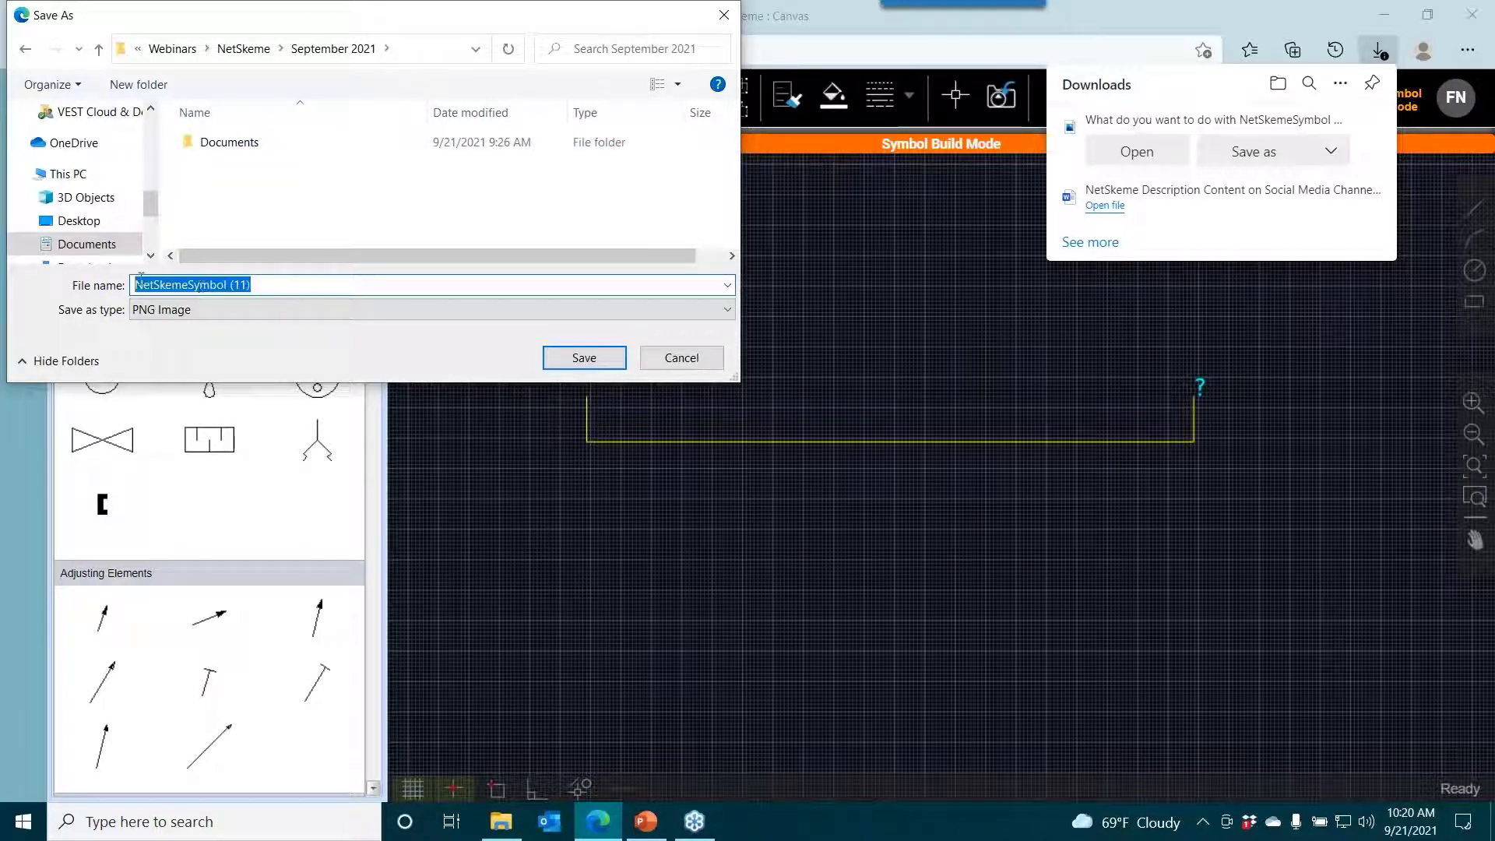
{"action": "type", "text": "Reservoir Symbol"}
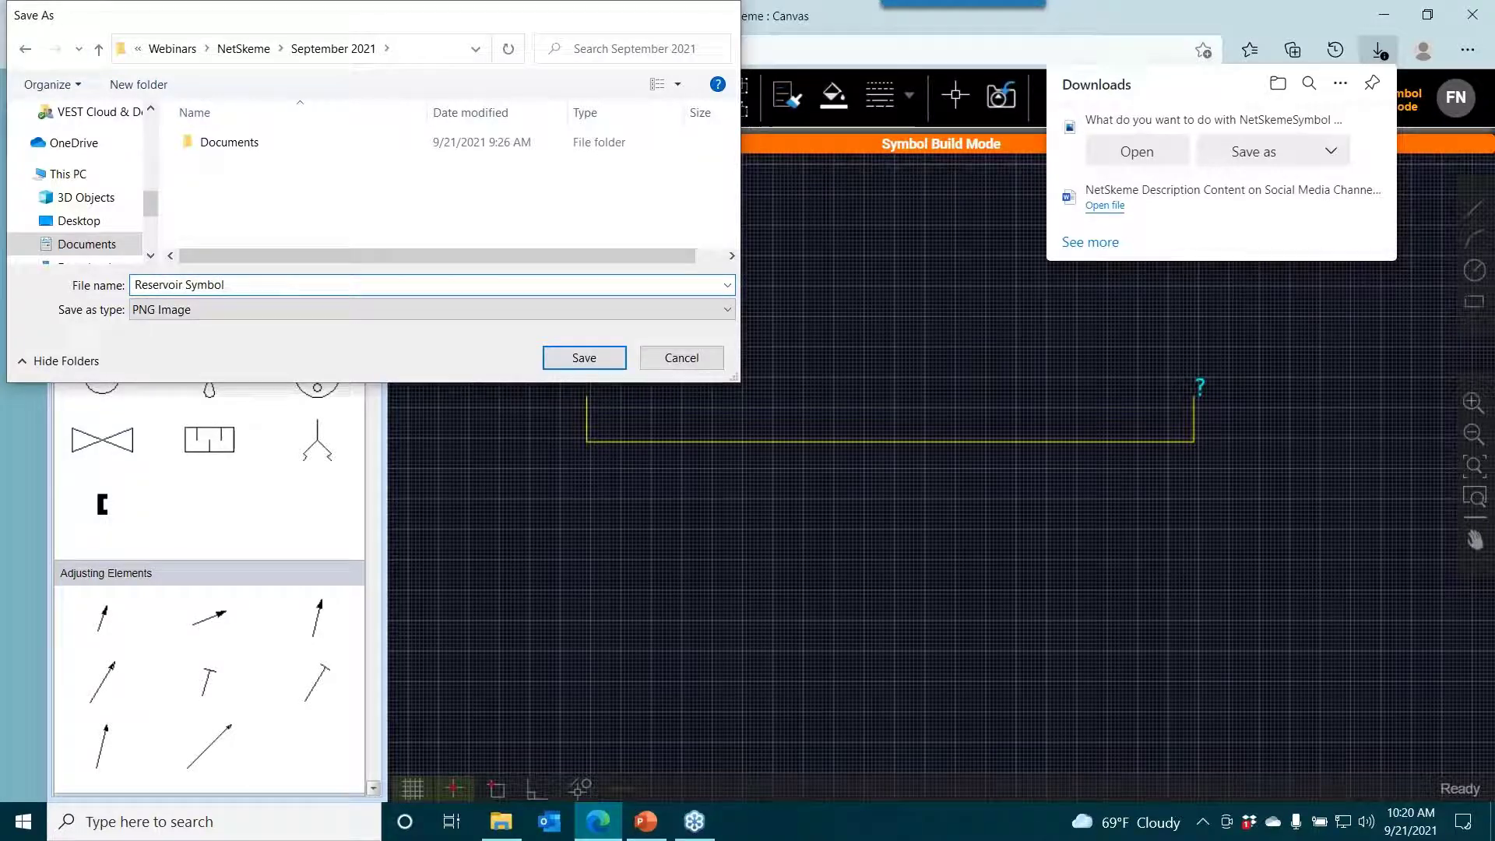
{"action": "key", "text": "Return"}
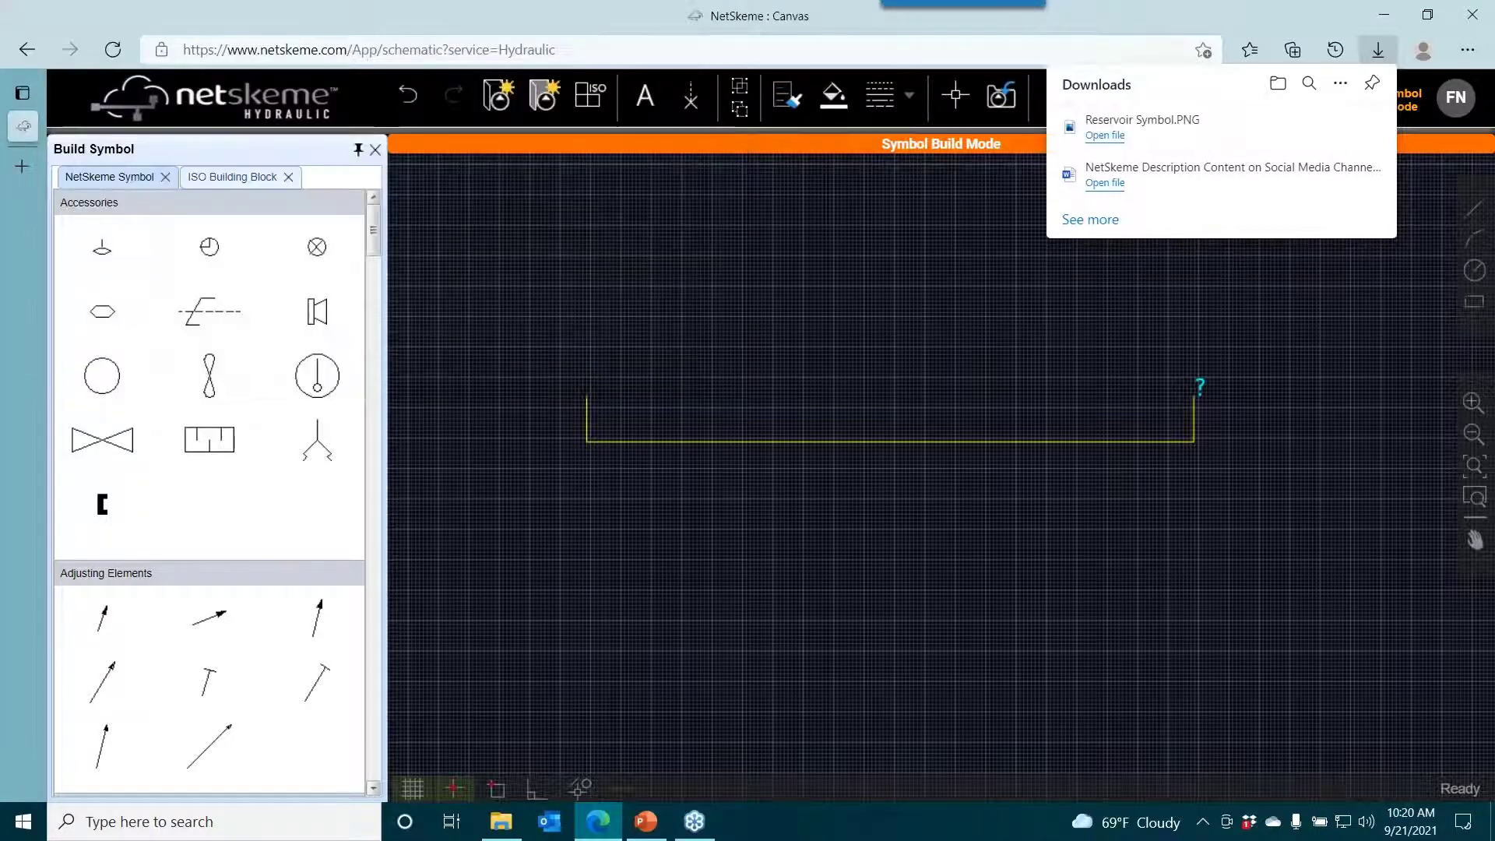
{"action": "left_click", "coordinate": [961, 278]}
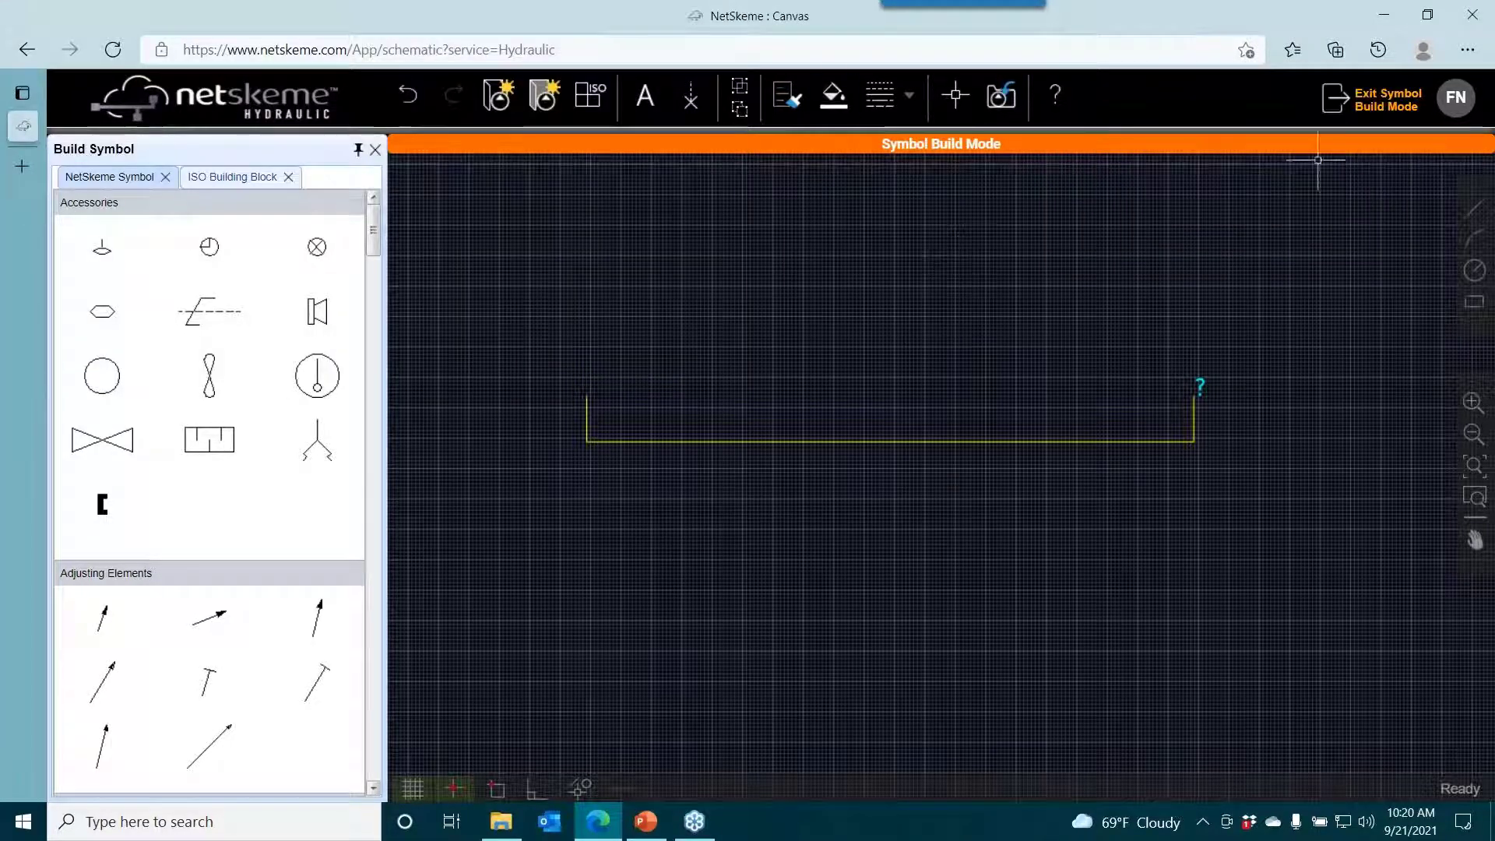
Exit symbol build mode without saving progress and delete the original reservoir outline from the schematic.
{"action": "left_click", "coordinate": [1364, 105]}
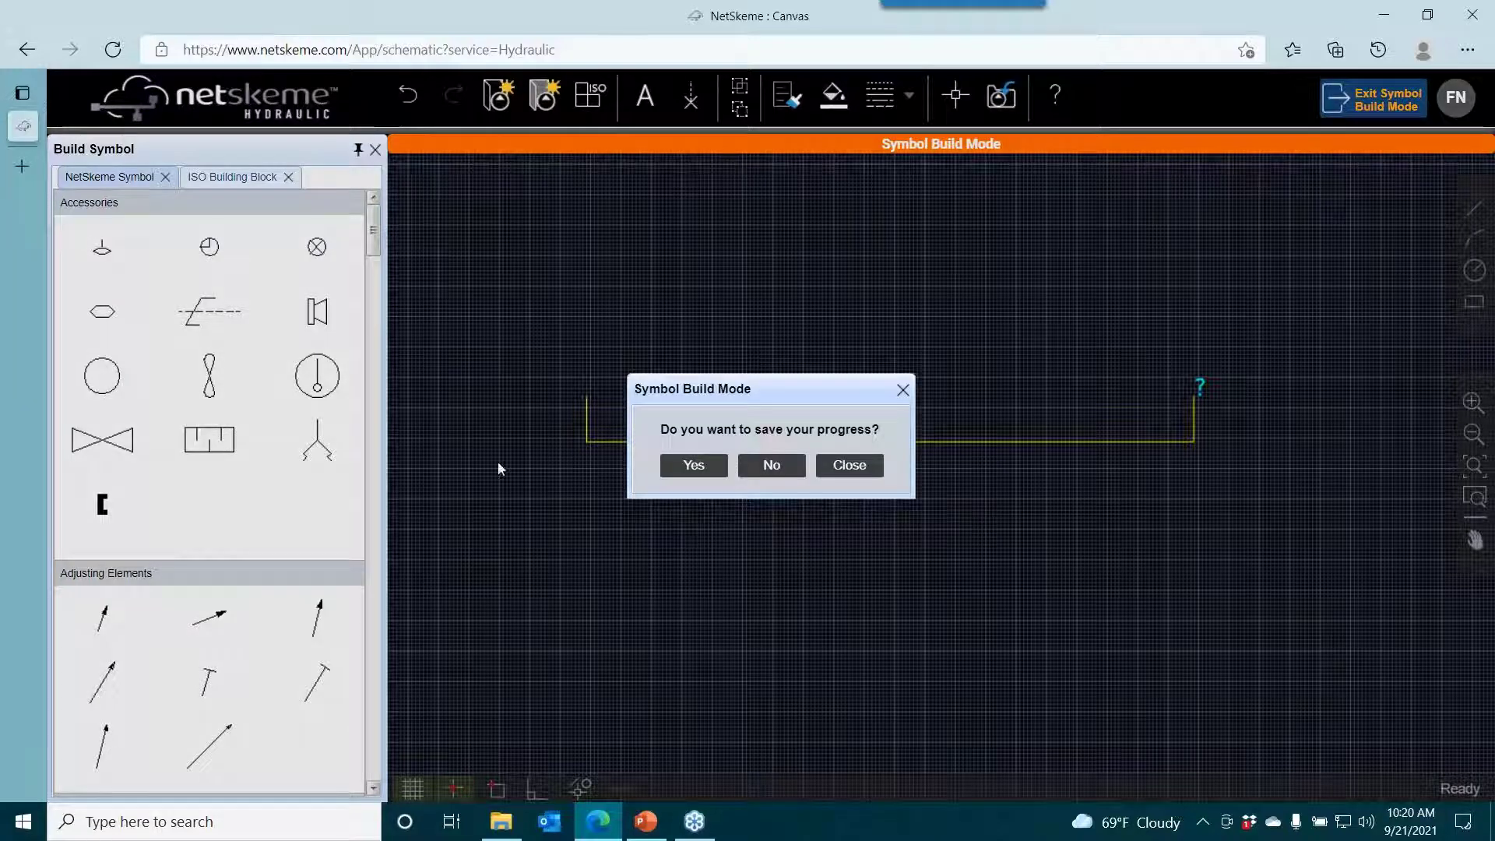
{"action": "left_click", "coordinate": [774, 464]}
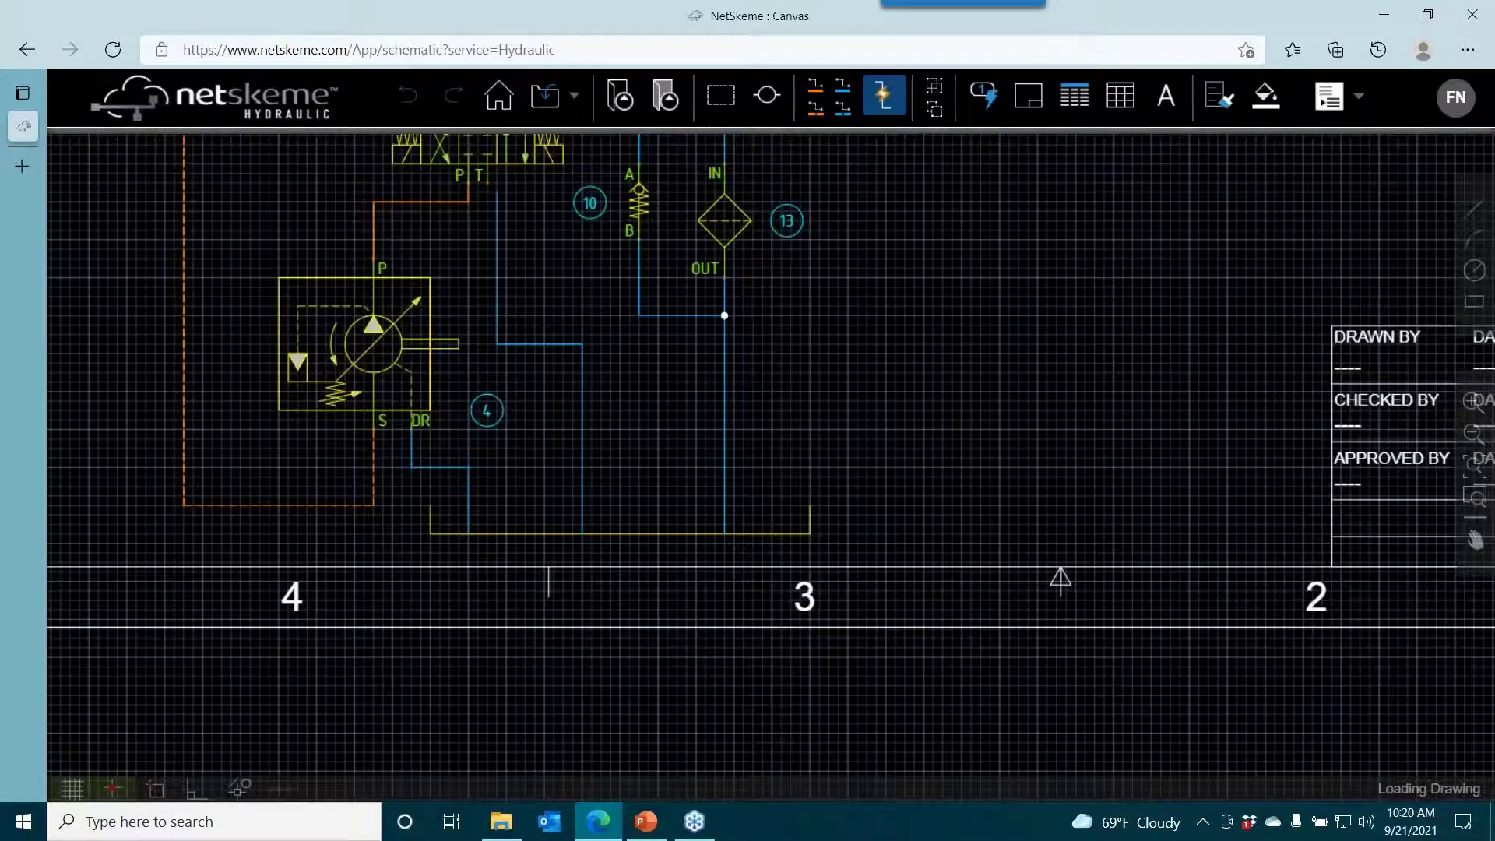
{"action": "left_click", "coordinate": [810, 512]}
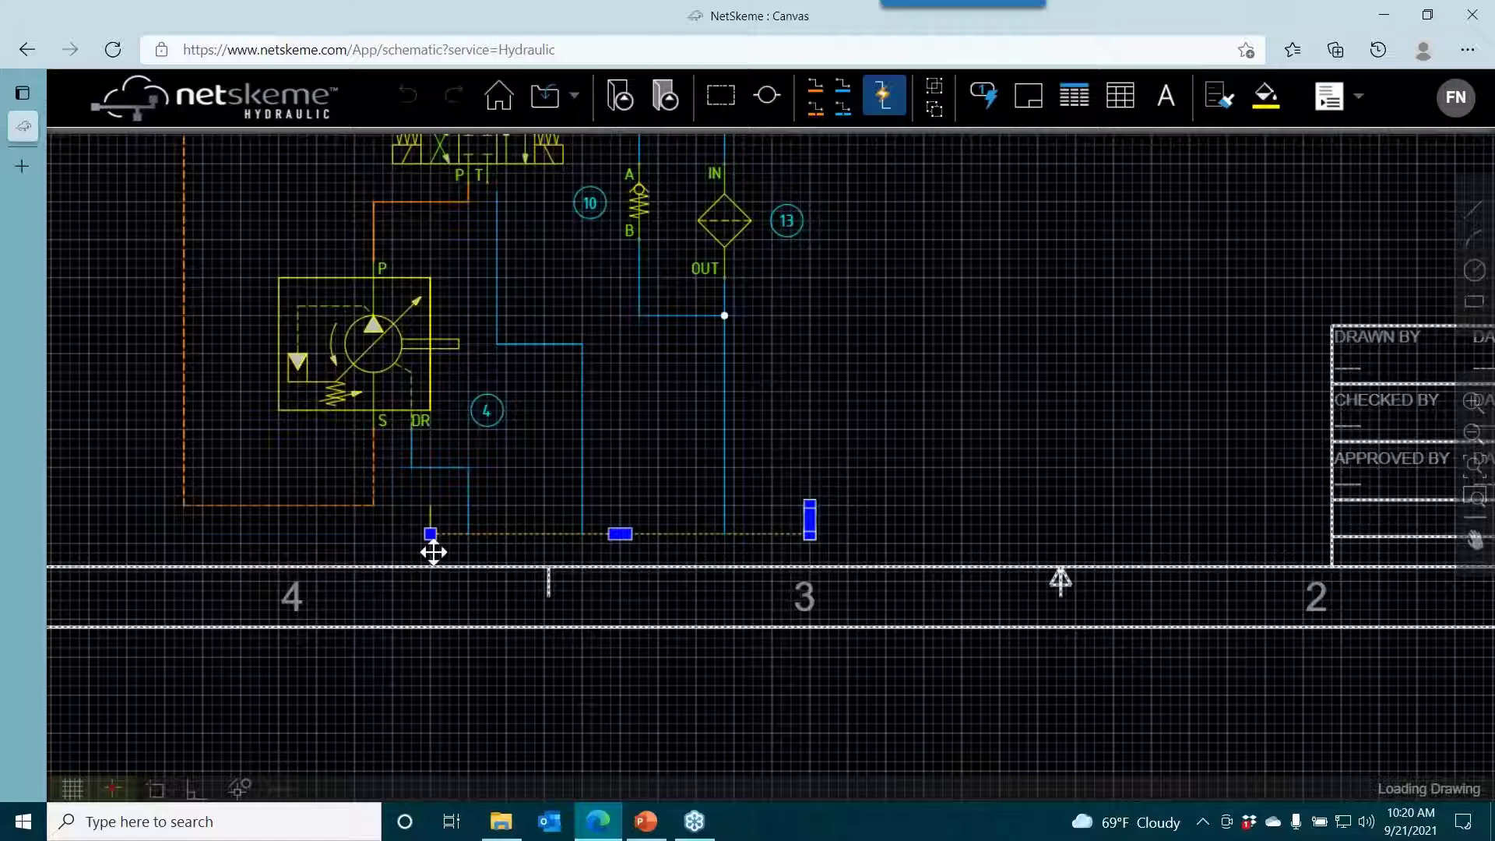
{"action": "key", "text": "Delete"}
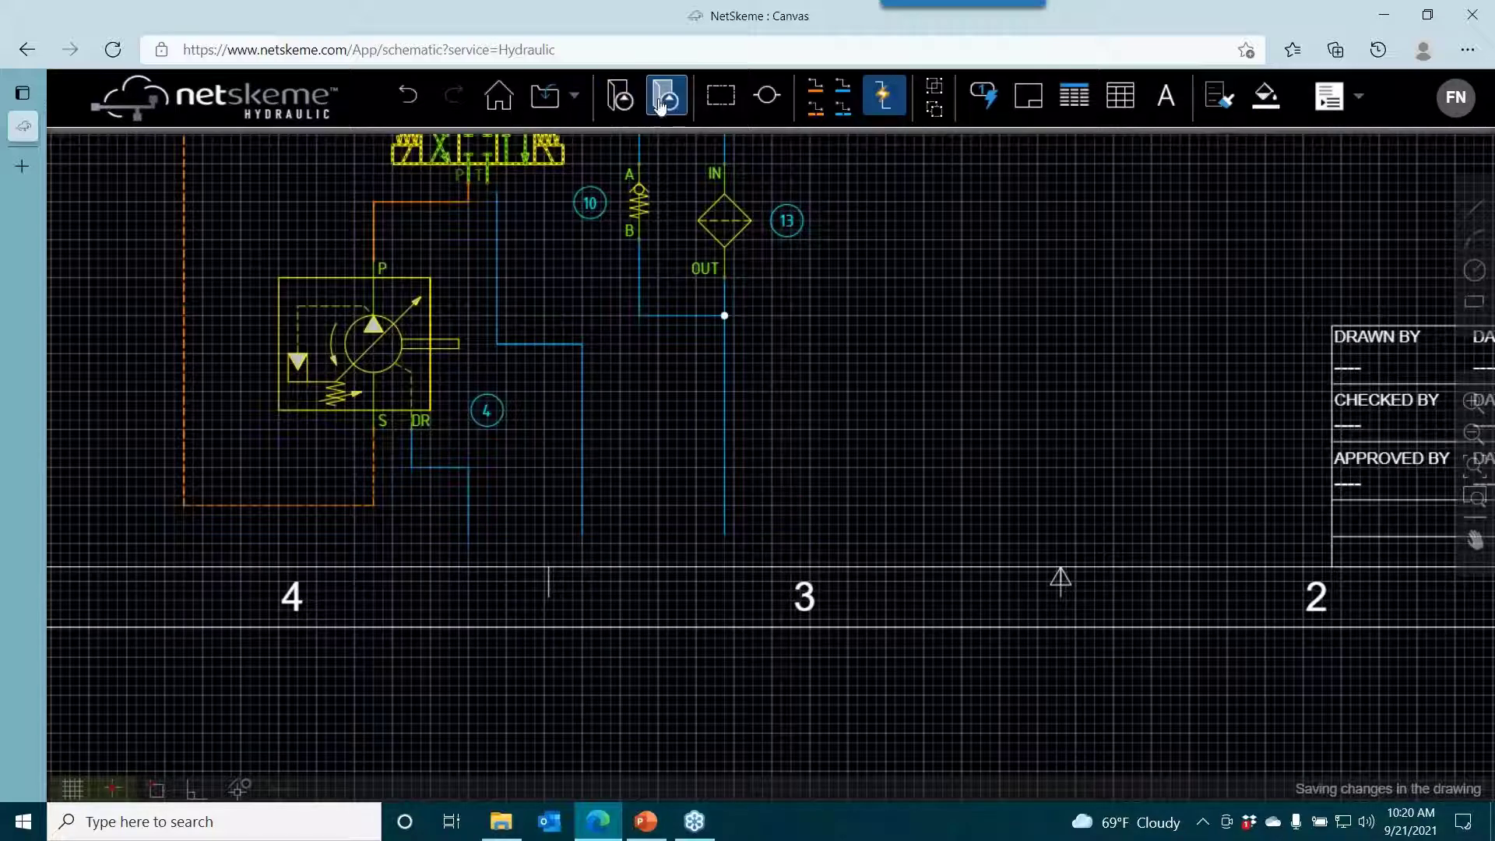
Insert Reservoir Symbol from the September 2021 folder of the local library below the pump, under the return lines.
{"action": "left_click", "coordinate": [666, 95]}
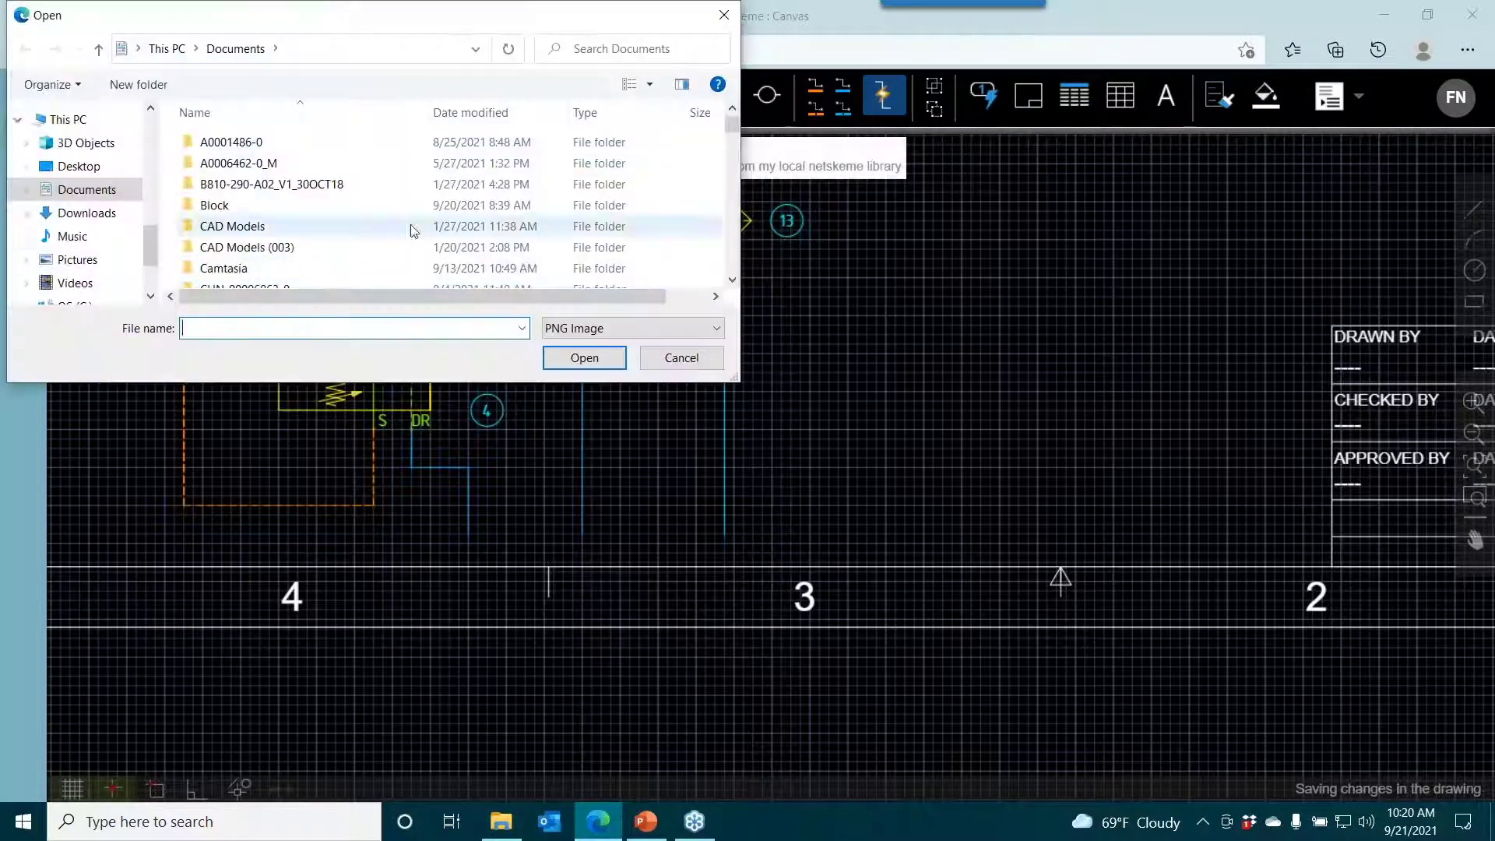
{"action": "scroll", "coordinate": [70, 218], "scroll_direction": "up", "scroll_amount": 6}
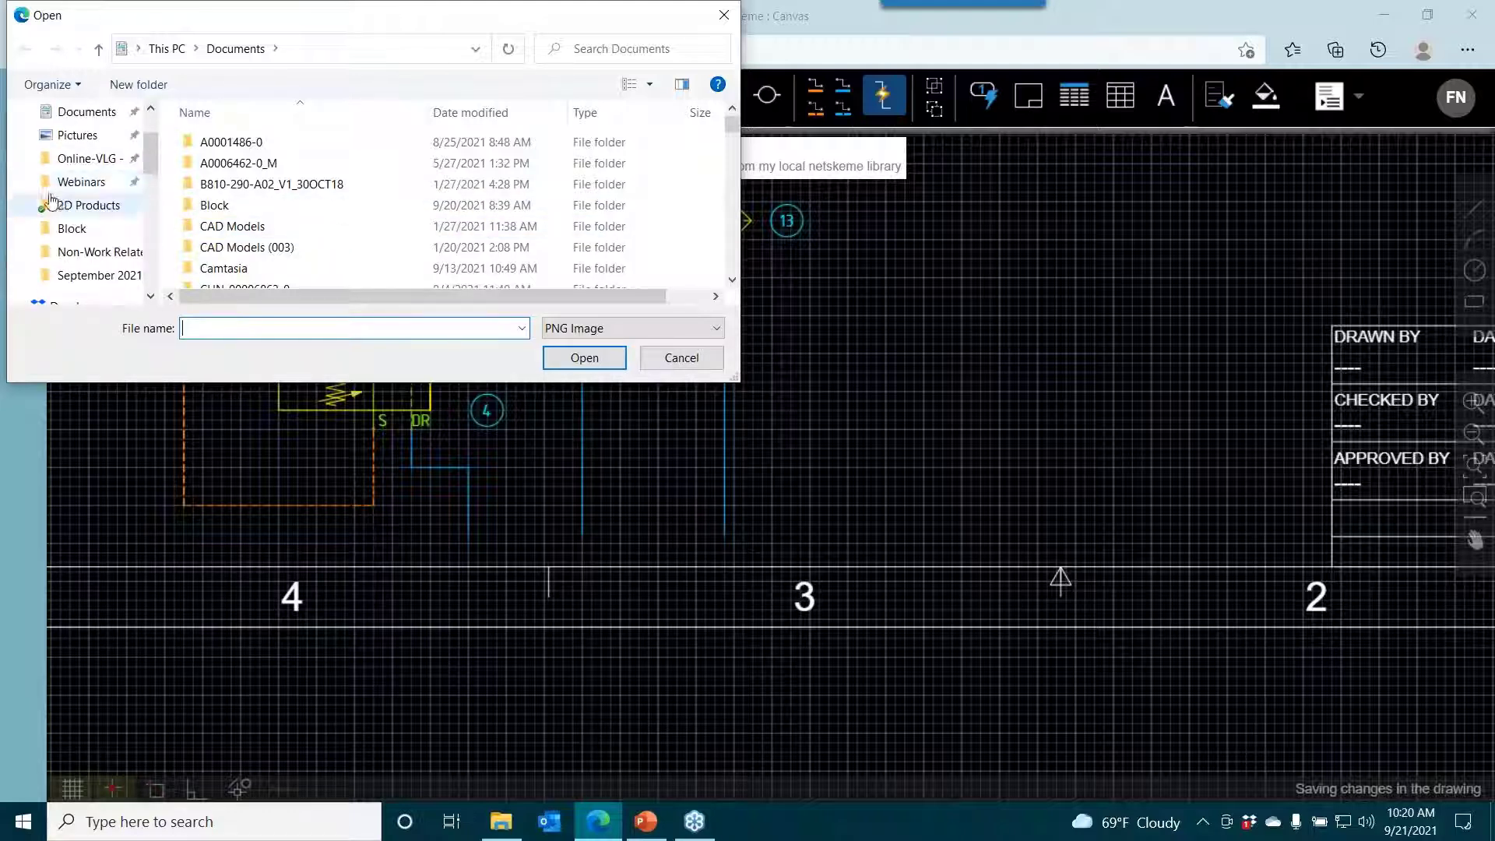
{"action": "left_click", "coordinate": [61, 187]}
{"action": "double_click", "coordinate": [226, 143]}
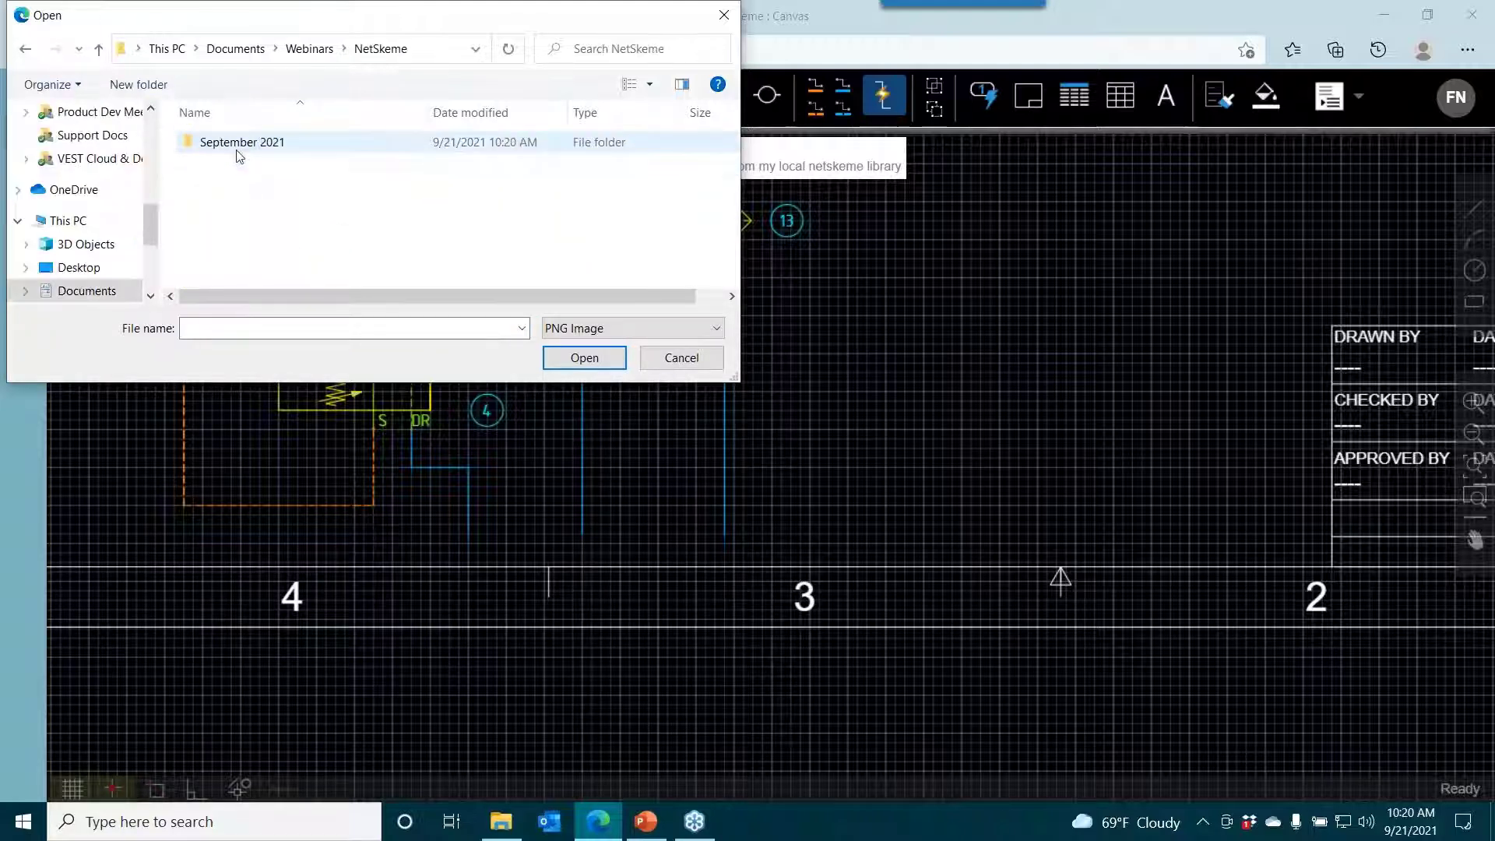
{"action": "double_click", "coordinate": [313, 144]}
{"action": "double_click", "coordinate": [338, 173]}
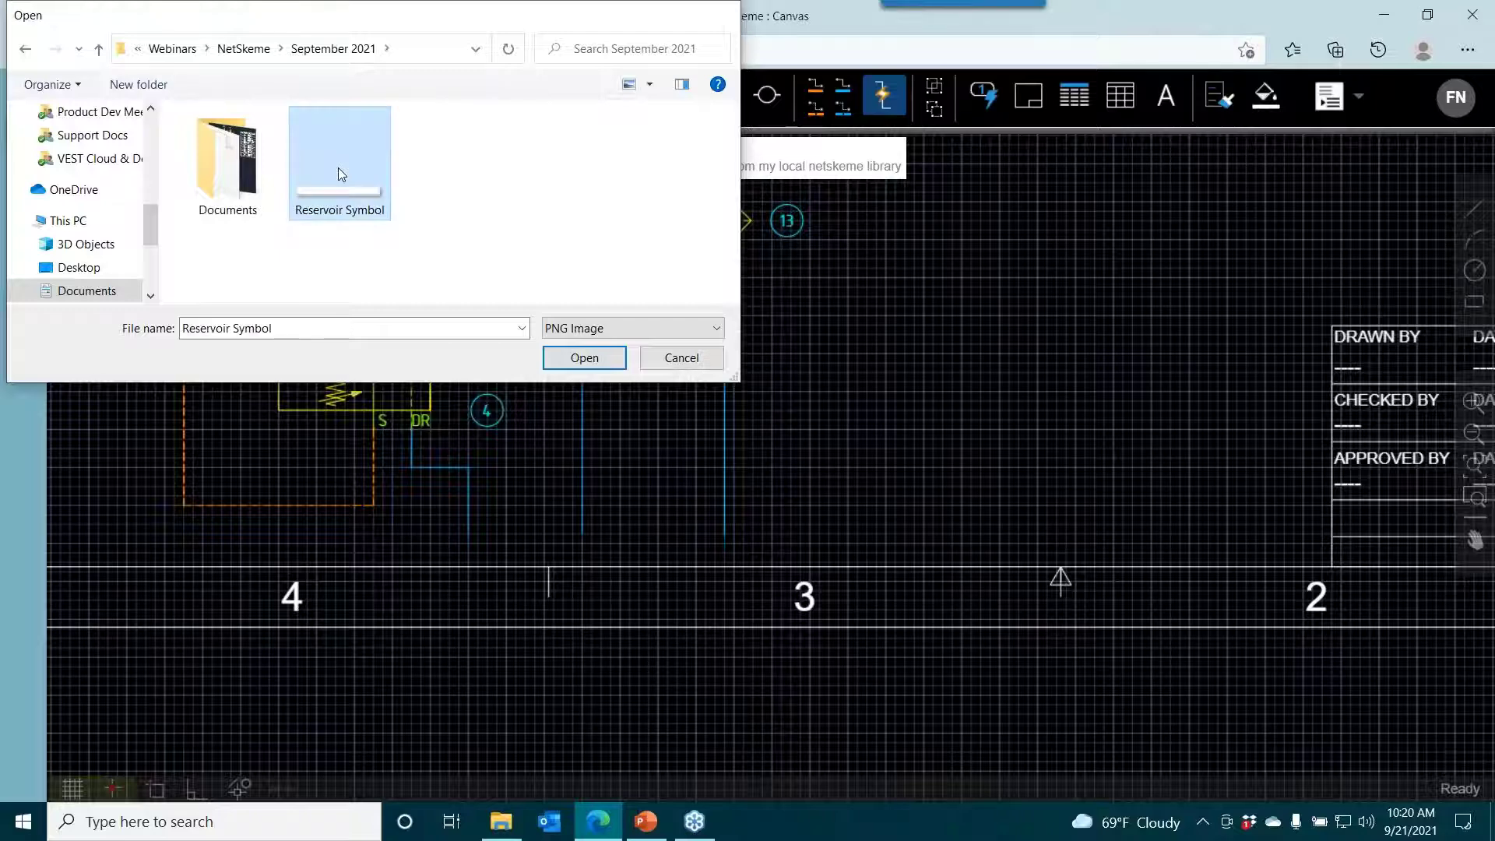
{"action": "left_click", "coordinate": [610, 524]}
Move the inserted reservoir symbol slightly down so its base sits just below the return line ends.
{"action": "scroll", "coordinate": [621, 511], "scroll_direction": "up", "scroll_amount": 3}
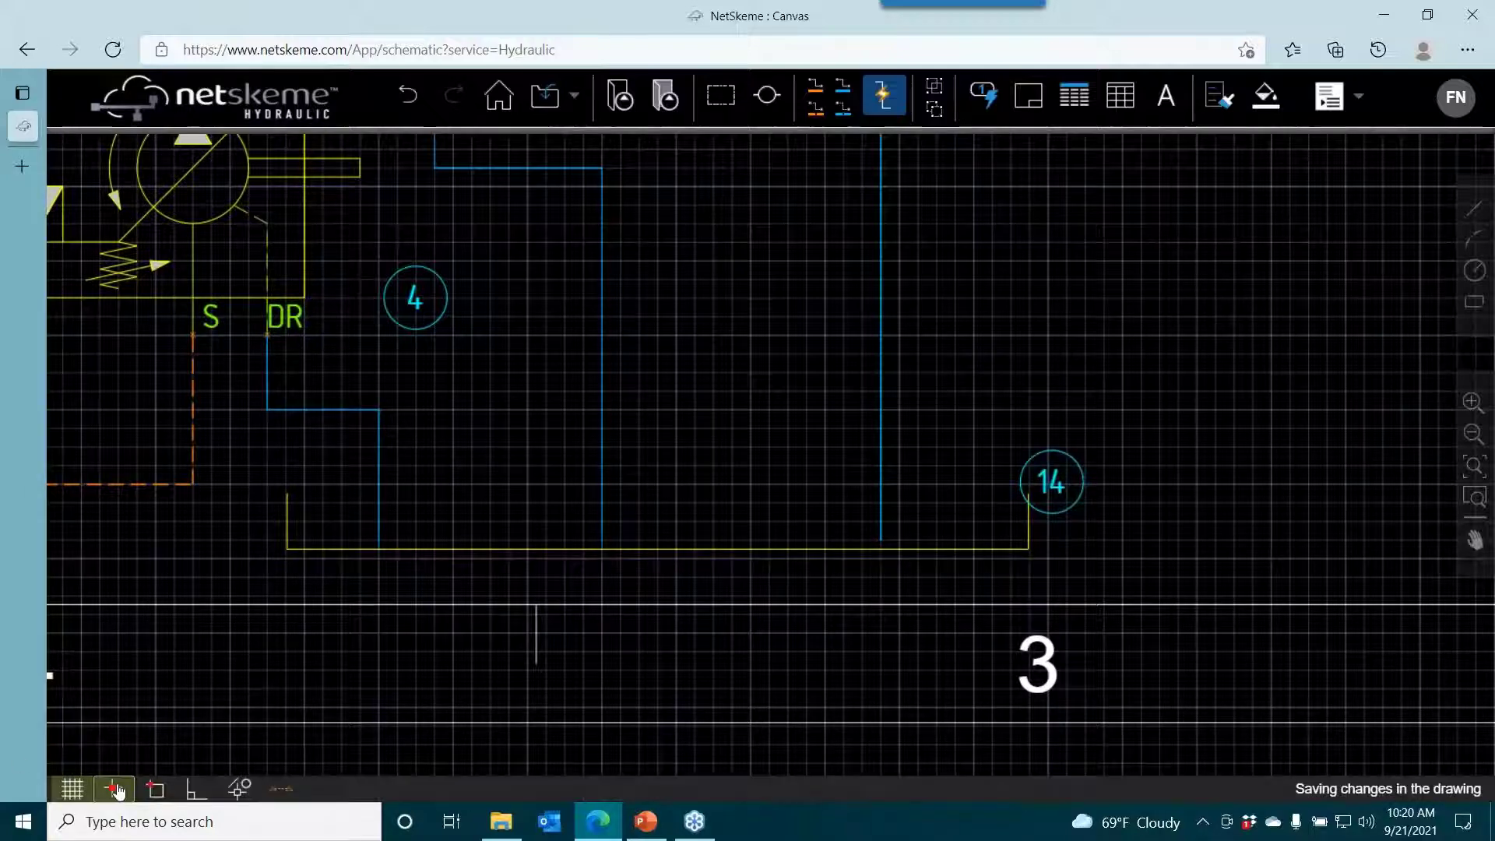
{"action": "left_click", "coordinate": [346, 550]}
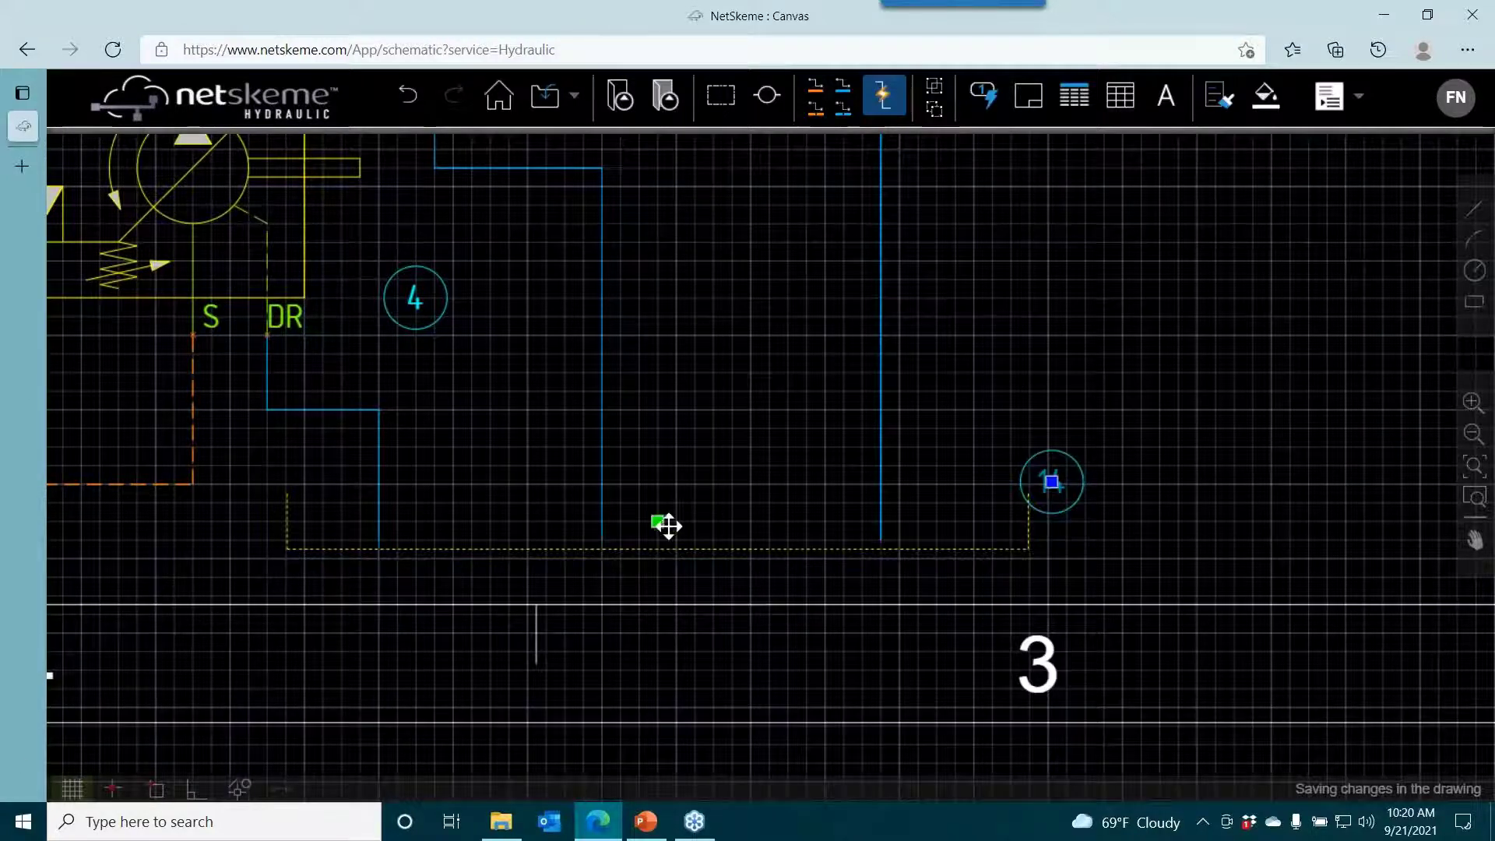
{"action": "left_click", "coordinate": [657, 521]}
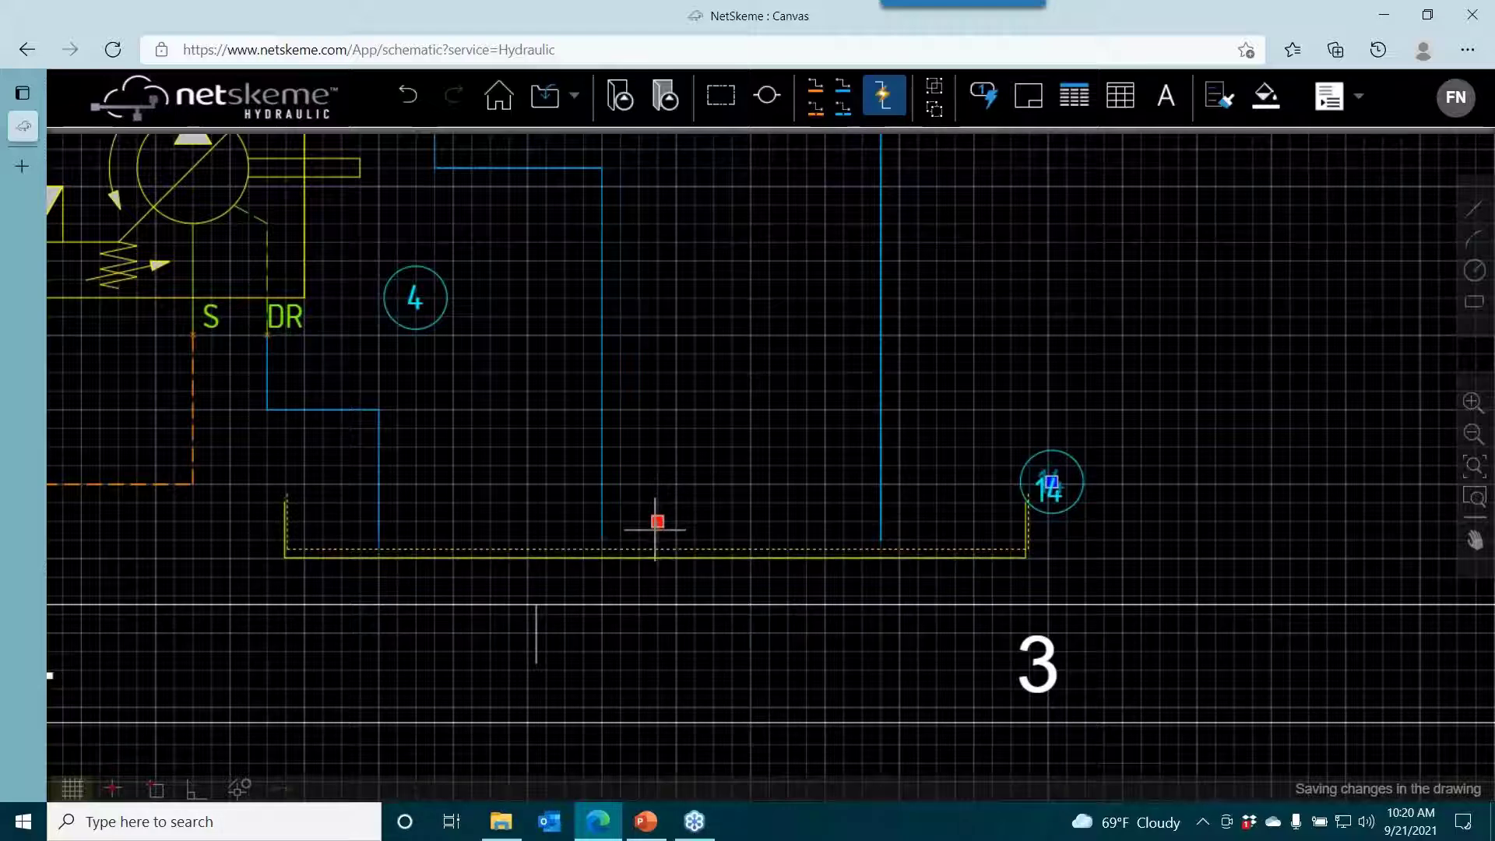
{"action": "left_click", "coordinate": [655, 529]}
{"action": "key", "text": "Escape"}
Stretch the ends of the valve's tank line and the pump's DR drain line toward the reservoir base.
{"action": "left_click", "coordinate": [602, 506]}
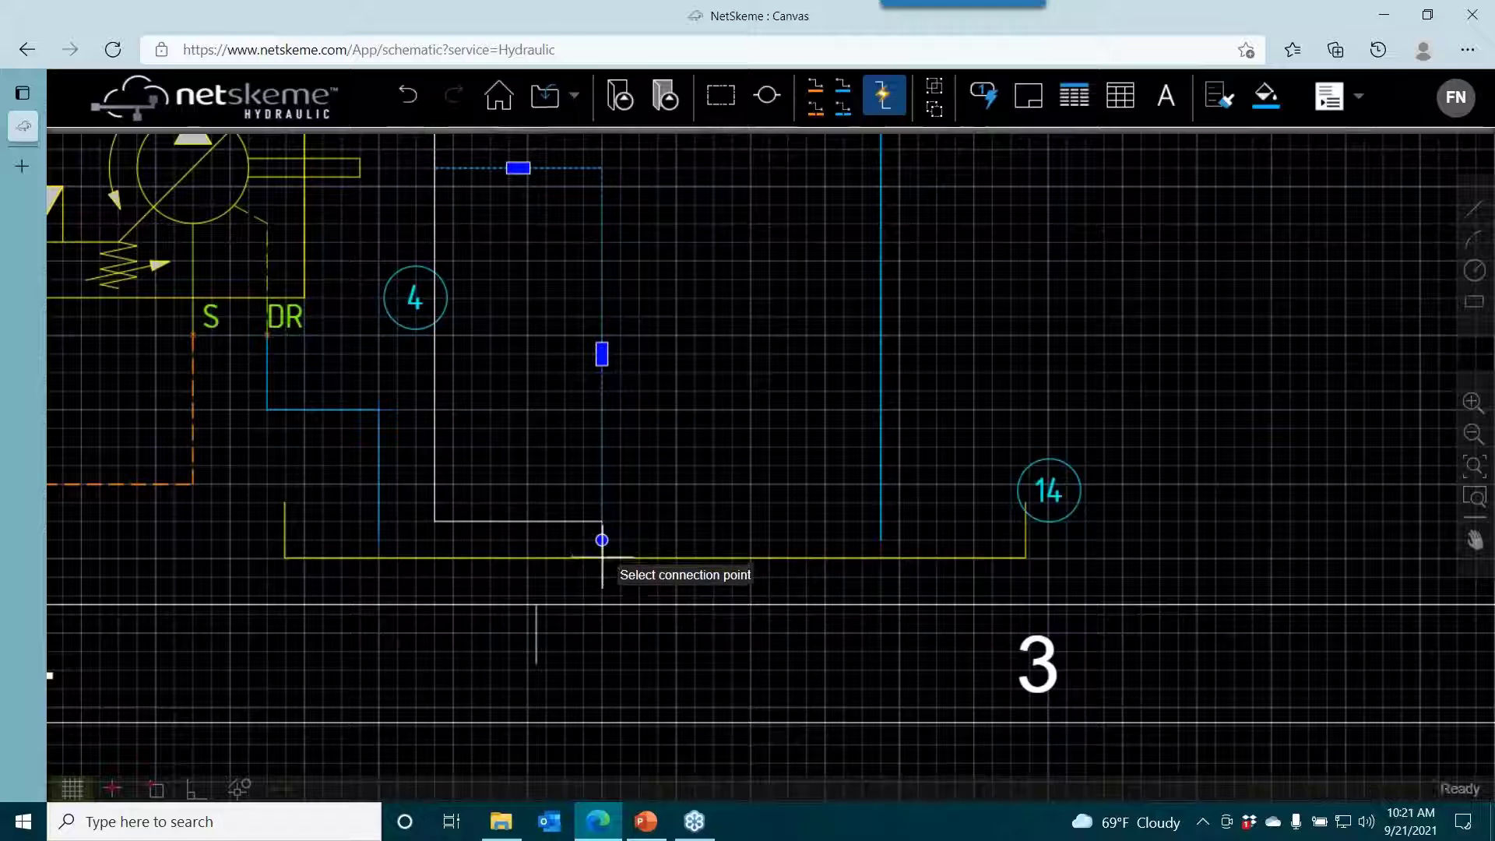
{"action": "left_click", "coordinate": [603, 540]}
{"action": "left_click", "coordinate": [382, 471]}
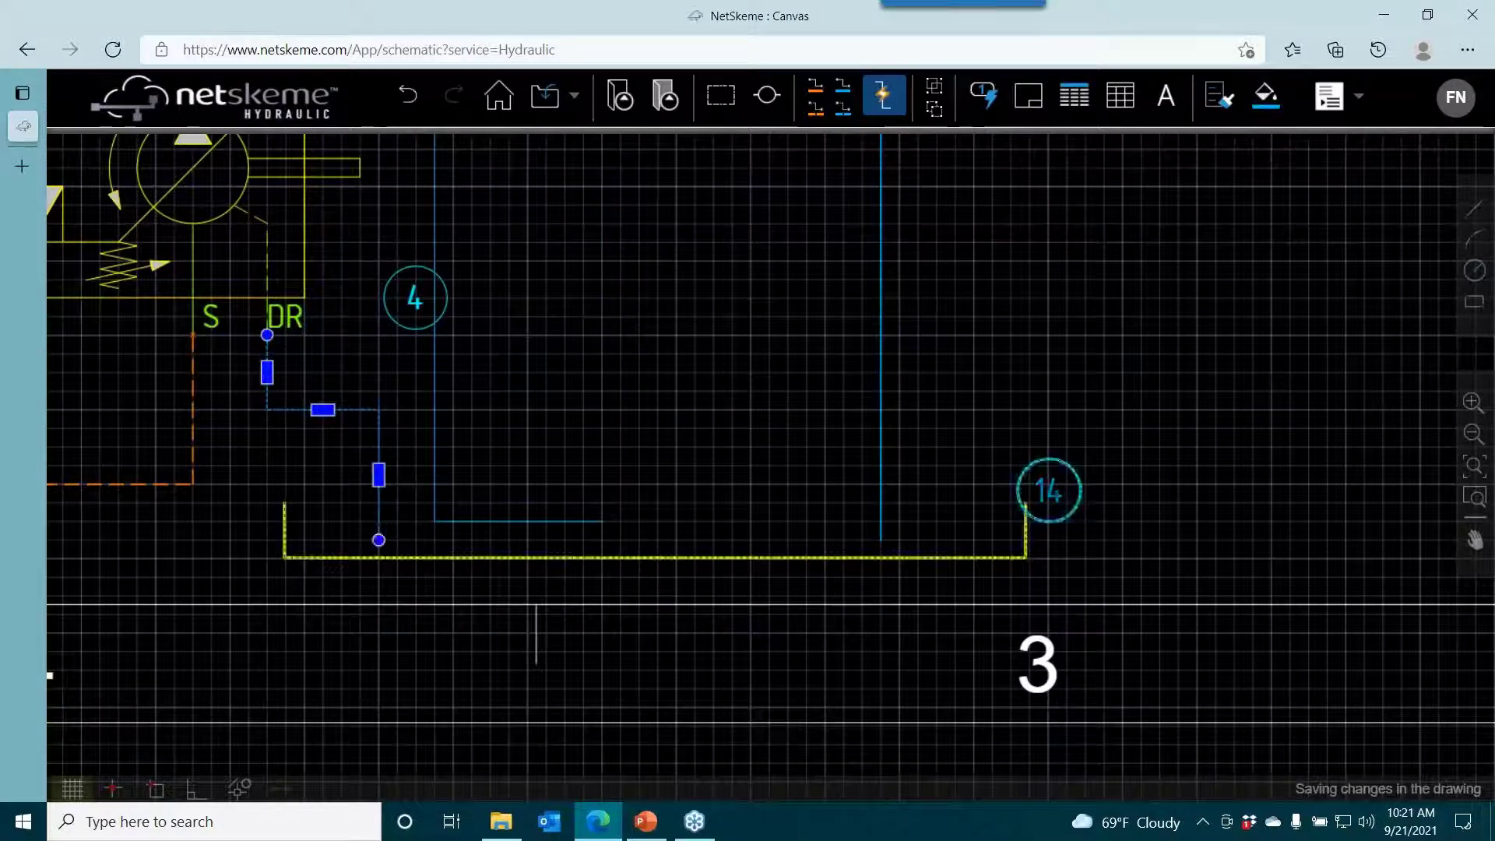
{"action": "left_click", "coordinate": [378, 539]}
{"action": "left_click", "coordinate": [378, 558]}
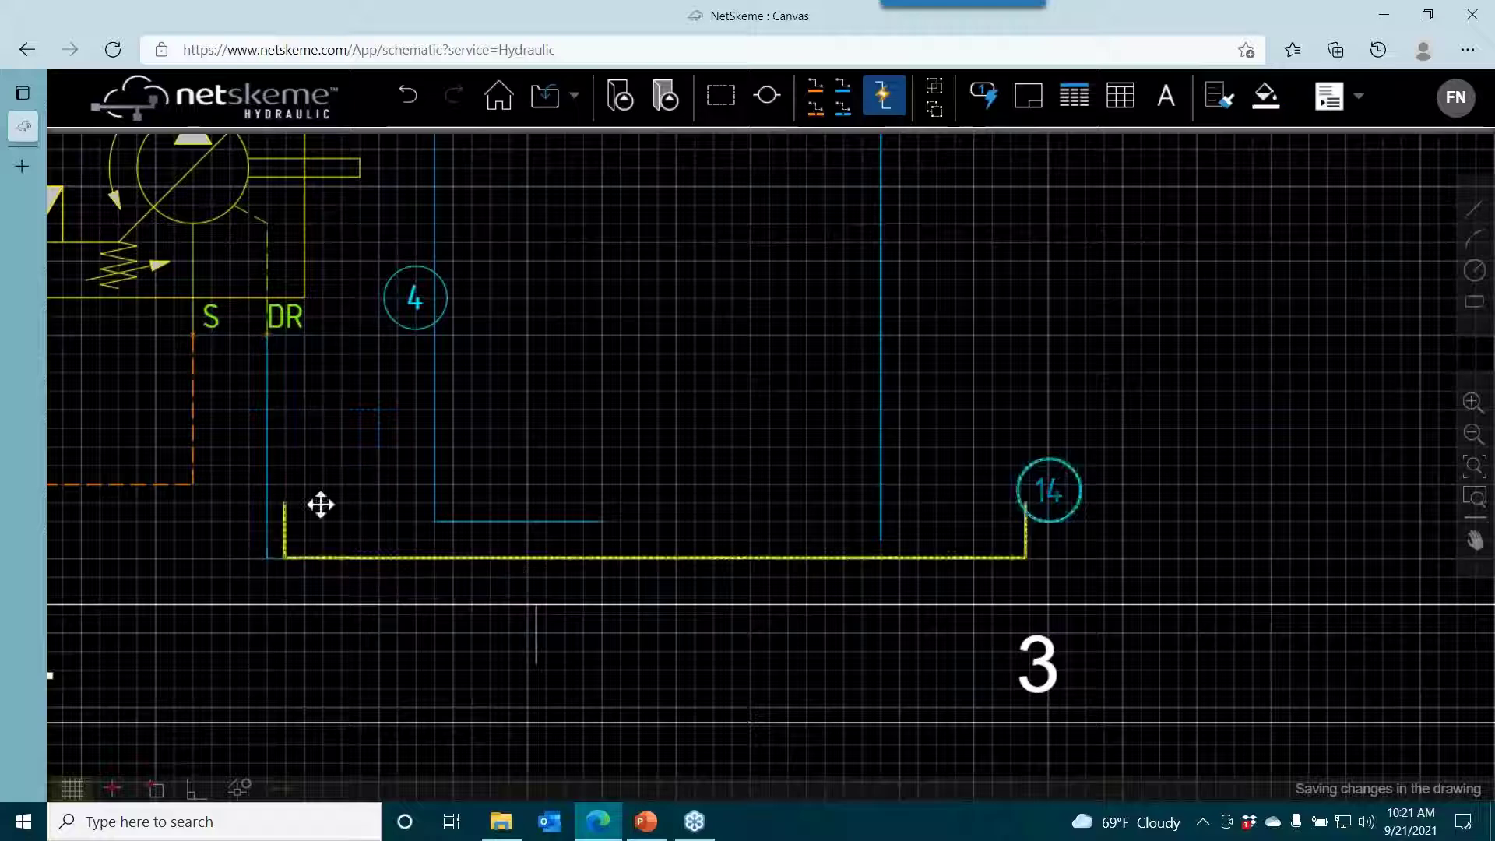
Shift the vertical segment of the DR drain line inward so it drops straight into the reservoir.
{"action": "left_click", "coordinate": [268, 448]}
{"action": "left_click", "coordinate": [267, 446]}
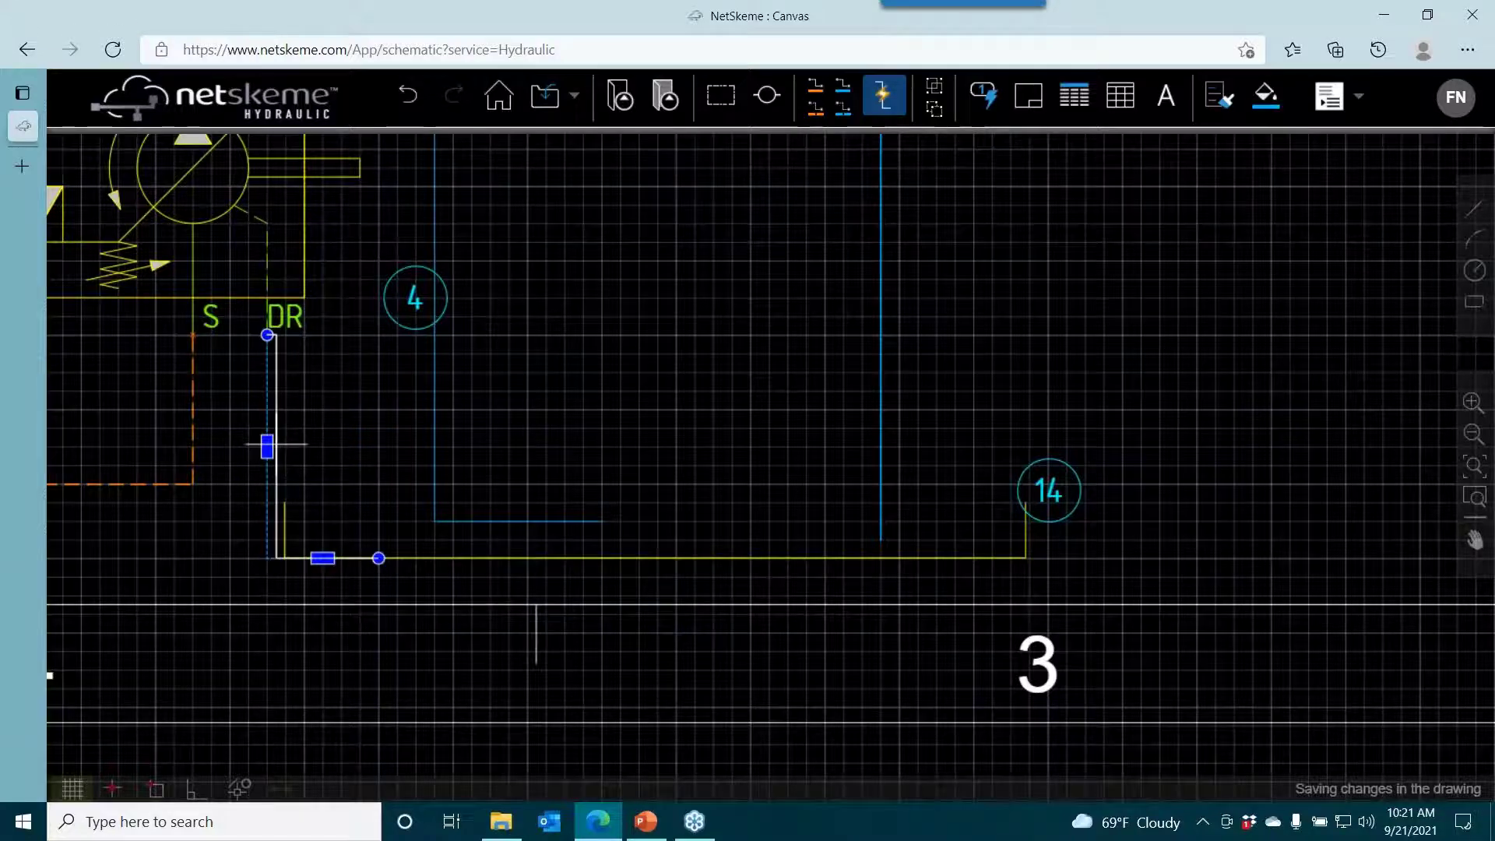
{"action": "left_click", "coordinate": [379, 442]}
Shift the tank line's vertical segment away from balloon 4 and extend its lower end to the reservoir base.
{"action": "left_click", "coordinate": [433, 424]}
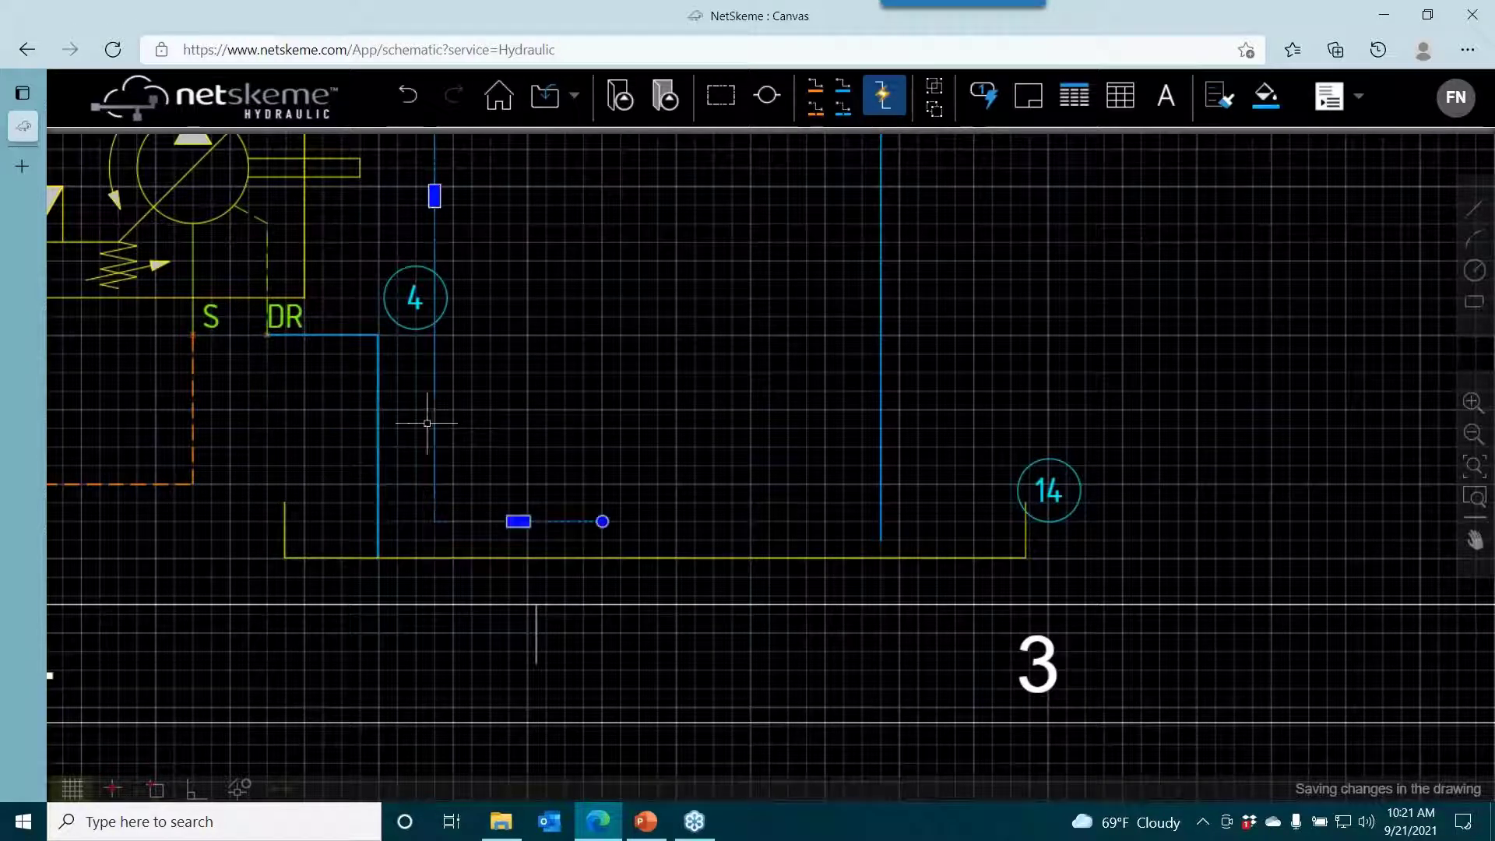
{"action": "left_click", "coordinate": [435, 195]}
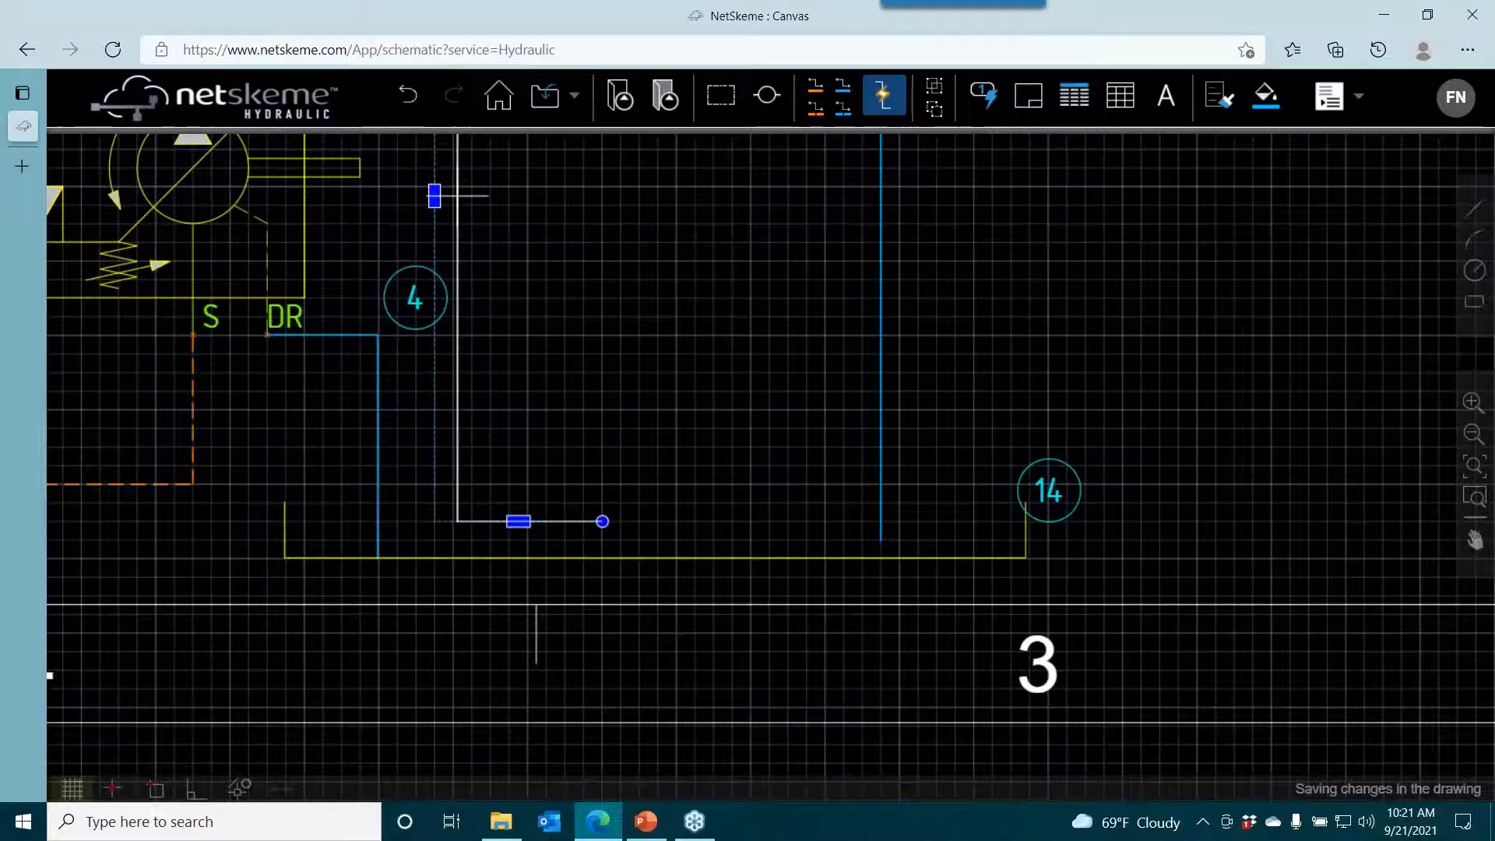
{"action": "left_click", "coordinate": [602, 196]}
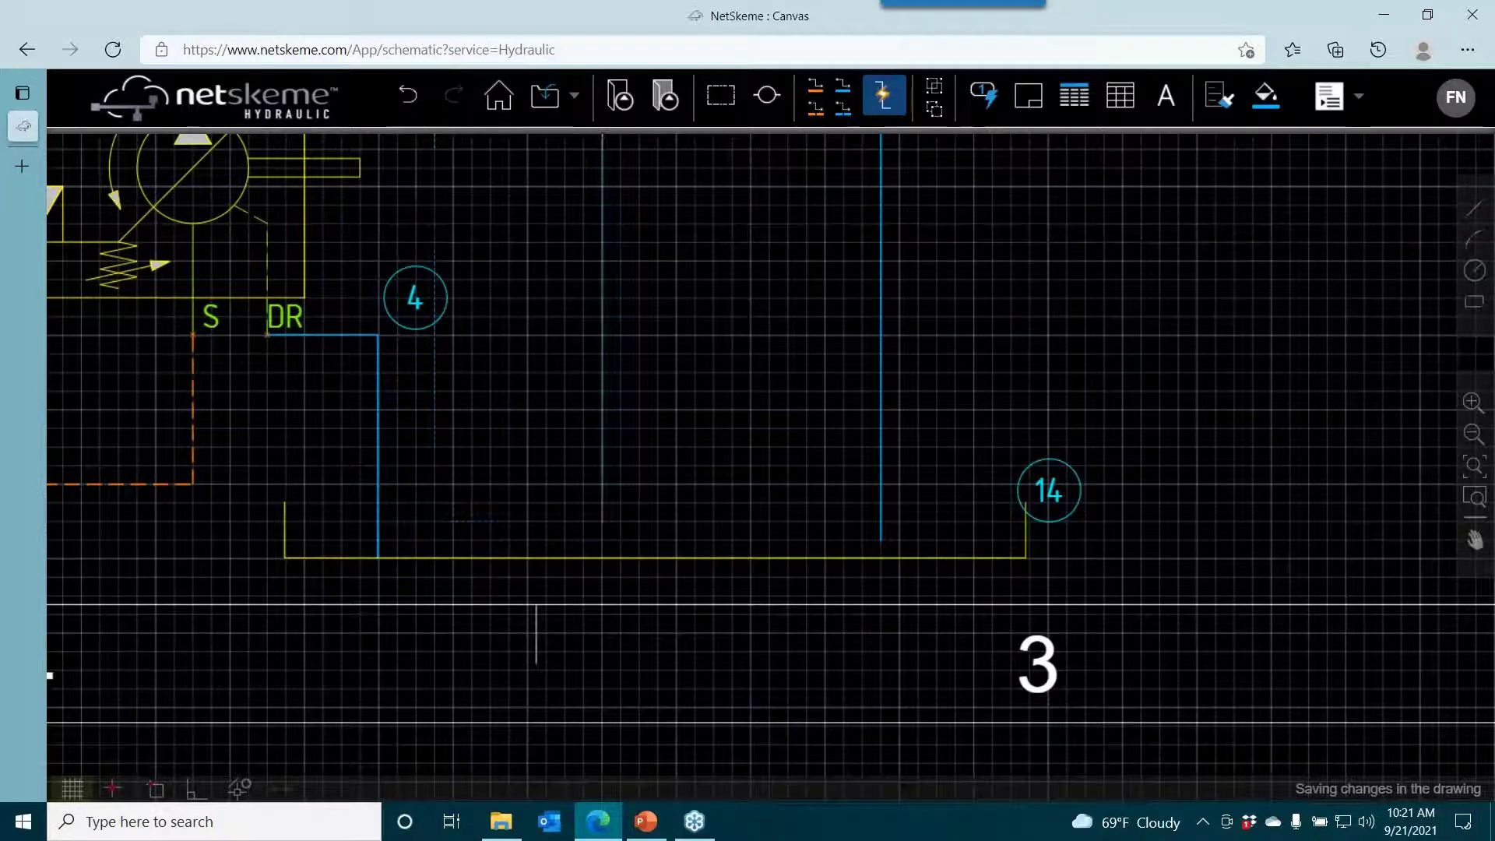
{"action": "left_click", "coordinate": [604, 522]}
{"action": "left_click", "coordinate": [602, 521]}
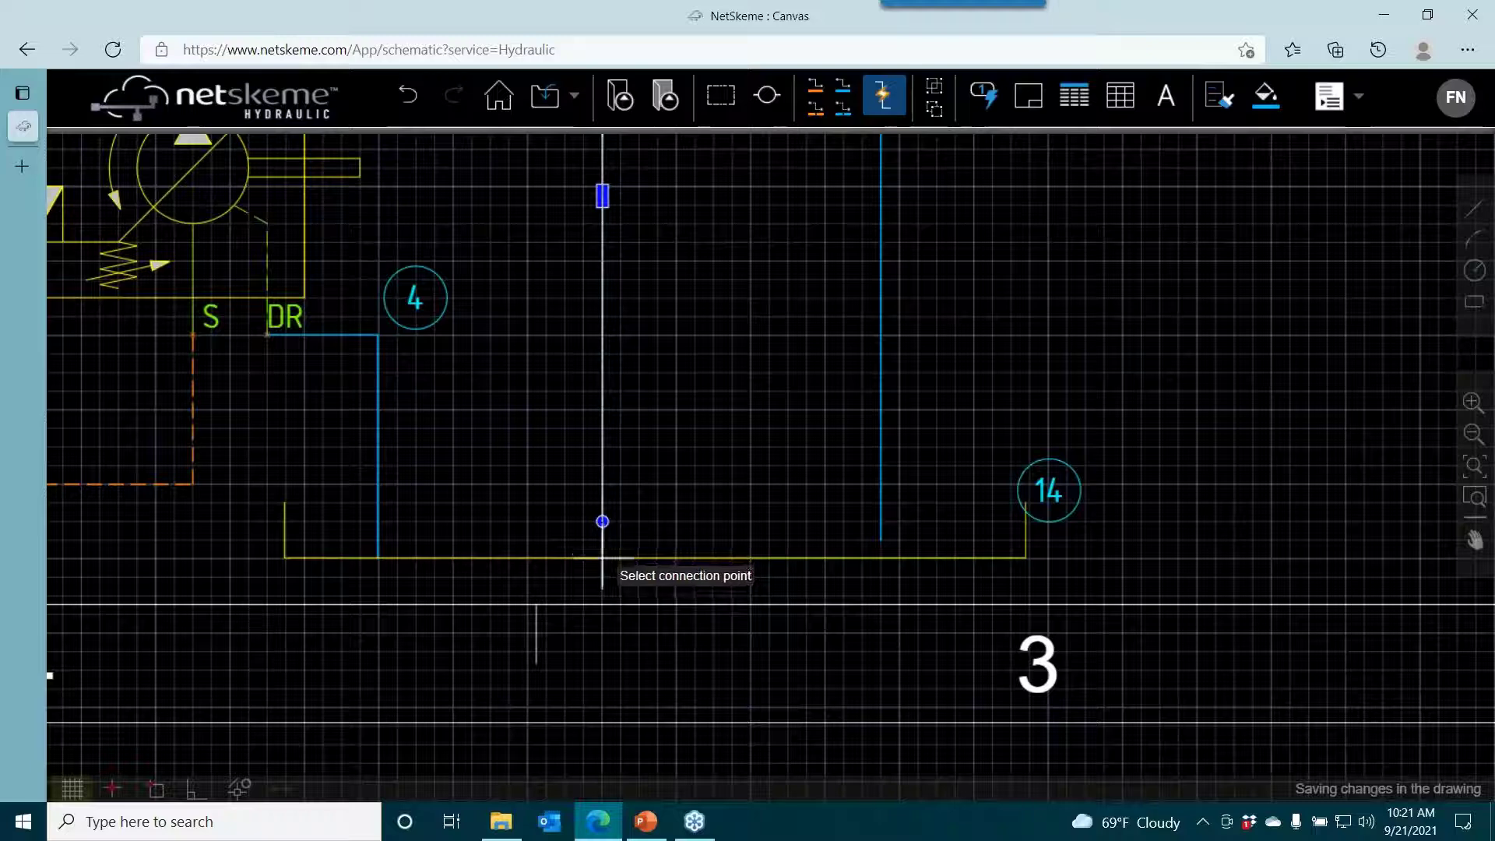
{"action": "left_click", "coordinate": [604, 556]}
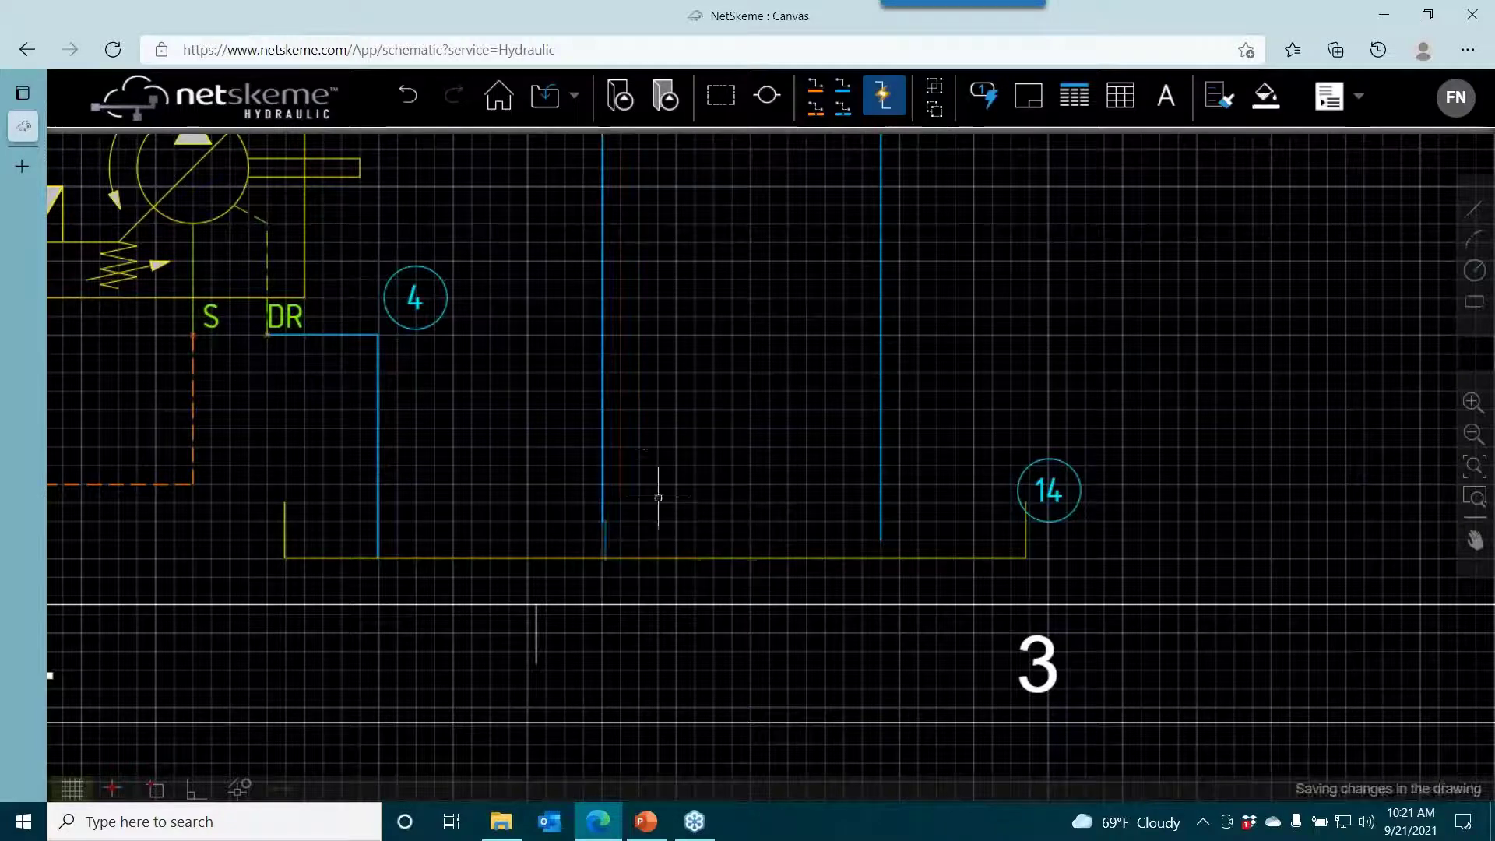
Fill in the title block's drawing title as Regeneration Selector Circuit.
{"action": "left_click_drag", "start_coordinate": [708, 458], "coordinate": [166, 557]}
{"action": "scroll", "coordinate": [652, 474], "scroll_direction": "down", "scroll_amount": 3}
{"action": "left_click_drag", "start_coordinate": [1318, 416], "coordinate": [854, 440]}
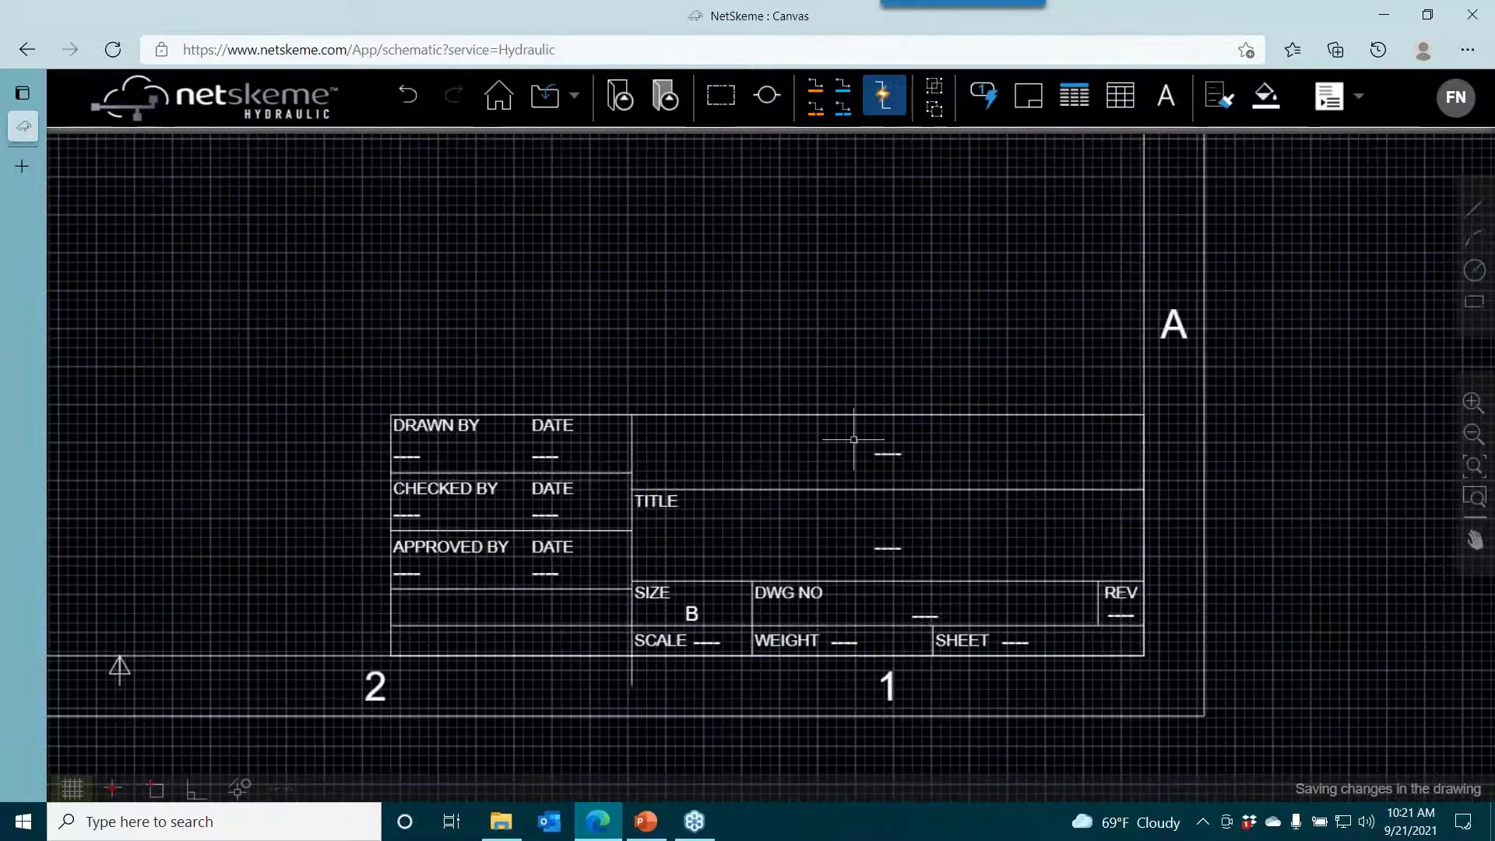
{"action": "double_click", "coordinate": [890, 548]}
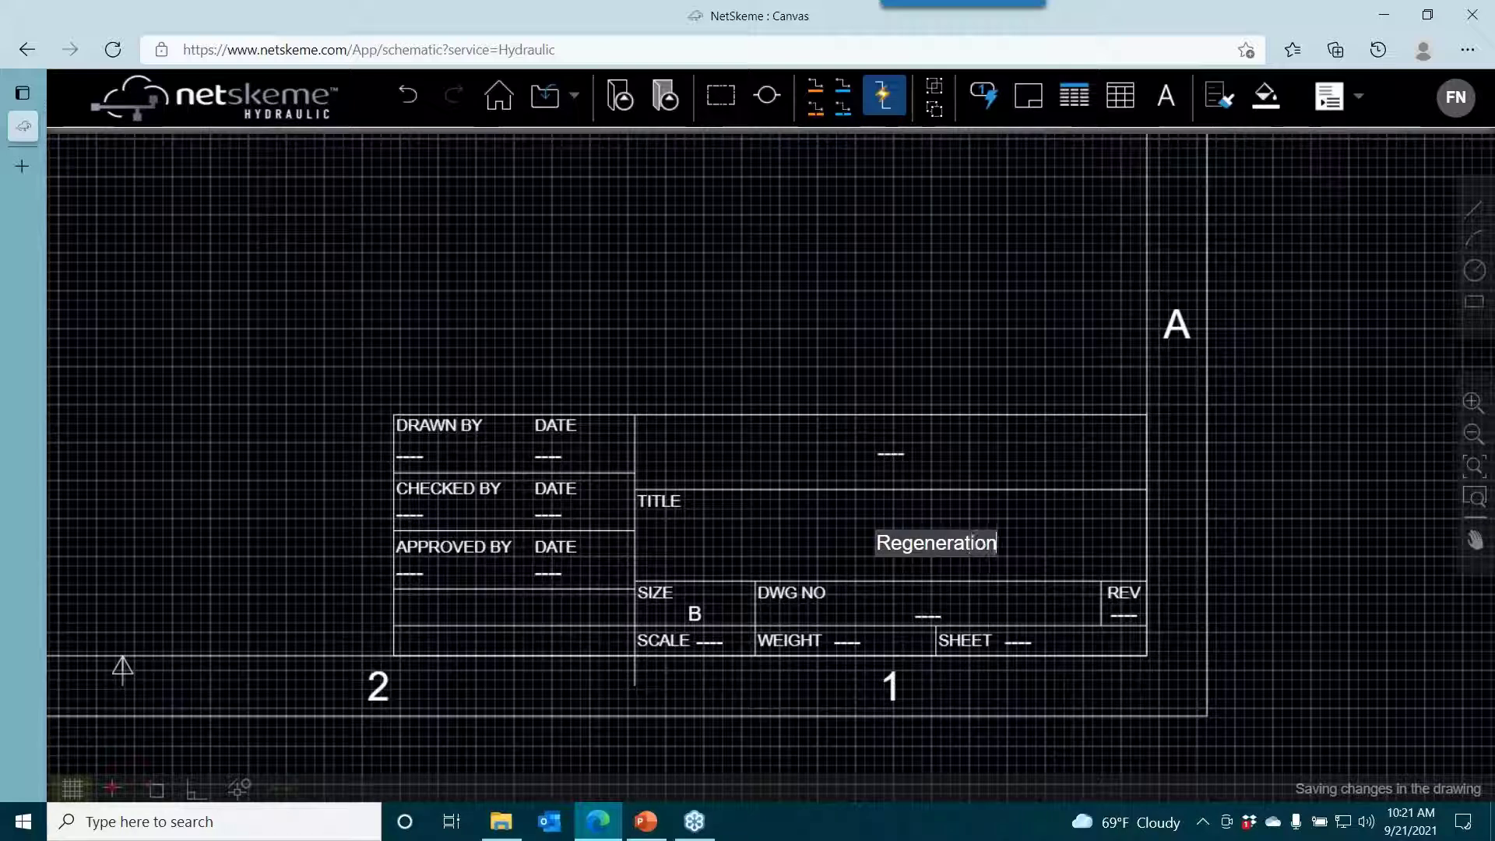
{"action": "type", "text": "Regeneration Selector Ci"}
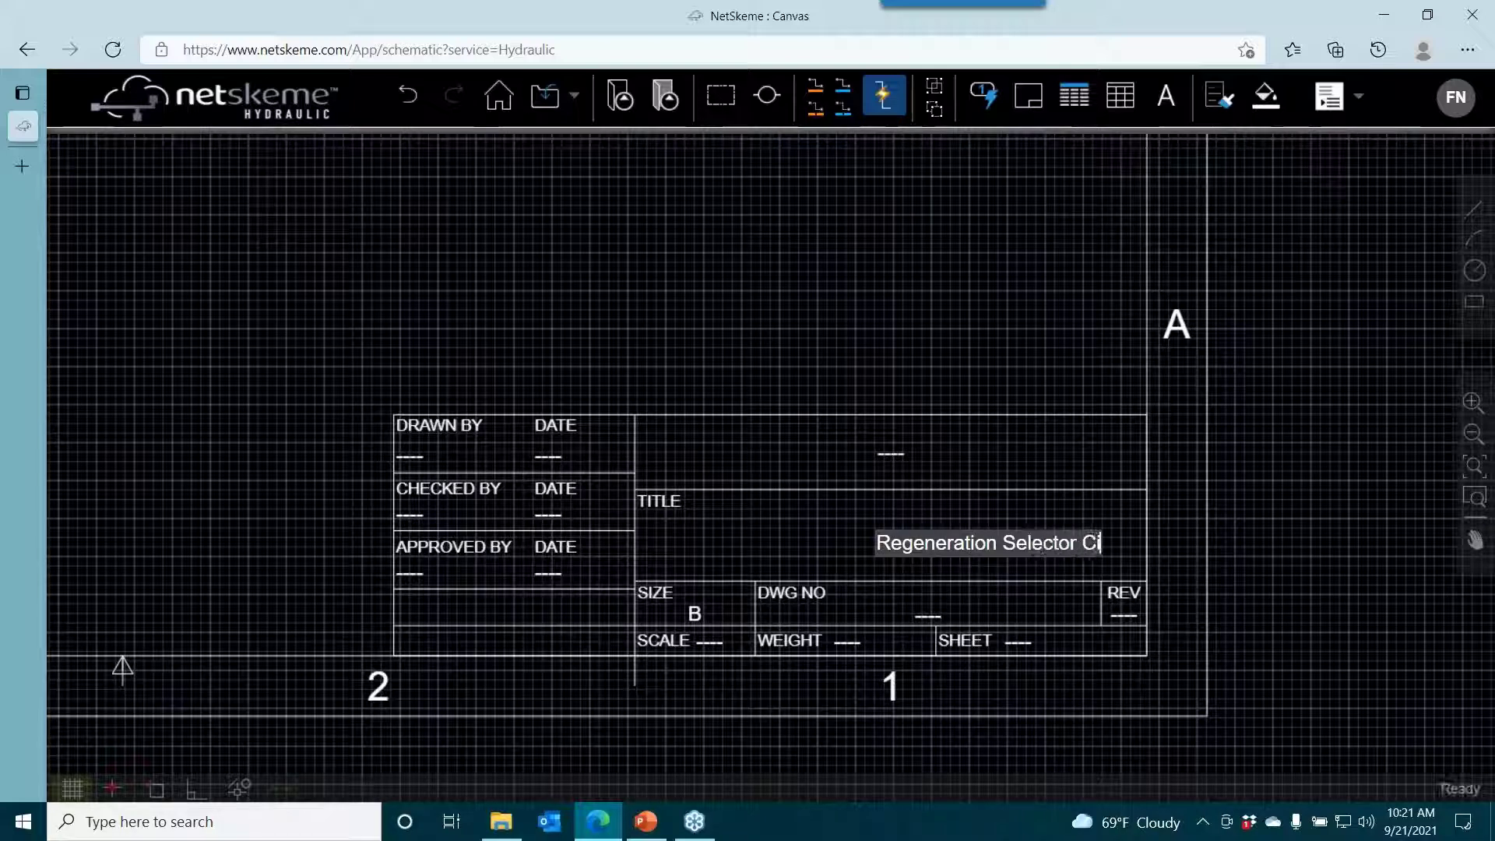
{"action": "type", "text": "rcuit"}
{"action": "key", "text": "Return"}
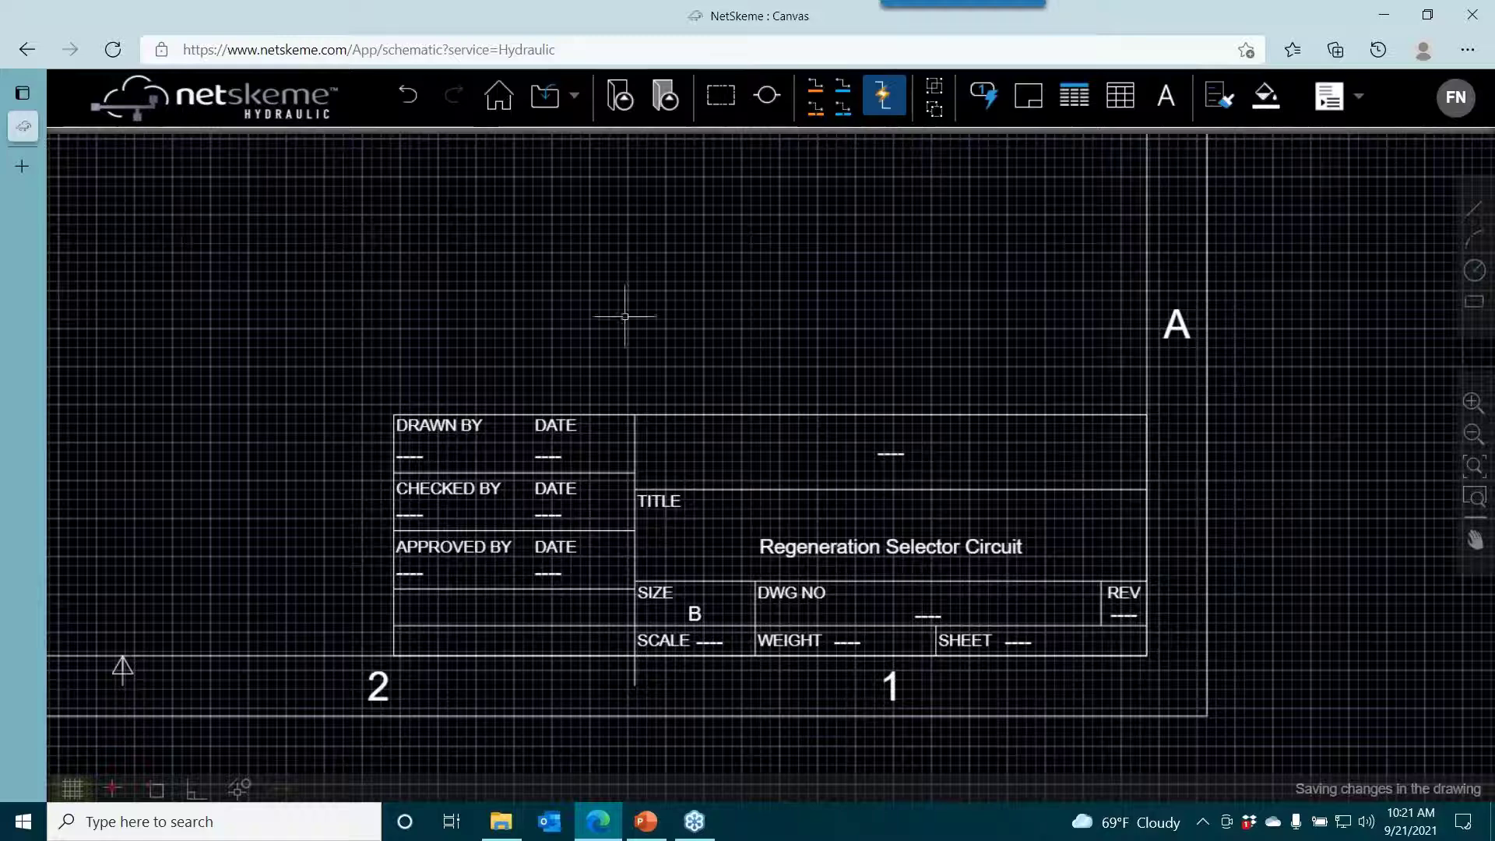
Fill in the title block's Drawn By field with the drafter's name.
{"action": "scroll", "coordinate": [622, 308], "scroll_direction": "down", "scroll_amount": 4}
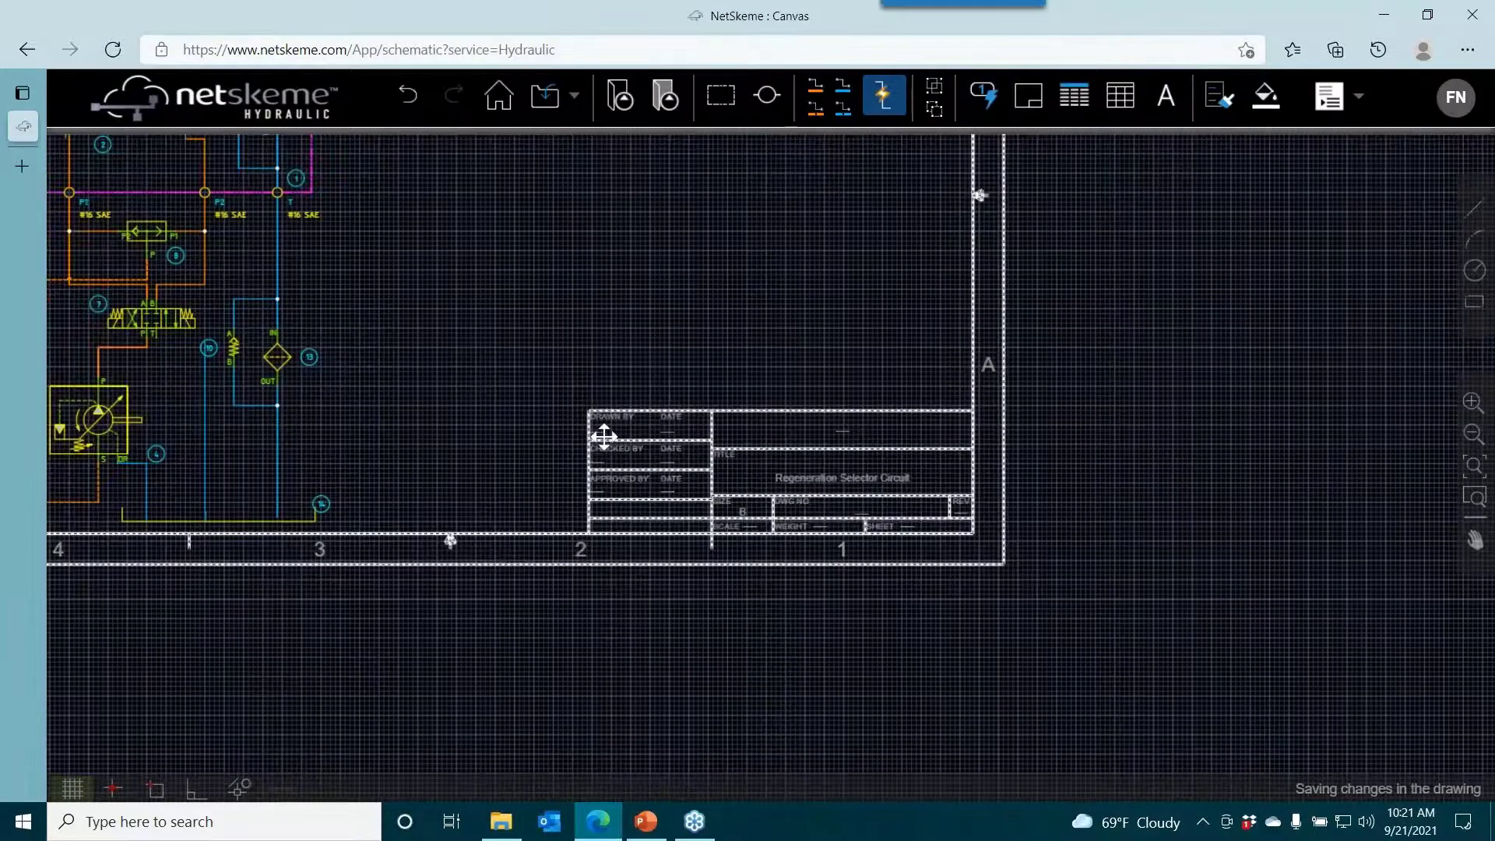
{"action": "left_click", "coordinate": [600, 433]}
{"action": "left_click", "coordinate": [590, 434]}
{"action": "left_click", "coordinate": [535, 214]}
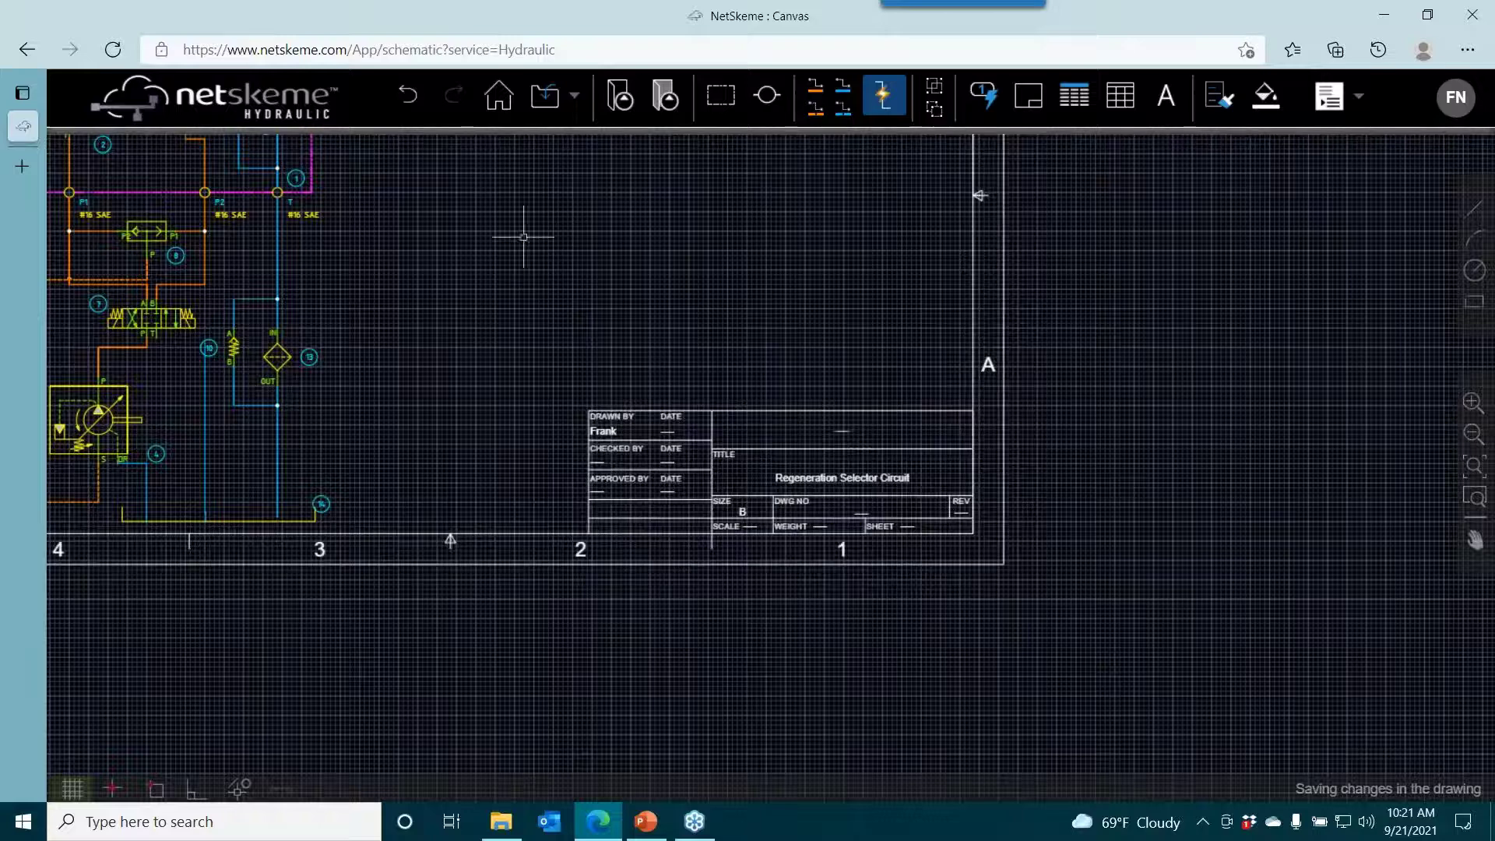
{"action": "scroll", "coordinate": [556, 226], "scroll_direction": "down", "scroll_amount": 5}
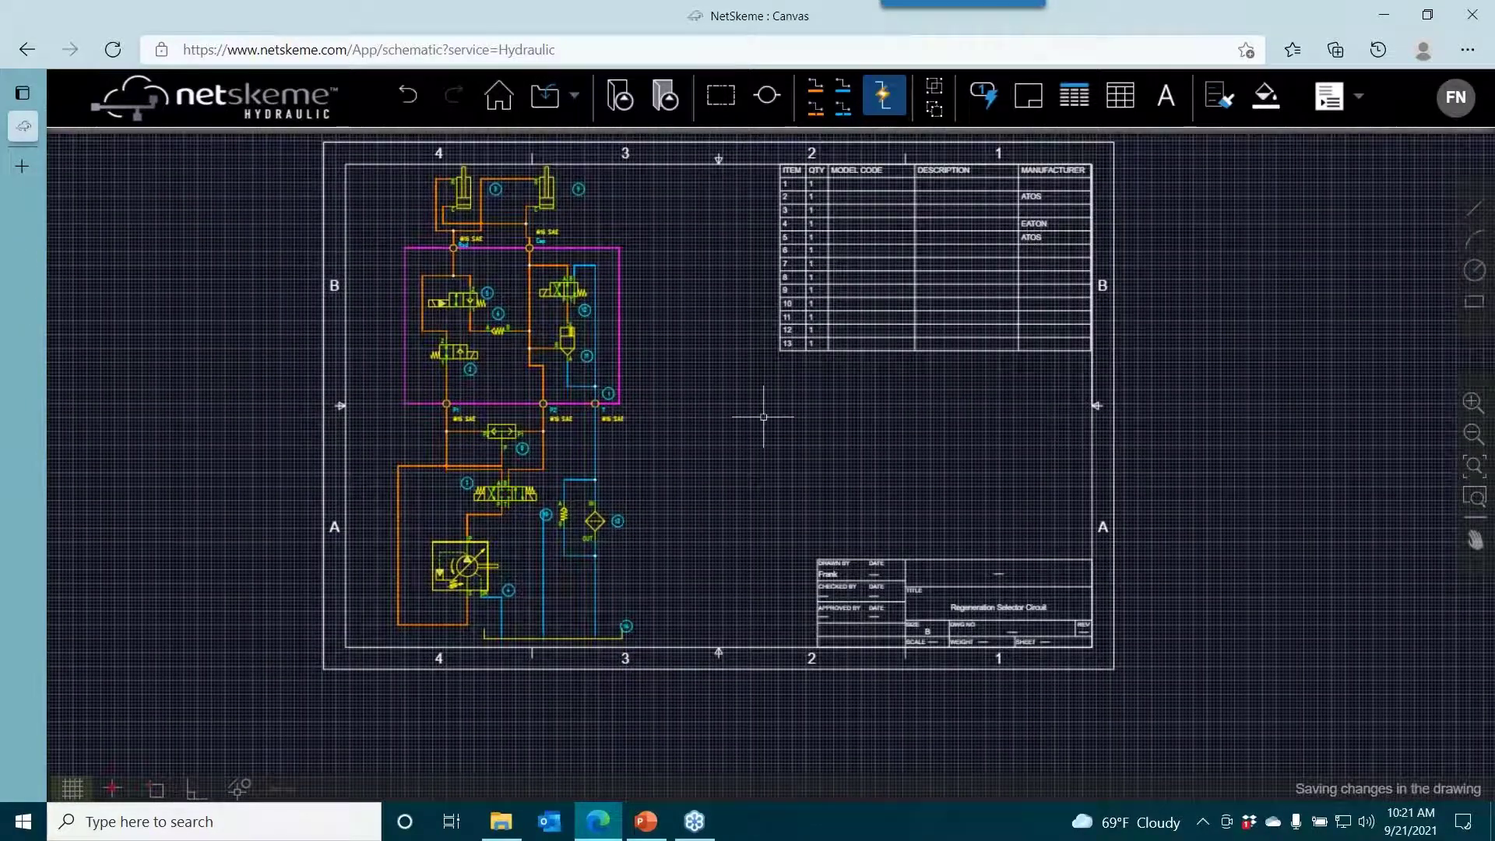
{"action": "left_click", "coordinate": [558, 632]}
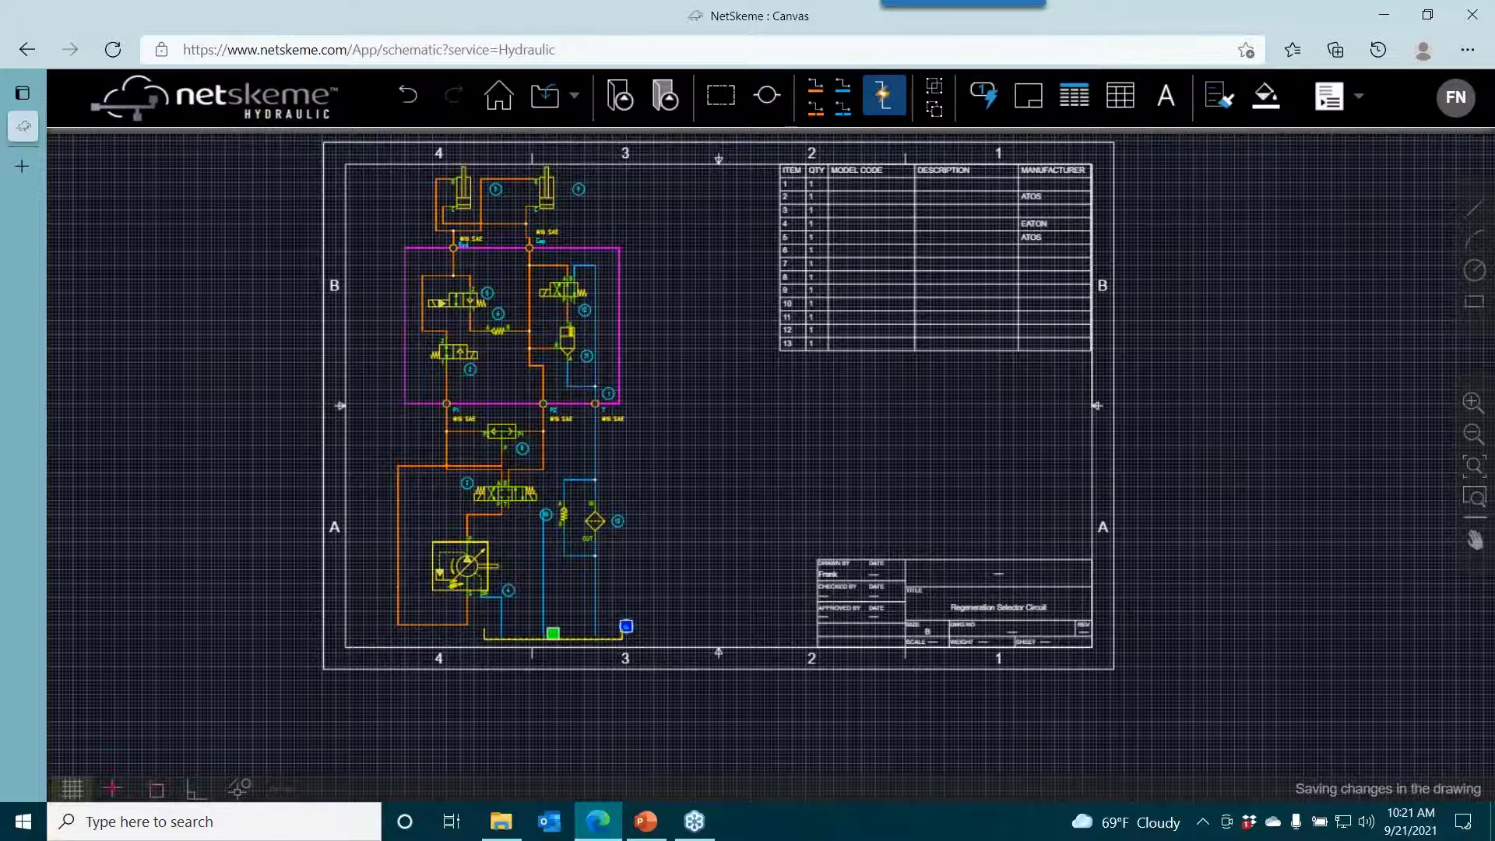
{"action": "double_click", "coordinate": [563, 633]}
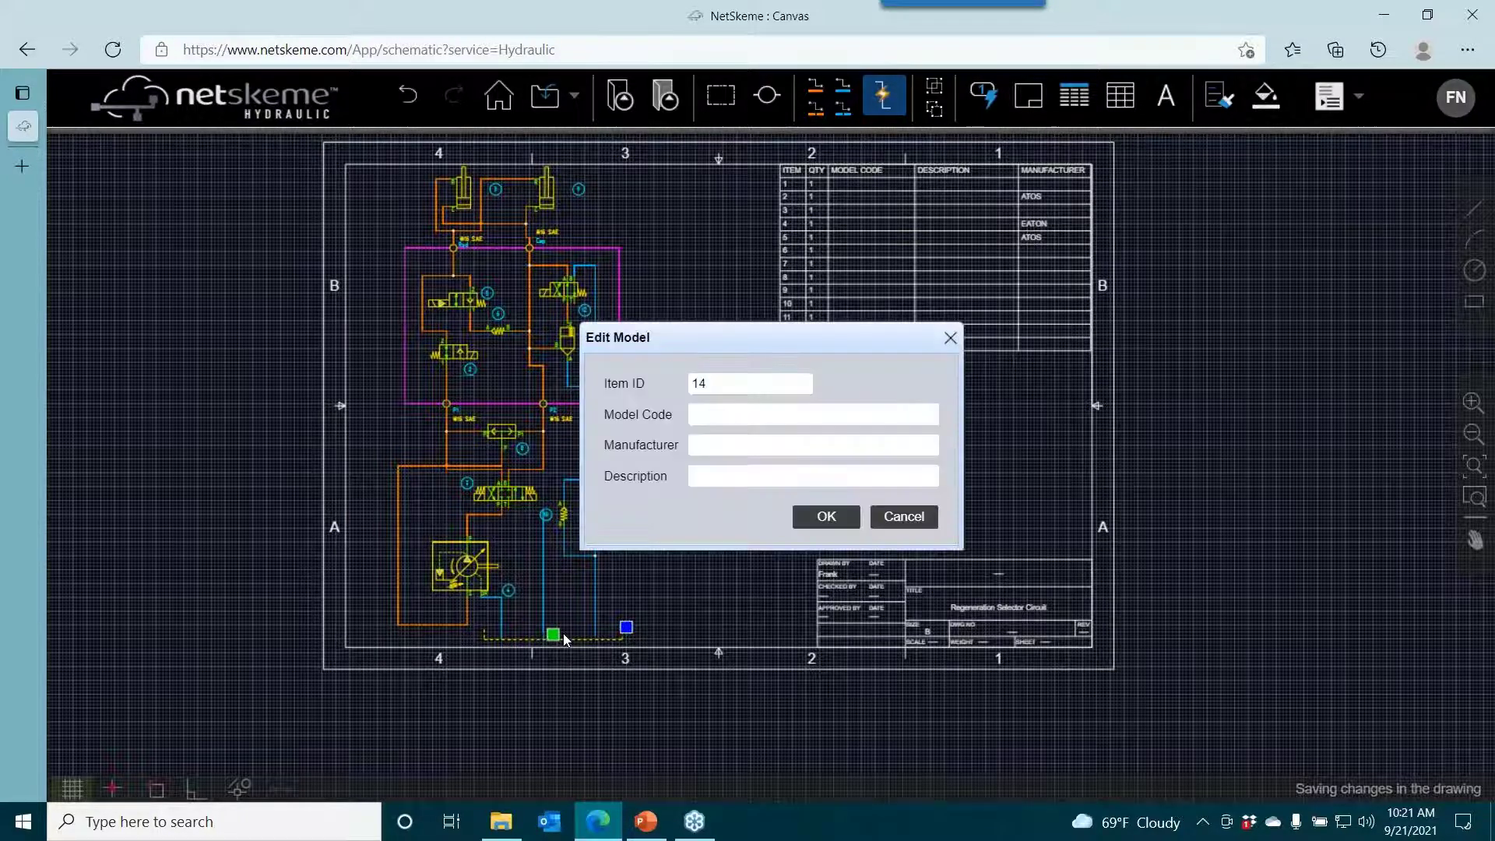
{"action": "left_click", "coordinate": [895, 514]}
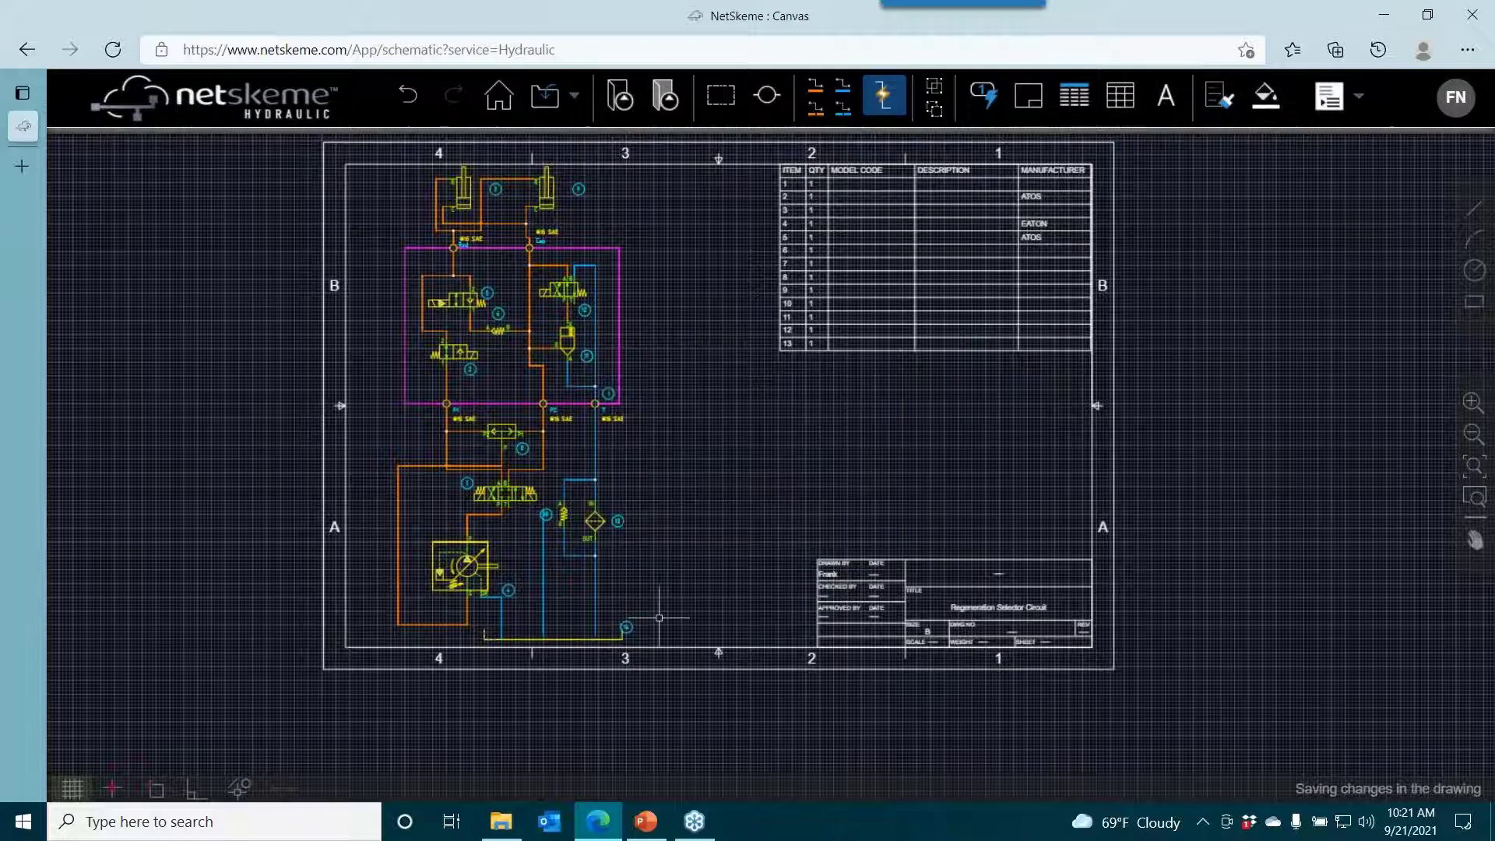
Set the reservoir symbol's description to Reservoir and update the bill of materials with it.
{"action": "left_click", "coordinate": [577, 633]}
{"action": "right_click", "coordinate": [578, 632]}
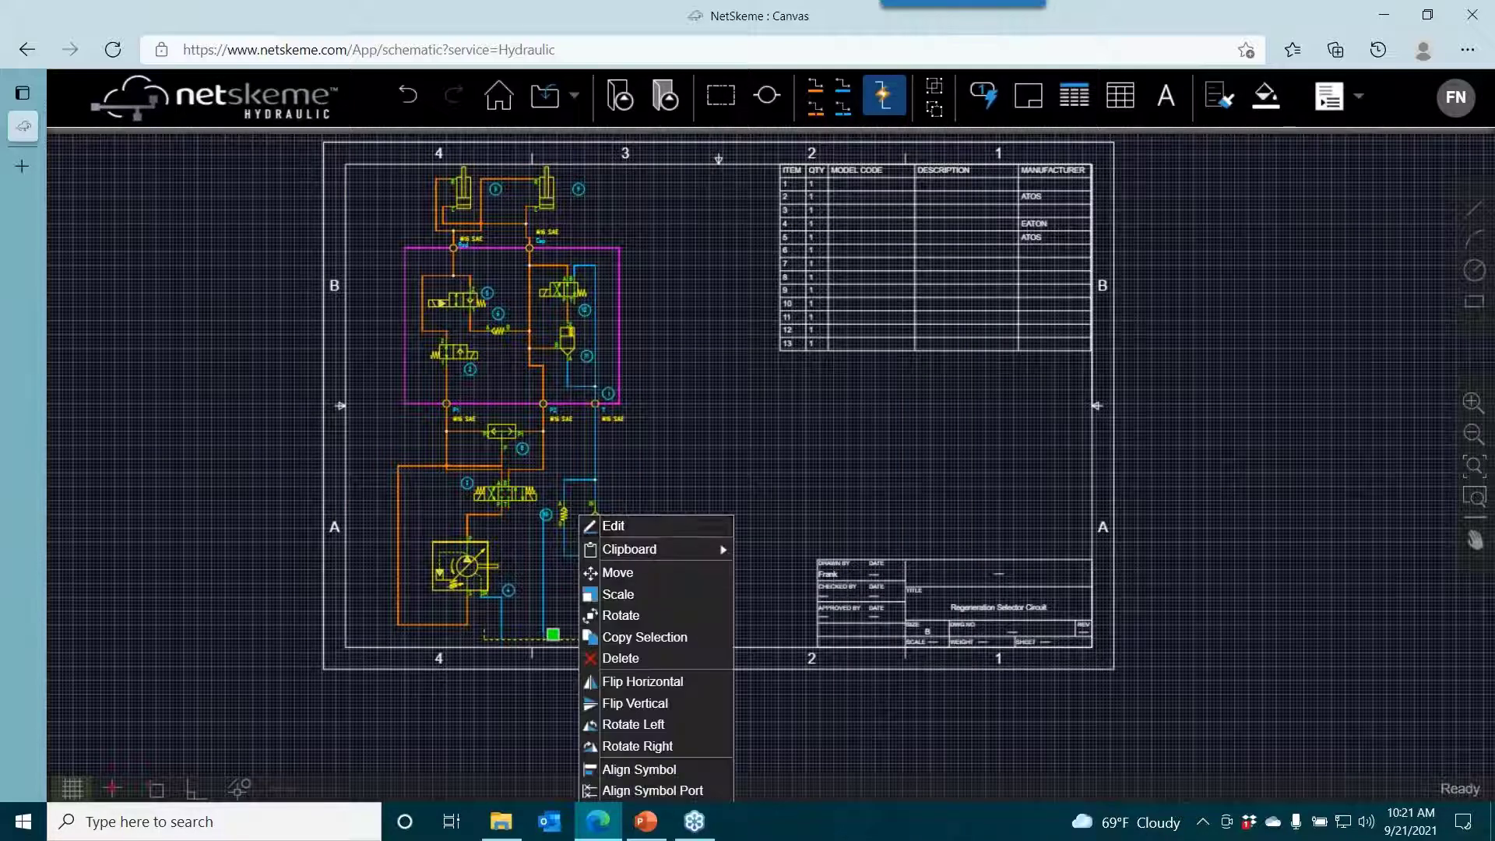
{"action": "left_click", "coordinate": [615, 527]}
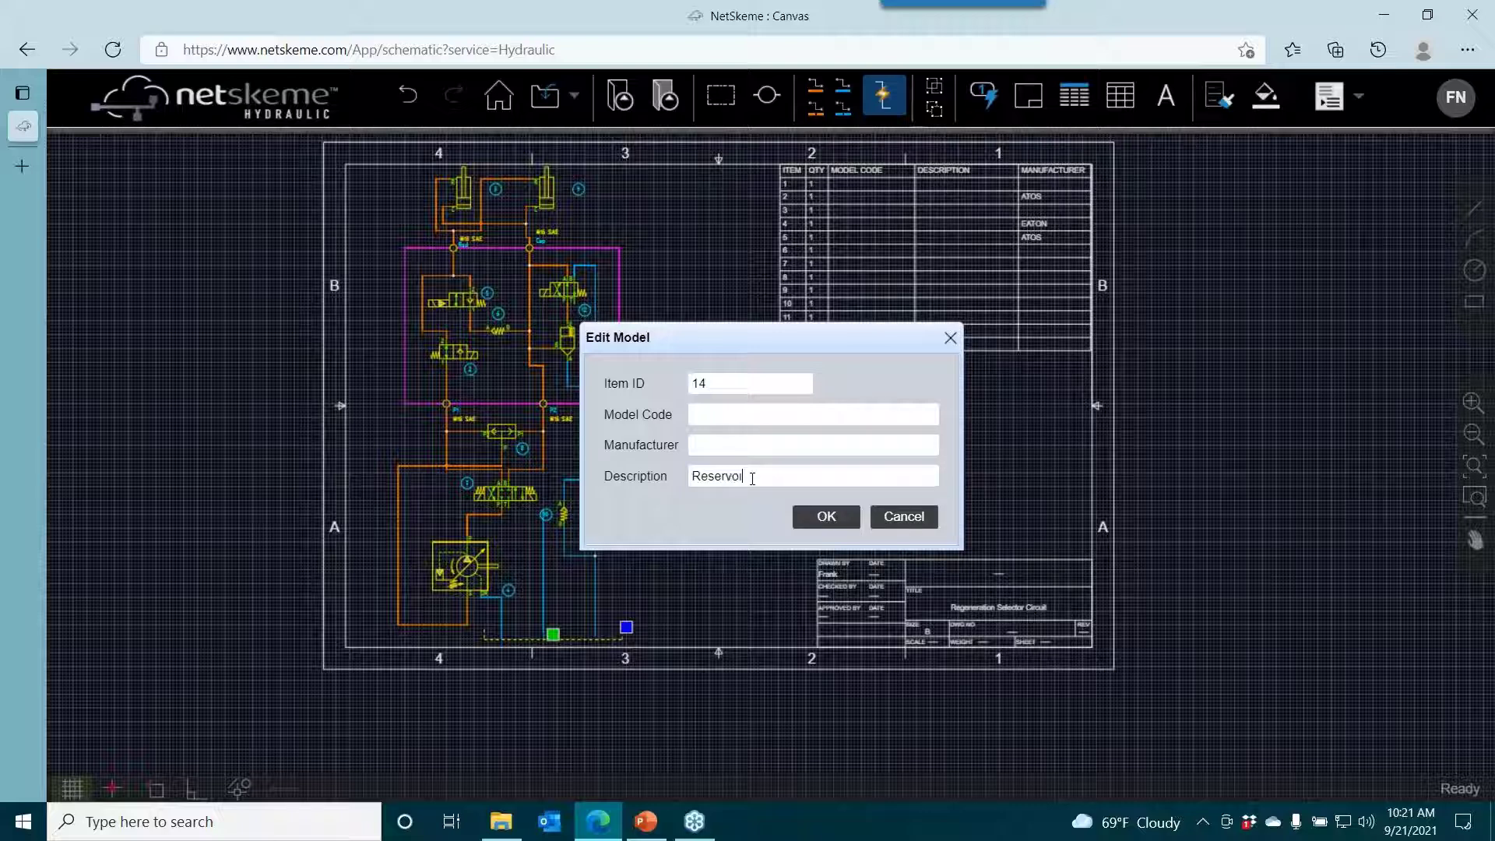
{"action": "left_click", "coordinate": [824, 517]}
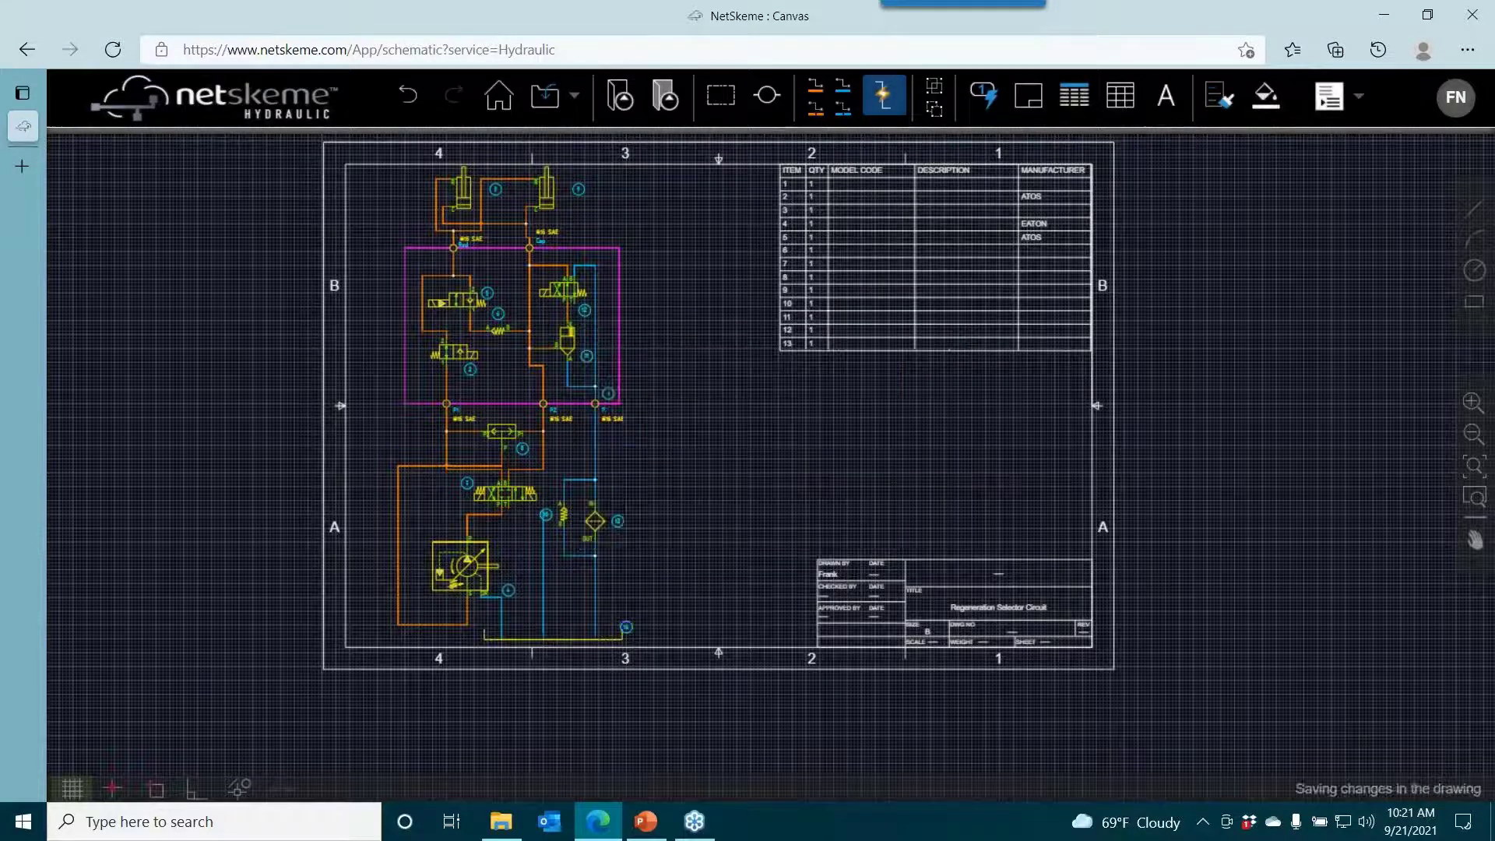
{"action": "left_click", "coordinate": [1082, 101]}
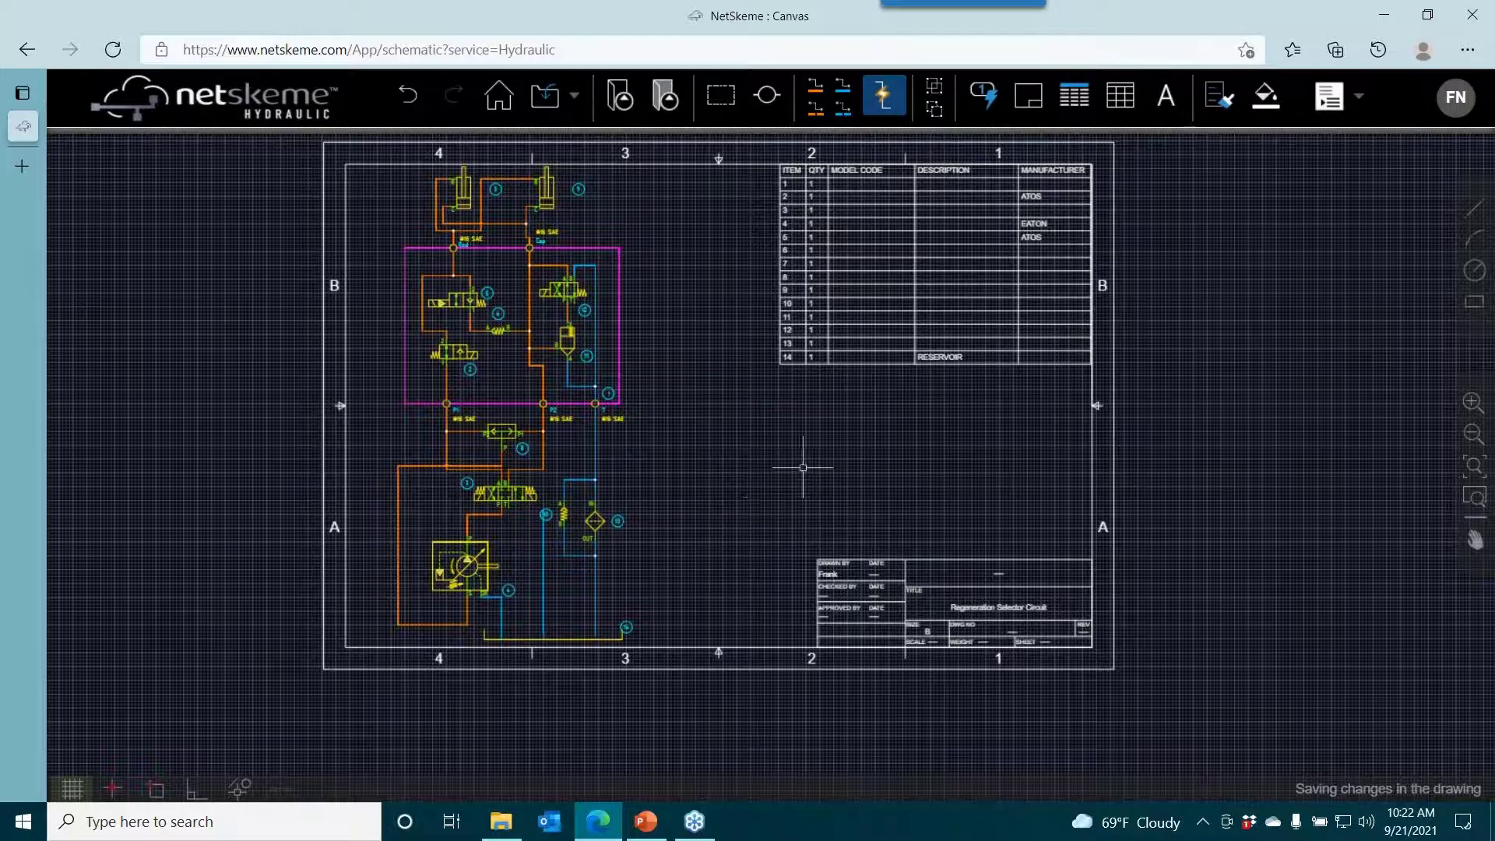
Connect the upper end of the tank line at balloon 10 to port T of directional valve 7.
{"action": "scroll", "coordinate": [518, 530], "scroll_direction": "up", "scroll_amount": 5}
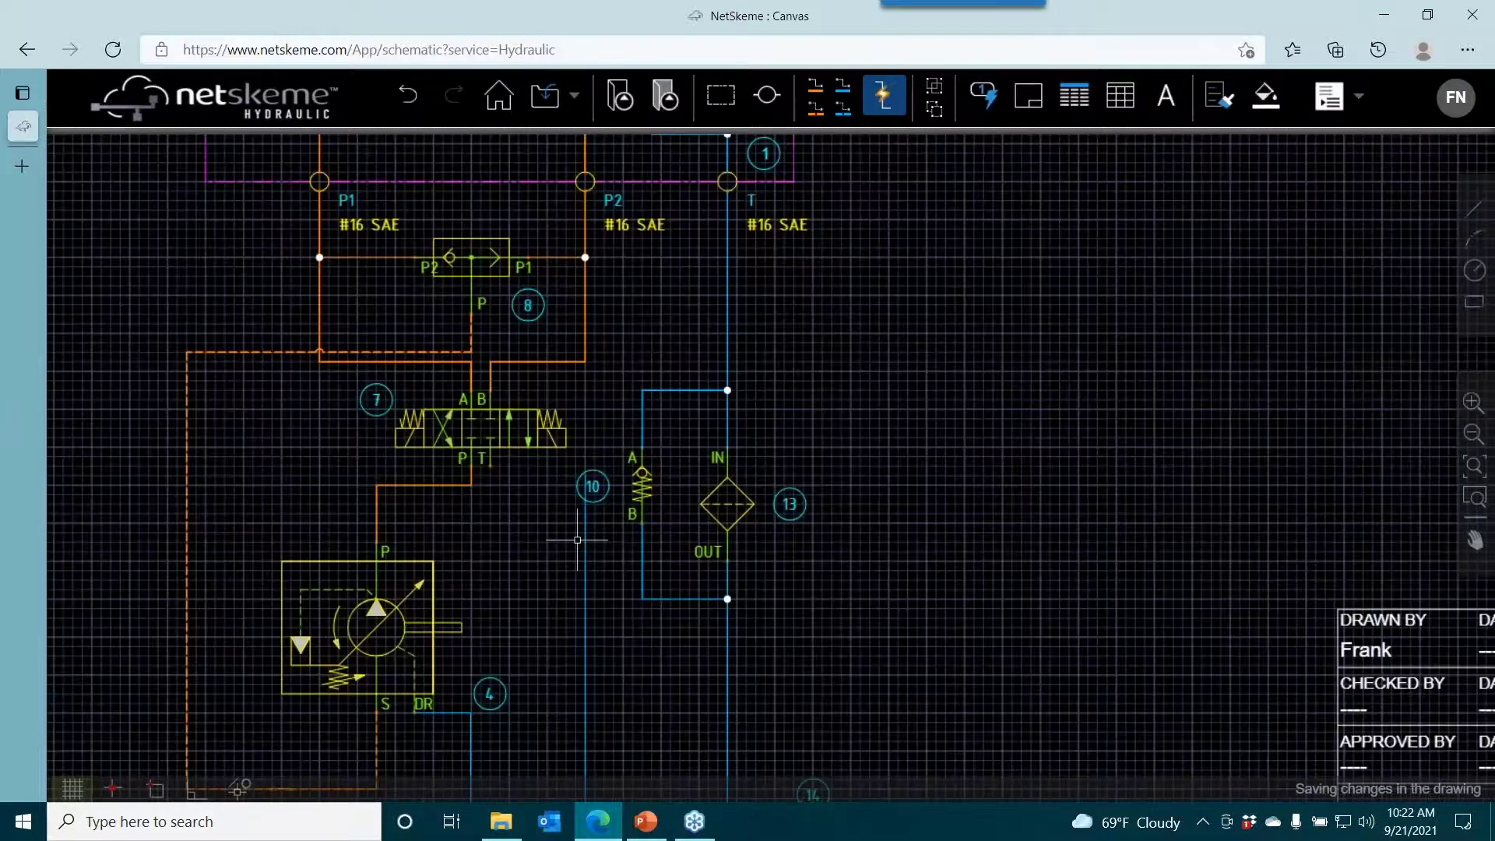
{"action": "left_click", "coordinate": [589, 480]}
{"action": "left_click", "coordinate": [491, 466]}
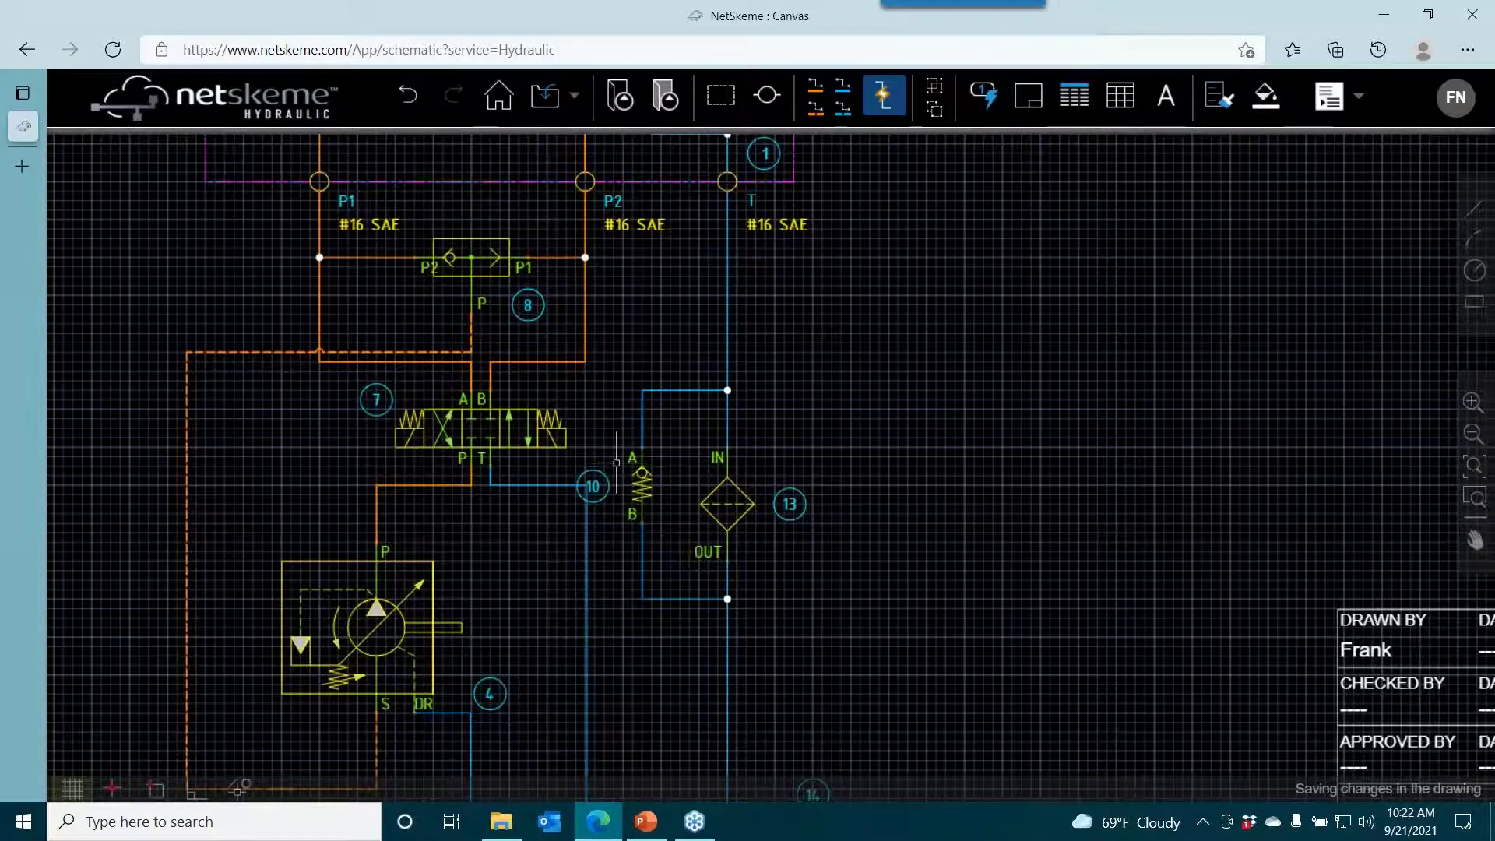
Export the schematic as a PDF, open the downloaded file and review its circuit, bill of materials and title block.
{"action": "scroll", "coordinate": [864, 430], "scroll_direction": "down", "scroll_amount": 2}
{"action": "left_click_drag", "start_coordinate": [872, 429], "coordinate": [563, 525]}
{"action": "left_click_drag", "start_coordinate": [1108, 398], "coordinate": [786, 574]}
{"action": "scroll", "coordinate": [698, 561], "scroll_direction": "down", "scroll_amount": 1}
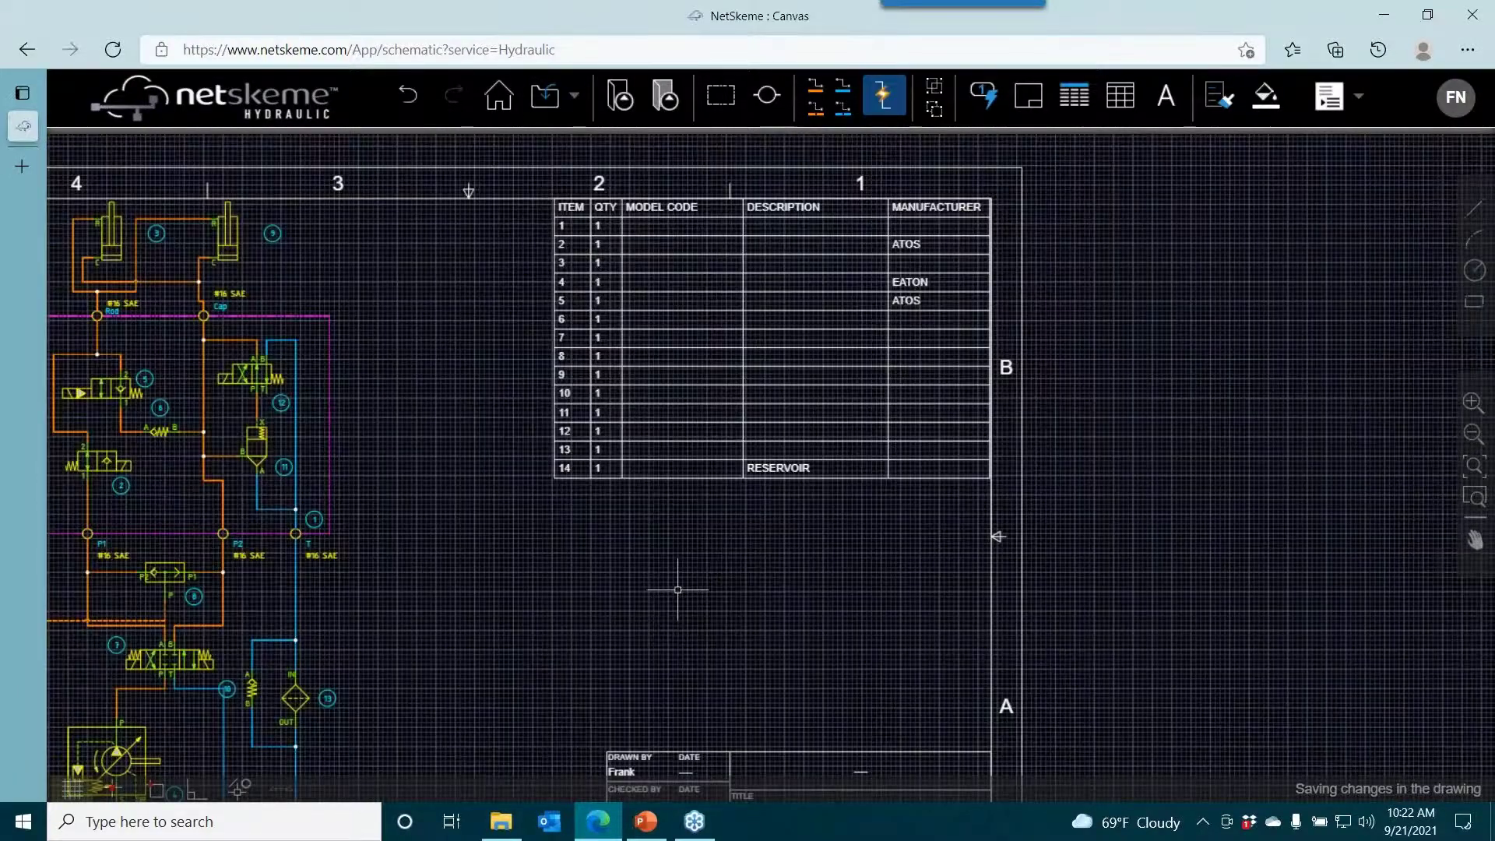
{"action": "mouse_move", "coordinate": [683, 590]}
{"action": "left_mouse_down"}
{"action": "mouse_move", "coordinate": [768, 517]}
{"action": "mouse_move", "coordinate": [740, 507]}
{"action": "mouse_move", "coordinate": [787, 557]}
{"action": "left_mouse_up"}
{"action": "scroll", "coordinate": [744, 508], "scroll_direction": "down", "scroll_amount": 1}
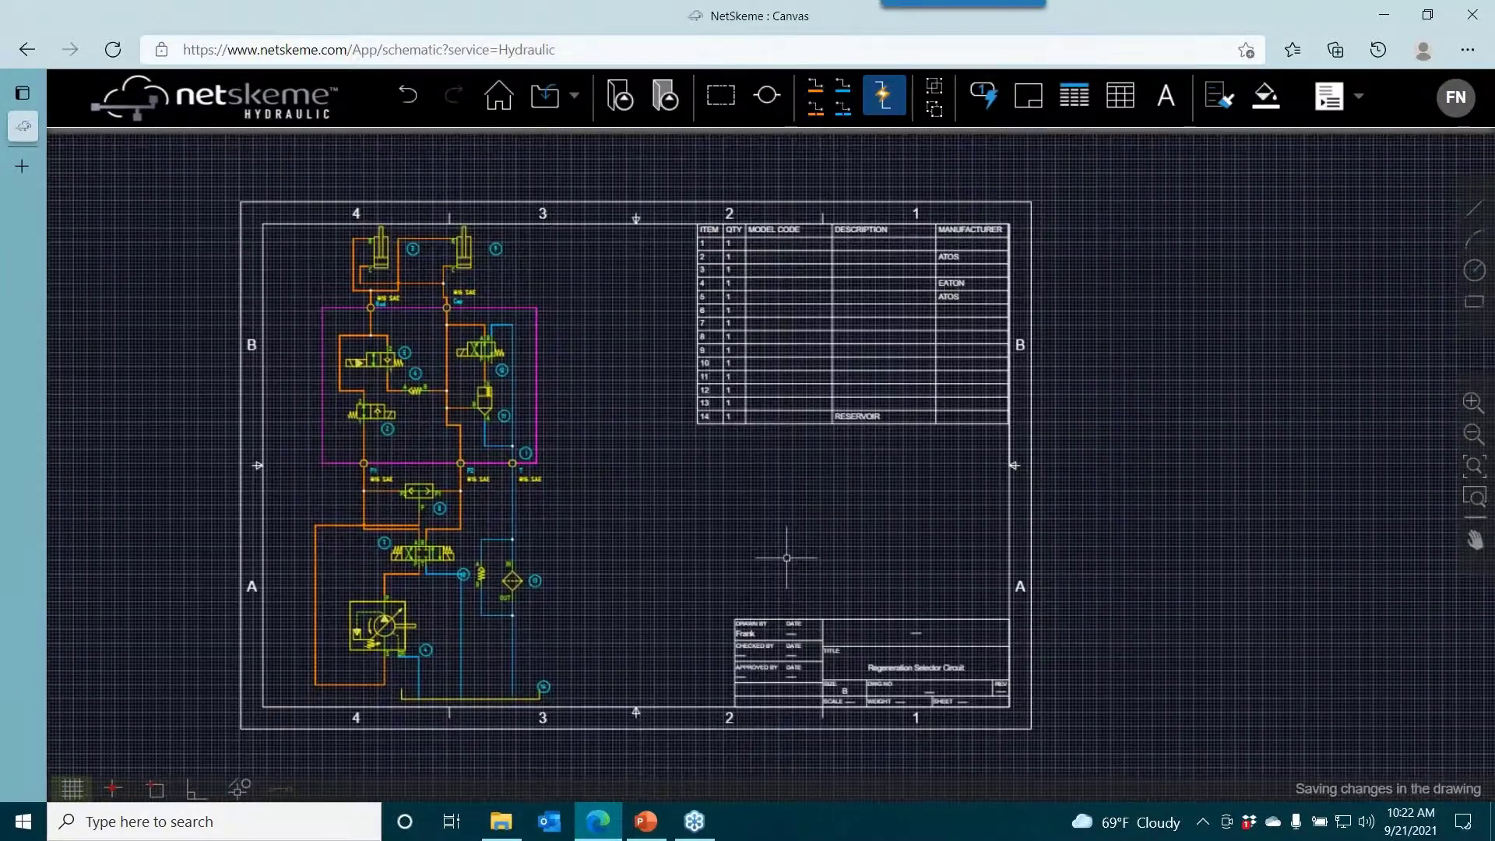
{"action": "left_click", "coordinate": [578, 104]}
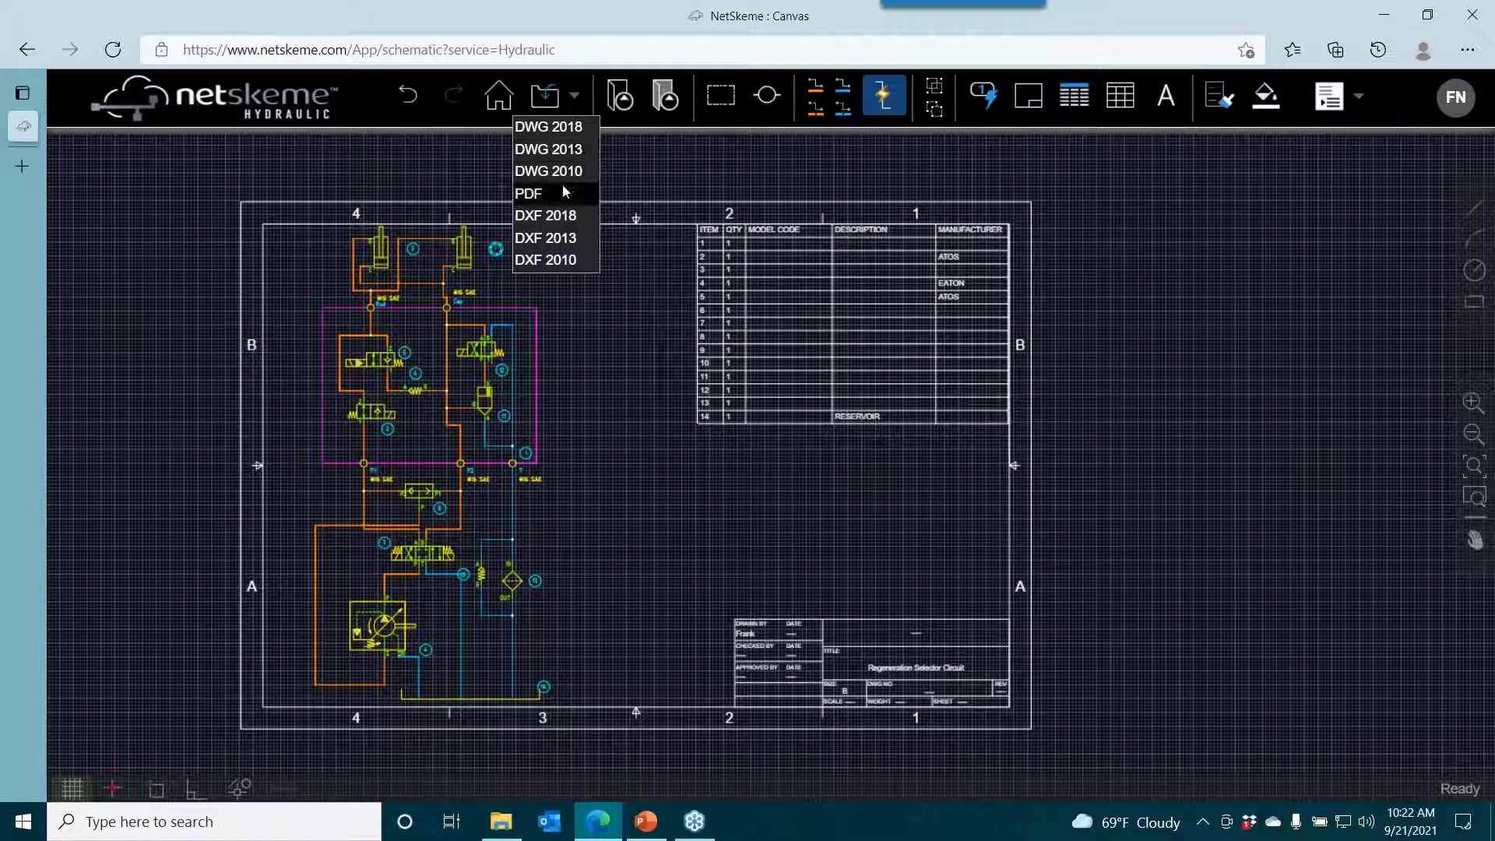
{"action": "left_click", "coordinate": [583, 216]}
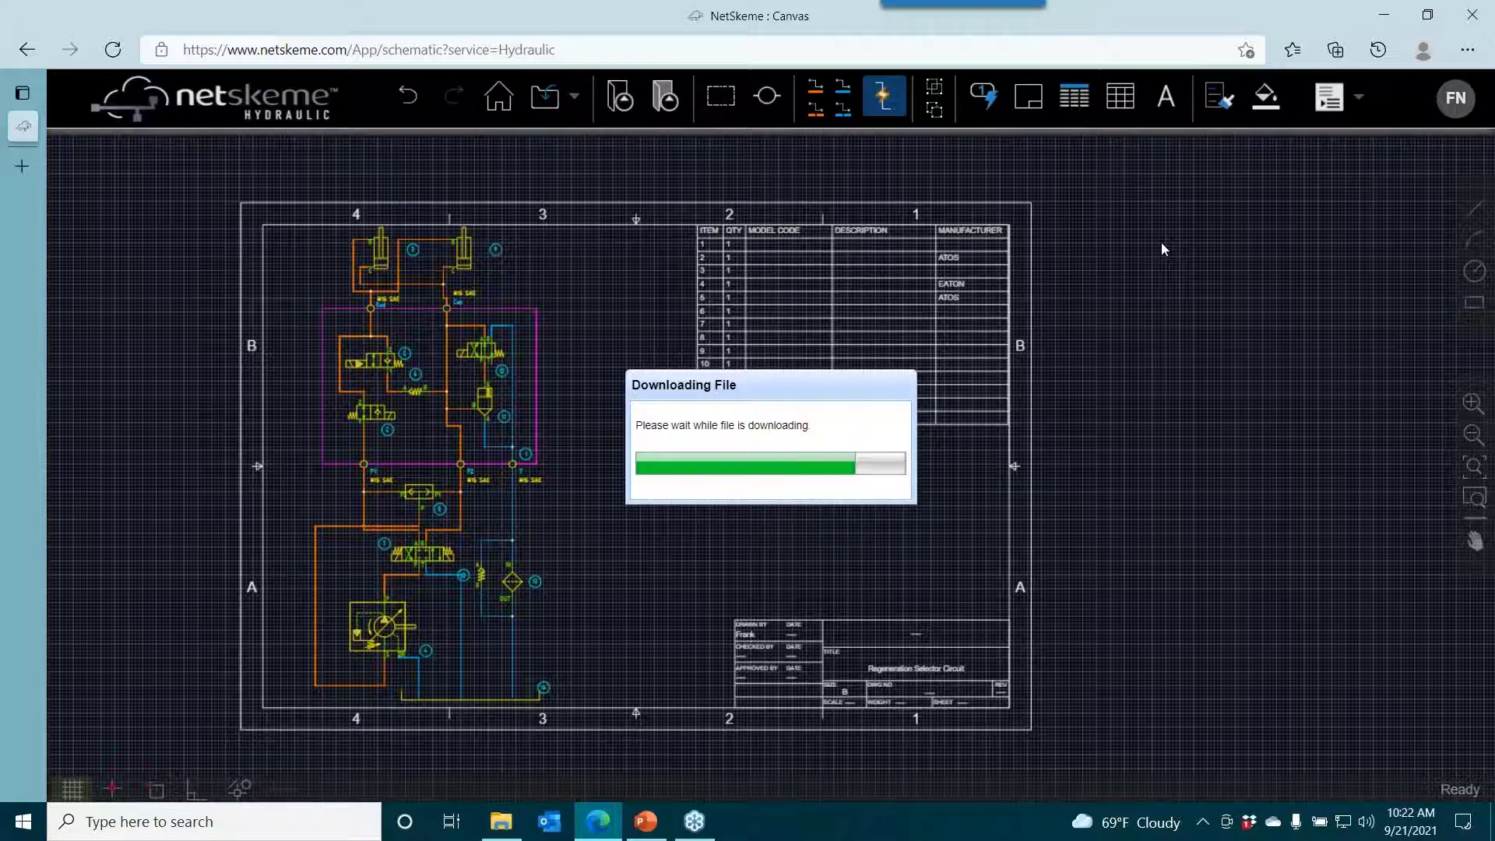
{"action": "left_click", "coordinate": [1138, 148]}
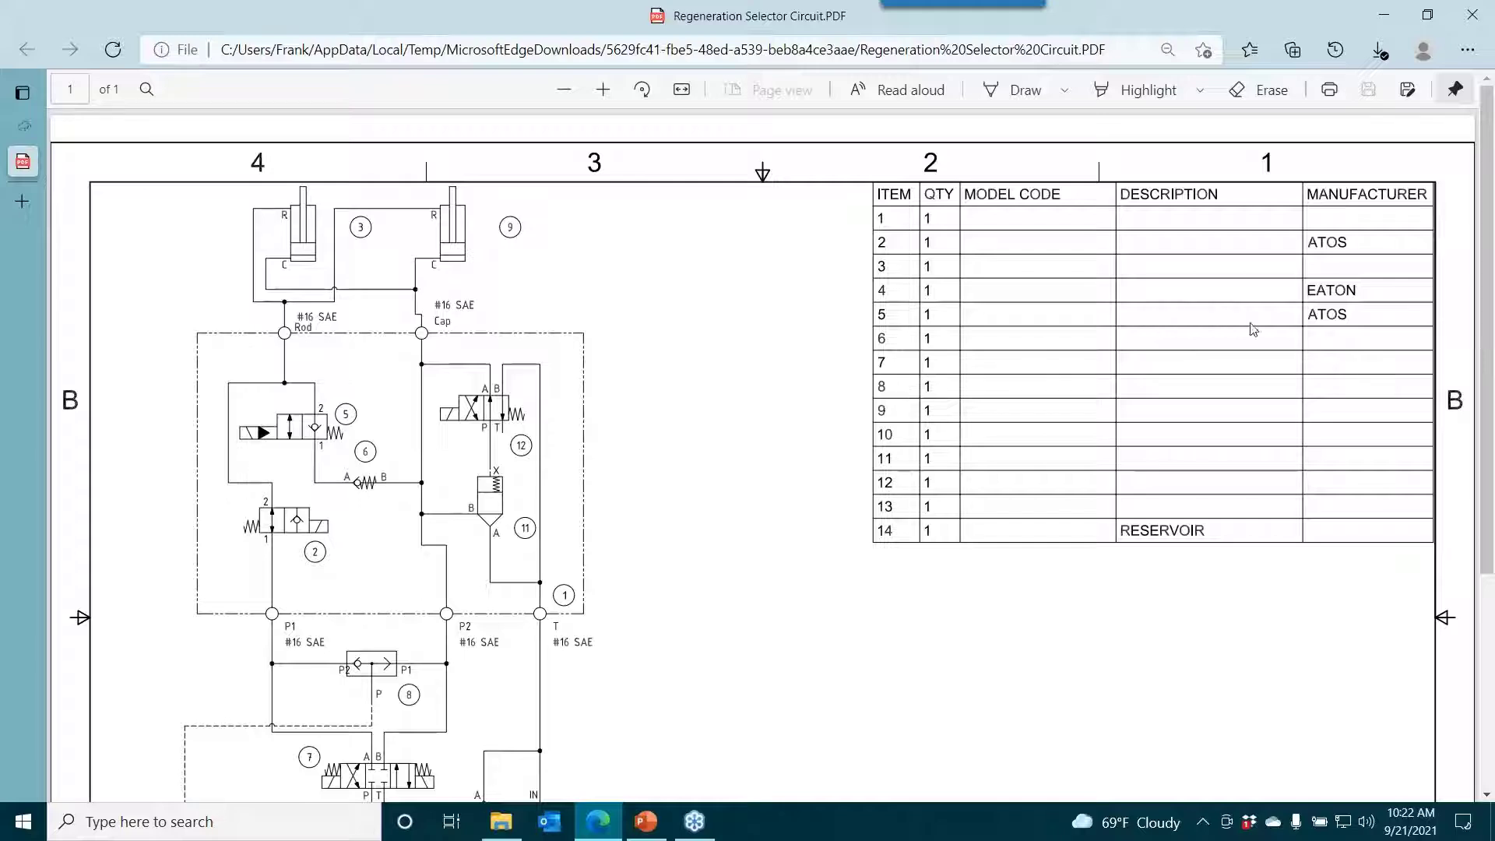
{"action": "mouse_move", "coordinate": [1492, 269]}
{"action": "left_mouse_down"}
{"action": "mouse_move", "coordinate": [1492, 484]}
{"action": "mouse_move", "coordinate": [1492, 250]}
{"action": "left_mouse_up"}
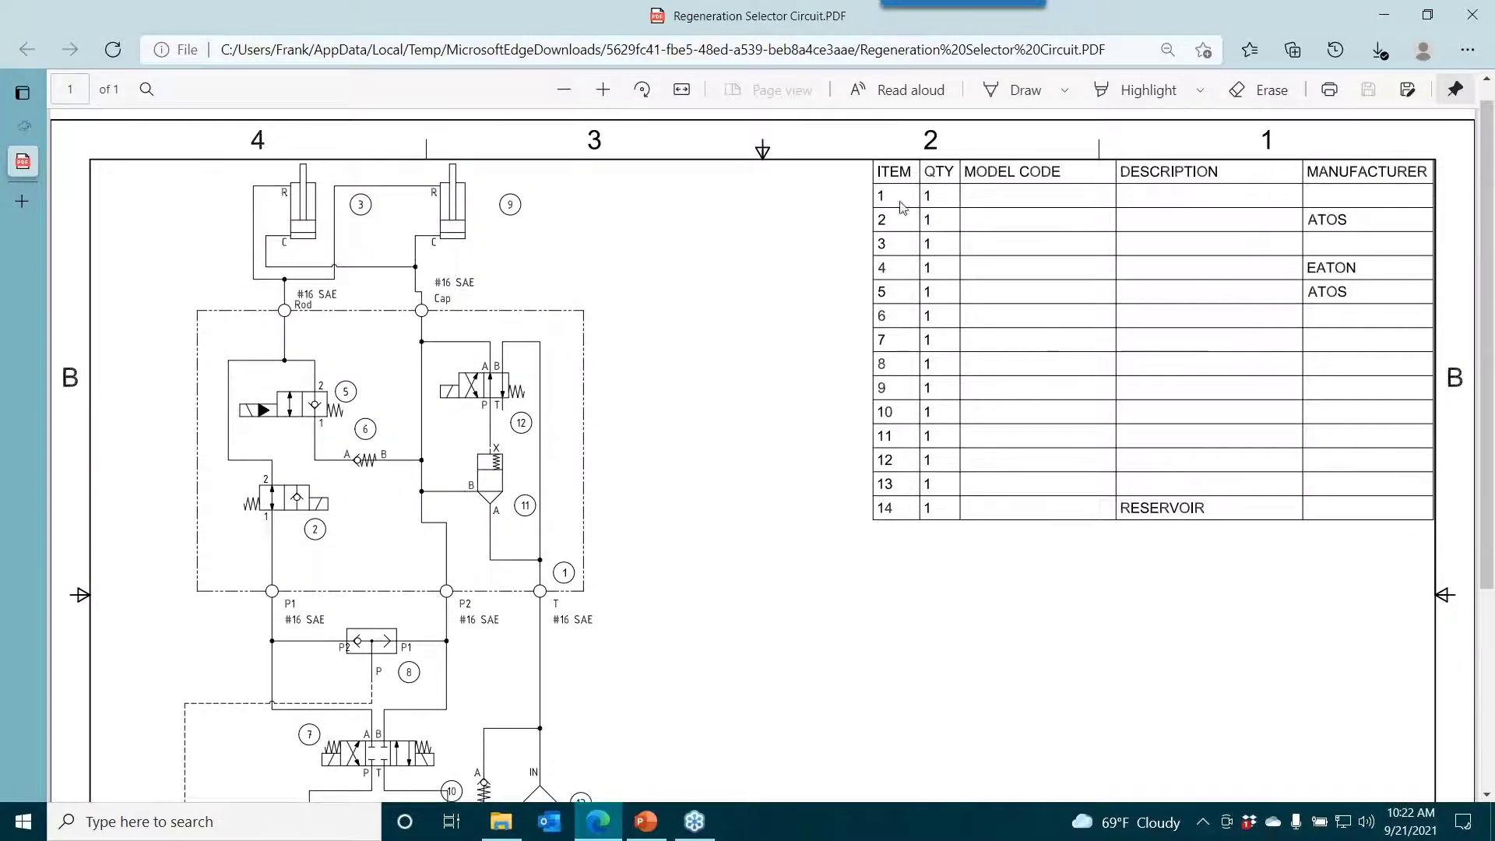
{"action": "scroll", "coordinate": [517, 366], "scroll_direction": "down", "scroll_amount": 5}
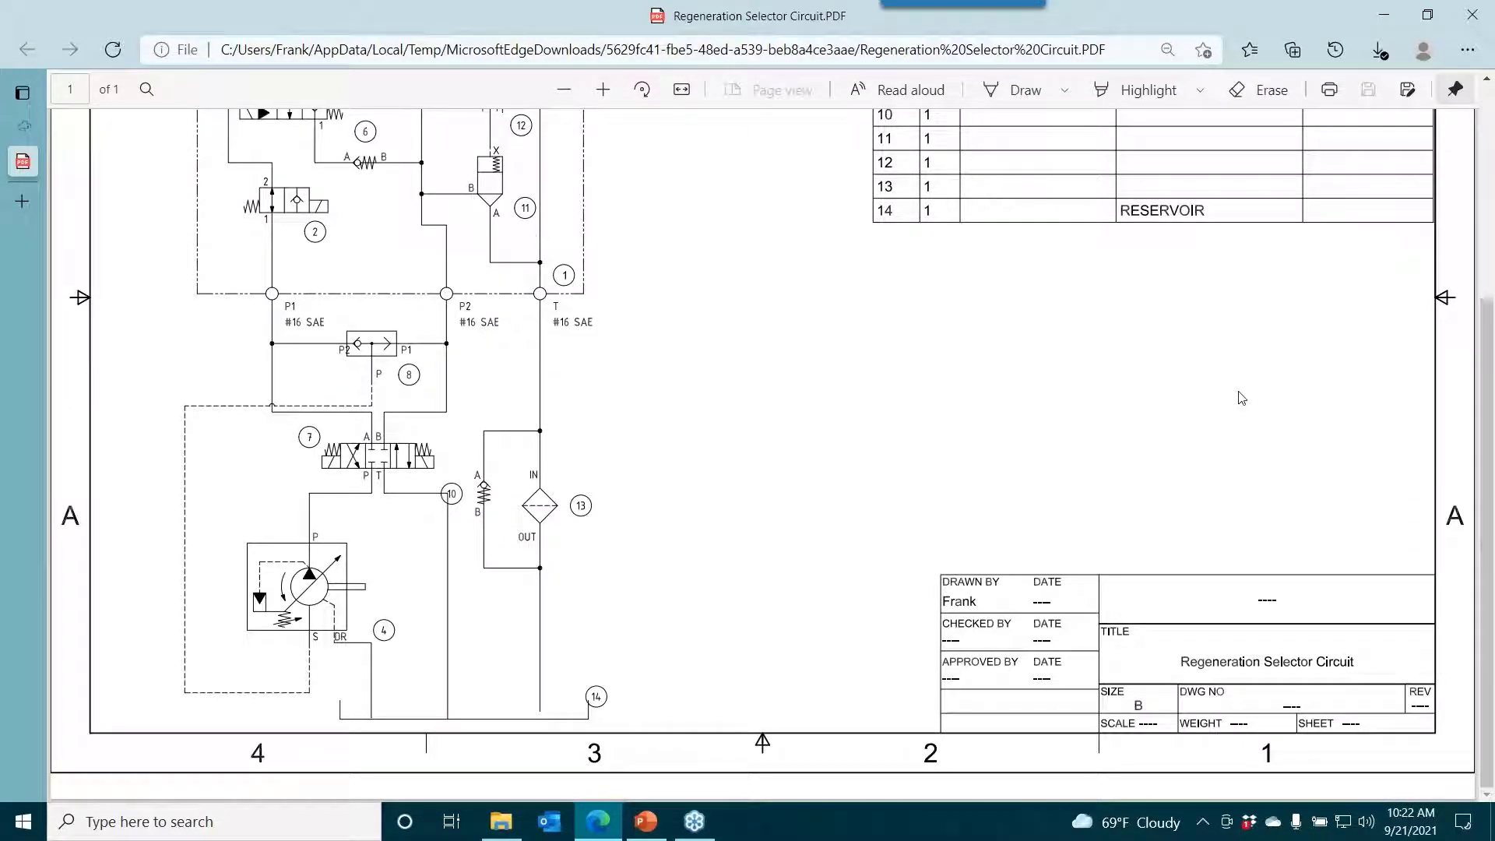
{"action": "scroll", "coordinate": [483, 273], "scroll_direction": "up", "scroll_amount": 4}
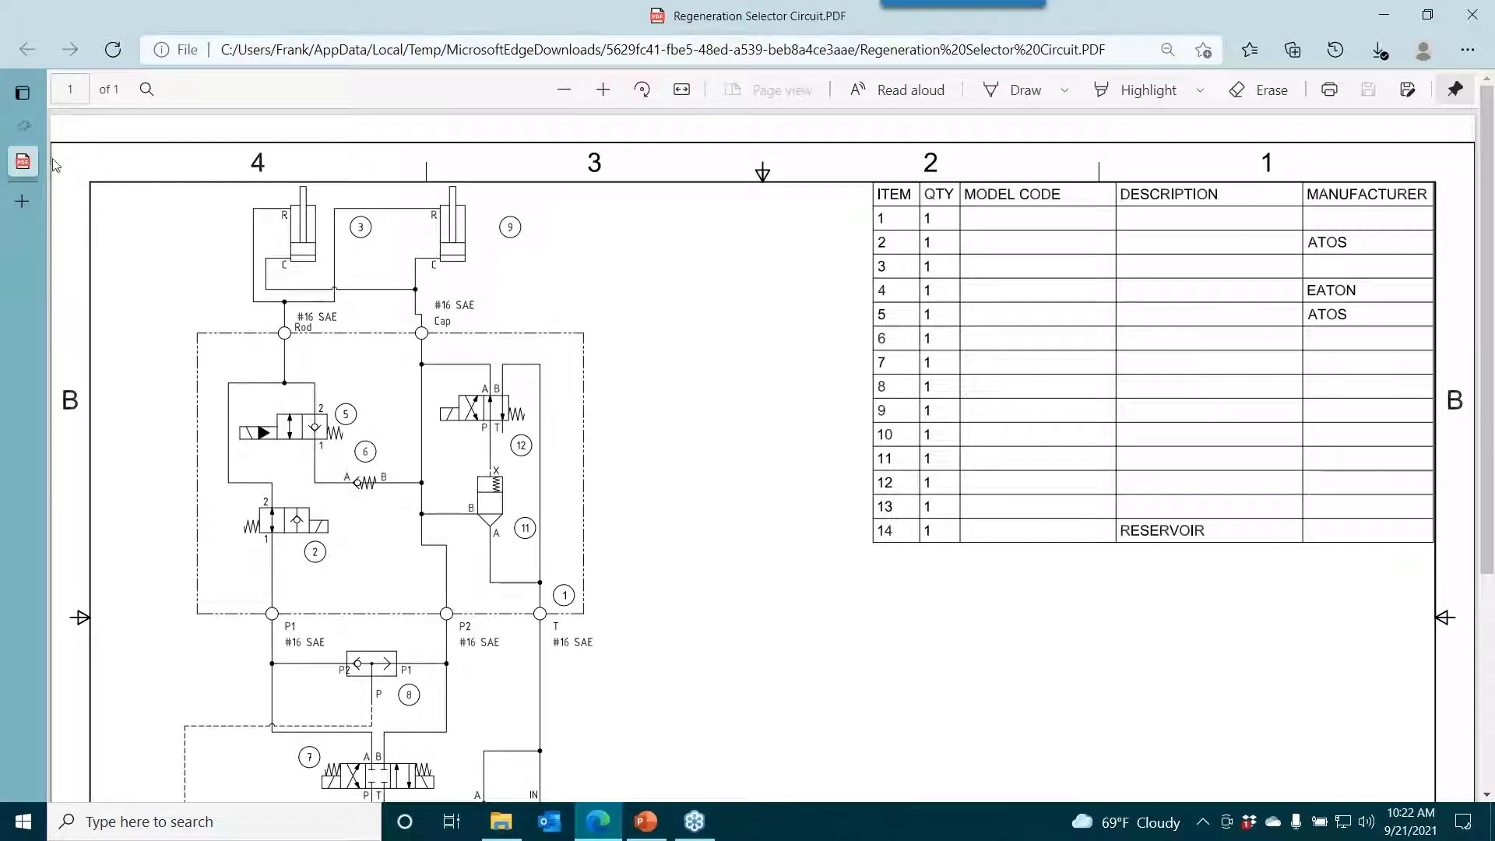
Return to the schematic, export it as DWG 2018 and open the downloaded file in HyDraw CAD despite its foreign origin.
{"action": "left_click", "coordinate": [24, 129]}
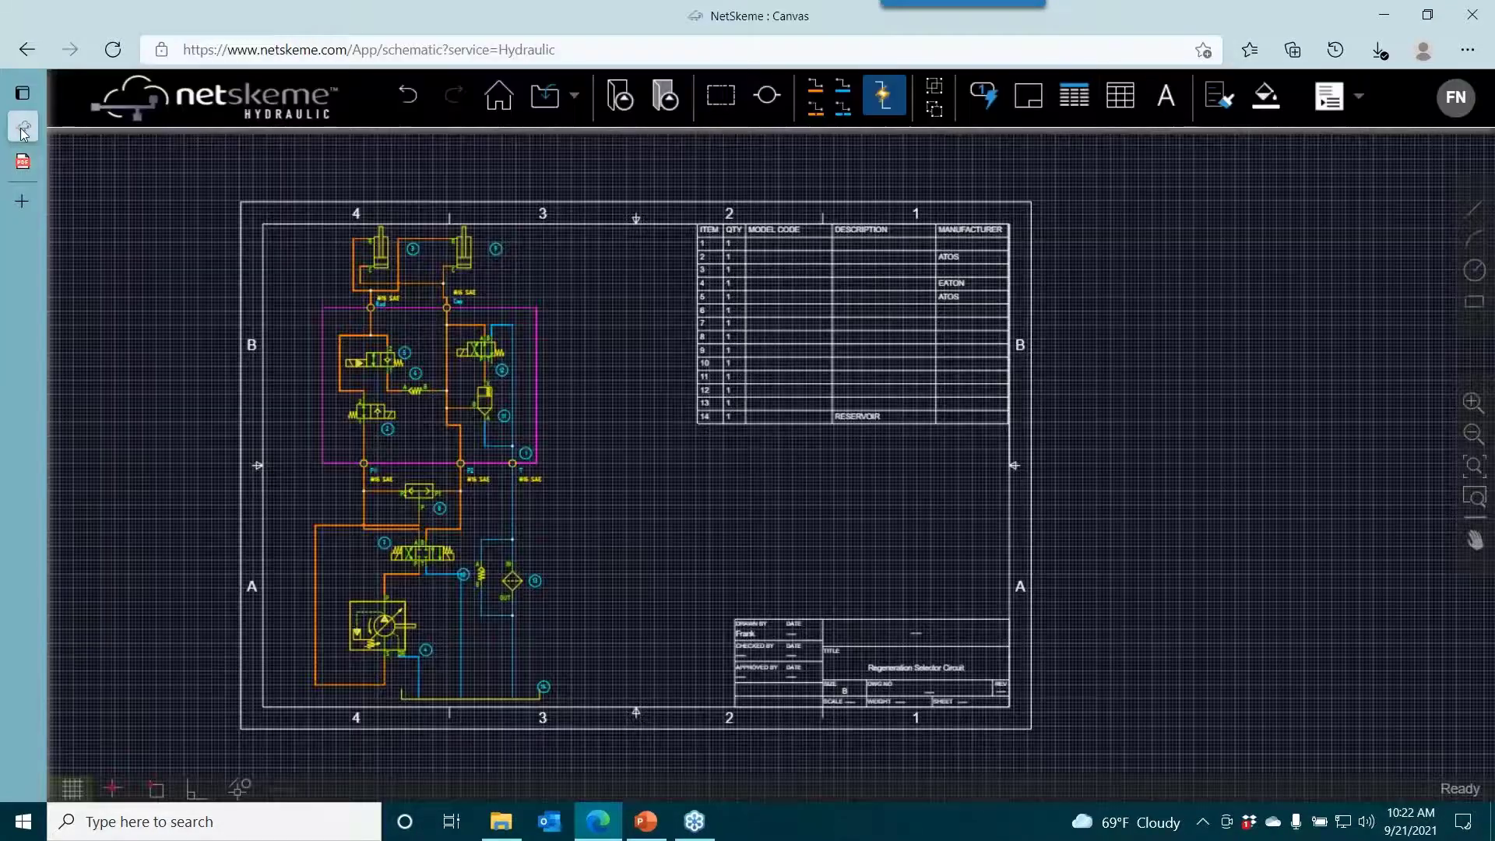
{"action": "left_click", "coordinate": [574, 102]}
{"action": "left_click", "coordinate": [567, 129]}
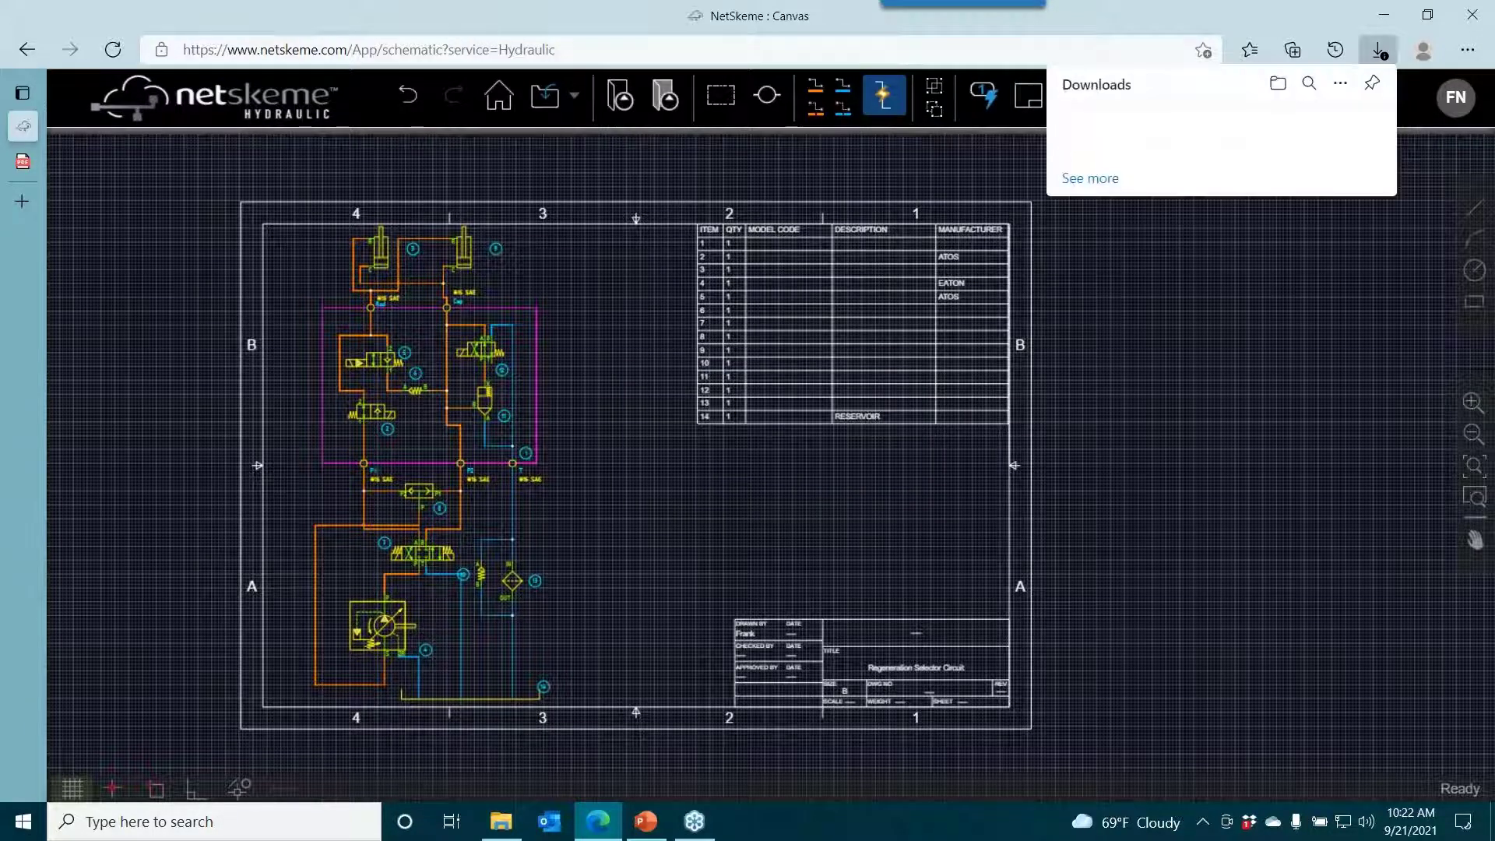
{"action": "left_click", "coordinate": [1106, 161]}
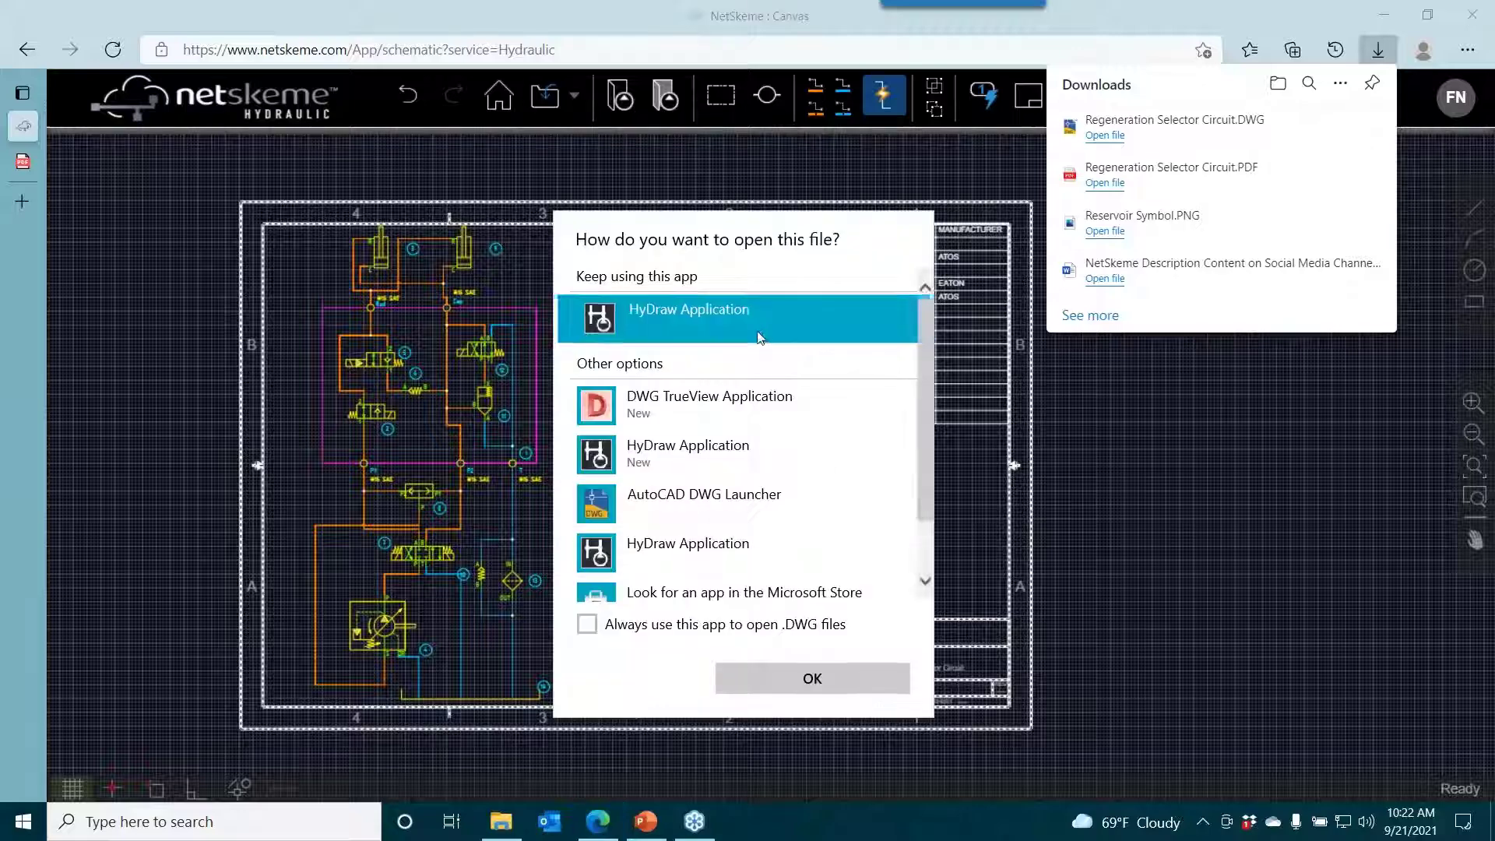
{"action": "left_click", "coordinate": [819, 676]}
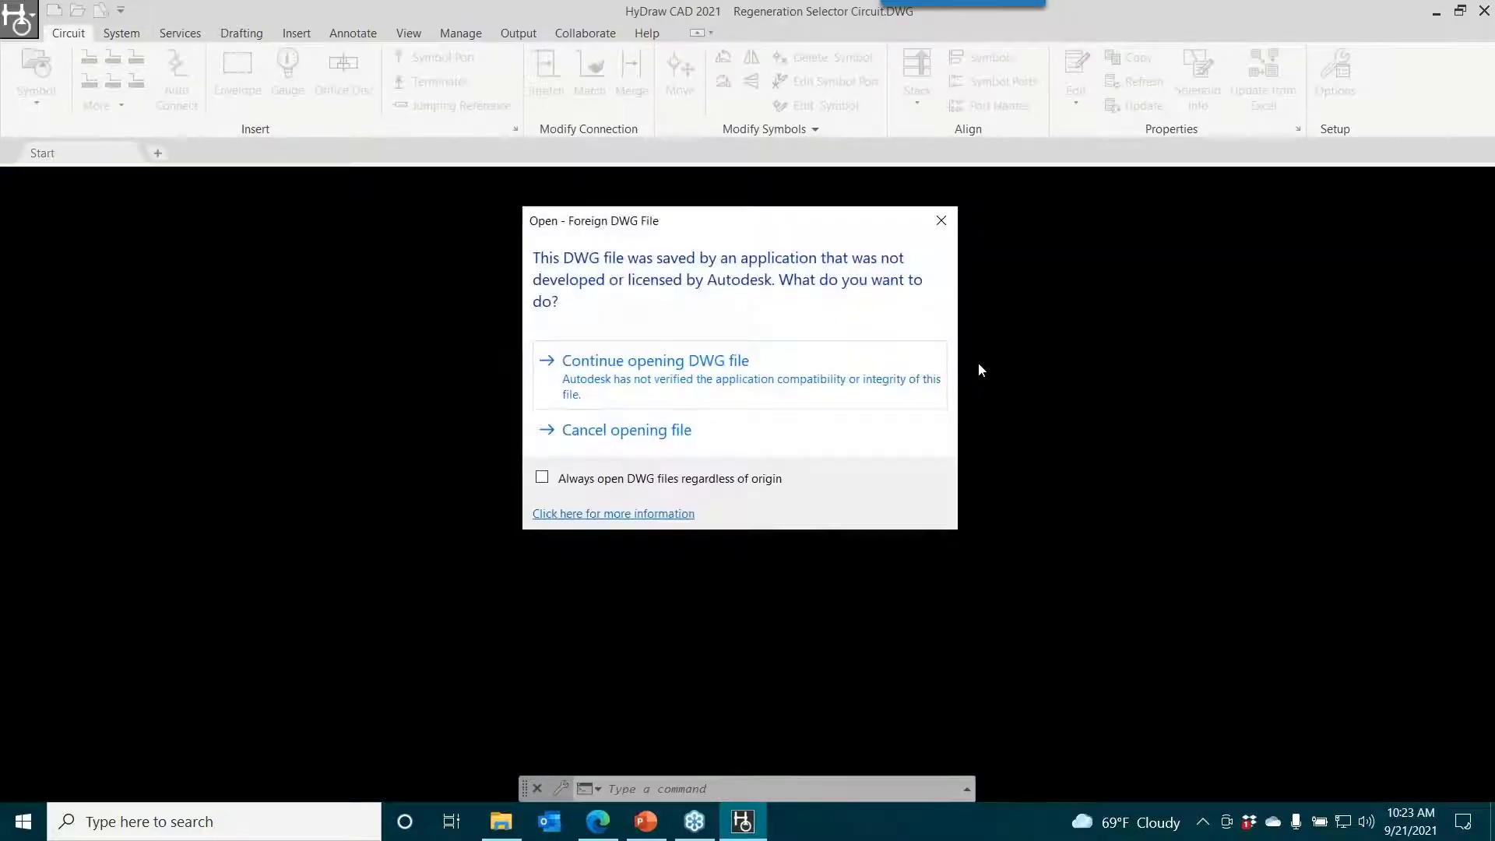
{"action": "left_click", "coordinate": [678, 377]}
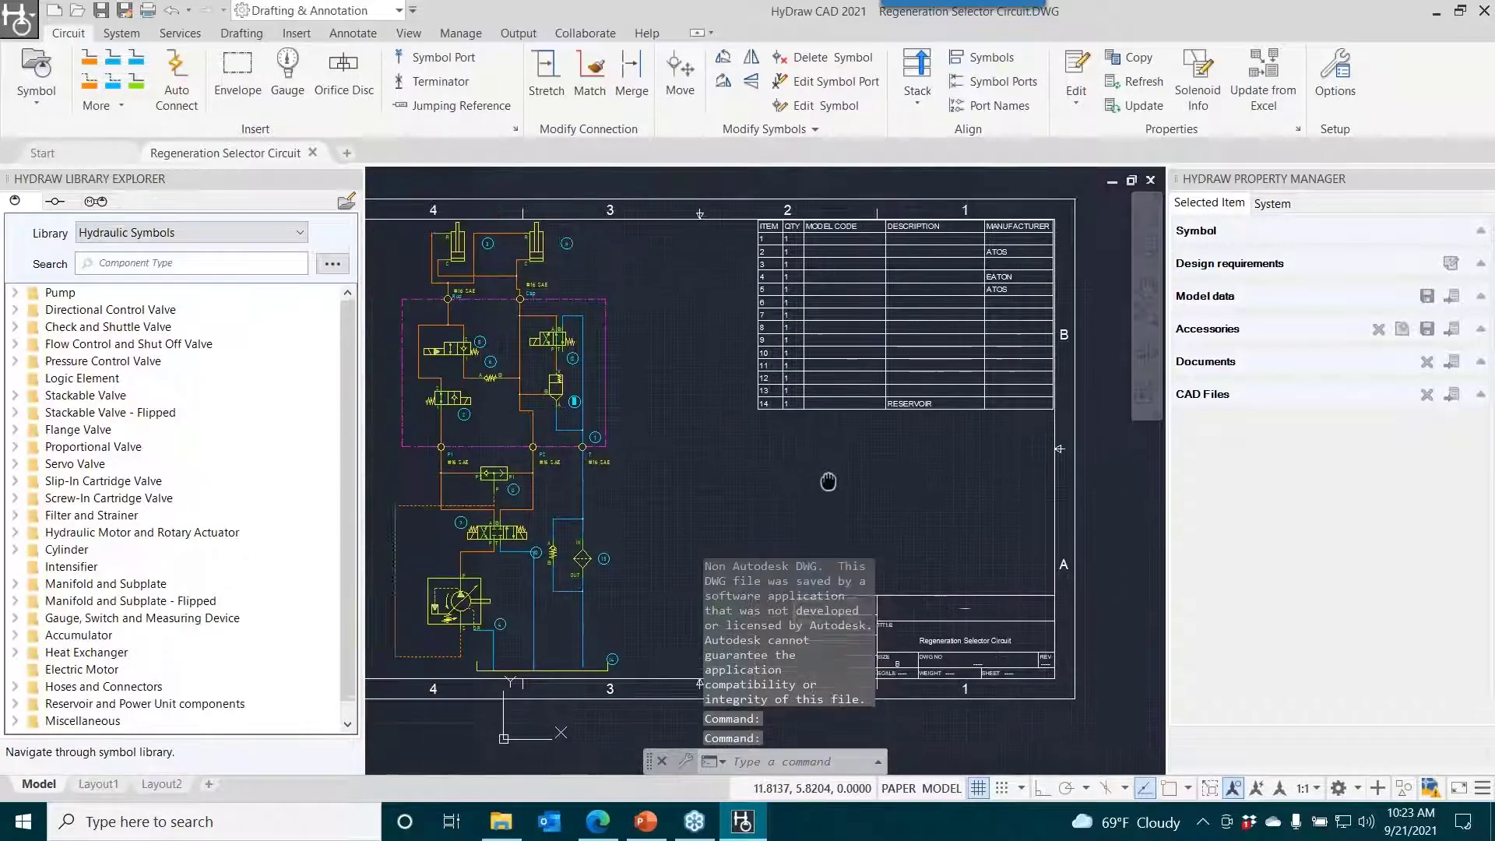
Examine the model data properties of the logic element with balloon 11 in the opened DWG, then clear the selection.
{"action": "scroll", "coordinate": [774, 373], "scroll_direction": "down", "scroll_amount": 5}
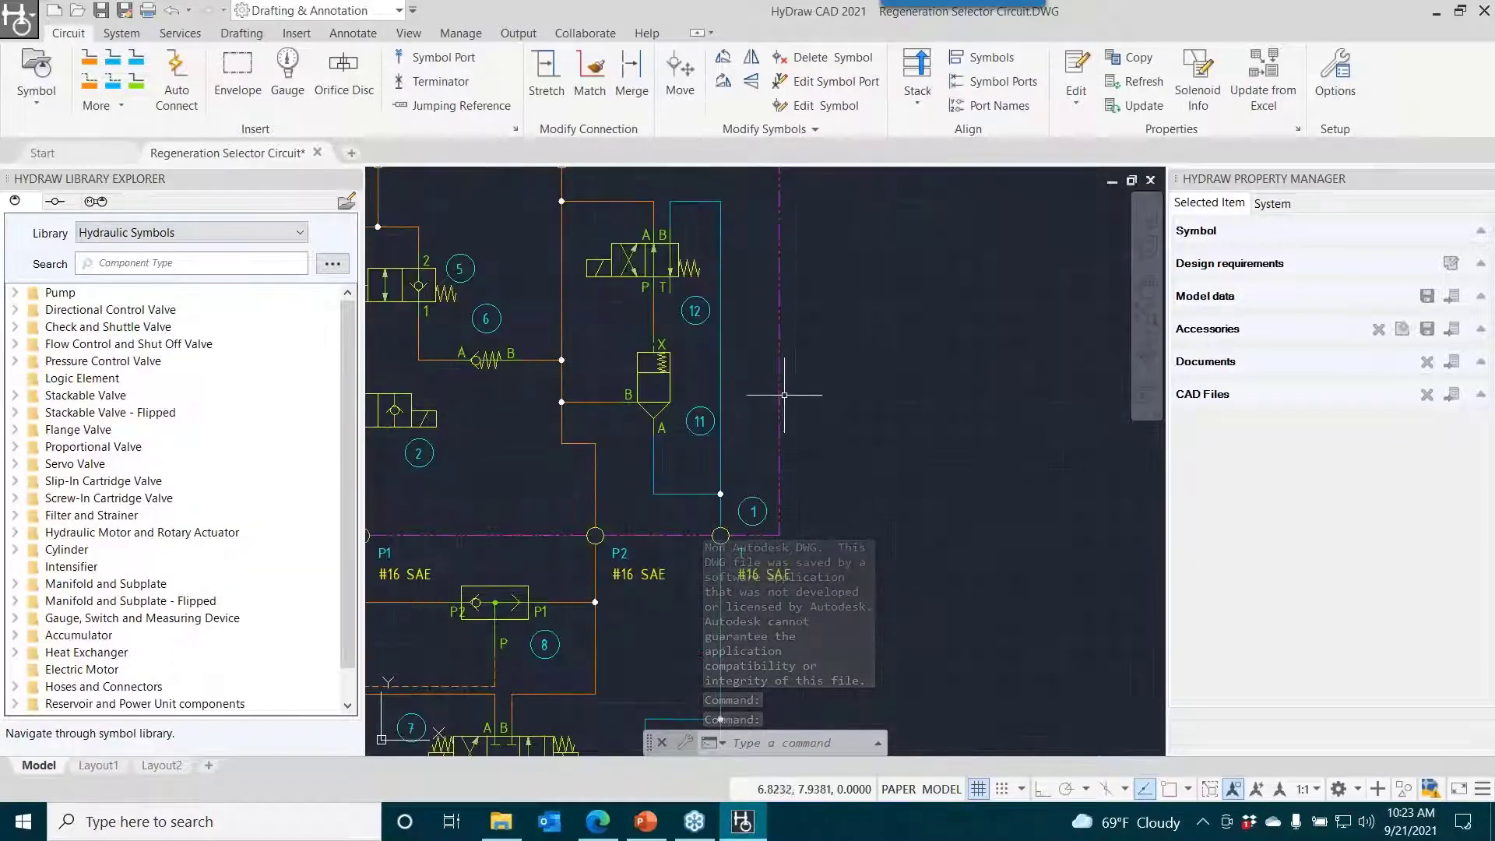
{"action": "left_click", "coordinate": [760, 412]}
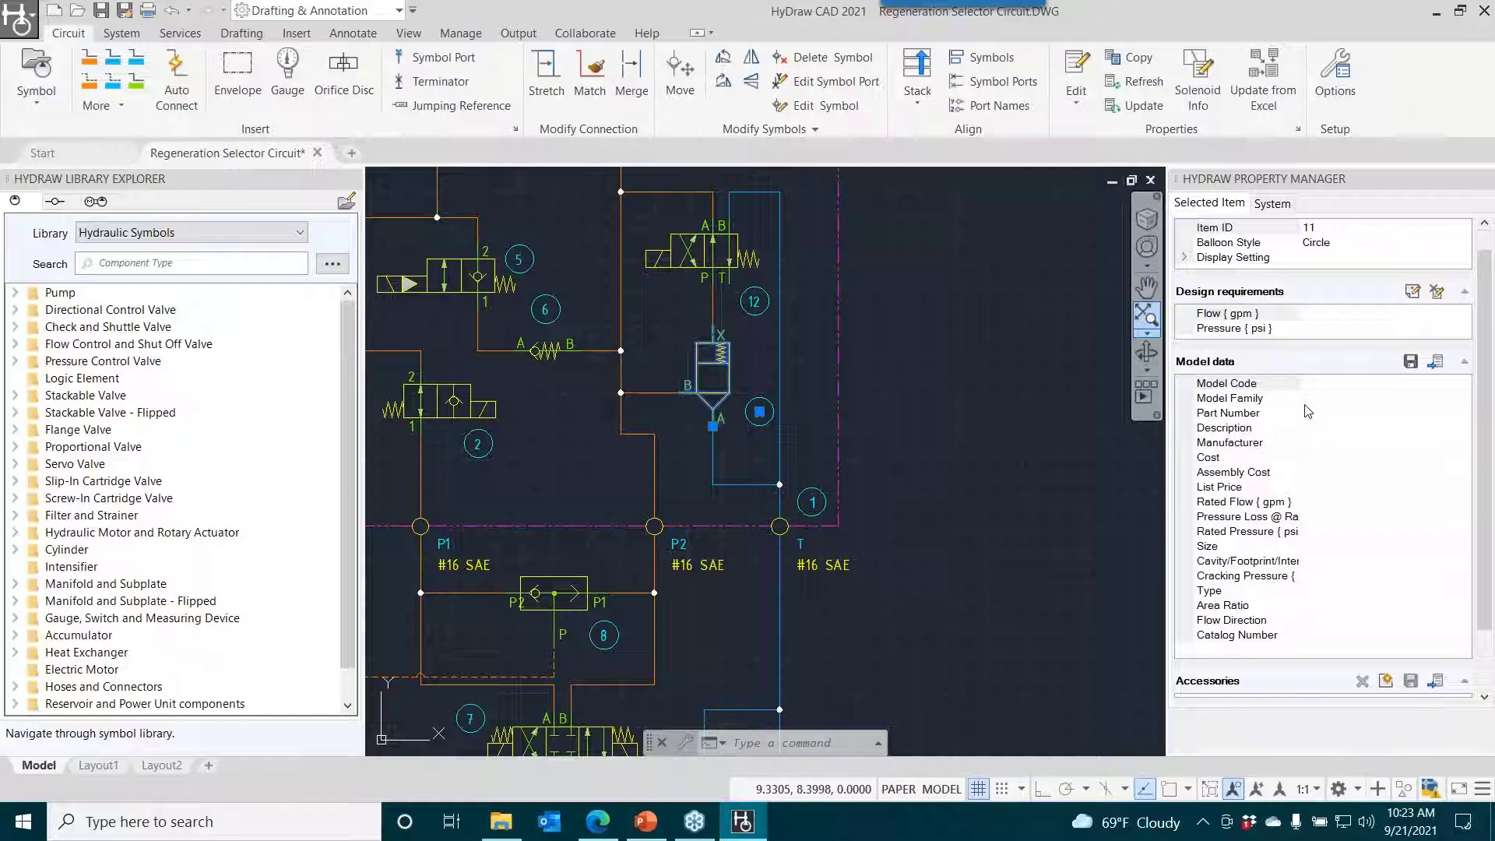
{"action": "scroll", "coordinate": [1124, 442], "scroll_direction": "down", "scroll_amount": 2}
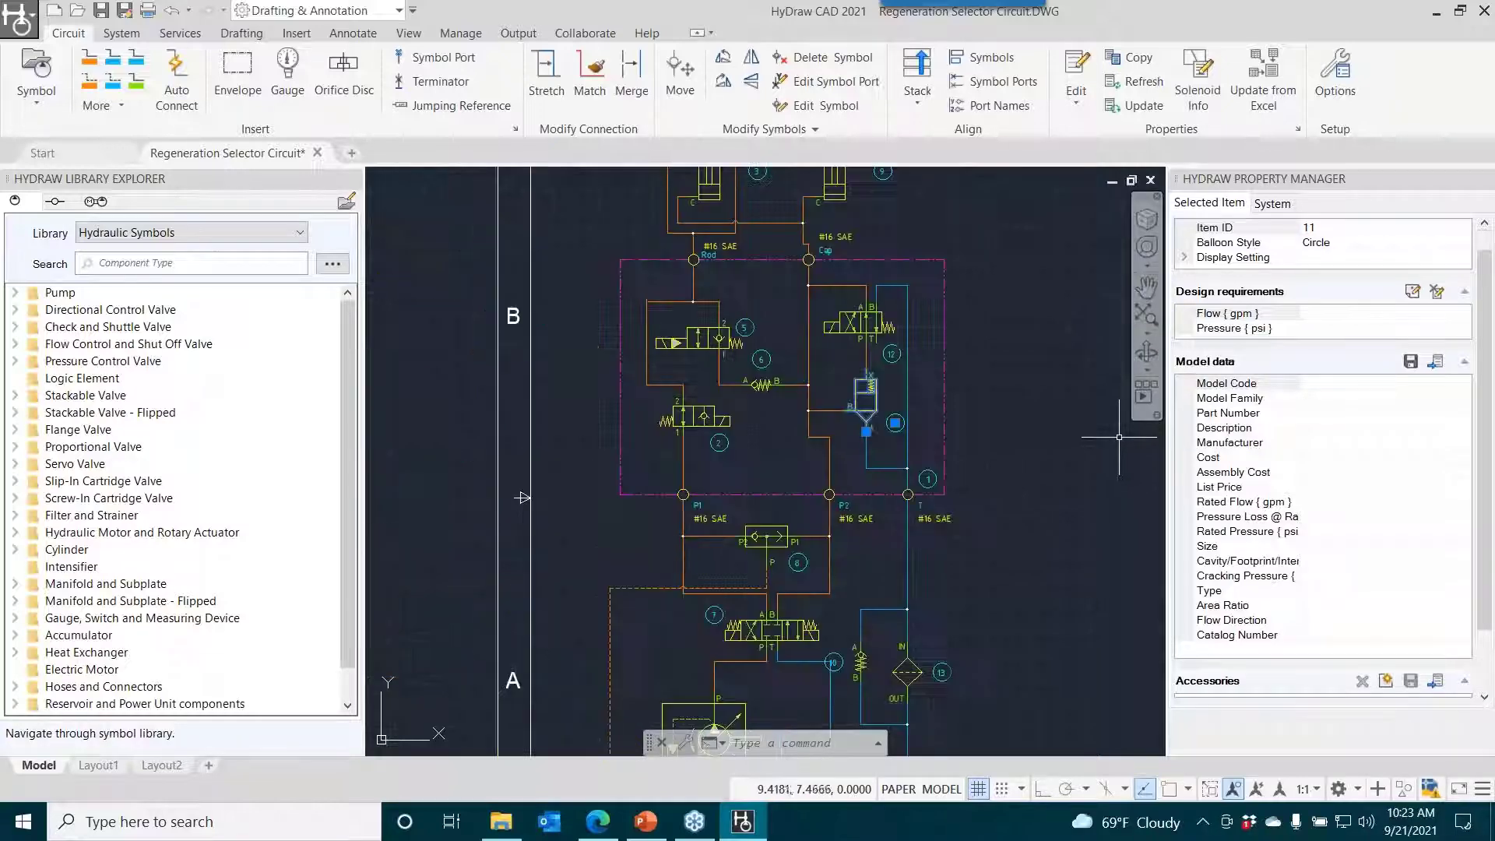
{"action": "key", "text": "Escape"}
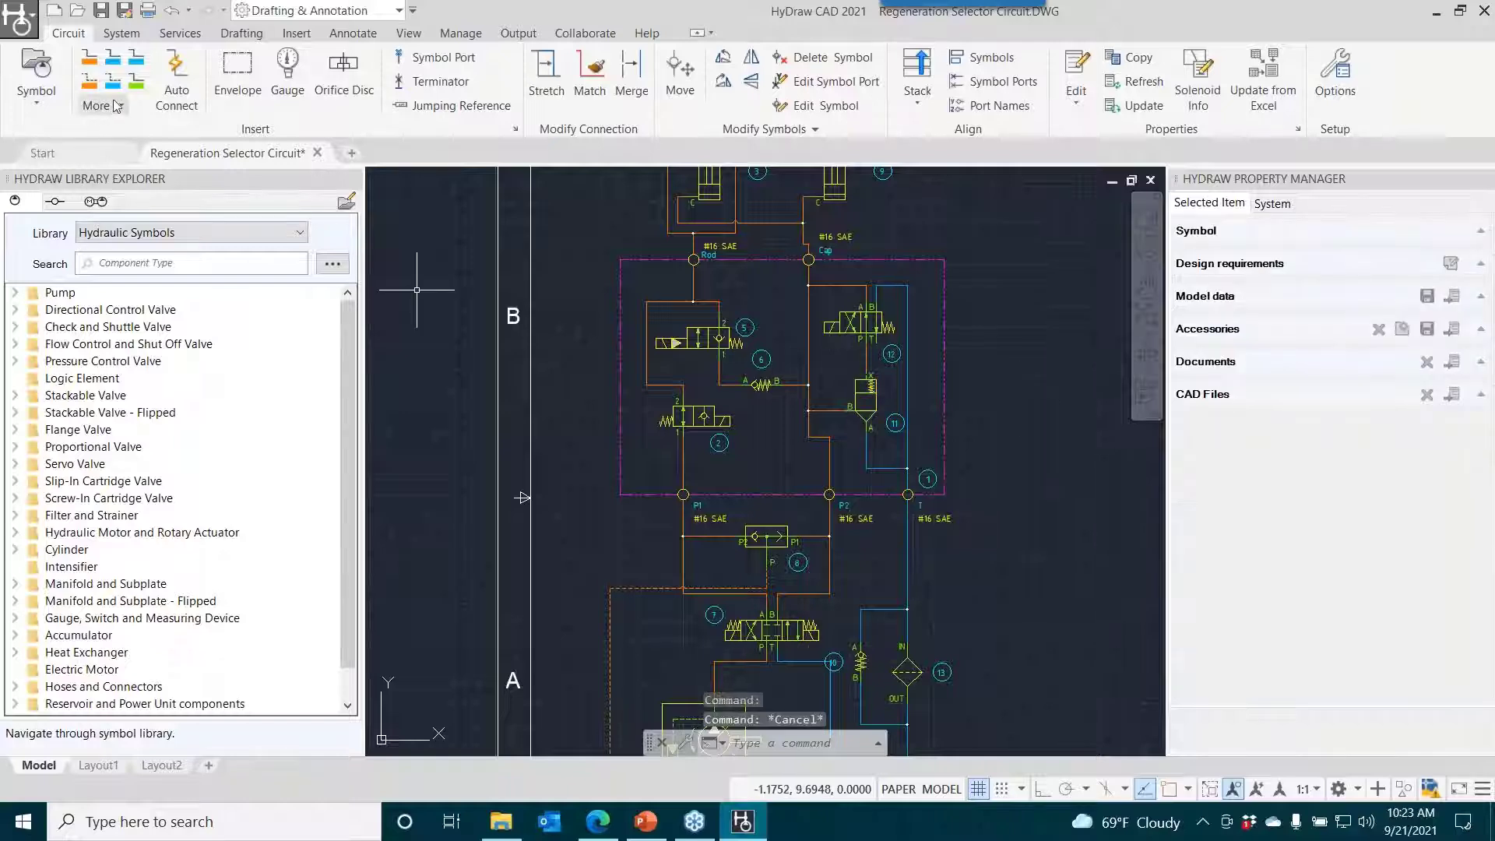
{"action": "mouse_move", "coordinate": [1037, 299]}
{"action": "left_mouse_down"}
{"action": "mouse_move", "coordinate": [1004, 326]}
{"action": "mouse_move", "coordinate": [1002, 372]}
{"action": "mouse_move", "coordinate": [871, 424]}
{"action": "left_mouse_up"}
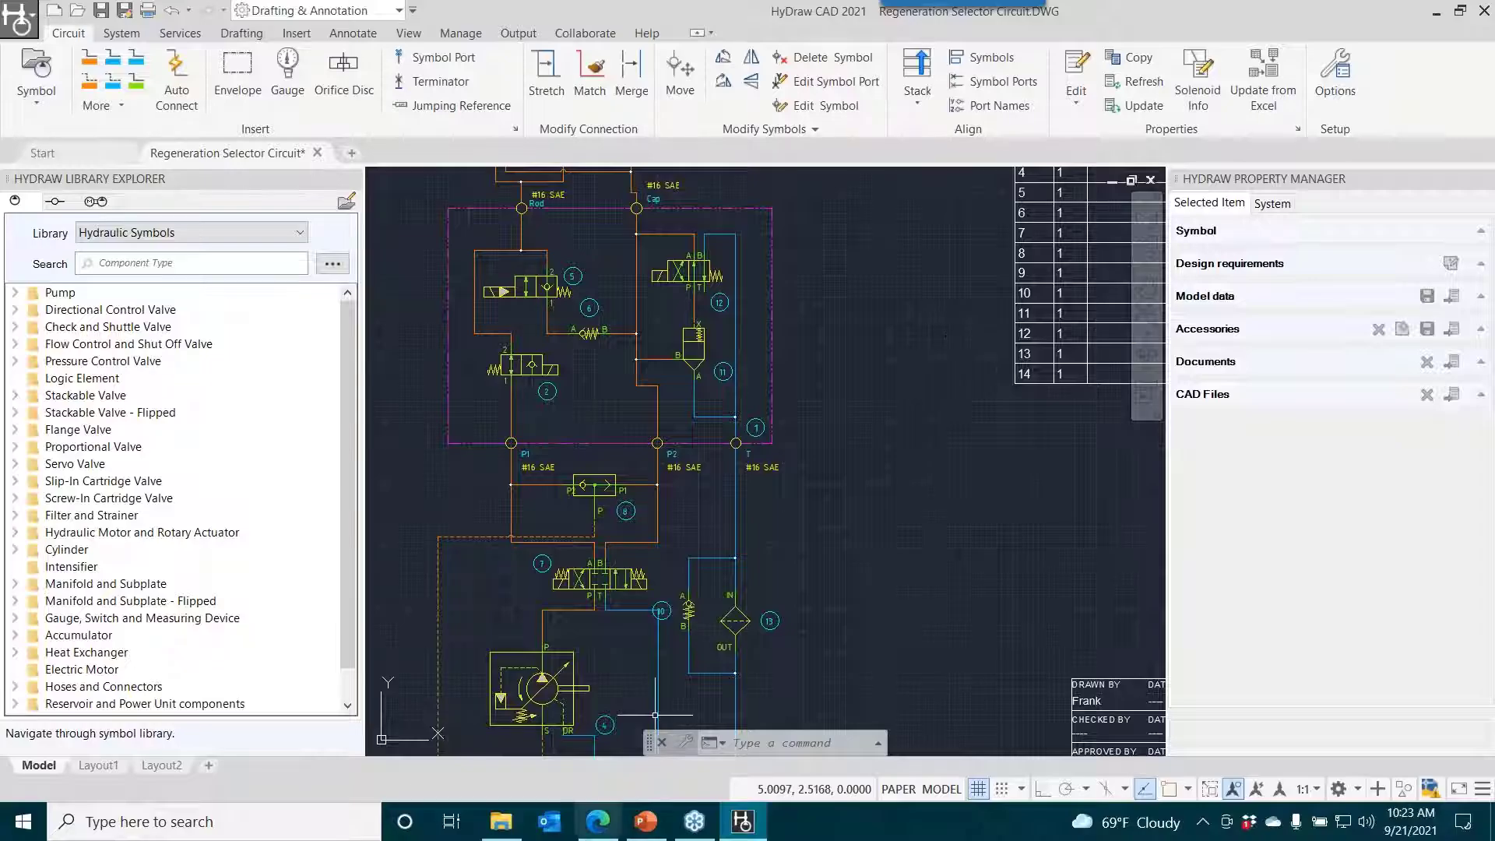
Switch to the NetSkeme schematic and insert the basic fixed electric motor symbol beside the pump with balloon 4.
{"action": "key", "text": "alt+Tab"}
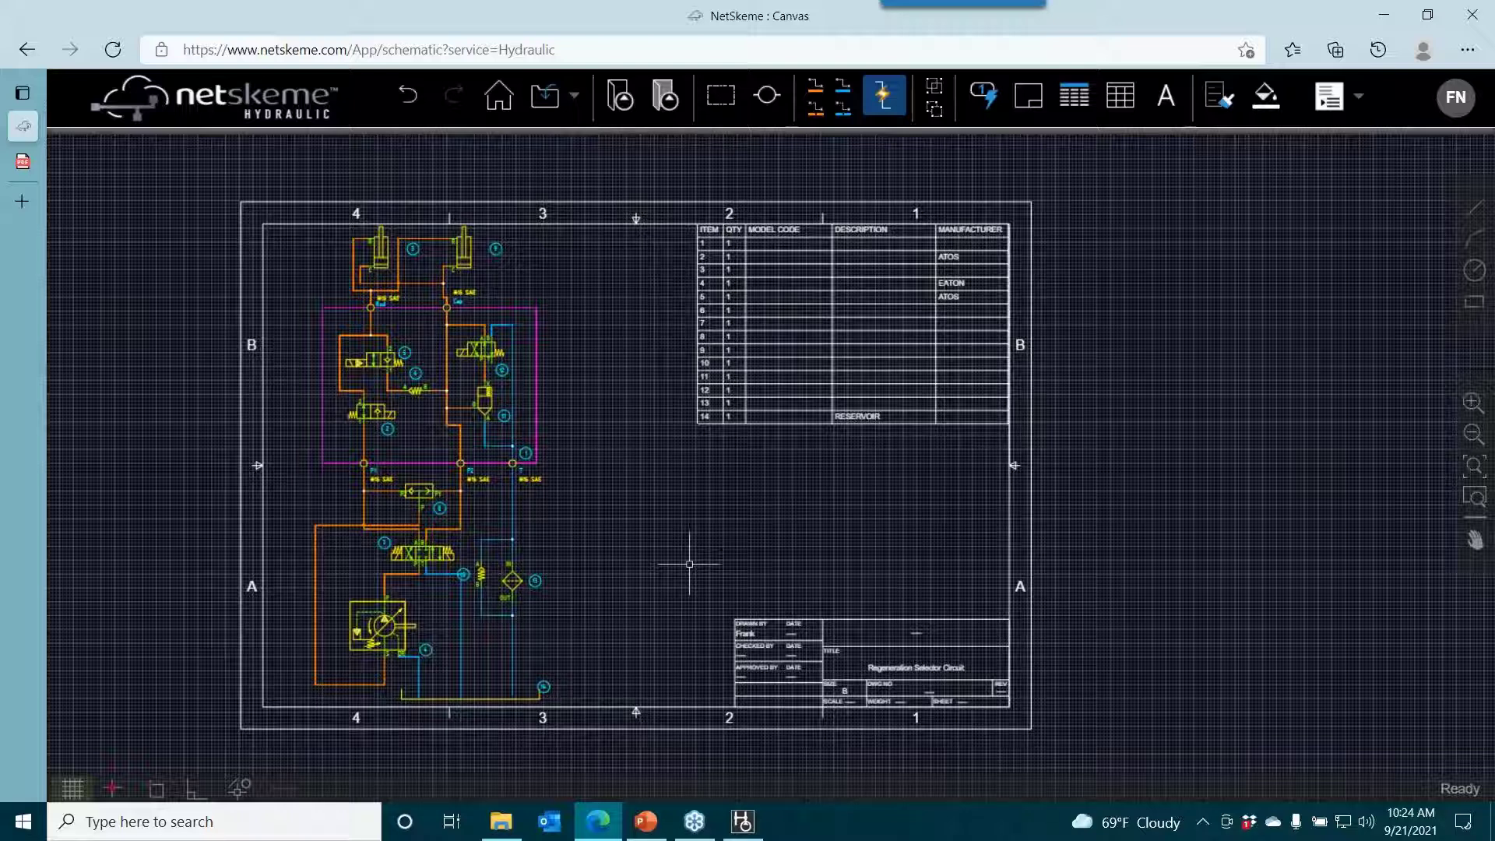
{"action": "left_click_drag", "start_coordinate": [583, 451], "coordinate": [719, 448]}
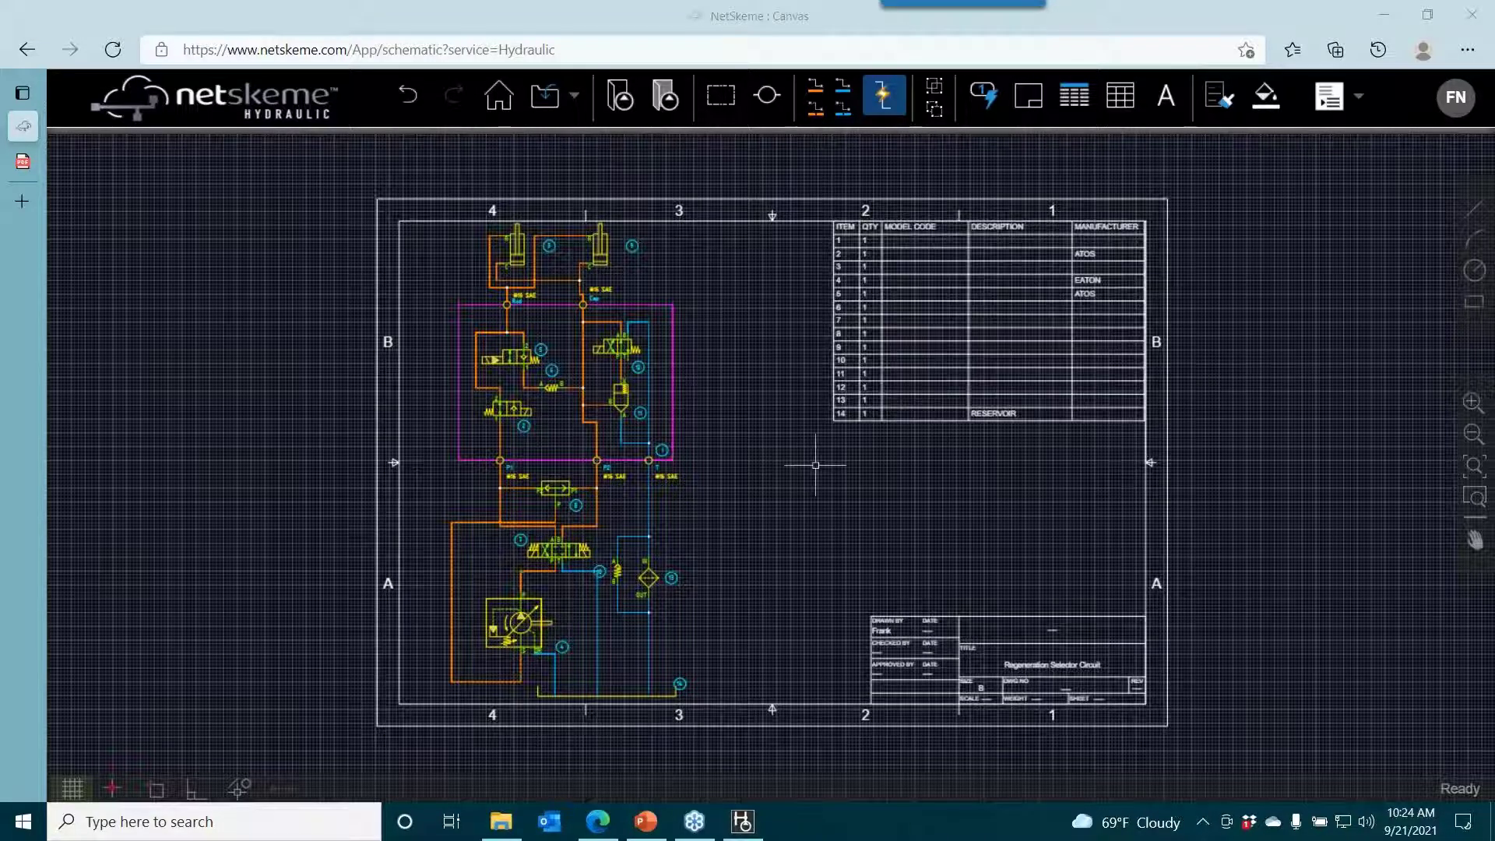
{"action": "left_click_drag", "start_coordinate": [796, 442], "coordinate": [882, 353]}
{"action": "left_click", "coordinate": [620, 97]}
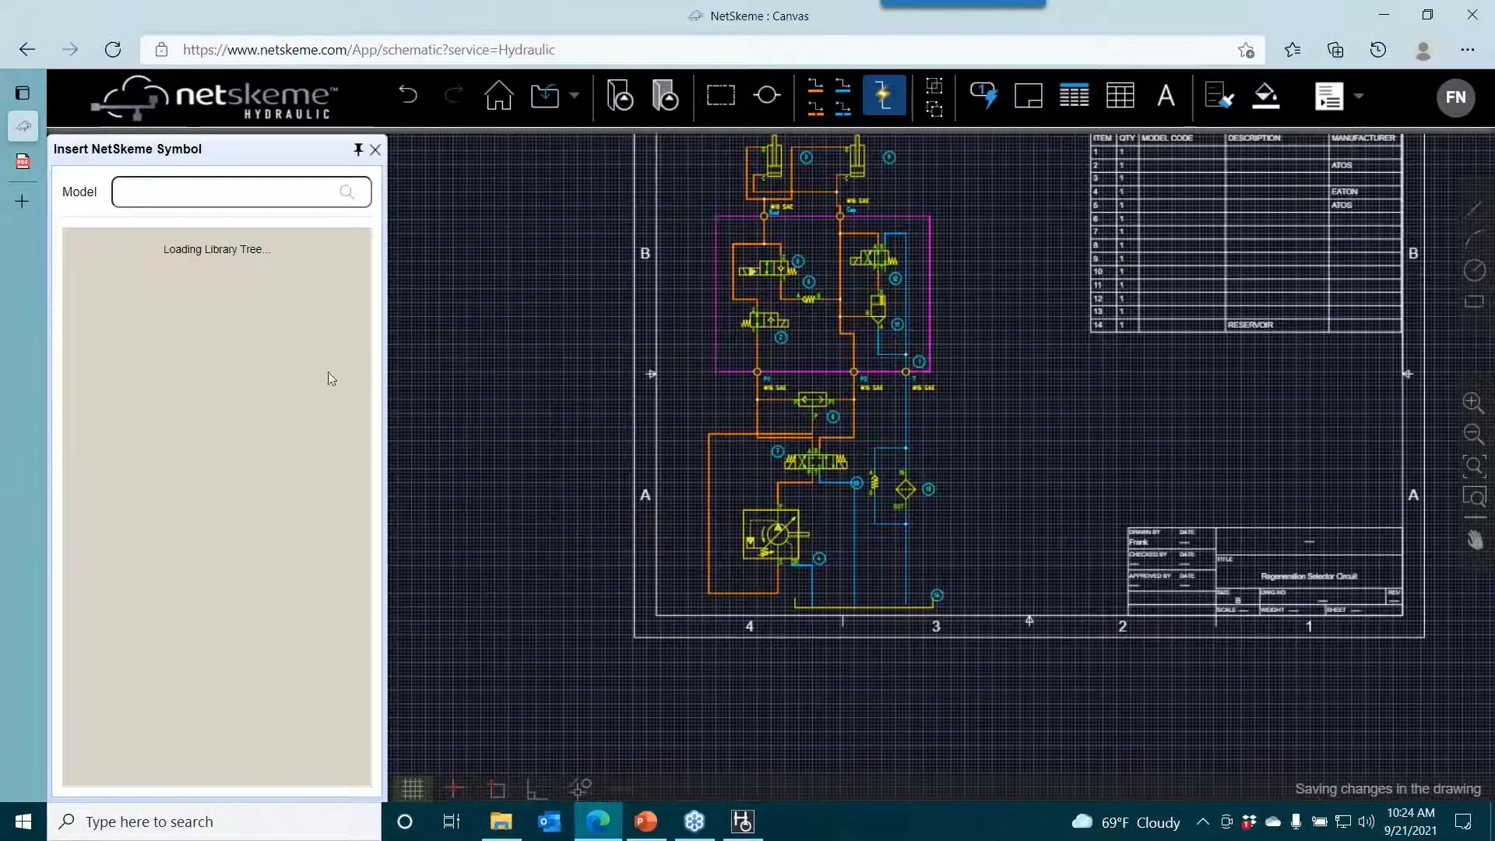
{"action": "scroll", "coordinate": [787, 542], "scroll_direction": "up", "scroll_amount": 5}
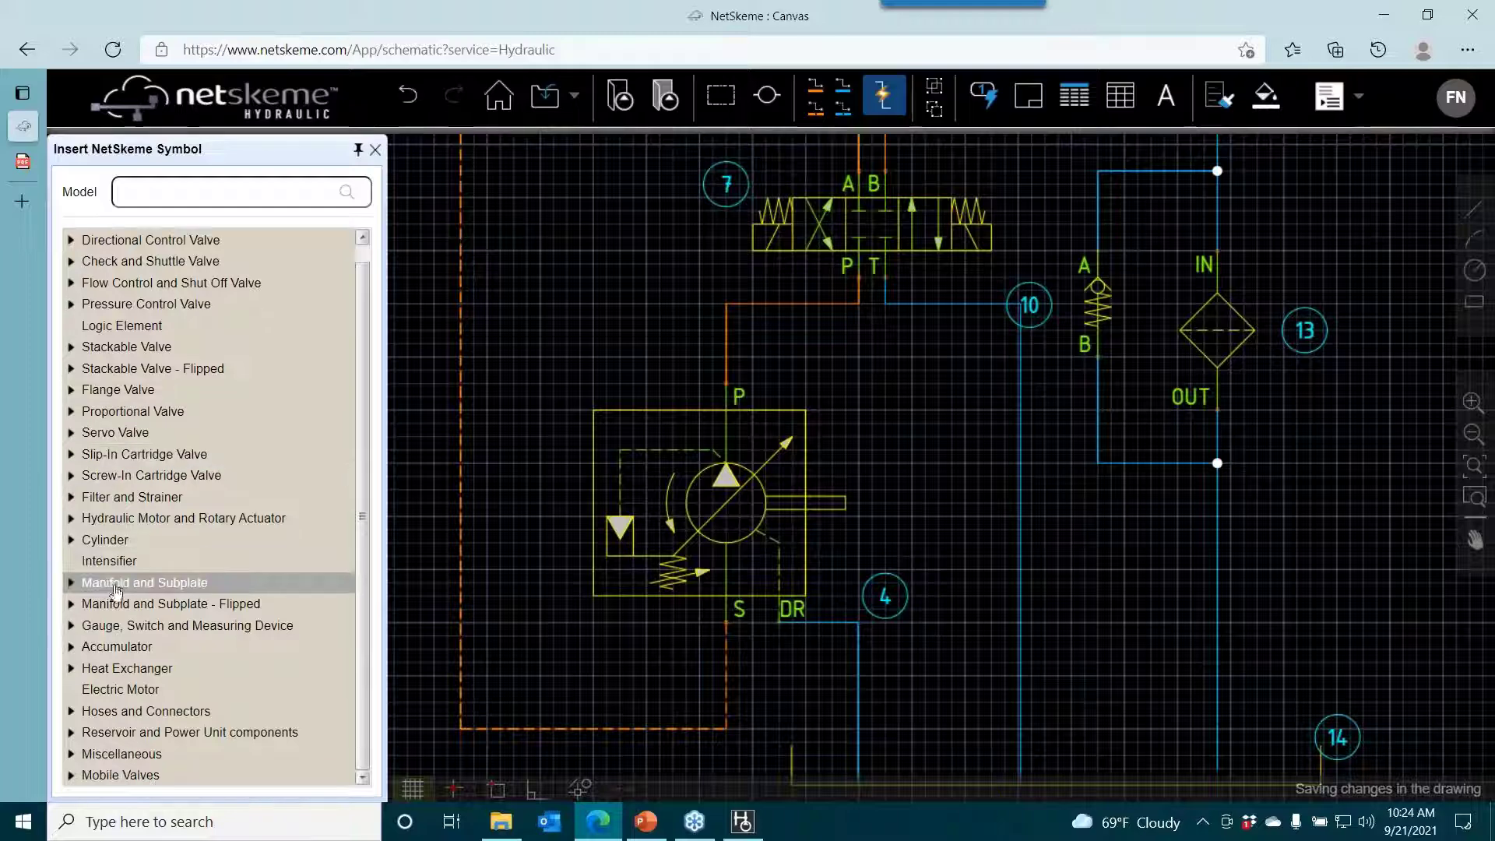
{"action": "left_click", "coordinate": [119, 697]}
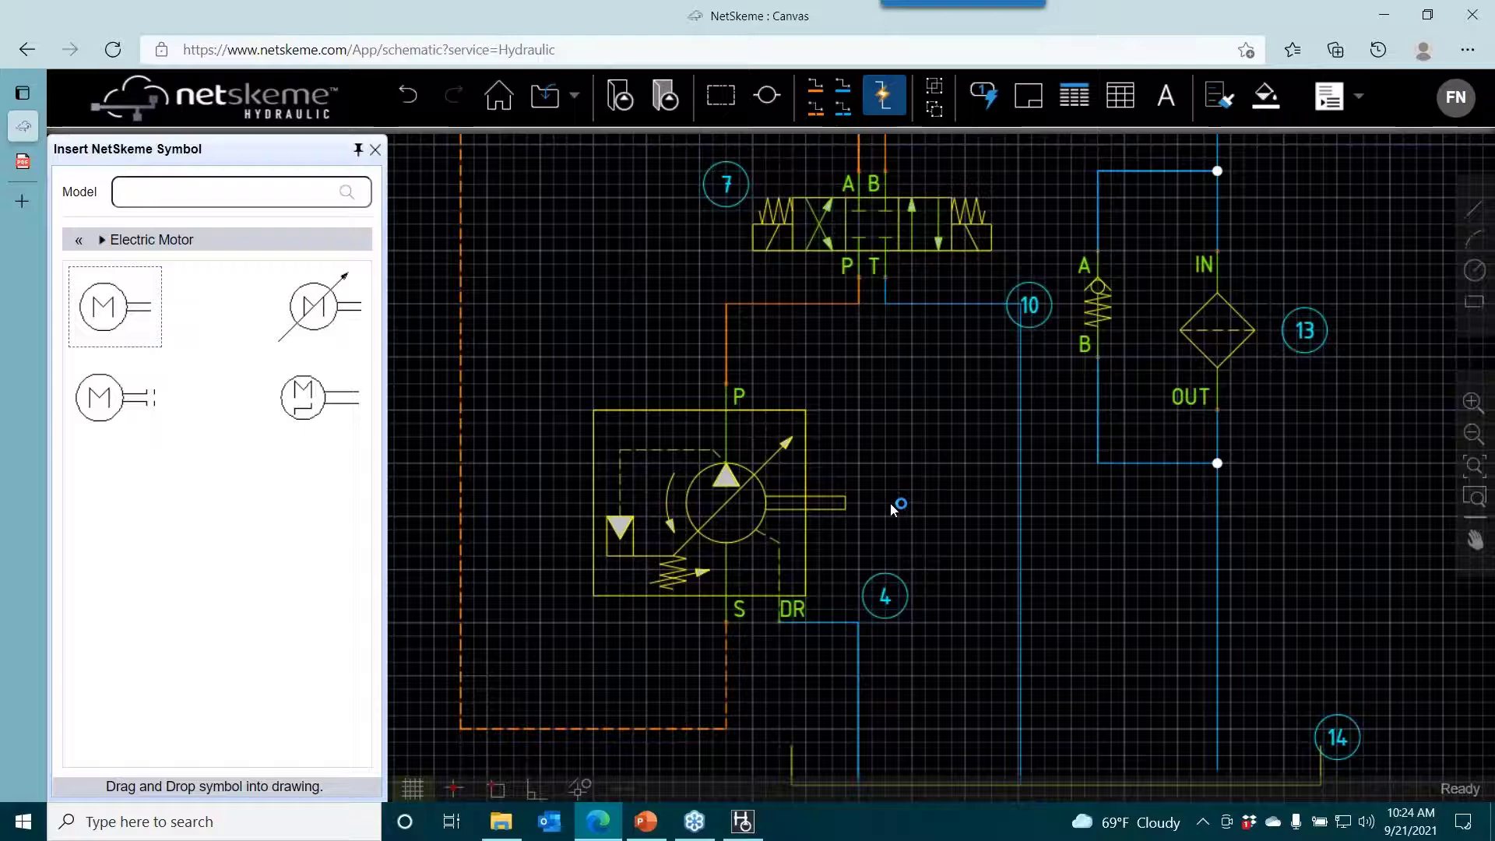
{"action": "left_click_drag", "start_coordinate": [888, 503], "coordinate": [888, 503]}
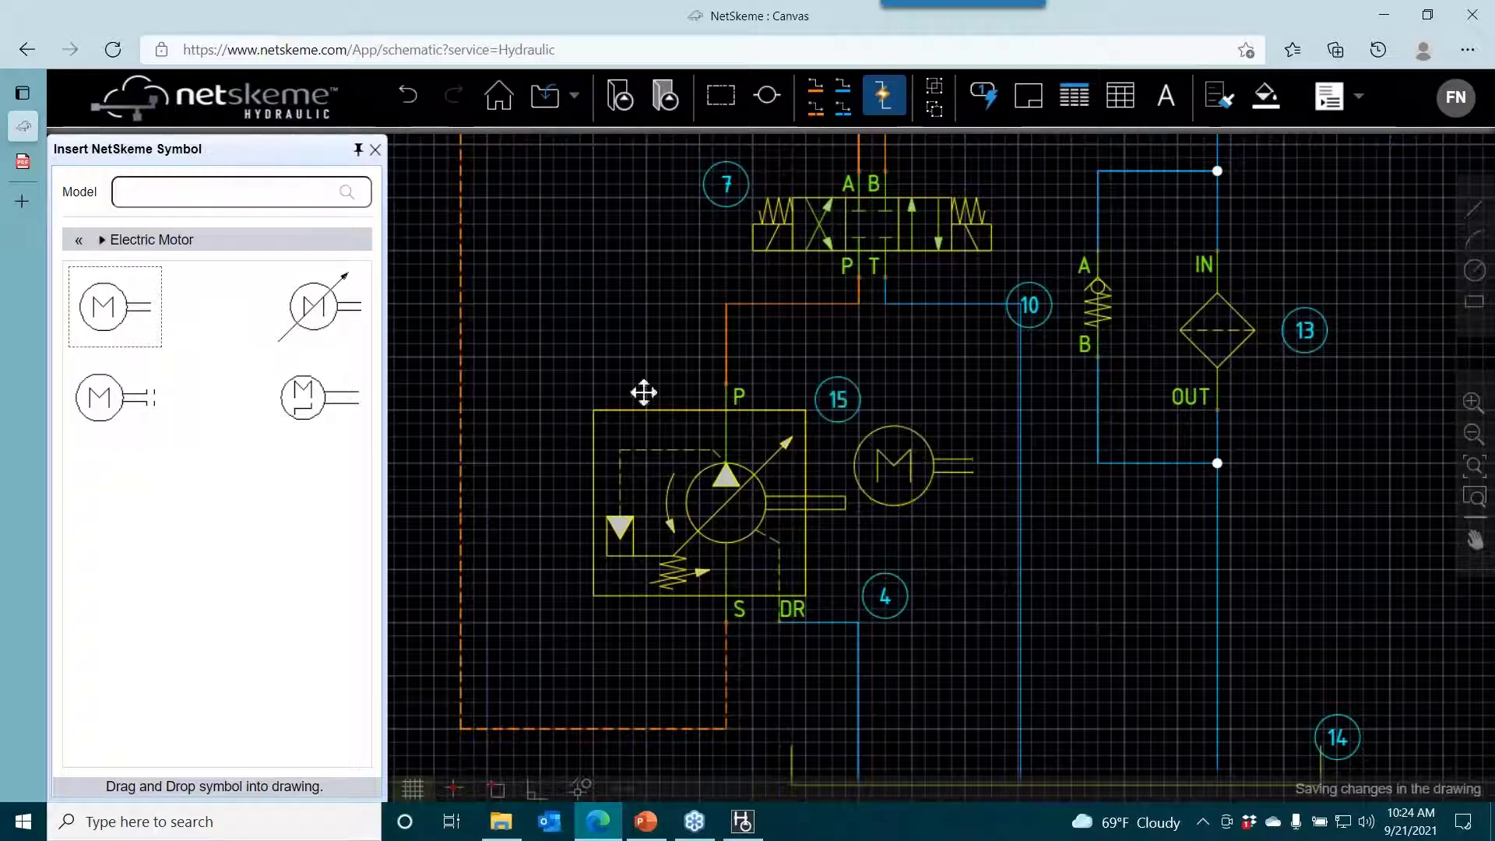
{"action": "left_click", "coordinate": [373, 154]}
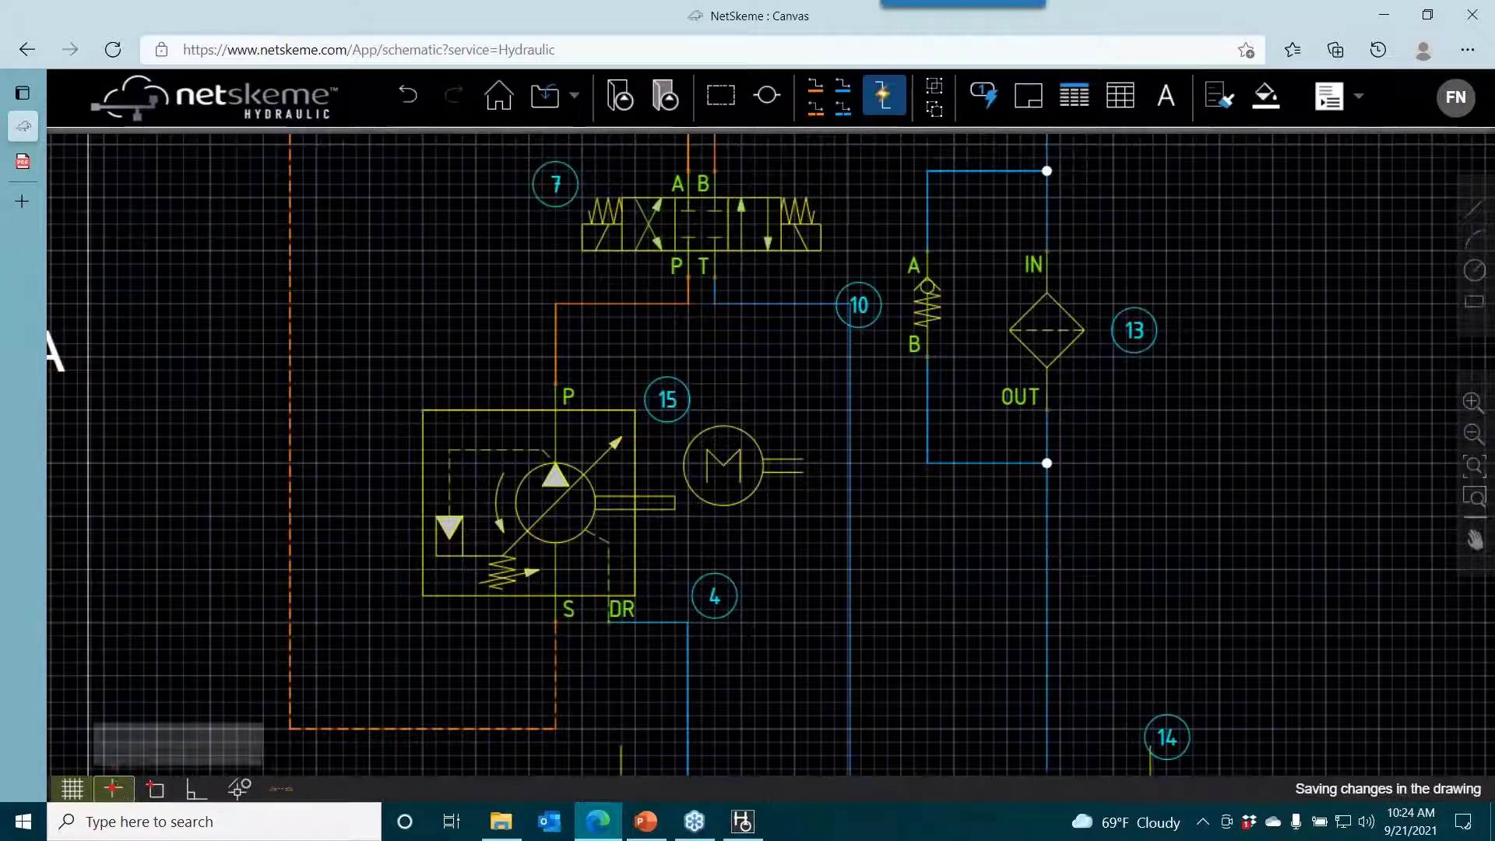
Flip the electric motor symbol horizontally and move it so its shaft meets the pump's shaft.
{"action": "left_click", "coordinate": [792, 457]}
{"action": "right_click", "coordinate": [741, 475]}
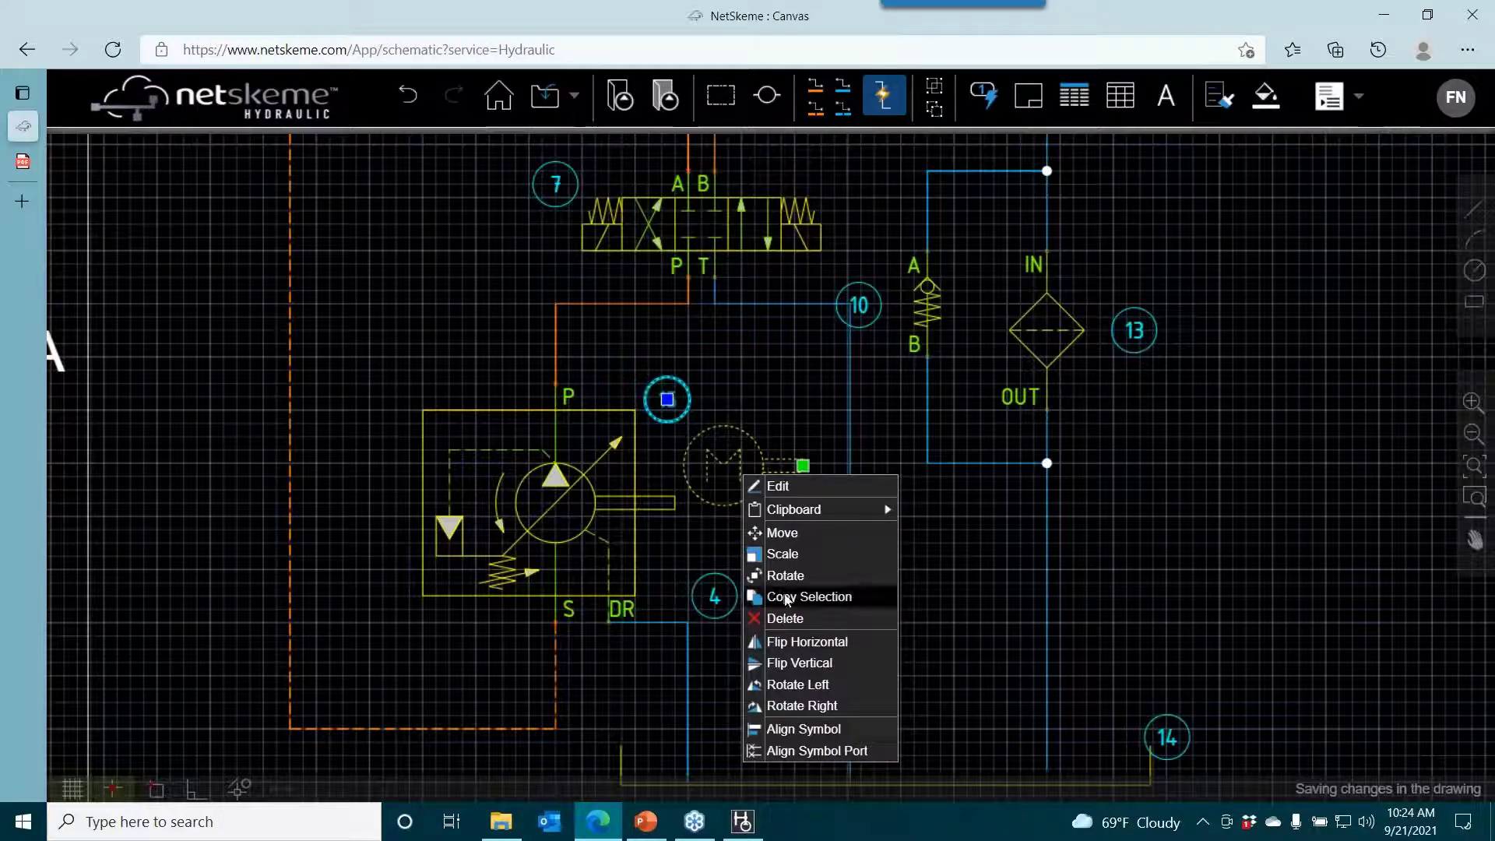
{"action": "left_click", "coordinate": [793, 644]}
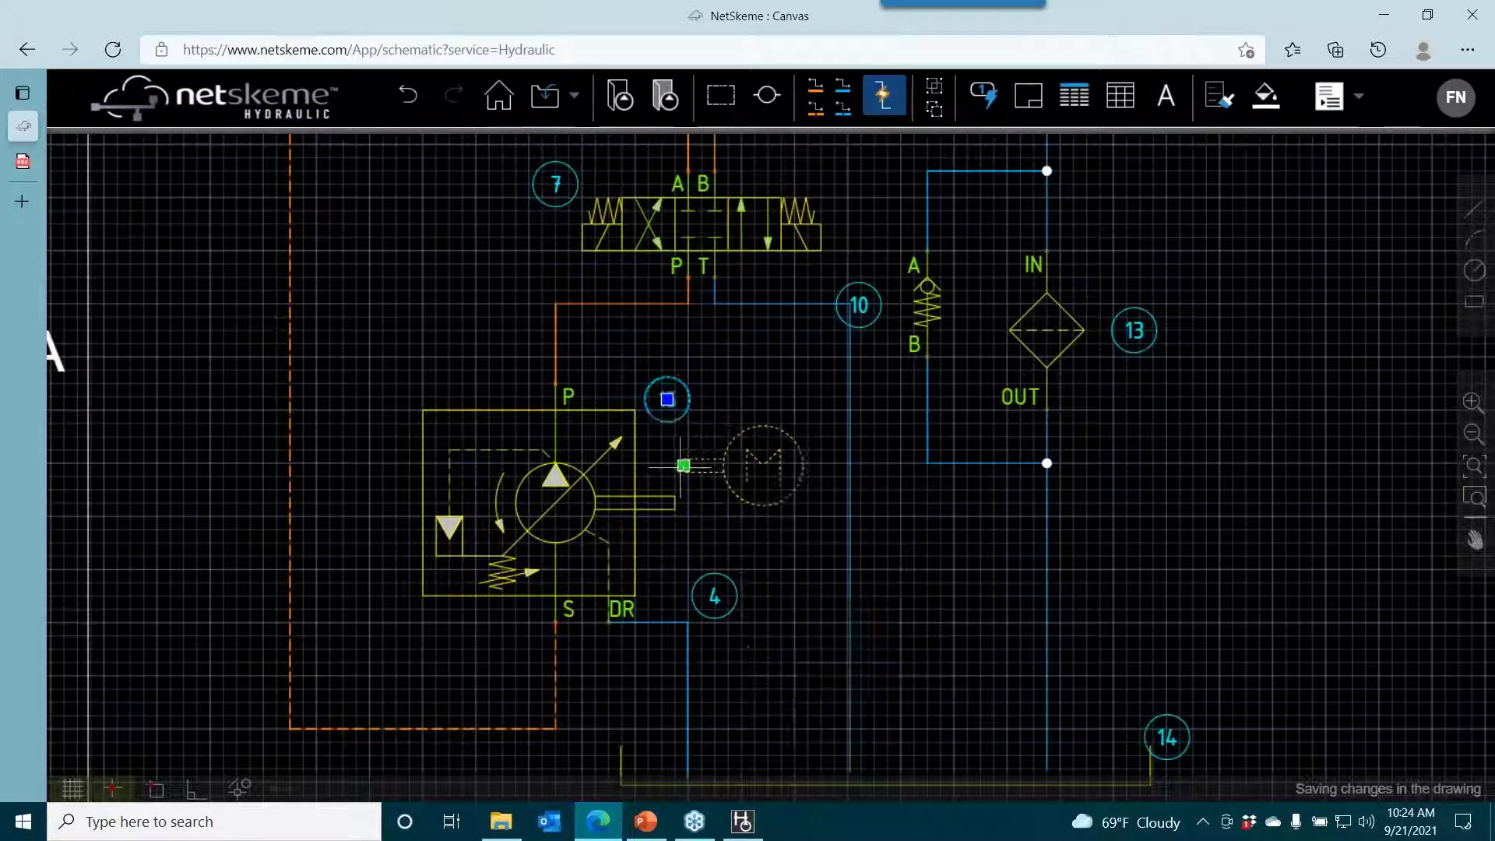
{"action": "left_click_drag", "start_coordinate": [708, 467], "coordinate": [701, 504]}
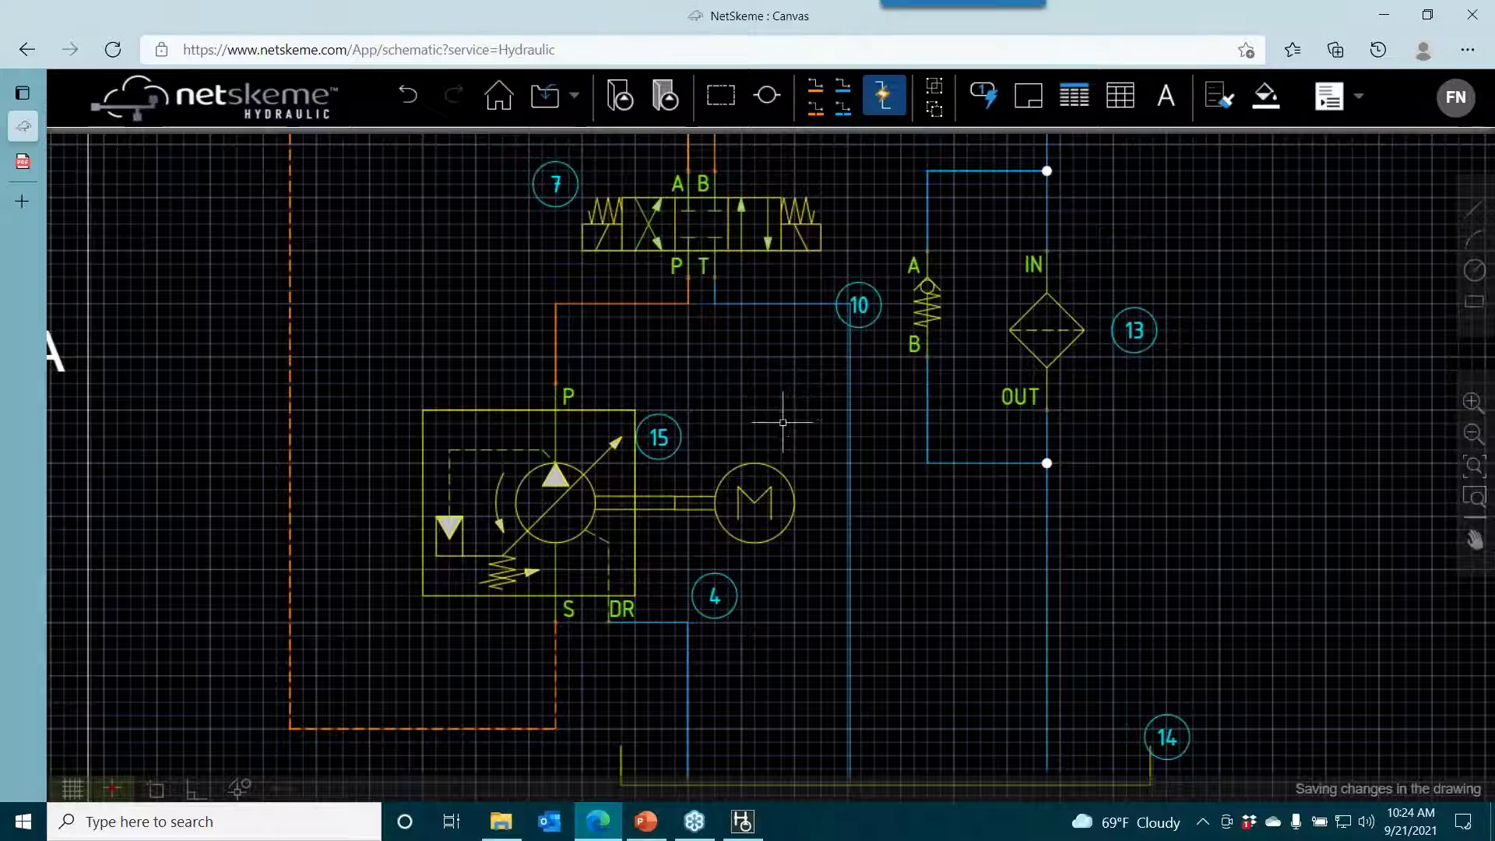
Move the electric motor's balloon 15 off the pump's corner to just above the motor.
{"action": "scroll", "coordinate": [787, 417], "scroll_direction": "down", "scroll_amount": 2}
{"action": "scroll", "coordinate": [788, 413], "scroll_direction": "down", "scroll_amount": 2}
{"action": "left_click", "coordinate": [714, 486]}
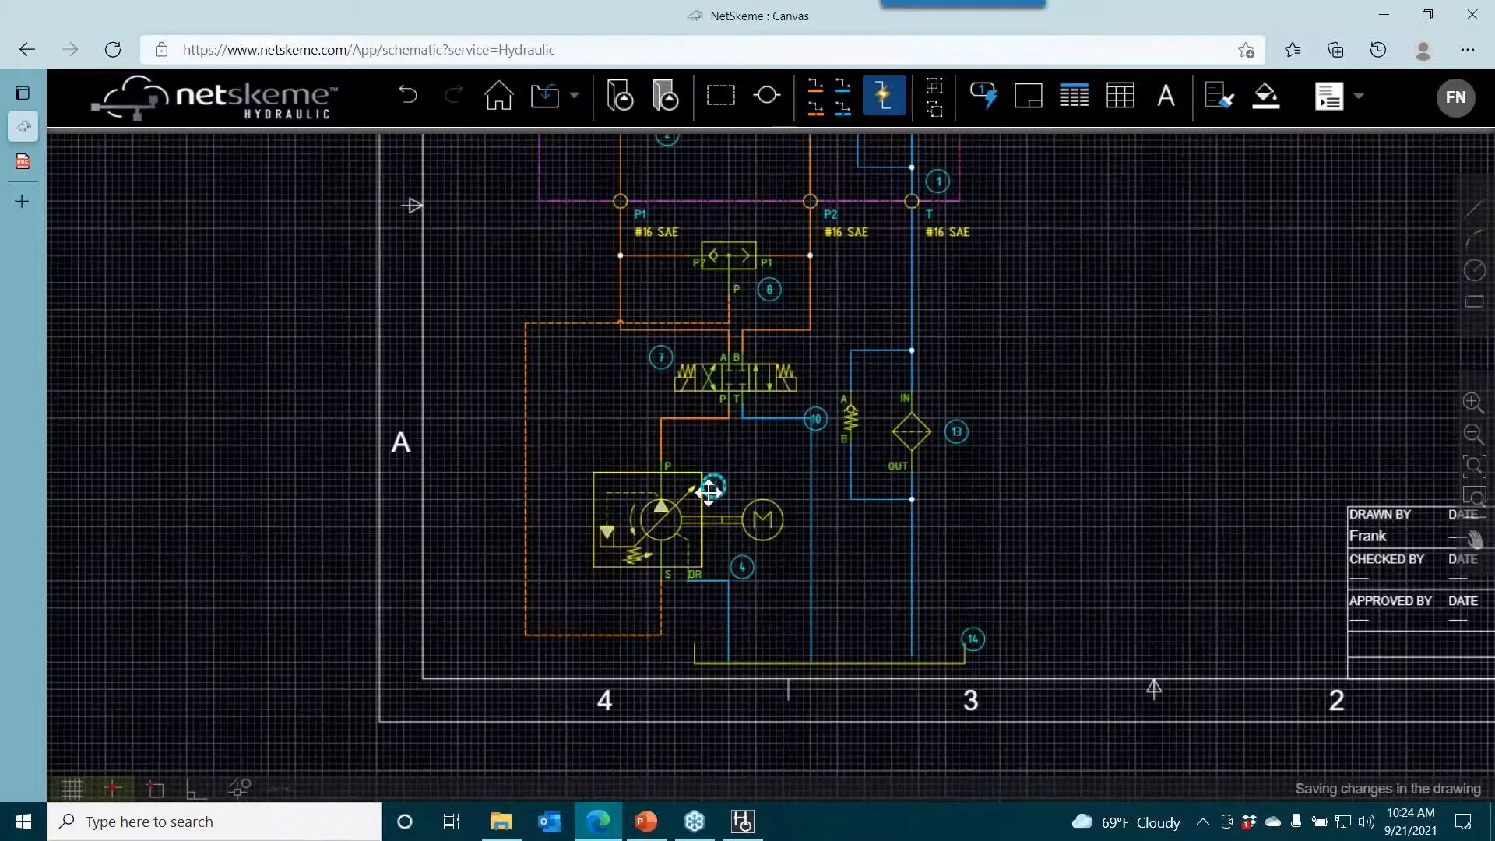
{"action": "left_click_drag", "start_coordinate": [713, 486], "coordinate": [782, 486]}
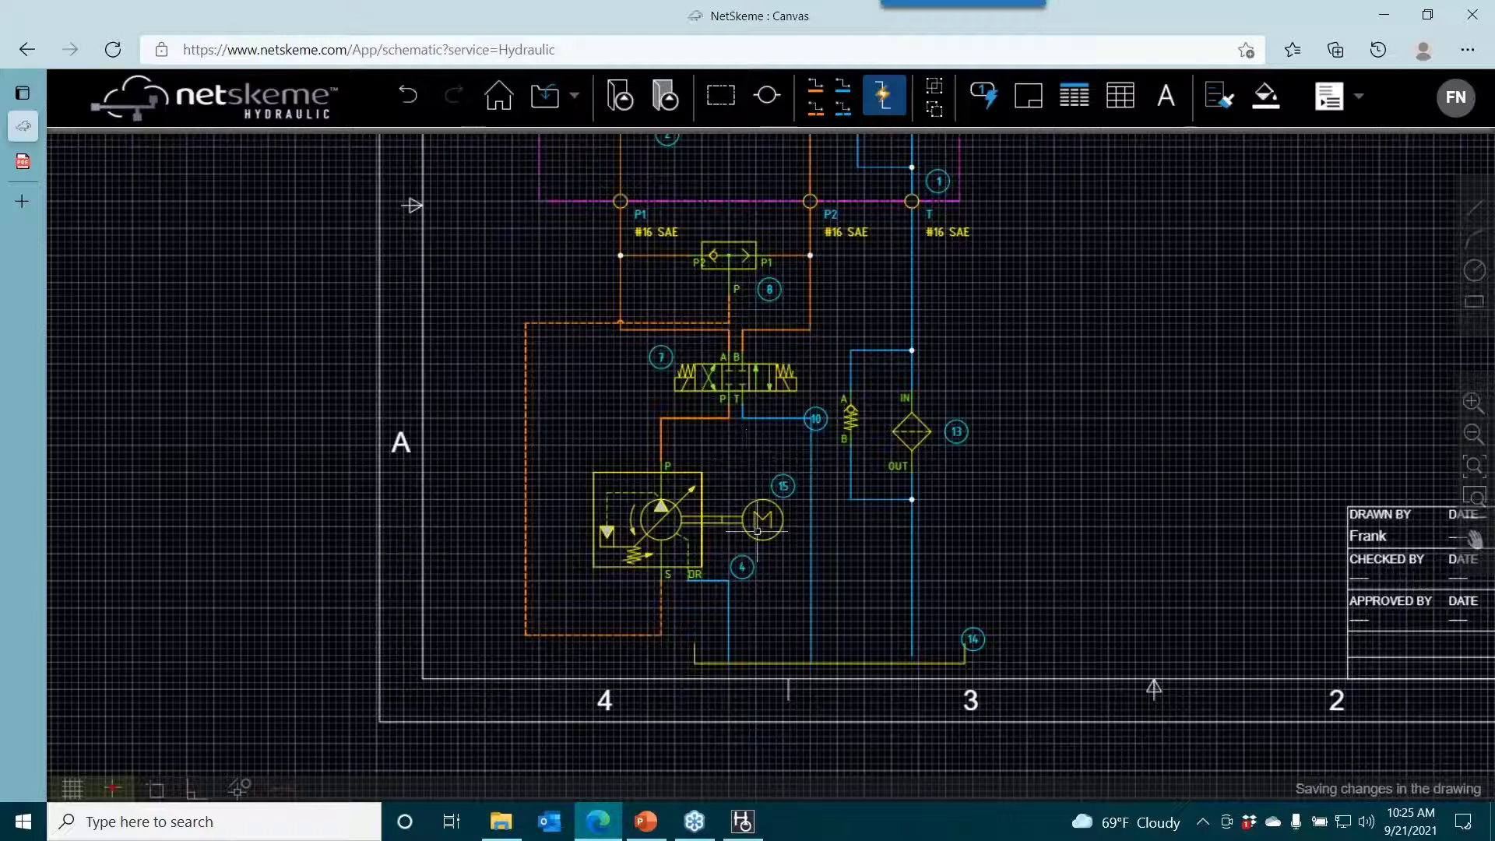
Lower the horizontal segment of the pump's DR line and move balloon 4 to the pump's upper-left corner.
{"action": "left_click", "coordinate": [711, 581]}
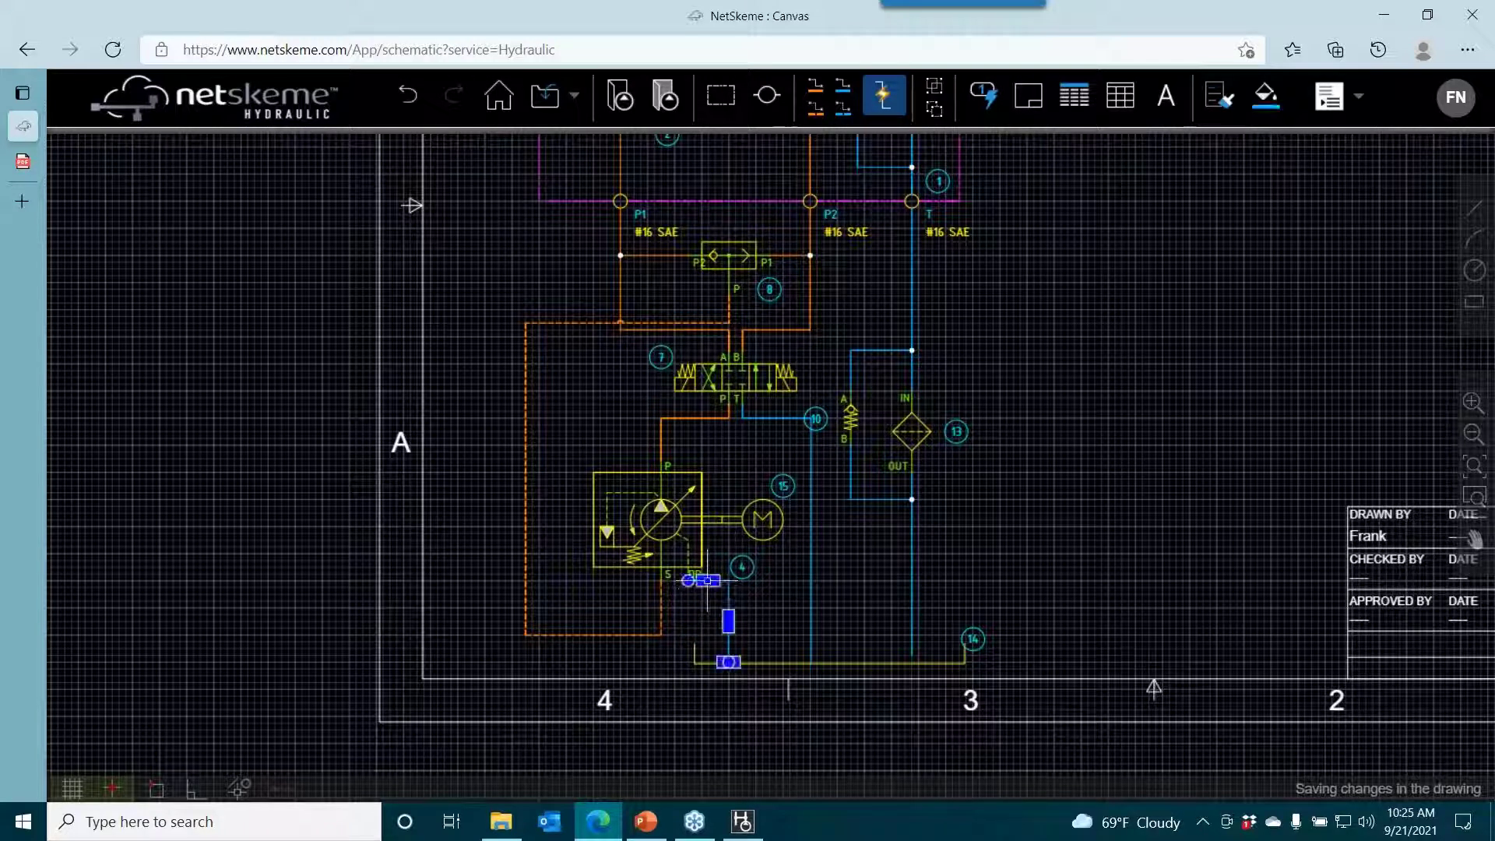
{"action": "left_click_drag", "start_coordinate": [708, 581], "coordinate": [573, 486]}
{"action": "left_click", "coordinate": [742, 566]}
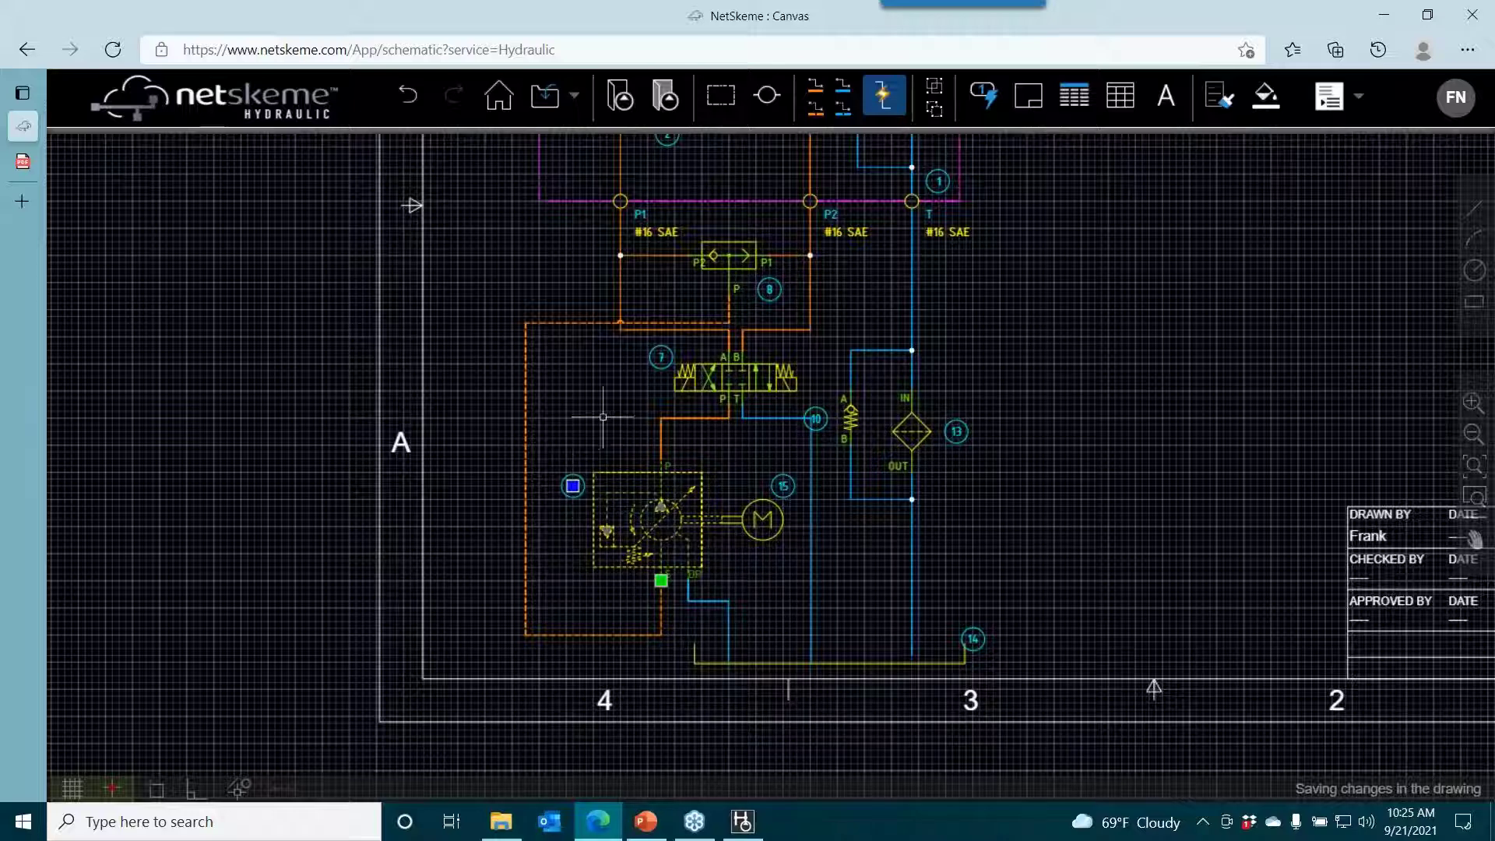
Group the pump and the electric motor into one unit.
{"action": "scroll", "coordinate": [764, 409], "scroll_direction": "down", "scroll_amount": 1}
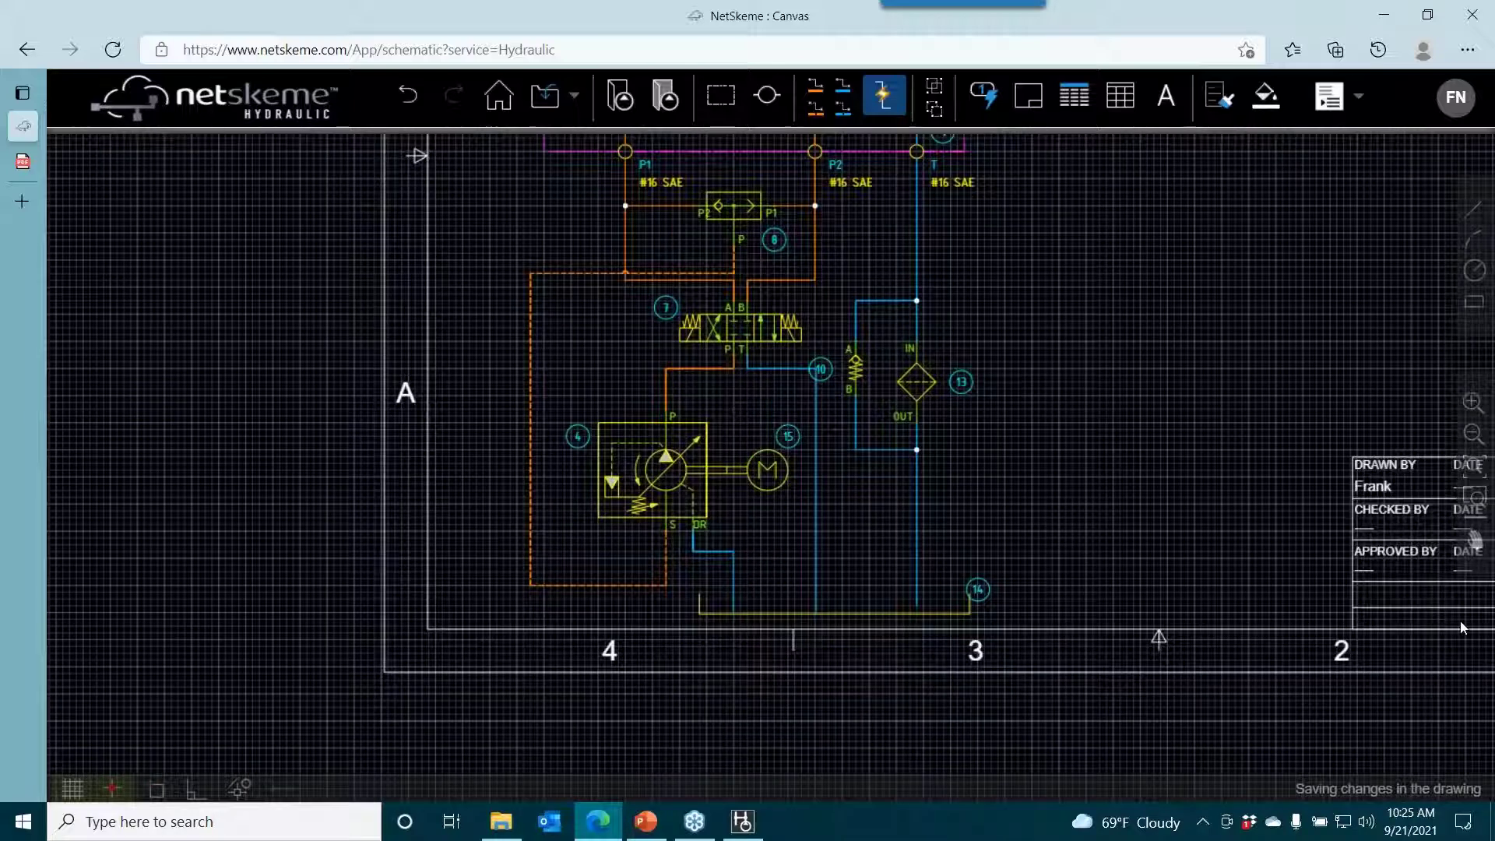
{"action": "scroll", "coordinate": [744, 476], "scroll_direction": "down", "scroll_amount": 1}
{"action": "scroll", "coordinate": [744, 475], "scroll_direction": "up", "scroll_amount": 2}
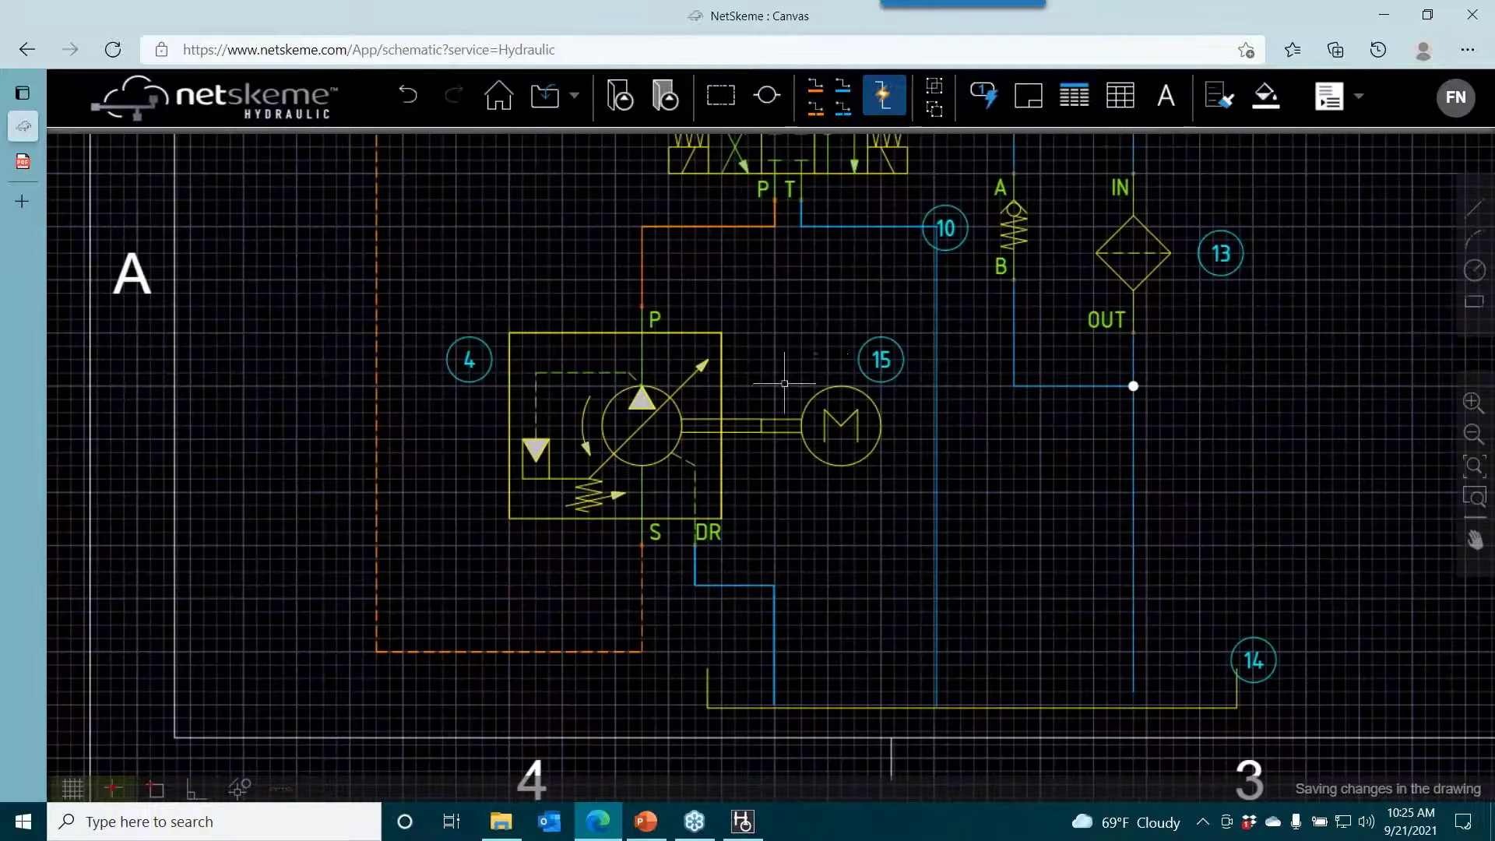
{"action": "left_click", "coordinate": [738, 421]}
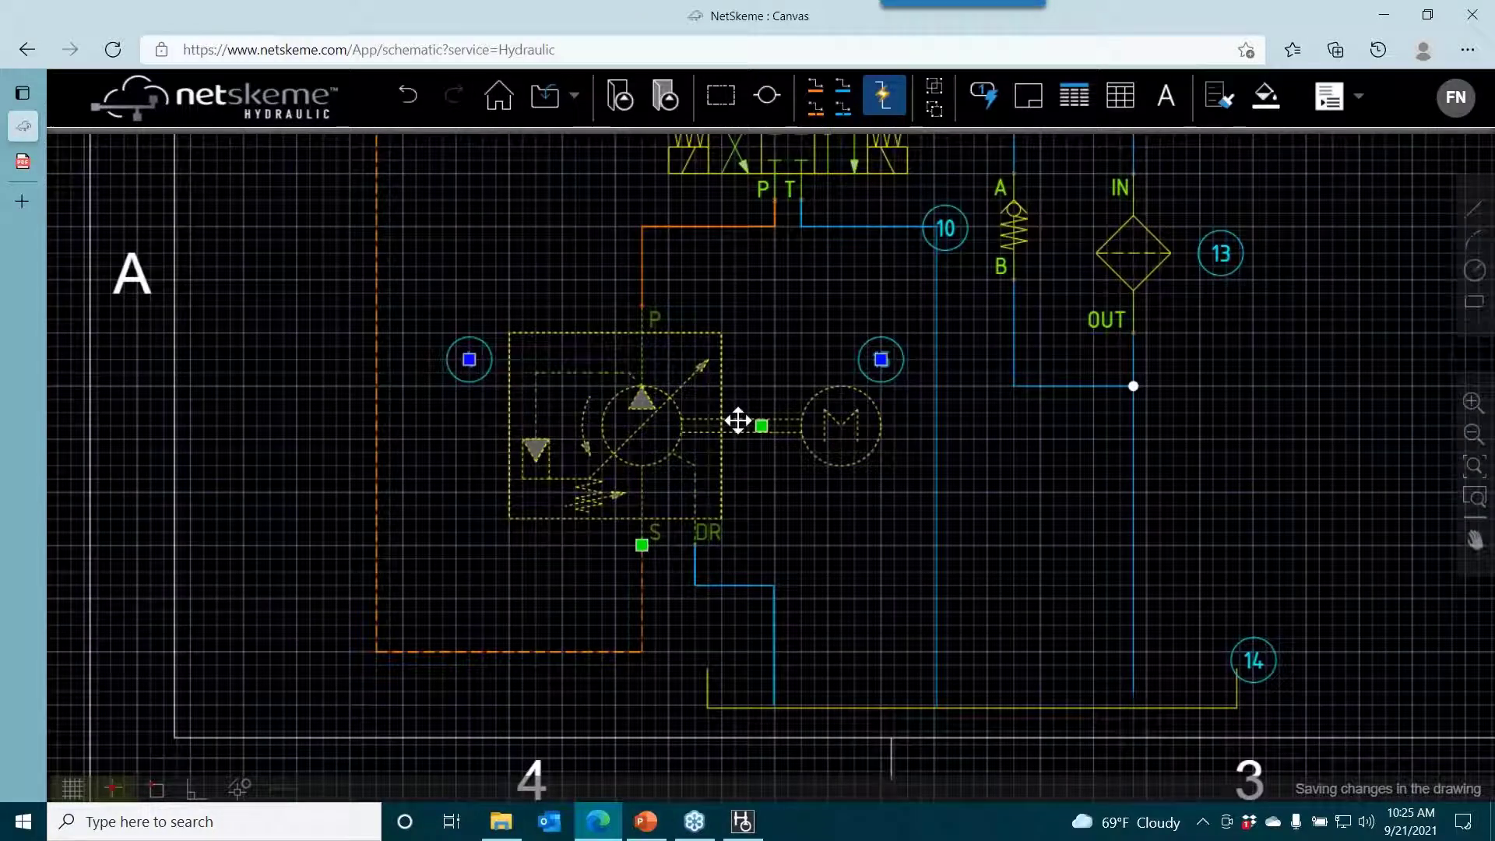
{"action": "left_click", "coordinate": [935, 88]}
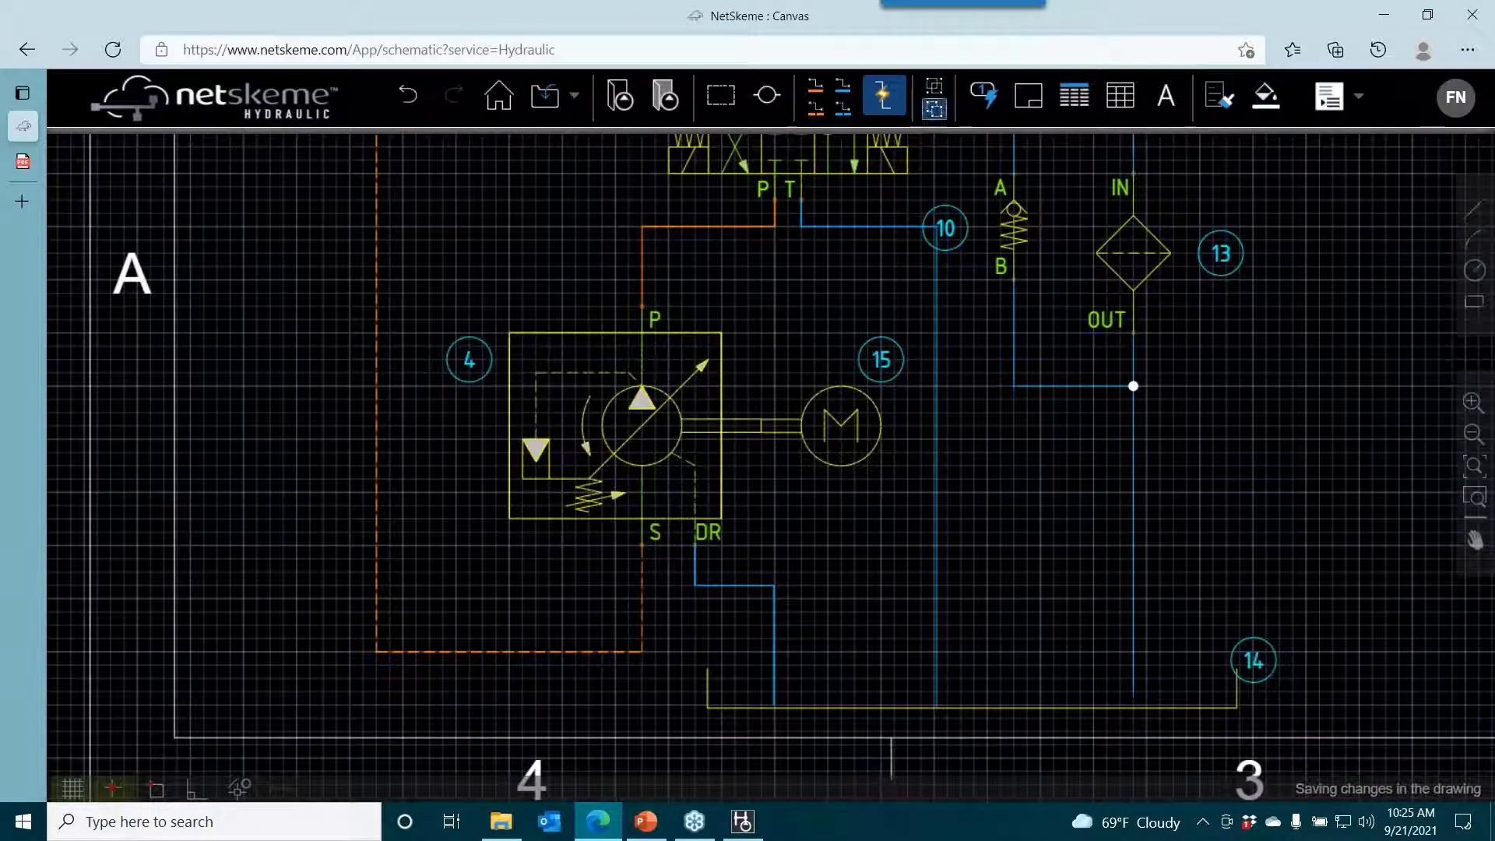
Try moving the grouped pump and motor sideways in both directions as one unit with their lines attached.
{"action": "left_click", "coordinate": [674, 428]}
{"action": "left_click_drag", "start_coordinate": [676, 424], "coordinate": [551, 425]}
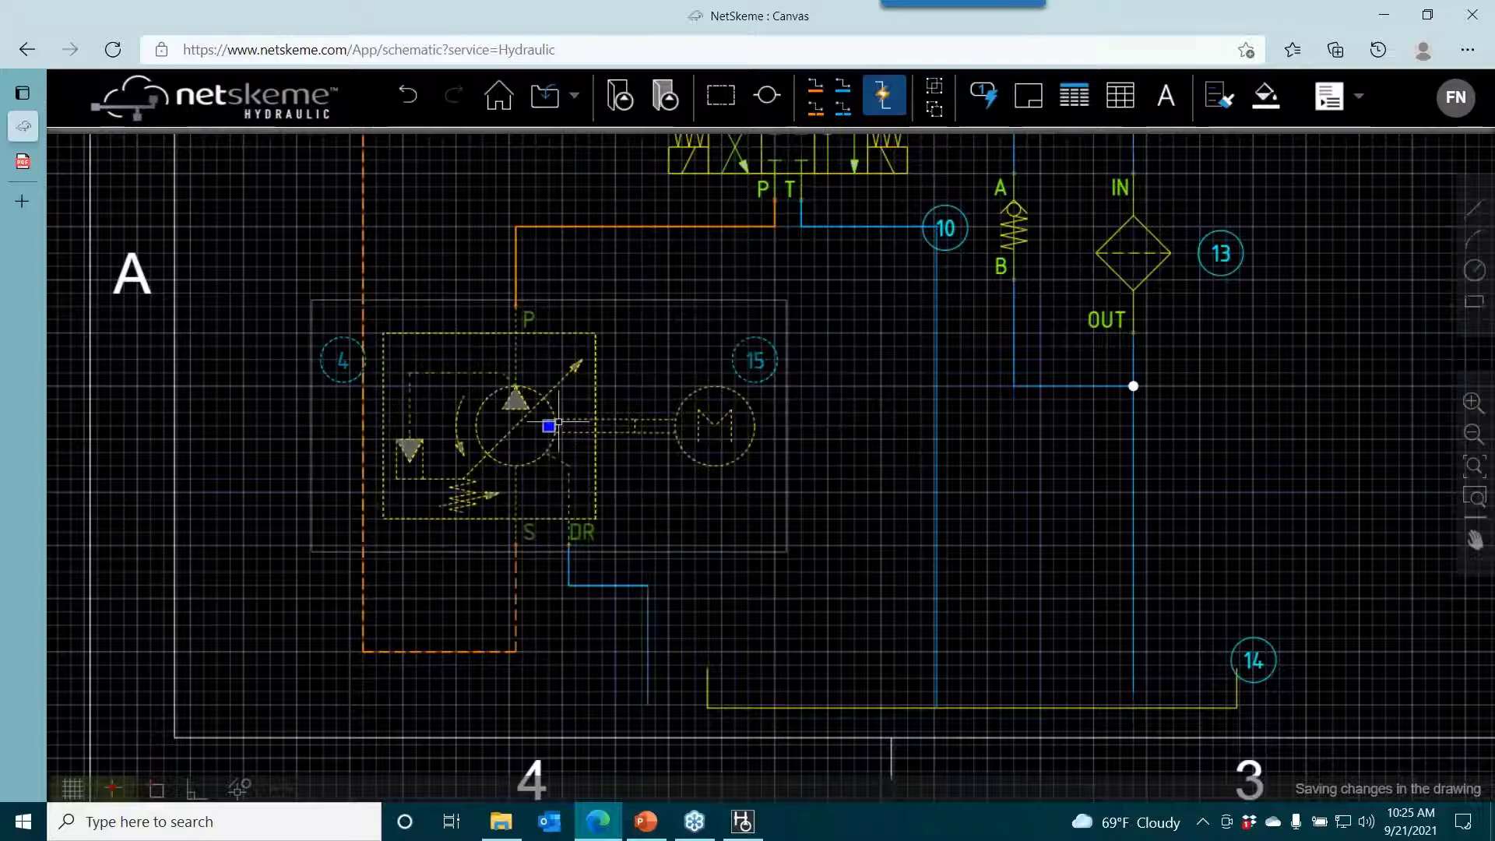
{"action": "key", "text": "Escape"}
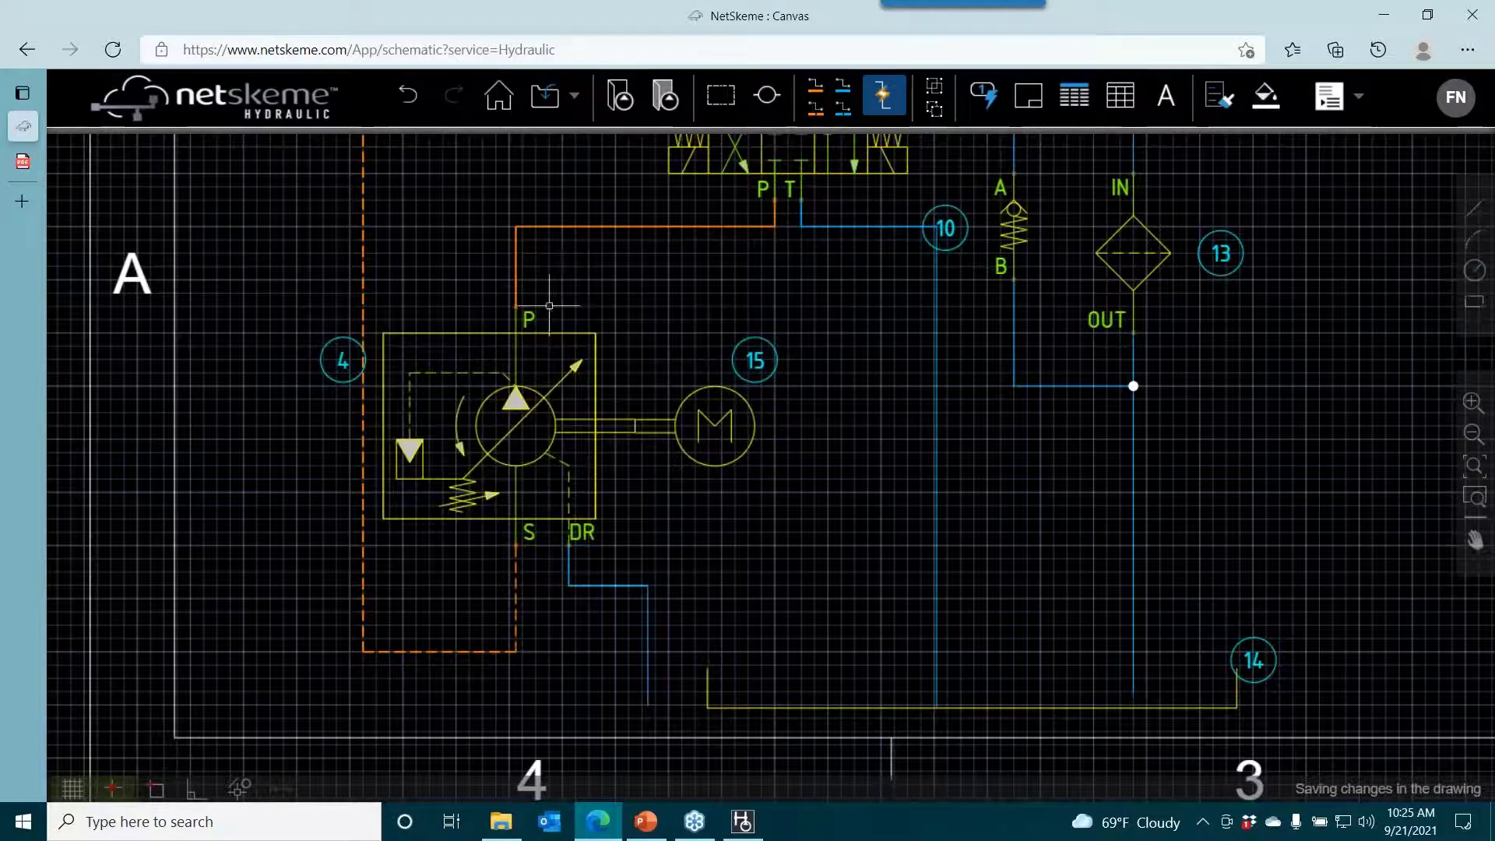
{"action": "left_click", "coordinate": [517, 435]}
{"action": "left_click_drag", "start_coordinate": [539, 428], "coordinate": [644, 440]}
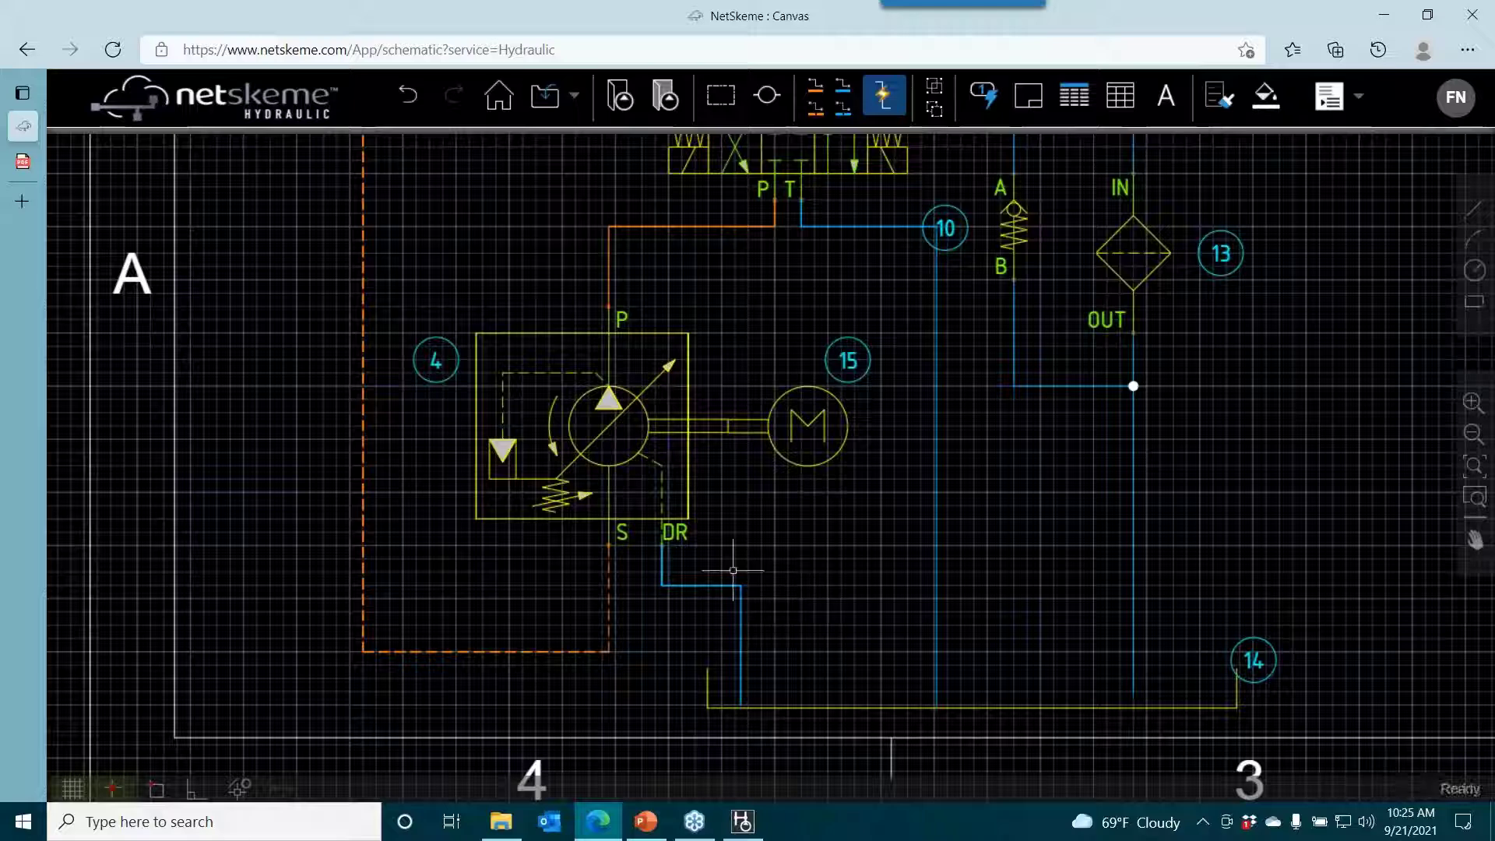
{"action": "left_click", "coordinate": [651, 418]}
{"action": "left_click_drag", "start_coordinate": [641, 425], "coordinate": [568, 425]}
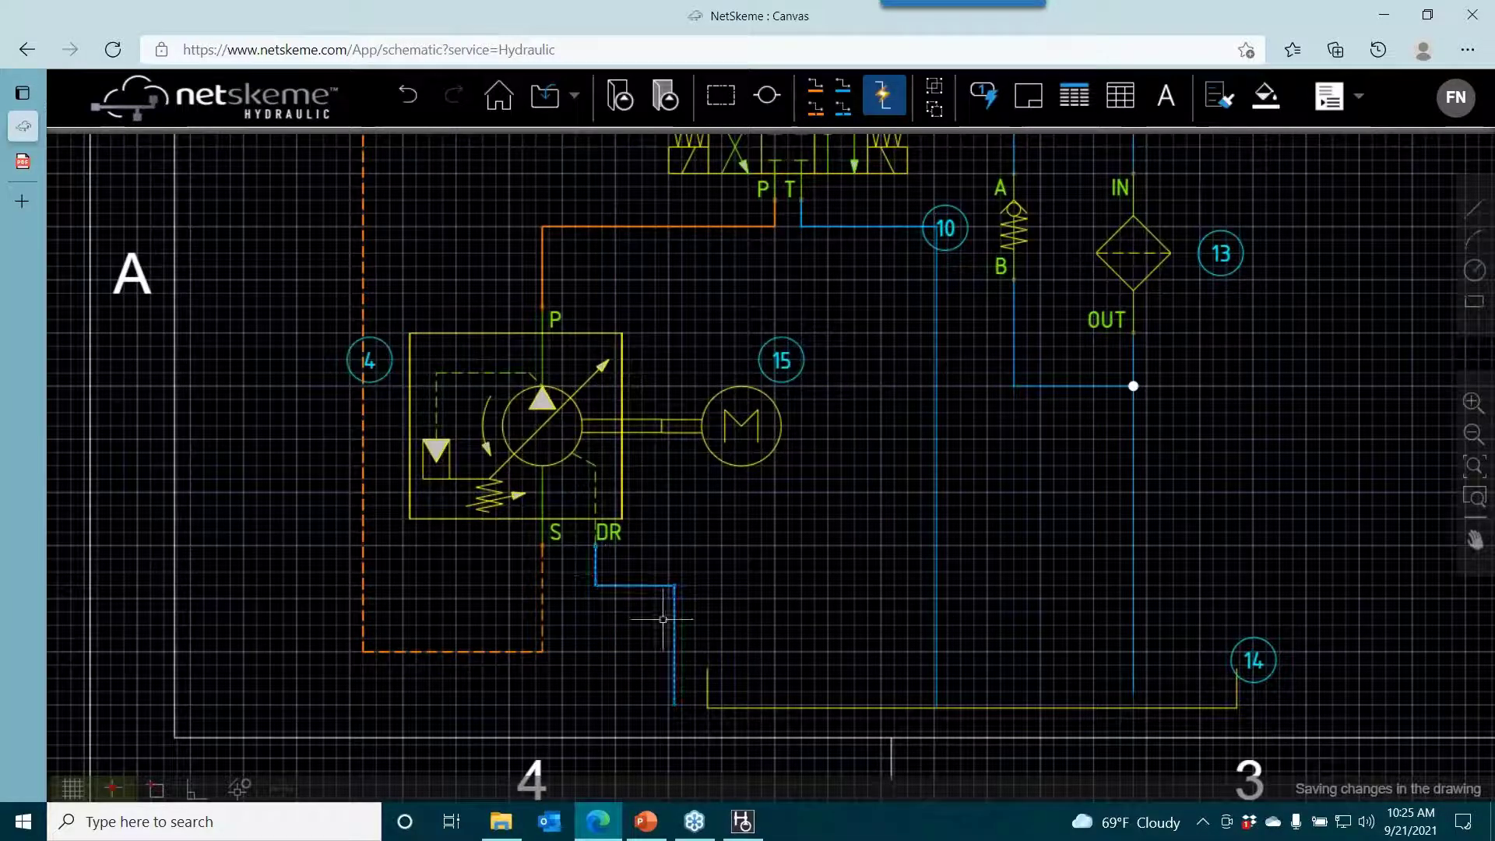
Move the pump and motor group to the right until the end of its DR line sits over the reservoir.
{"action": "left_click", "coordinate": [729, 695]}
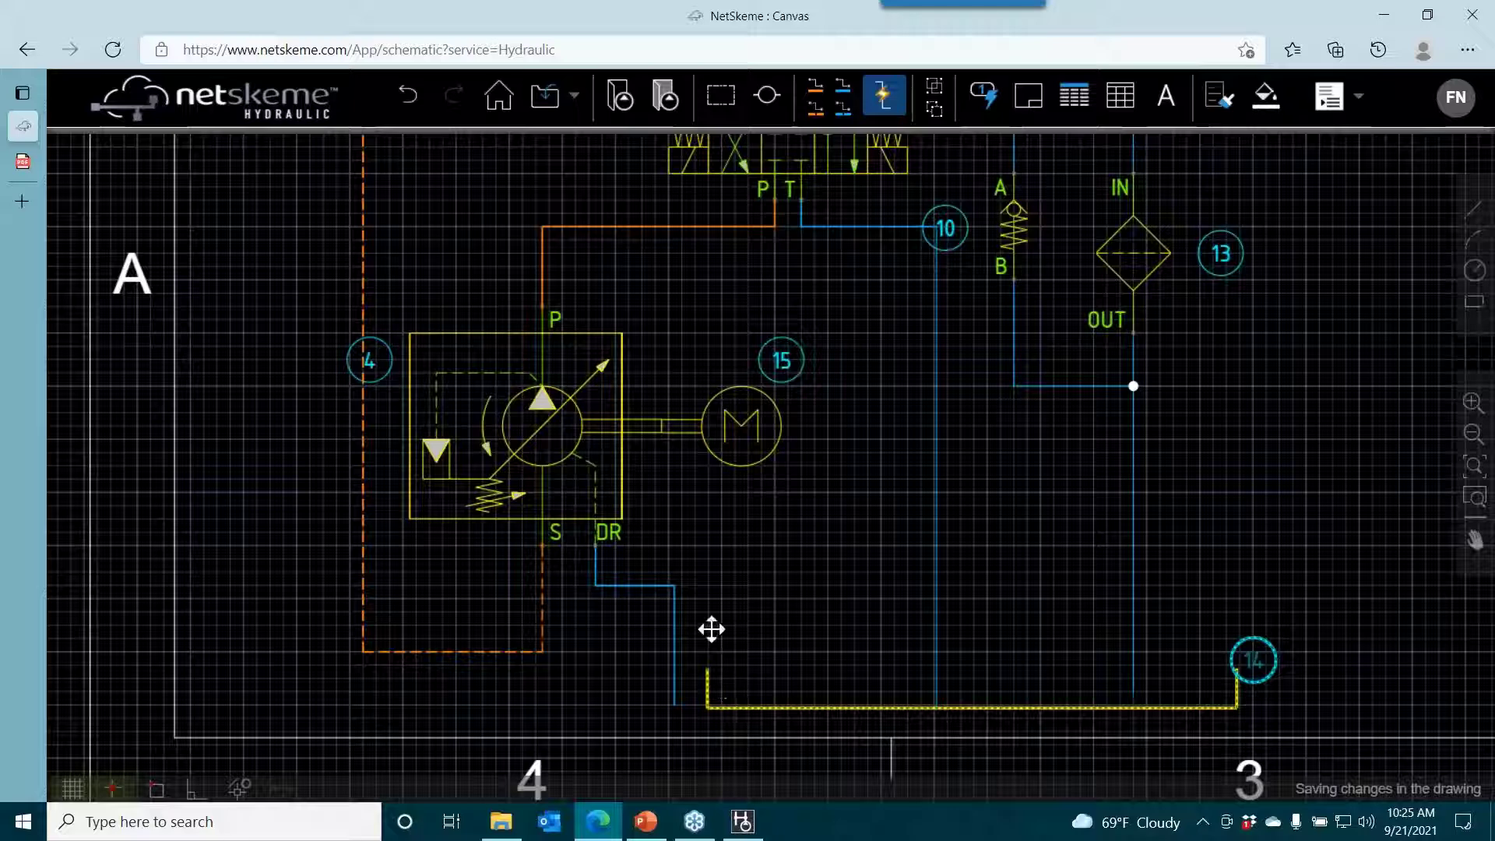
{"action": "left_click", "coordinate": [544, 451]}
{"action": "left_click_drag", "start_coordinate": [574, 423], "coordinate": [667, 424]}
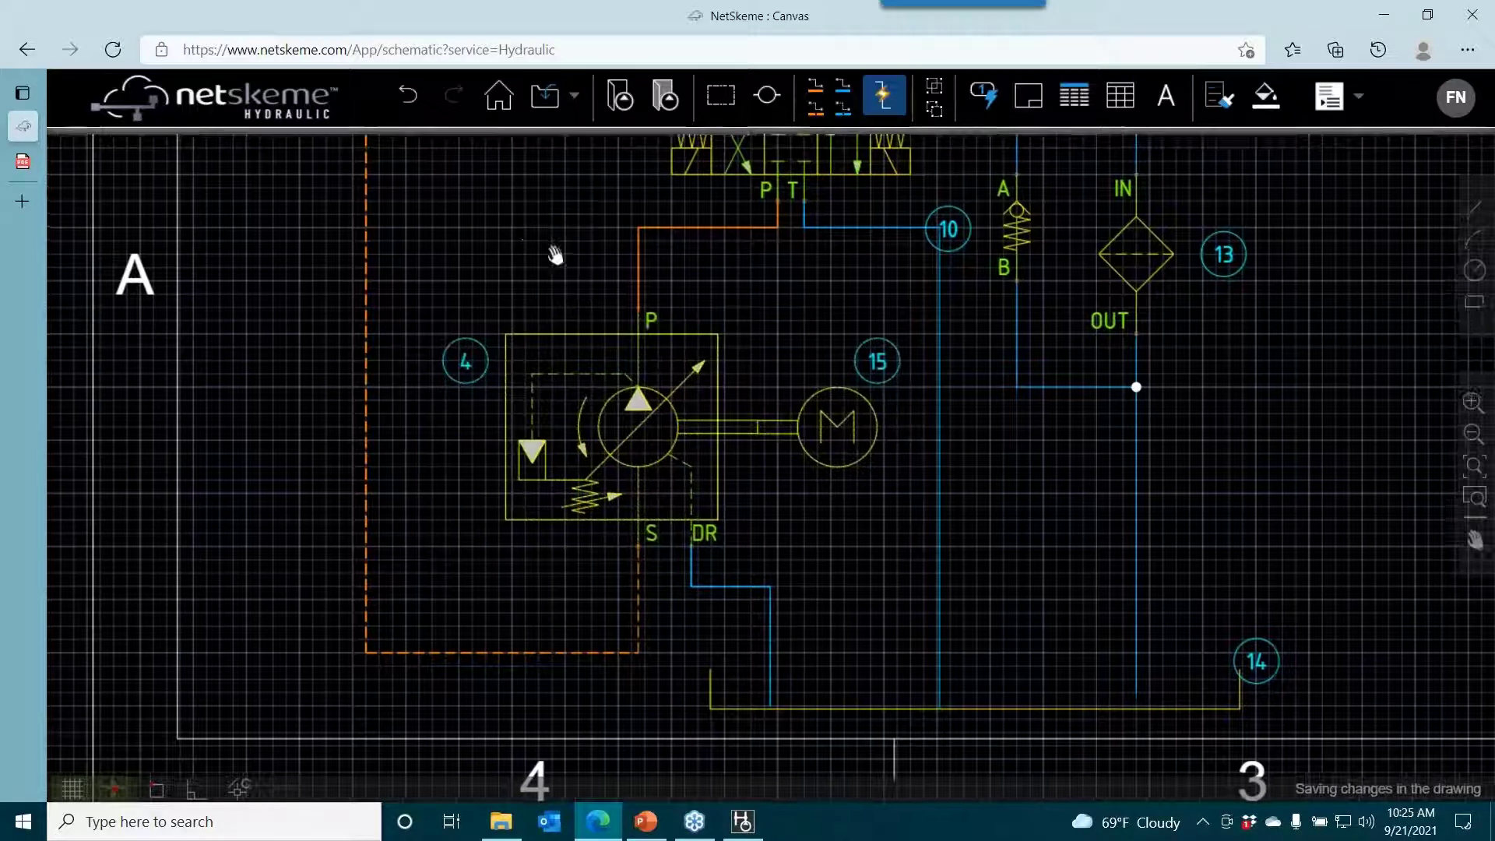
Examine the line connection at the pump's port P, the line crossings above valve 7 and the manifold circuit.
{"action": "scroll", "coordinate": [621, 417], "scroll_direction": "up", "scroll_amount": 5}
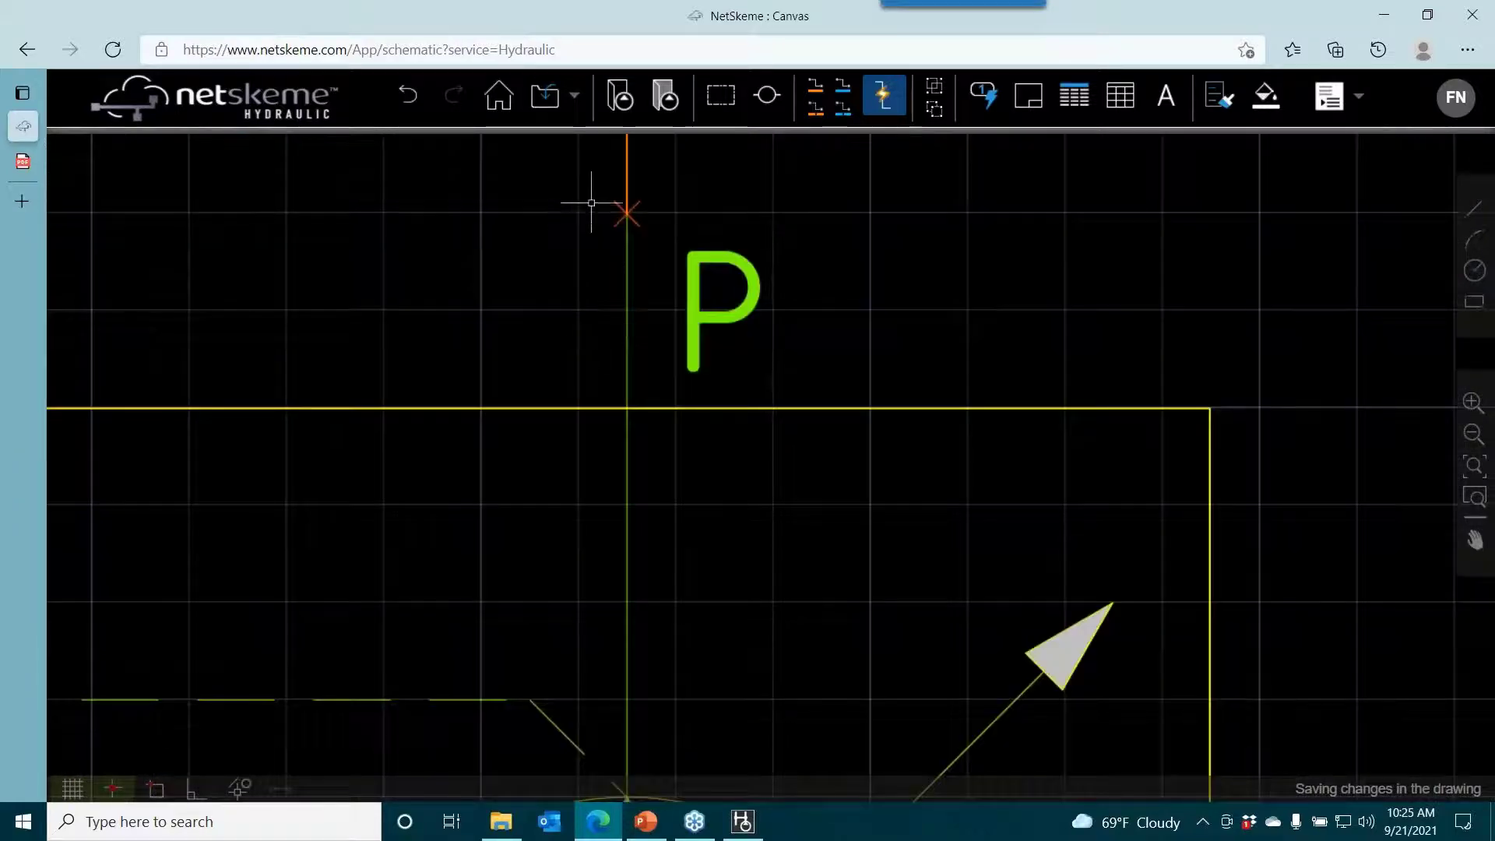
{"action": "scroll", "coordinate": [483, 230], "scroll_direction": "down", "scroll_amount": 3}
{"action": "scroll", "coordinate": [482, 233], "scroll_direction": "down", "scroll_amount": 2}
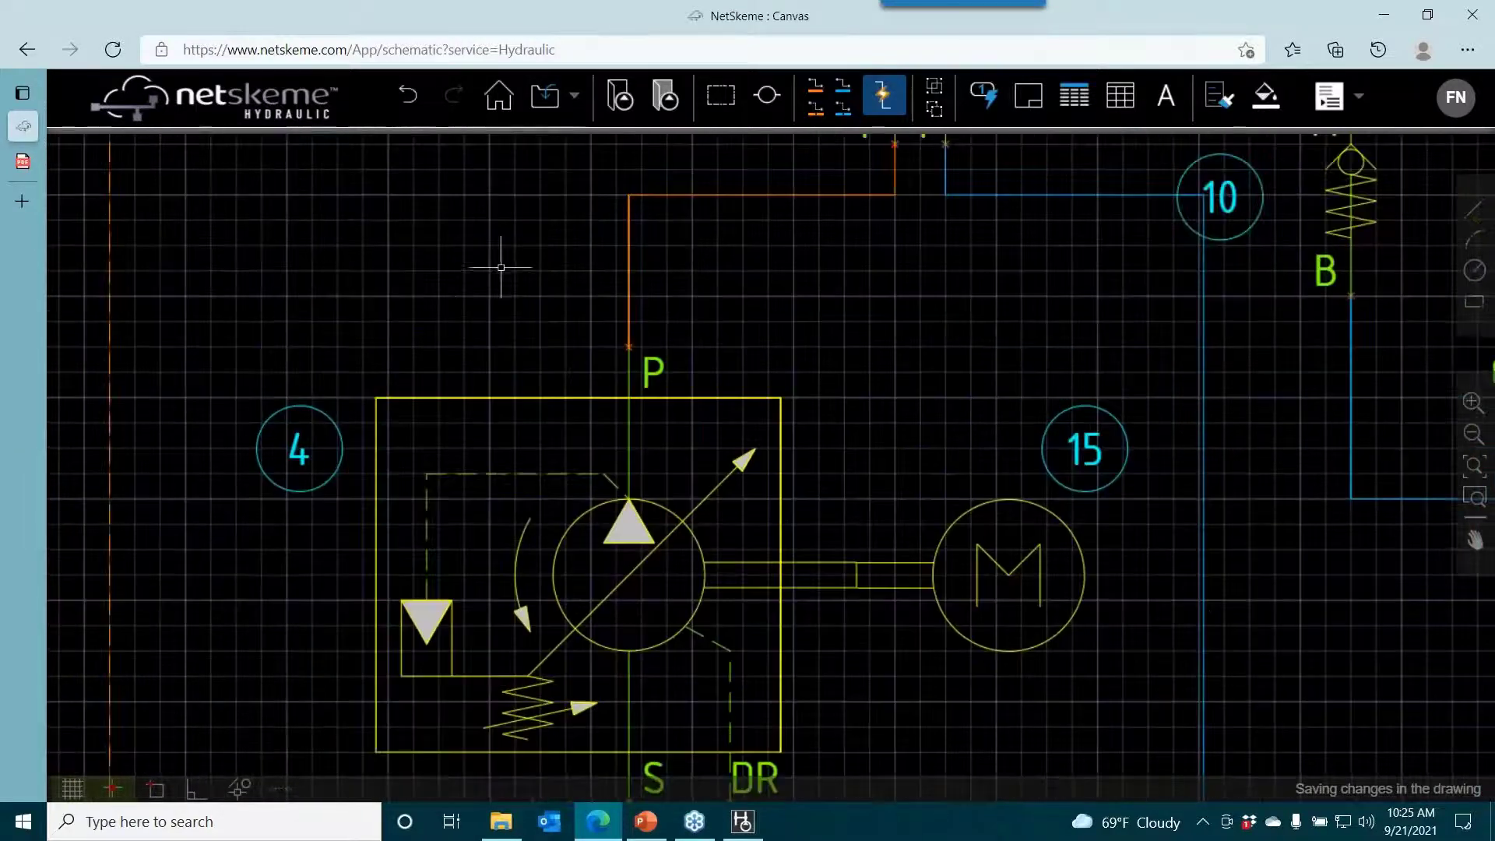
{"action": "scroll", "coordinate": [545, 327], "scroll_direction": "down", "scroll_amount": 2}
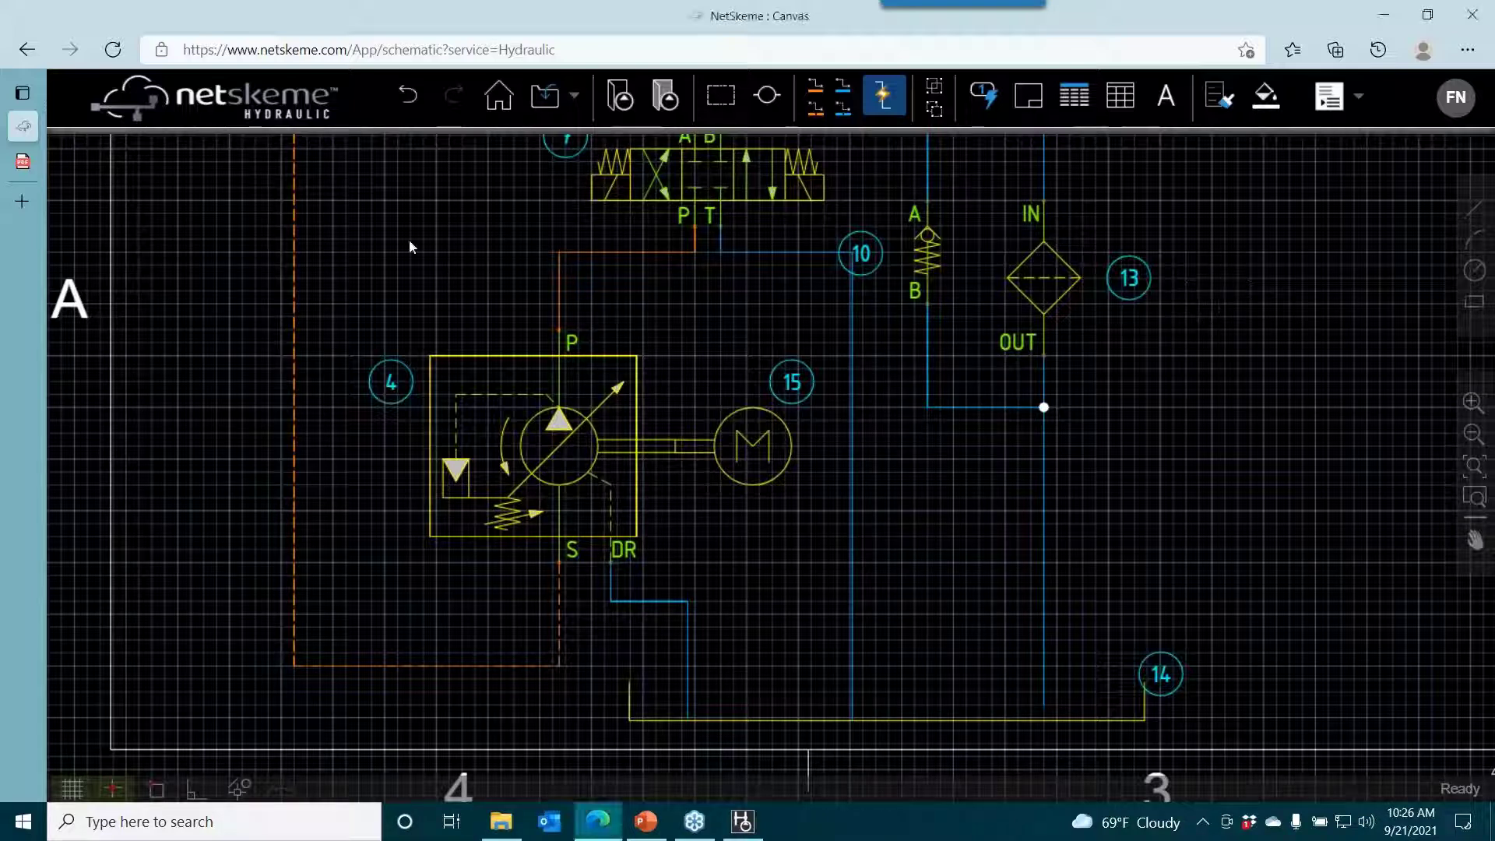
{"action": "mouse_move", "coordinate": [671, 415]}
{"action": "left_mouse_down"}
{"action": "mouse_move", "coordinate": [701, 427]}
{"action": "mouse_move", "coordinate": [731, 602]}
{"action": "left_mouse_up"}
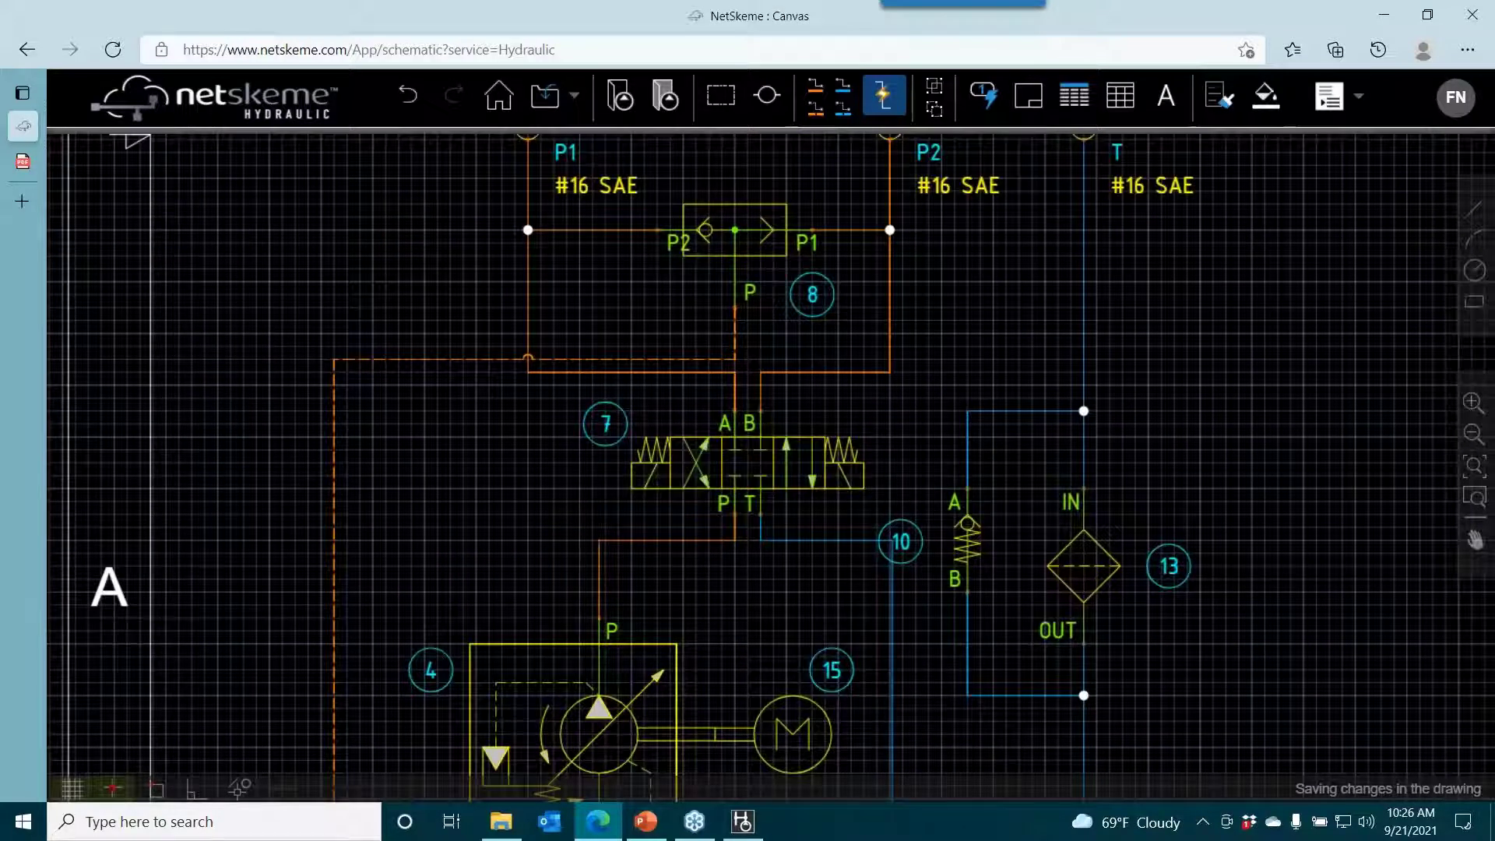
{"action": "scroll", "coordinate": [643, 574], "scroll_direction": "down", "scroll_amount": 2}
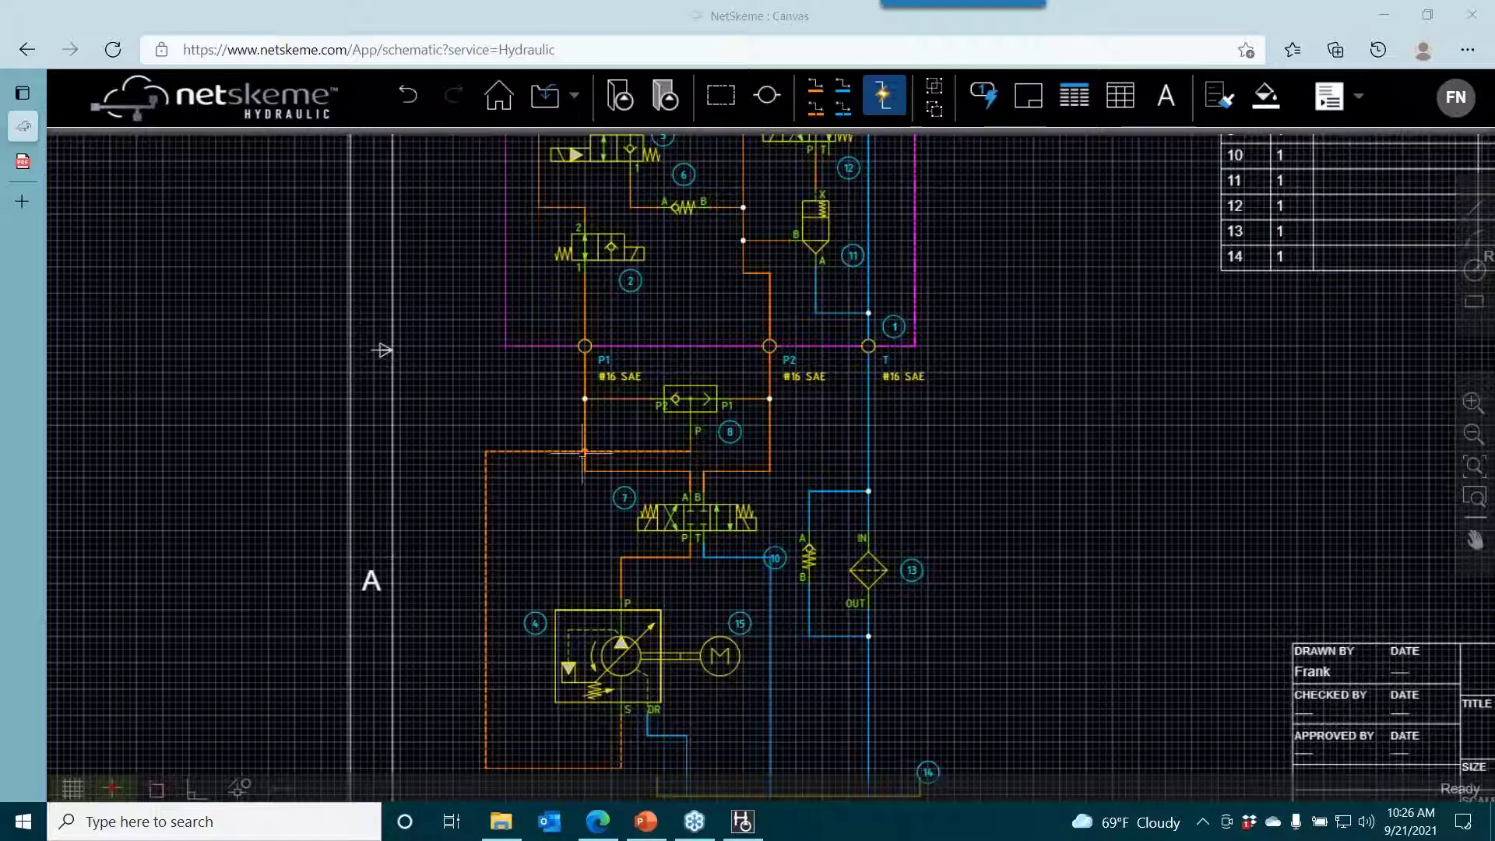
{"action": "left_click_drag", "start_coordinate": [949, 288], "coordinate": [892, 430]}
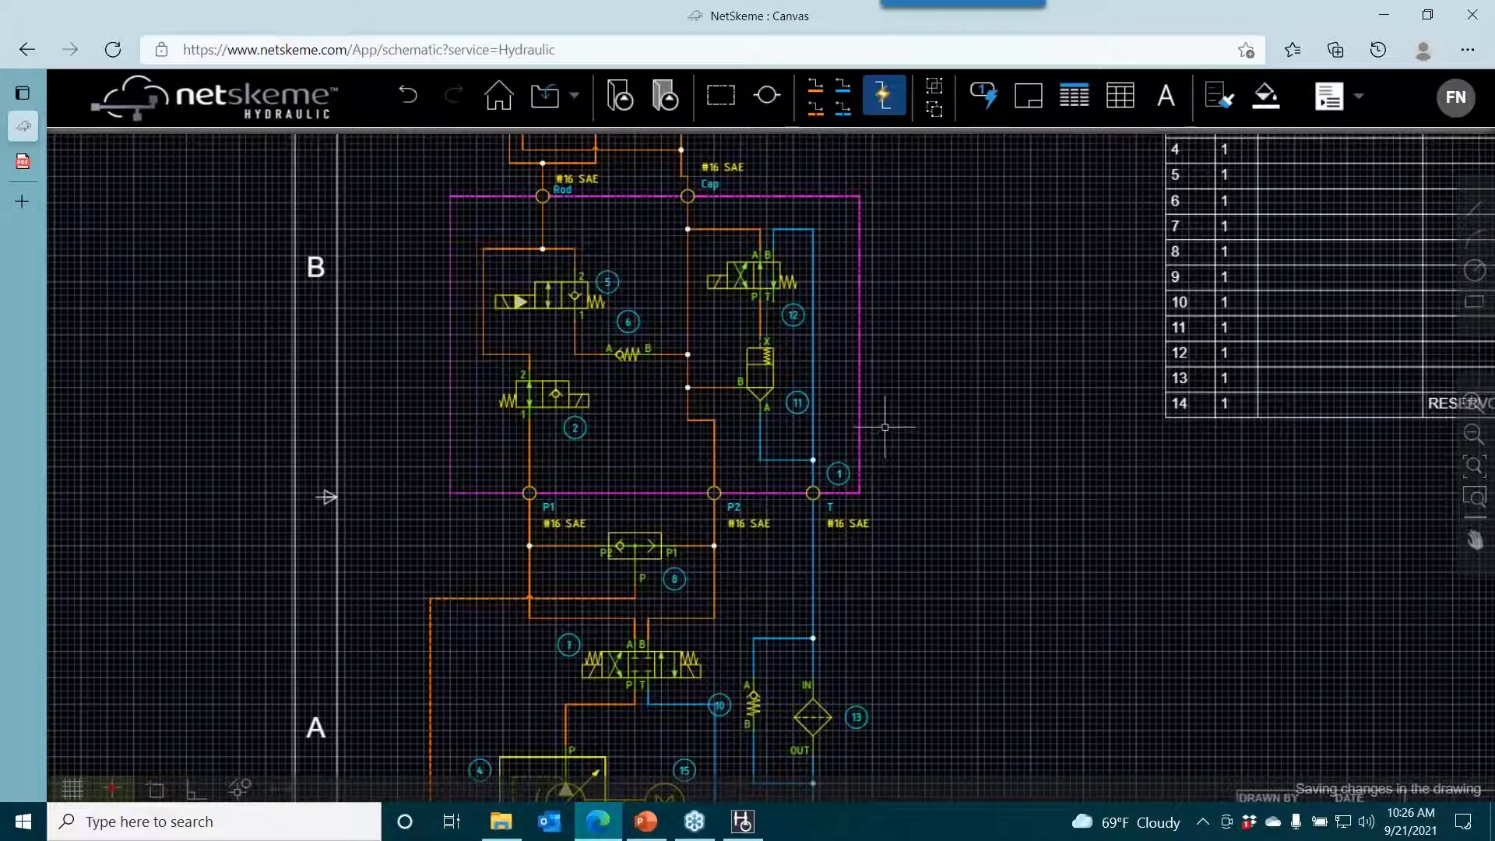
{"action": "left_click_drag", "start_coordinate": [942, 397], "coordinate": [944, 611]}
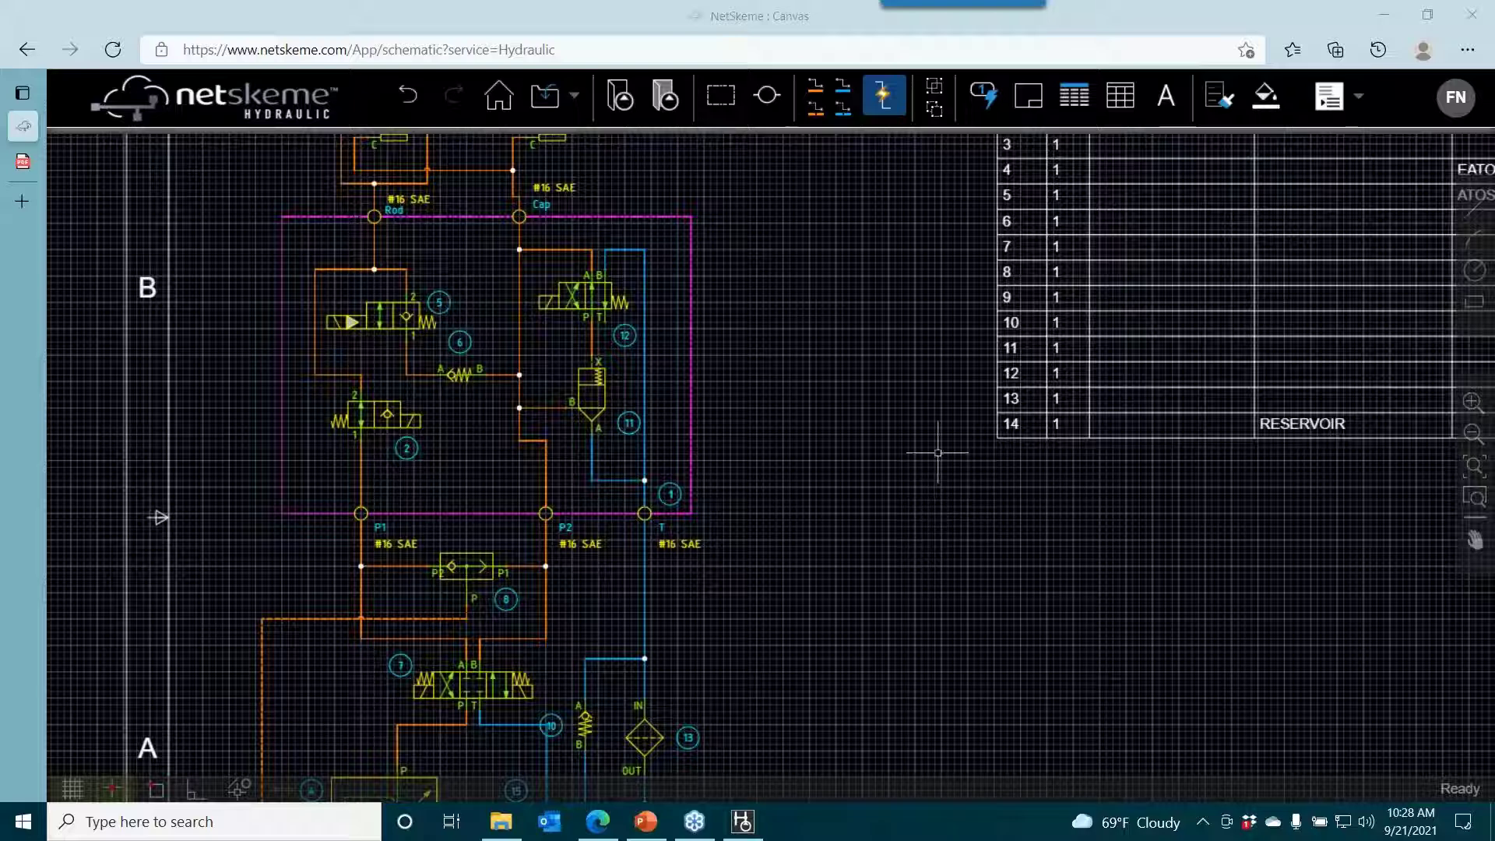
Switch to File Explorer, browse from Webinars to NetSkeme and its September 2021 folder, and open the Reservoir Symbol file.
{"action": "left_click", "coordinate": [500, 822]}
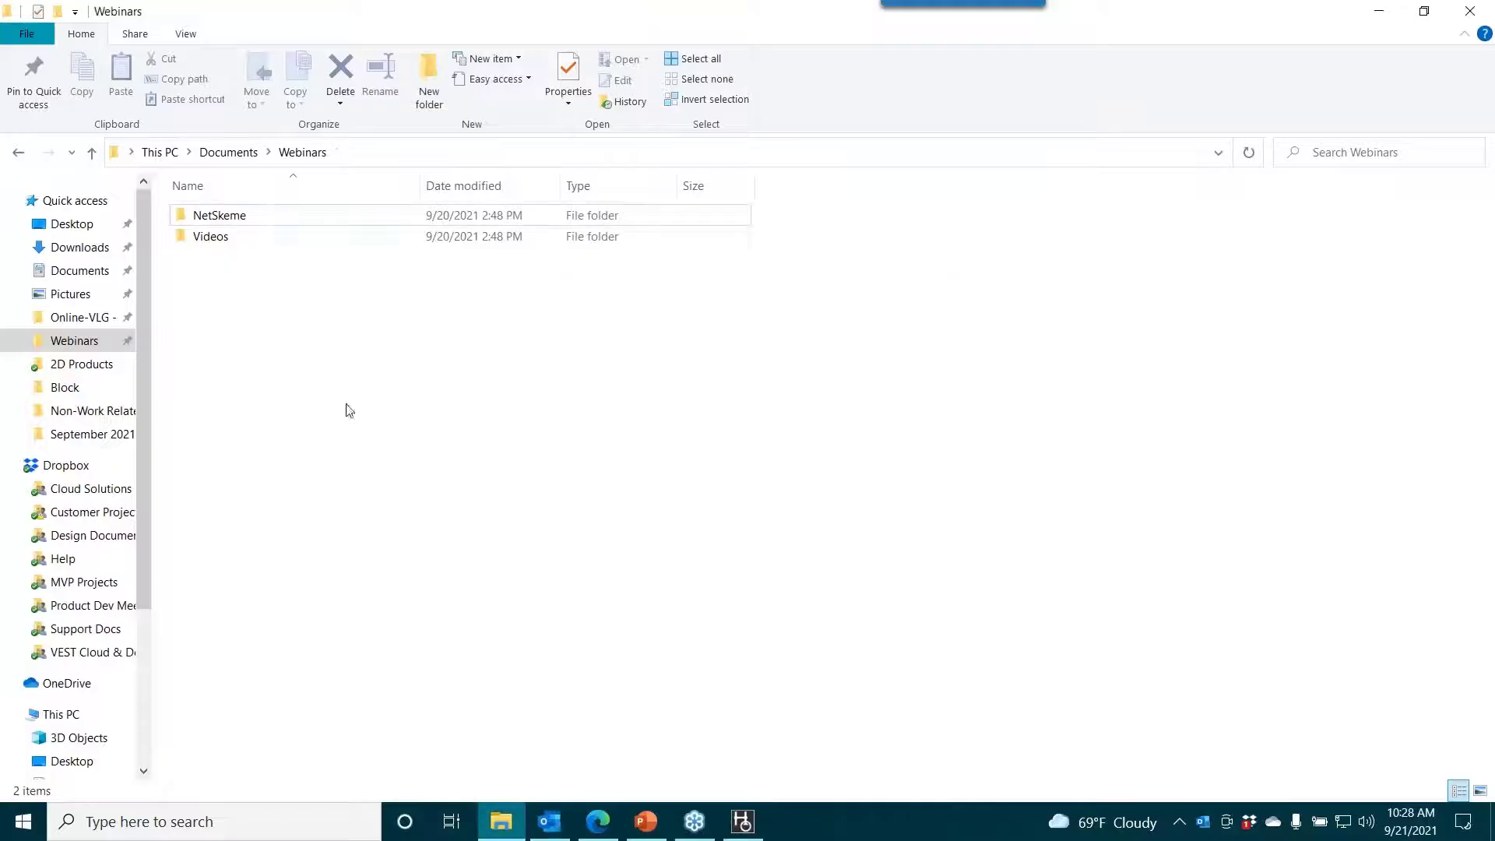
{"action": "double_click", "coordinate": [231, 220]}
{"action": "double_click", "coordinate": [230, 216]}
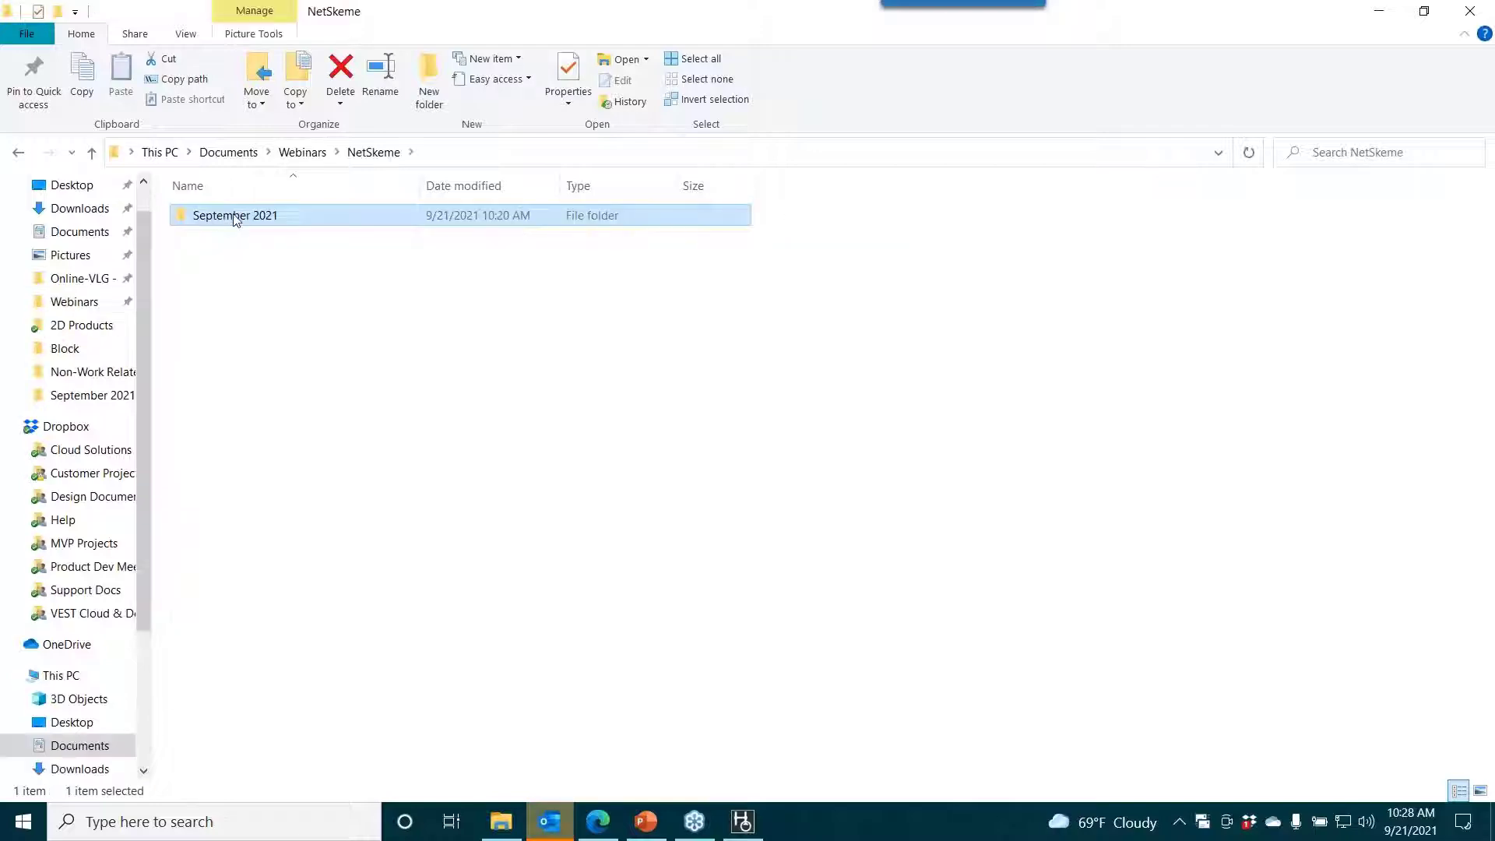
{"action": "double_click", "coordinate": [364, 254]}
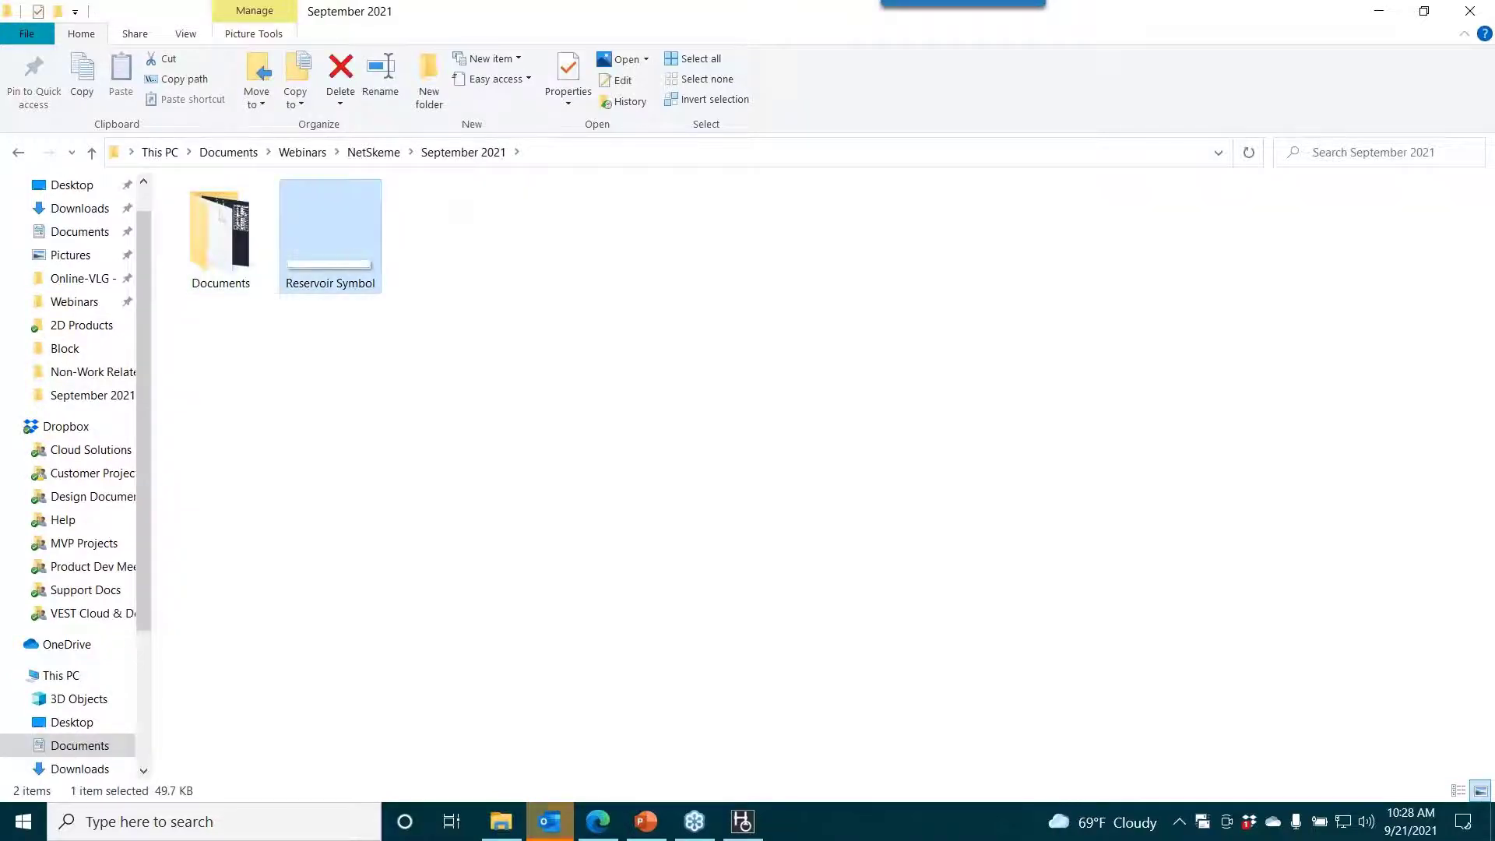